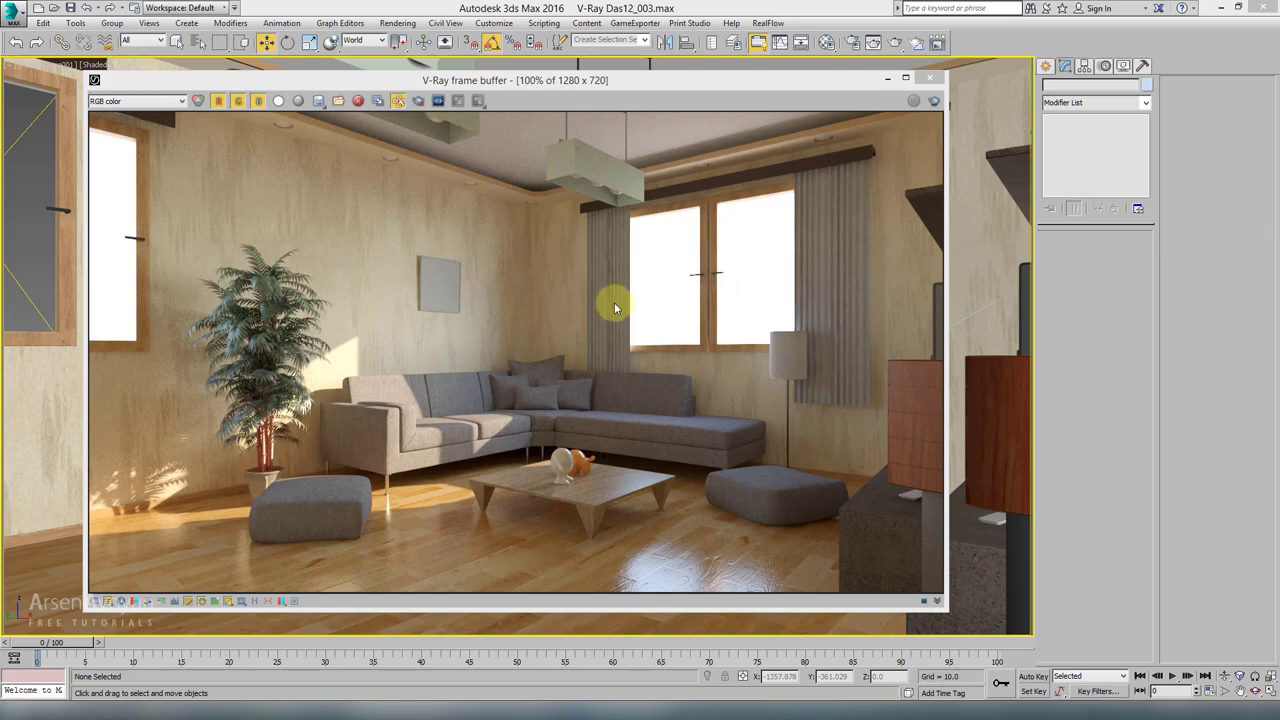
Step: Move the V-Ray frame buffer clear of the viewport and zoom in on the framed picture on the wall
left_click(822, 80)
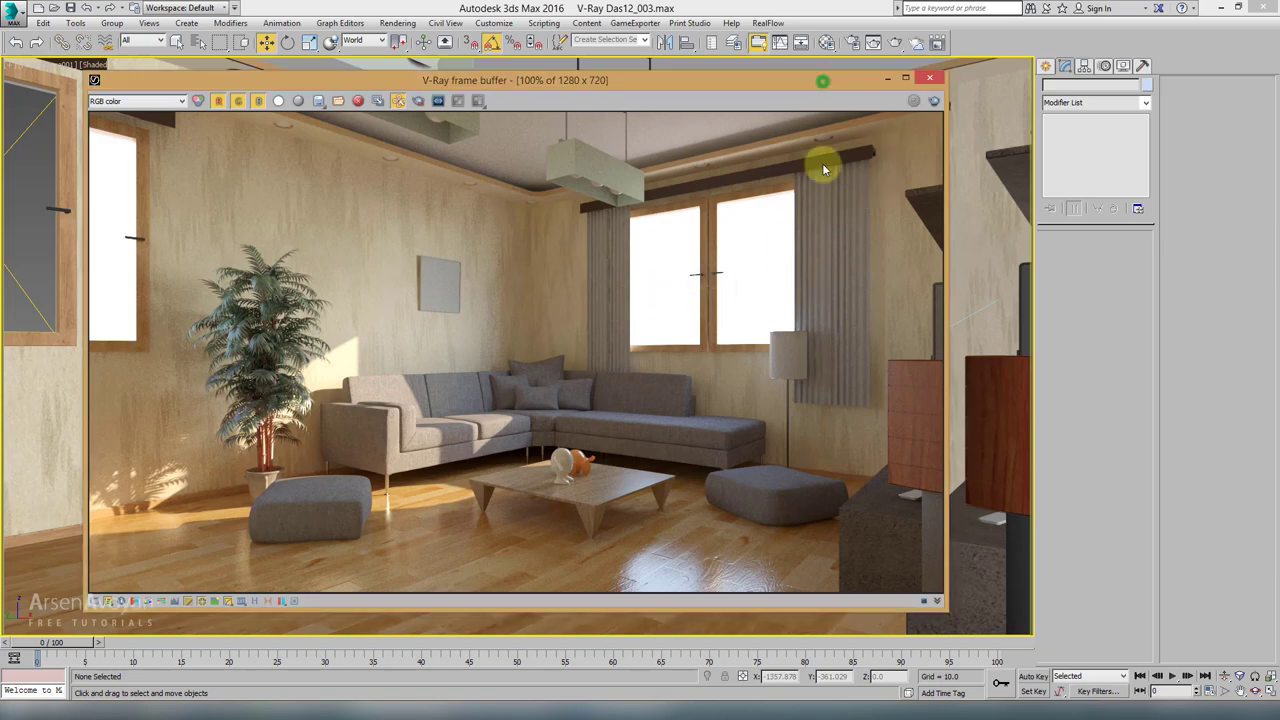
left_click_drag(822, 80, 810, 666)
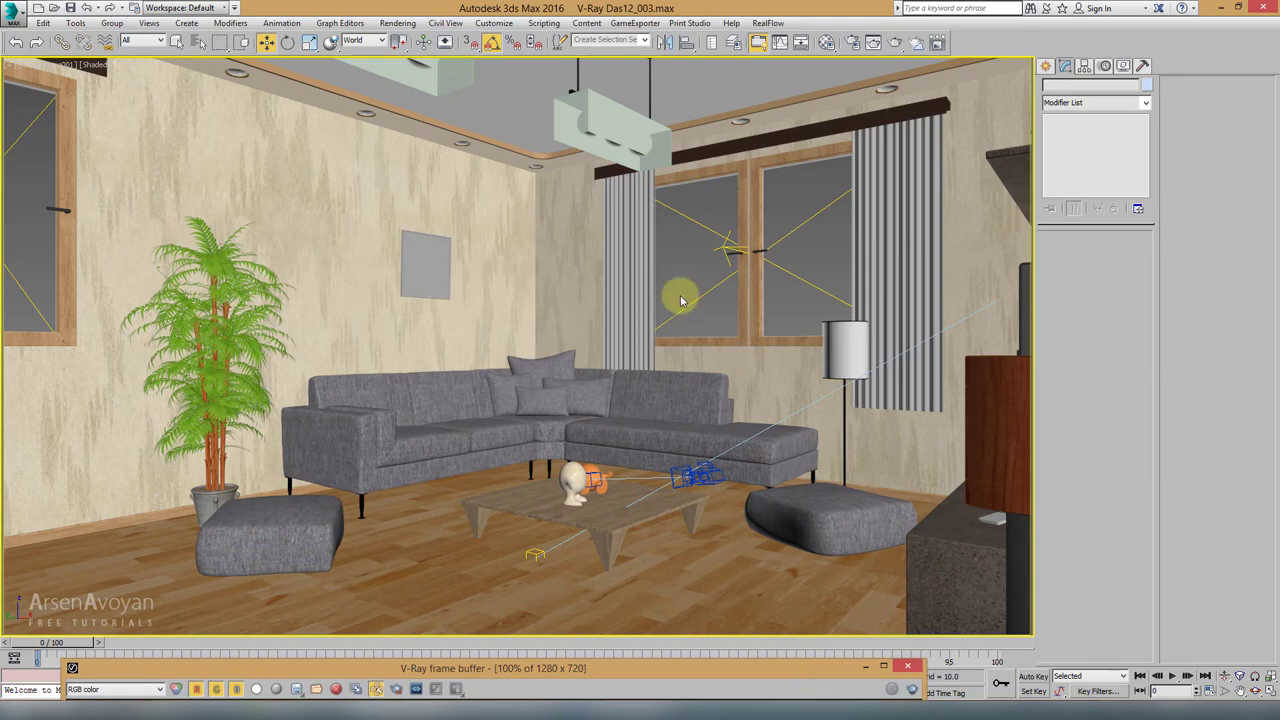
left_click(425, 252)
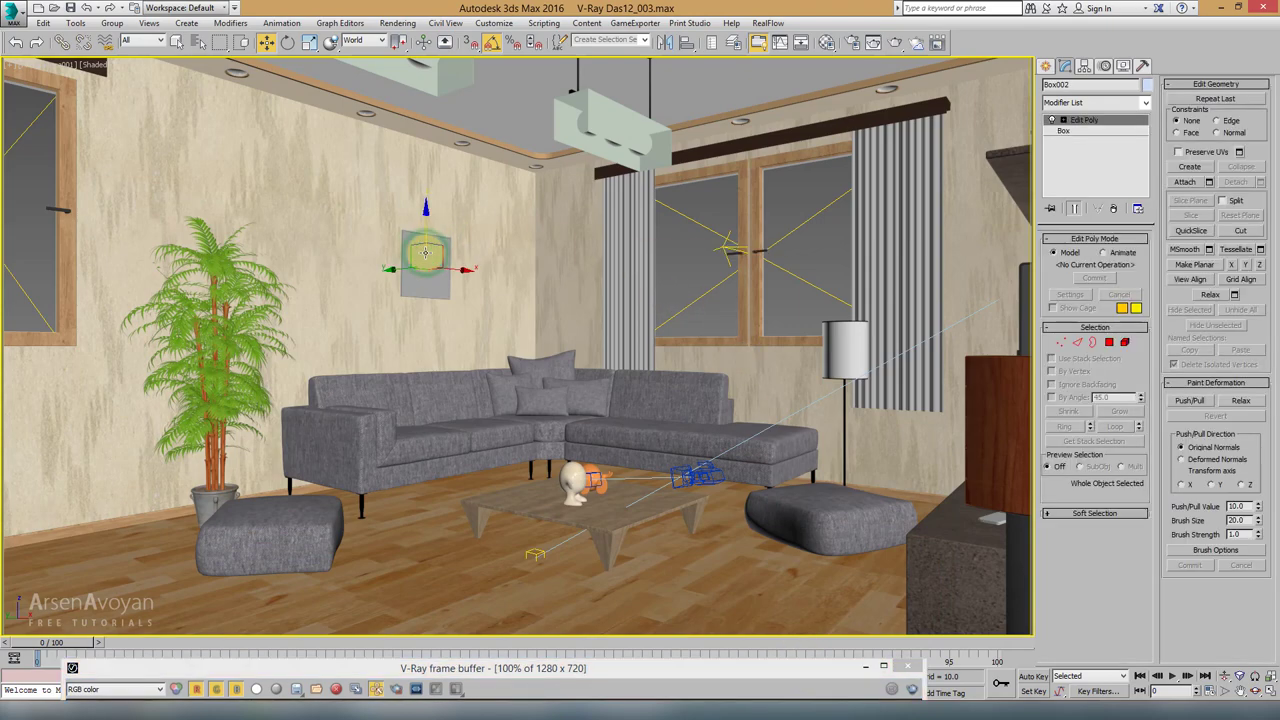
key("z")
middle_click_drag(509, 286, 778, 172, "alt")
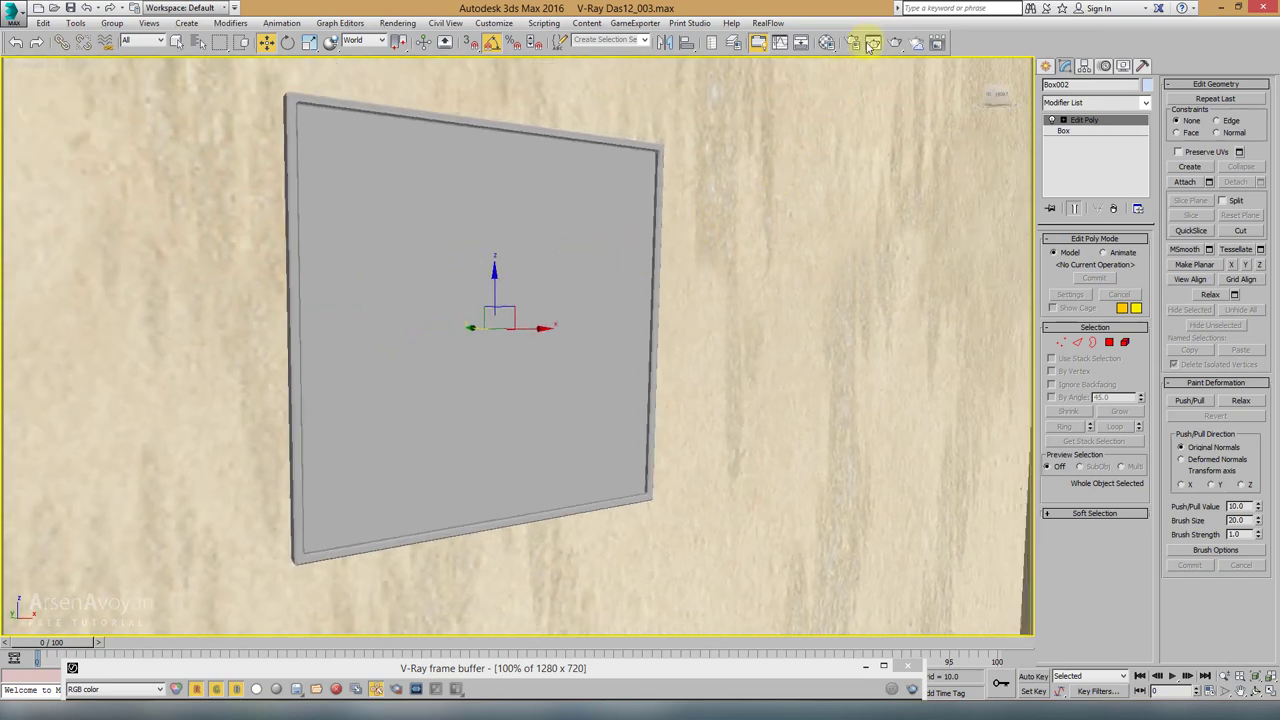
Step: Open the Material Editor and select the picture's large front polygon at polygon level
left_click(827, 42)
mouse_move(600, 255)
middle_mouse_down("alt")
mouse_move(559, 262)
mouse_move(580, 266)
middle_mouse_up("alt")
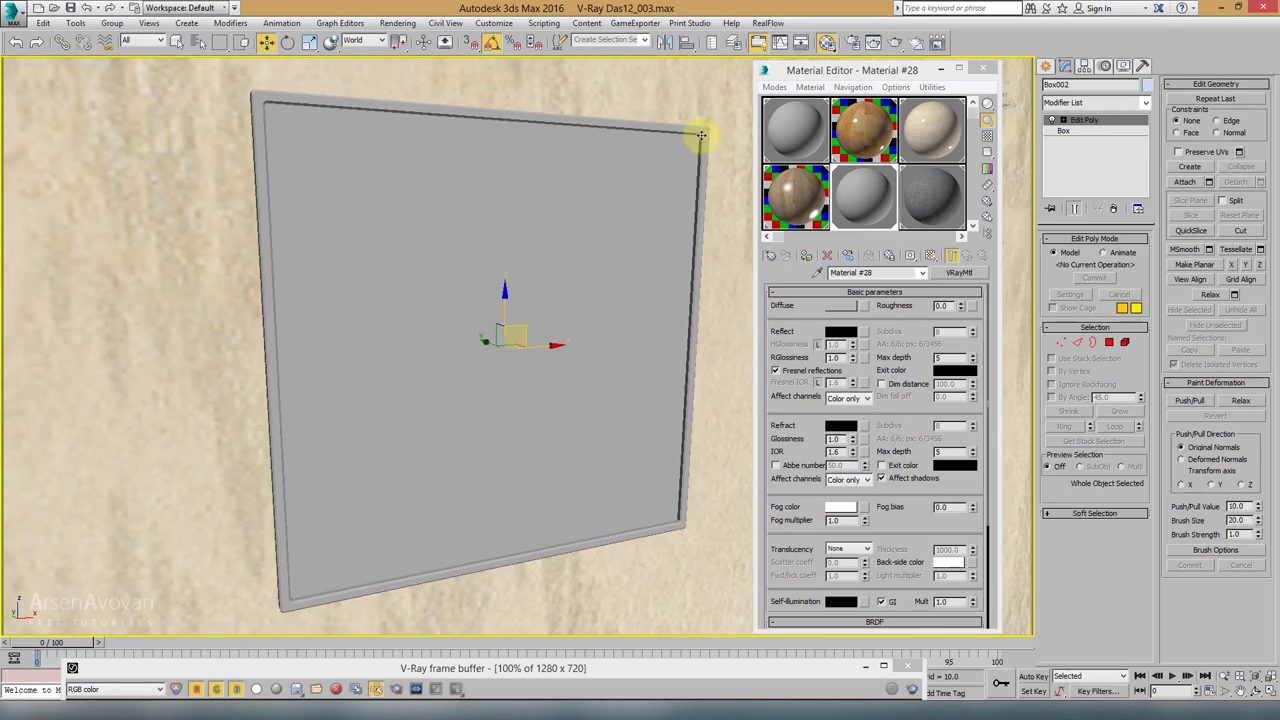
left_click(1053, 120)
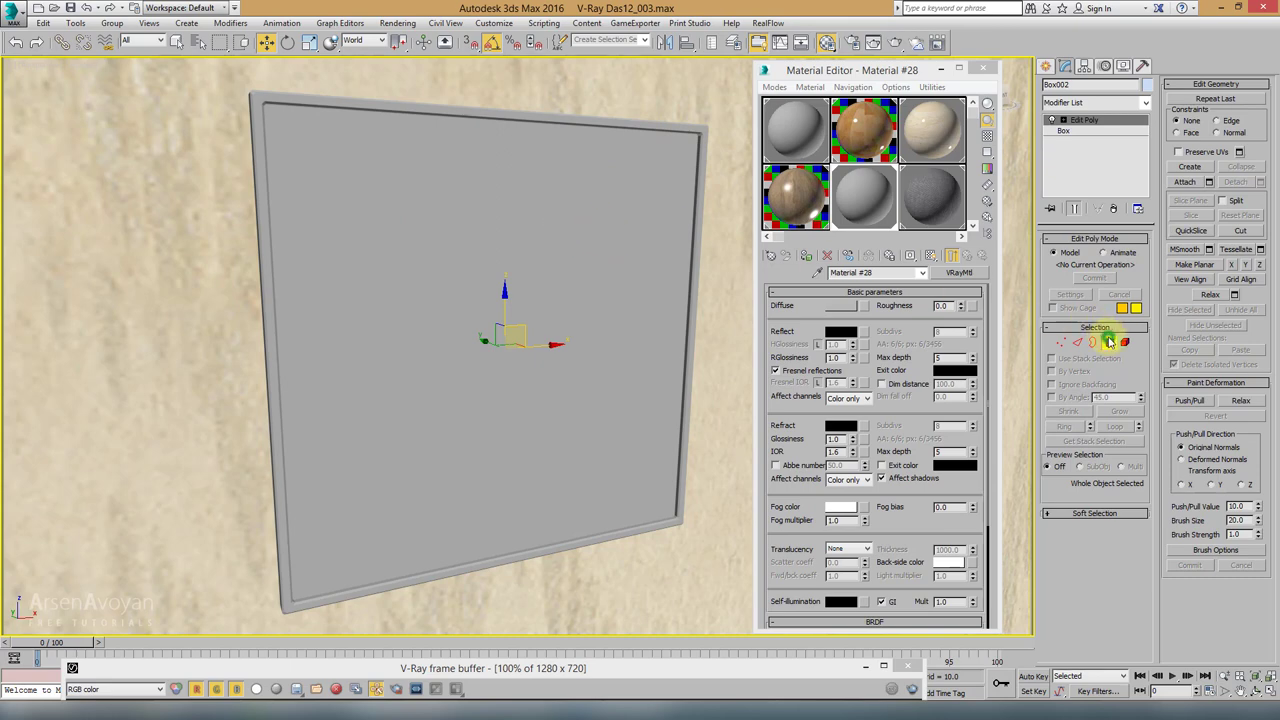
left_click(1108, 342)
left_click(563, 122)
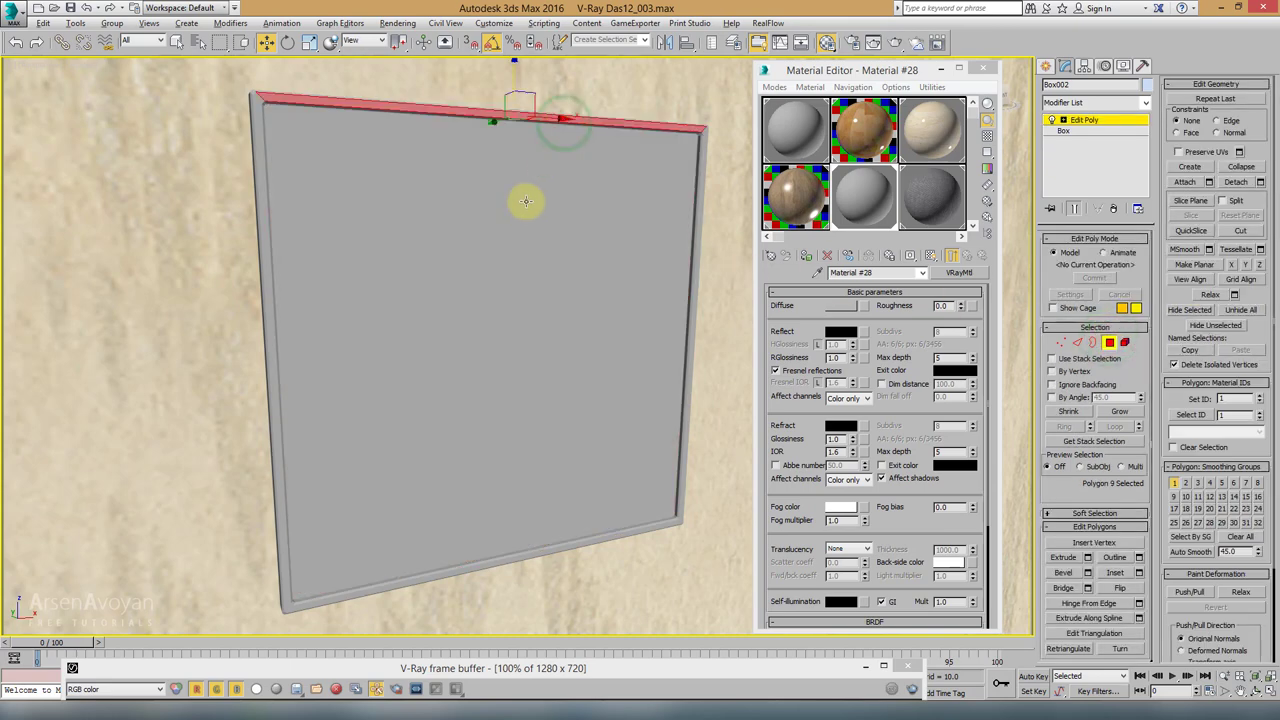
middle_click_drag(526, 201, 542, 214, "alt")
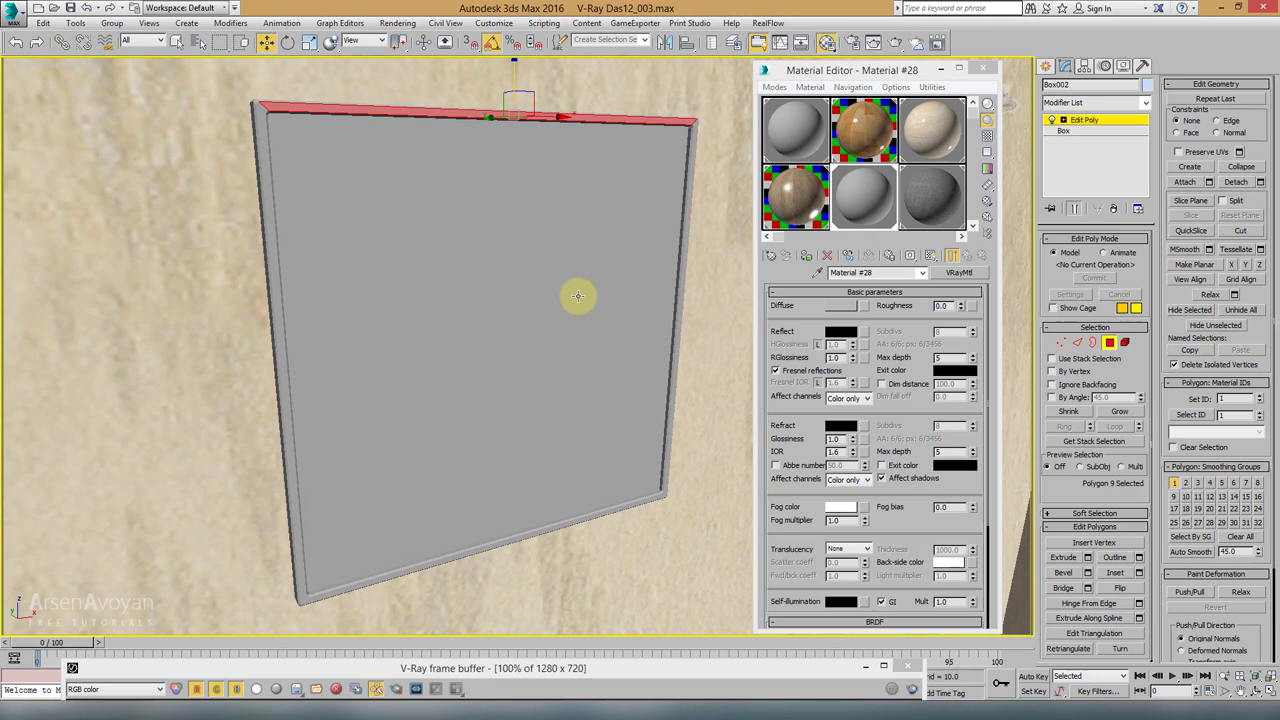
left_click(531, 269)
middle_click_drag(529, 271, 594, 206, "alt")
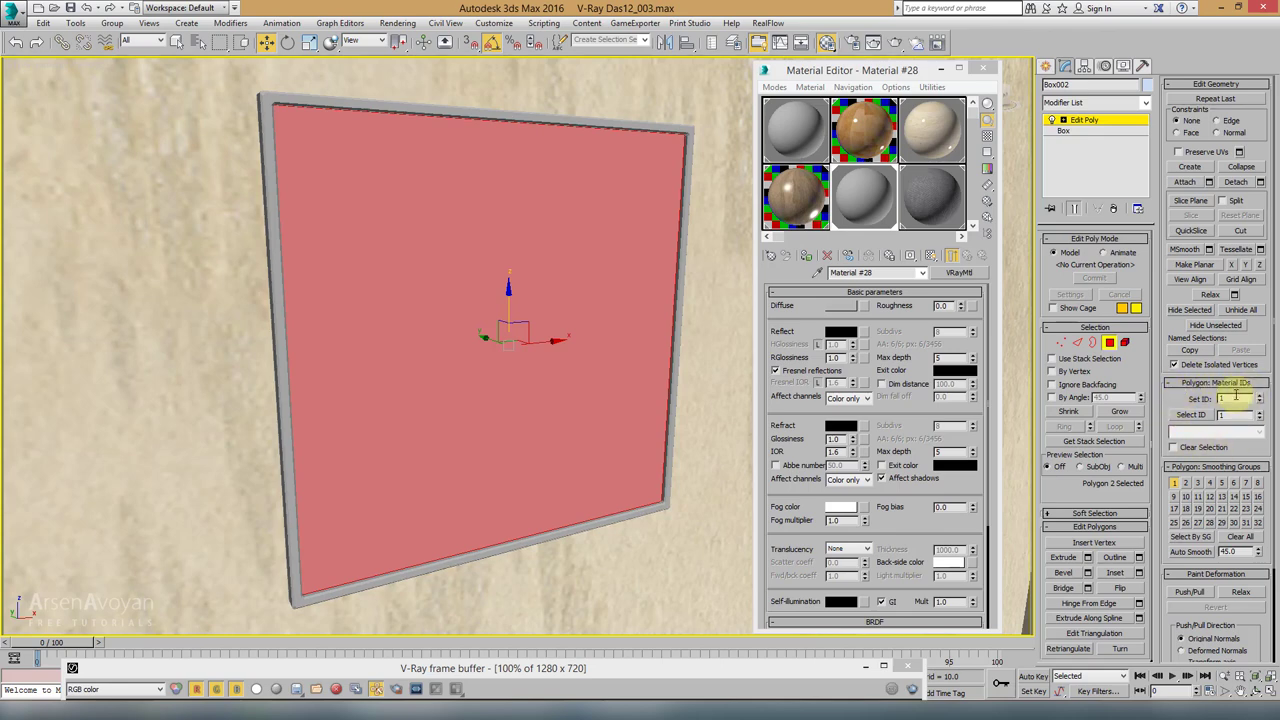
Step: Assign material ID 2 to every polygon of the picture object except the large front one
left_click(678, 257)
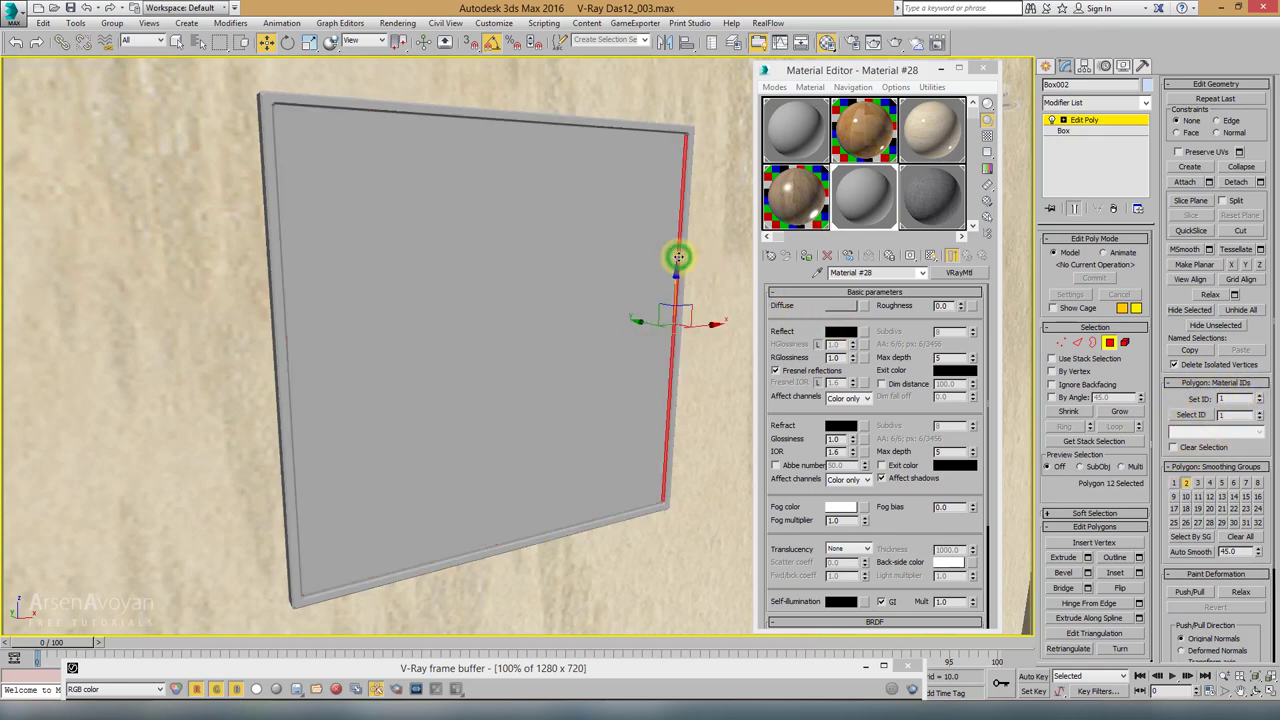
left_click(1222, 400)
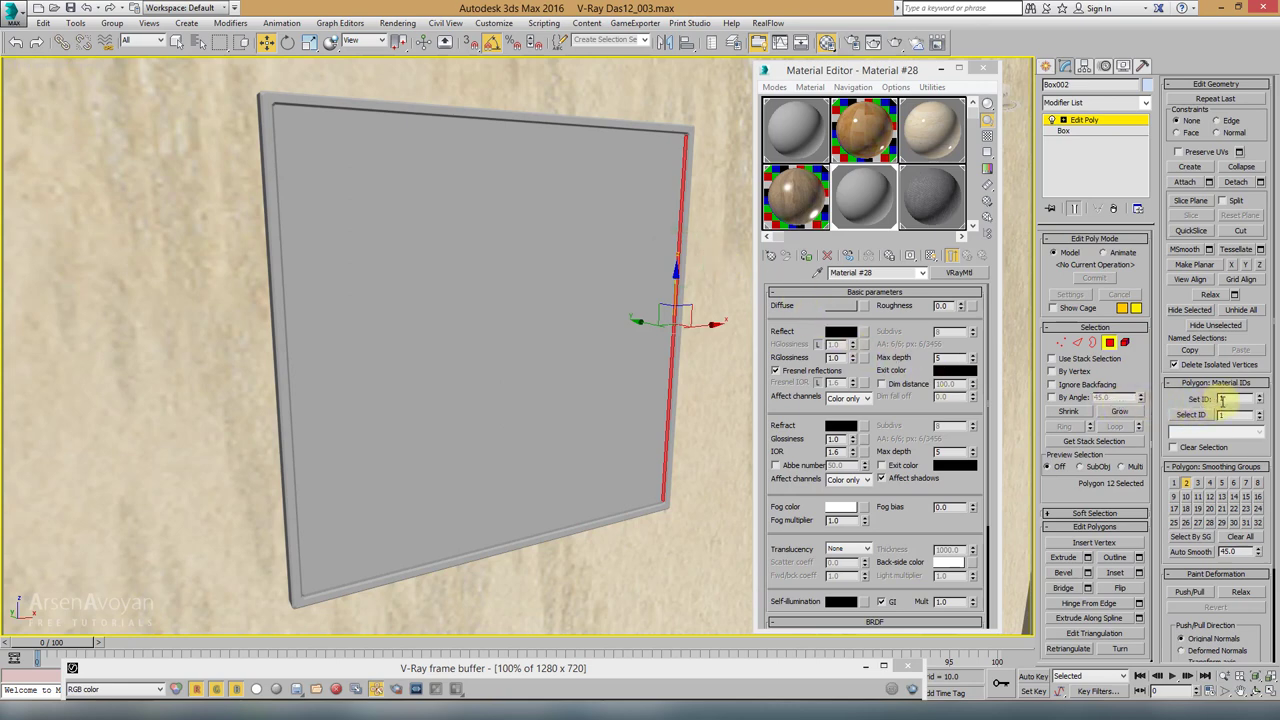
left_click(517, 269)
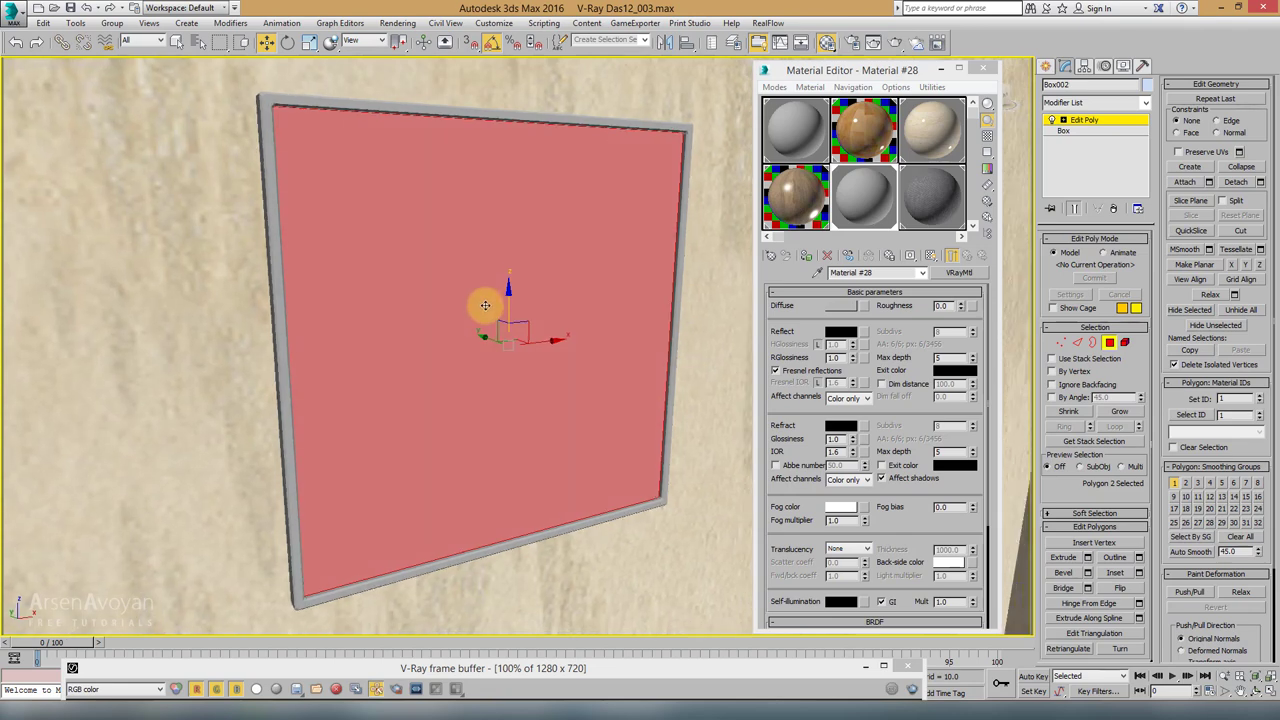
key("ctrl+i")
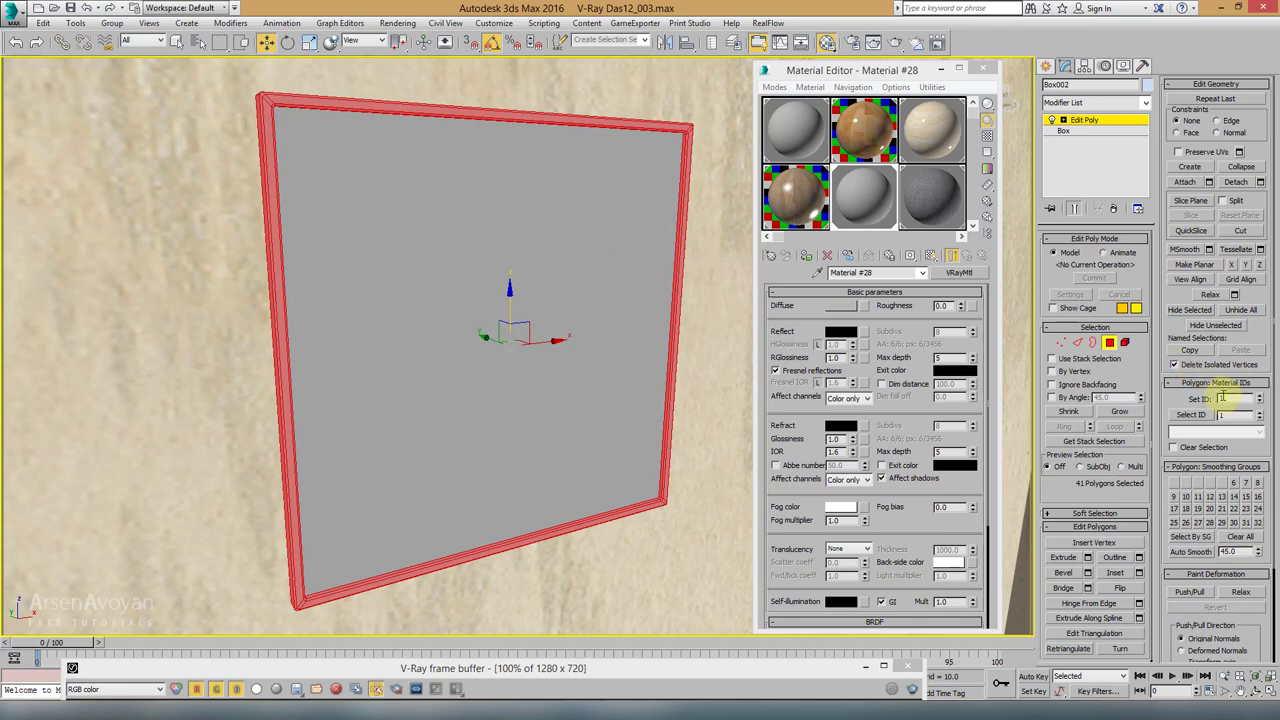
left_click(1220, 399)
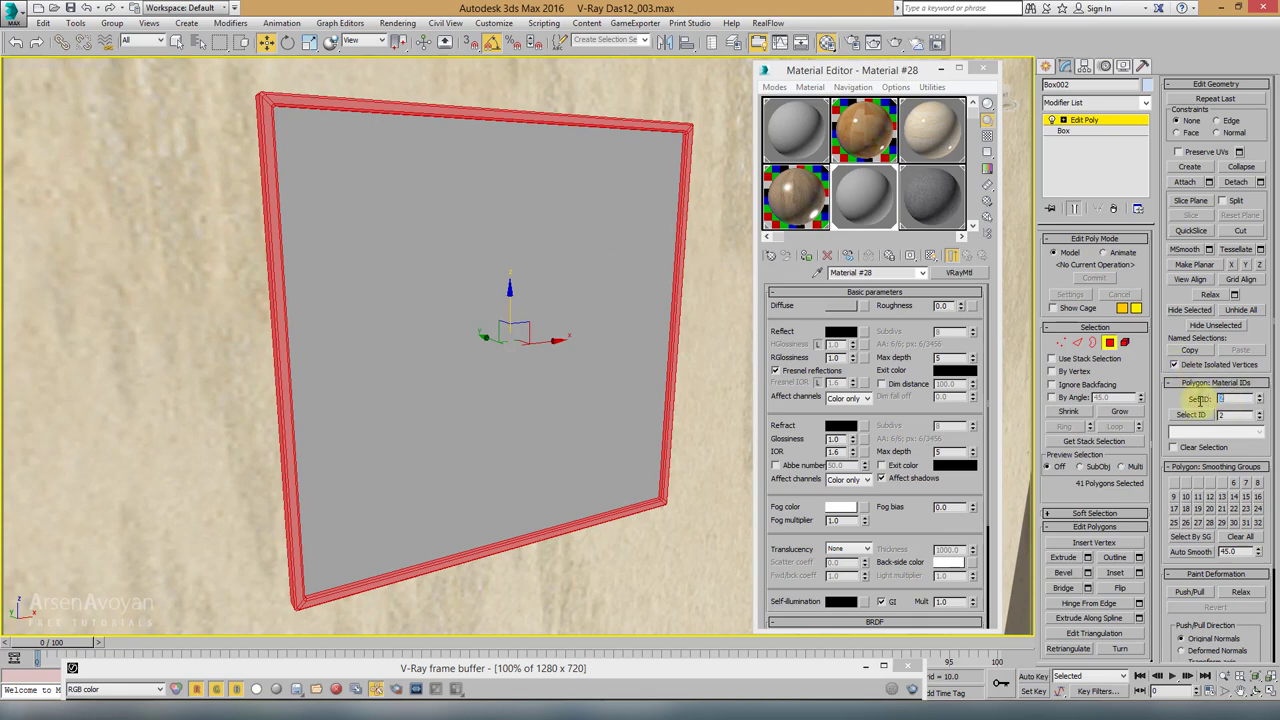
Step: Check the material IDs of the front polygon and the surrounding frame, and leave polygon level
left_click(598, 246)
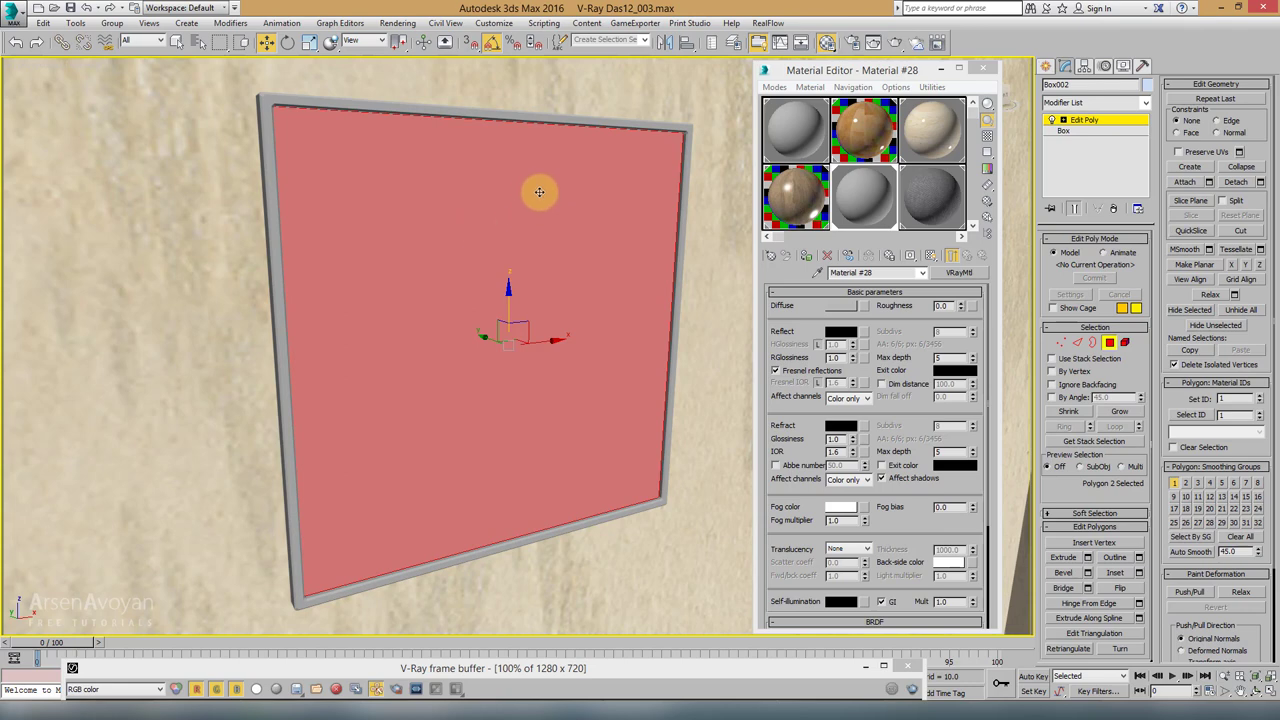
key("ctrl+i")
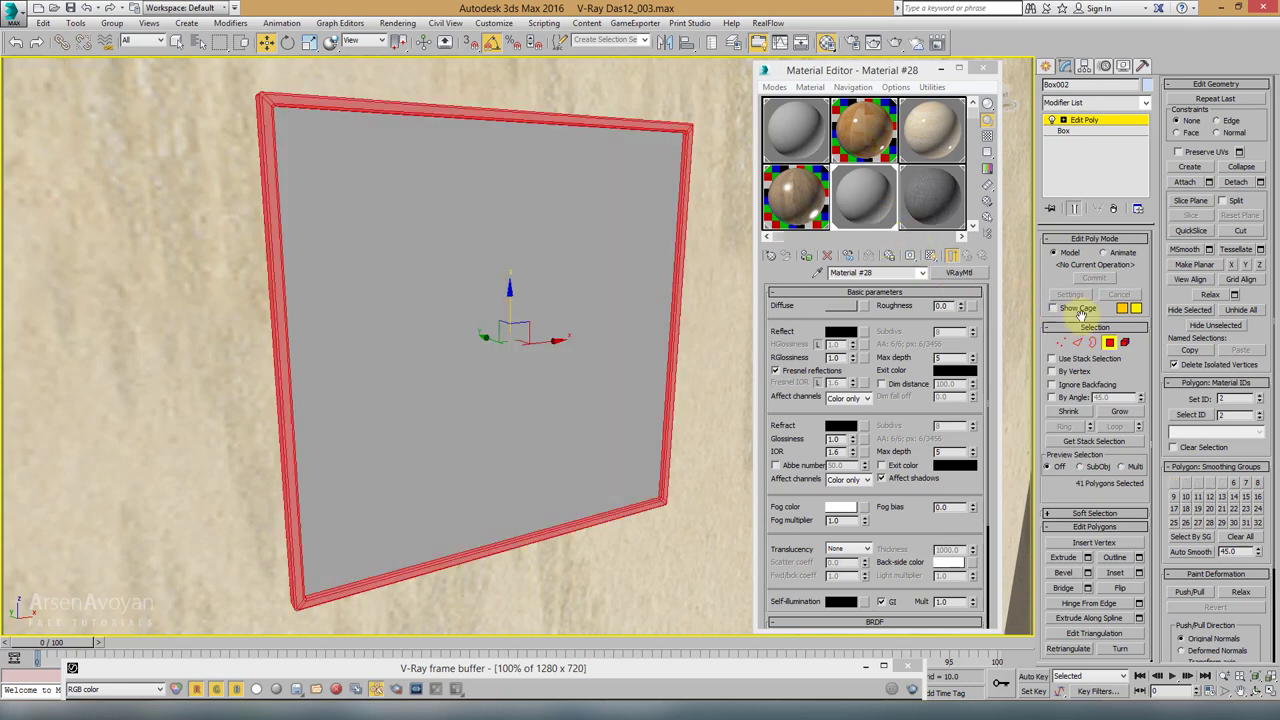
left_click(1109, 342)
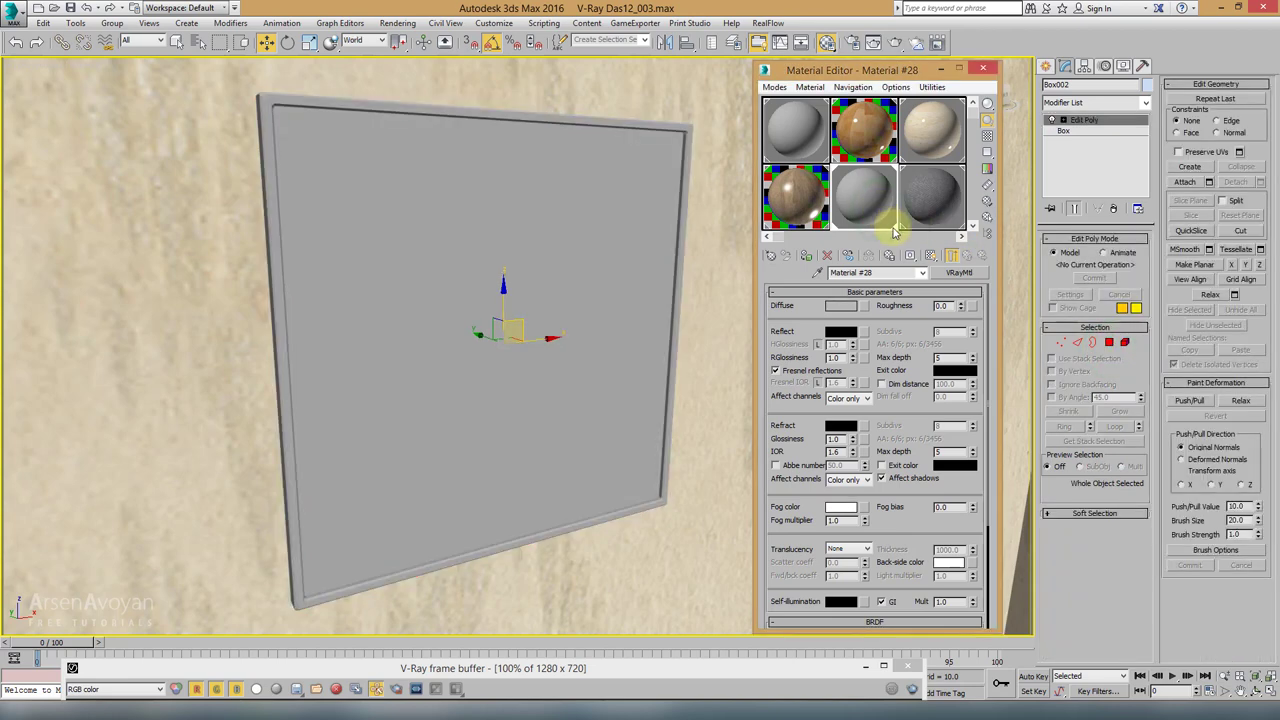
Step: Change Material #28 to a Multi/Sub-Object material, discarding the old material
left_click(945, 272)
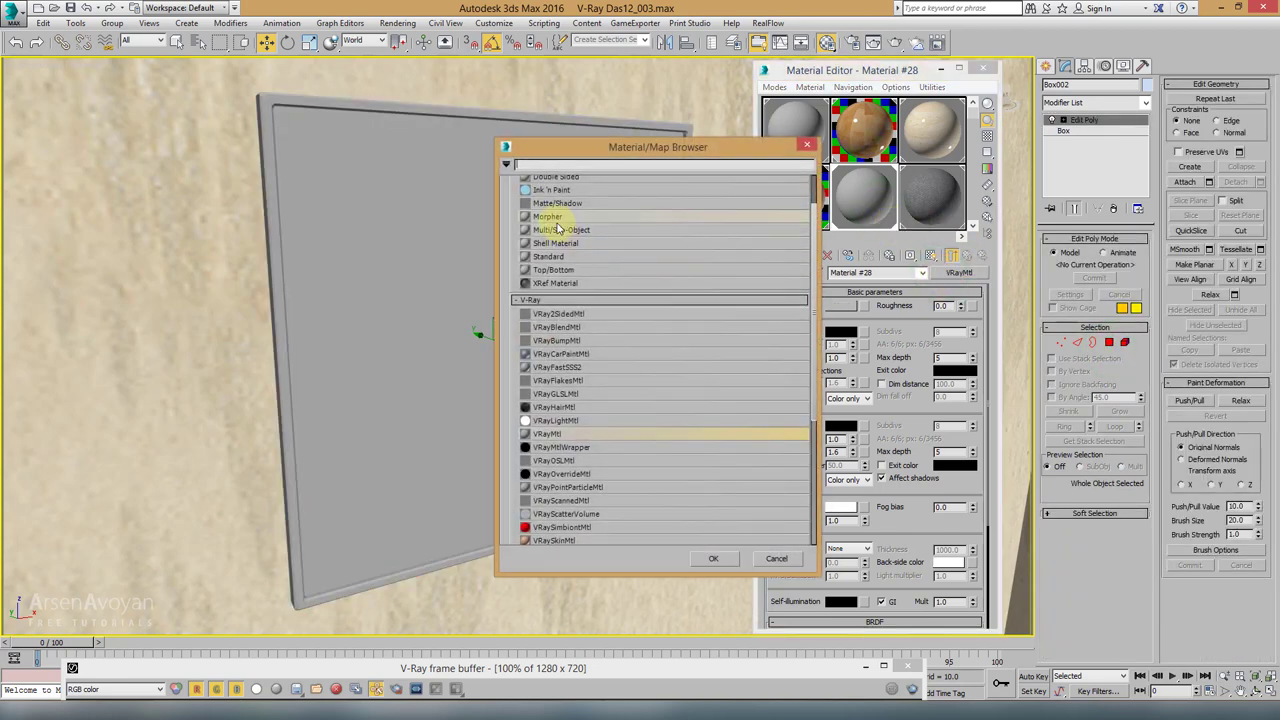
left_click(562, 231)
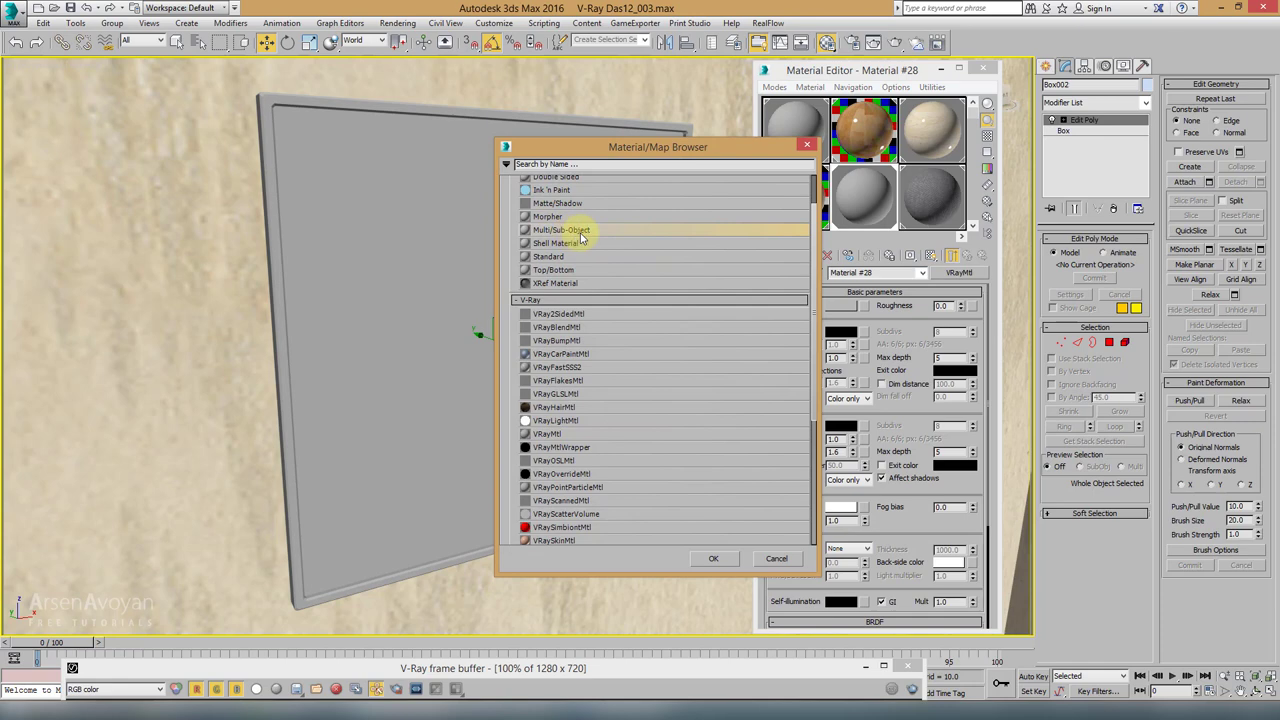
scroll(582, 237, "up", 1)
double_click(580, 264)
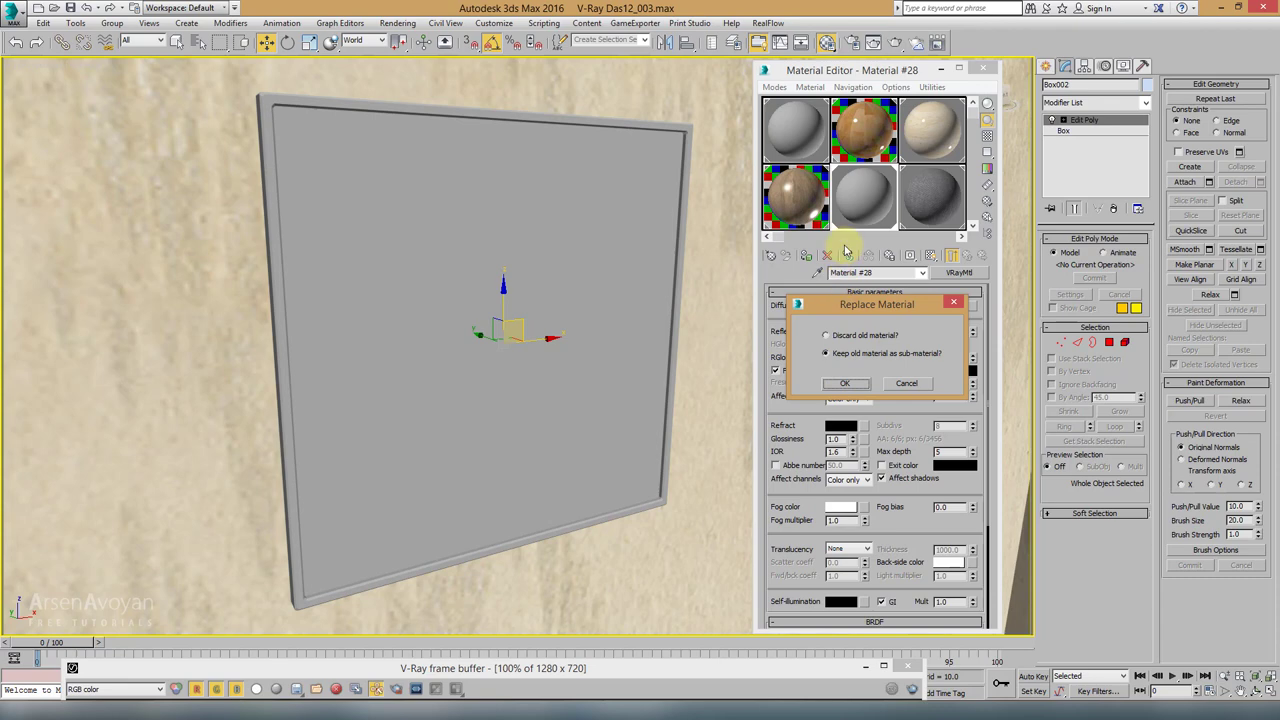
left_click(834, 340)
left_click(843, 385)
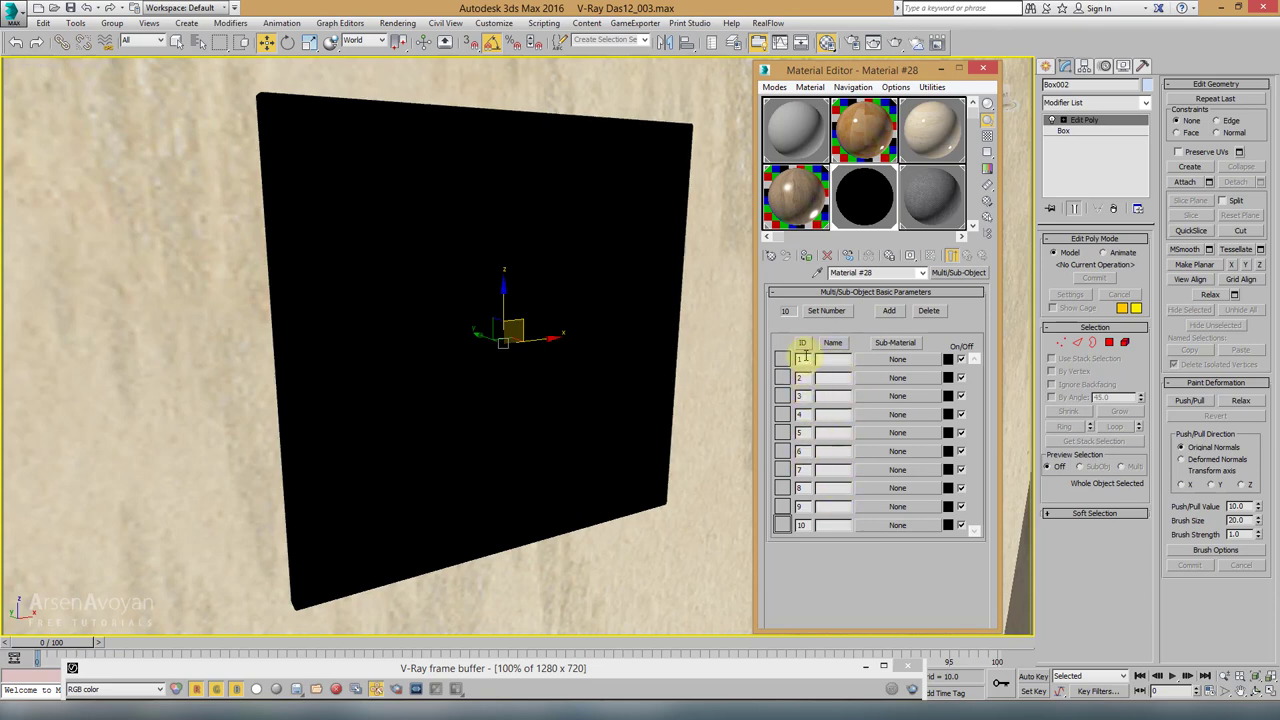
Step: Set the number of sub-materials in the Multi/Sub-Object material to 2
left_click(828, 311)
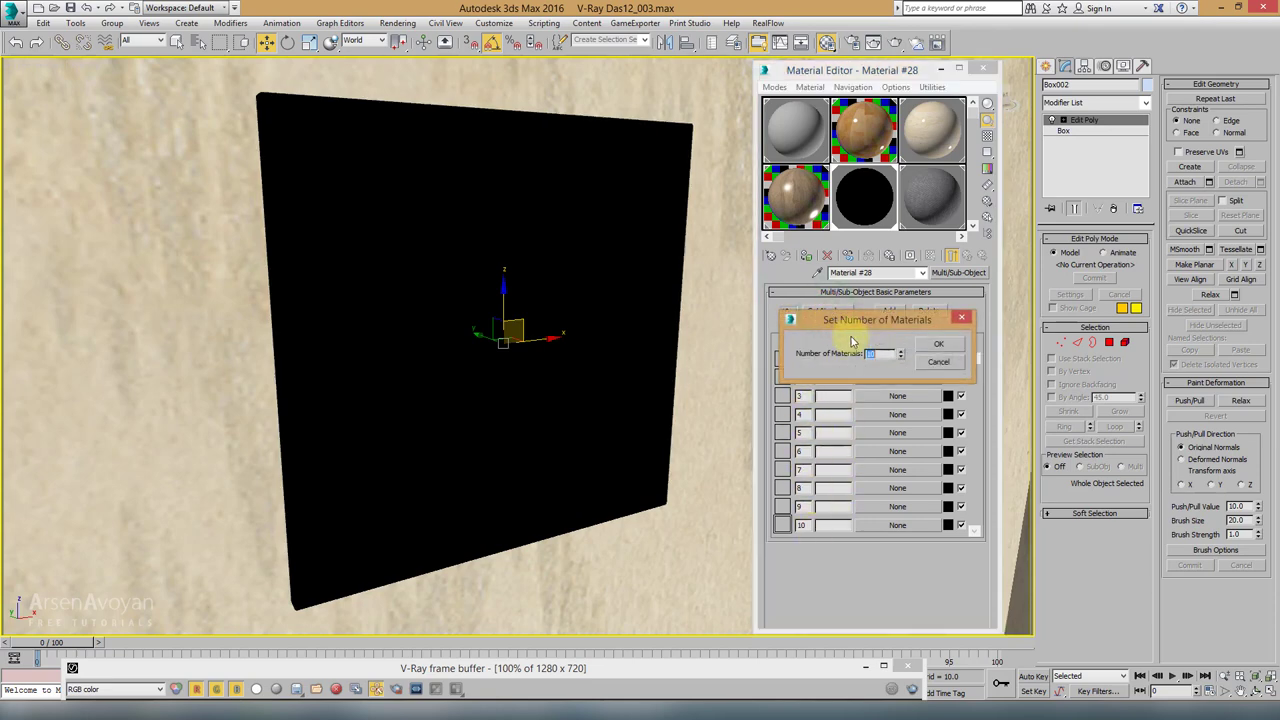
type("414")
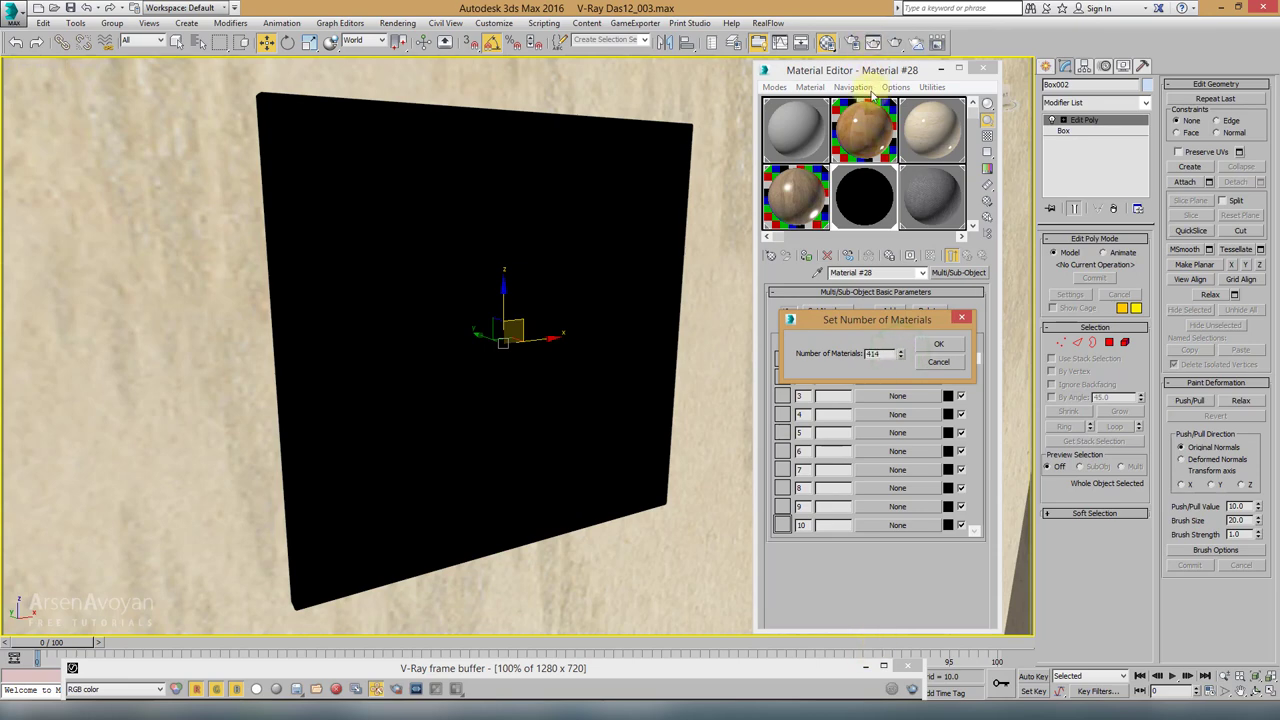
left_click_drag(888, 353, 838, 349)
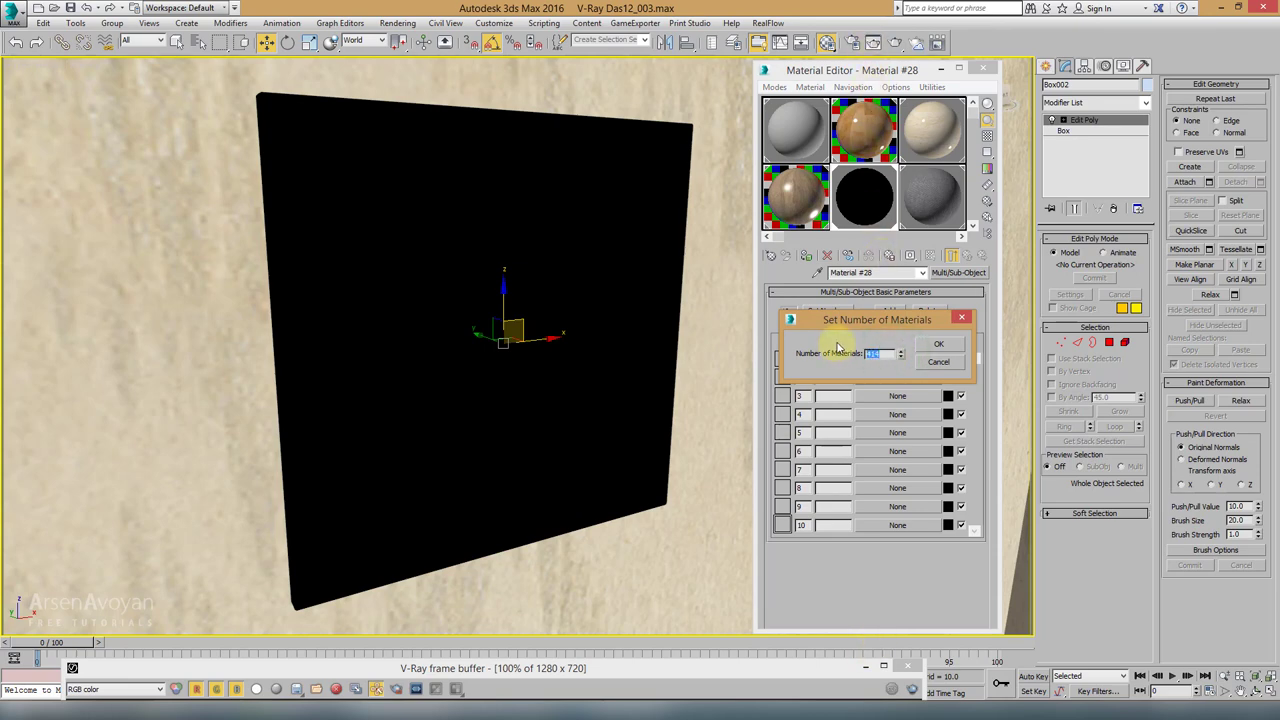
left_click(948, 344)
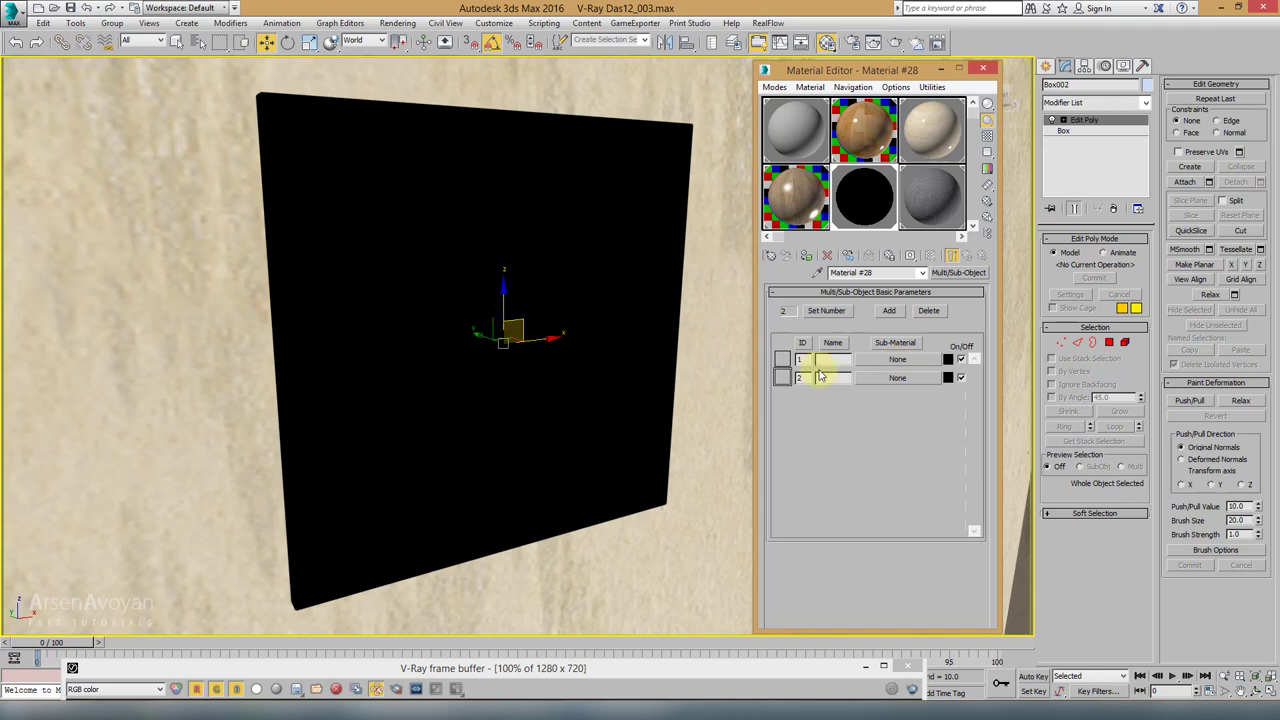
Step: Assign a VRayMtl to sub-material ID 1 and load 008.jpg as its diffuse bitmap
left_click(897, 365)
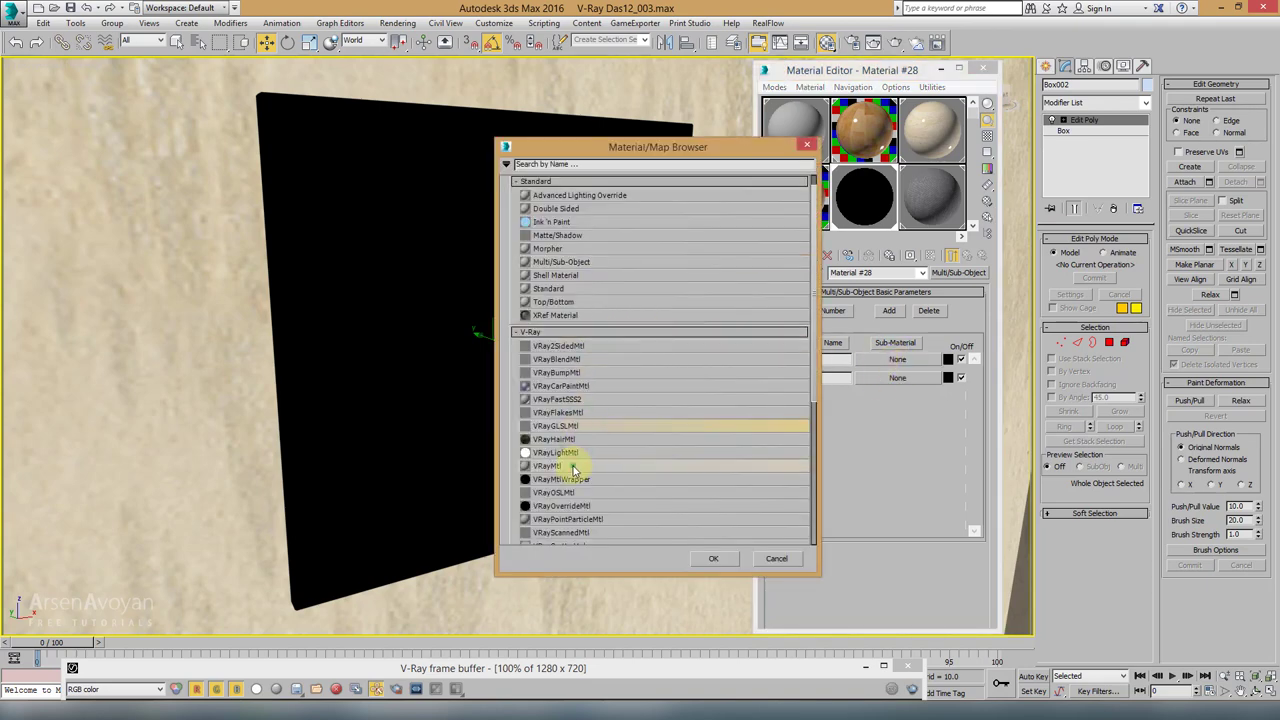
double_click(573, 469)
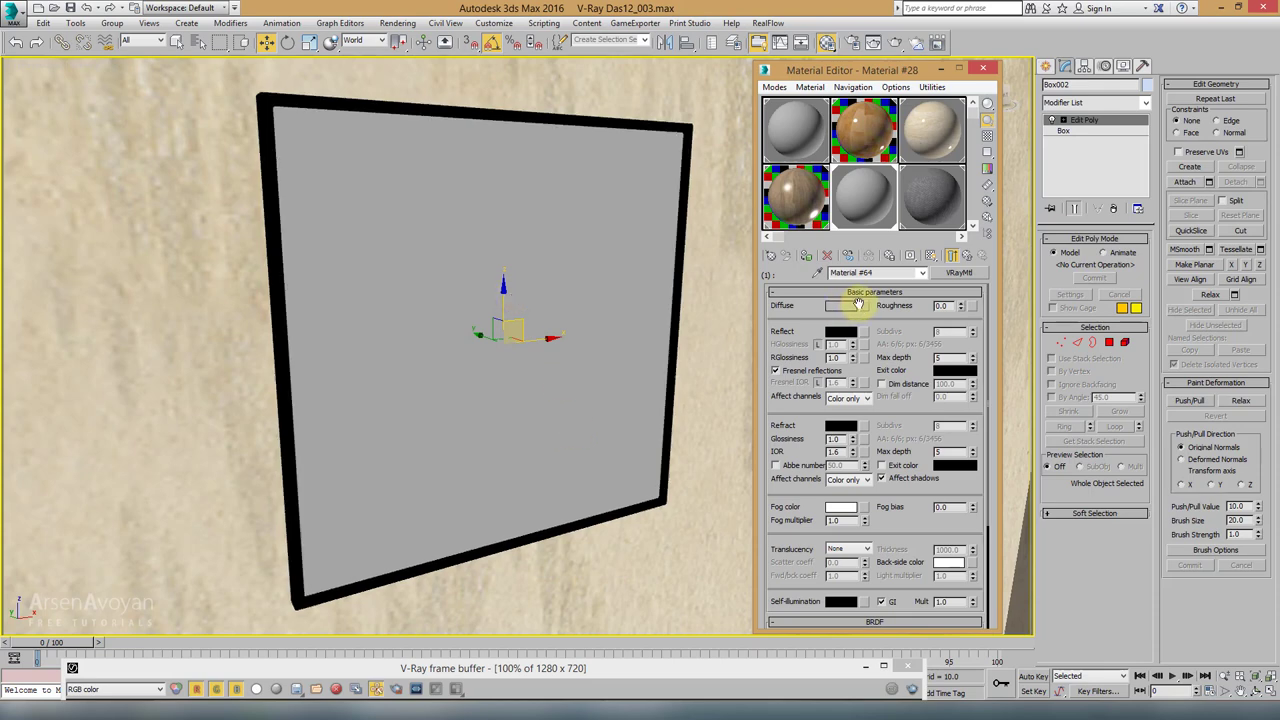
left_click(864, 307)
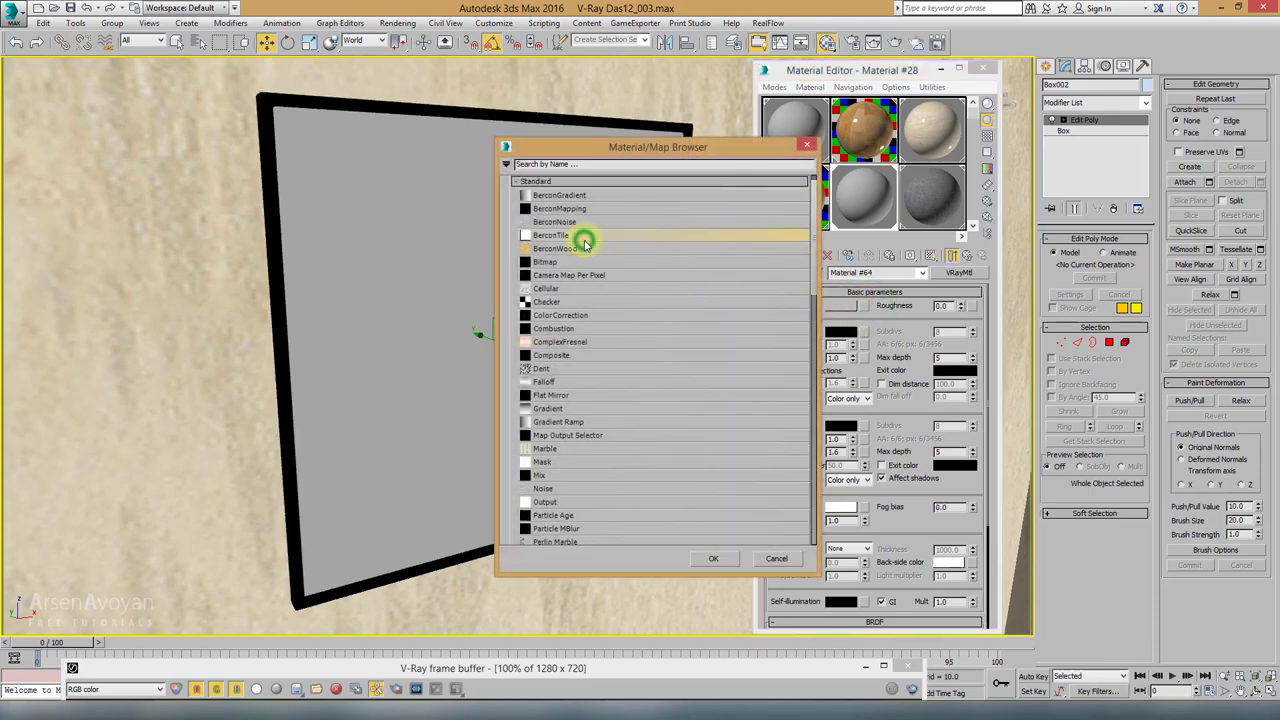
double_click(552, 262)
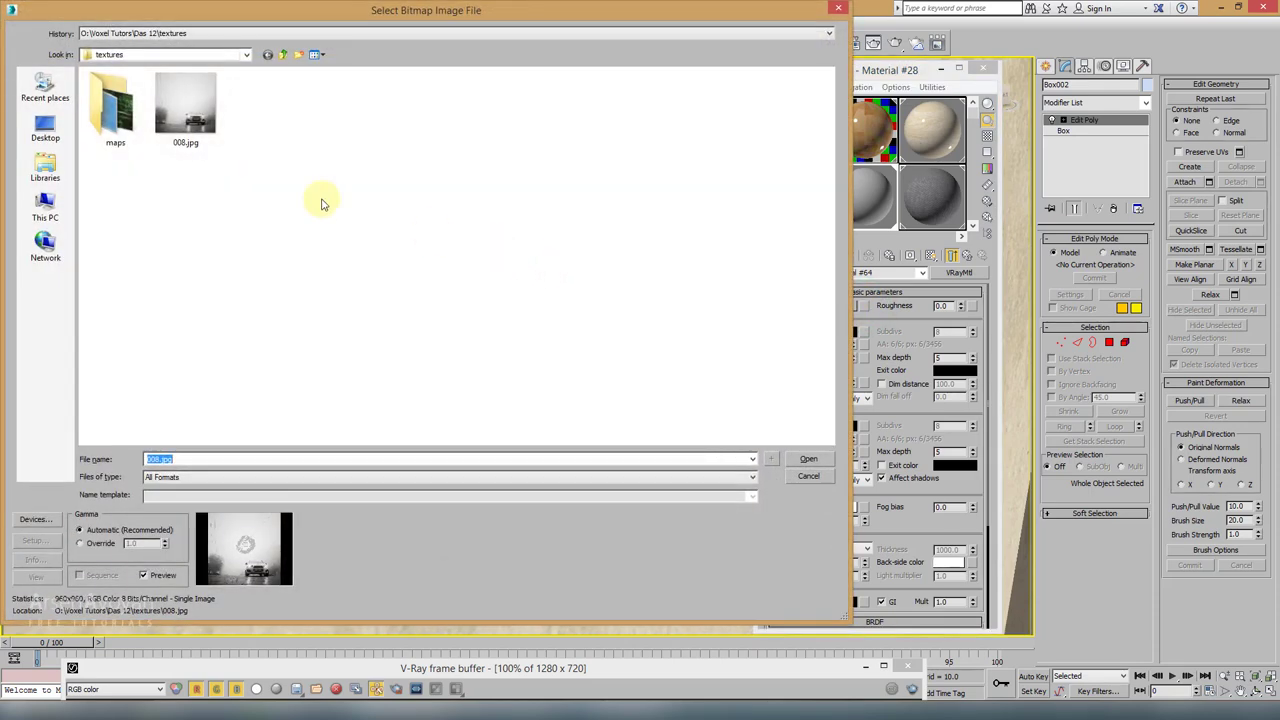
left_click(198, 122)
left_click(808, 459)
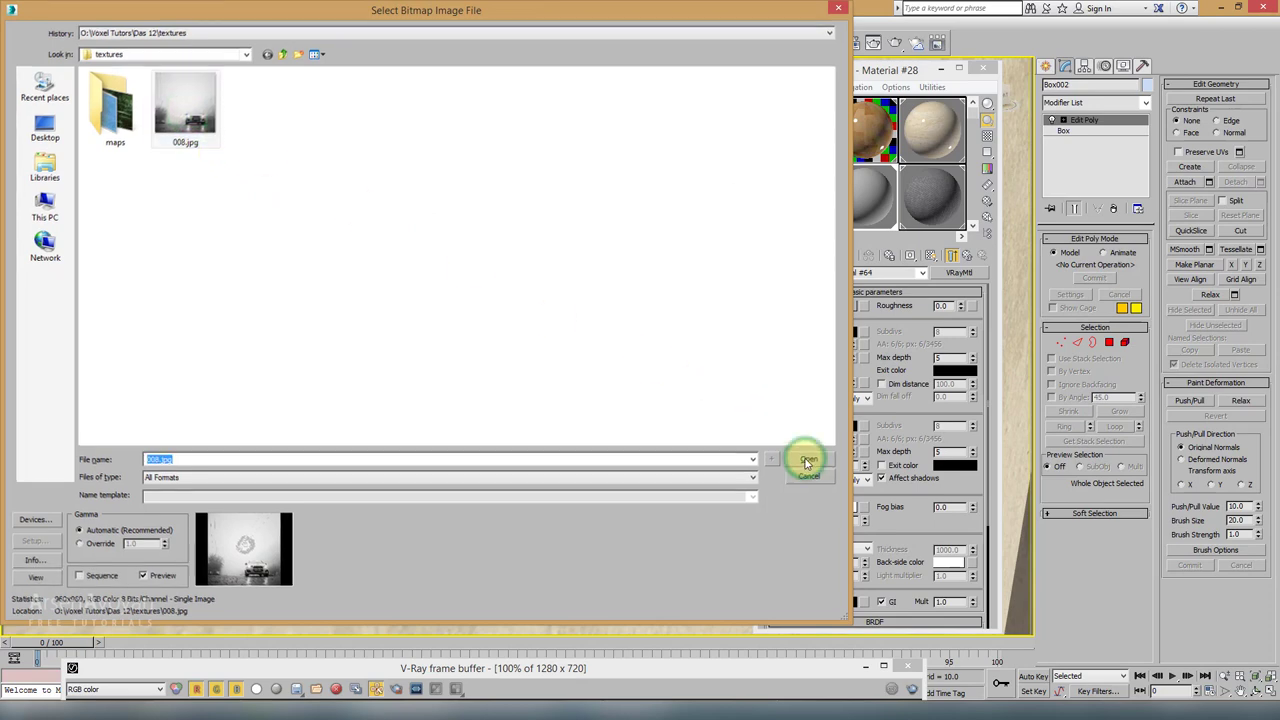
Step: Show the diffuse bitmap on the picture in the viewport and return to its parent VRayMtl
left_click(930, 256)
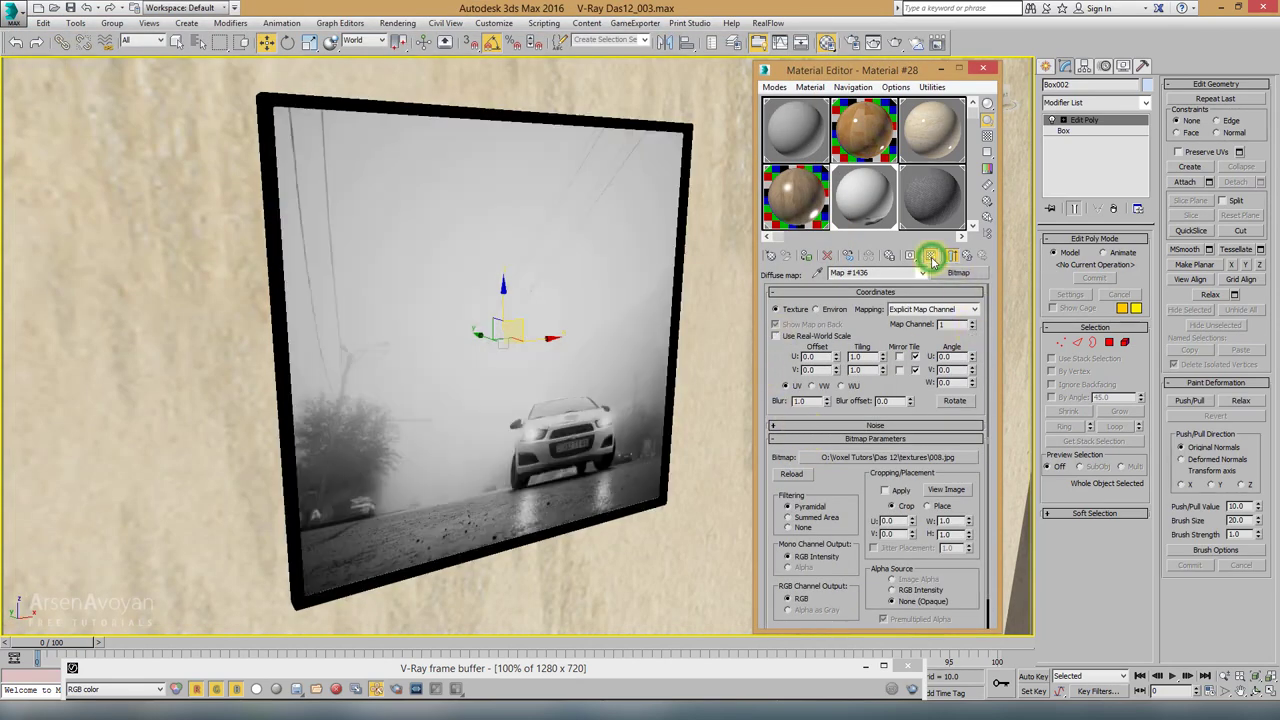
middle_click_drag(532, 282, 570, 283, "alt")
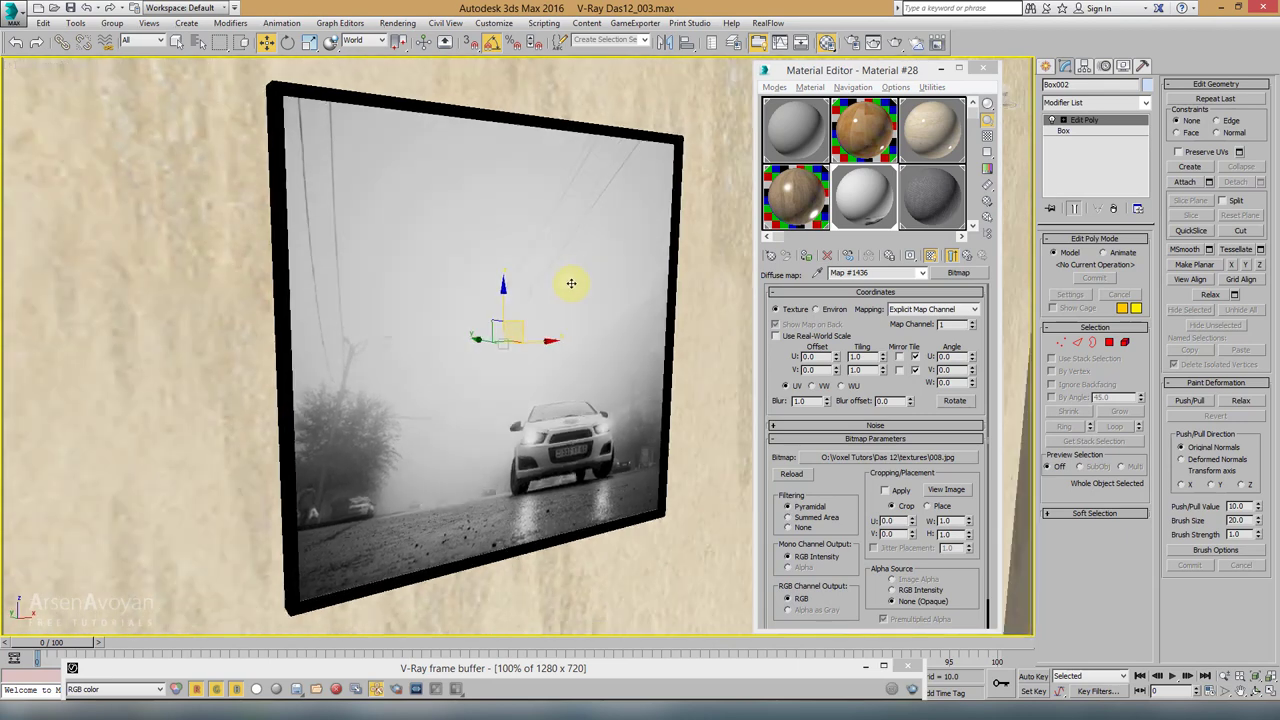
left_click(966, 257)
middle_click_drag(571, 271, 558, 244, "alt")
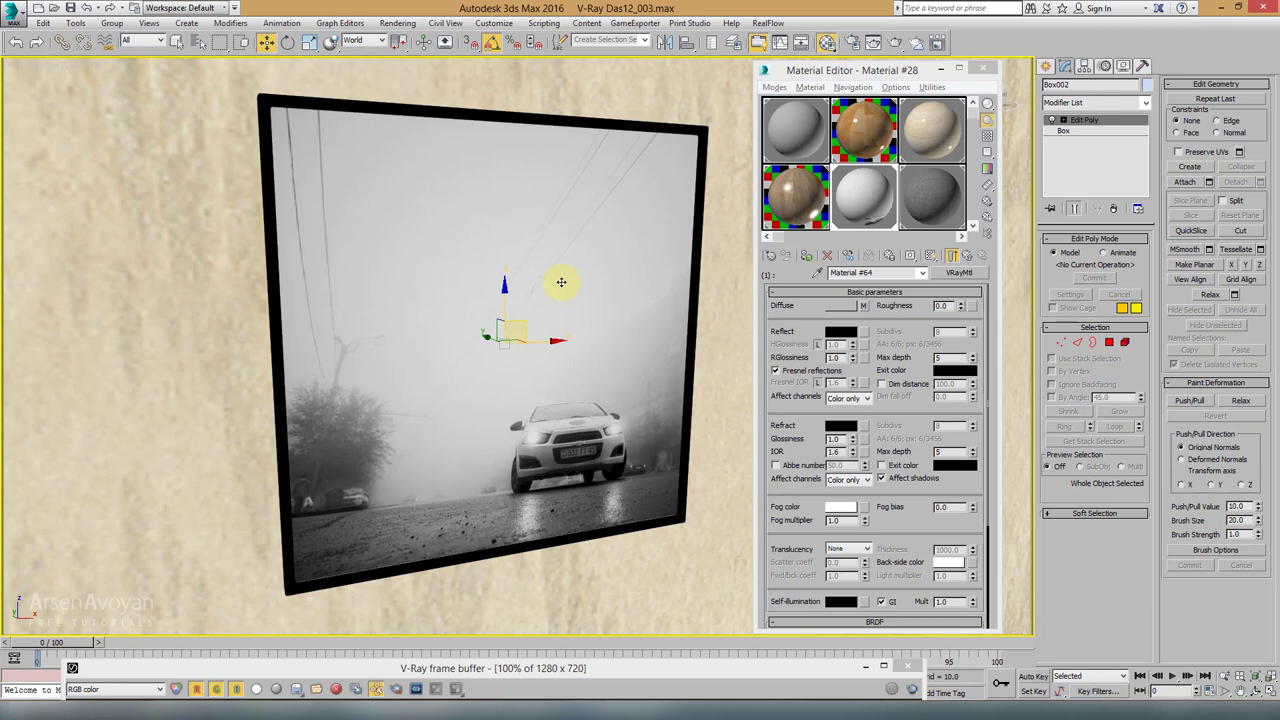
middle_click_drag(561, 282, 689, 297, "alt")
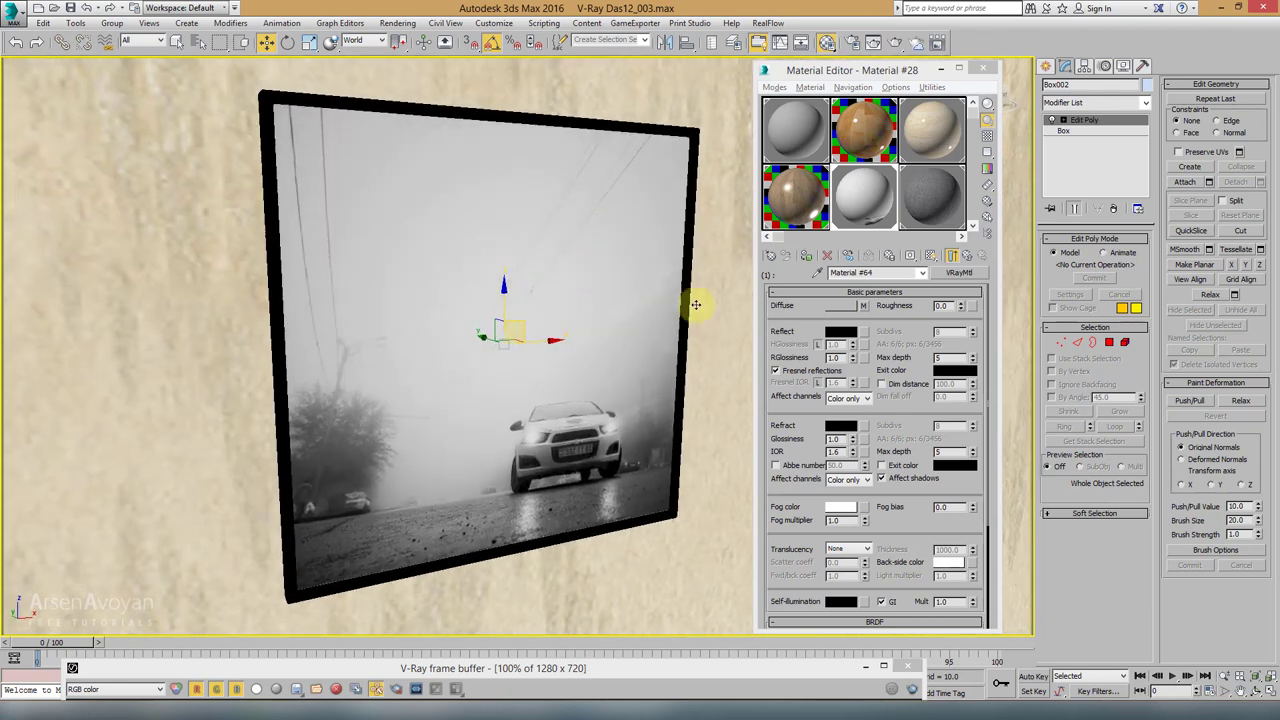
Step: Set the reflection colour of the photo's VRayMtl to white
left_click(835, 340)
left_click(386, 165)
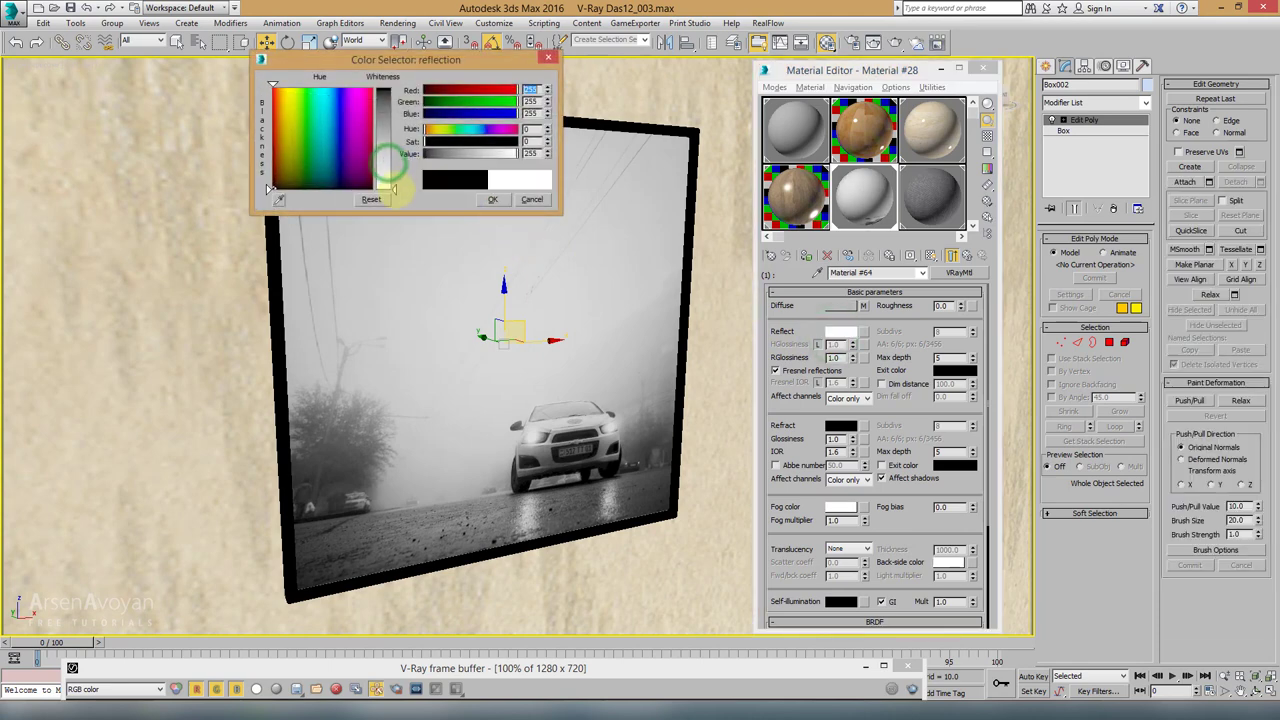
left_click(494, 200)
Step: Turn on the checkered sample background and examine the reflective photo material in an enlarged preview
left_click(987, 137)
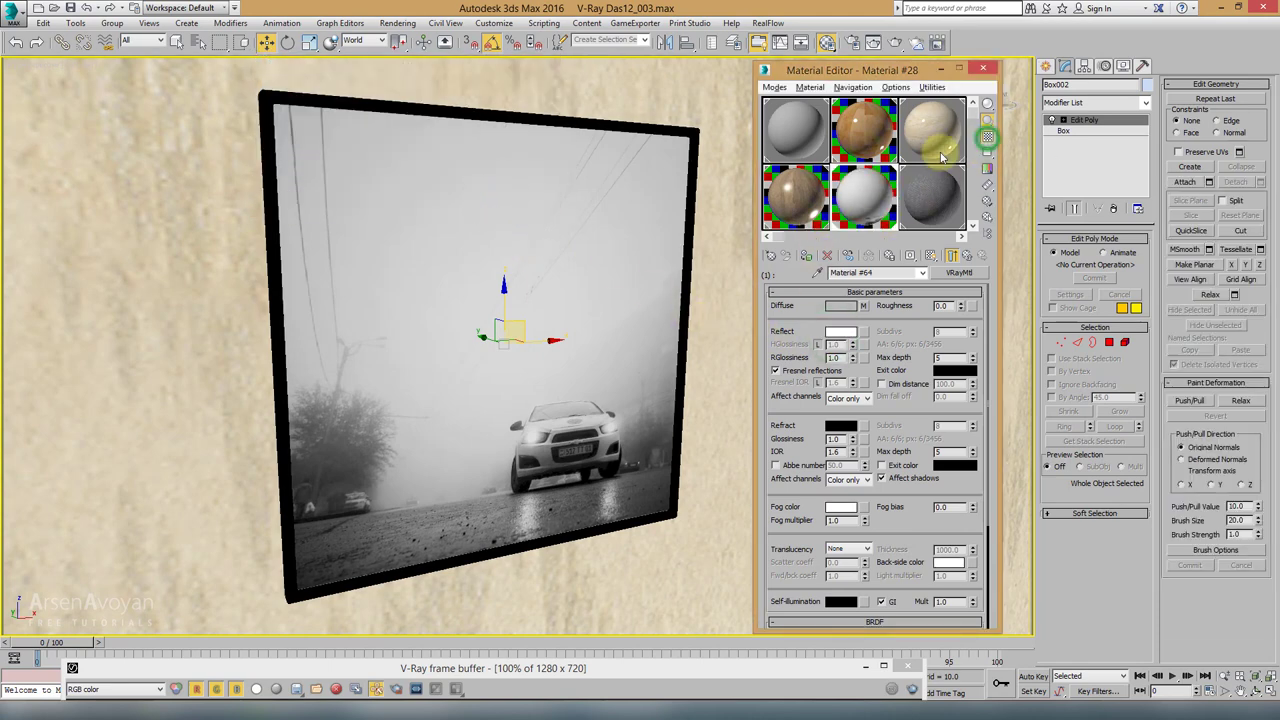
double_click(862, 190)
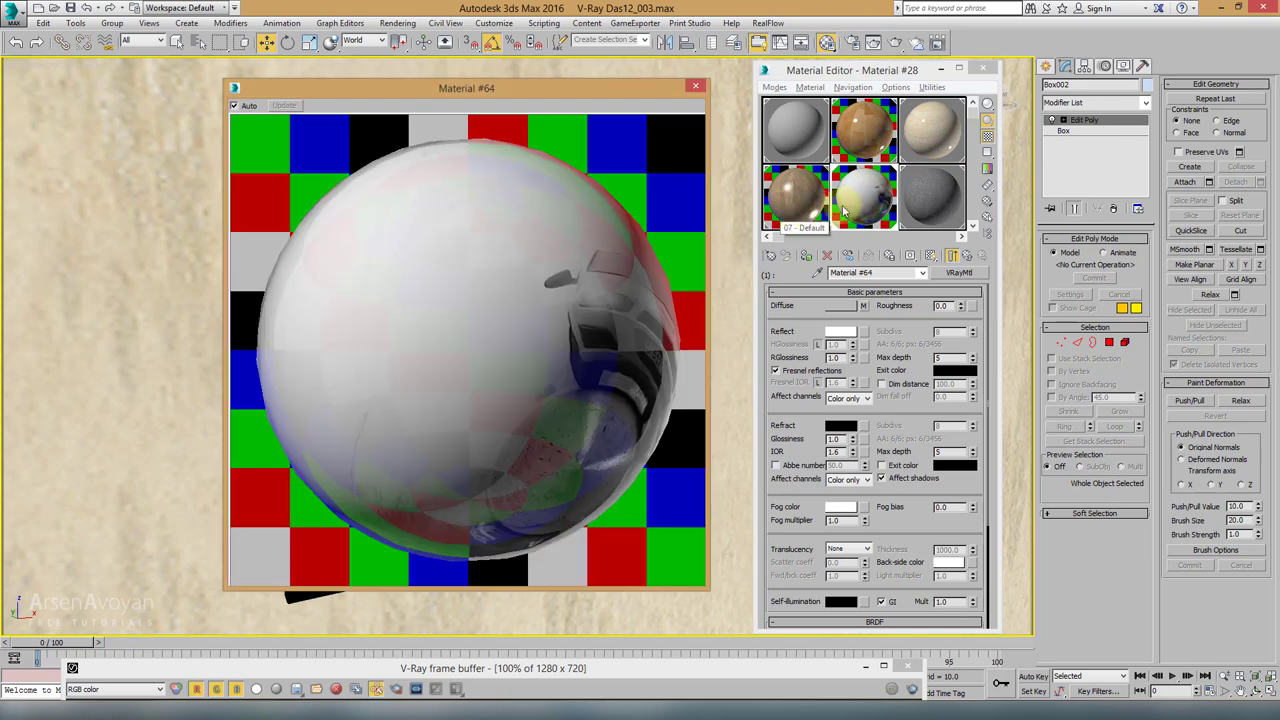
left_click(843, 210)
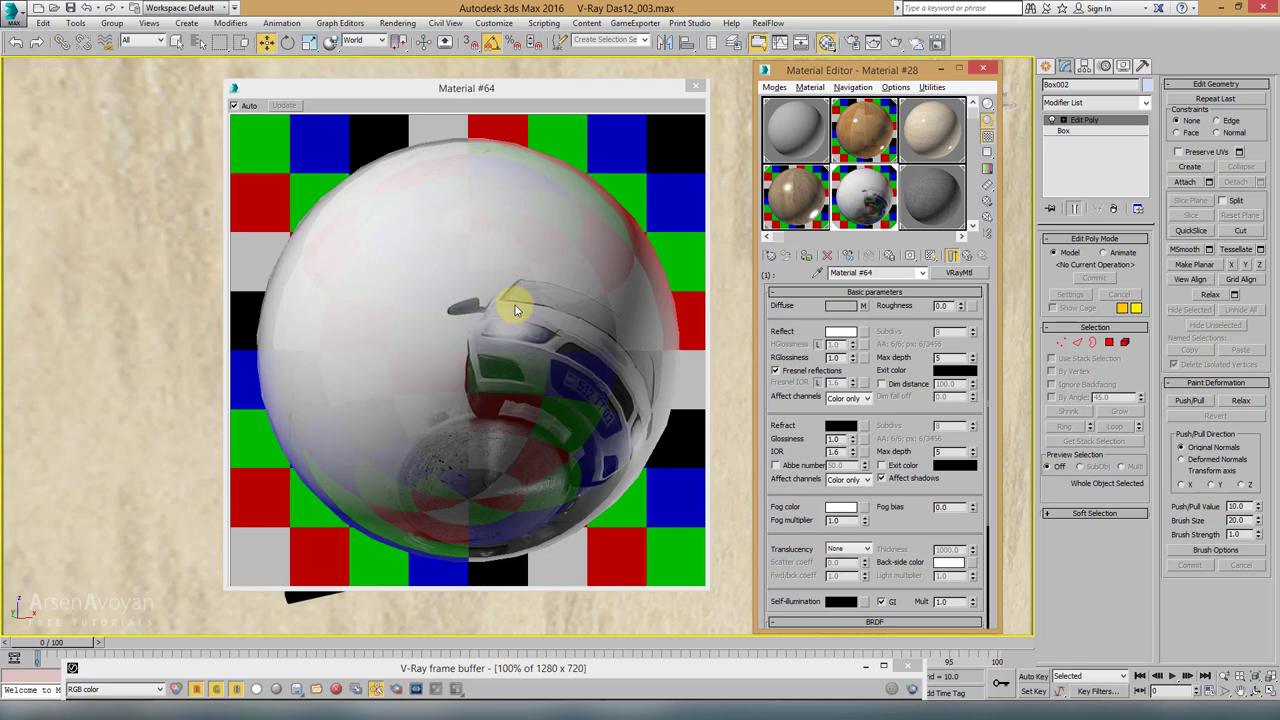
left_click(696, 87)
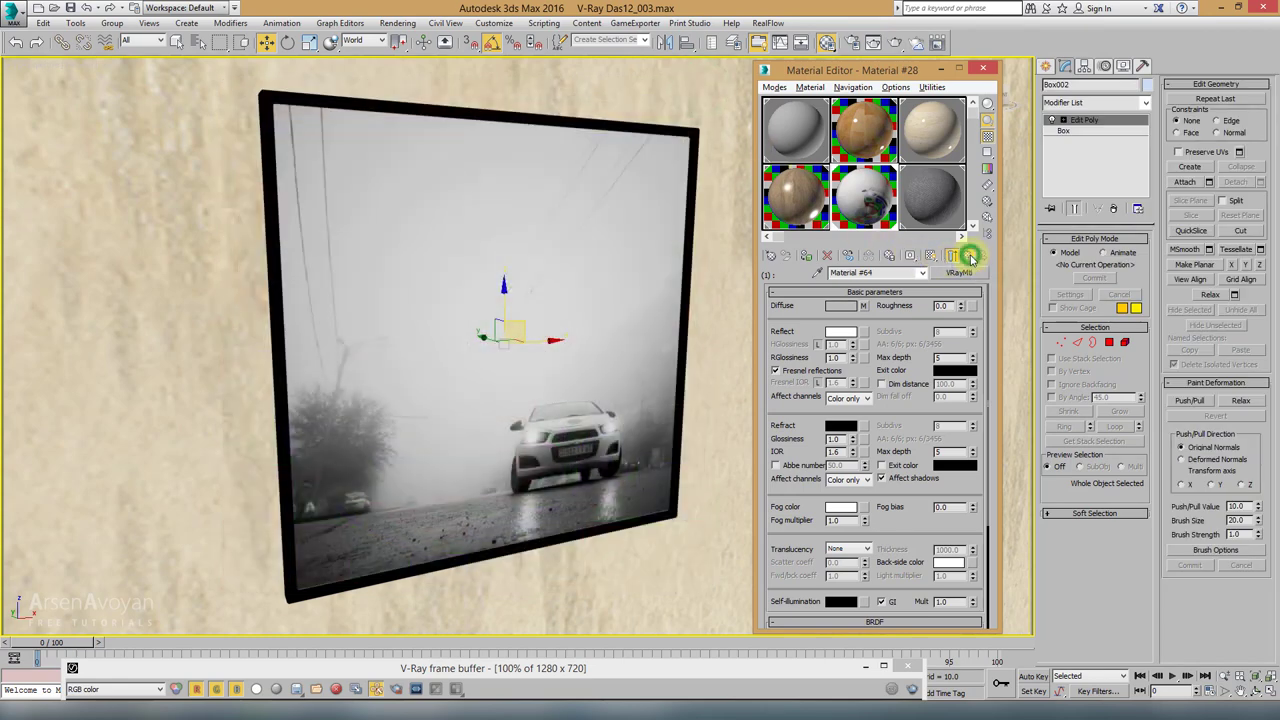
Step: Return to the Multi/Sub-Object material and assign a VRayMtl to sub-material ID 2
left_click(970, 257)
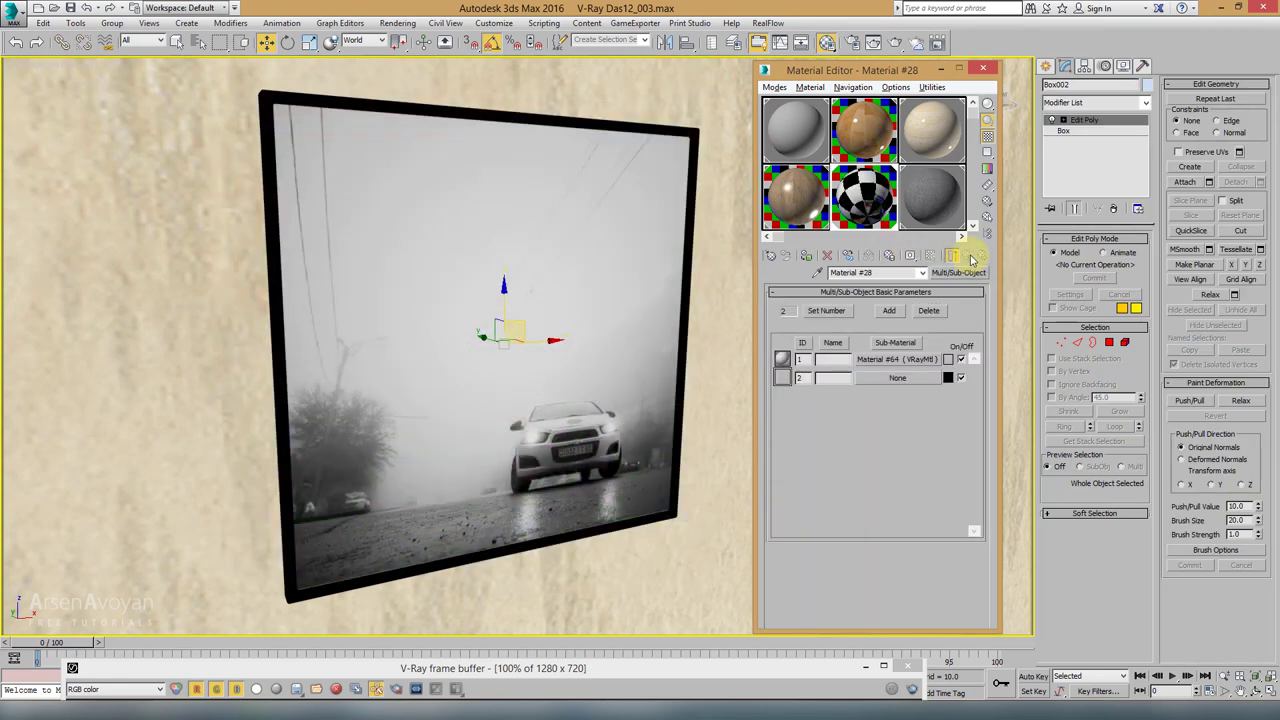
left_click(895, 380)
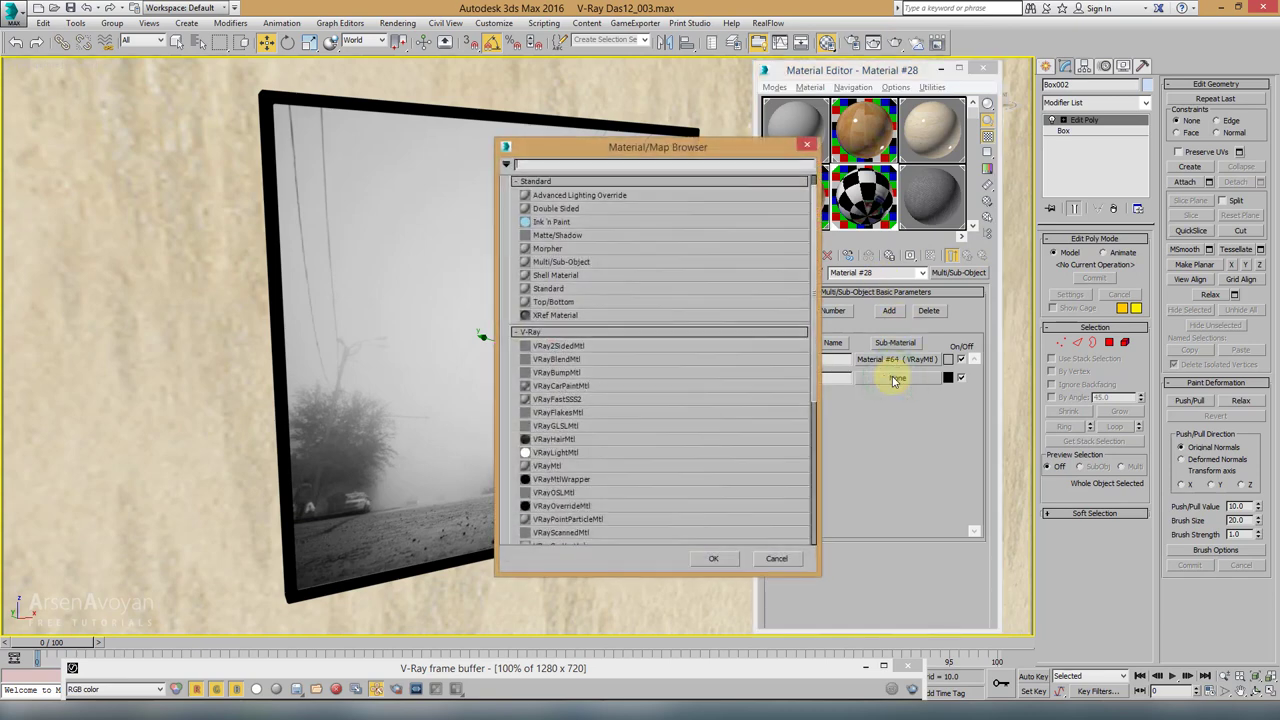
double_click(553, 465)
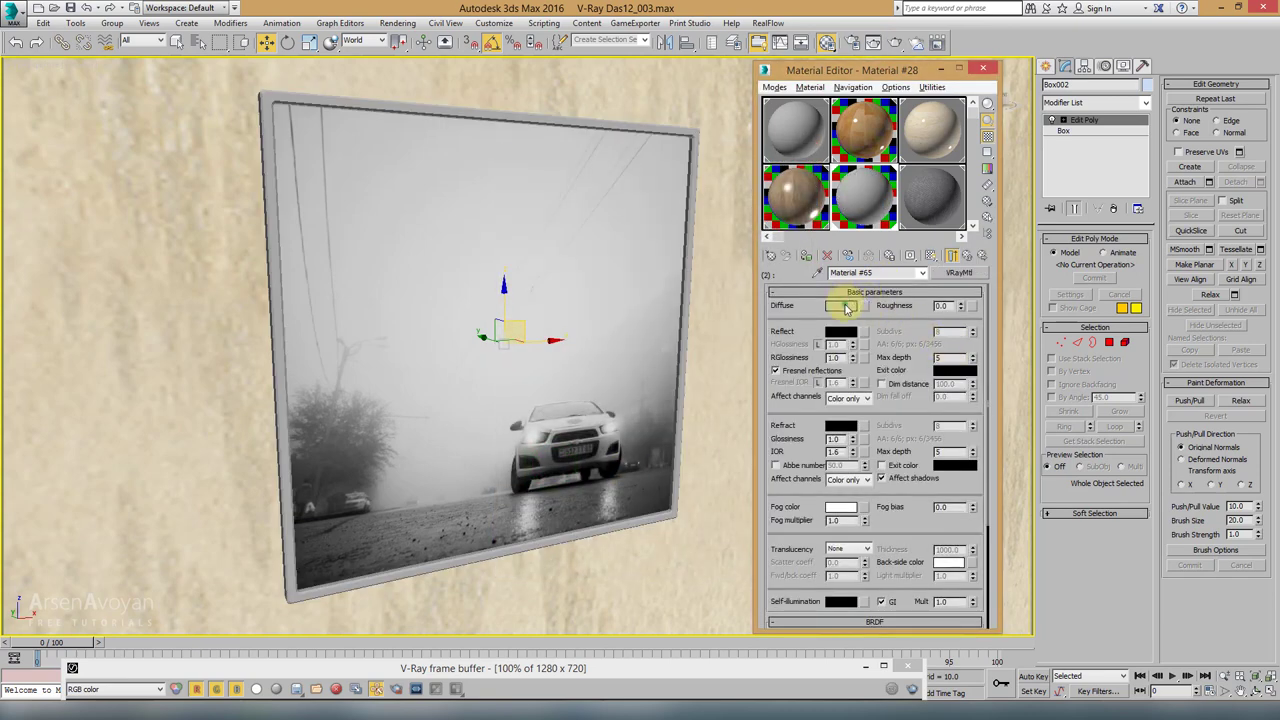
Step: Set the frame material's diffuse colour to a very dark reddish brown with hue 3, saturation 190 and value 12
left_click(845, 306)
left_click_drag(385, 138, 393, 91)
mouse_move(305, 150)
left_mouse_down()
mouse_move(286, 186)
mouse_move(270, 183)
left_mouse_up()
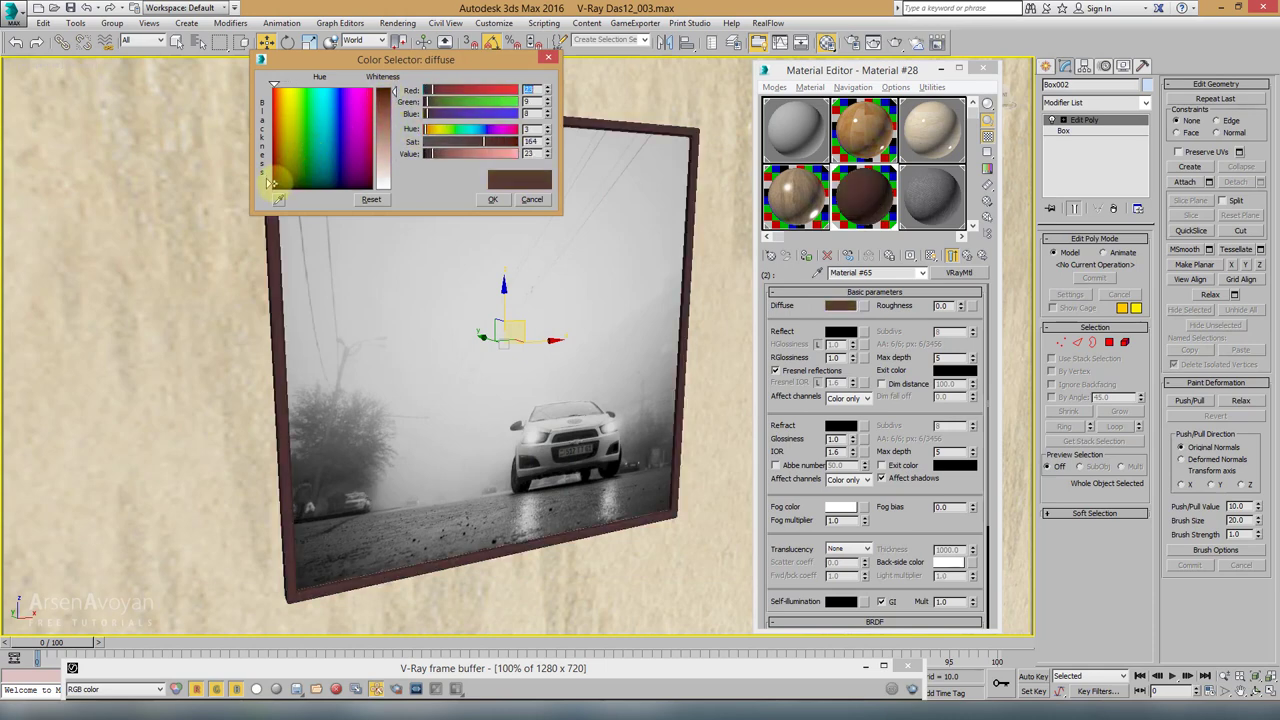
middle_click_drag(476, 293, 399, 187, "alt")
left_click(396, 97)
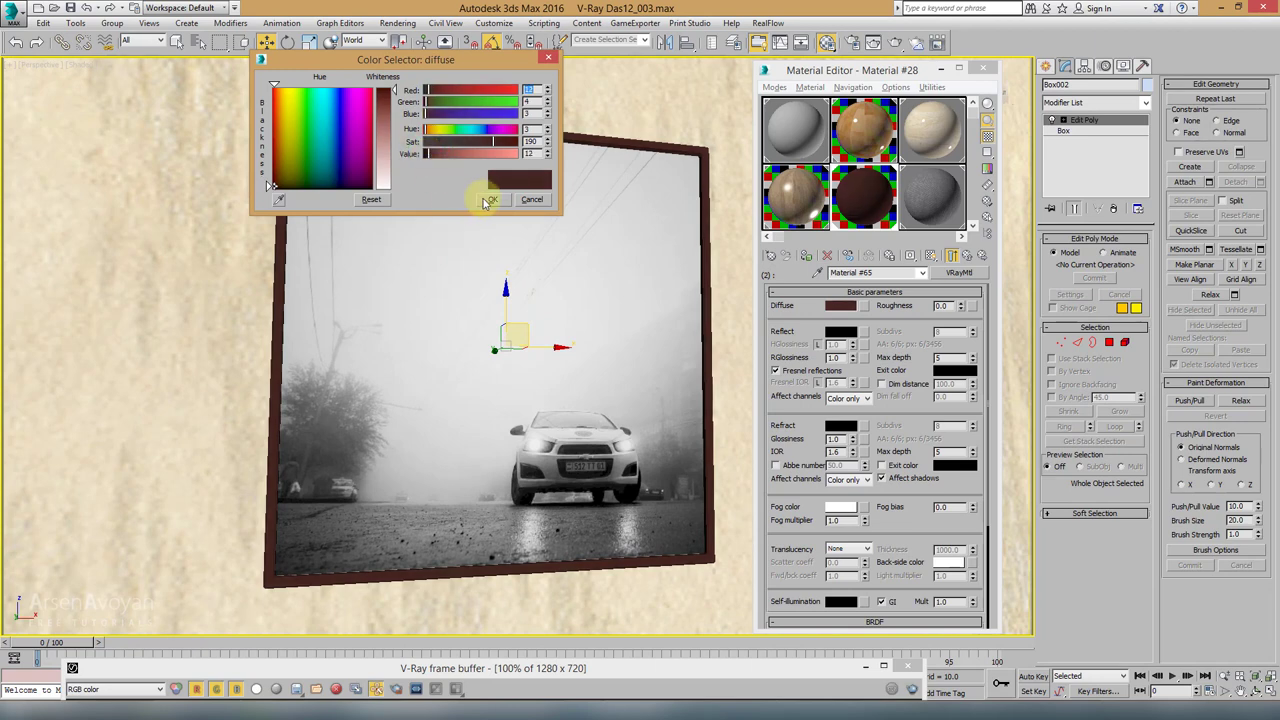
left_click(490, 200)
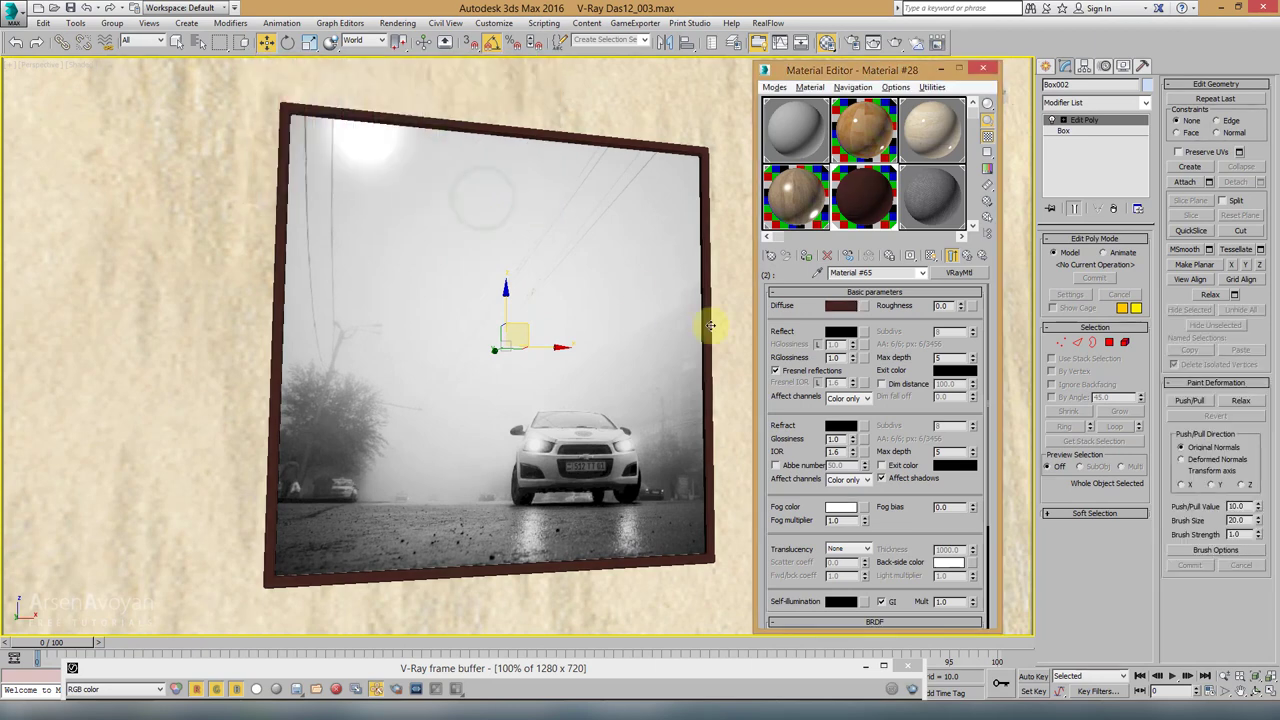
Step: Give the frame material a white reflection colour and a reflection glossiness of 0.75, and return to the parent material
left_click(840, 332)
left_click_drag(392, 152, 393, 188)
left_click(490, 199)
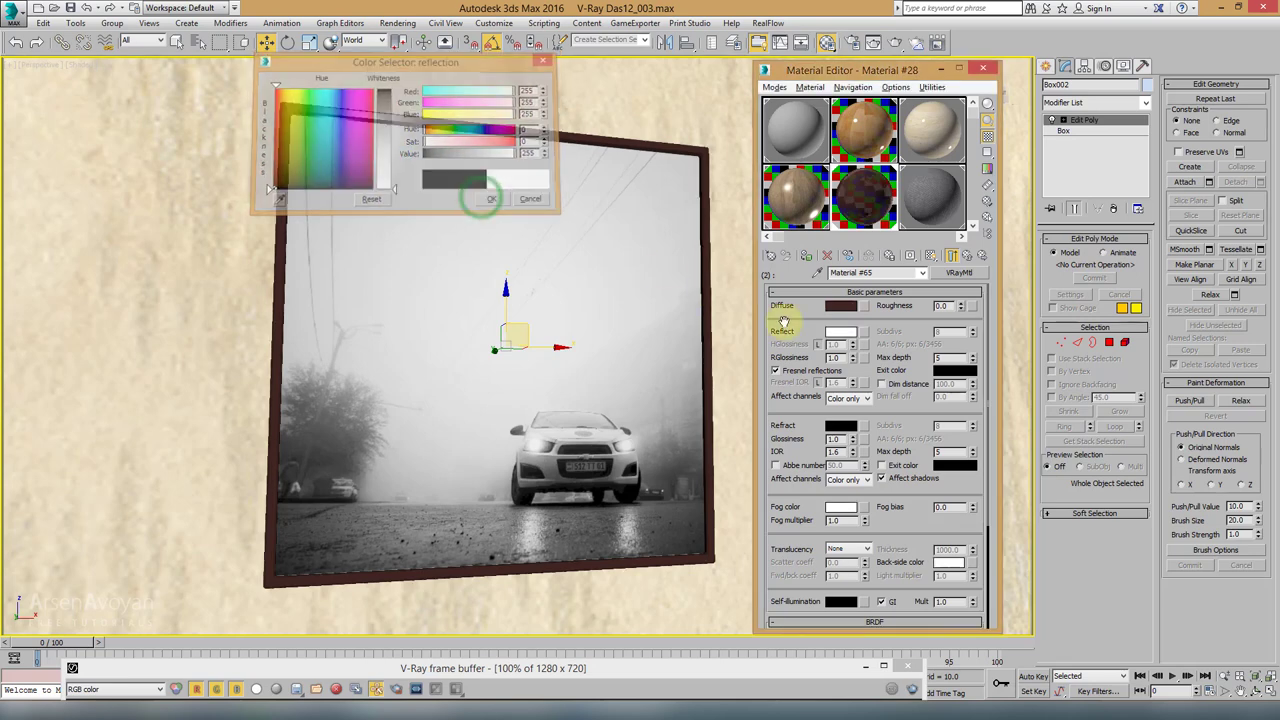
left_click(835, 357)
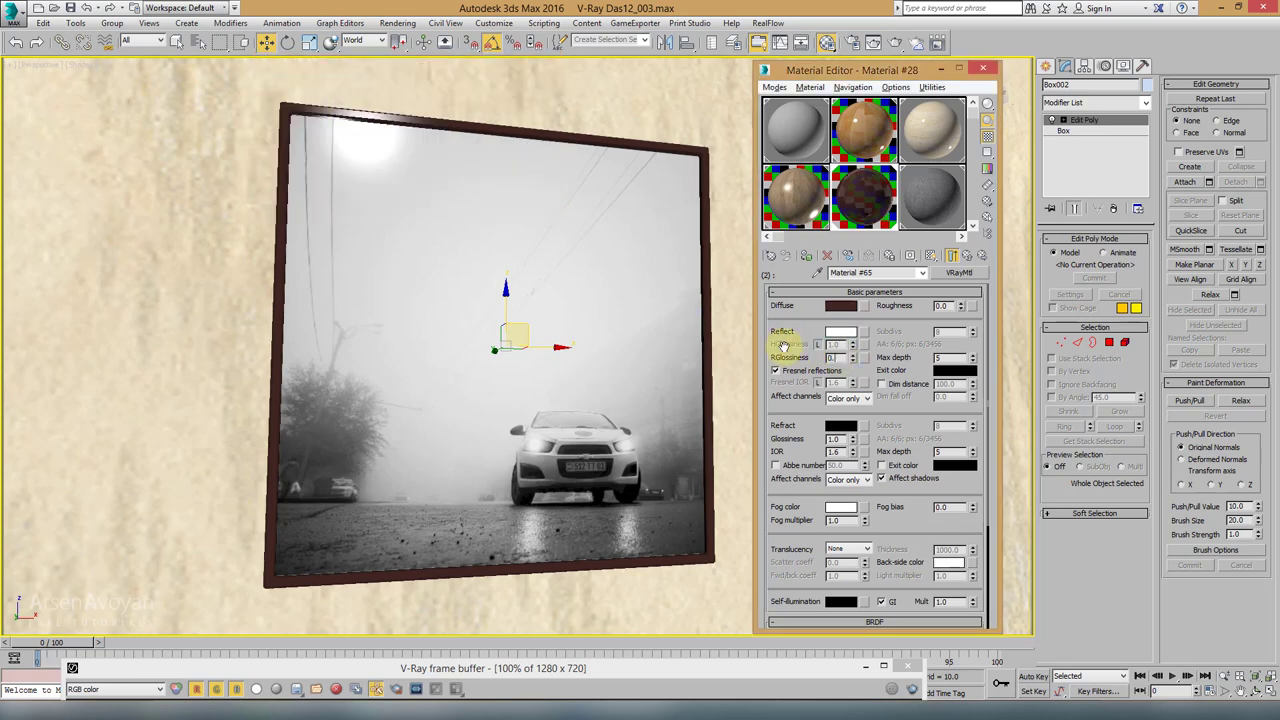
key("Return")
middle_click_drag(541, 305, 529, 223, "alt")
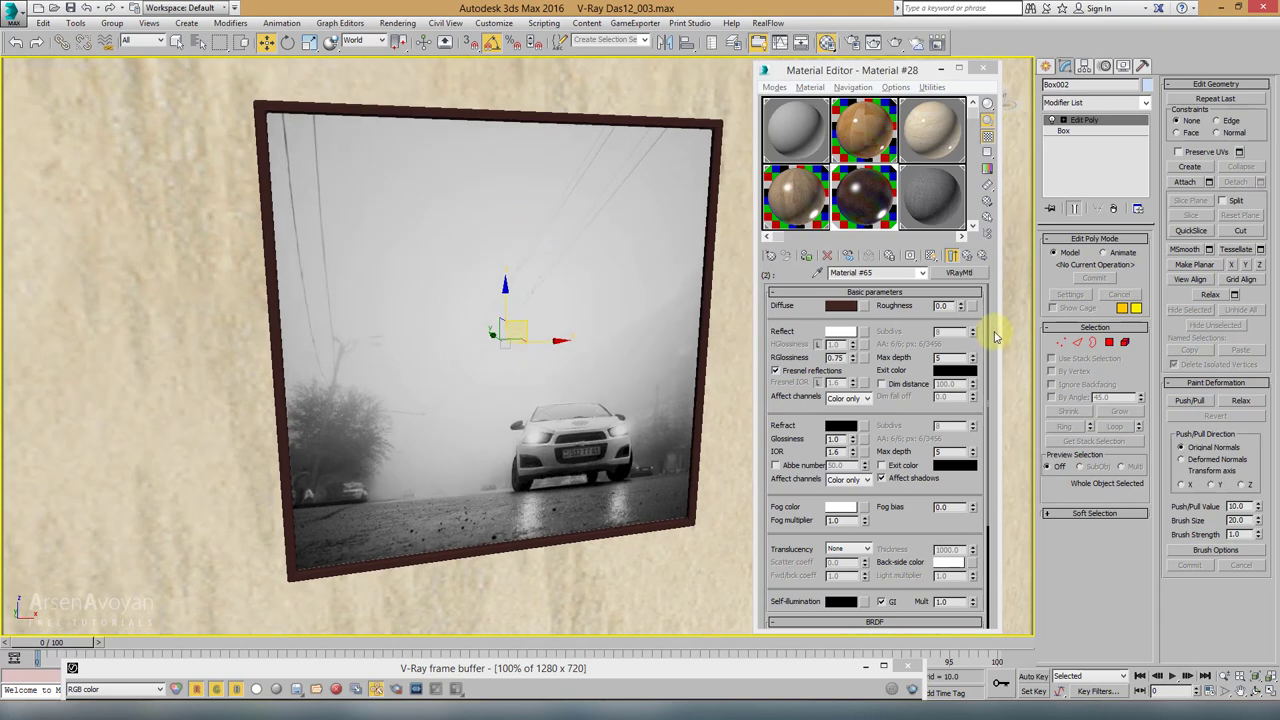
left_click(970, 258)
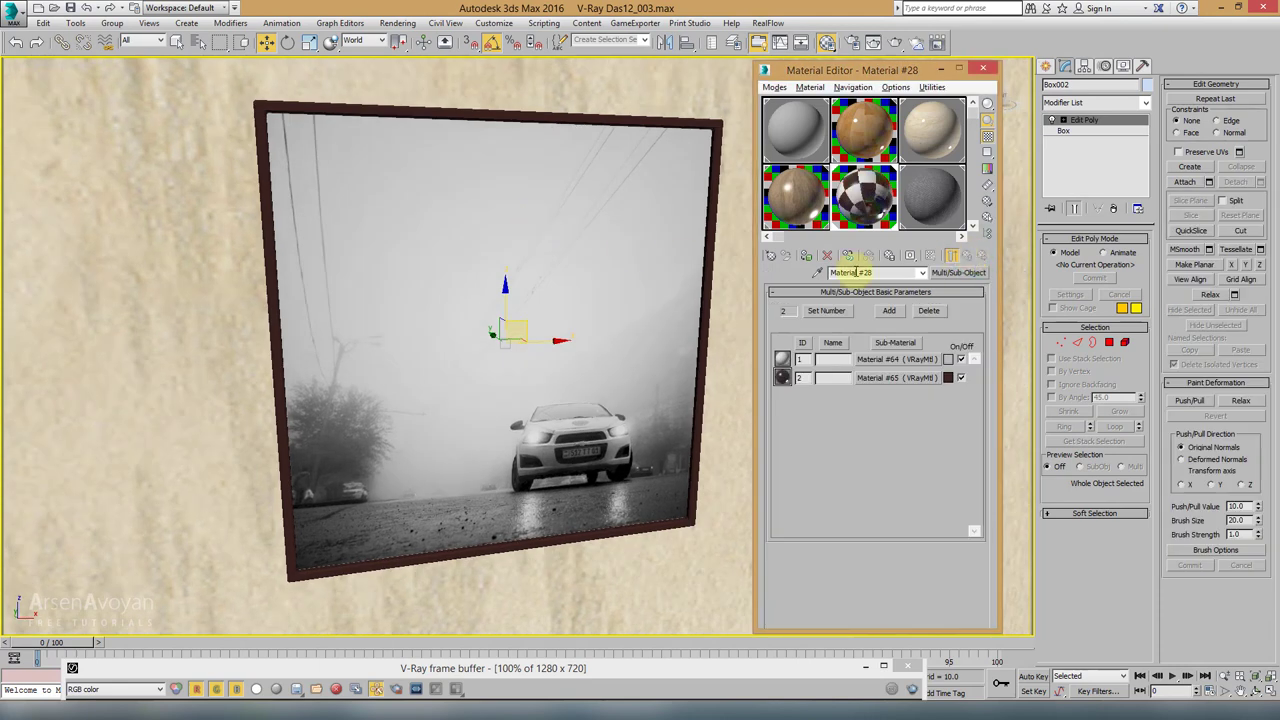
middle_click_drag(720, 280, 771, 317, "alt")
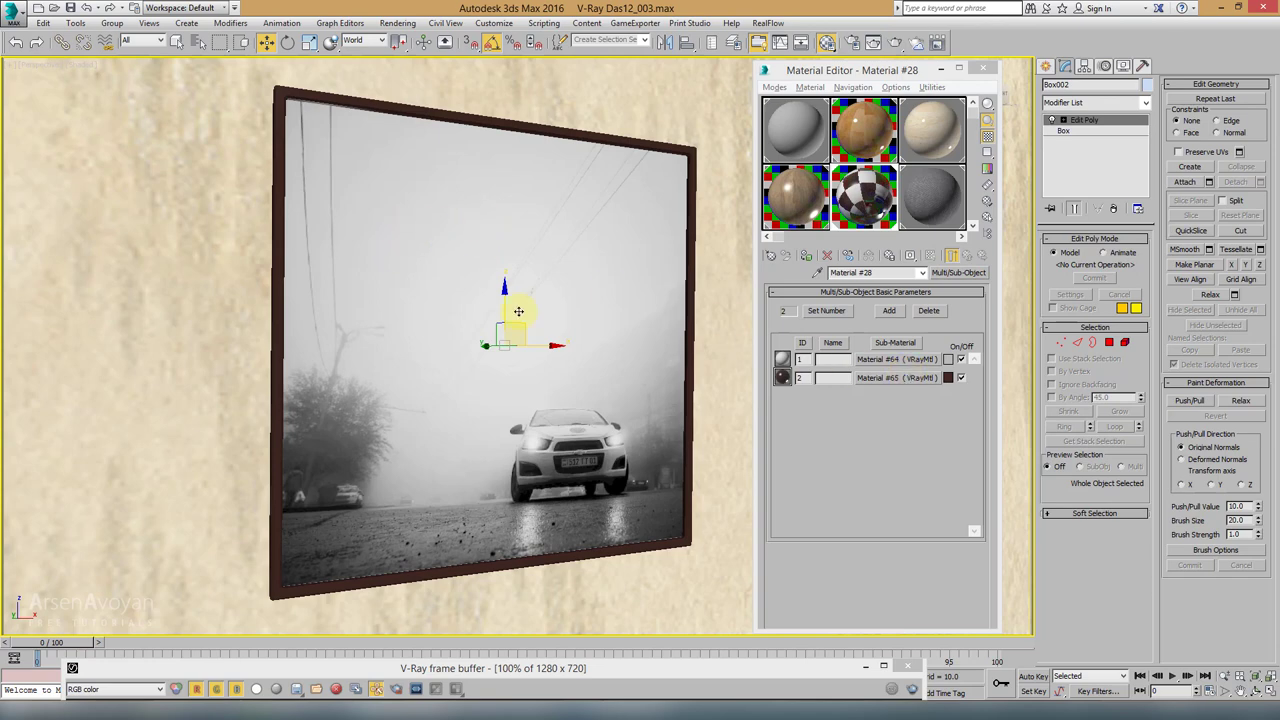
middle_click_drag(518, 311, 493, 322, "alt")
middle_click_drag(584, 320, 574, 165, "alt")
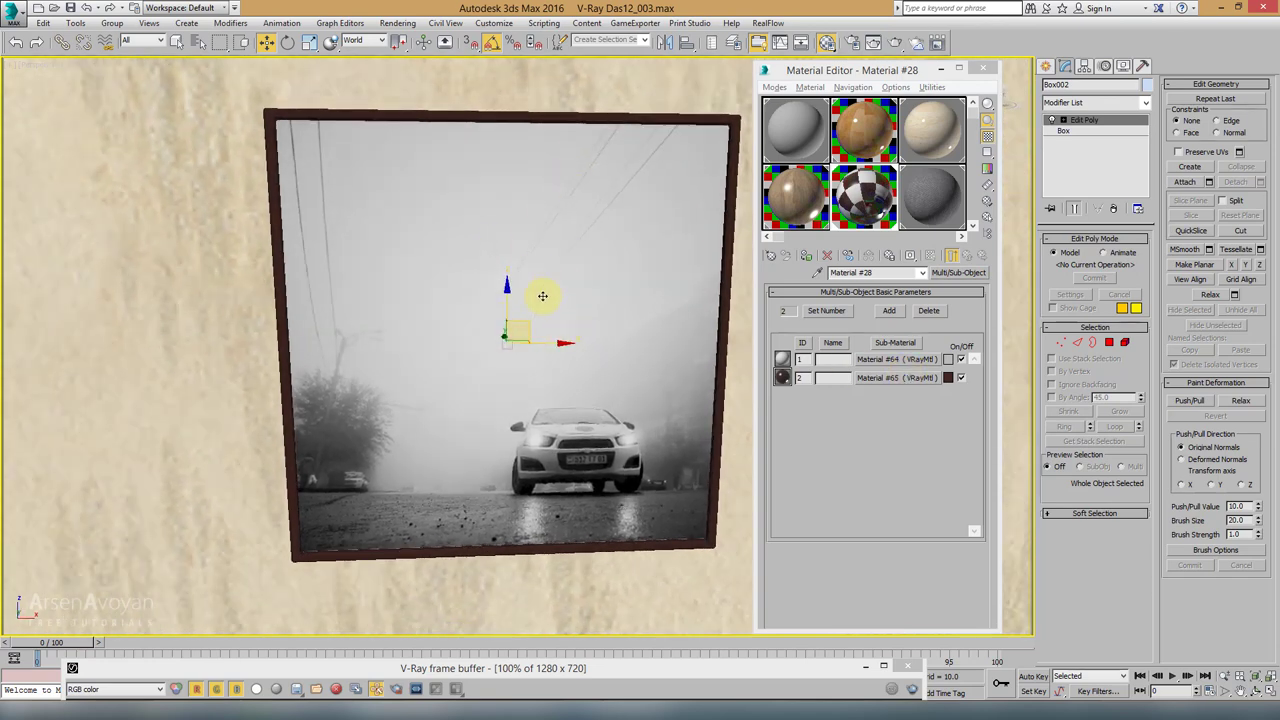
middle_click_drag(574, 280, 604, 248, "alt")
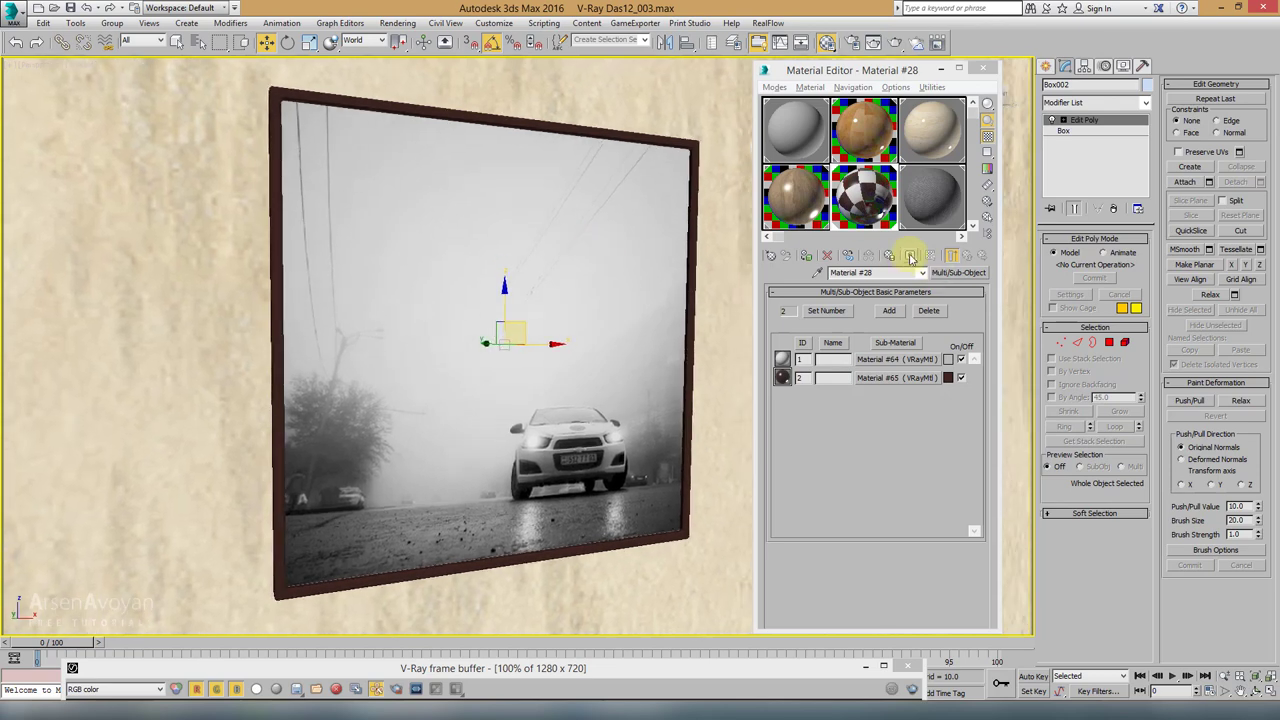
middle_click_drag(621, 315, 615, 288)
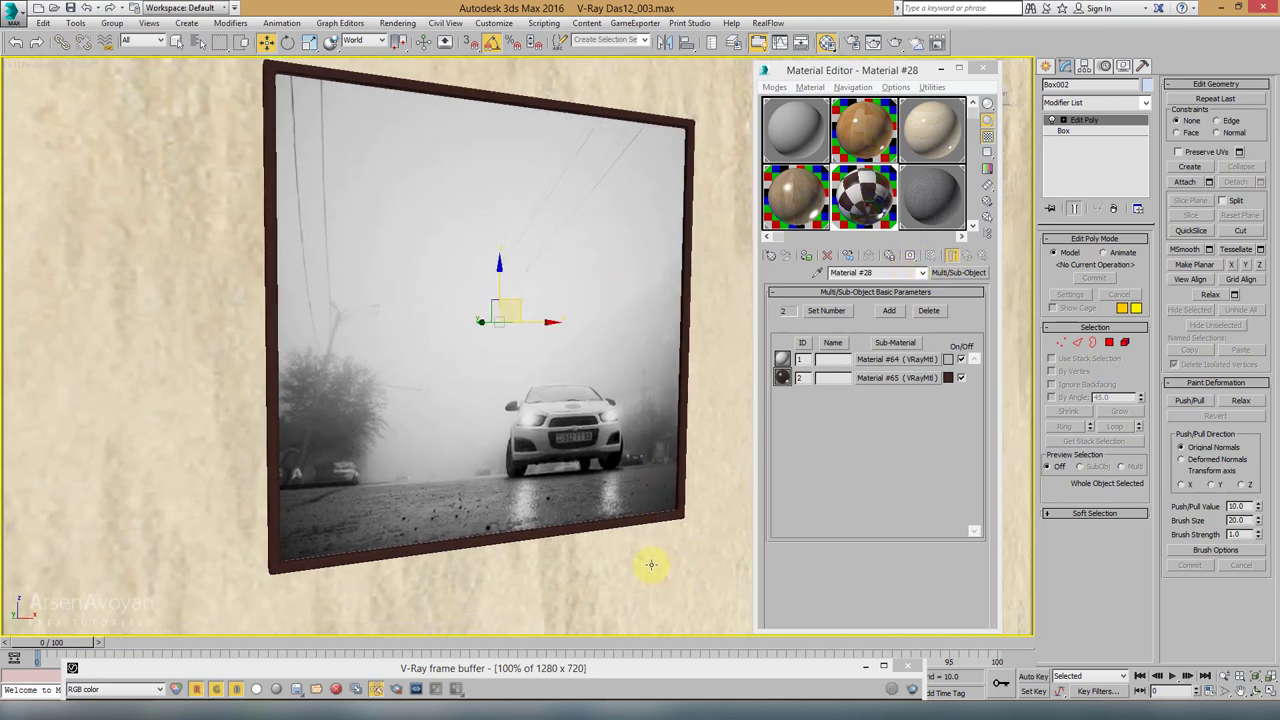
Step: Select the zanaveska curtain group and isolate it in the viewport
scroll(632, 279, "down", 4)
middle_click_drag(620, 269, 571, 223)
left_click(496, 257)
key("alt+q")
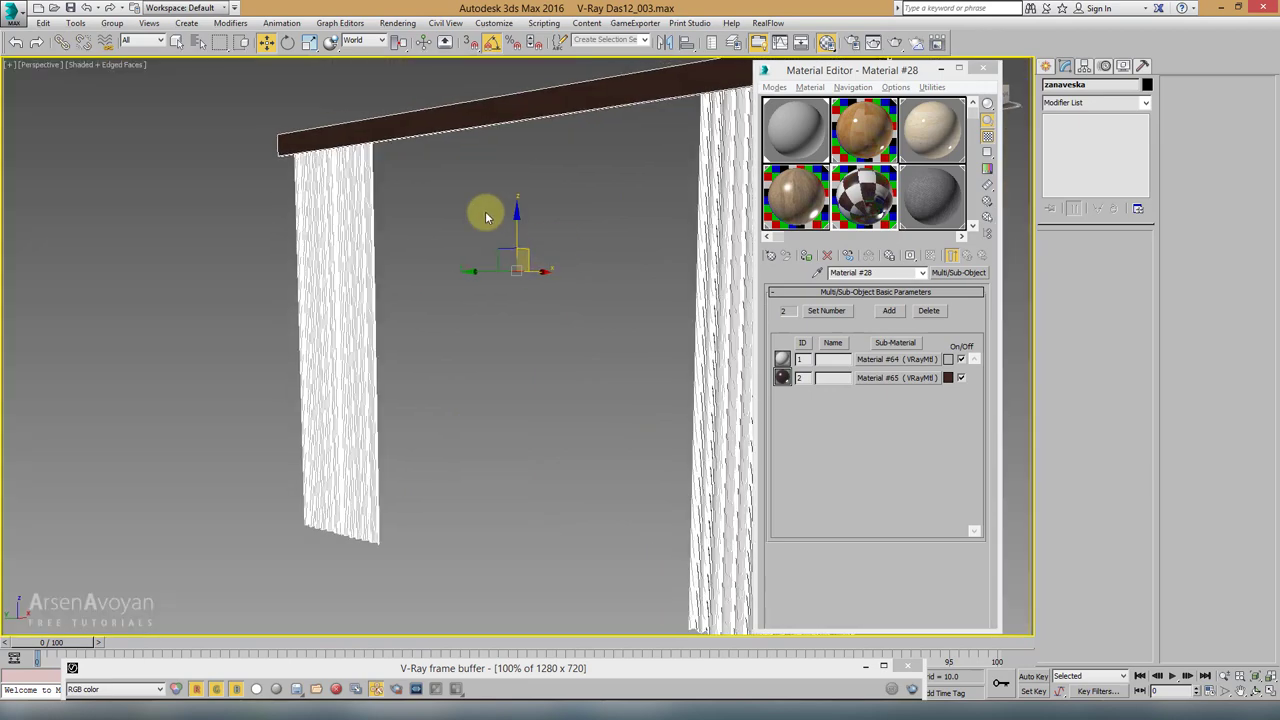
Step: Open the zanaveska group and select the curtain fabric mesh beneath the dark cornice
left_click(112, 23)
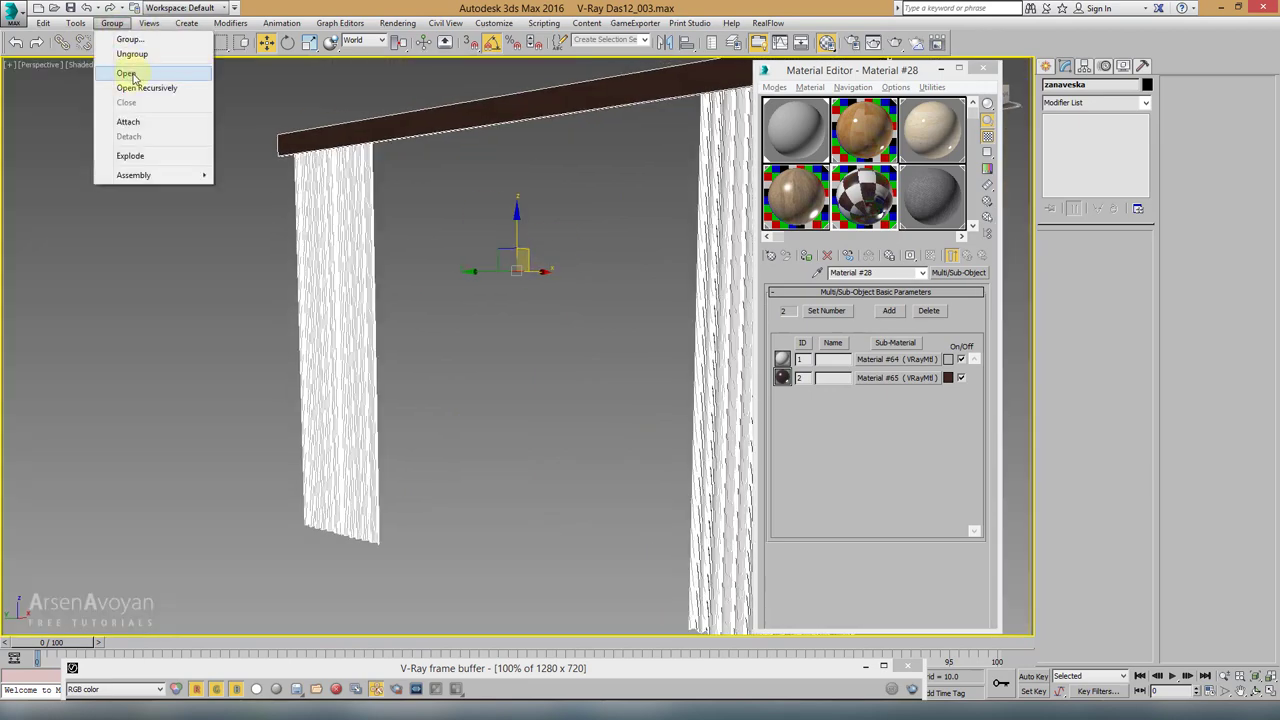
left_click(133, 76)
left_click(461, 129)
scroll(480, 170, "up", 3)
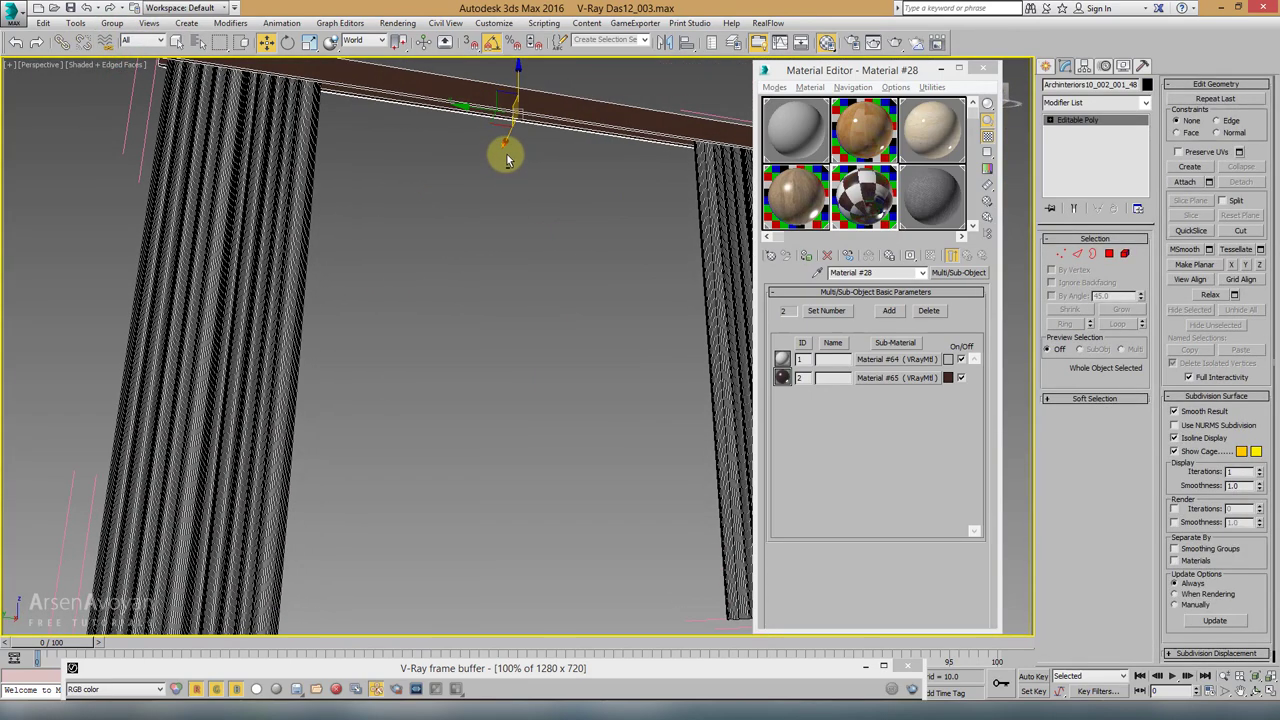
scroll(507, 160, "down", 3)
left_click(303, 238)
middle_click_drag(579, 285, 435, 287)
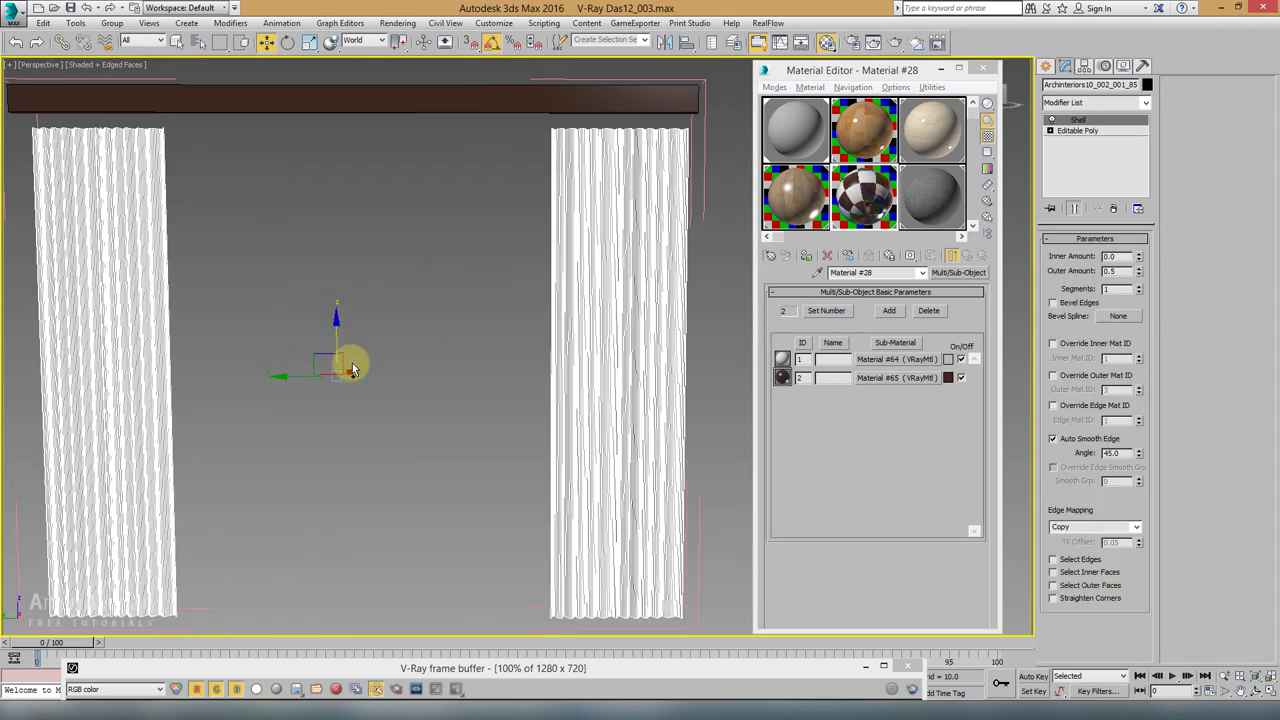
Step: Make the curtain's plain grey VRayMtl the active material and turn off edged faces in the viewport
left_click(822, 140)
middle_click_drag(694, 194, 646, 206, "alt")
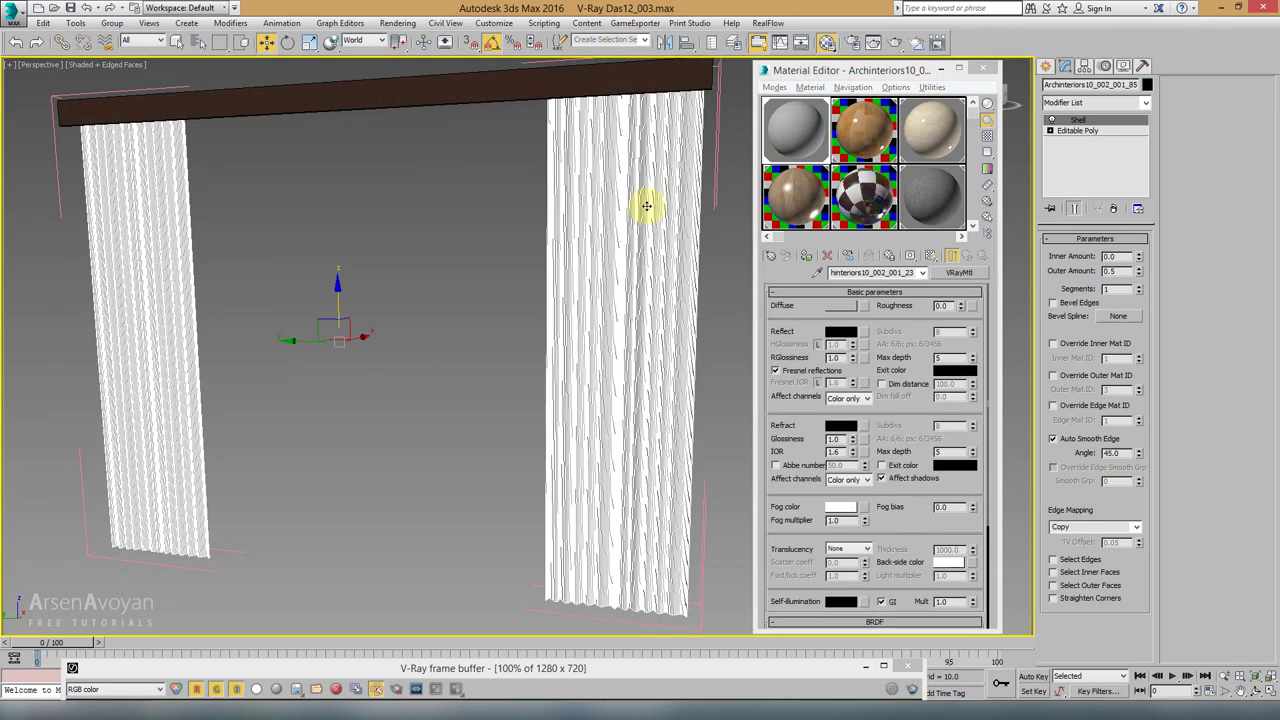
key("F4")
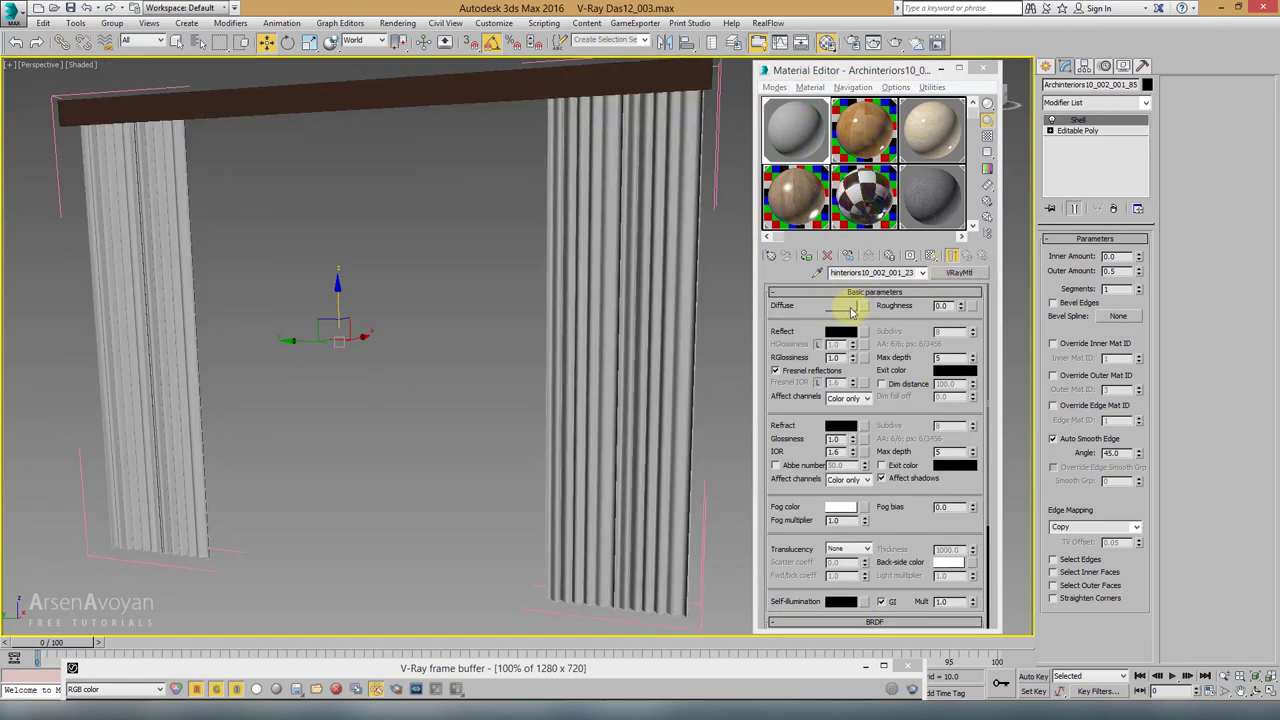
middle_click_drag(574, 234, 563, 229, "alt")
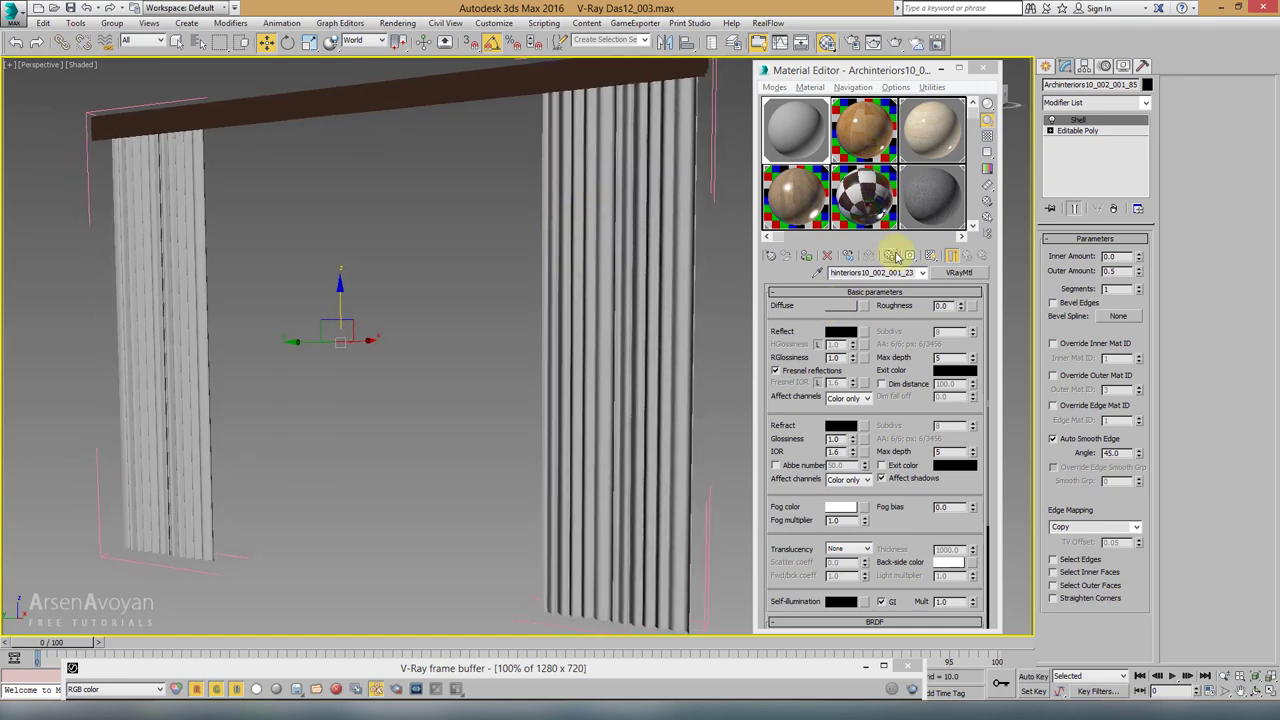
middle_click_drag(634, 274, 614, 266, "alt")
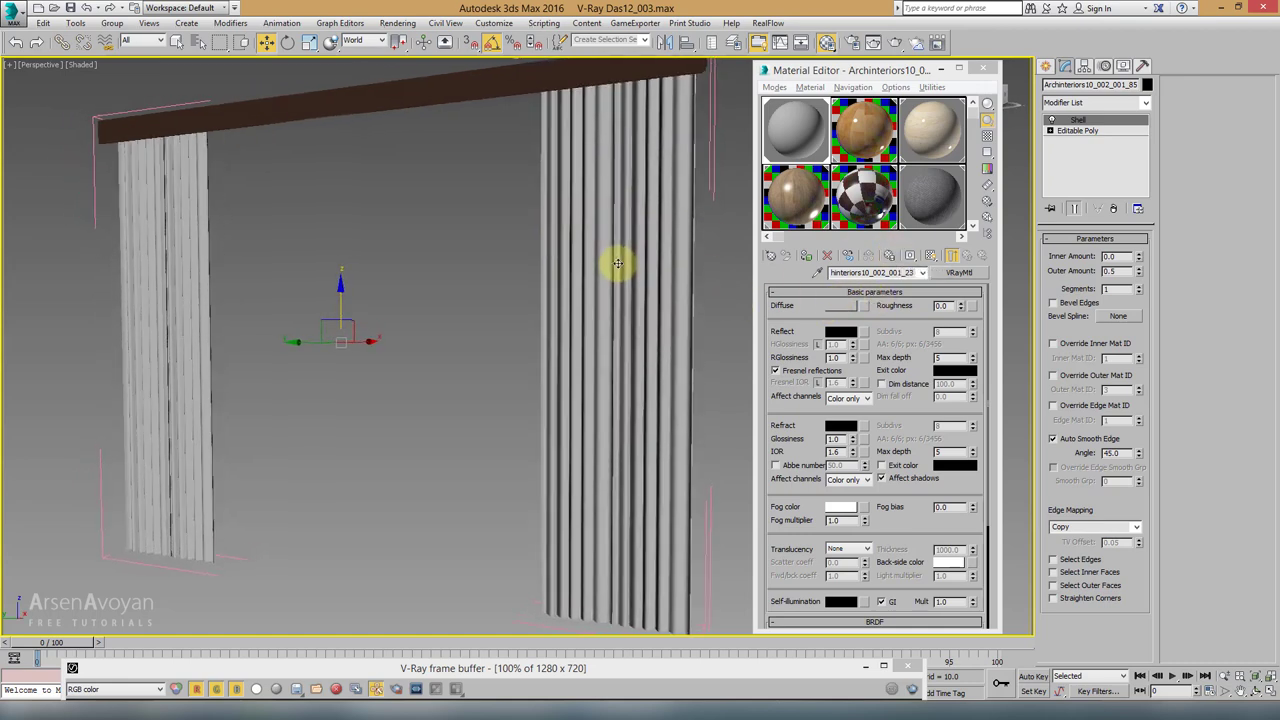
Step: Assign a Falloff map to the diffuse channel of the curtain material
left_click(840, 306)
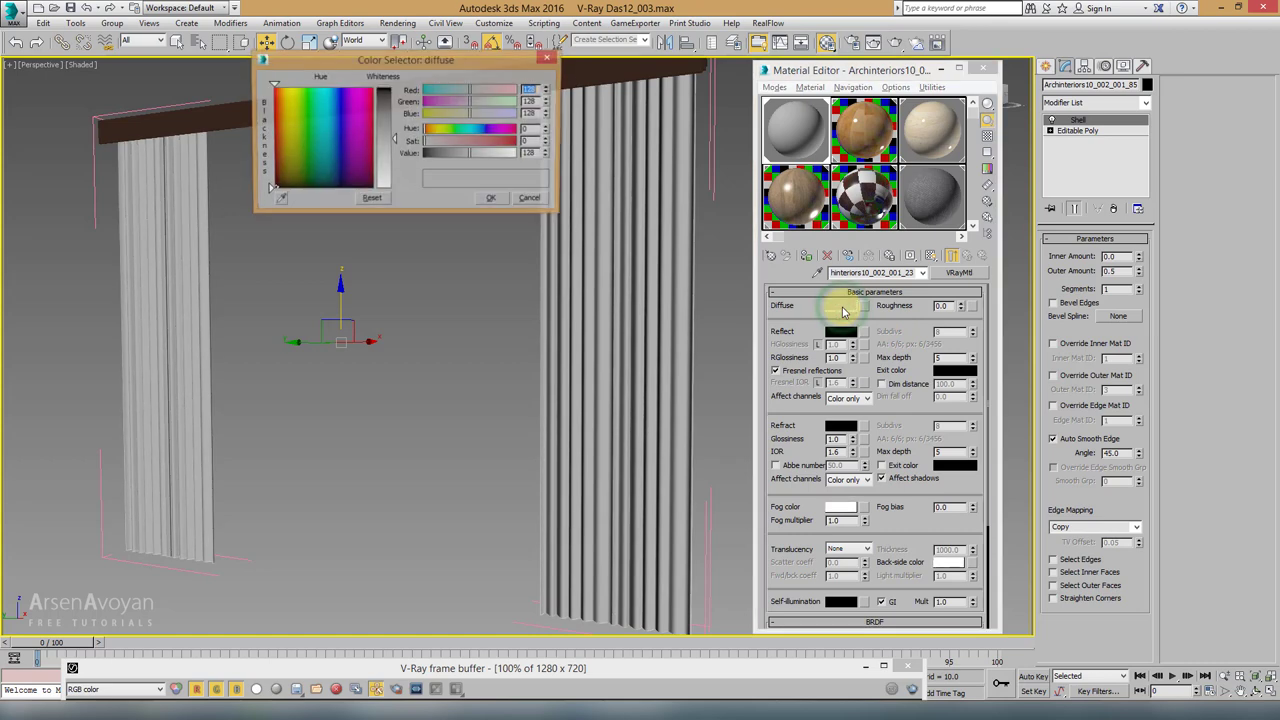
left_click(530, 199)
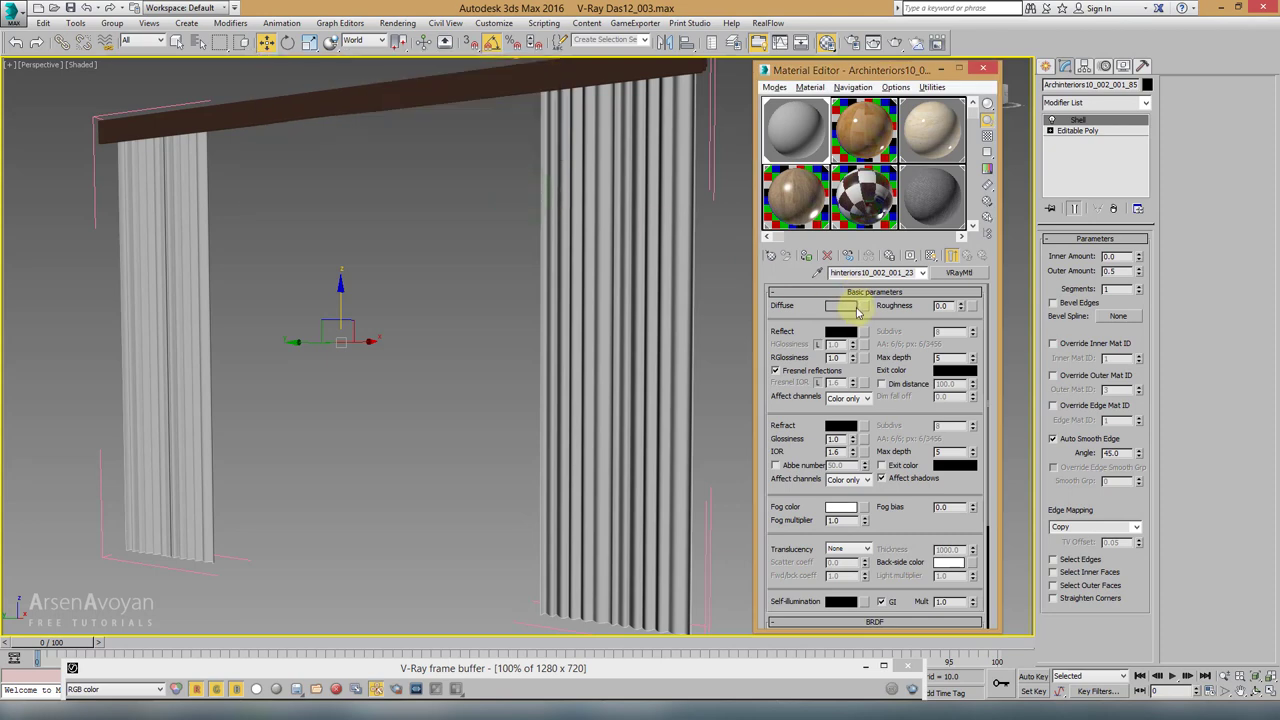
left_click(860, 306)
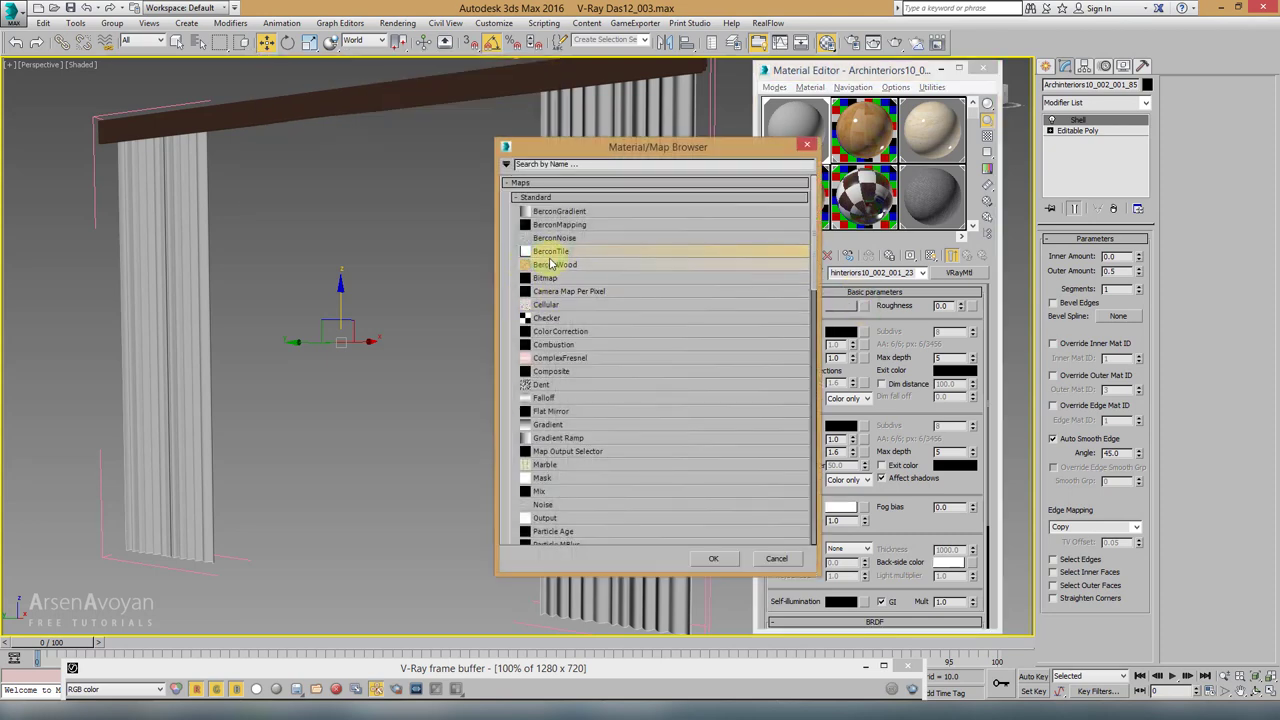
double_click(556, 398)
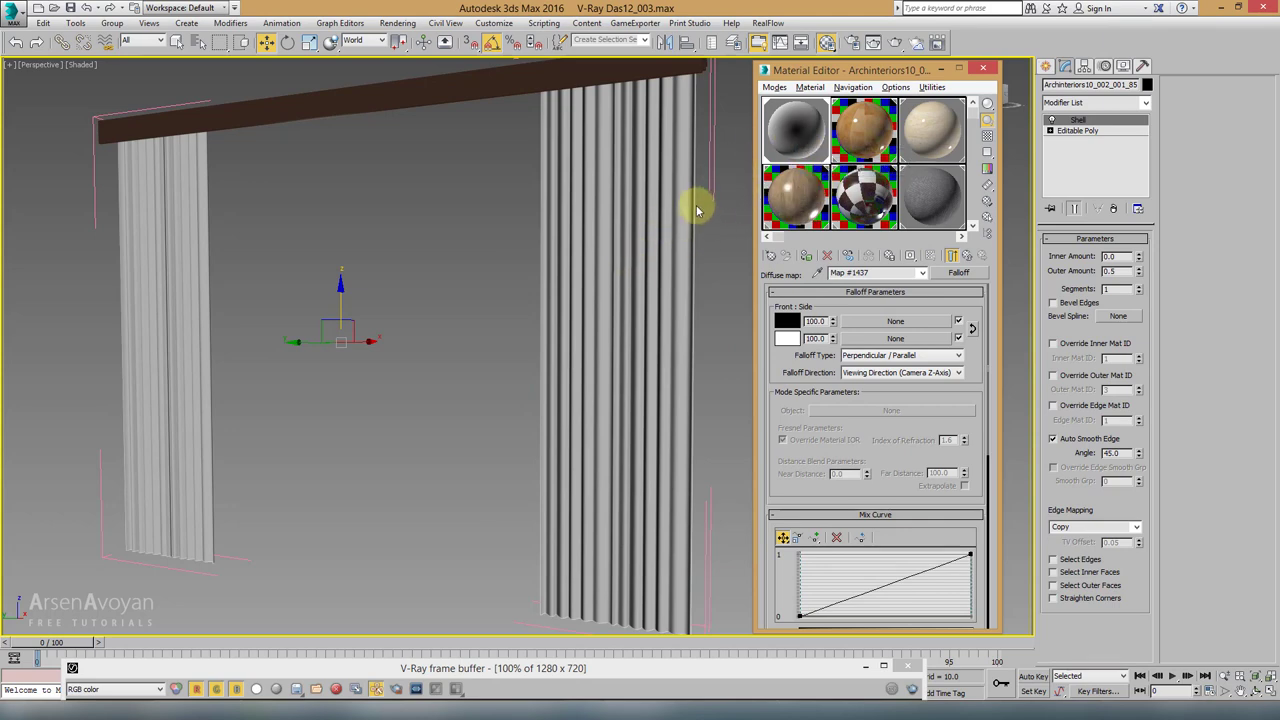
Step: Set the Falloff map's front colour to green with red 0, green 106 and blue 25
middle_click_drag(651, 214, 640, 217, "alt")
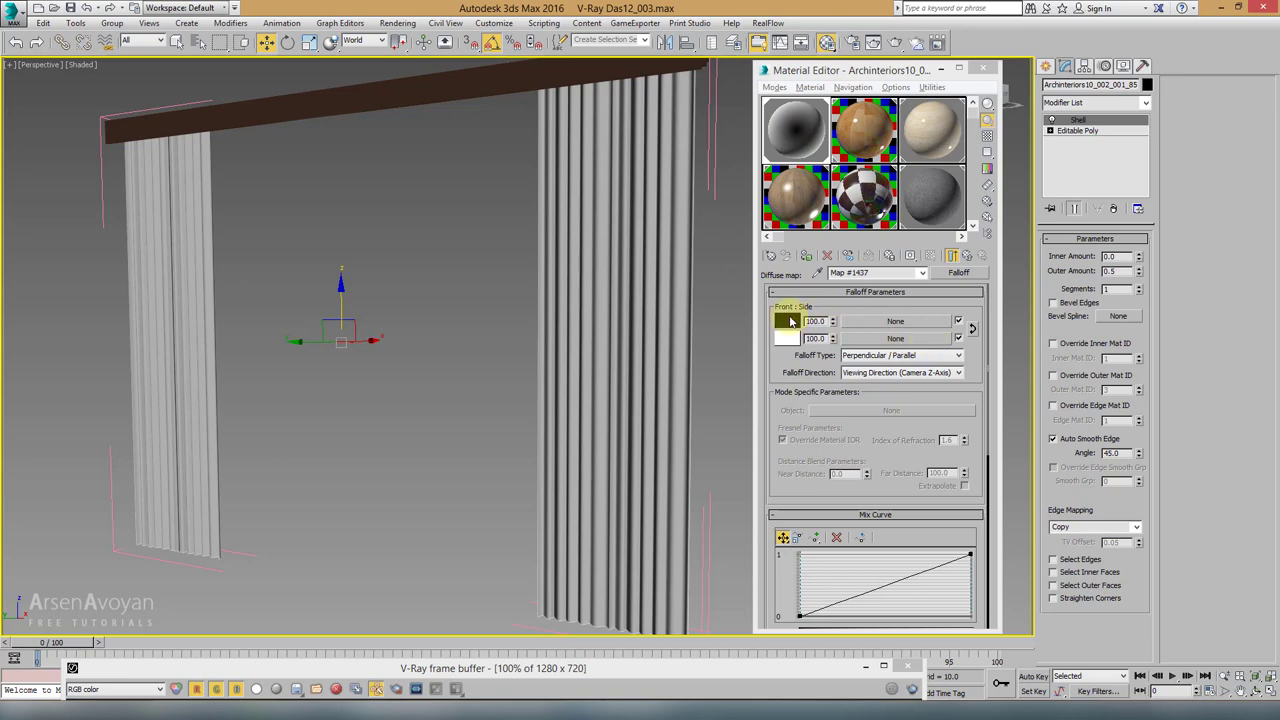
left_click(790, 322)
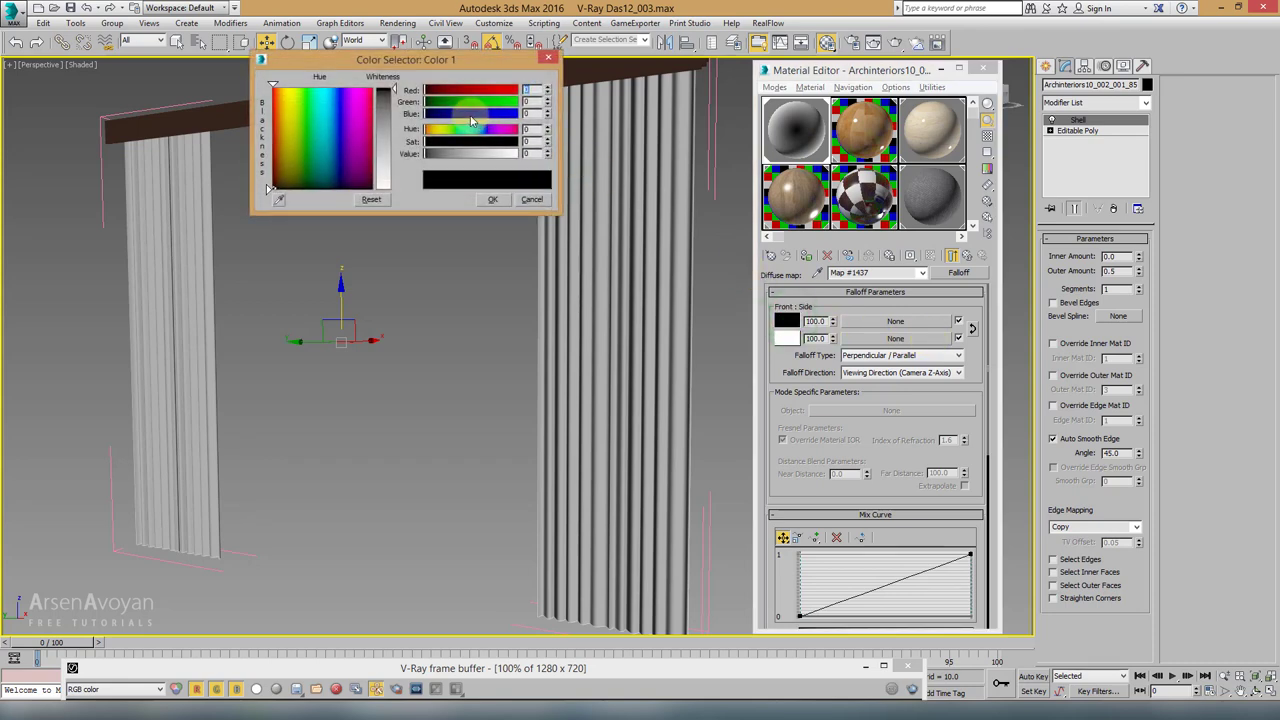
left_click_drag(364, 122, 306, 150)
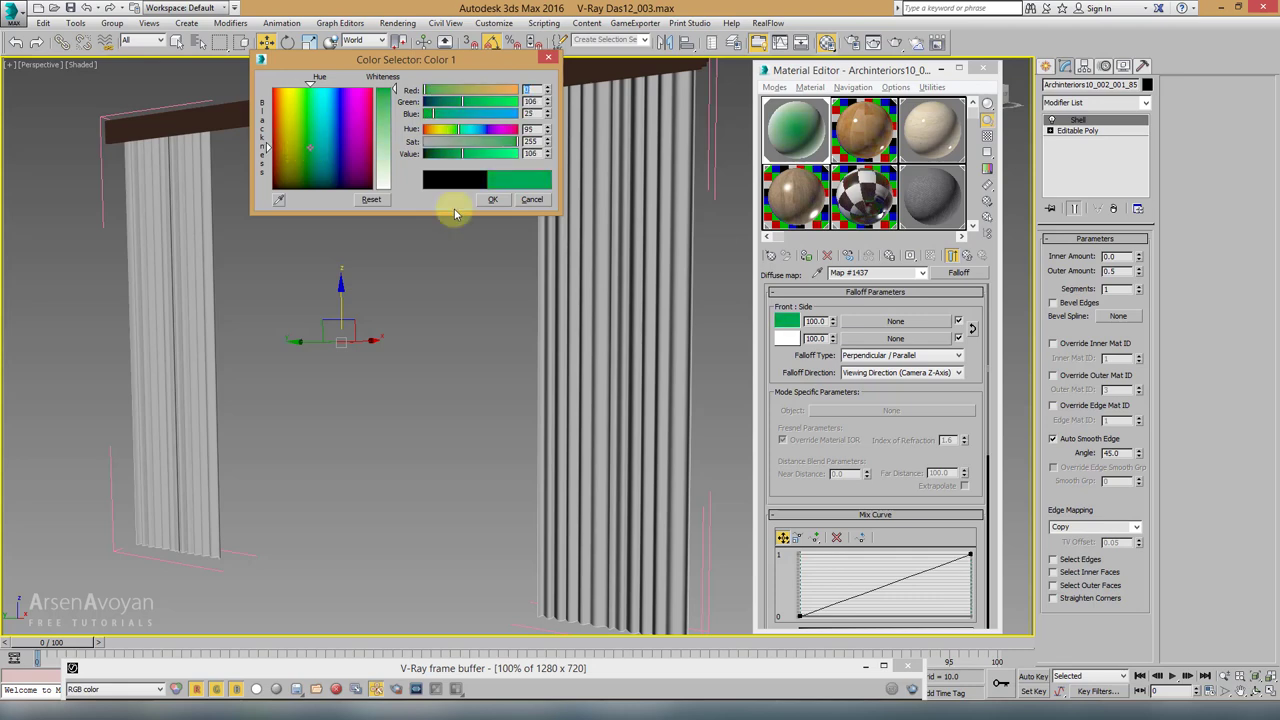
left_click(492, 199)
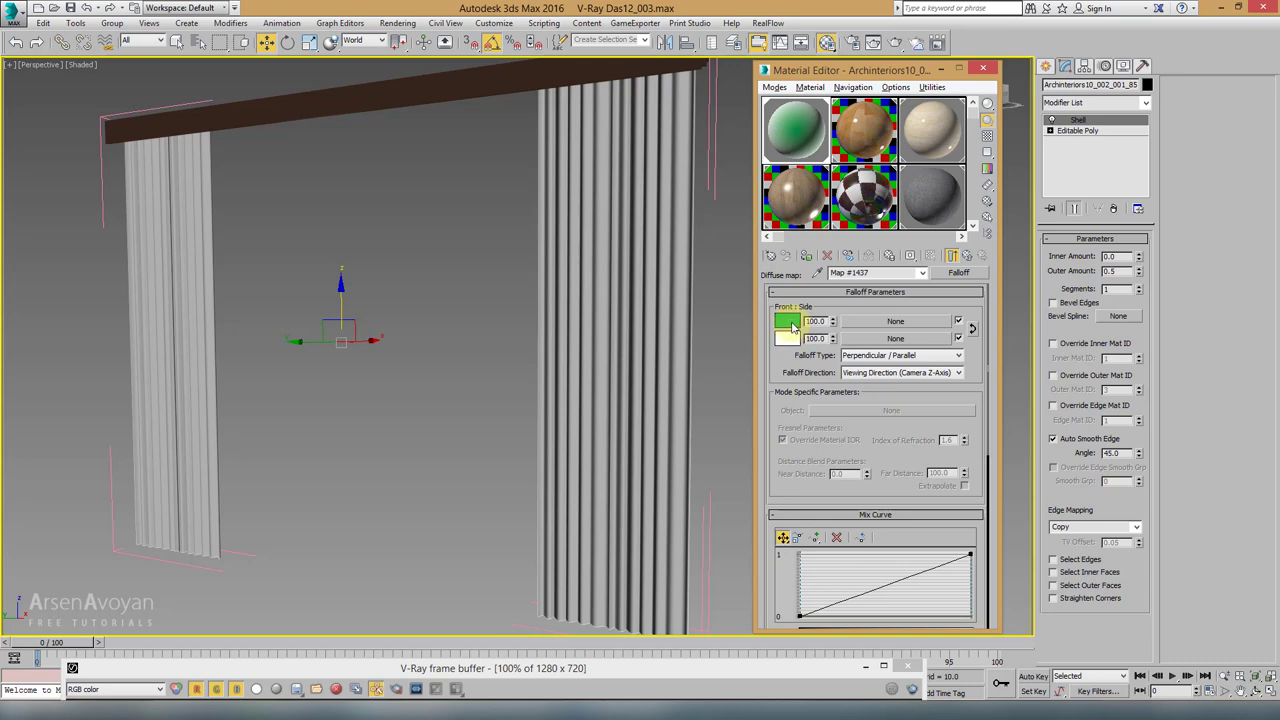
Step: Copy the Falloff map's front colour to its side colour and lighten the side to pale green with green 184 and blue 145
left_click_drag(792, 327, 790, 340)
left_click(871, 346)
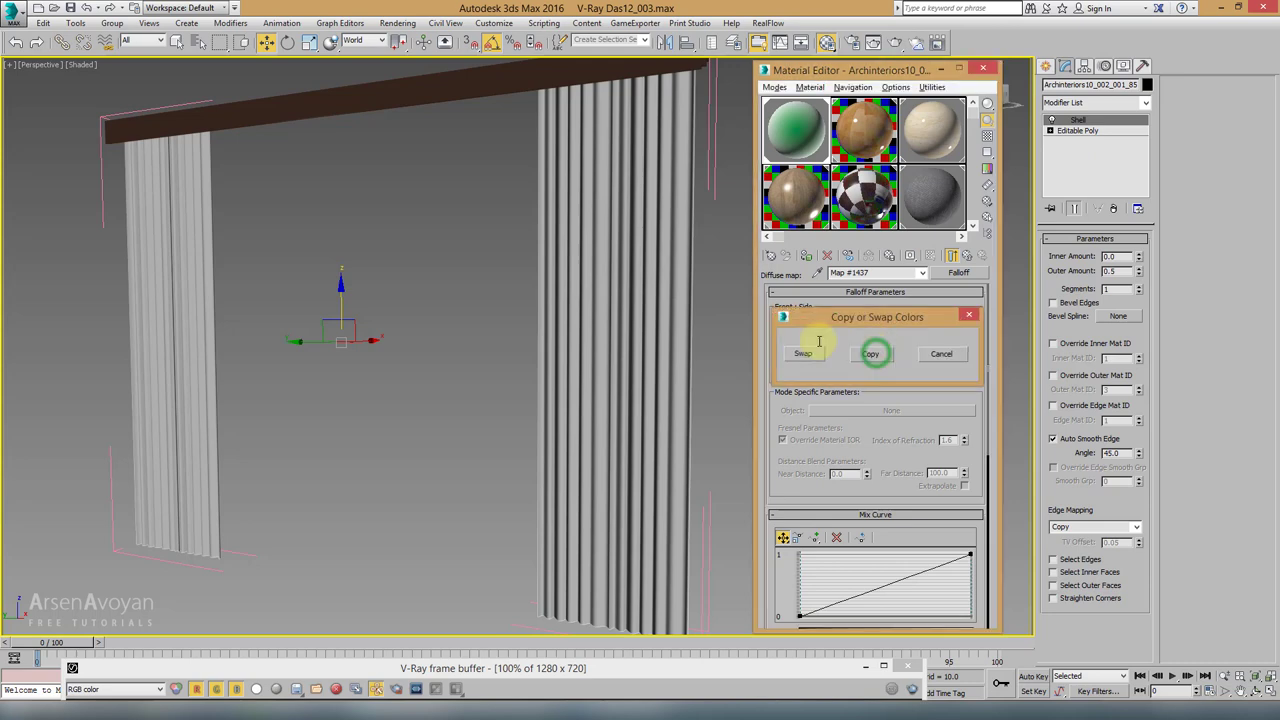
left_click(796, 342)
mouse_move(385, 140)
left_mouse_down()
mouse_move(392, 152)
mouse_move(392, 141)
left_mouse_up()
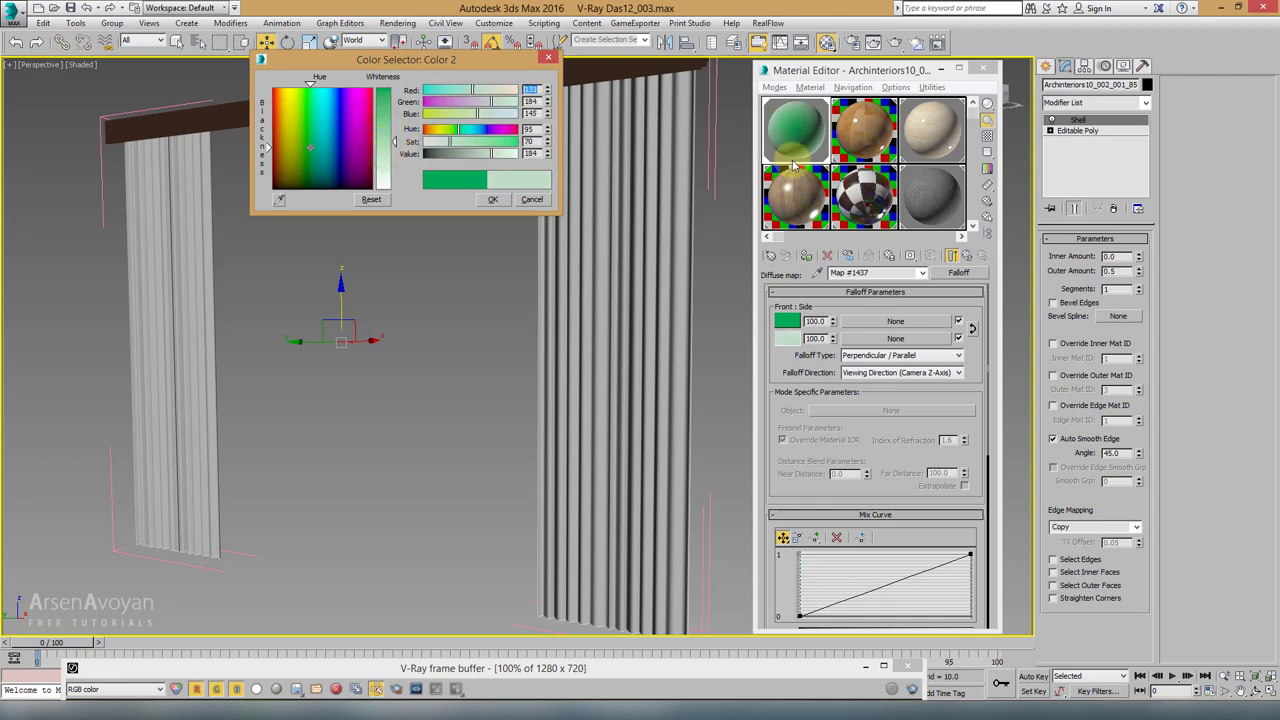
left_click(497, 200)
Step: Copy the Falloff map's front green and paste it into the curtain material's diffuse colour
left_click(952, 256)
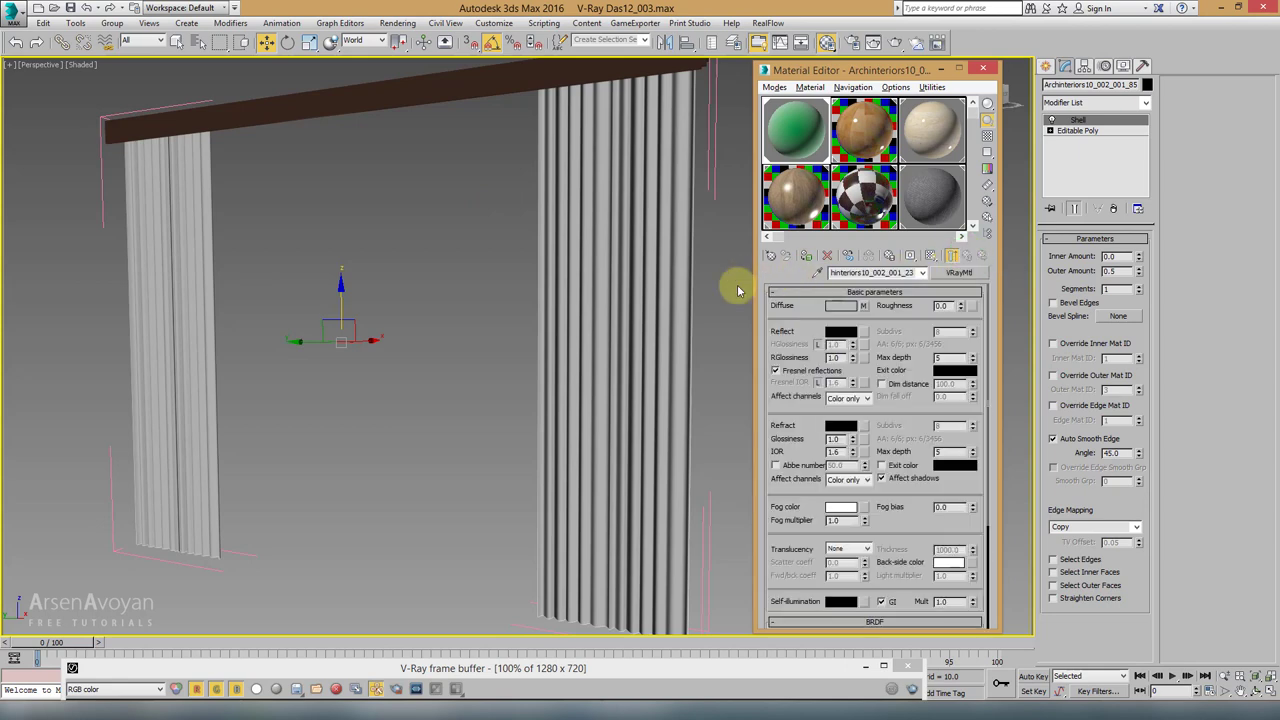
left_click(863, 305)
right_click(790, 322)
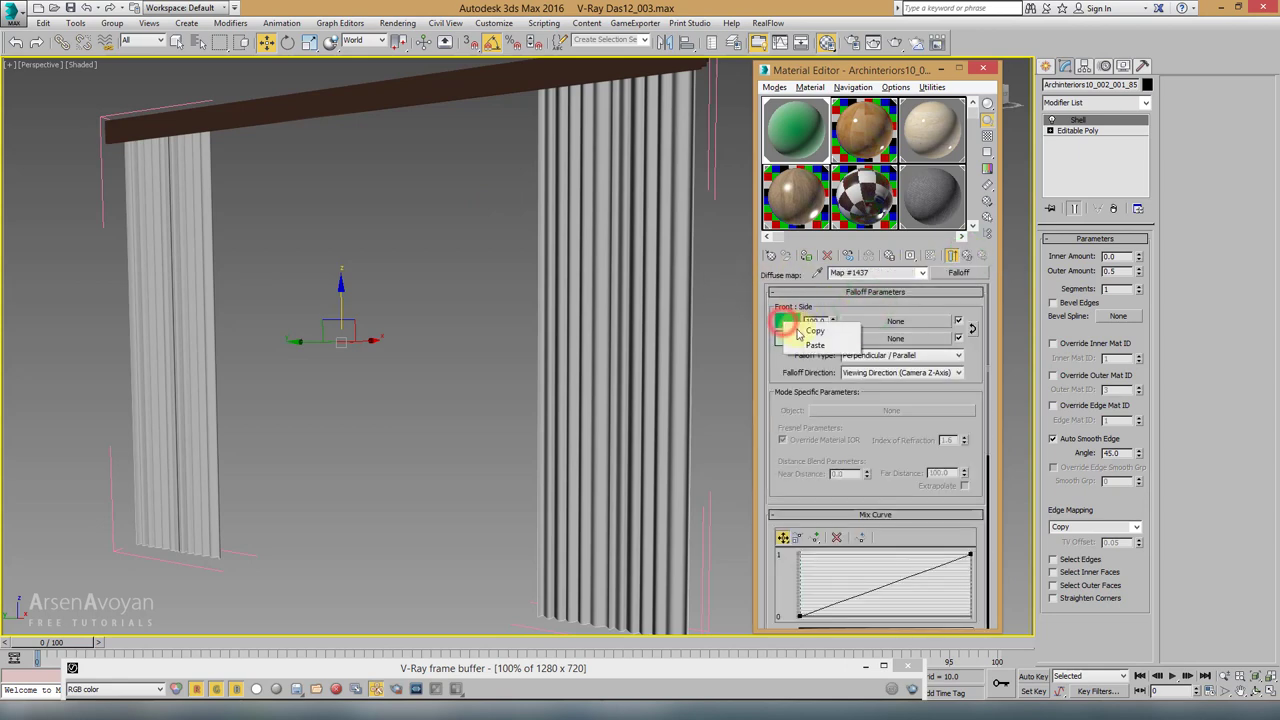
left_click(815, 331)
left_click(952, 256)
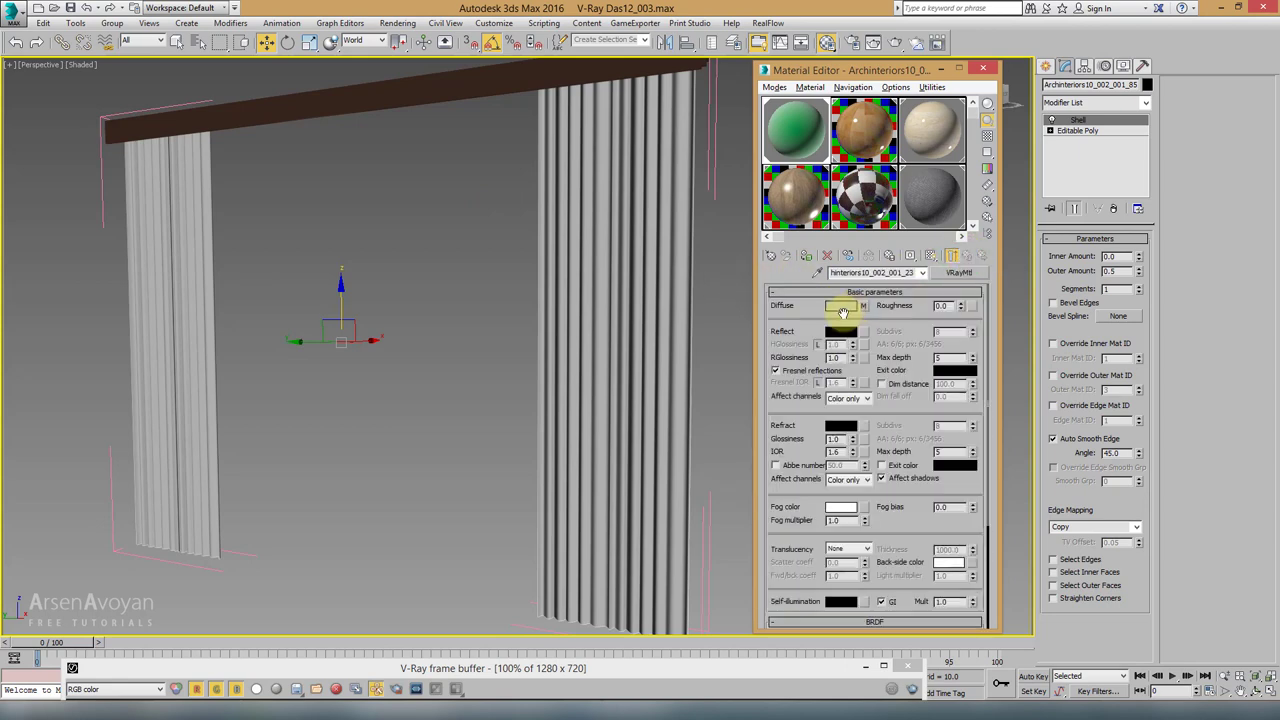
right_click(842, 310)
left_click(852, 327)
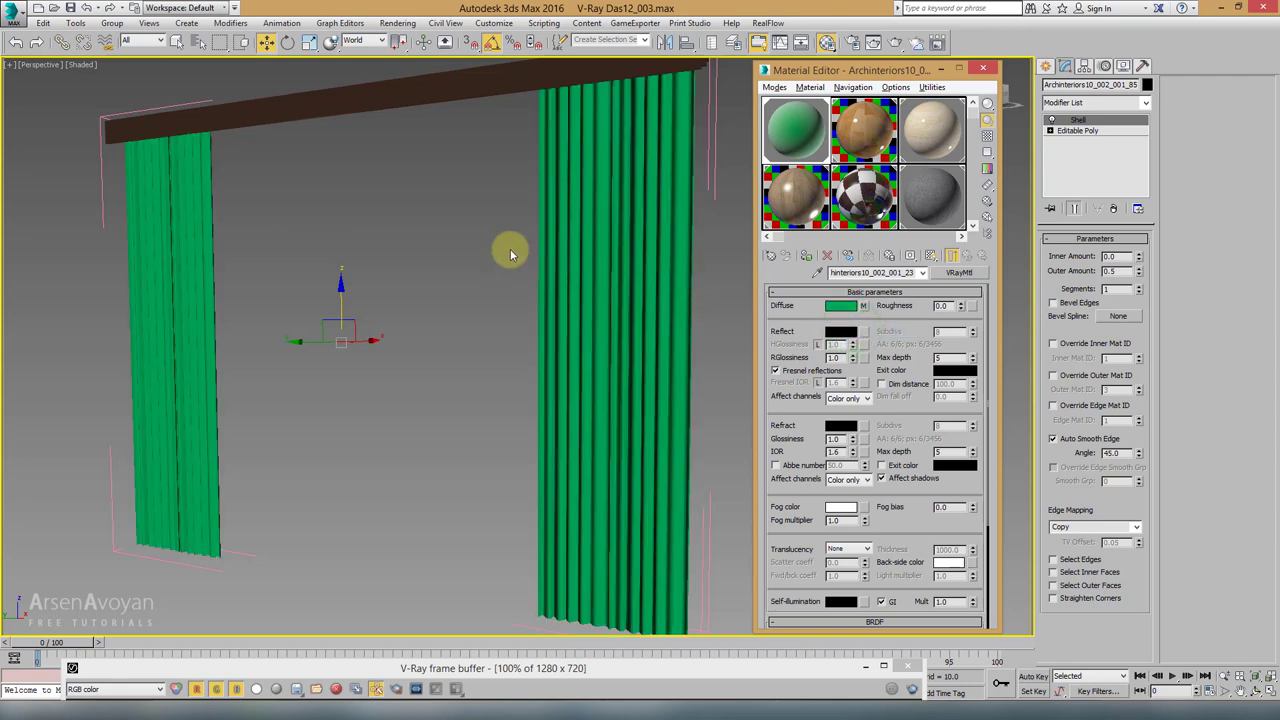
Step: Lighten the curtain material's diffuse colour to red 34, green 126 and blue 64
scroll(520, 240, "up", 1)
scroll(531, 232, "down", 2)
middle_click_drag(534, 230, 606, 229, "alt")
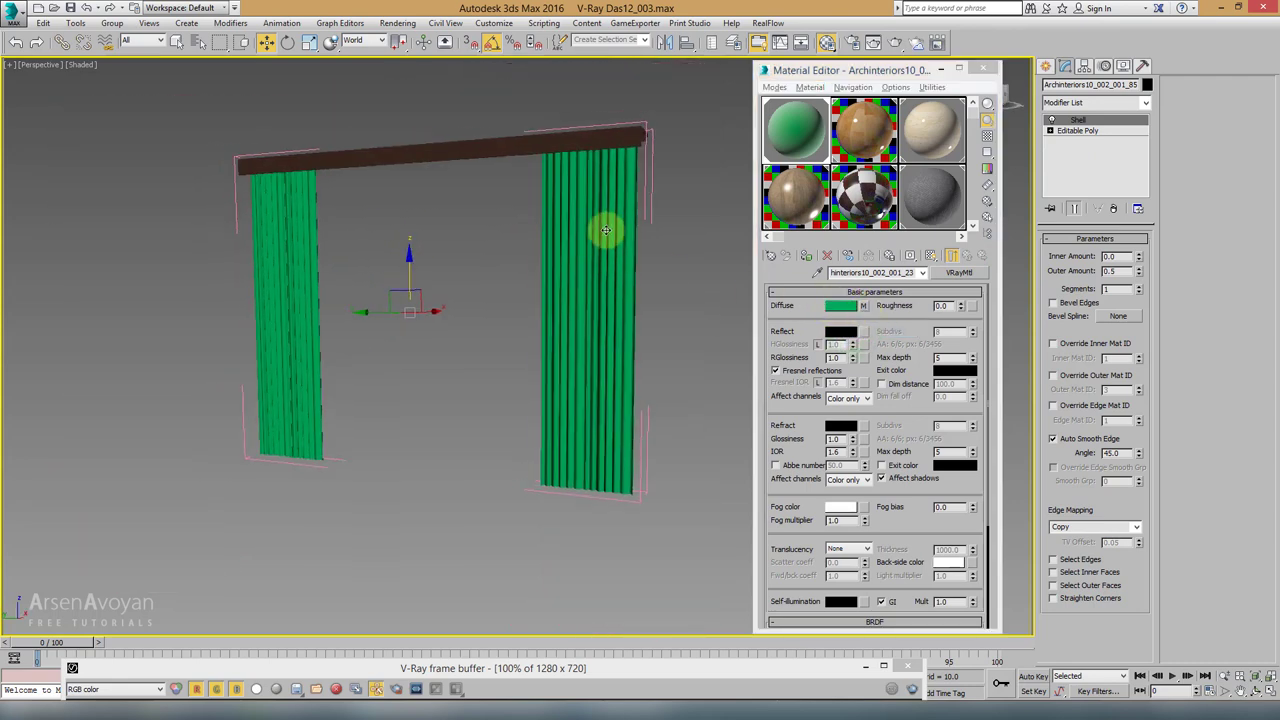
left_click(842, 306)
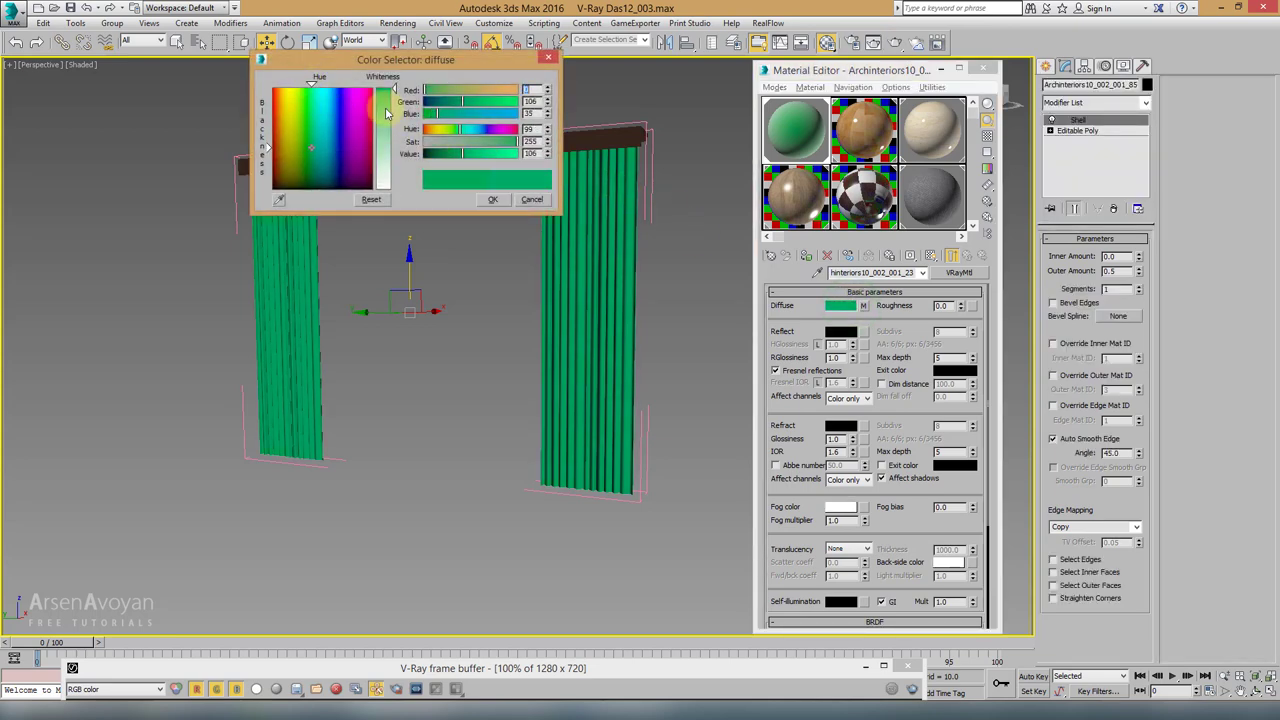
left_click_drag(393, 89, 397, 103)
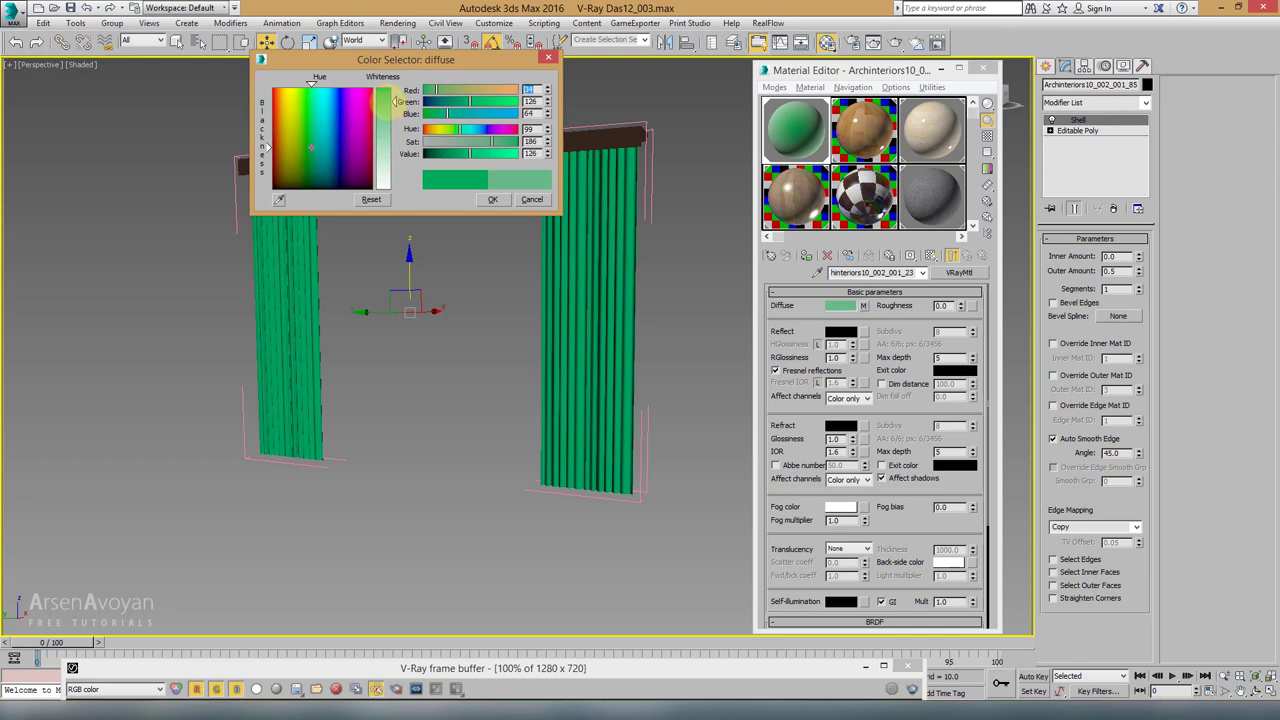
left_click(503, 200)
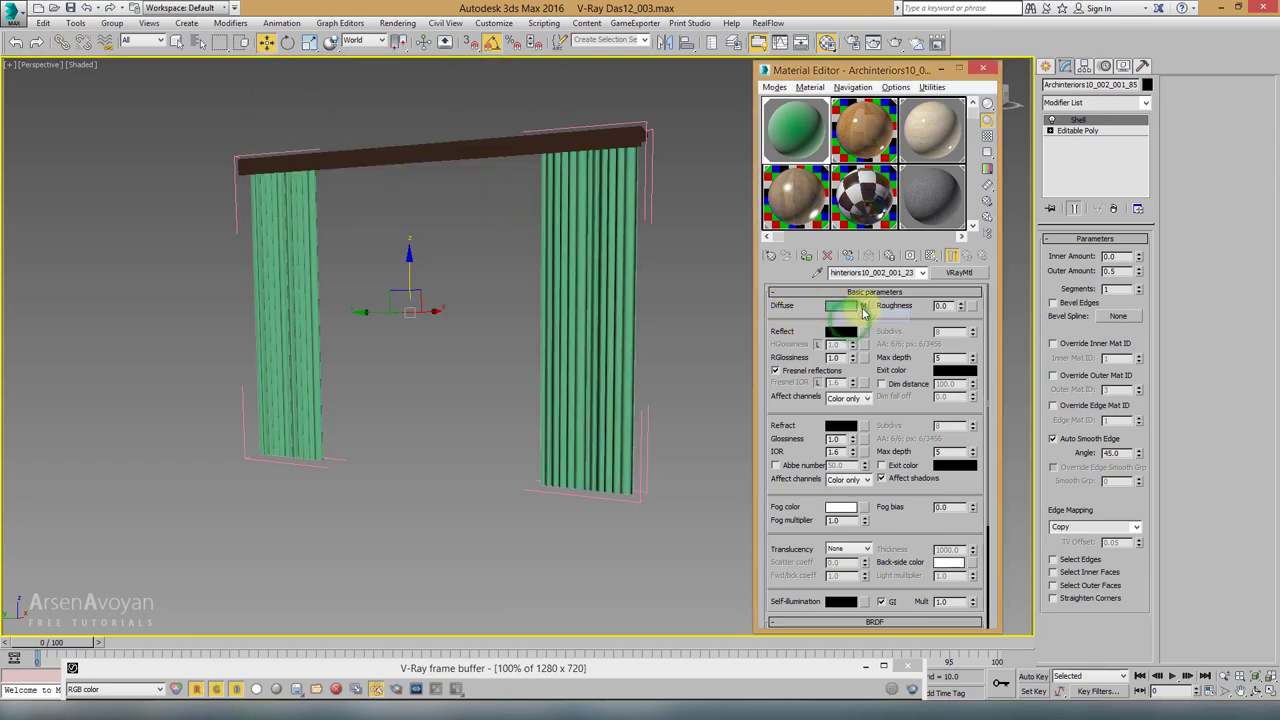
Step: Paste the lightened diffuse green into the Falloff map's front colour and copy it to the side colour
left_click(864, 307)
right_click(787, 323)
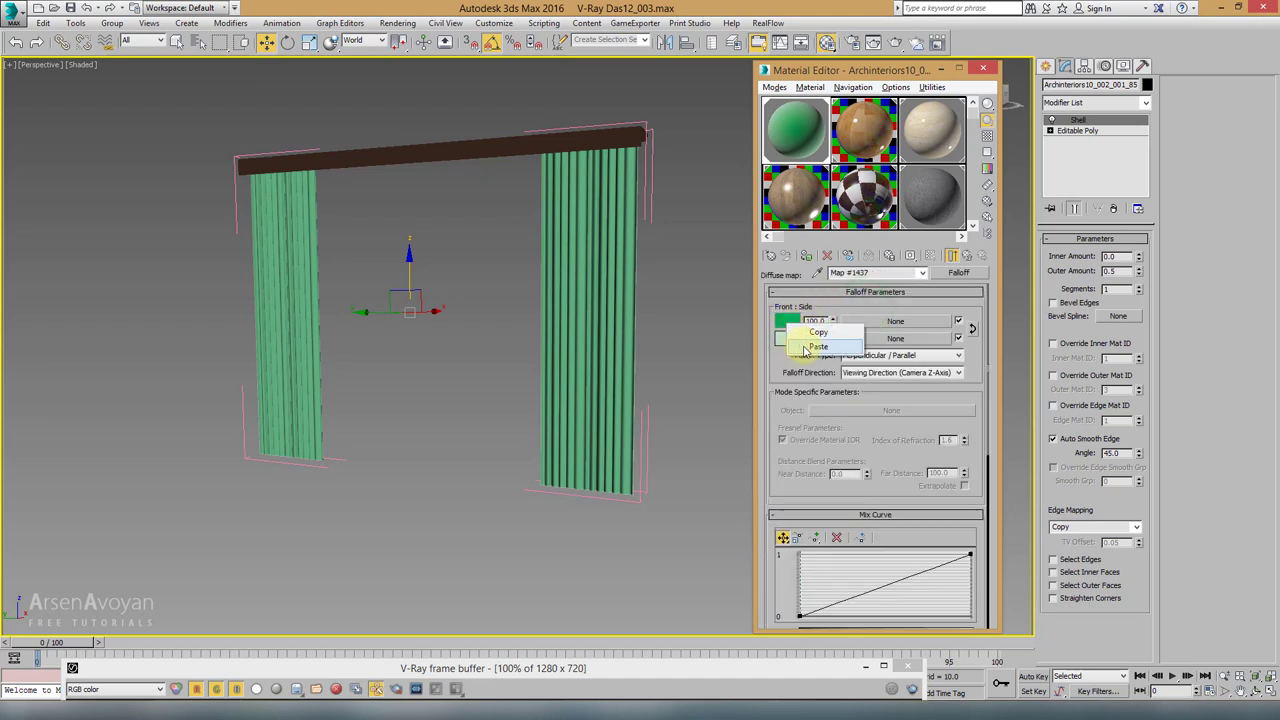
left_click(810, 347)
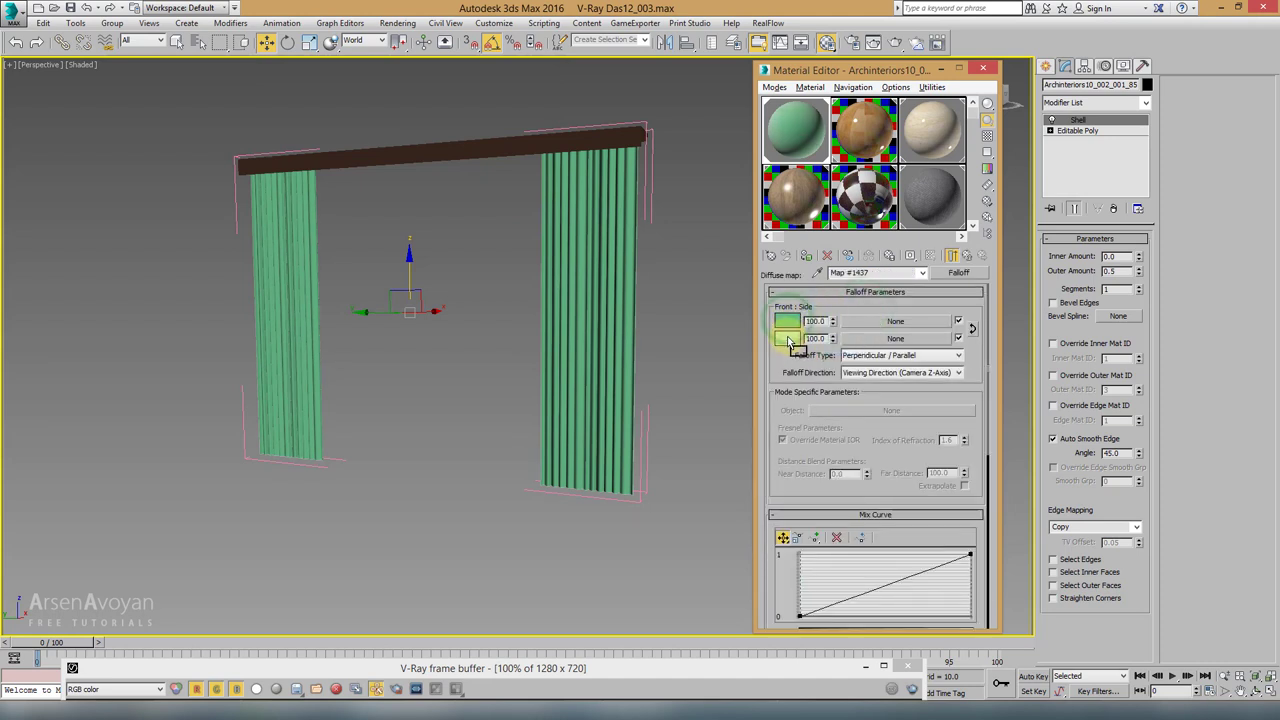
left_click_drag(787, 323, 788, 342)
left_click(857, 357)
Step: Lighten the Falloff map's side colour to pale green with red 126, green 180 and blue 144
left_click(787, 339)
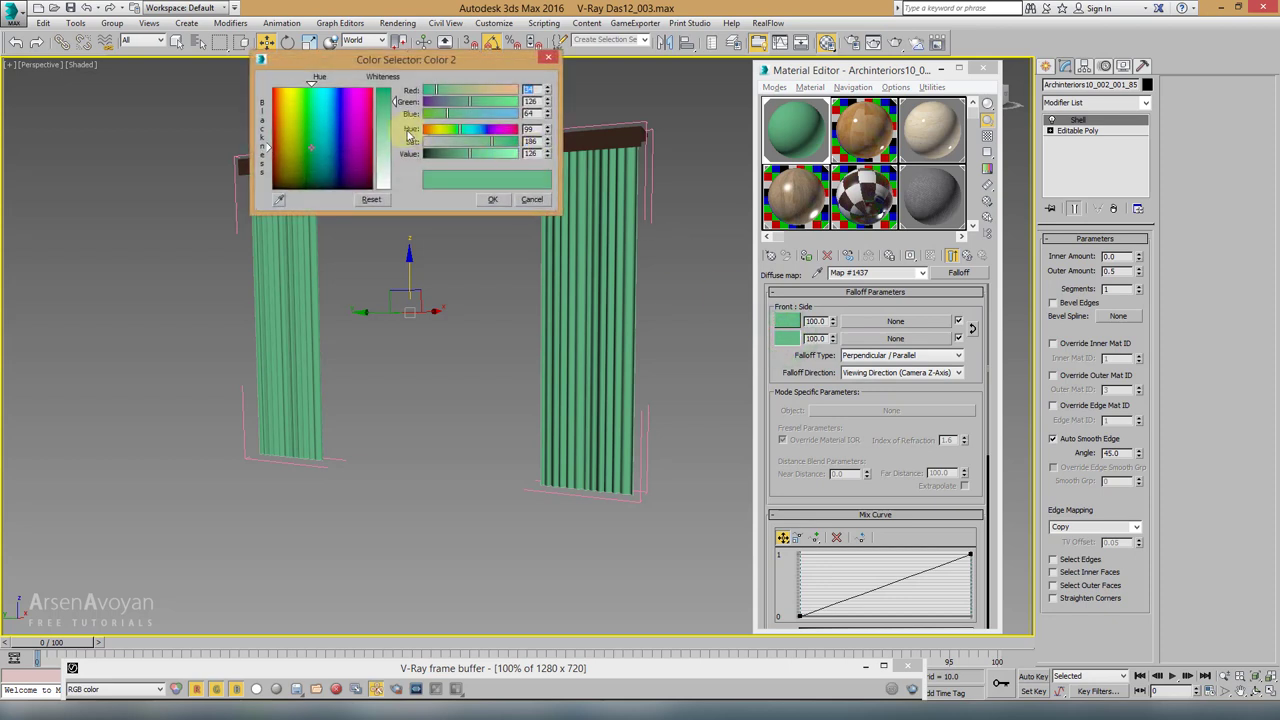
mouse_move(393, 128)
left_mouse_down()
mouse_move(395, 157)
mouse_move(389, 146)
left_mouse_up()
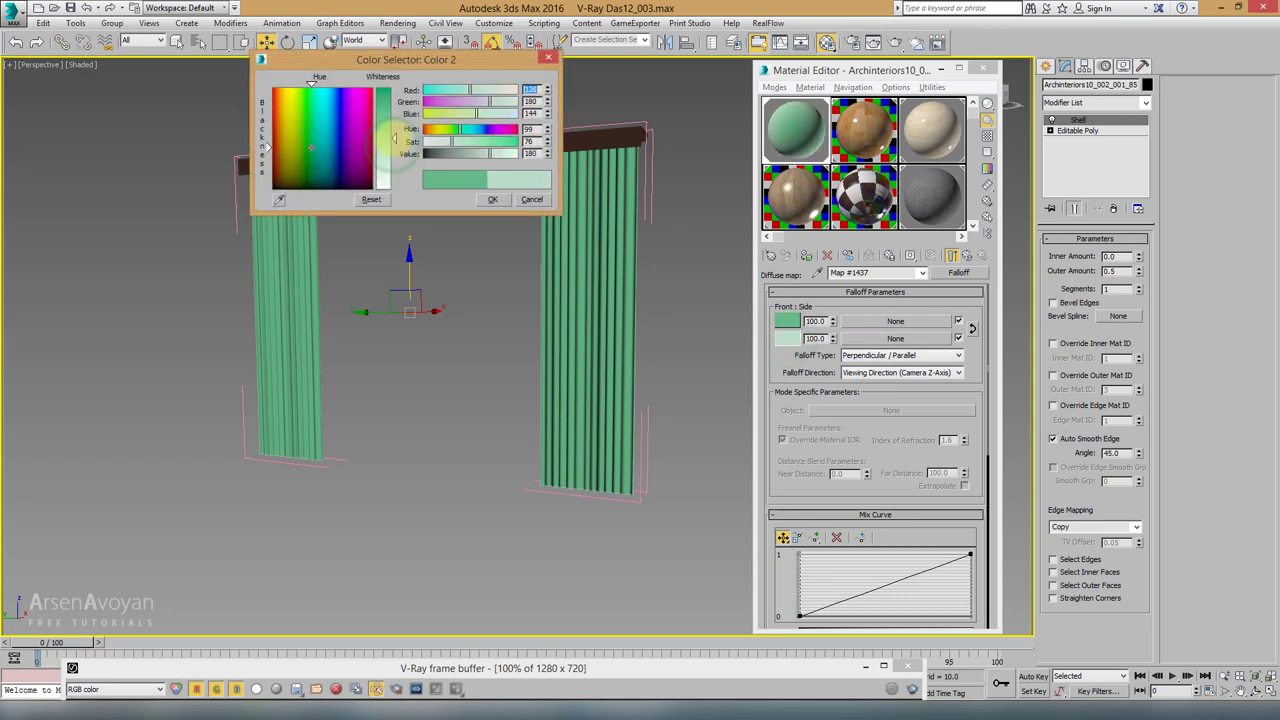
left_click(492, 199)
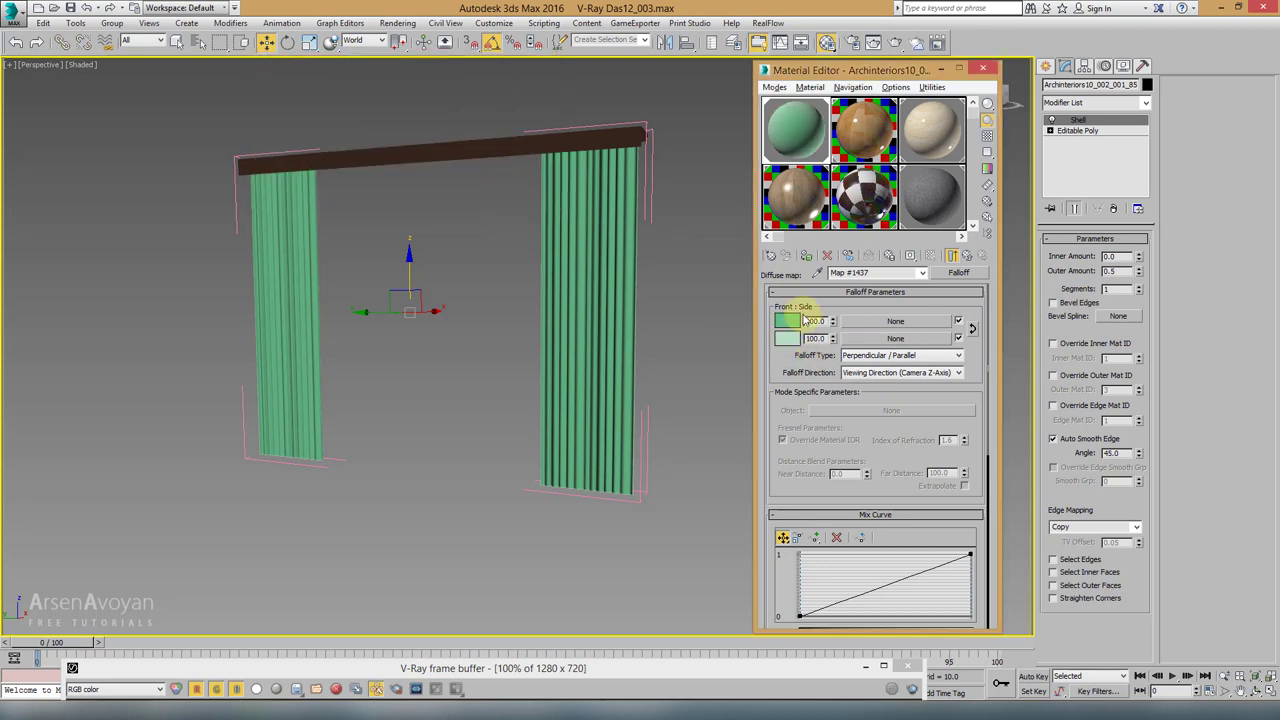
Step: Swap the Falloff map's colours to put the pale green in front, and return to the curtain material's basic parameters
left_click(974, 333)
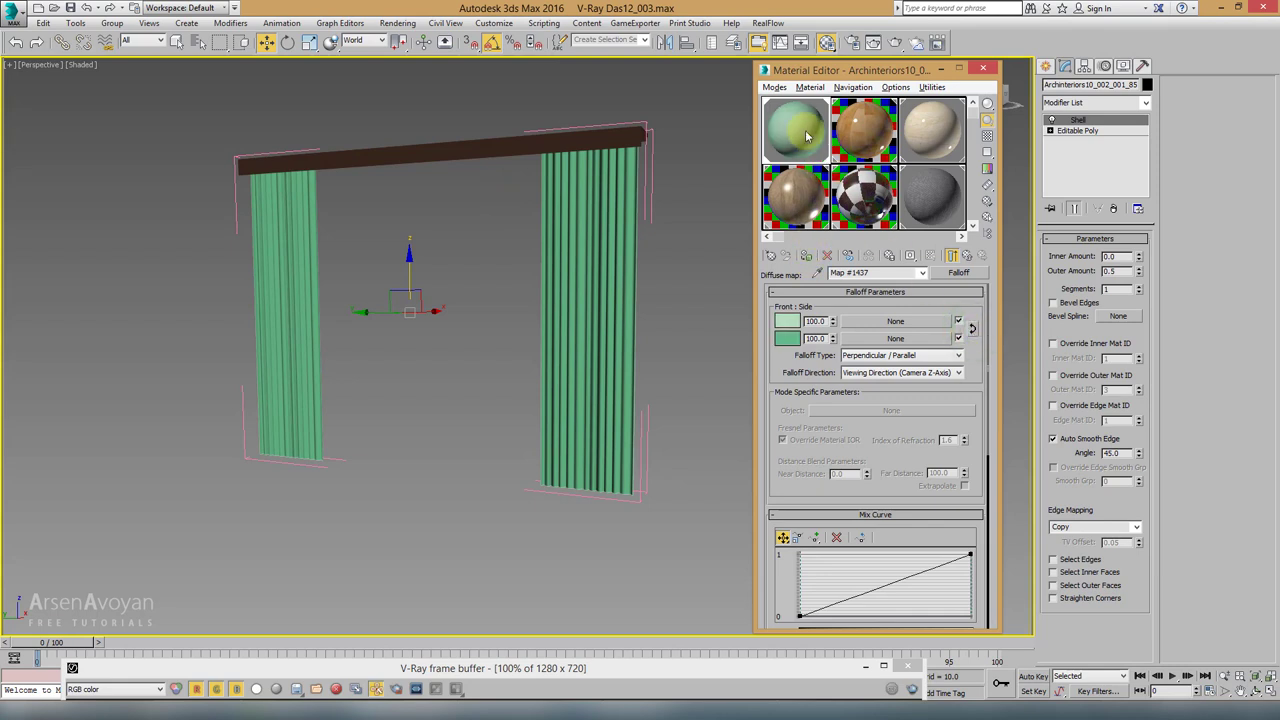
left_click(975, 333)
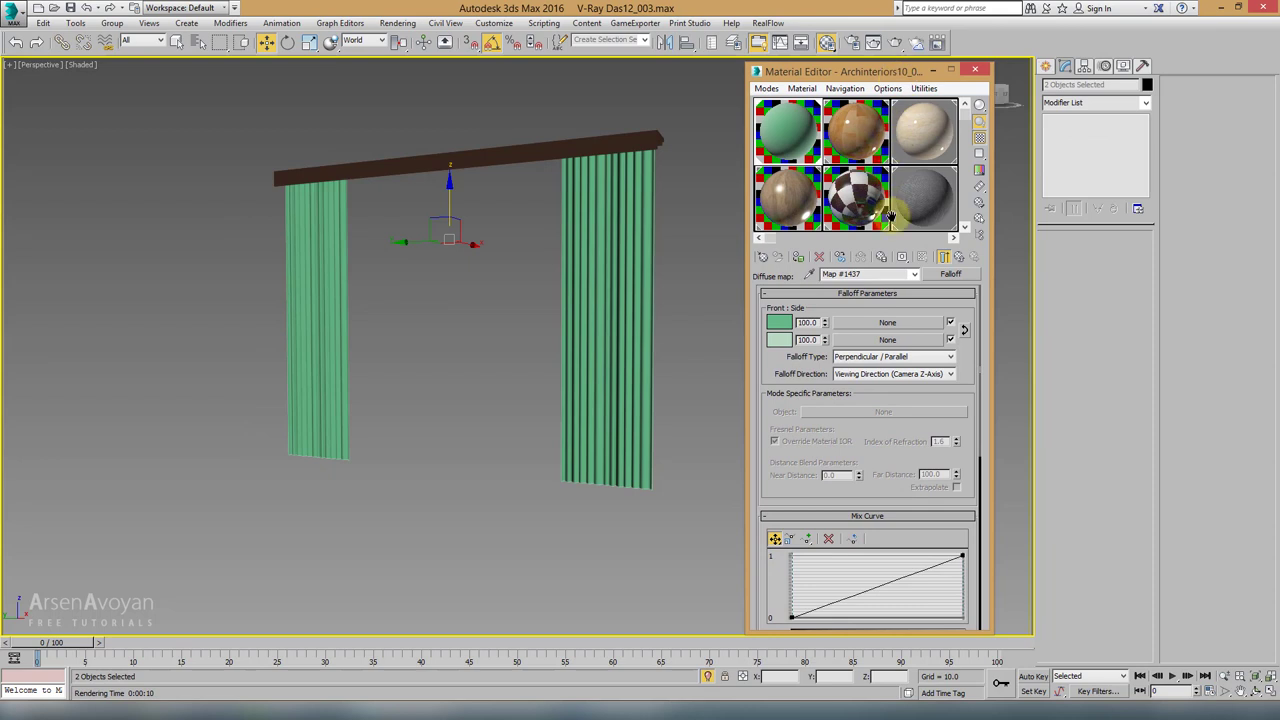
left_click(965, 333)
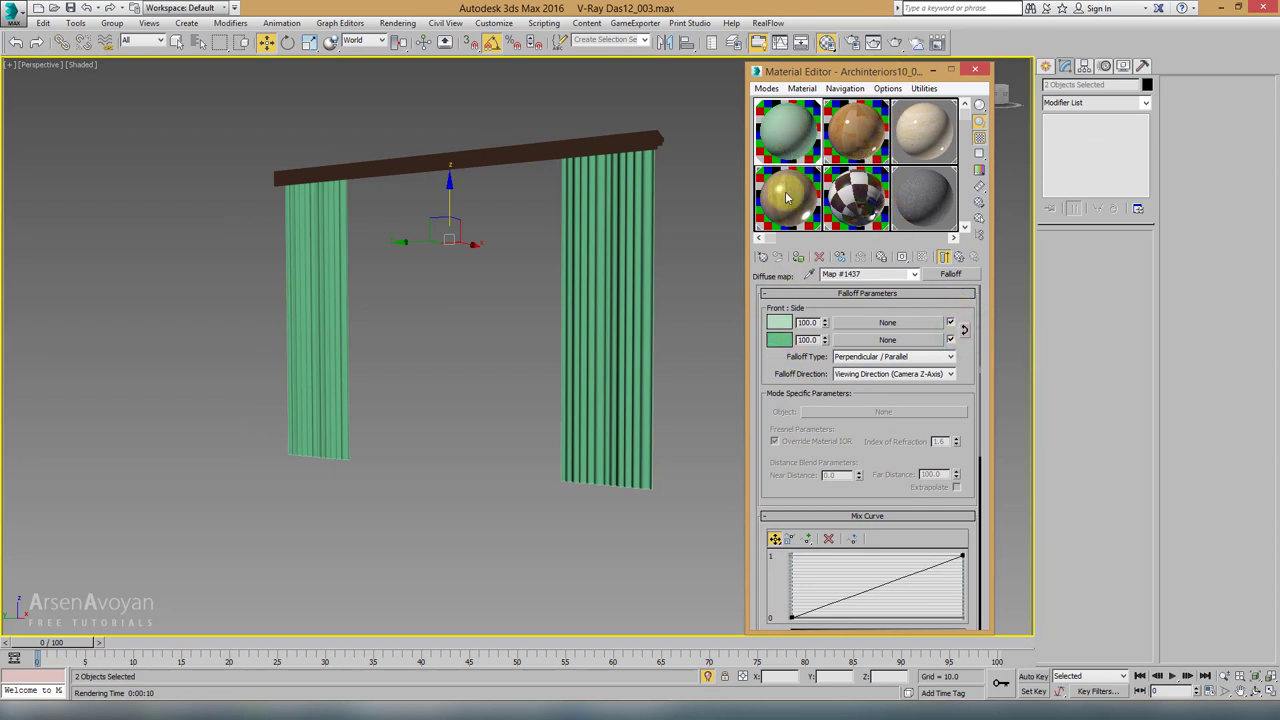
left_click(958, 256)
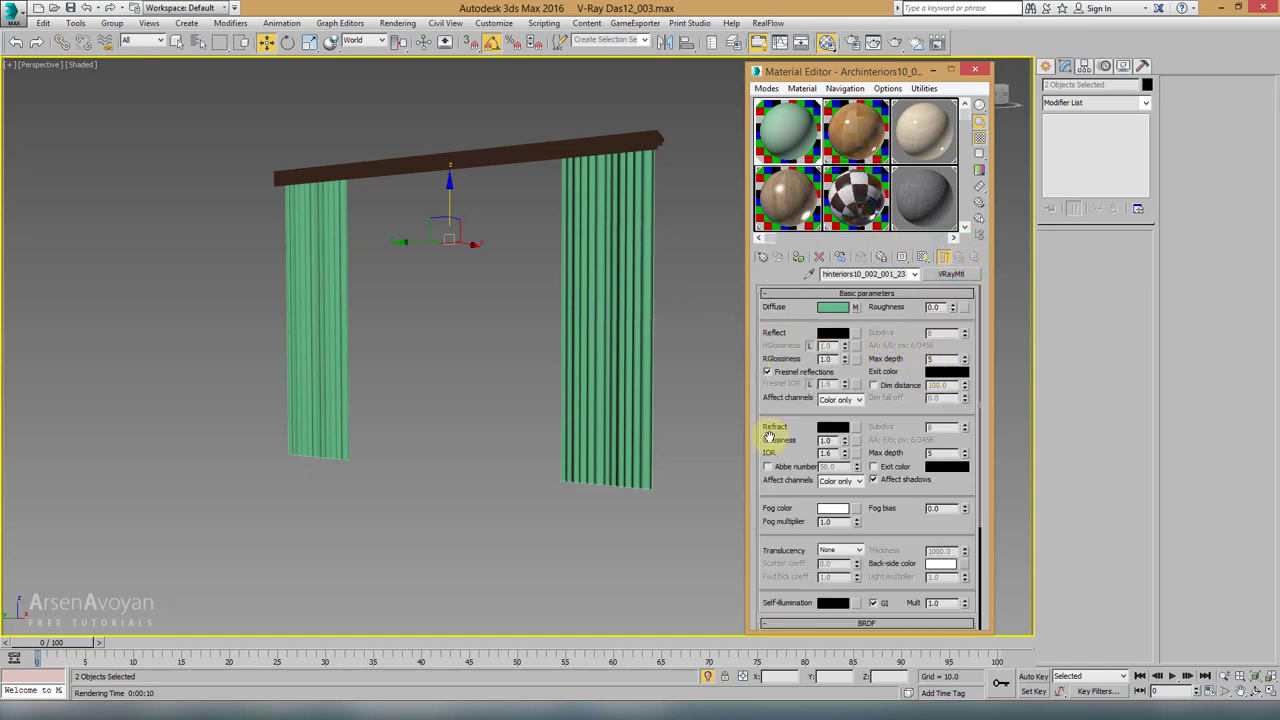
Step: Make the curtain material translucent by setting its refraction colour to a mid grey with value 133
left_click(831, 435)
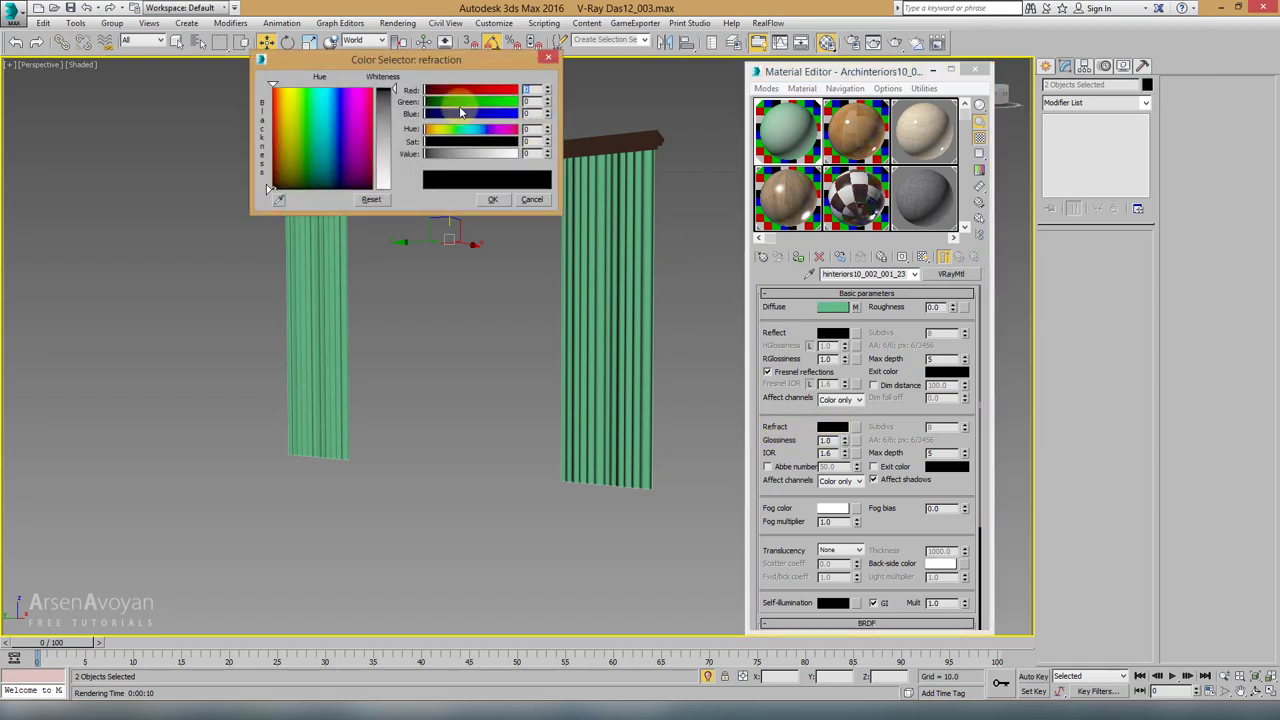
left_click(392, 102)
left_click_drag(392, 102, 392, 152)
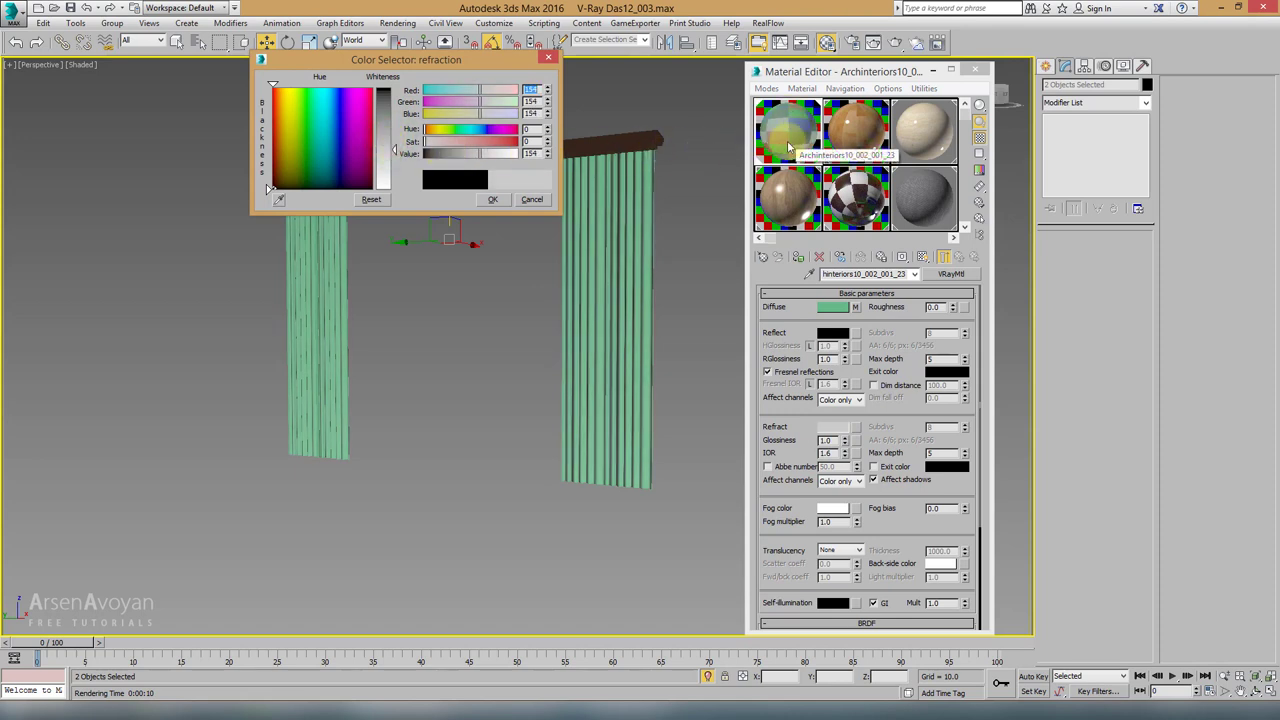
left_click(392, 171)
mouse_move(392, 171)
left_mouse_down()
mouse_move(393, 118)
mouse_move(394, 138)
left_mouse_up()
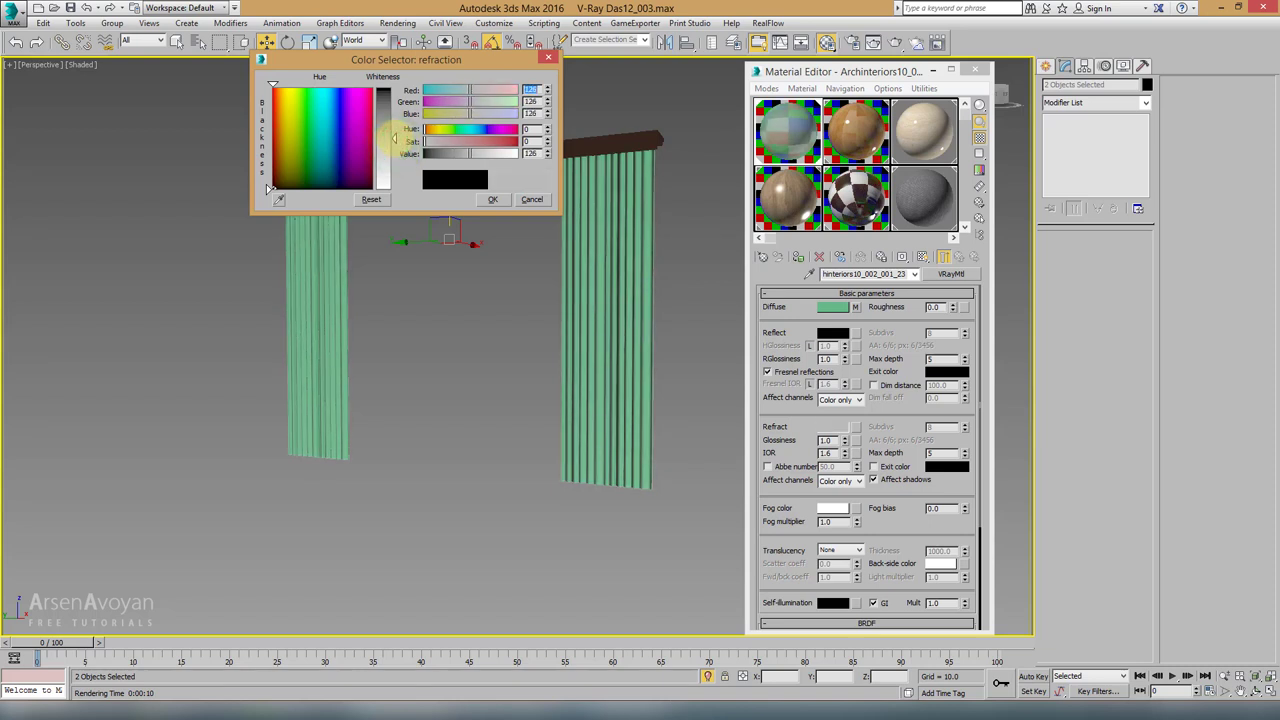
mouse_move(394, 139)
left_mouse_down()
mouse_move(397, 104)
mouse_move(395, 153)
left_mouse_up()
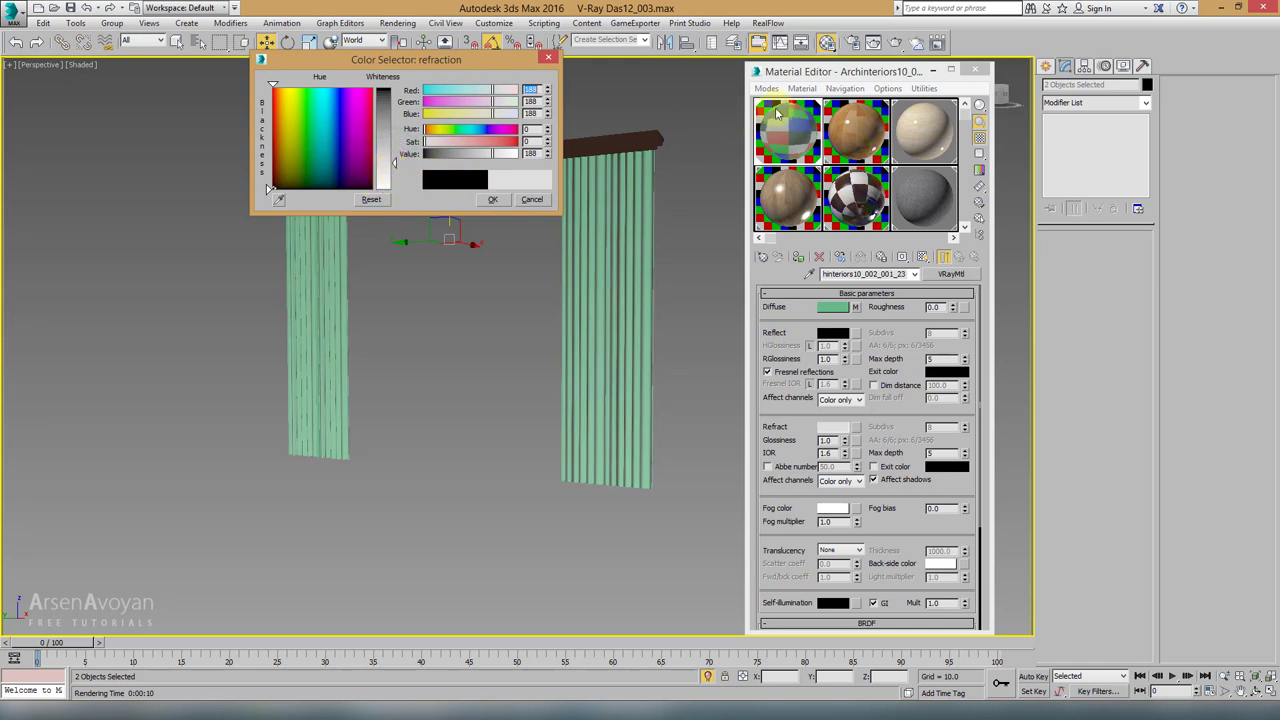
left_click_drag(394, 160, 394, 141)
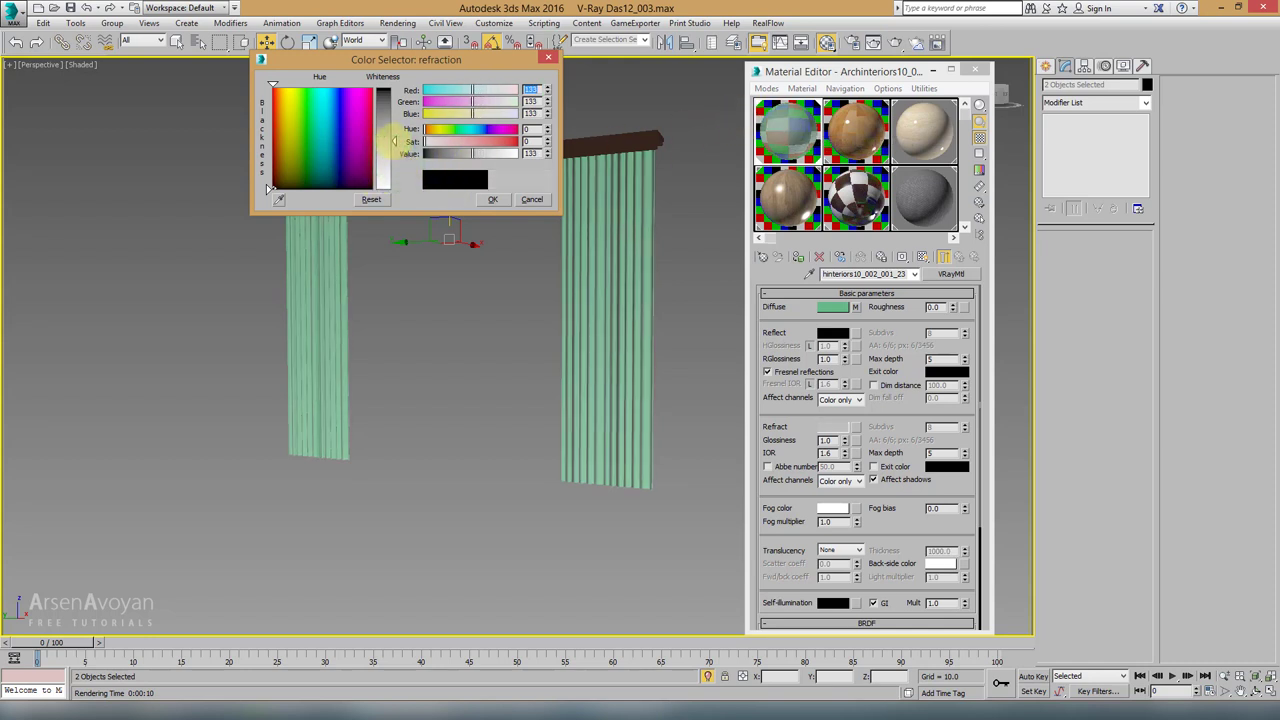
left_click(485, 201)
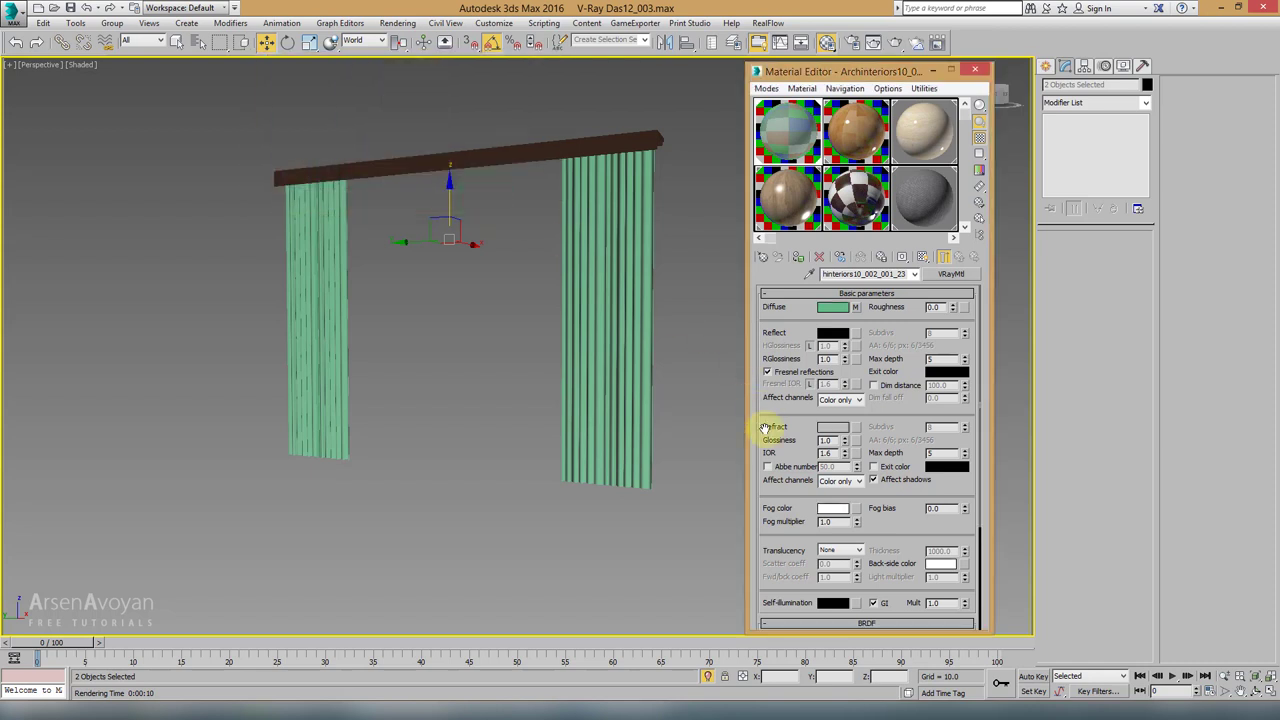
Step: Set the curtain material's refraction IOR to 1.01 and open an enlarged preview of its sample sphere
left_click(830, 453)
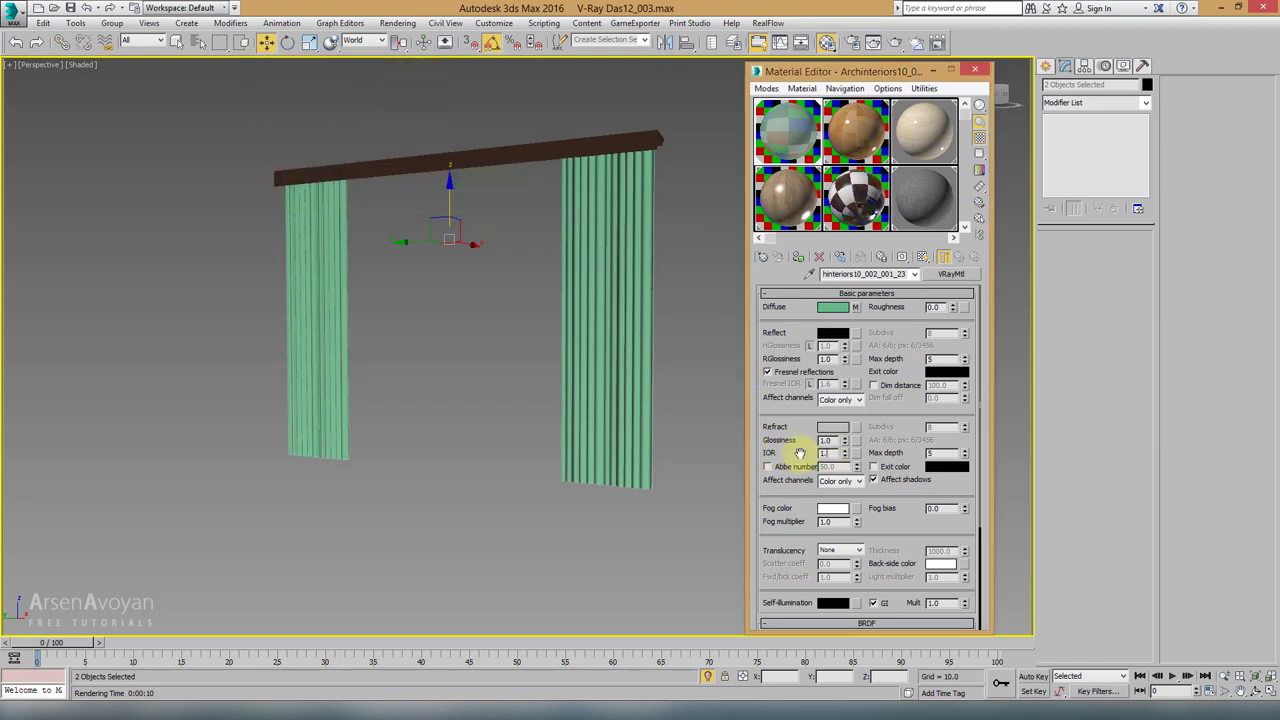
key("Return")
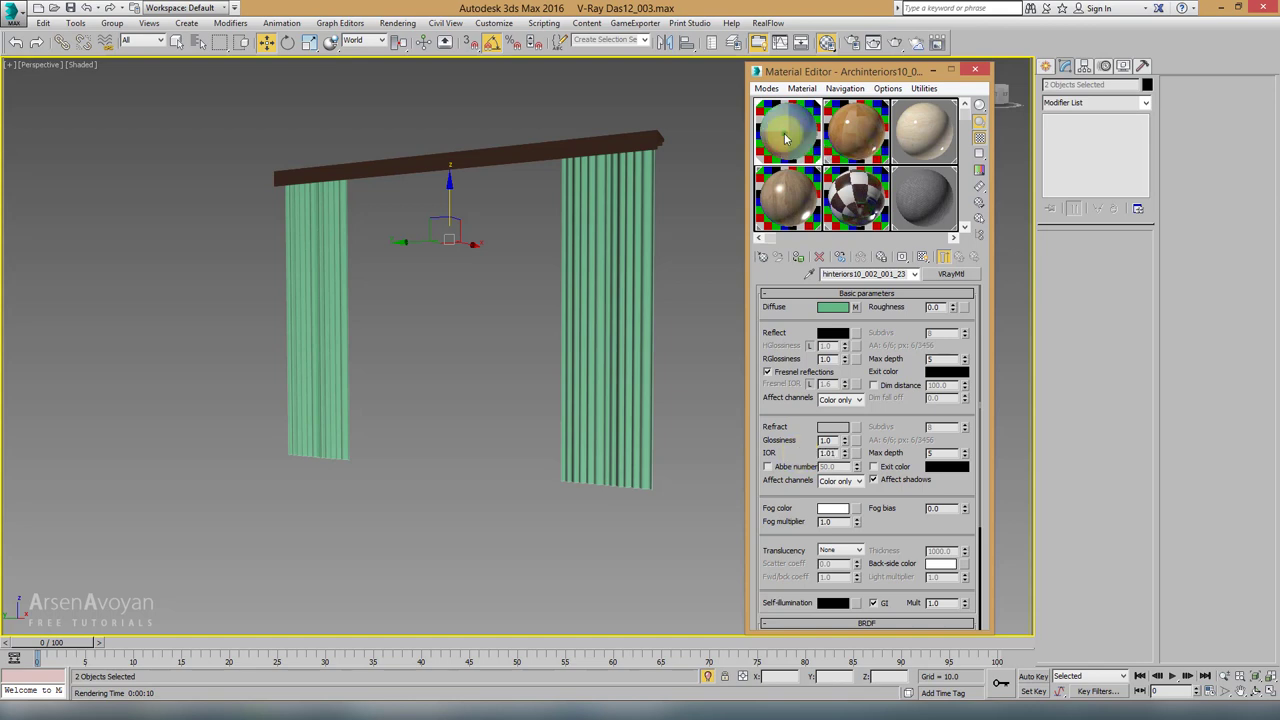
double_click(784, 133)
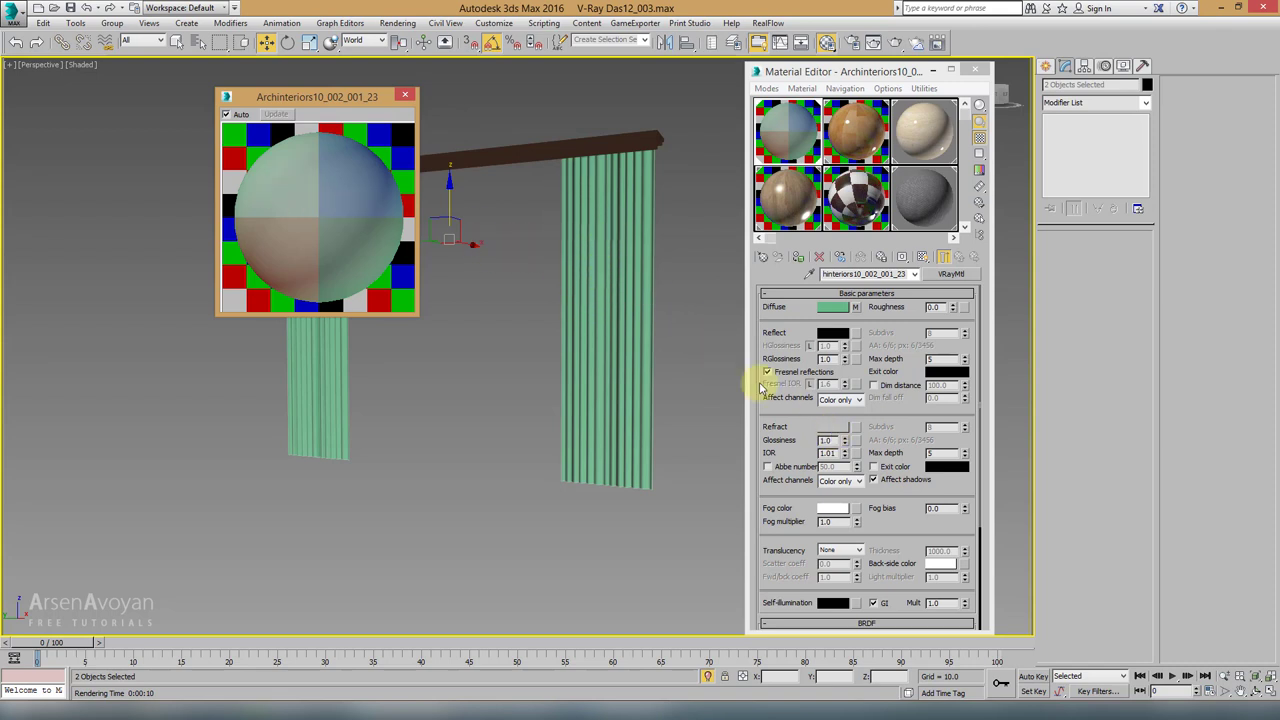
Step: Darken the curtain material's refraction colour to grey with red, green and blue all at 17
left_click(831, 427)
left_click_drag(393, 141, 395, 100)
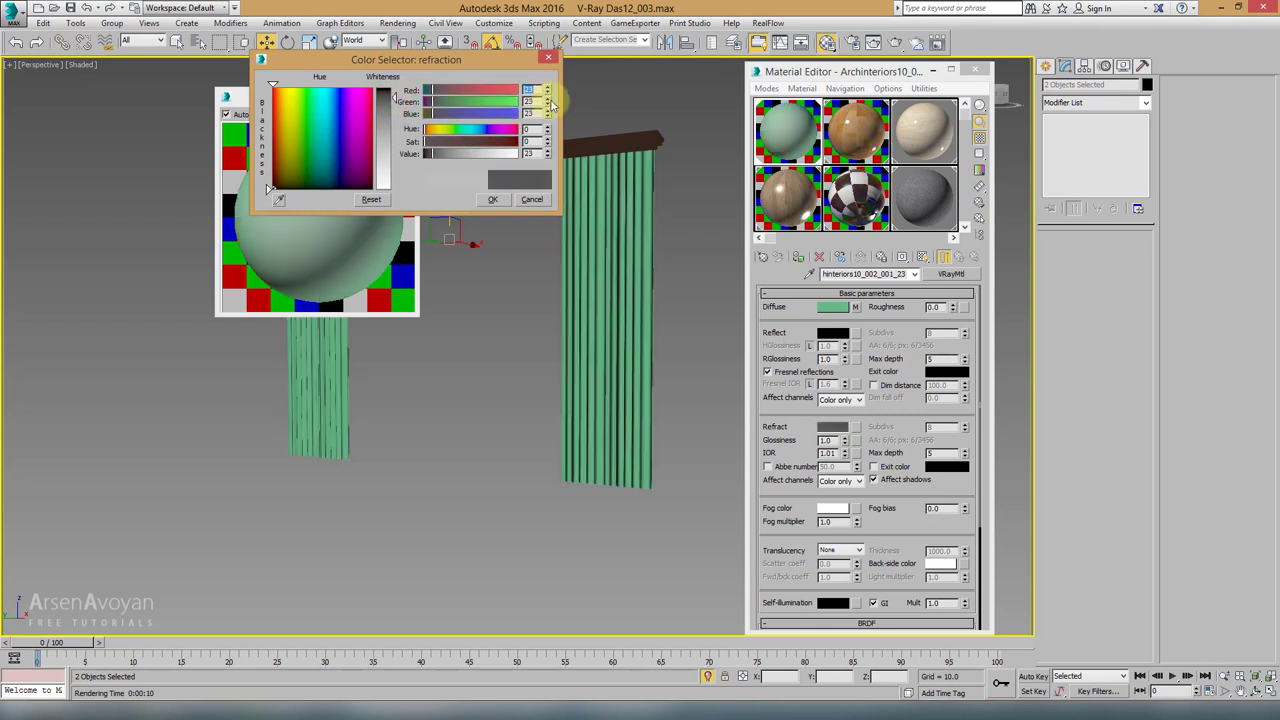
left_click(518, 89)
left_click(392, 100)
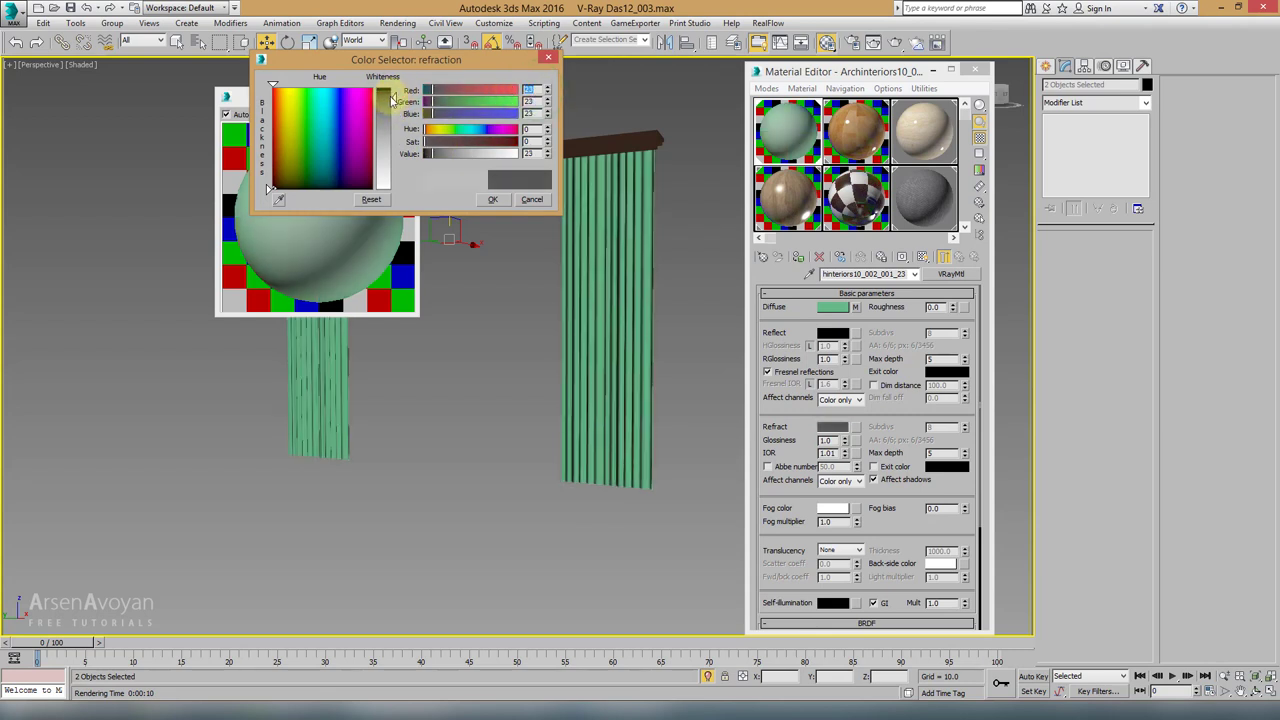
key("Tab")
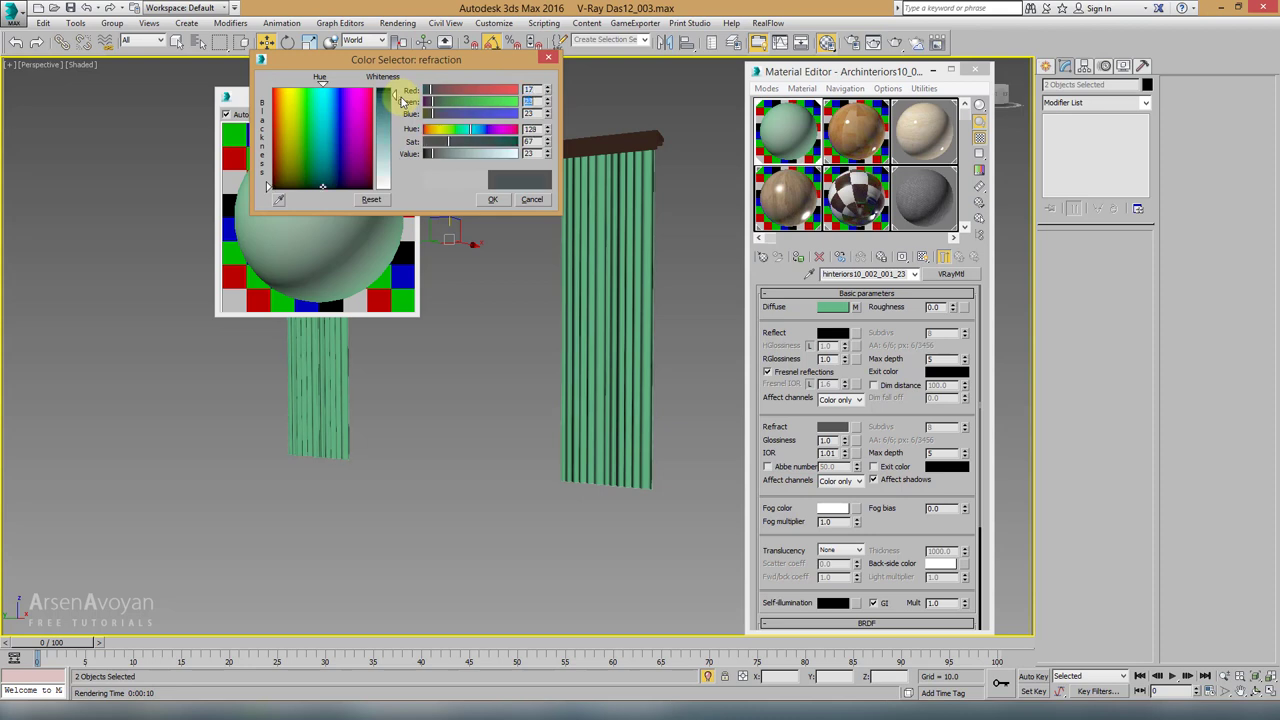
type("17")
key("Tab")
type("17")
key("Return")
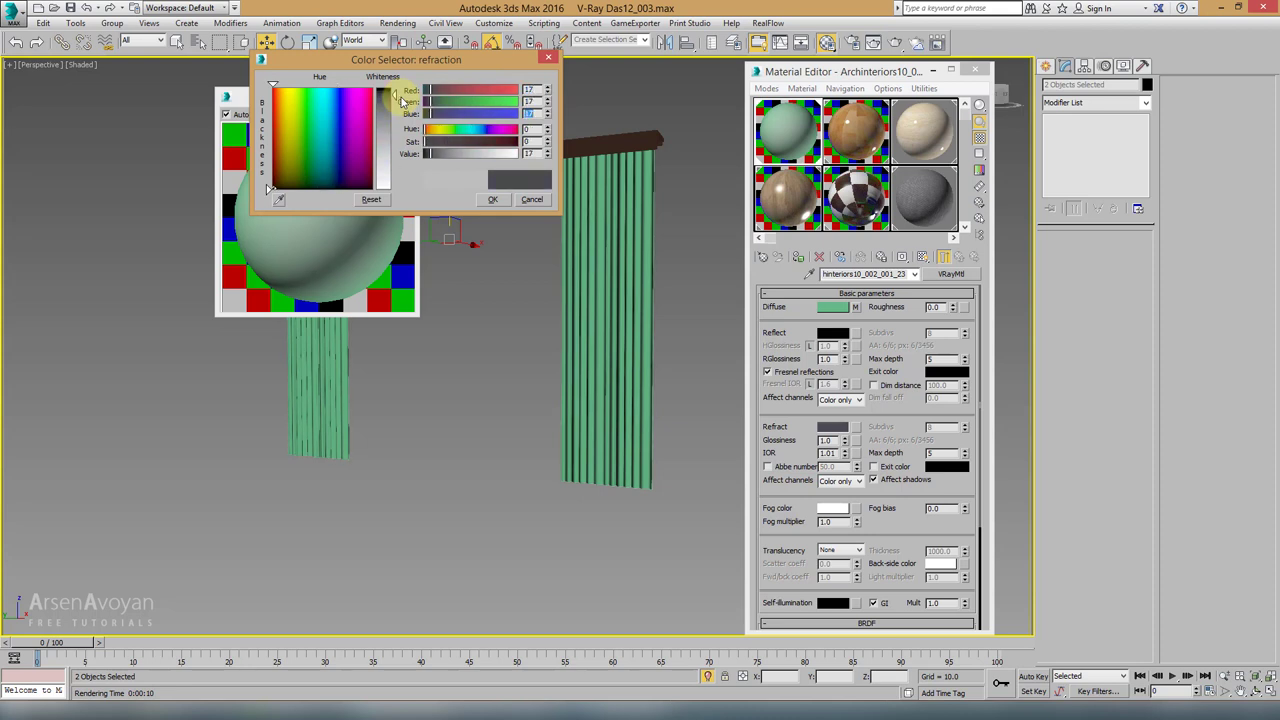
left_click(492, 199)
Step: Set the curtain material's refraction colour to grey with value 148 and lower its refraction glossiness
left_click(830, 440)
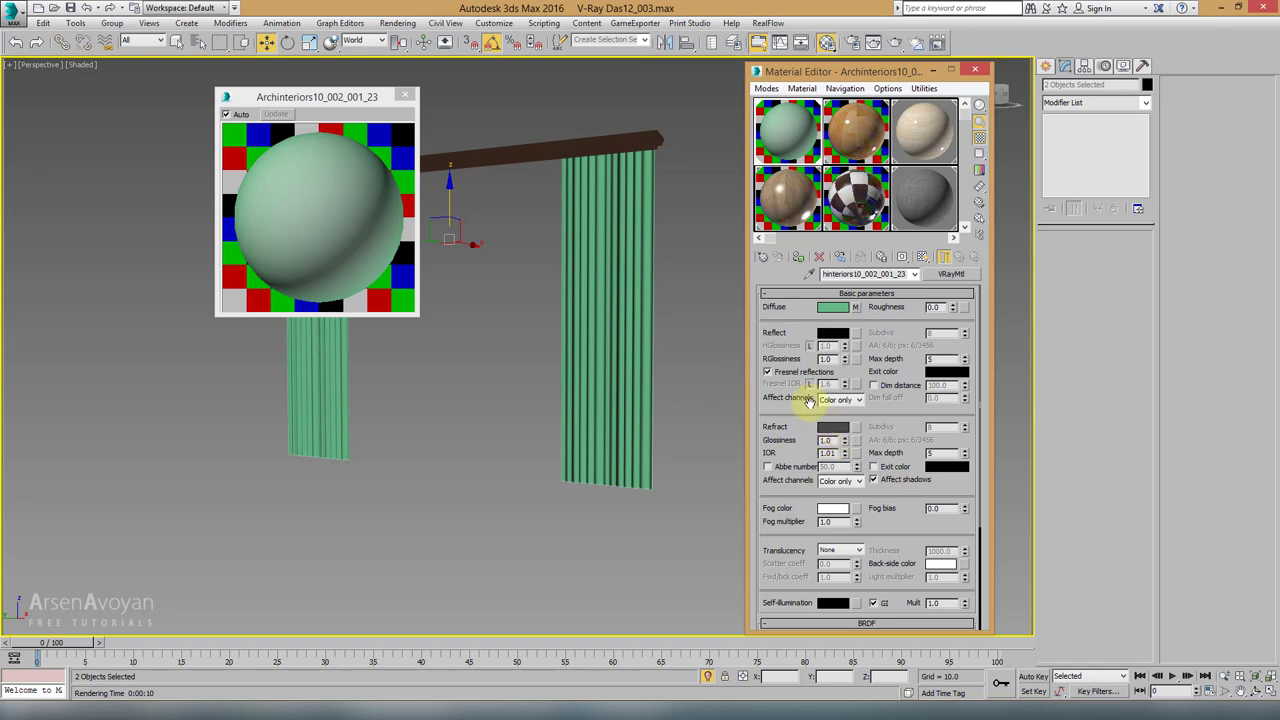
left_click(832, 428)
left_click_drag(392, 152, 392, 95)
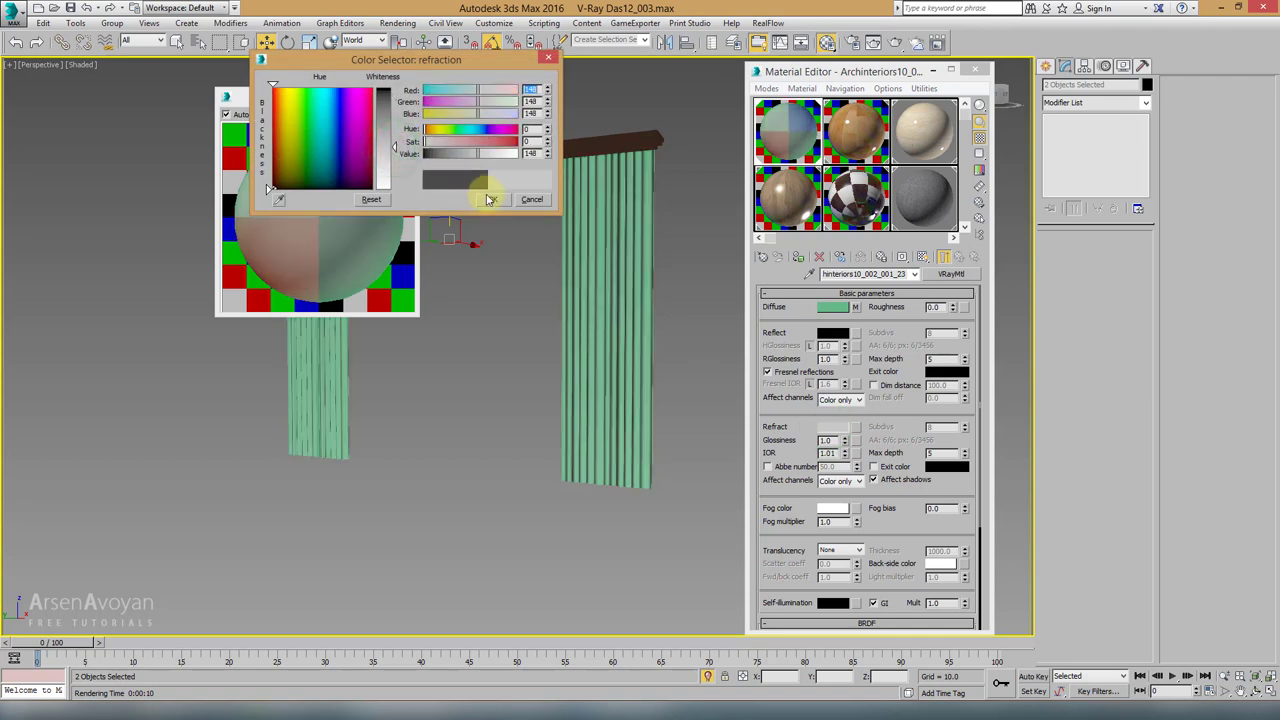
left_click(491, 198)
left_click_drag(831, 440, 797, 438)
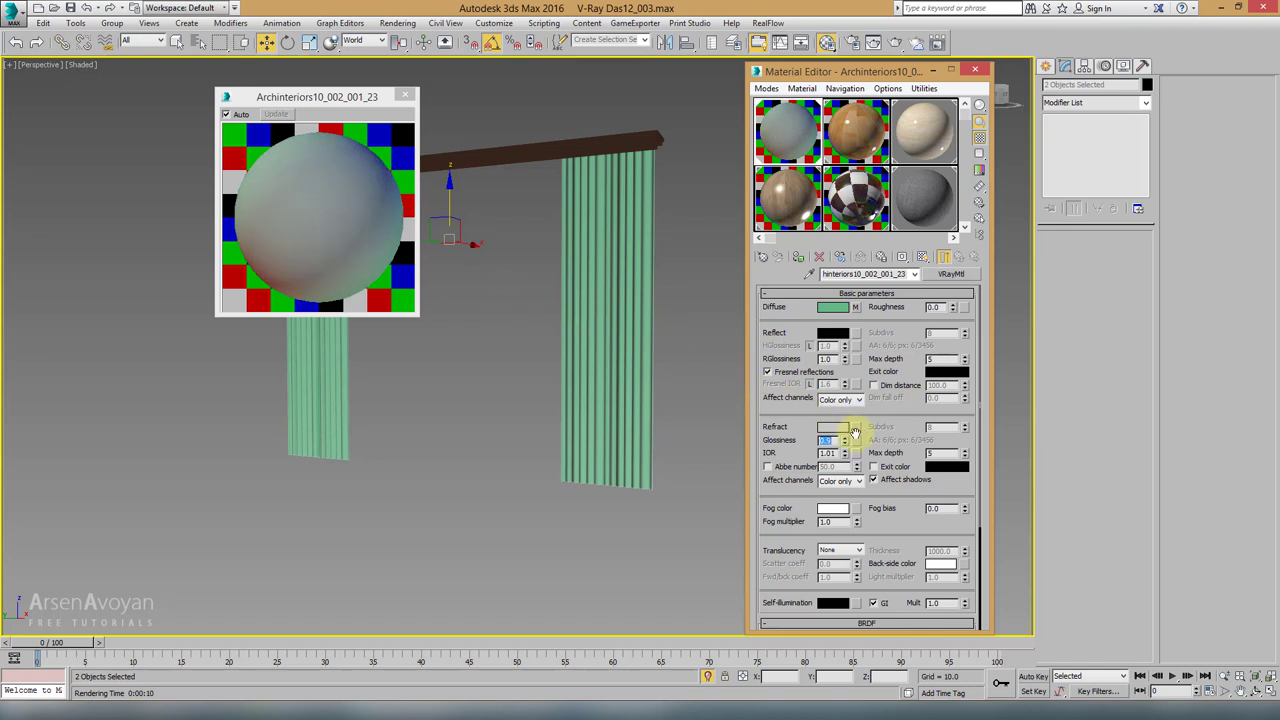
Step: Try higher refraction glossiness values on the curtain material and settle on 0.6
left_click_drag(847, 440, 847, 441)
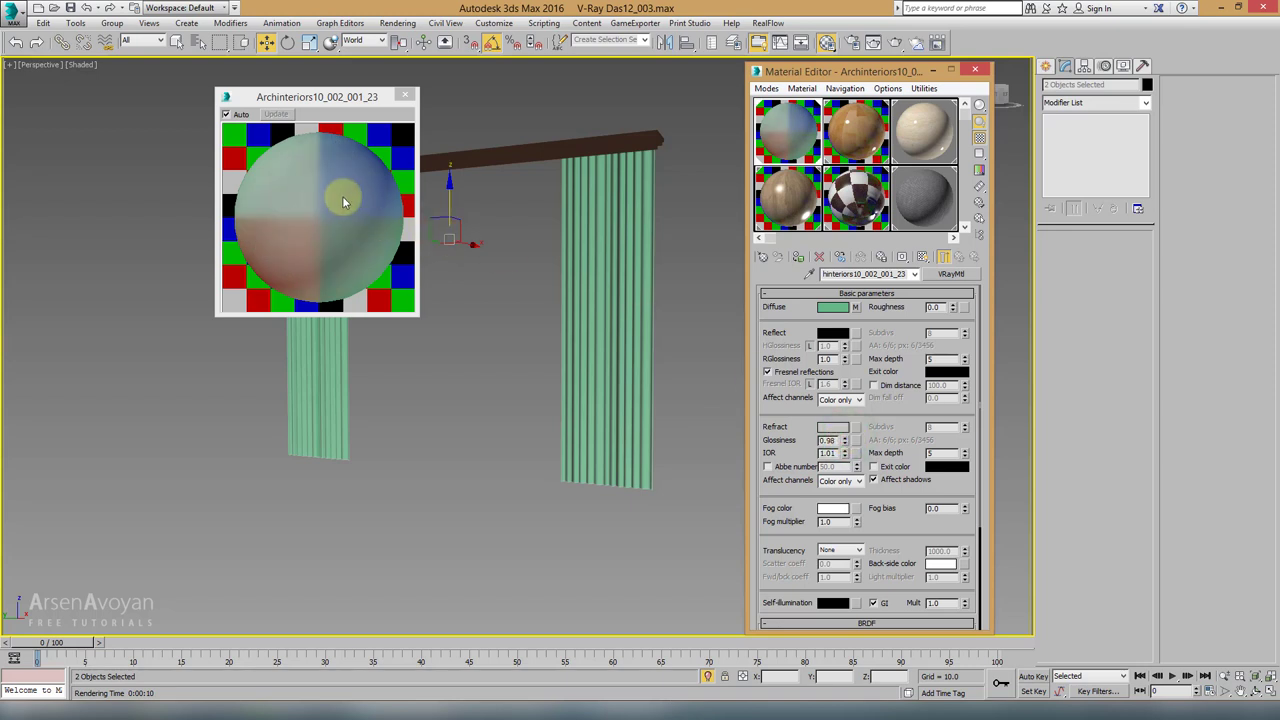
left_click(845, 446)
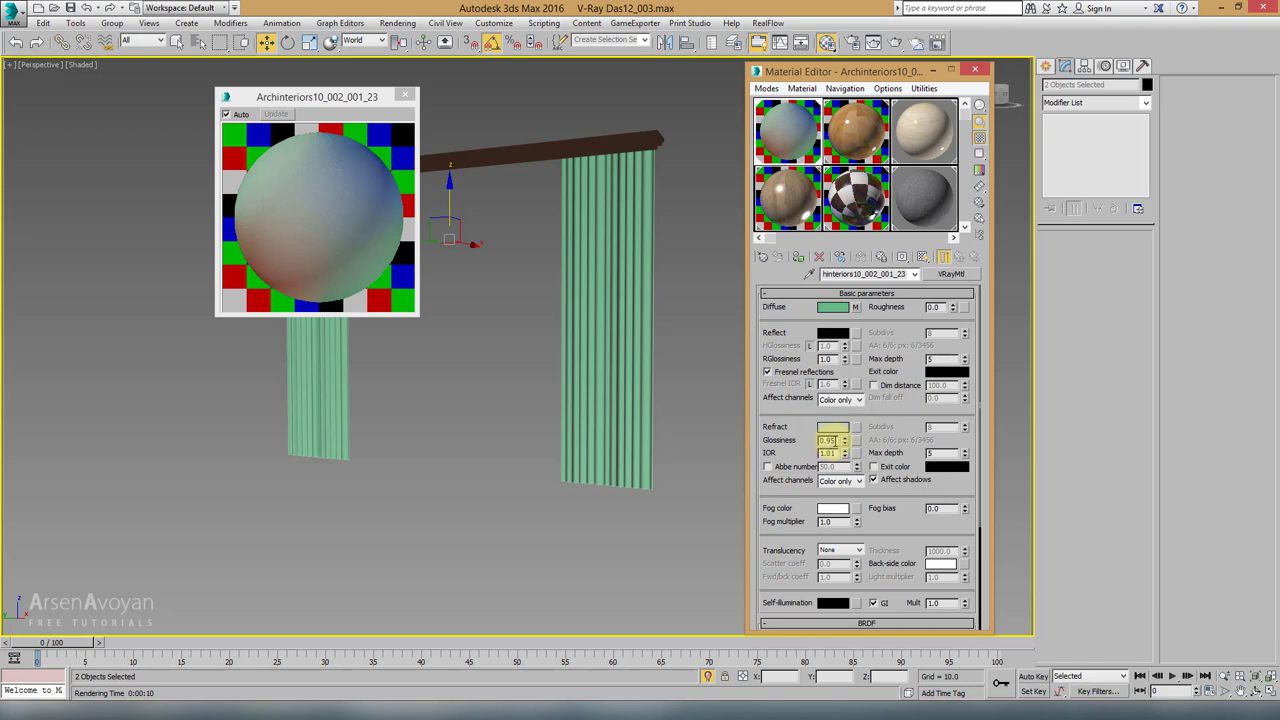
left_click_drag(833, 440, 786, 441)
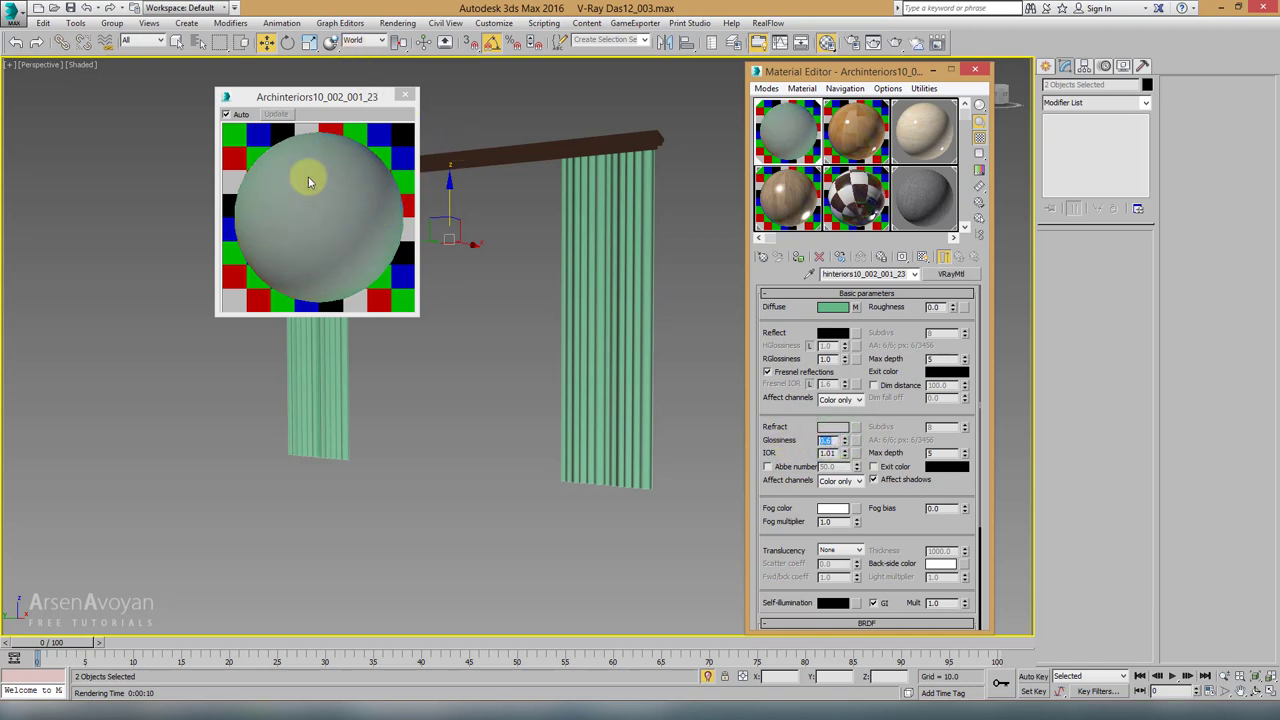
Step: Set the curtain material's refraction colour to dark grey with red, green and blue at 17, and close the enlarged sample preview
left_click(826, 428)
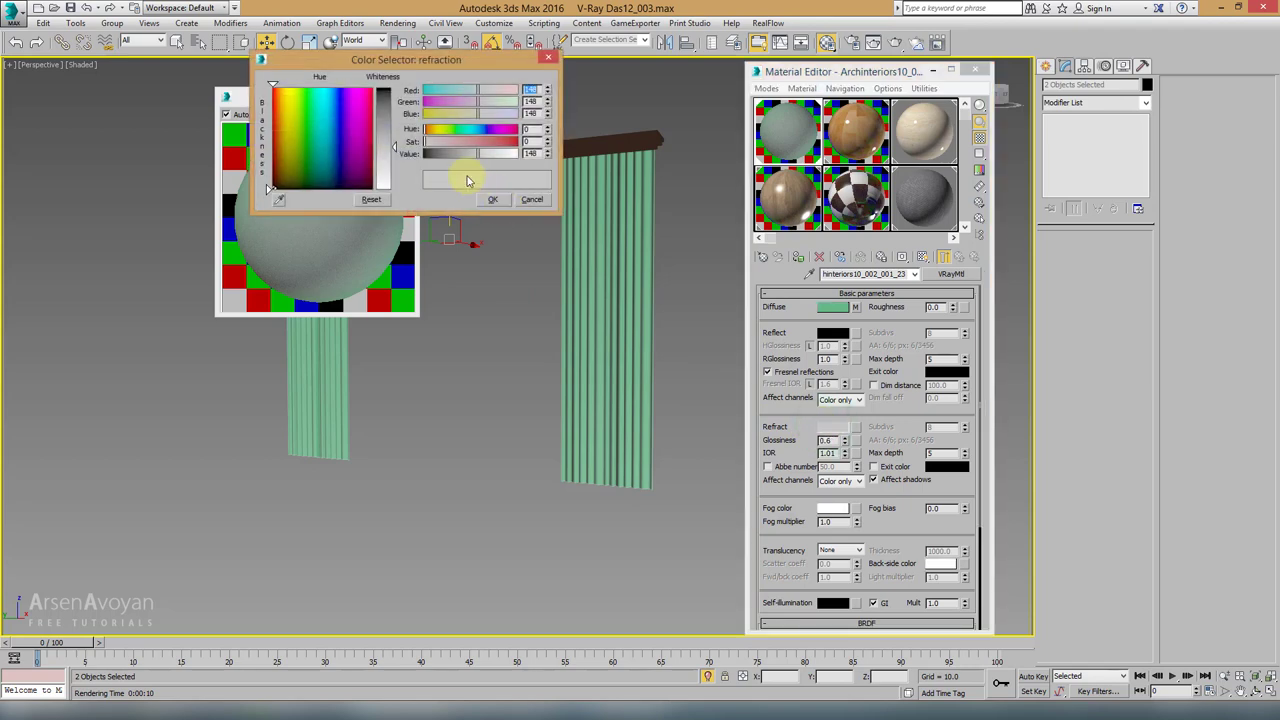
left_click_drag(393, 106, 392, 93)
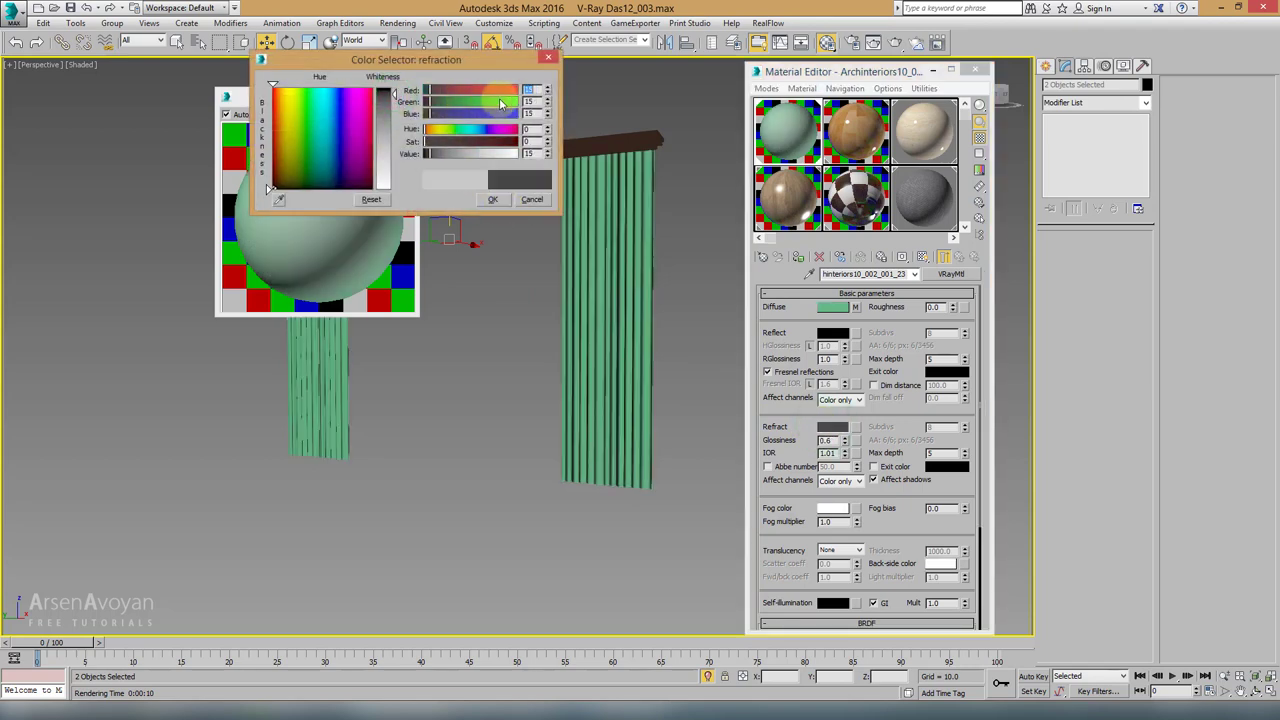
type("17")
key("Tab")
type("17")
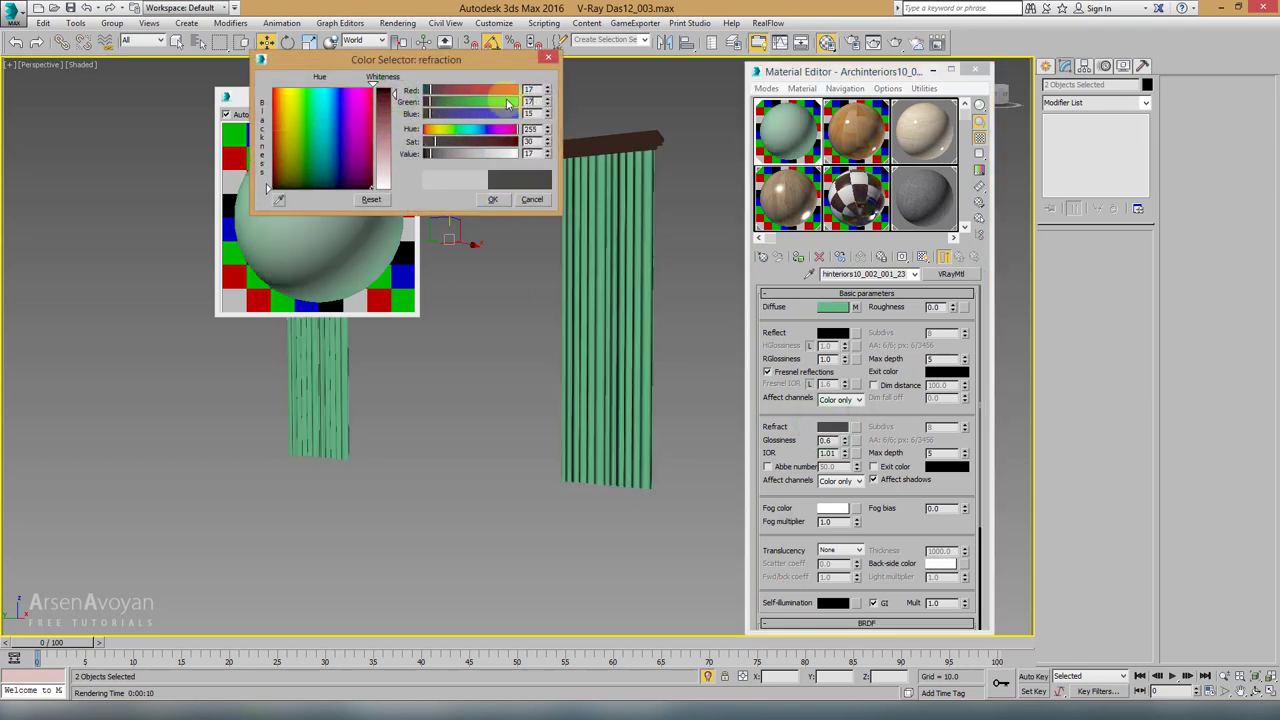
key("Tab")
type("17")
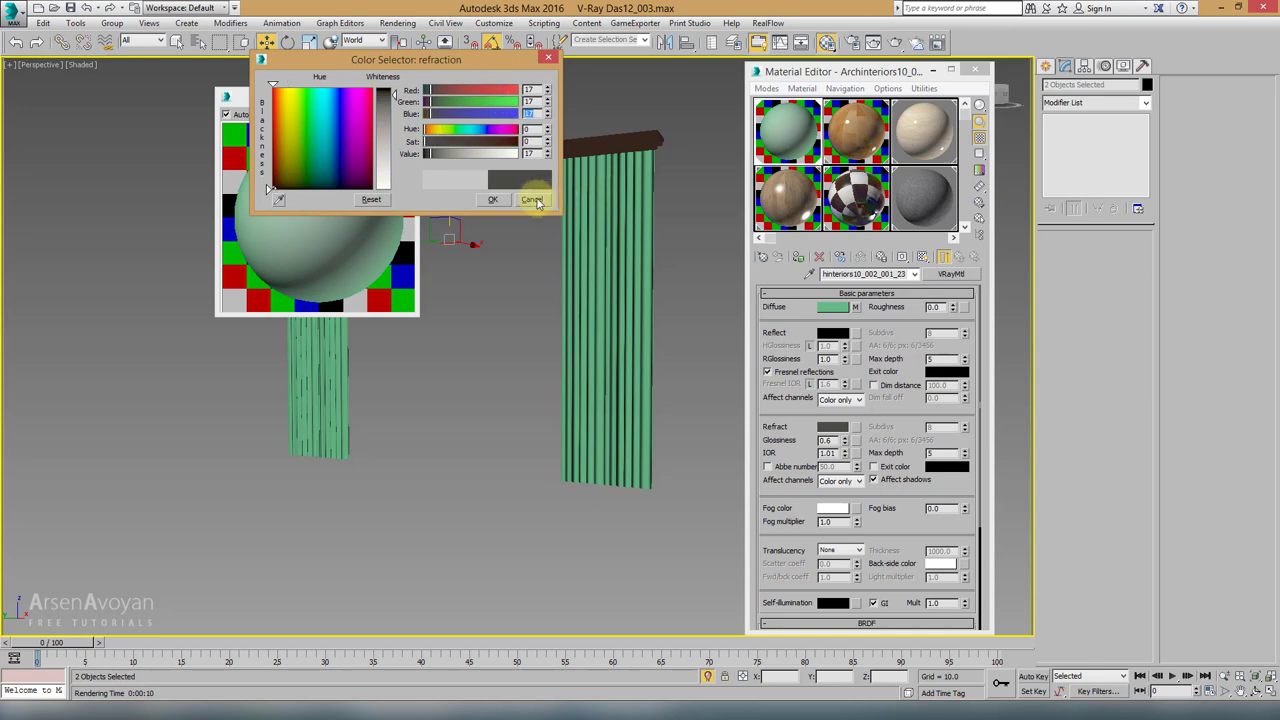
left_click(494, 199)
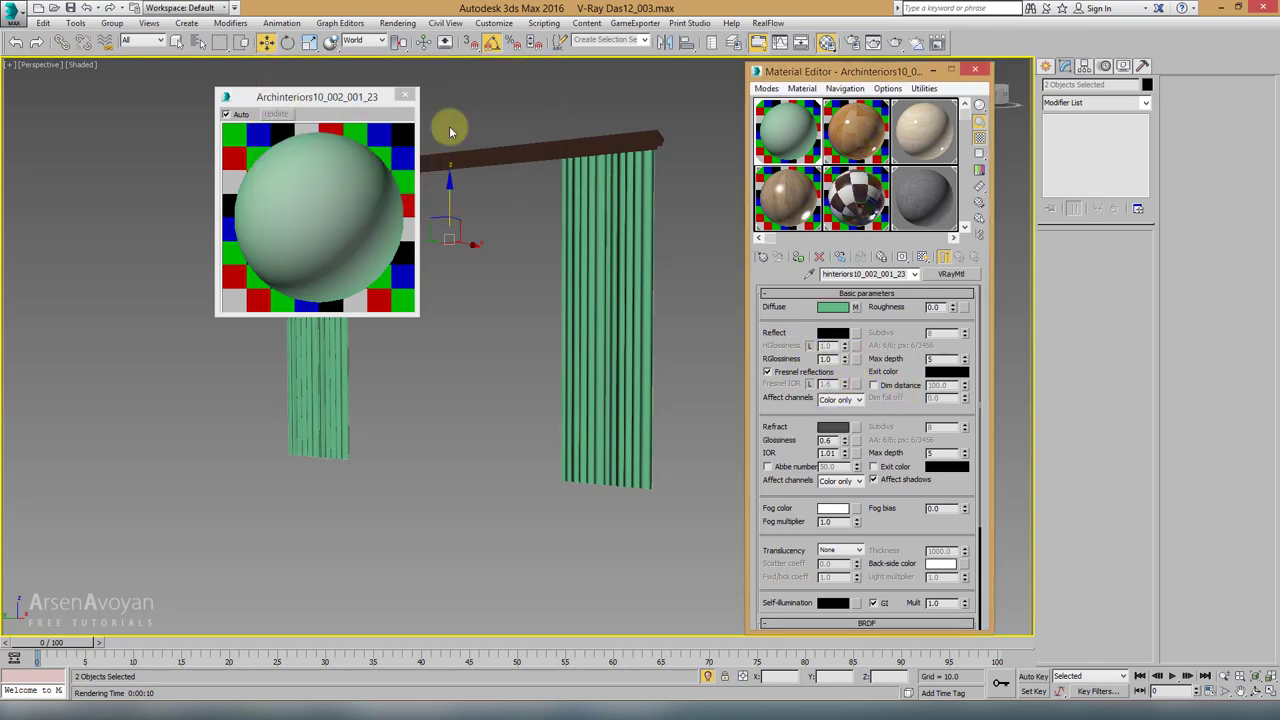
left_click(404, 96)
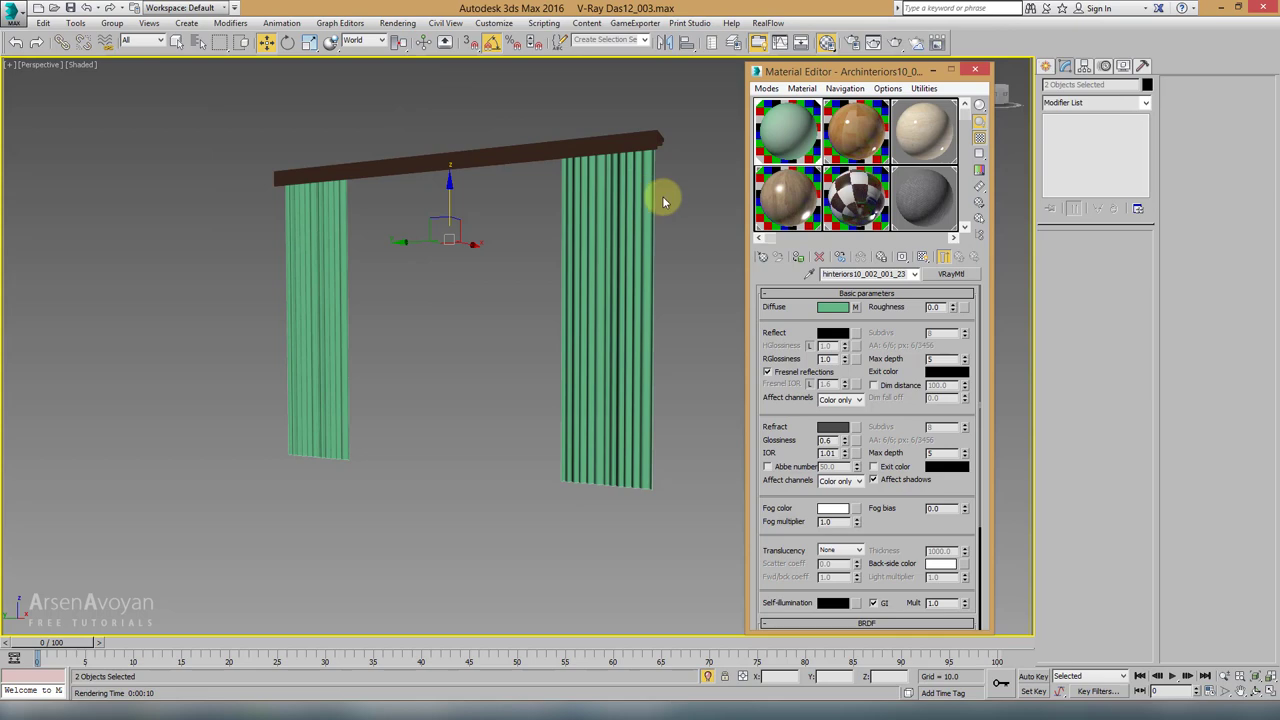
Step: Examine the curtain's thickness up close by switching its Shell modifier off and back on
left_click(626, 242)
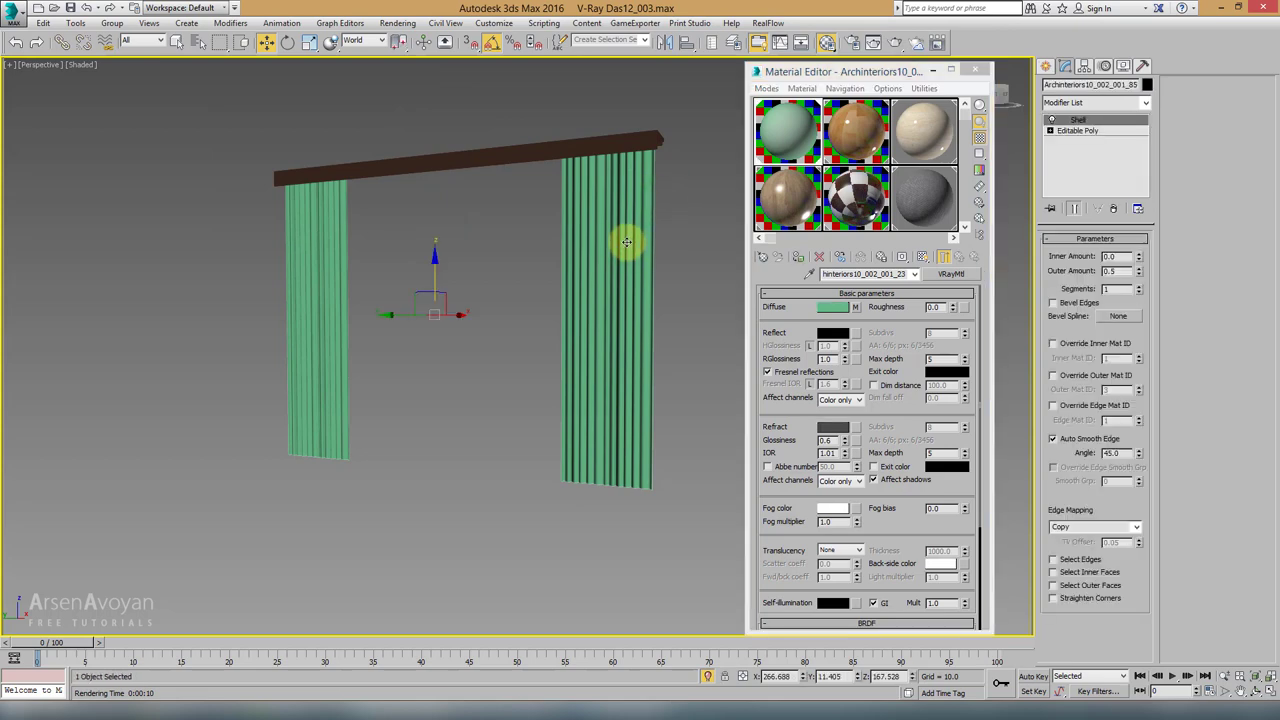
middle_click_drag(626, 242, 449, 274, "alt")
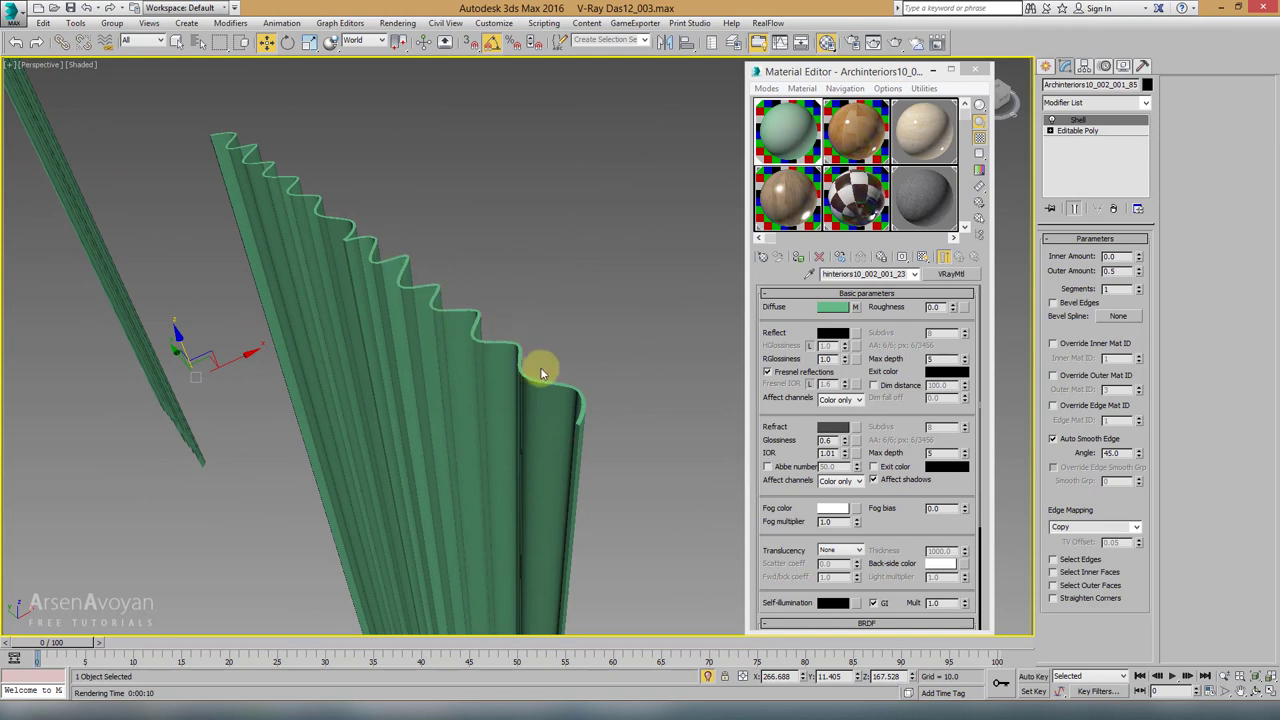
left_click(1053, 119)
middle_click_drag(557, 437, 651, 343, "alt")
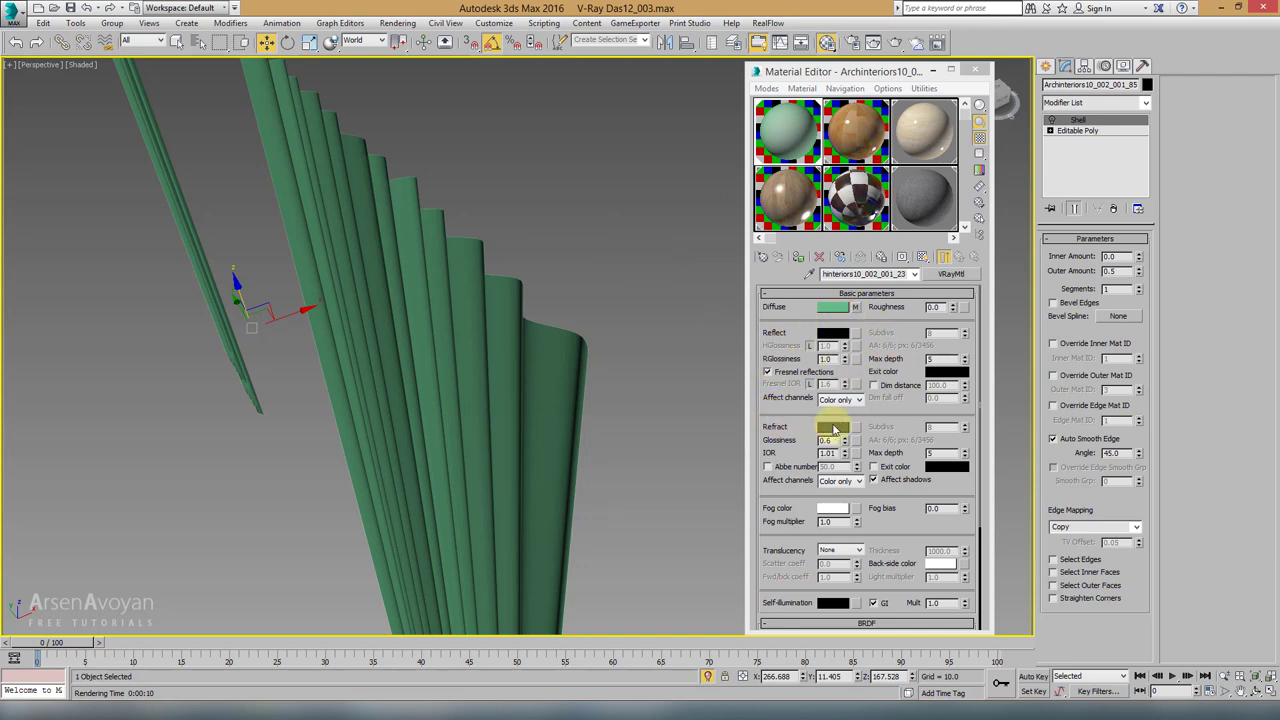
left_click(1051, 120)
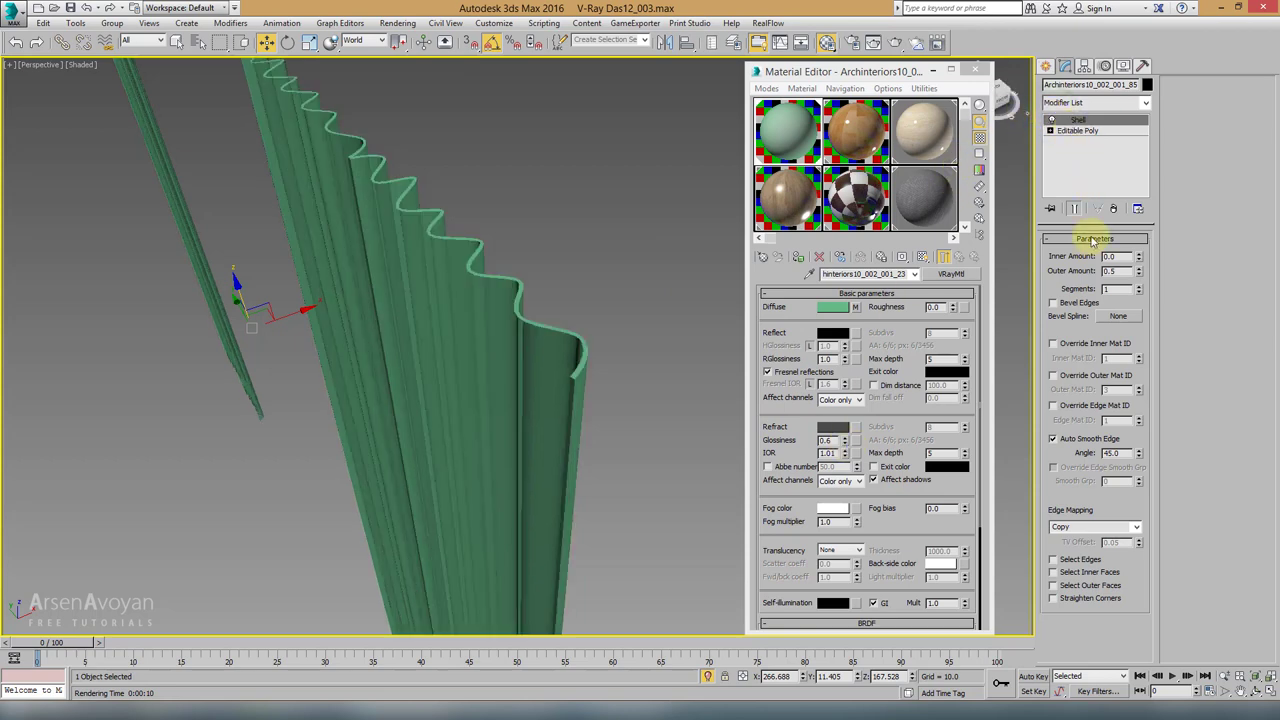
key("Return")
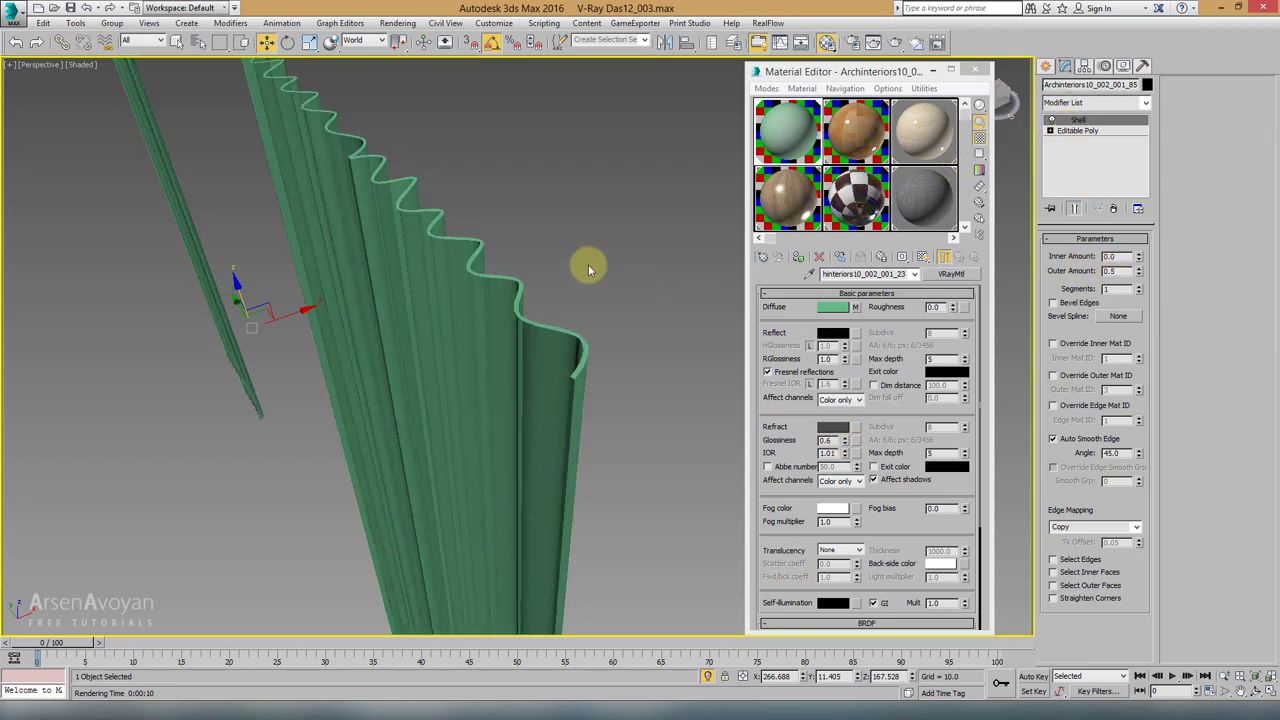
middle_click_drag(530, 258, 434, 183, "alt")
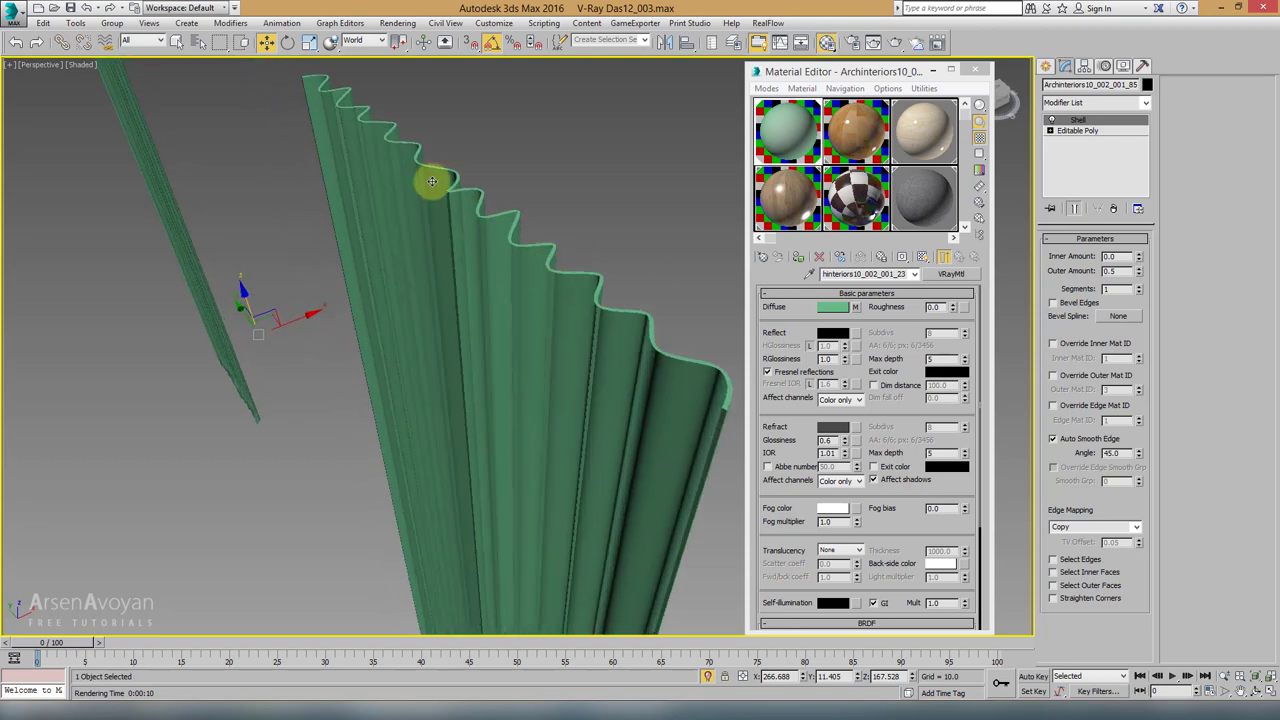
middle_click_drag(569, 277, 605, 240)
scroll(605, 240, "down", 2)
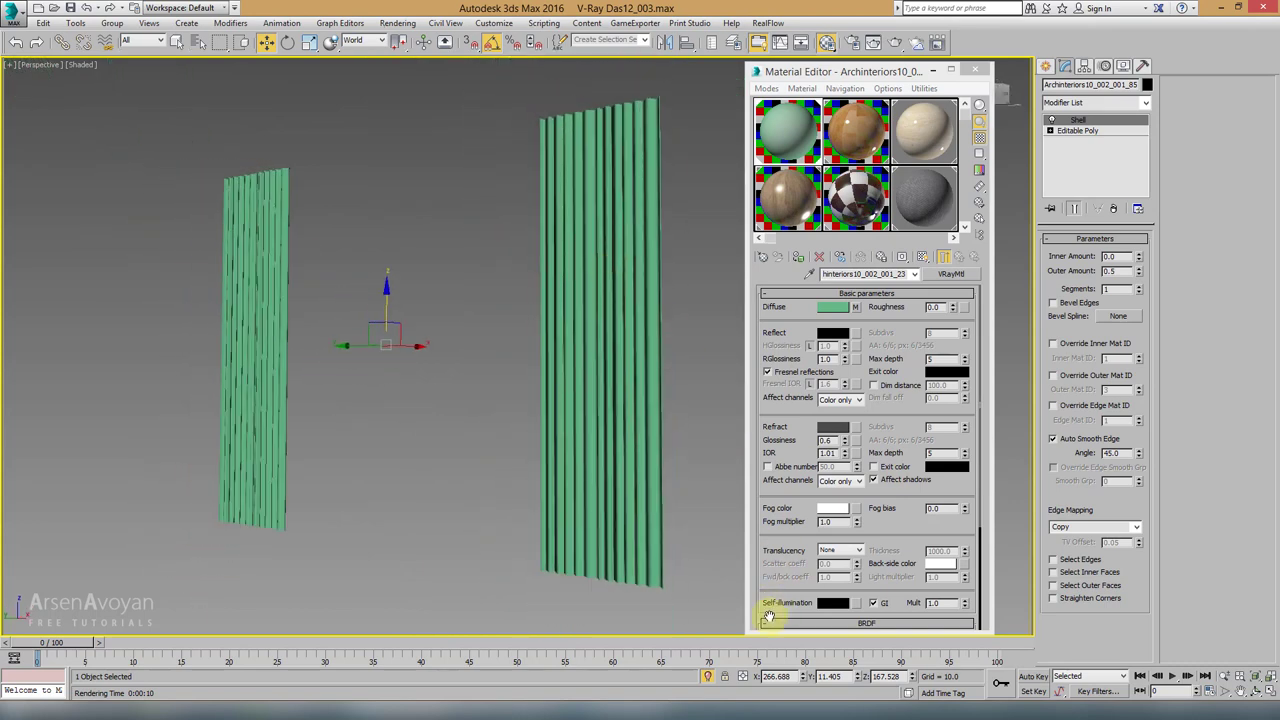
Step: End the curtains' isolation and render the whole room through PhysCamera001
left_click(707, 678)
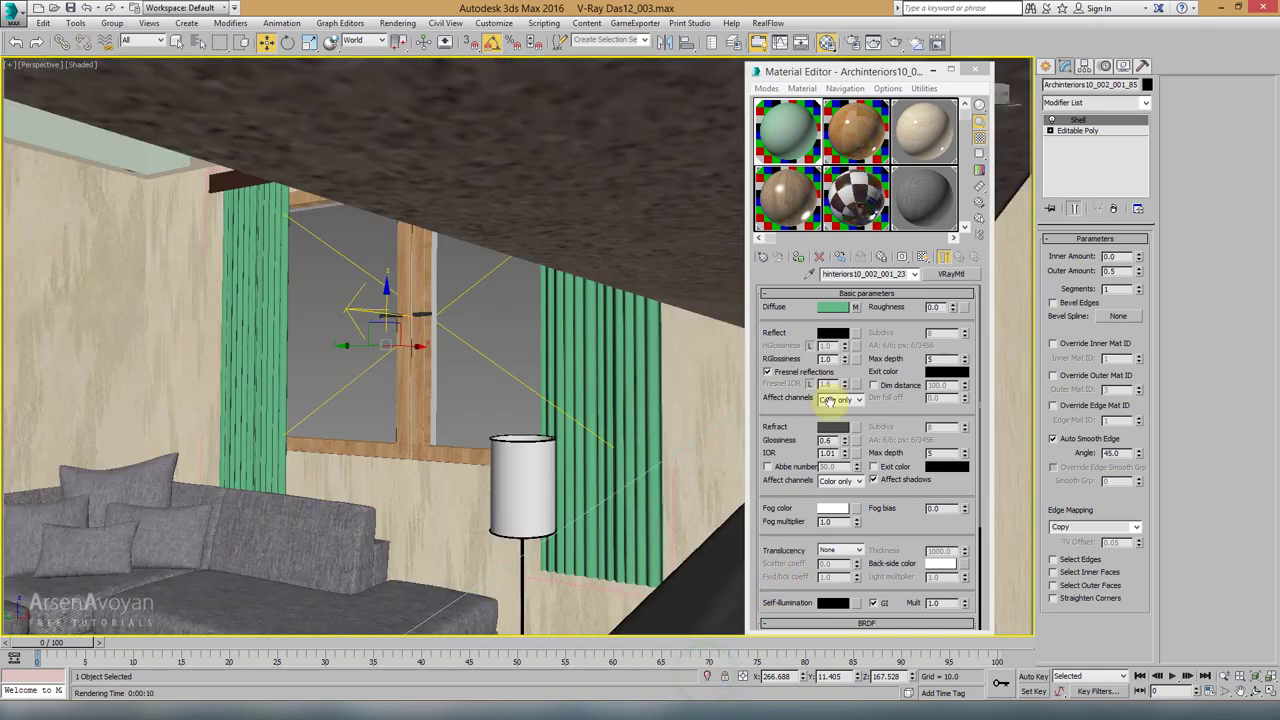
left_click(976, 71)
key("c")
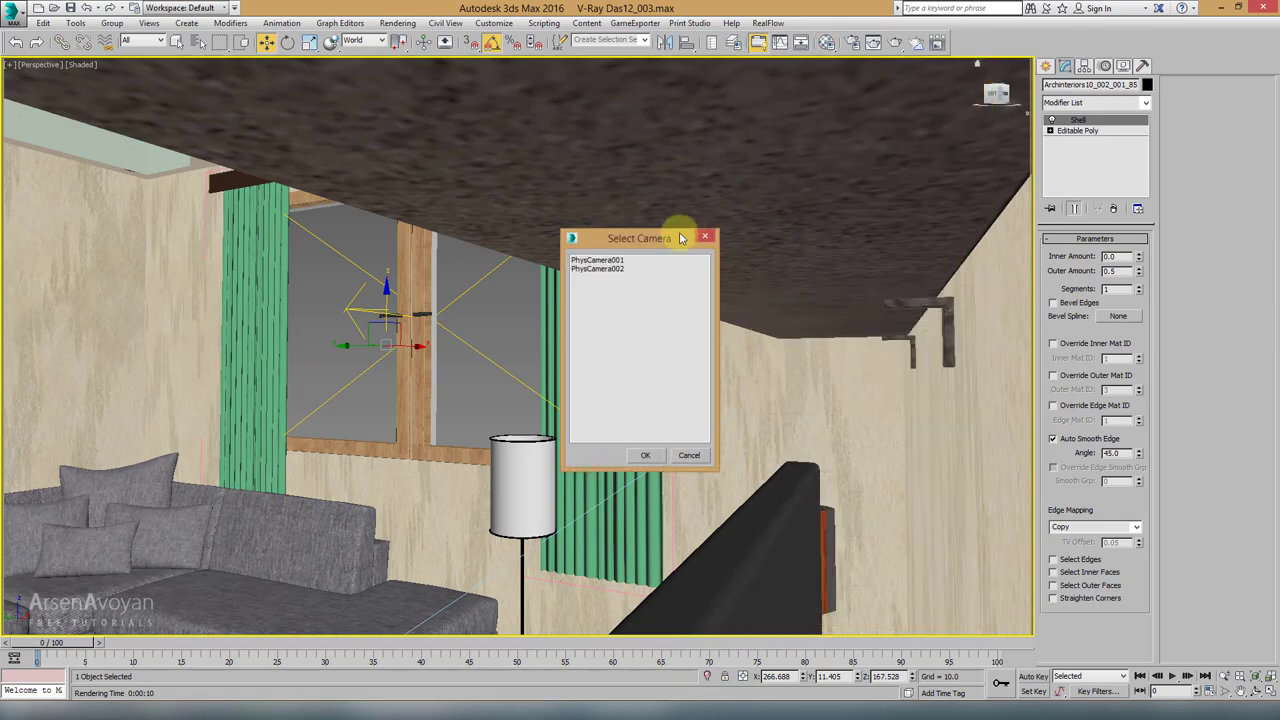
left_click(624, 261)
left_click(624, 261)
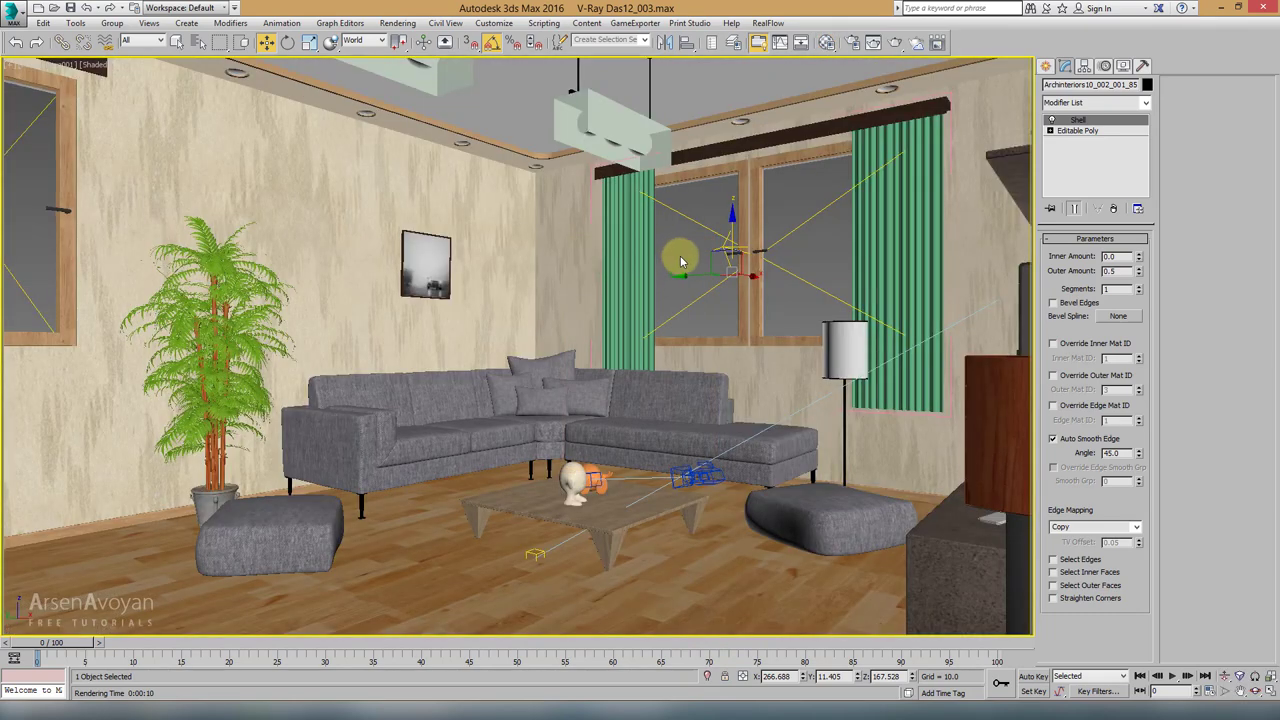
left_click(896, 44)
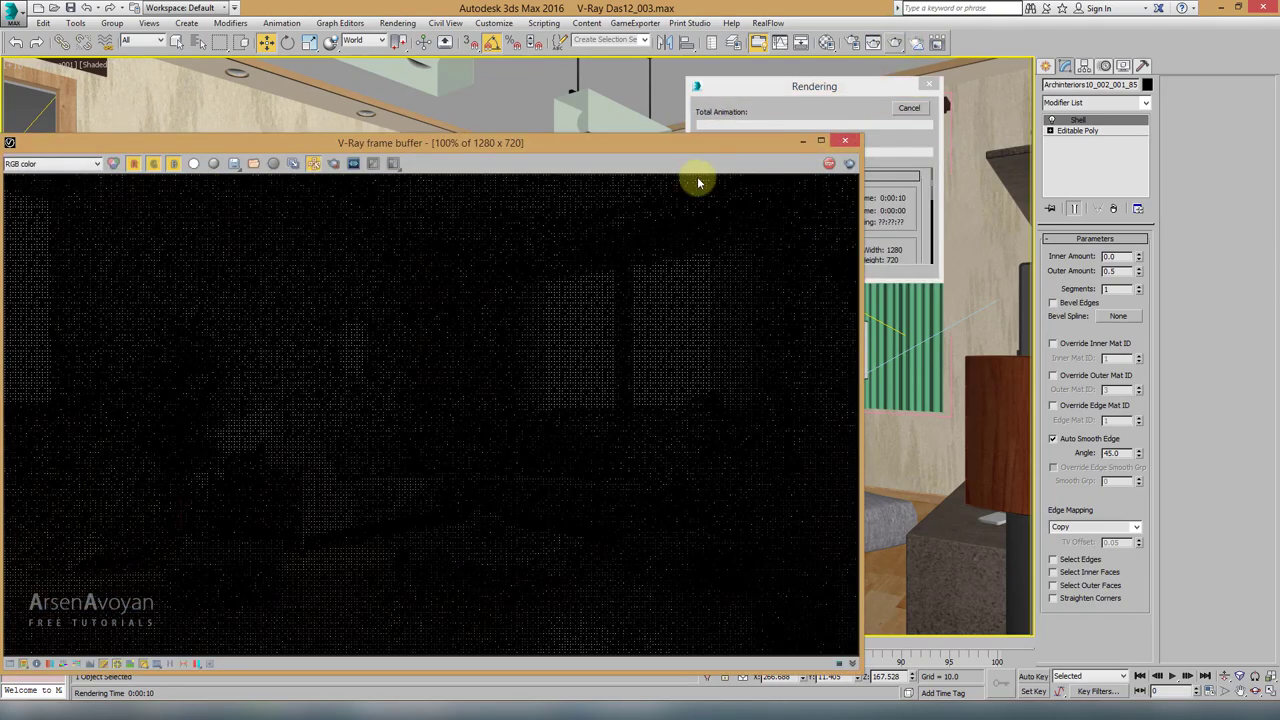
left_click_drag(663, 143, 741, 81)
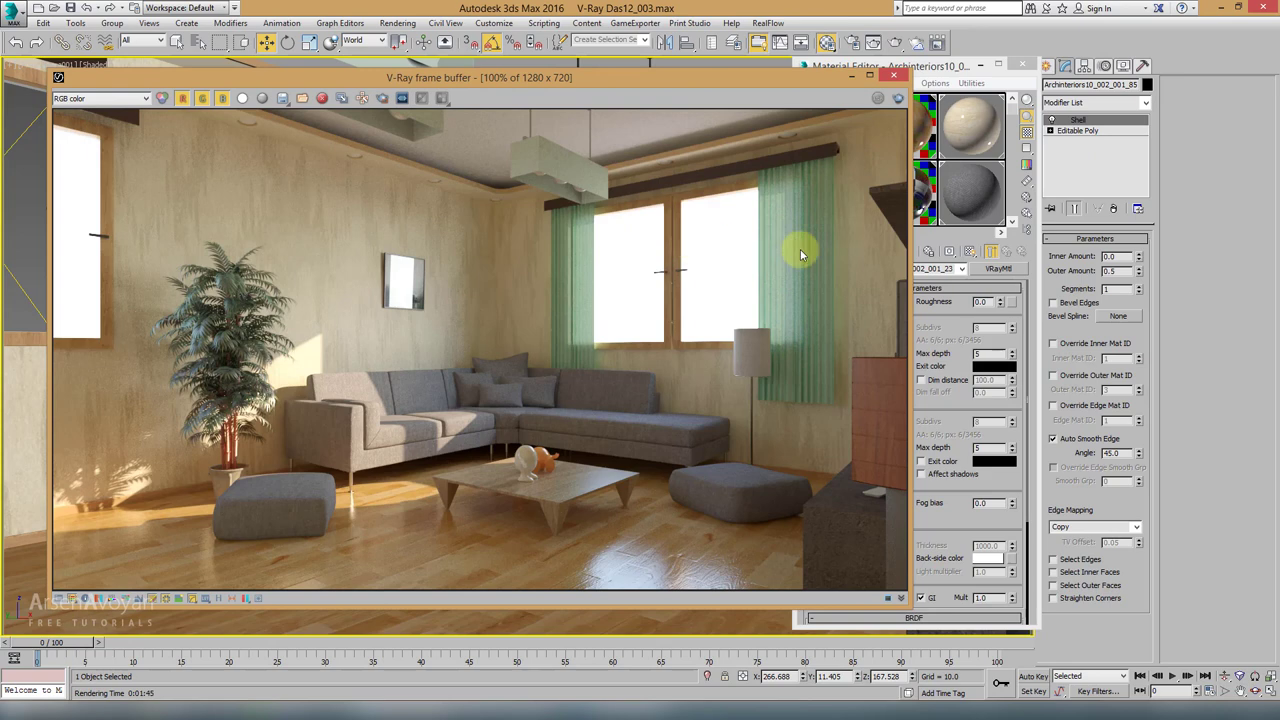
Step: Enable Affect shadows in the curtain material's refraction settings
left_click(956, 505)
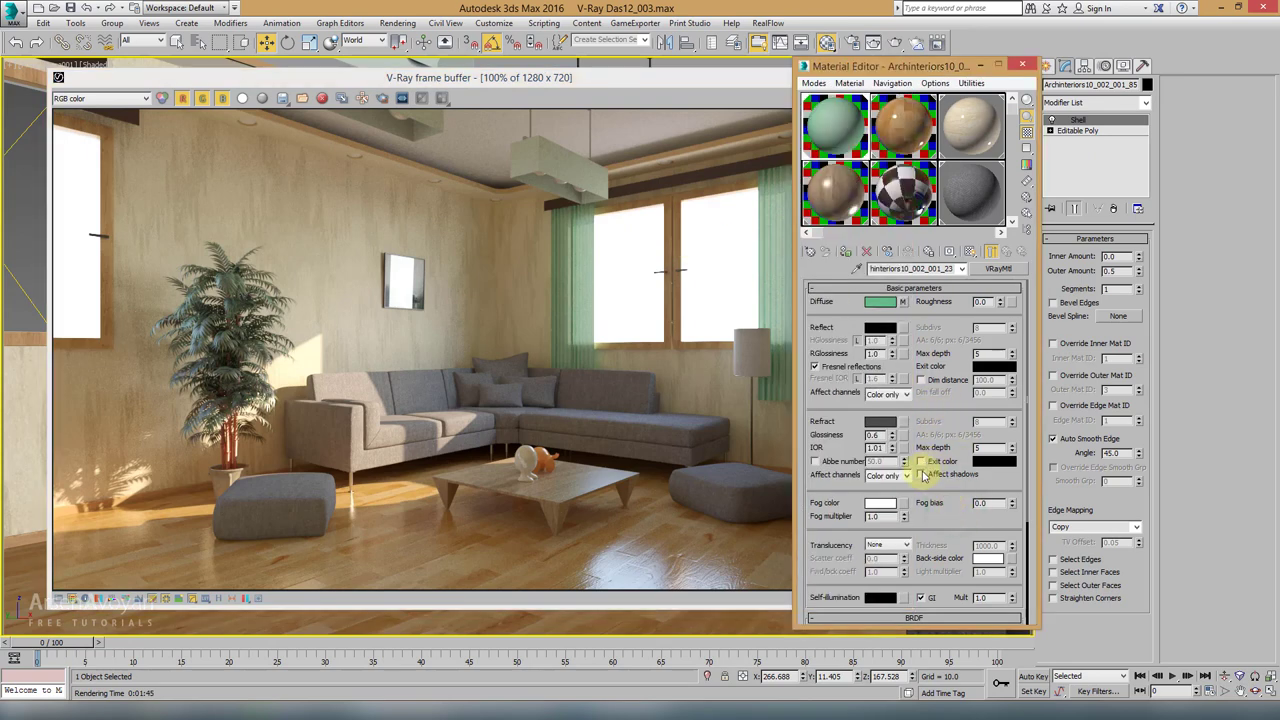
left_click(921, 474)
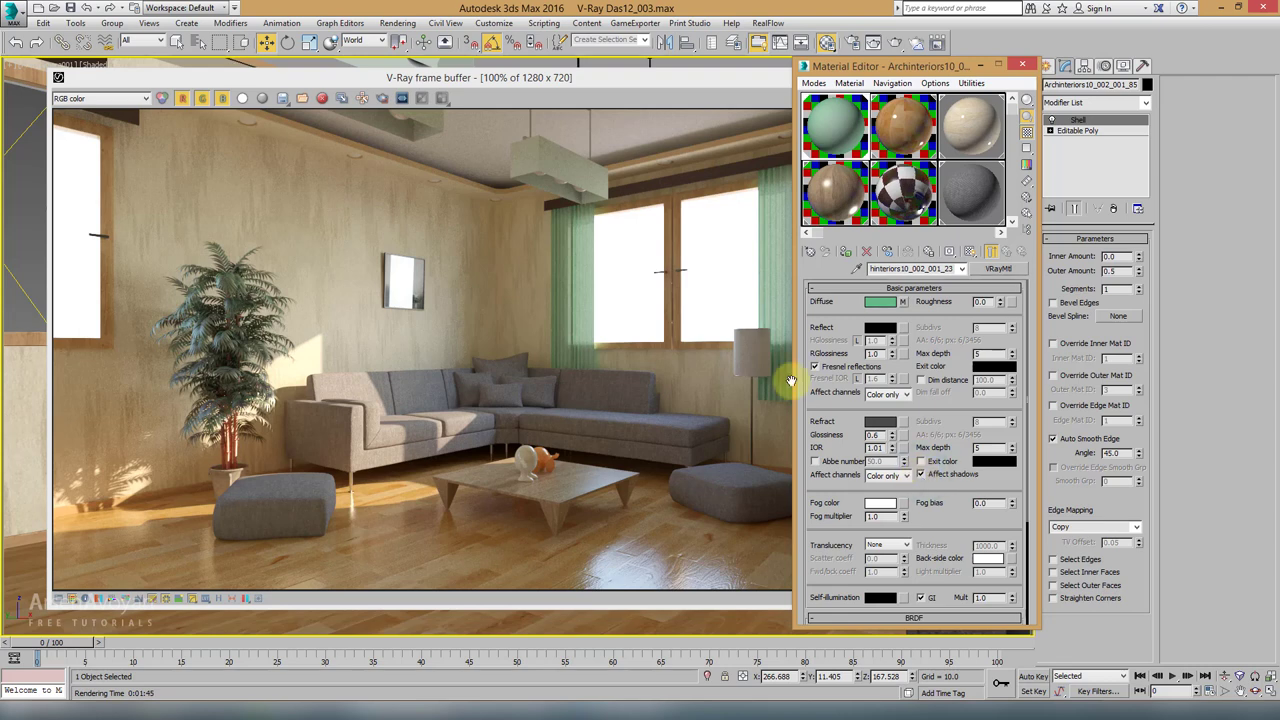
left_click(705, 310)
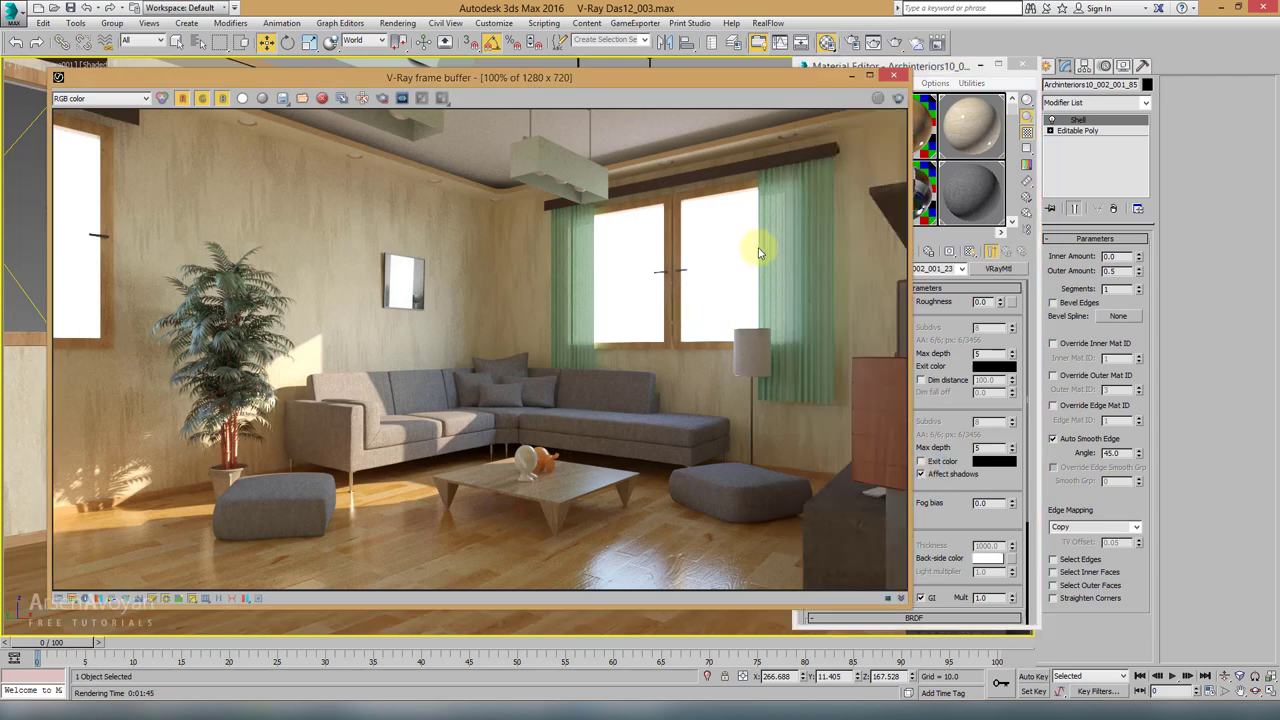
Step: Re-render only a small region over the upper middle of the curtain beside the floor lamp
left_click(384, 98)
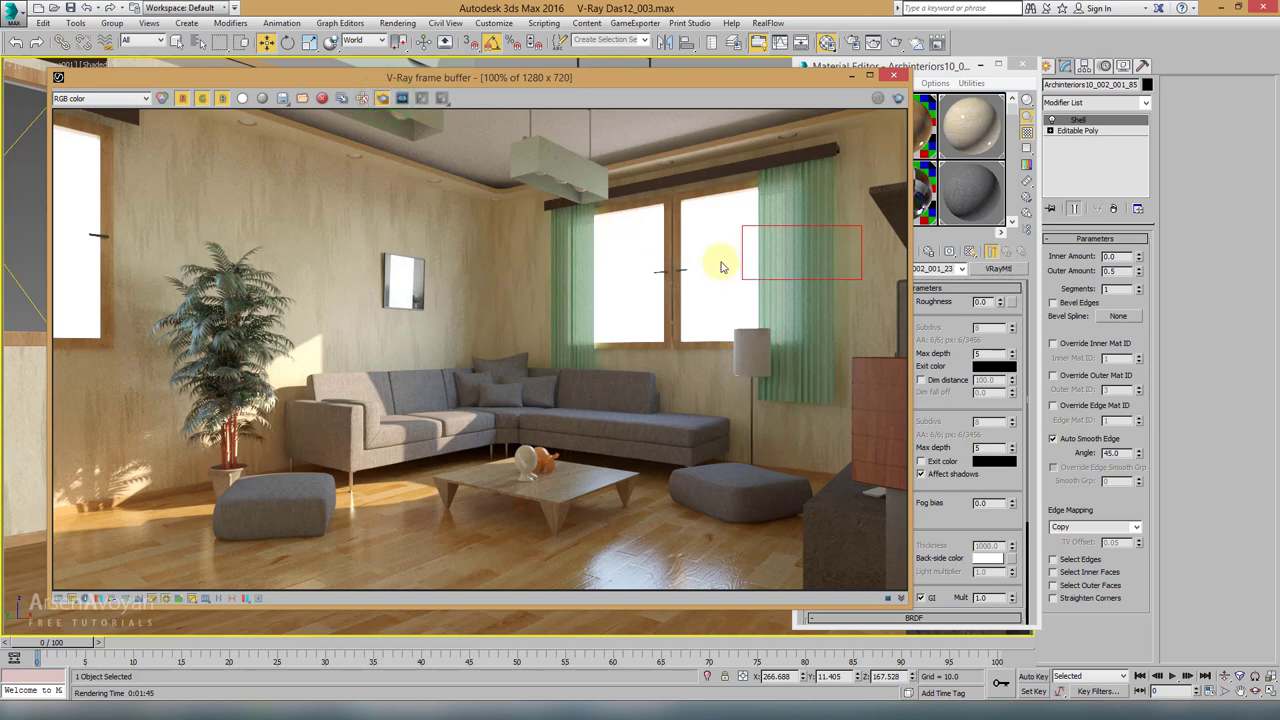
left_click_drag(729, 220, 853, 292)
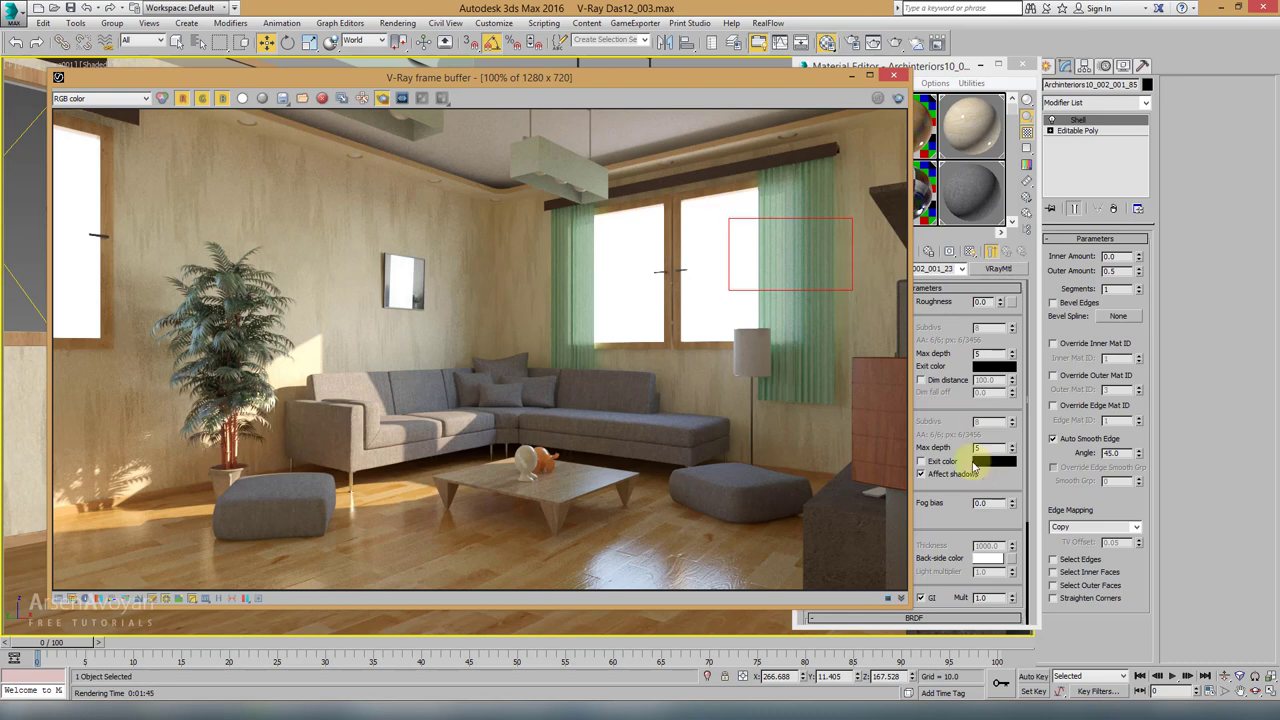
left_click(897, 100)
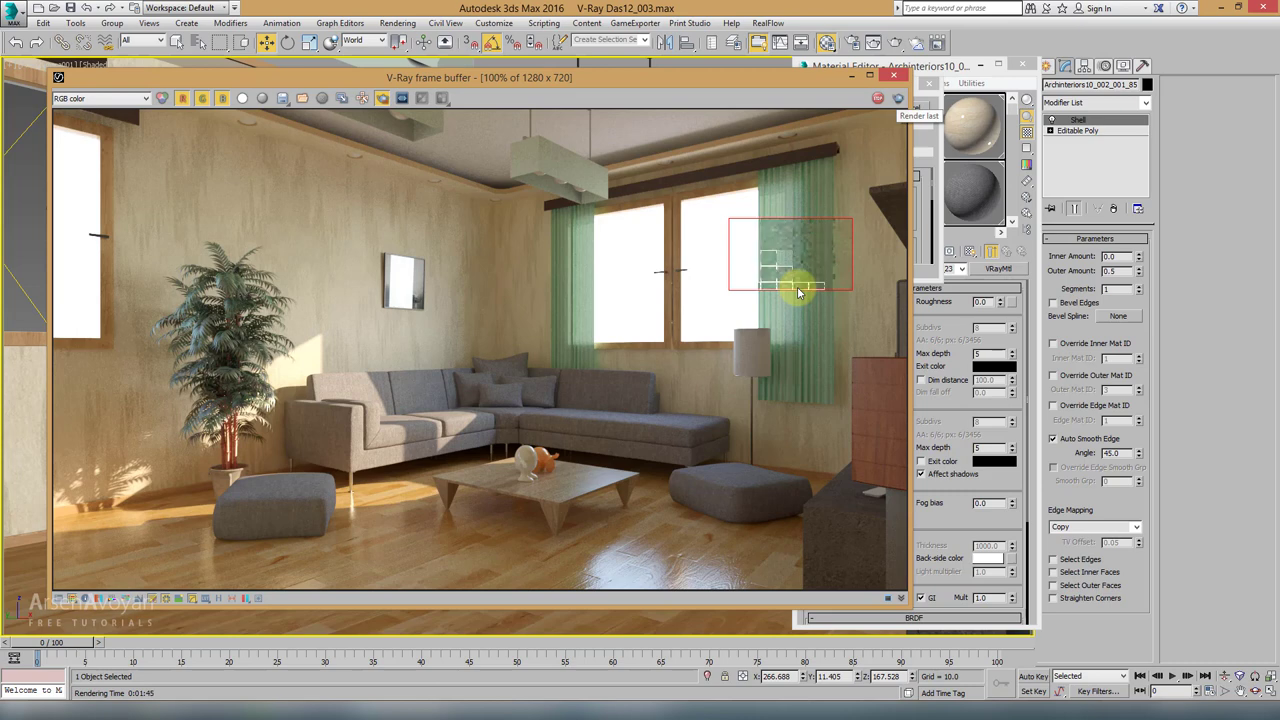
left_click(385, 100)
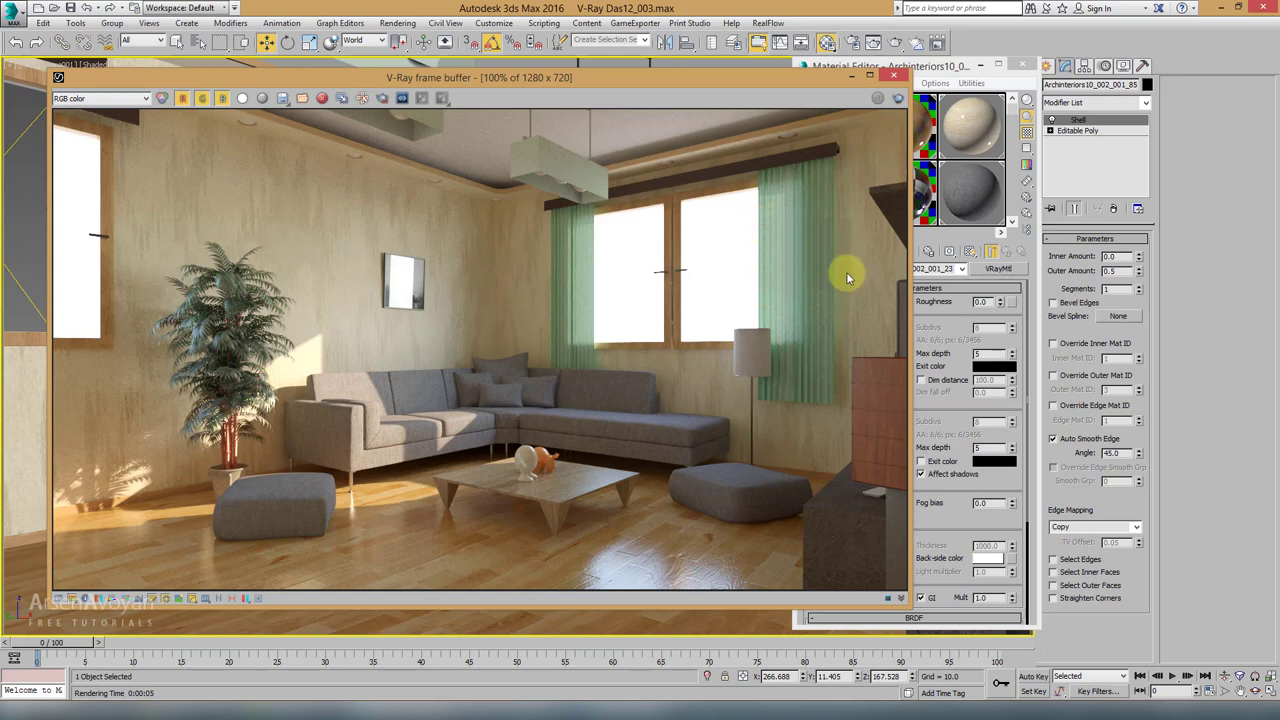
Step: Re-render a larger region covering the window and both curtains, and turn region rendering off
left_click(944, 489)
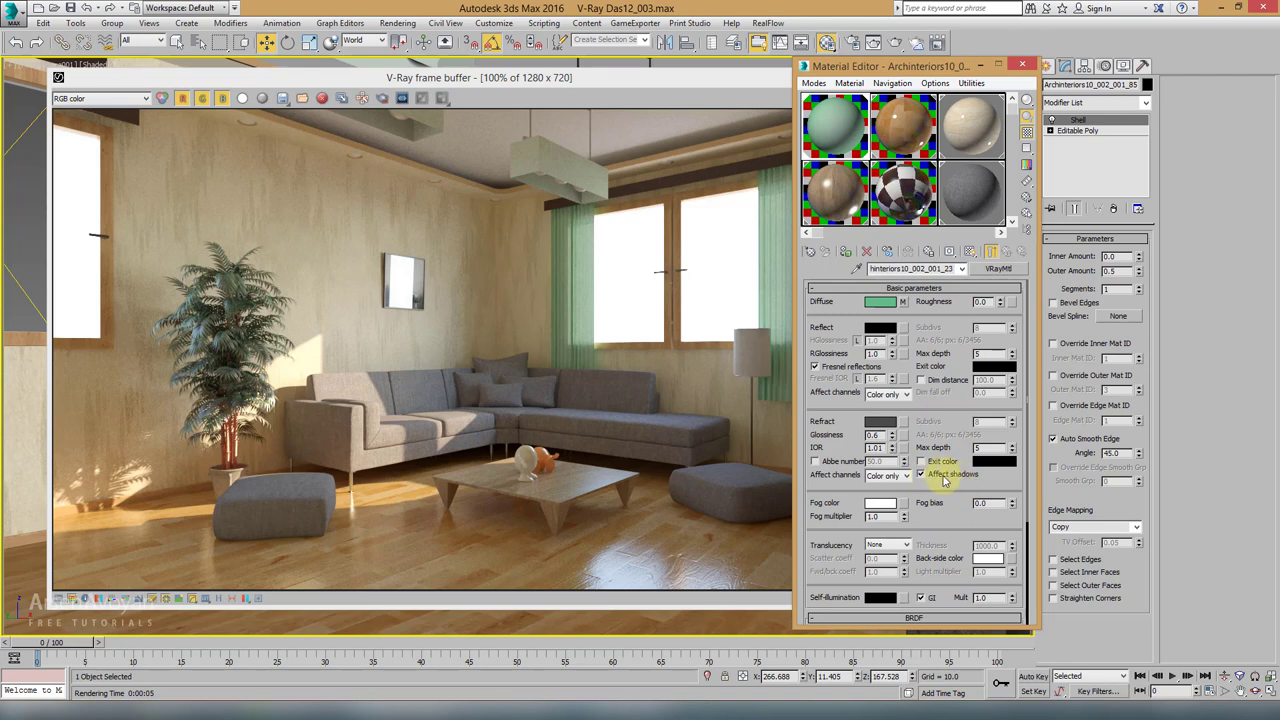
left_click(675, 286)
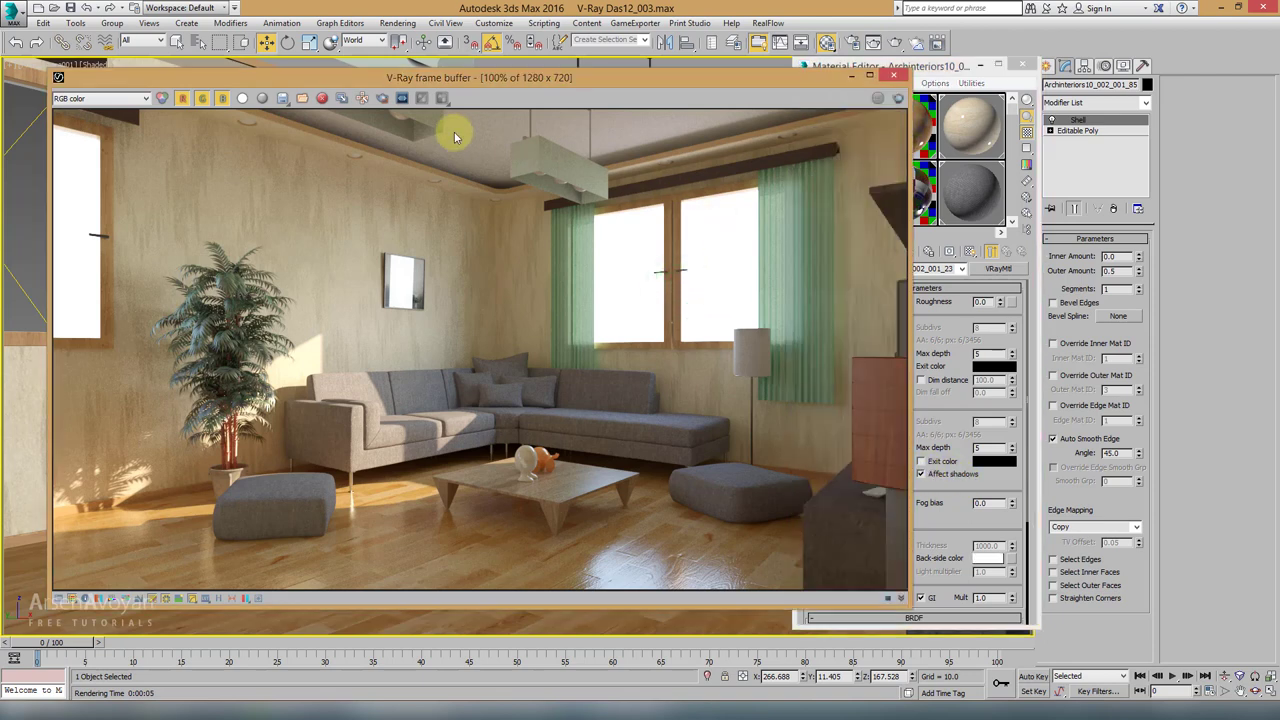
left_click(382, 97)
left_click_drag(755, 164, 843, 413)
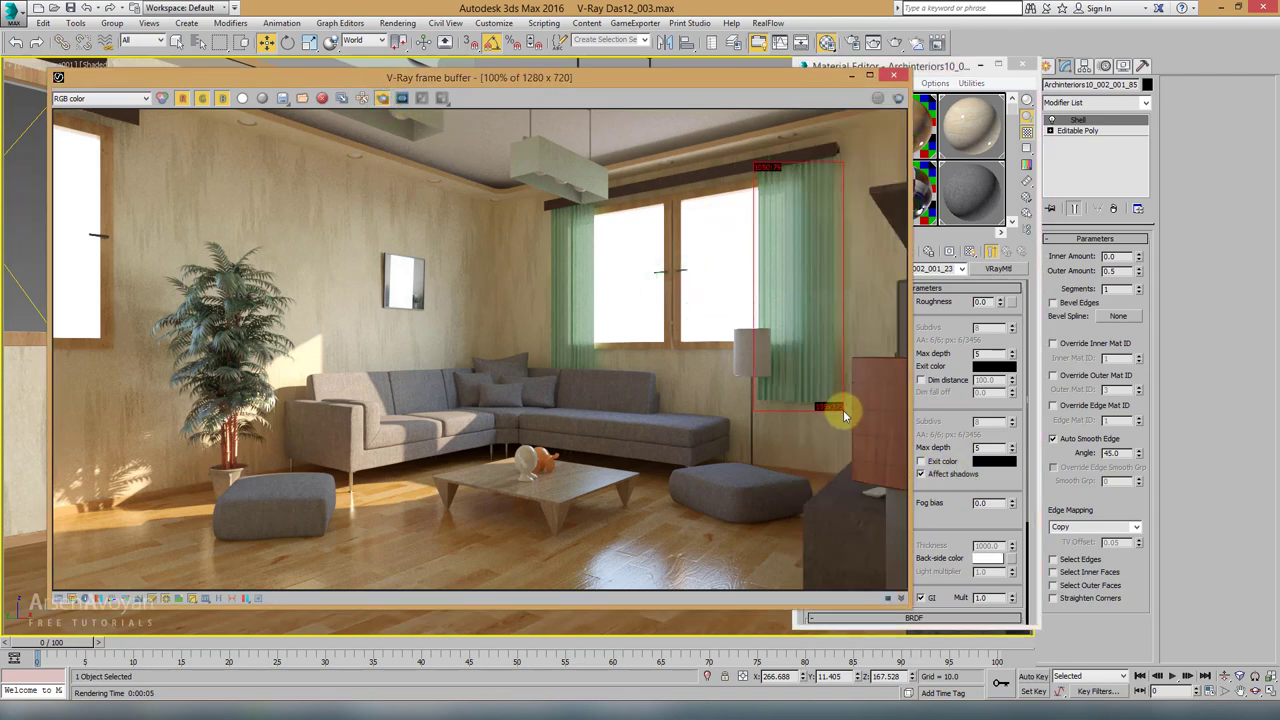
mouse_move(846, 136)
left_mouse_down()
mouse_move(574, 423)
mouse_move(544, 396)
mouse_move(543, 413)
left_mouse_up()
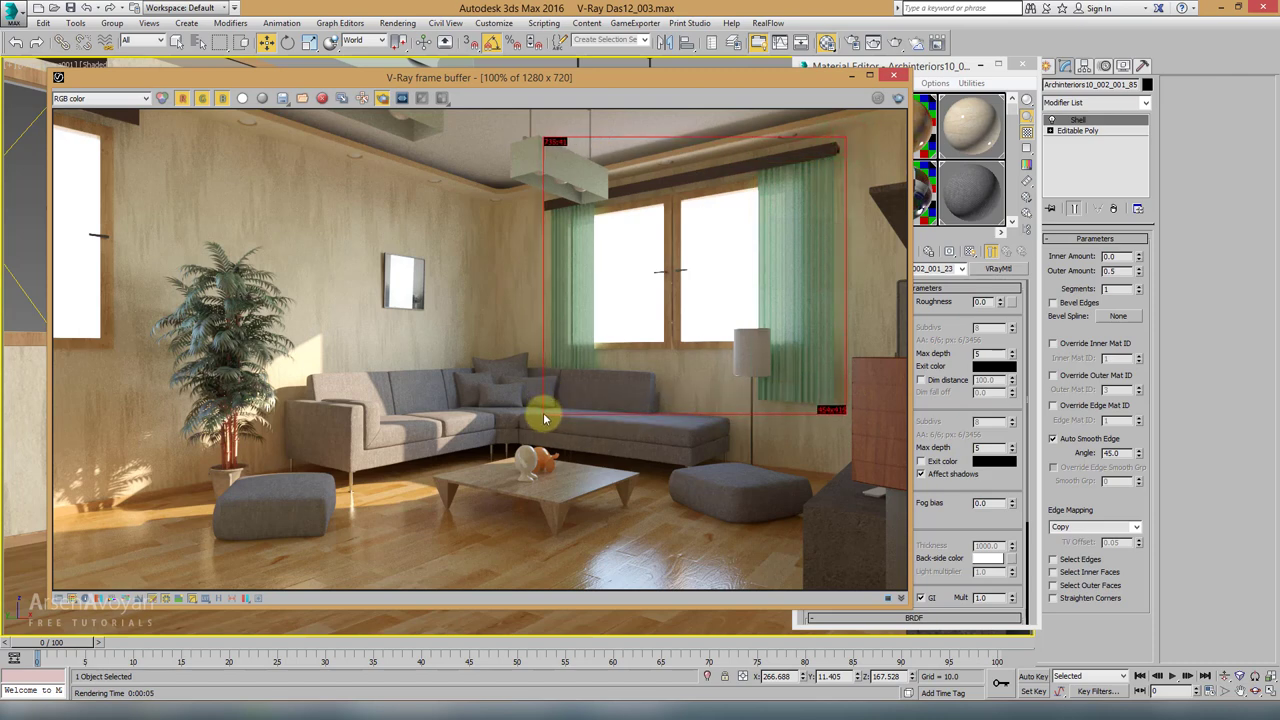
left_click(899, 100)
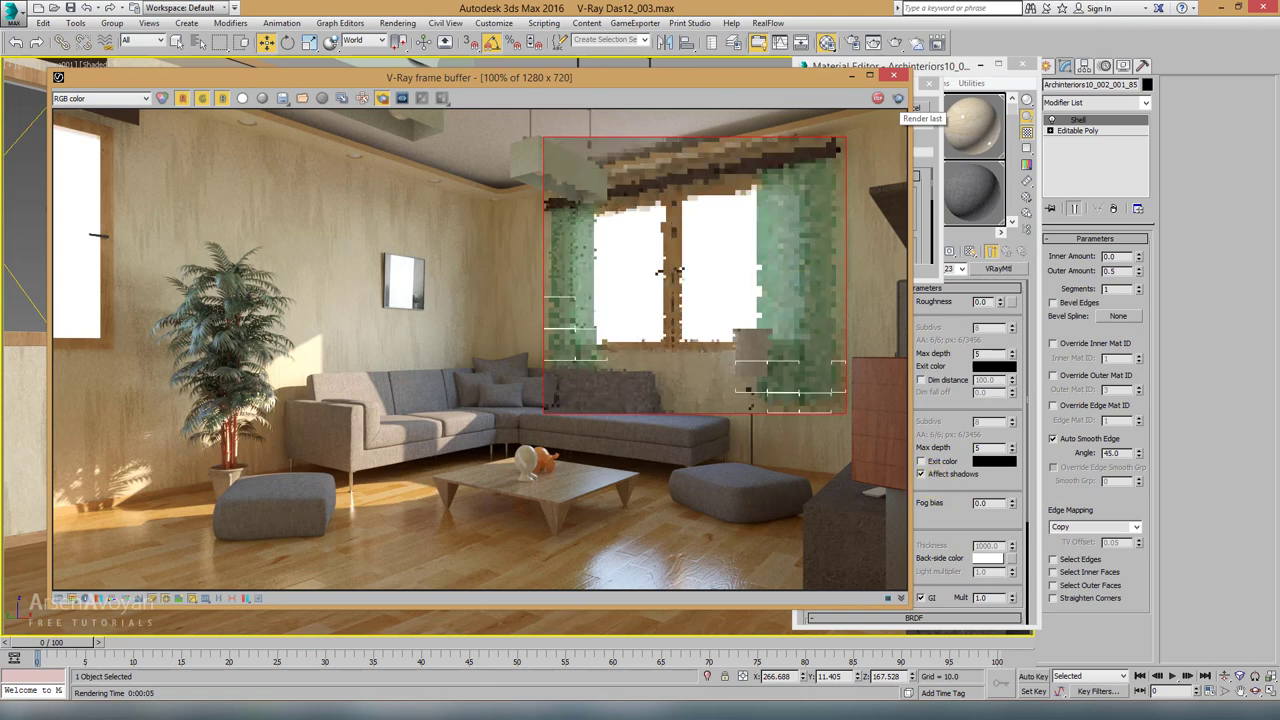
left_click(709, 439)
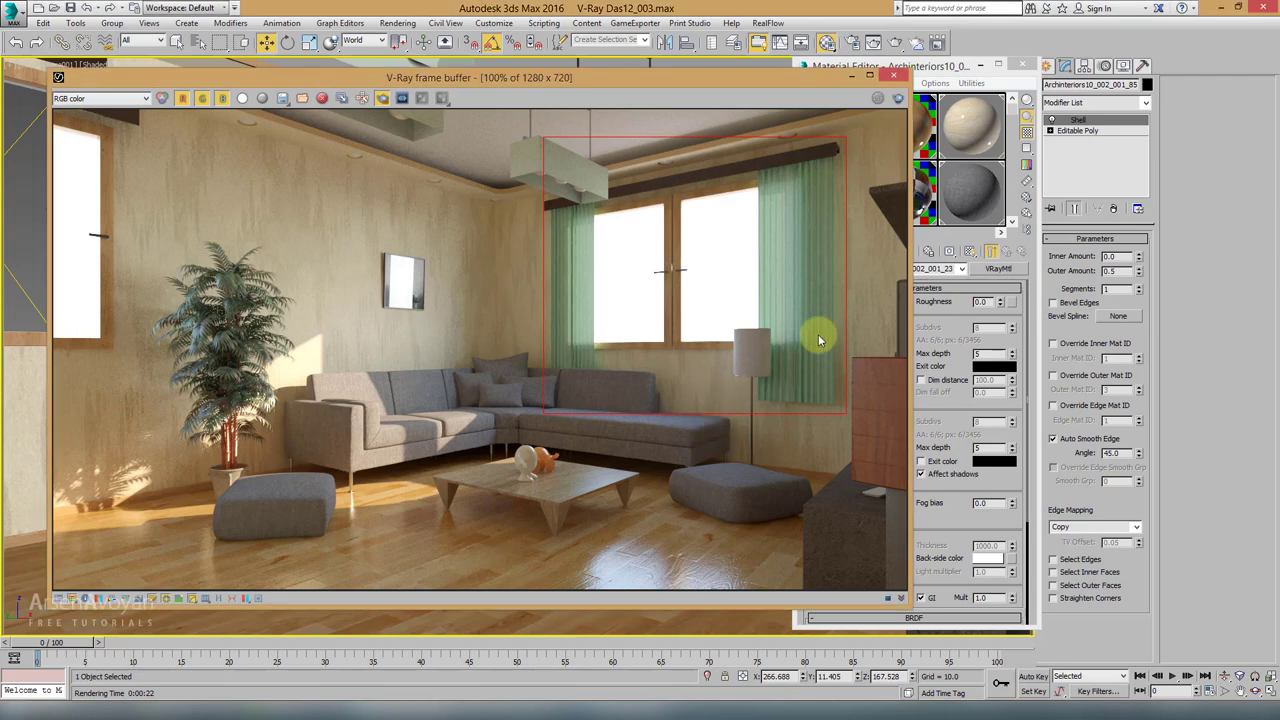
left_click(383, 101)
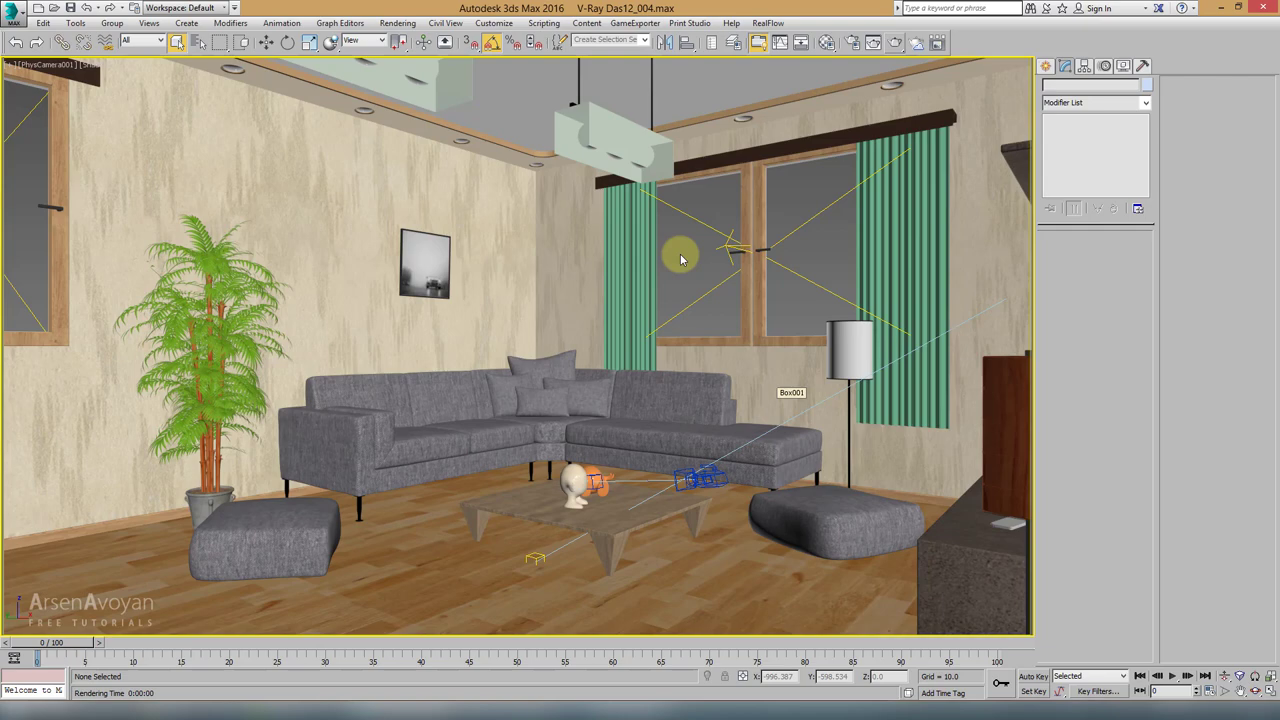
Step: Delete both existing cameras from the room, the one at the lower-left corner and the one beside the coffee table
key("alt+w")
left_click(425, 211)
key("alt+w")
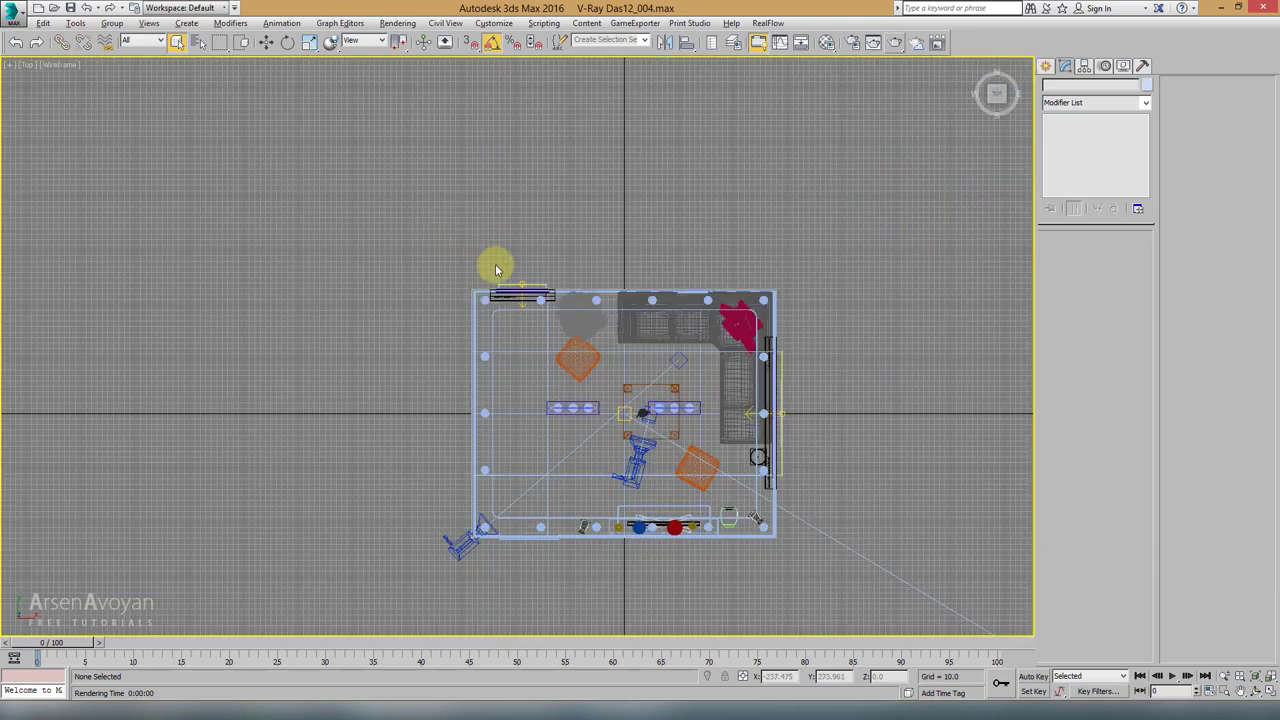
middle_click_drag(495, 268, 449, 237)
scroll(429, 471, "up", 2)
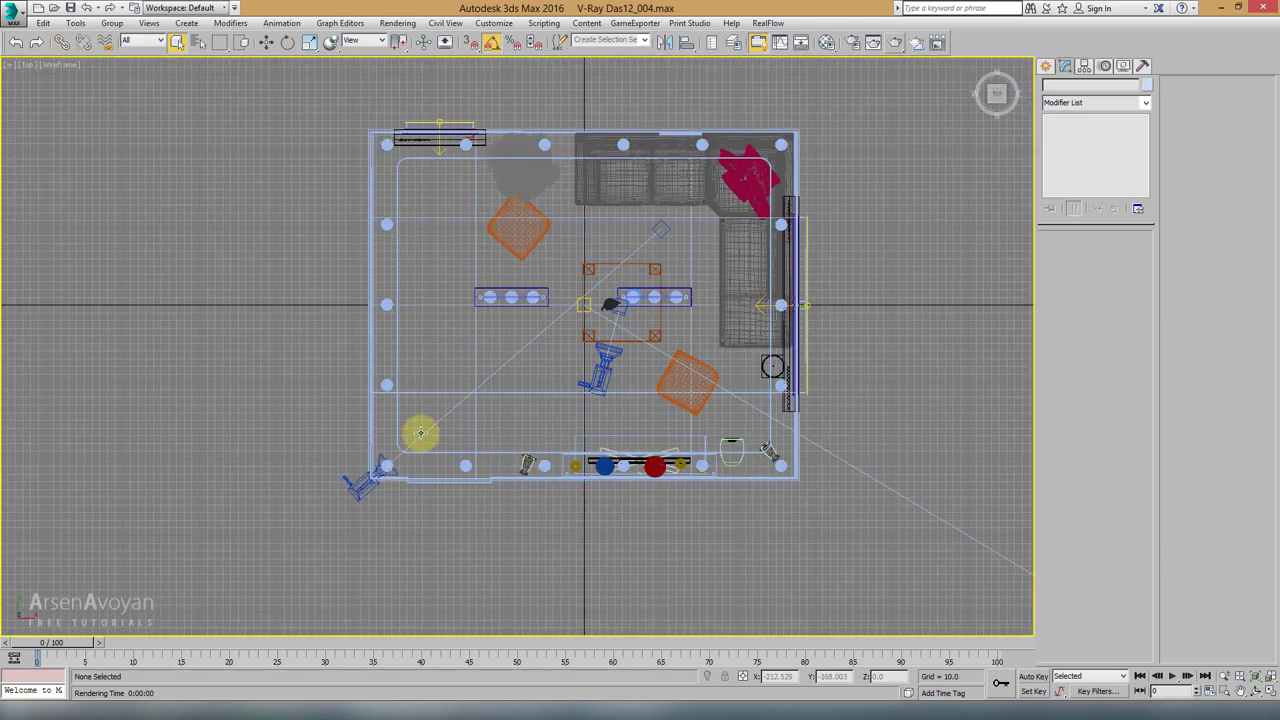
left_click(420, 432)
key("Delete")
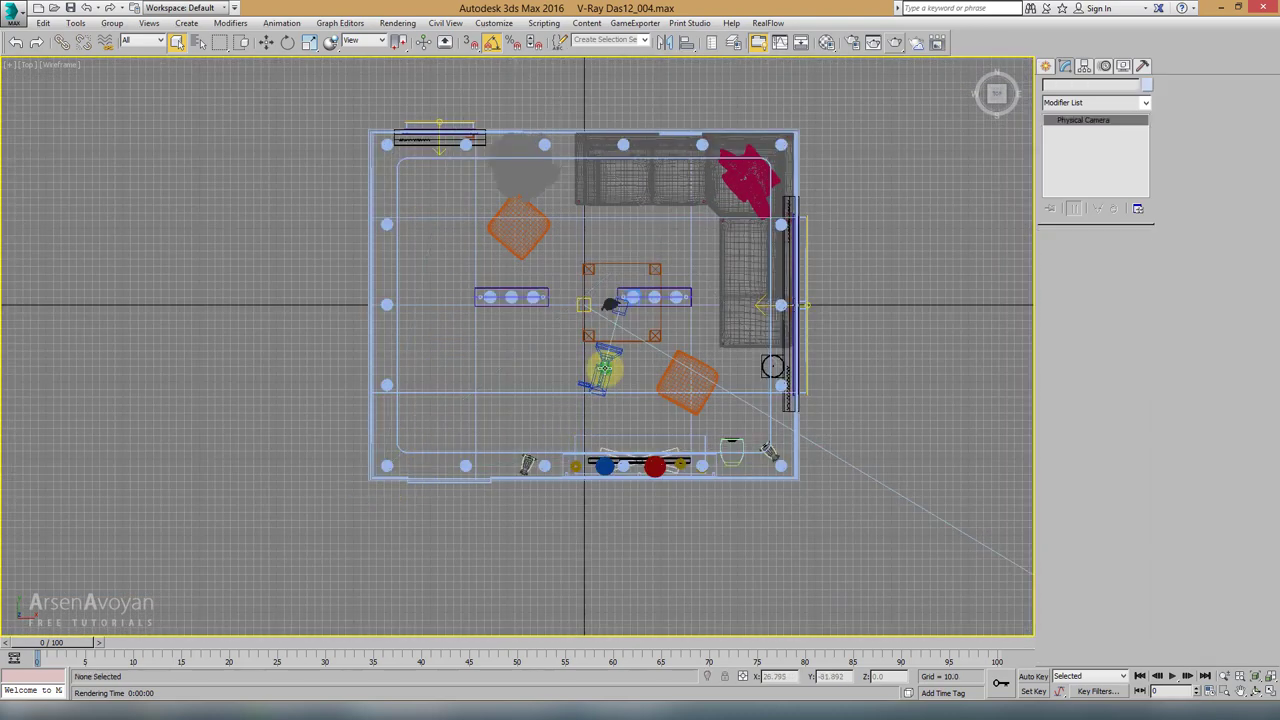
left_click(603, 366)
key("Delete")
key("alt+w")
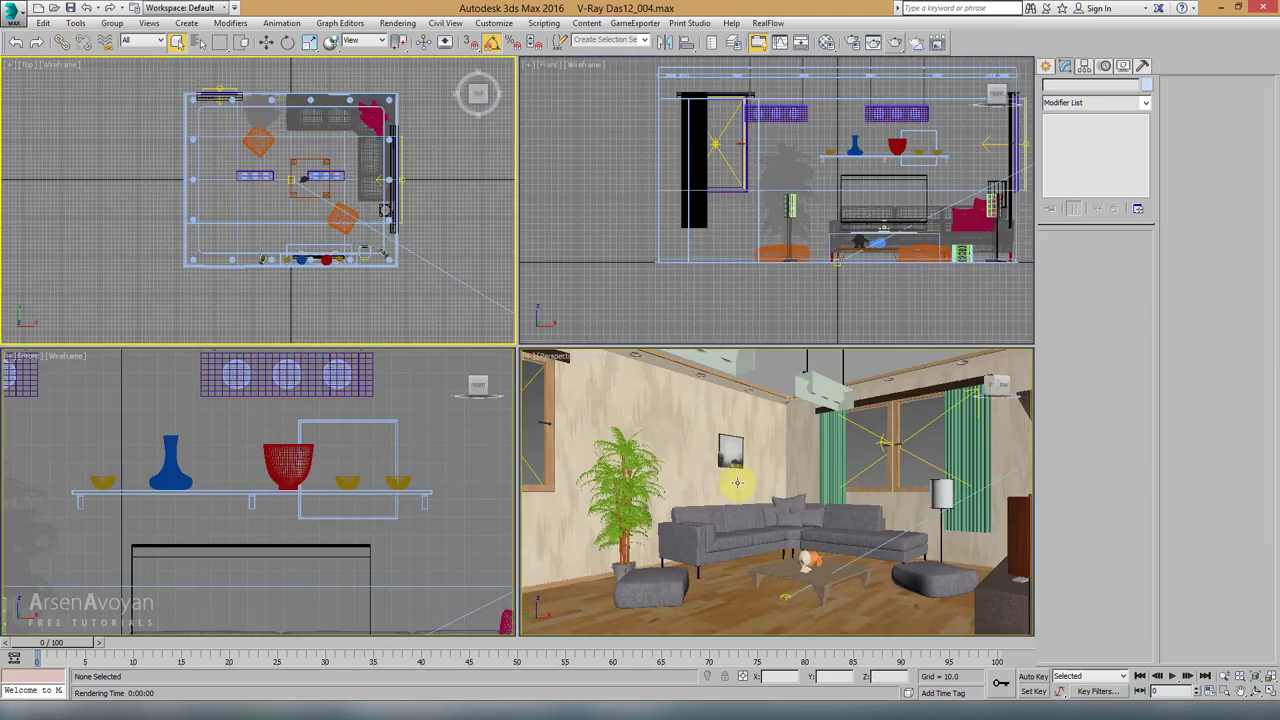
Step: Frame the perspective view on the two coffee table figures with the sofa behind them, and create a physical camera from this view
left_click(733, 402)
key("c")
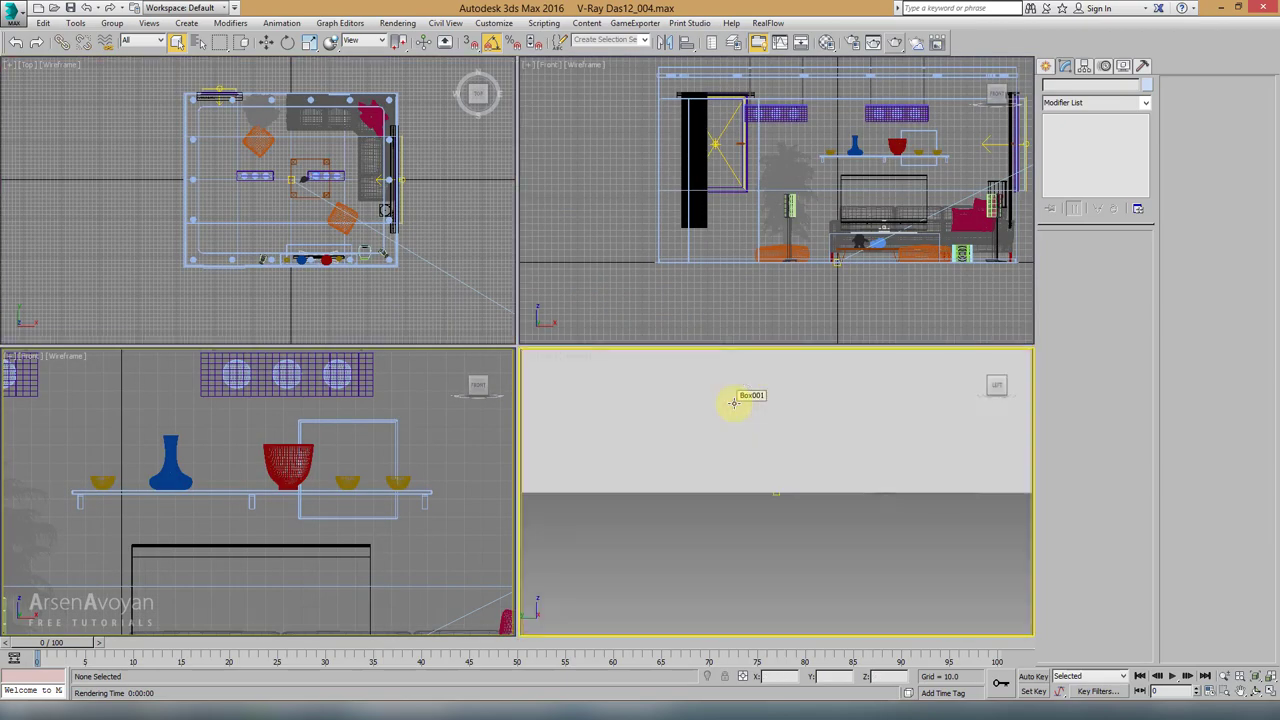
left_click(815, 530)
key("z")
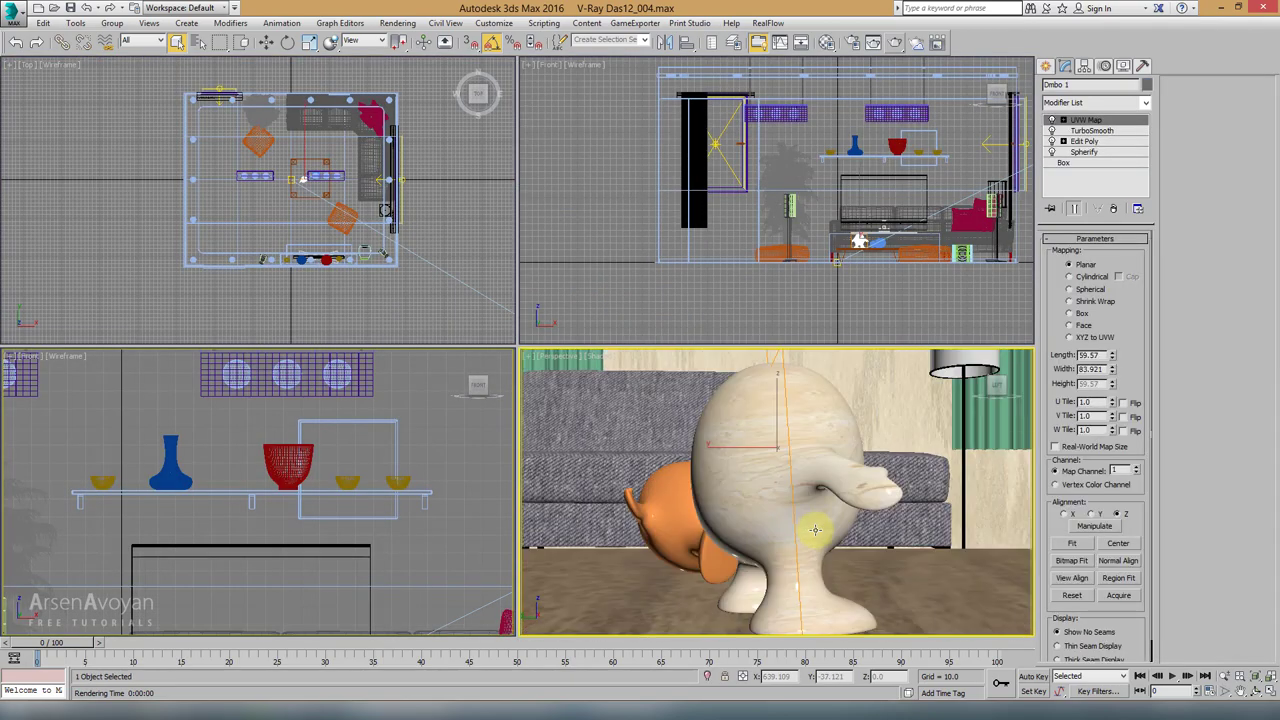
key("alt+w")
middle_click_drag(809, 486, 543, 209, "alt")
middle_click_drag(610, 299, 582, 279)
scroll(582, 279, "down", 3)
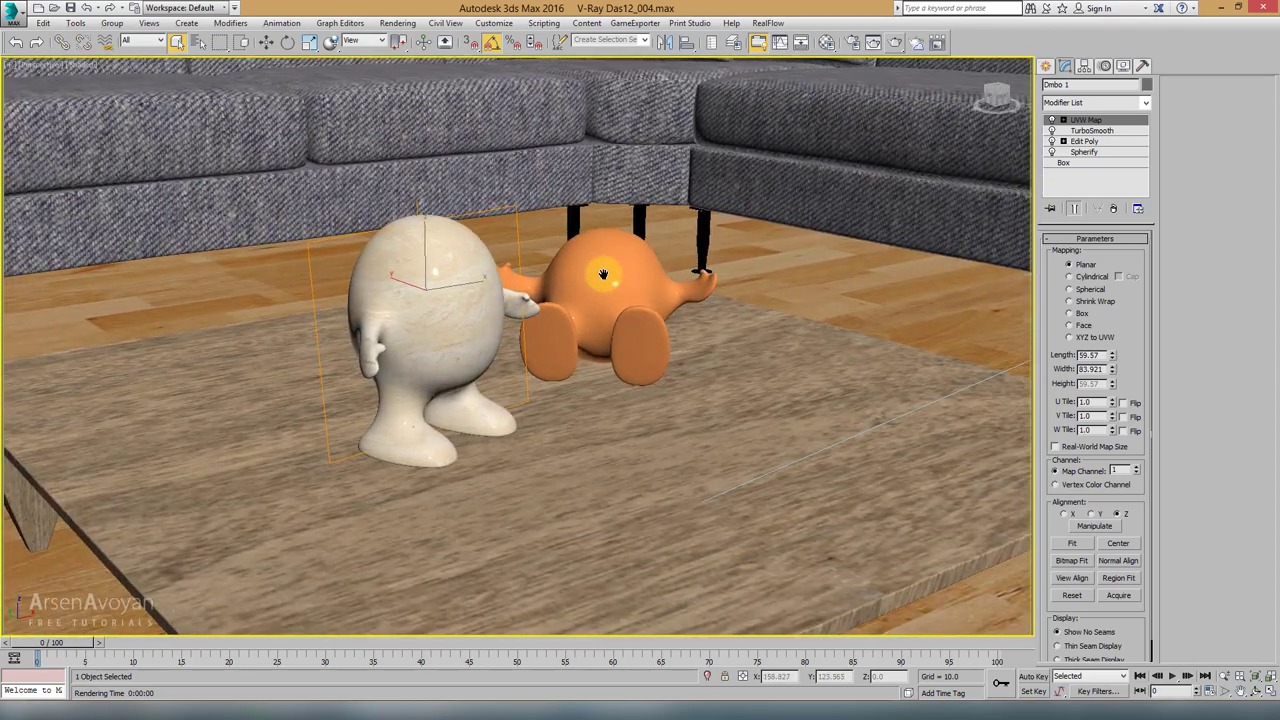
scroll(604, 397, "down", 5)
mouse_move(604, 397)
middle_mouse_down("alt")
mouse_move(609, 371)
mouse_move(586, 400)
mouse_move(604, 410)
middle_mouse_up("alt")
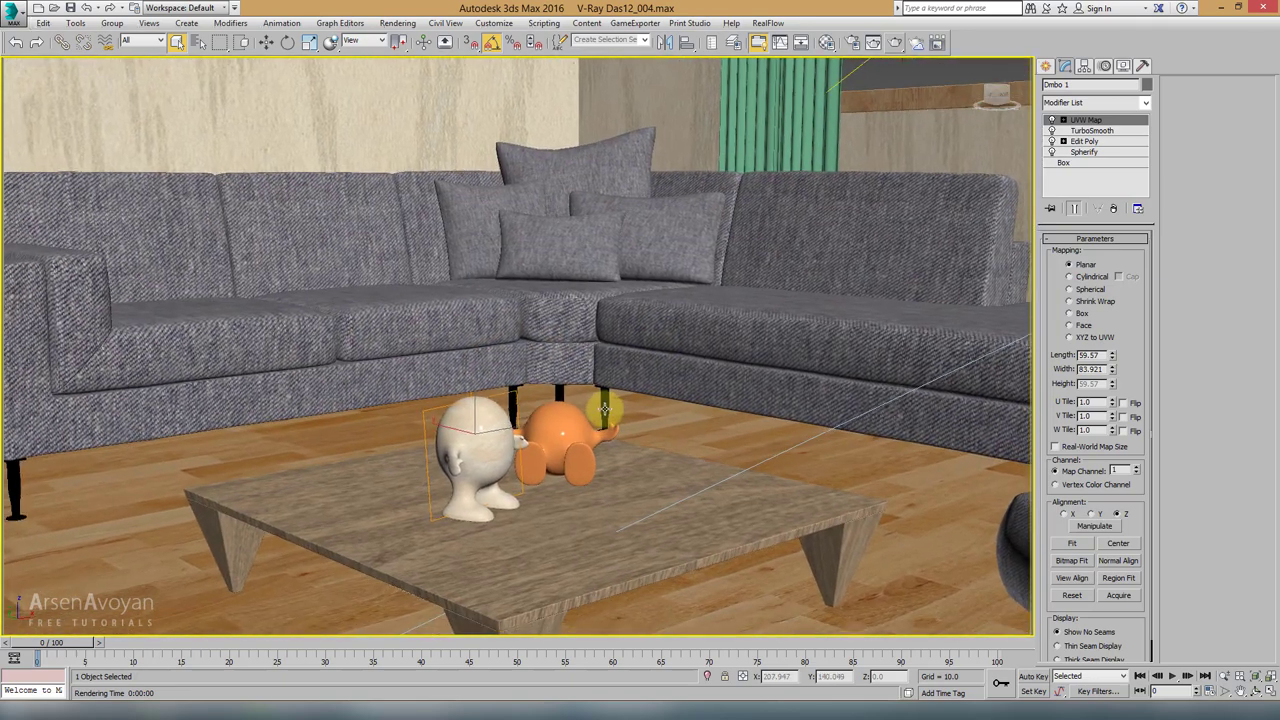
key("ctrl+c")
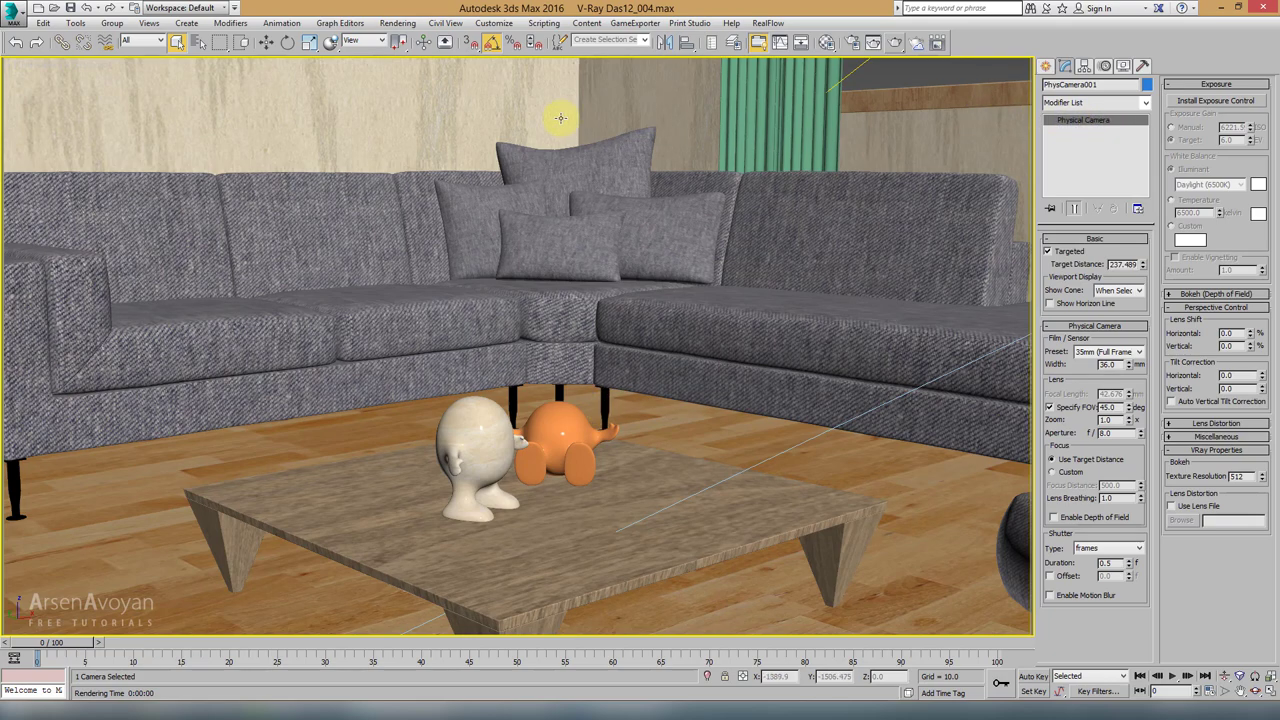
Step: Restrict the selection filter to Cameras
key("F3")
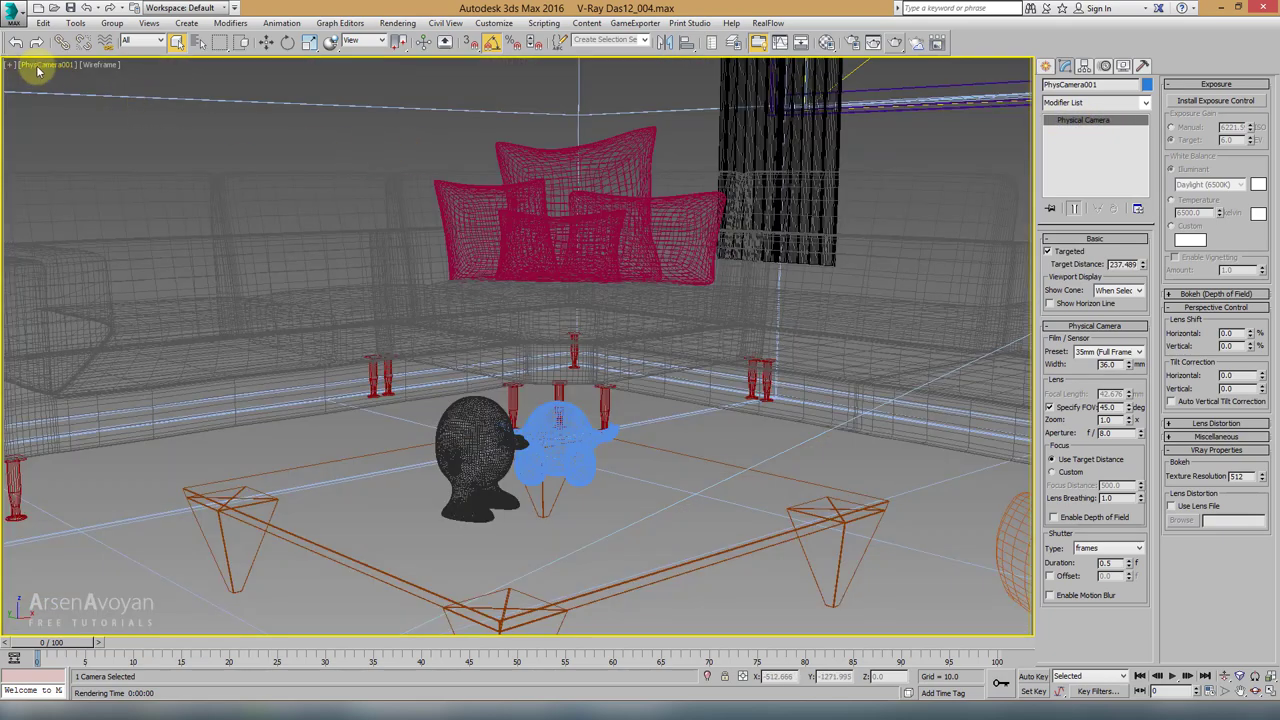
key("F3")
key("alt+w")
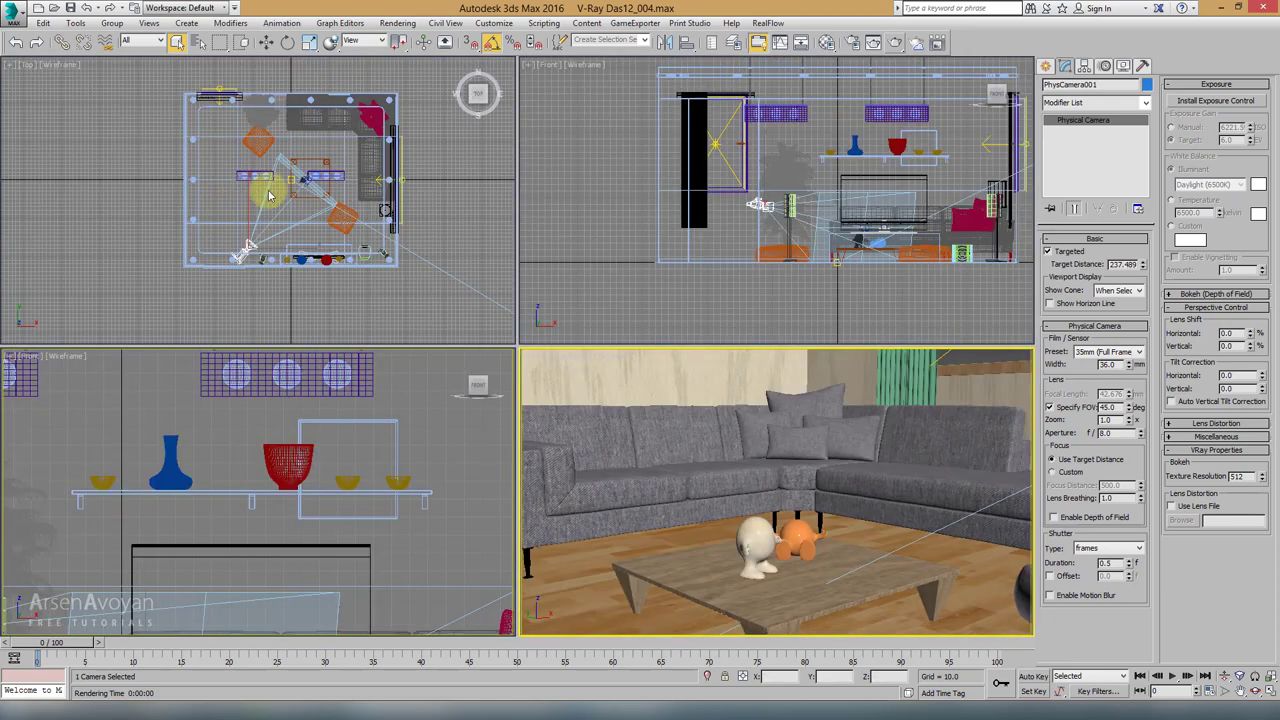
scroll(250, 180, "up", 4)
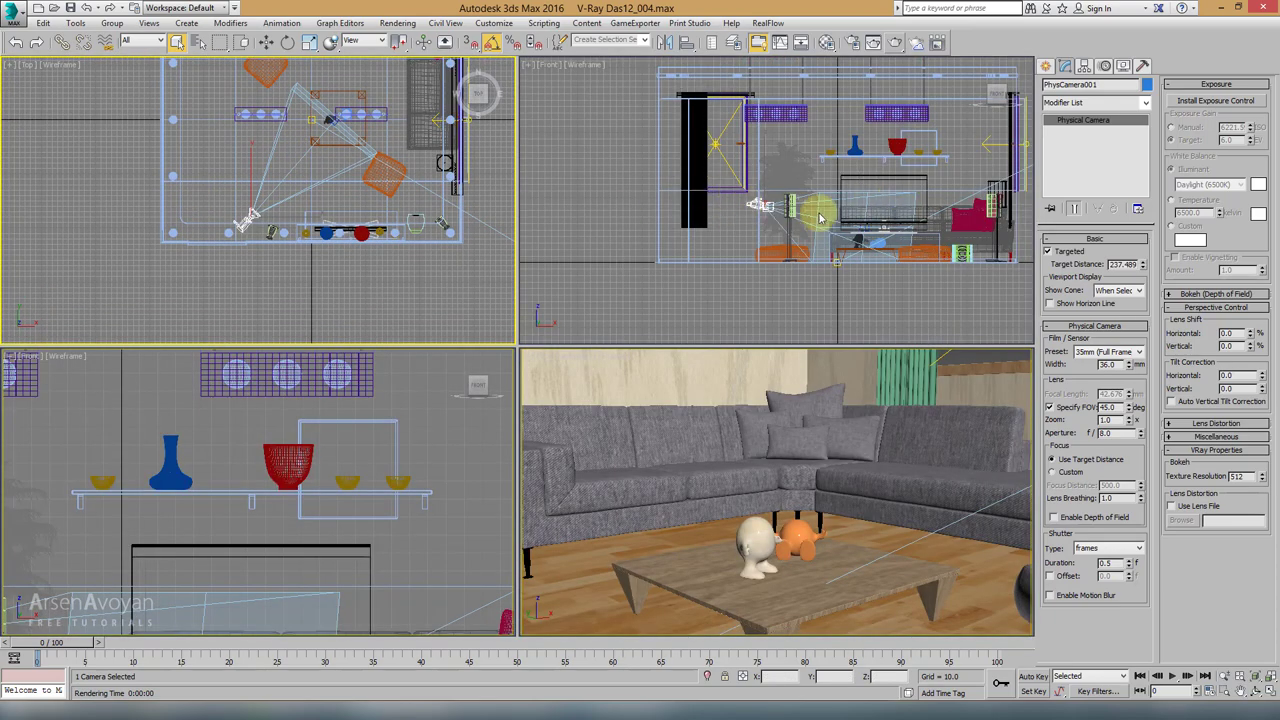
left_click(315, 205)
left_click(251, 215)
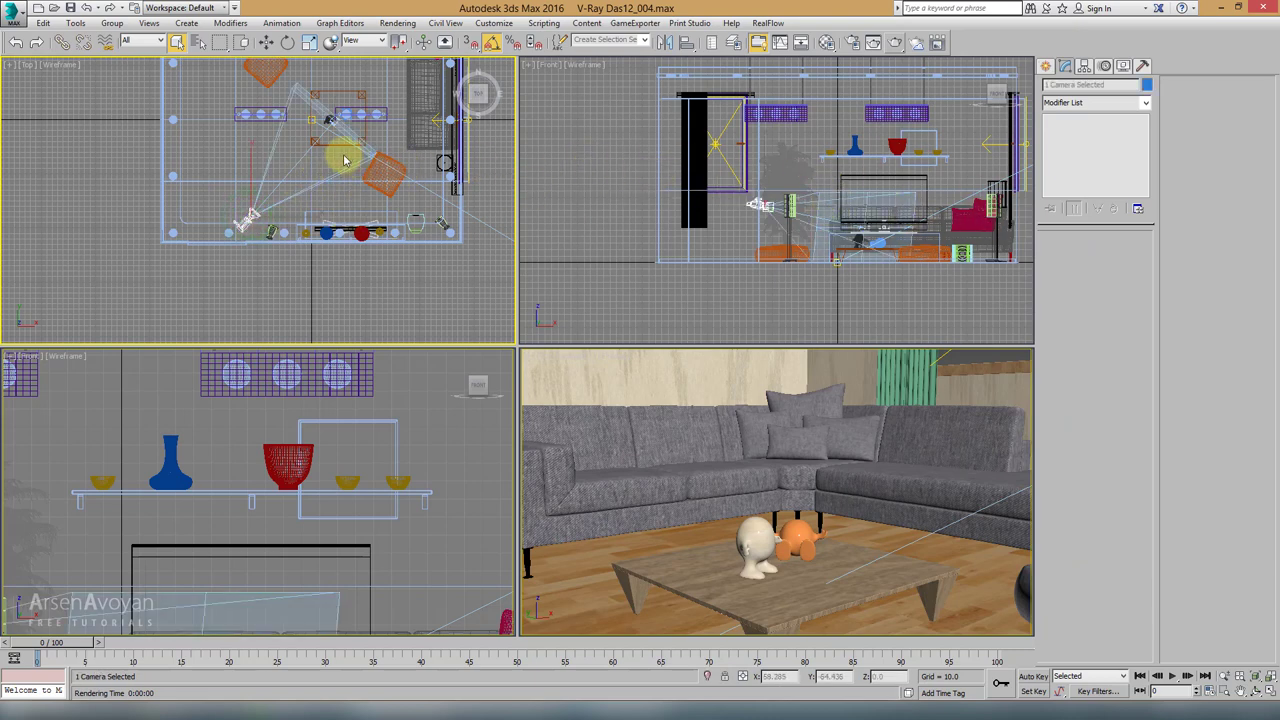
left_click(142, 42)
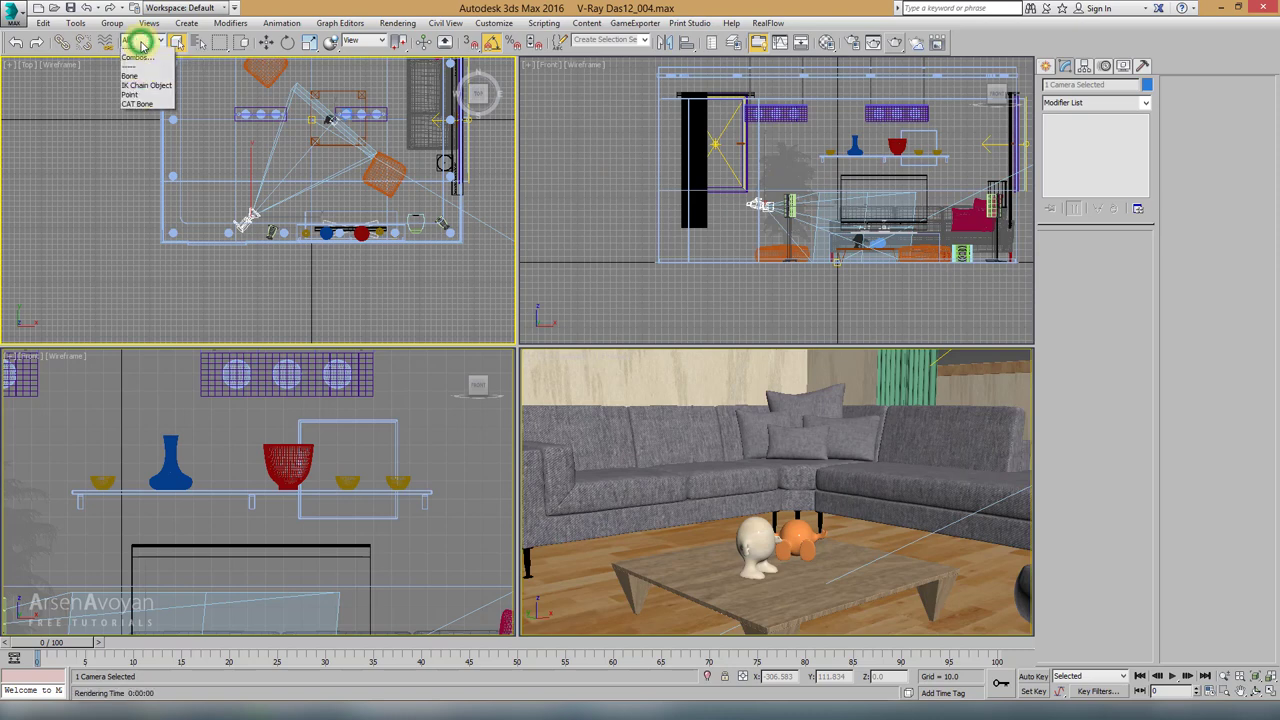
left_click(143, 90)
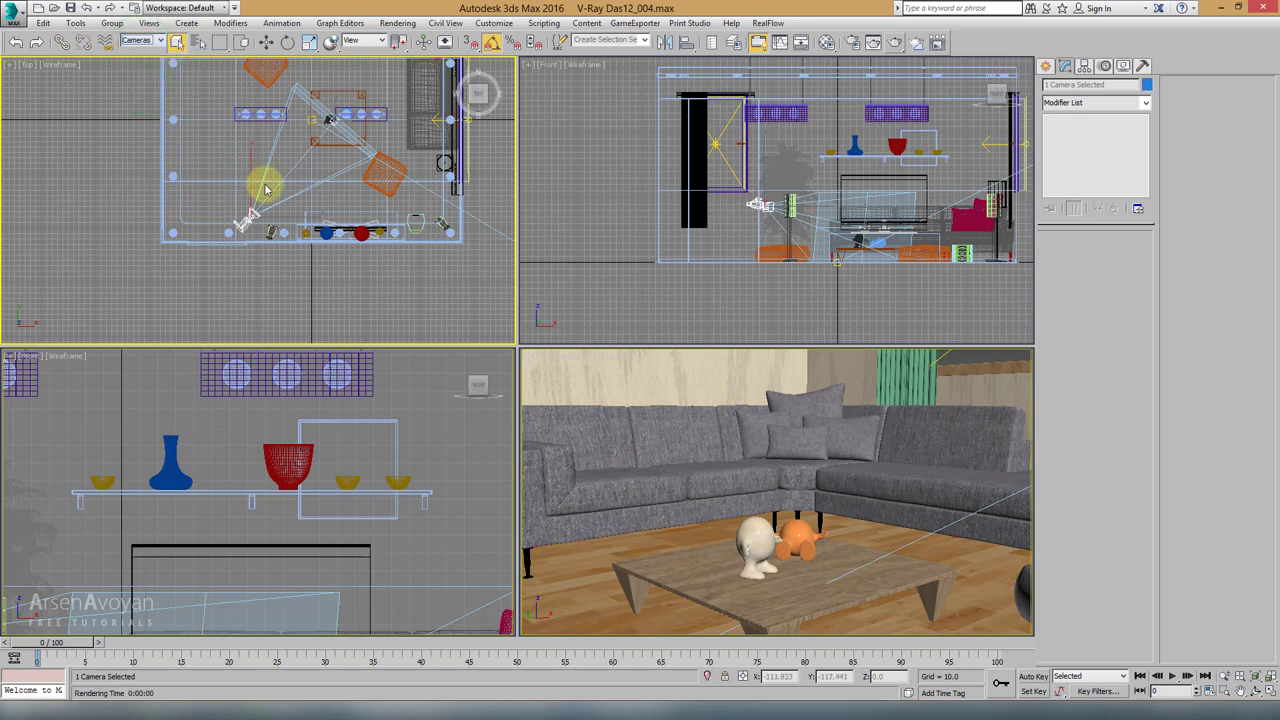
Step: Move the new physical camera farther back and higher in the front view, over the dark curtain beside the window
left_click(237, 140)
mouse_move(187, 105)
left_mouse_down()
mouse_move(125, 180)
mouse_move(123, 163)
mouse_move(187, 110)
left_mouse_up()
left_click_drag(699, 123, 749, 220)
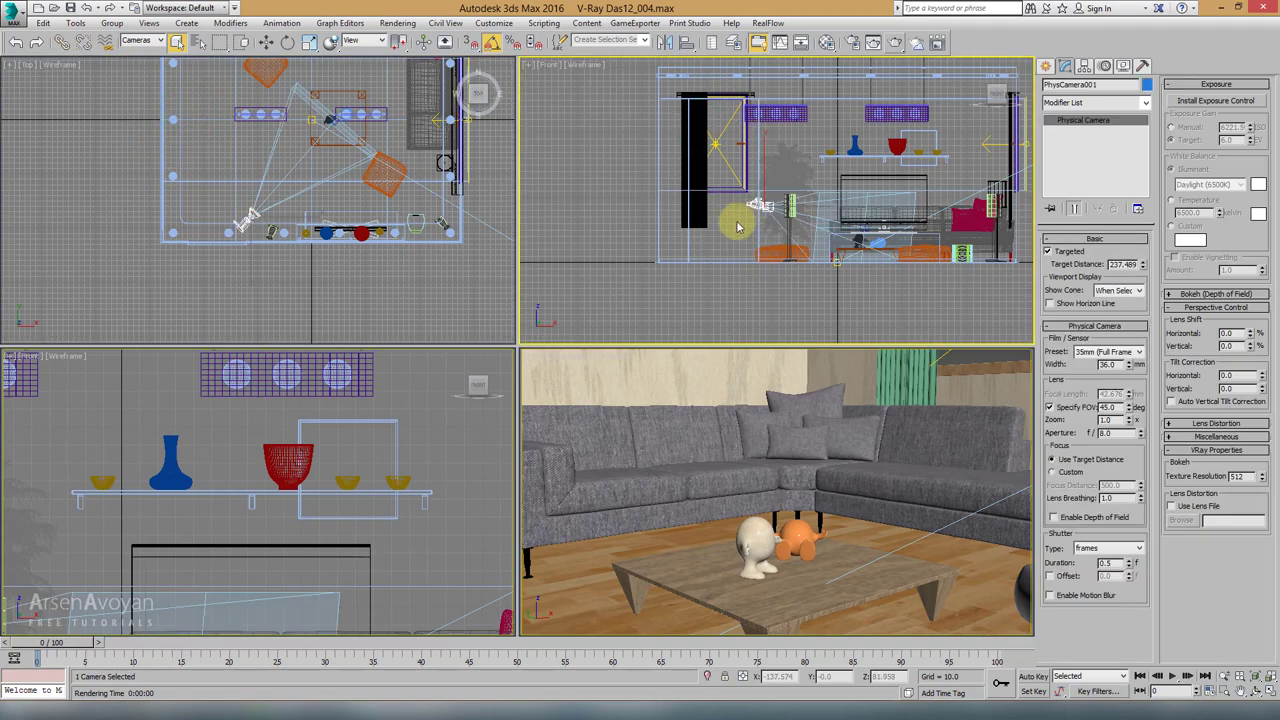
left_click(766, 220)
left_click(865, 230)
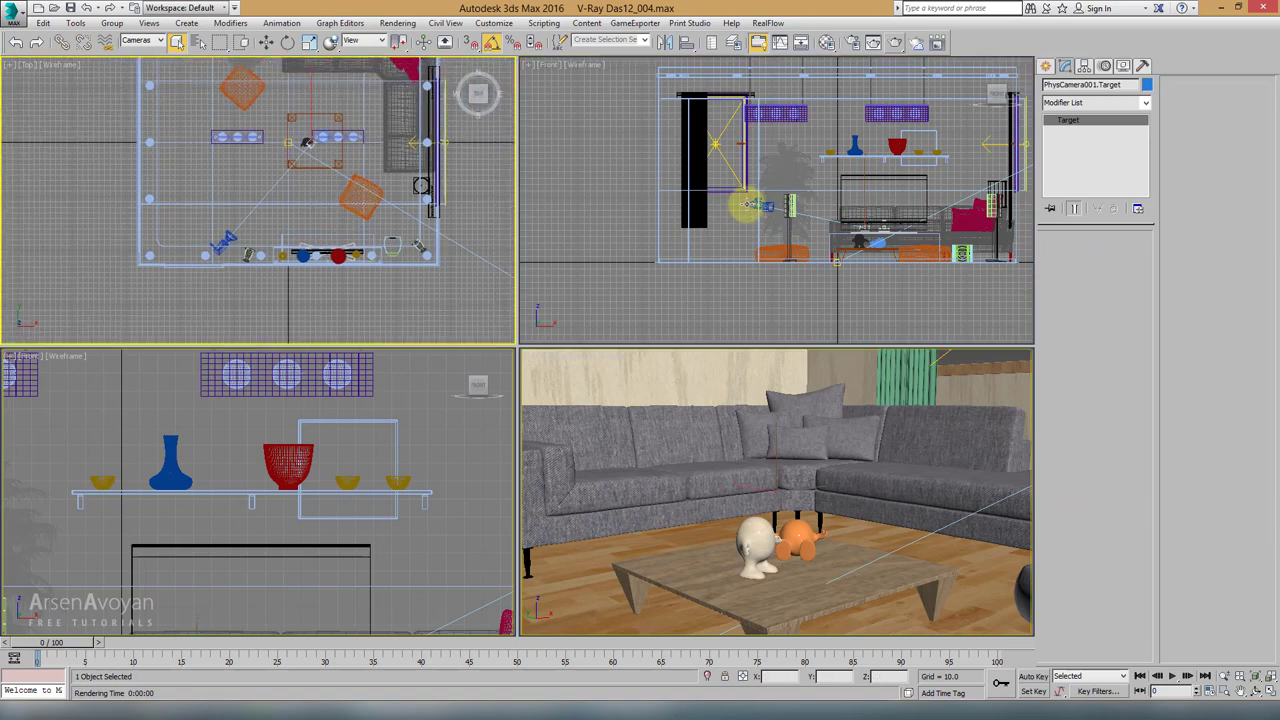
key("alt+w")
scroll(591, 234, "up", 6)
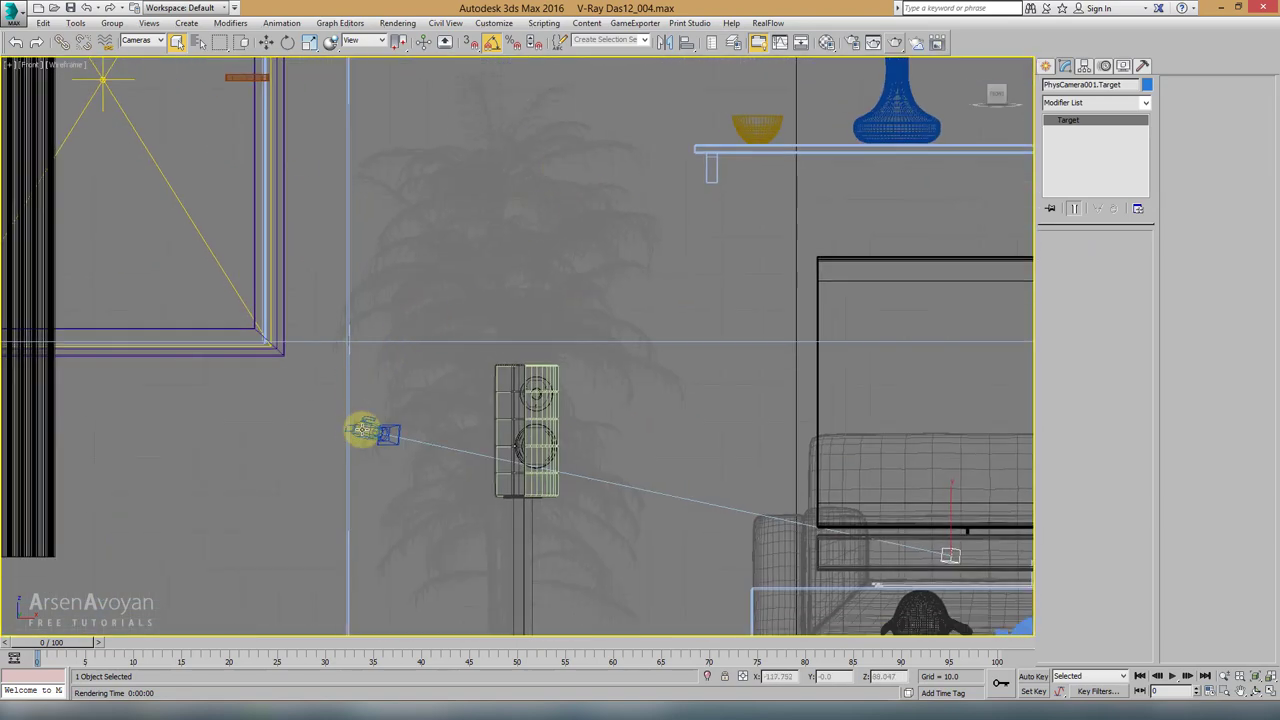
left_click(370, 430)
scroll(370, 430, "down", 5)
middle_click_drag(410, 412, 430, 338)
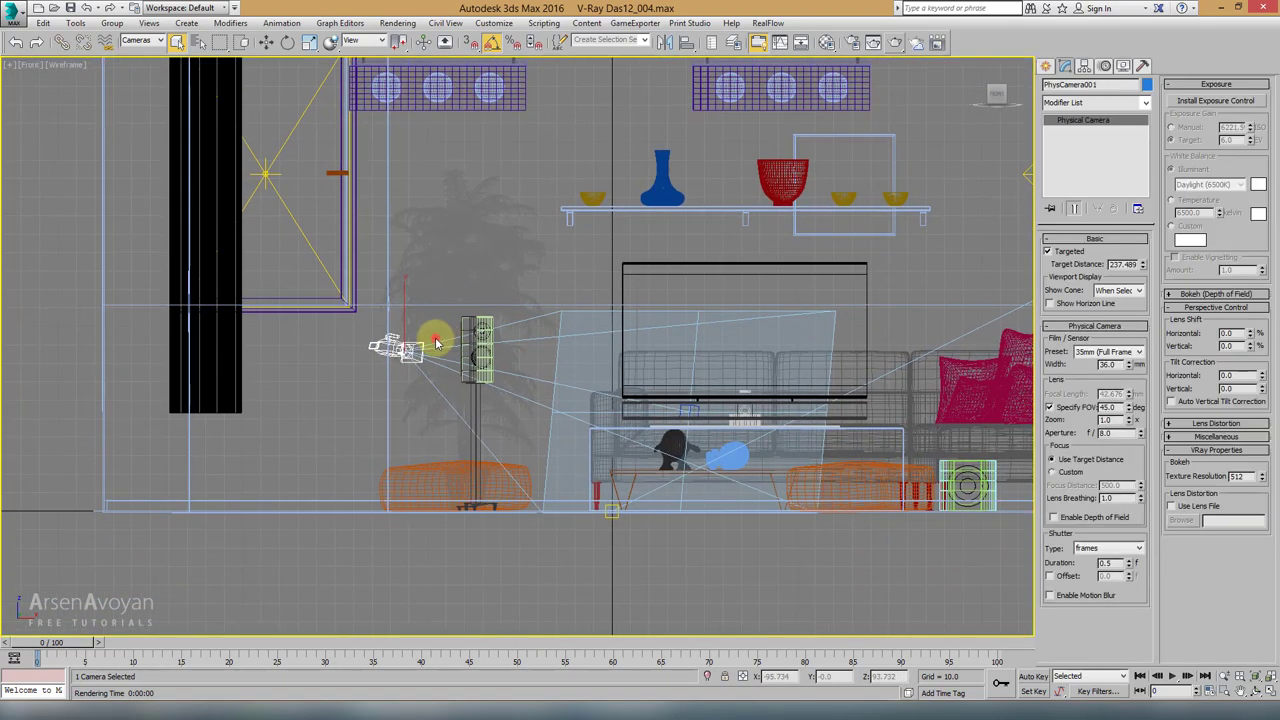
right_click(430, 338)
left_click(450, 353)
left_click_drag(400, 340, 232, 300)
Step: Move the camera target onto the seated figure on the coffee table, at about X 62.7, Y 12.3, Z 33.2
left_click(688, 408)
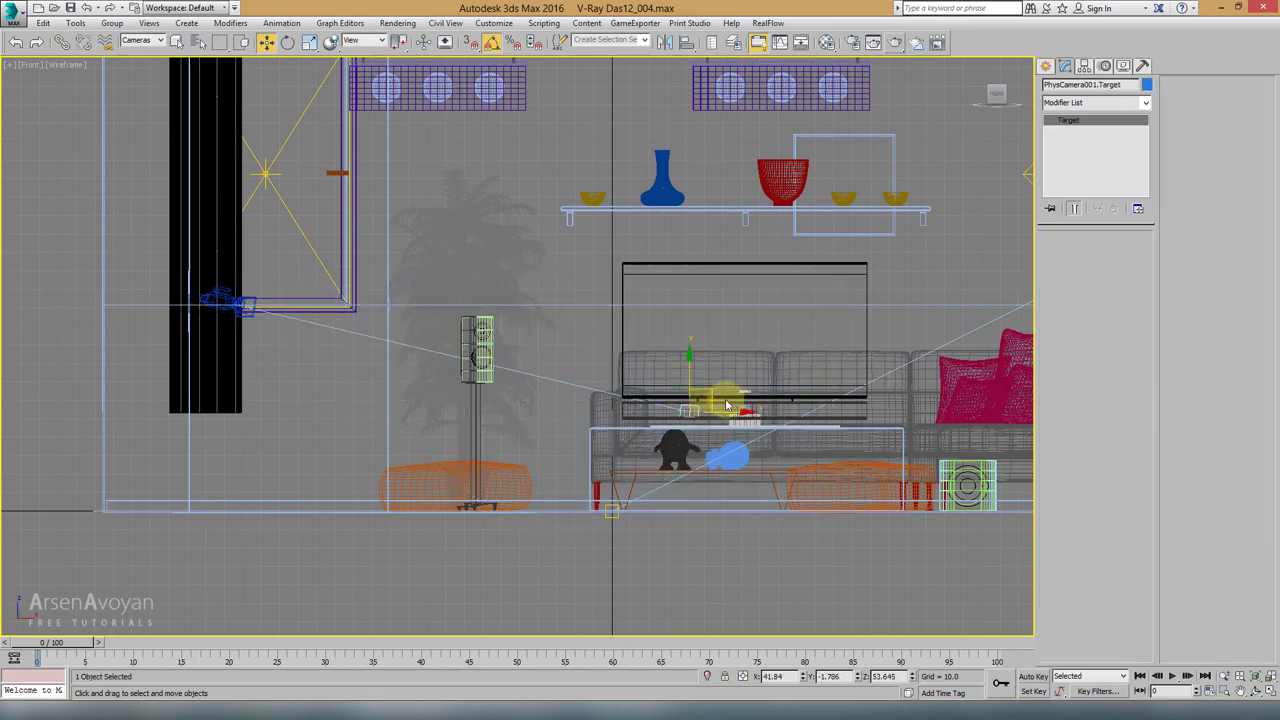
left_click_drag(712, 395, 737, 434)
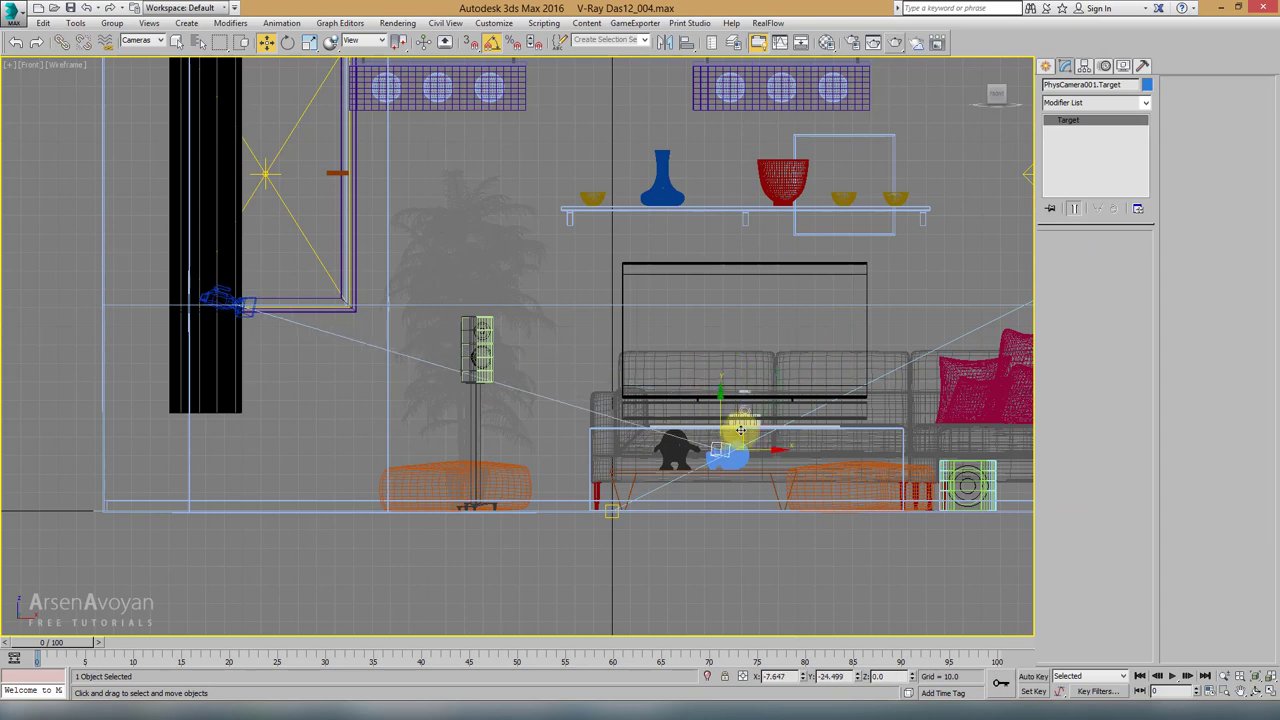
key("alt+w")
left_click(338, 287)
scroll(305, 188, "up", 3)
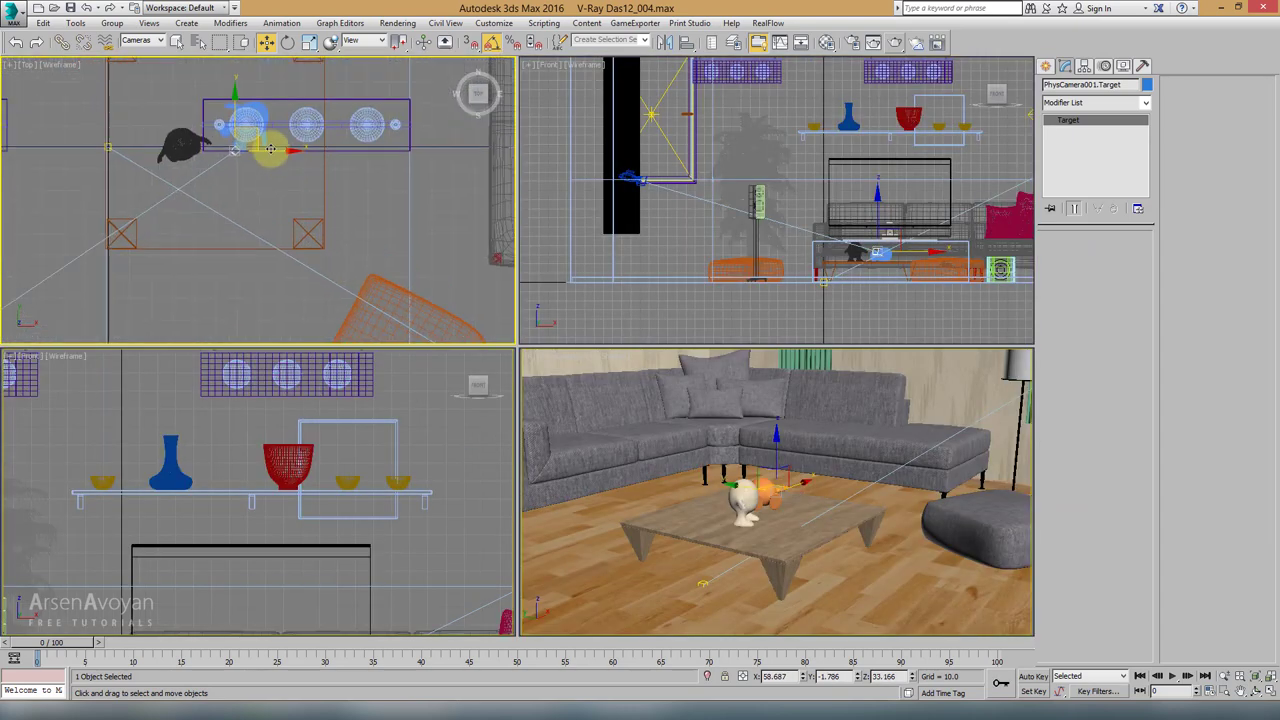
left_click_drag(256, 138, 264, 106)
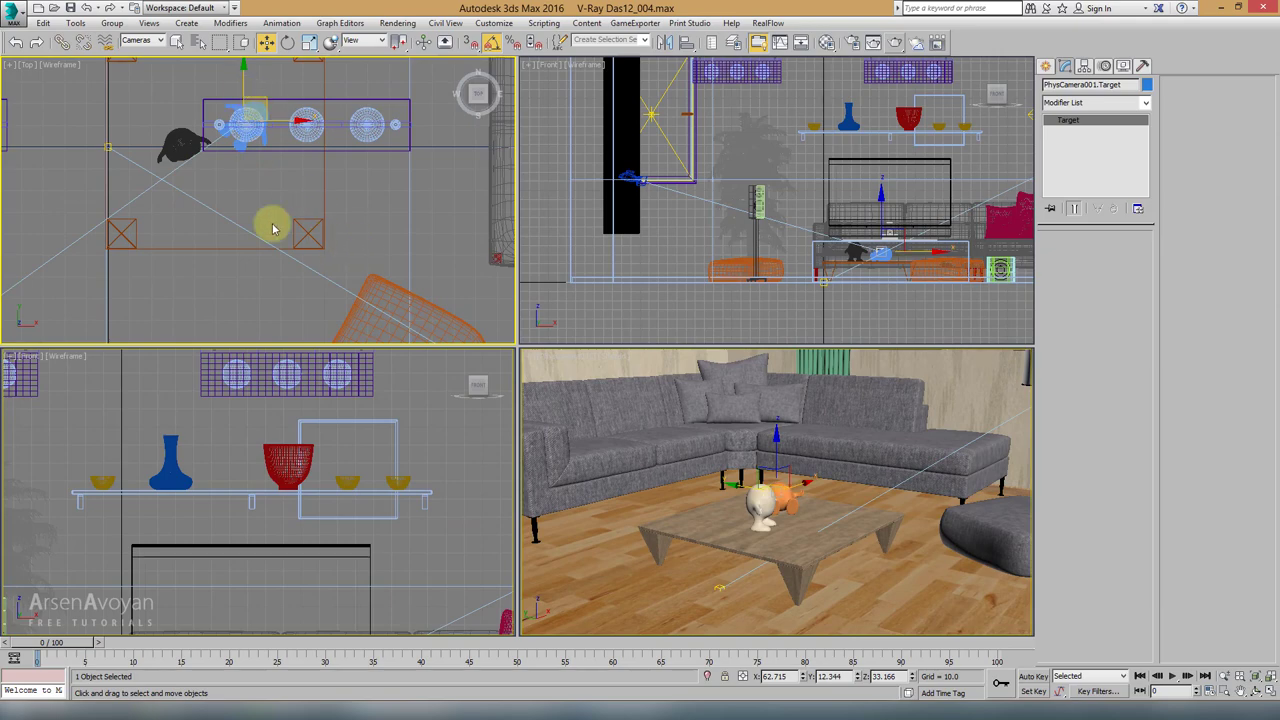
Step: Shift the camera in the top and front views to about X -196, Y -161, Z 110
scroll(273, 215, "down", 5)
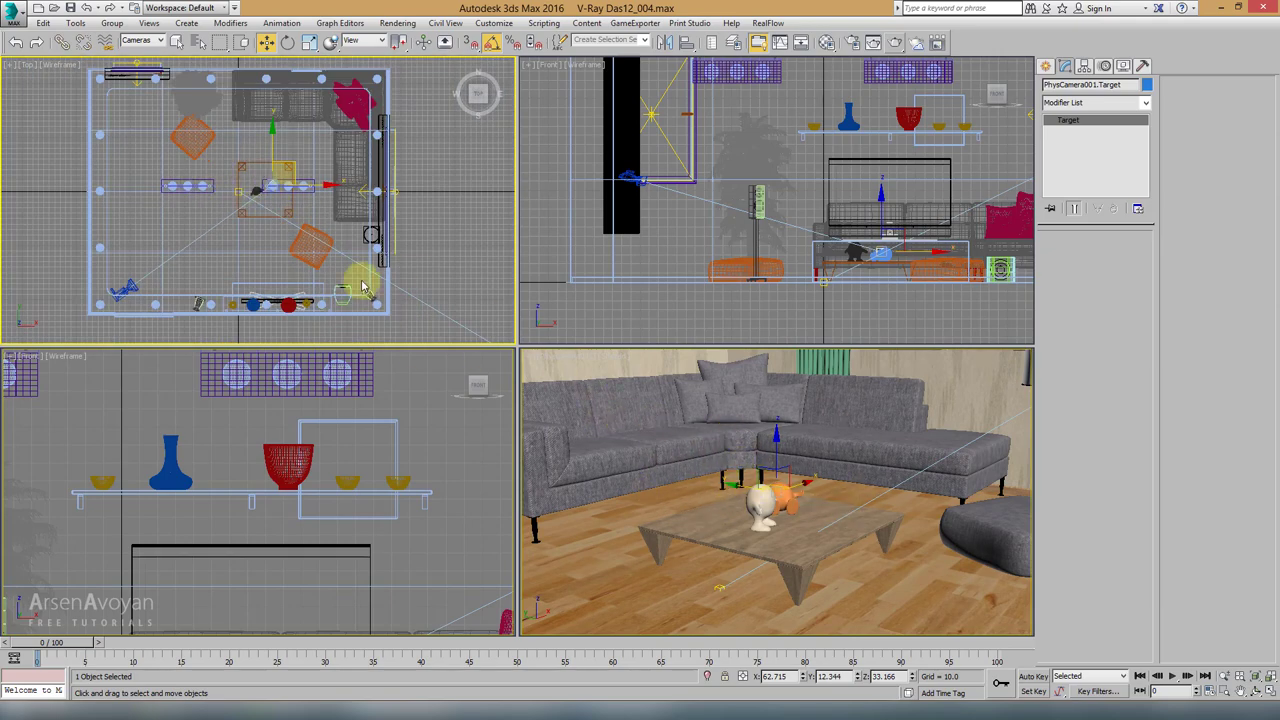
scroll(251, 212, "up", 4)
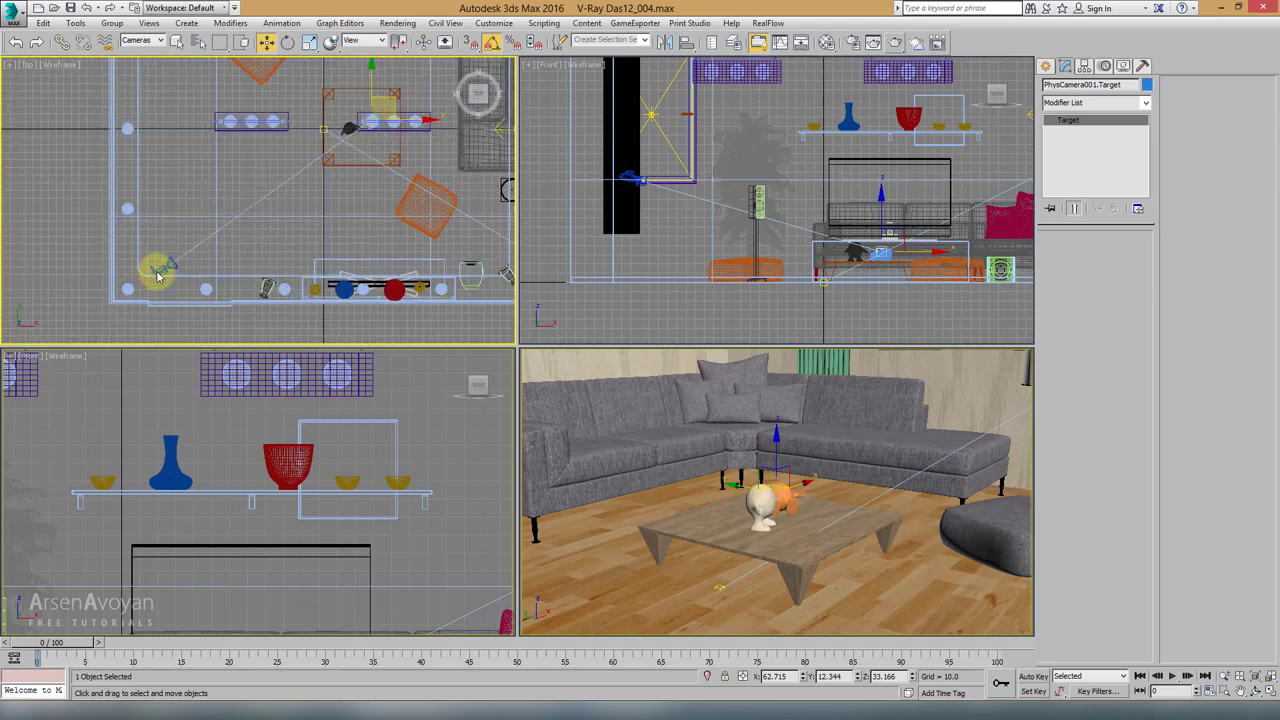
mouse_move(158, 268)
left_mouse_down()
mouse_move(423, 250)
mouse_move(214, 223)
mouse_move(166, 120)
mouse_move(137, 214)
mouse_move(170, 250)
left_mouse_up()
middle_click_drag(738, 202, 753, 214)
mouse_move(658, 162)
left_mouse_down()
mouse_move(650, 140)
mouse_move(652, 163)
left_mouse_up()
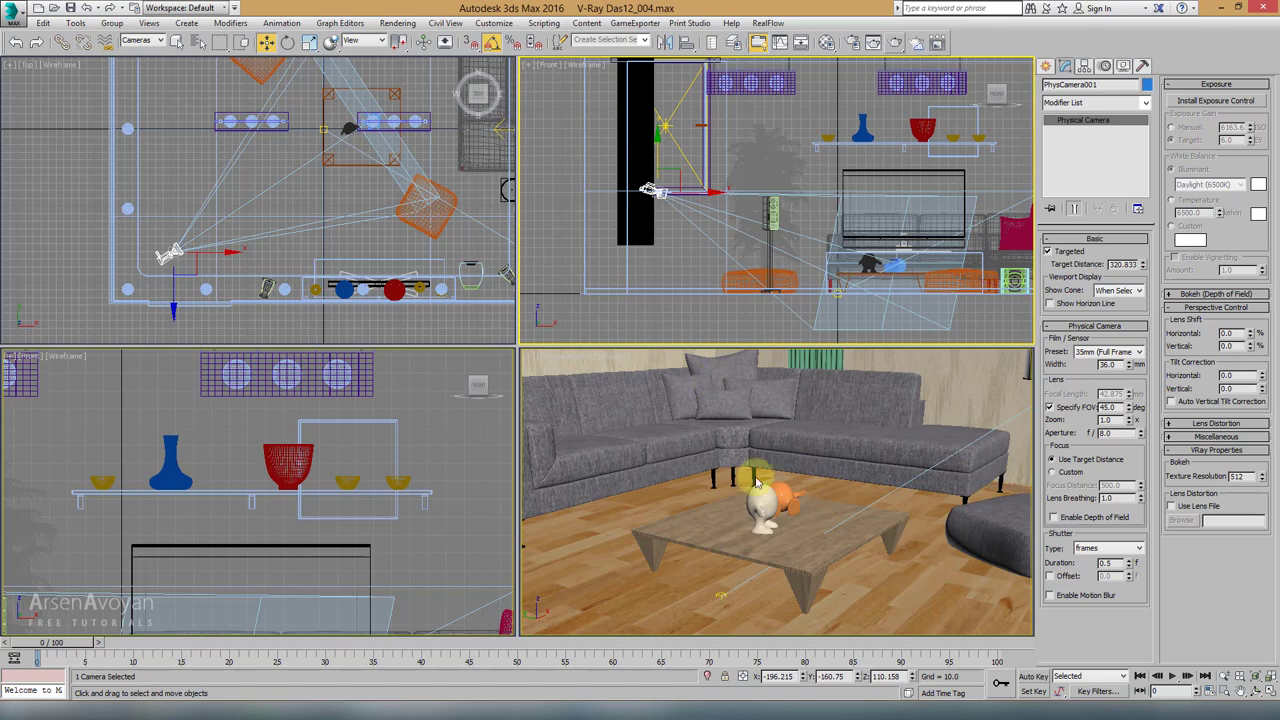
Step: Raise the camera target above the TV and set the Z position of both the target and the camera to 140
scroll(388, 130, "up", 2)
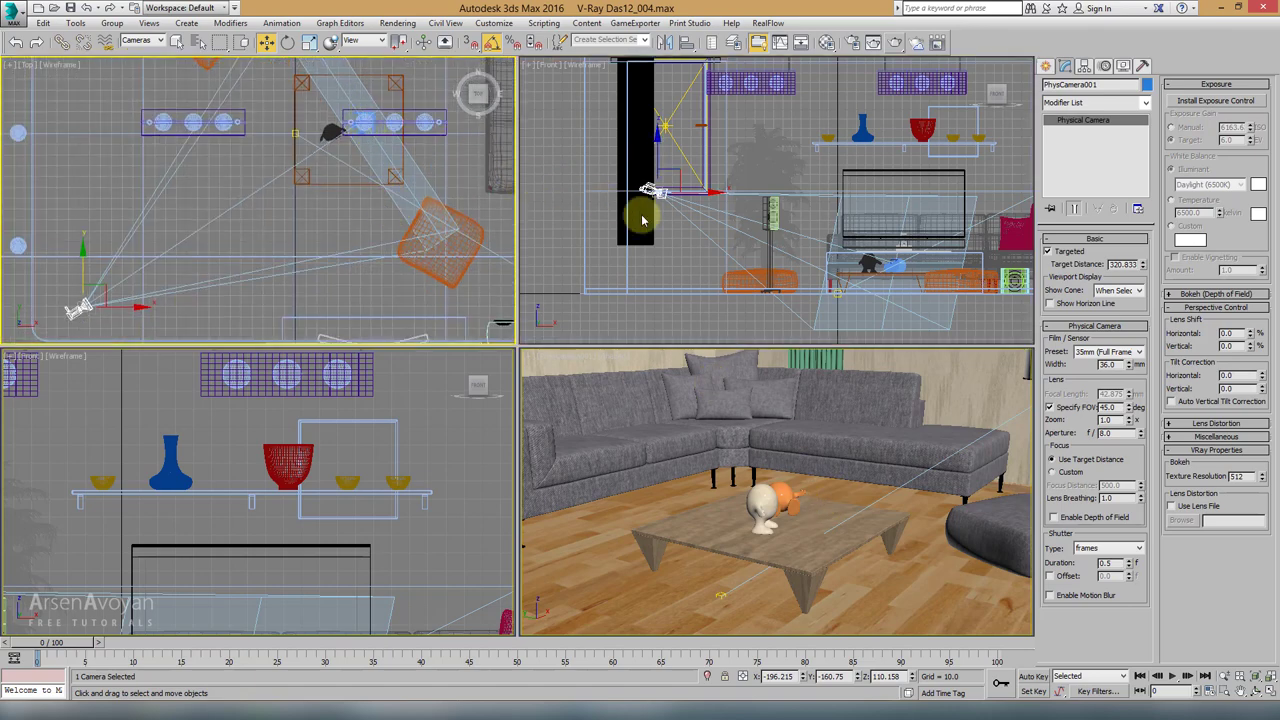
middle_click_drag(694, 234, 748, 222)
key("alt+w")
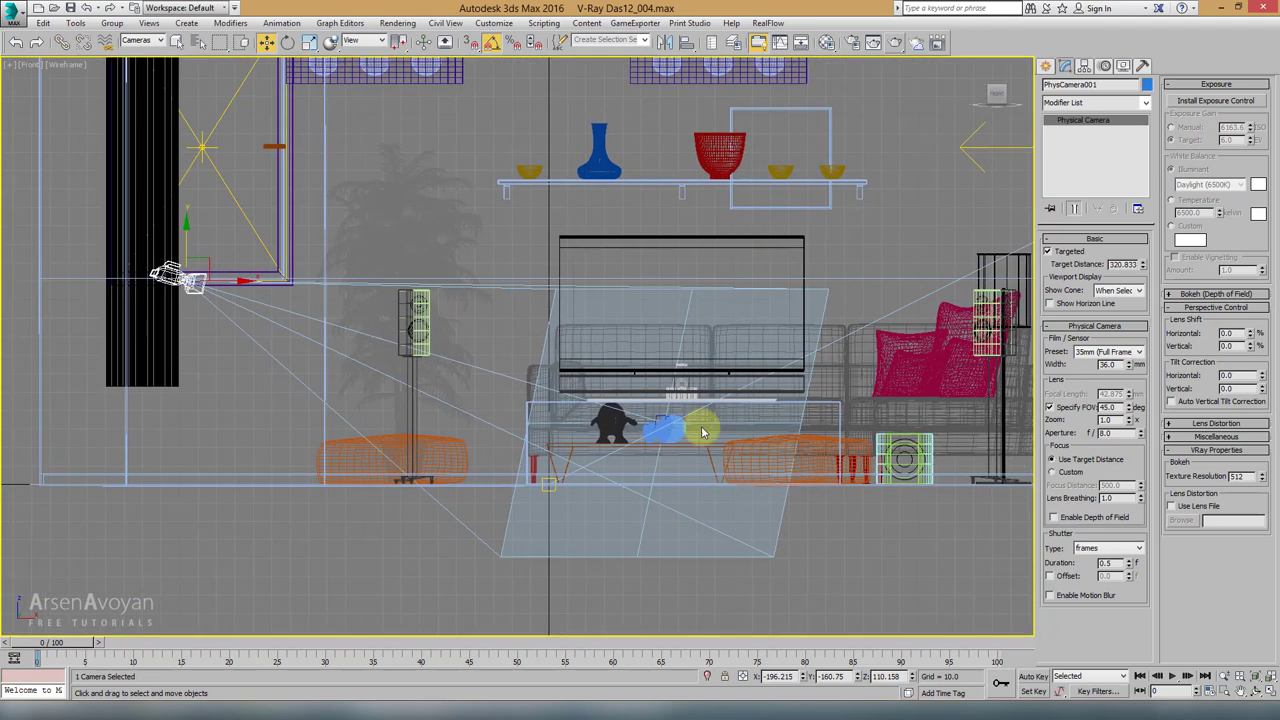
left_click(663, 420)
left_click_drag(665, 396, 667, 195)
scroll(667, 195, "down", 5)
left_click_drag(667, 265, 666, 255)
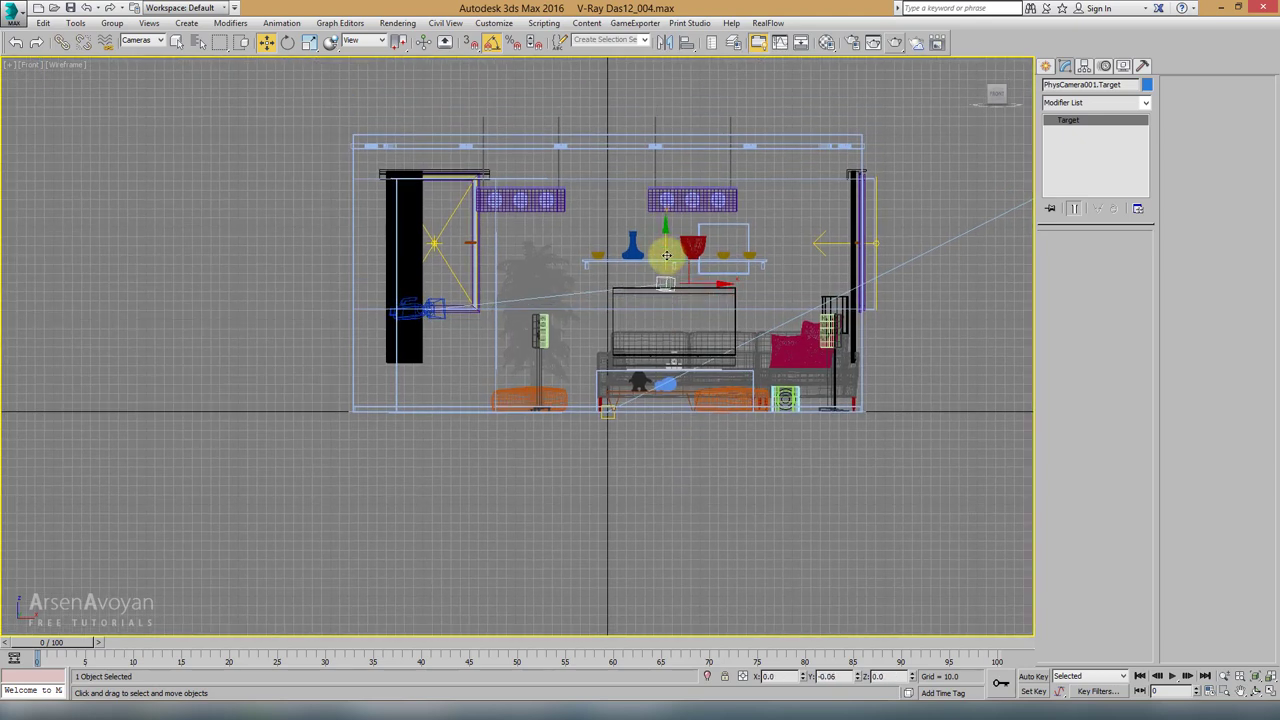
key("alt+w")
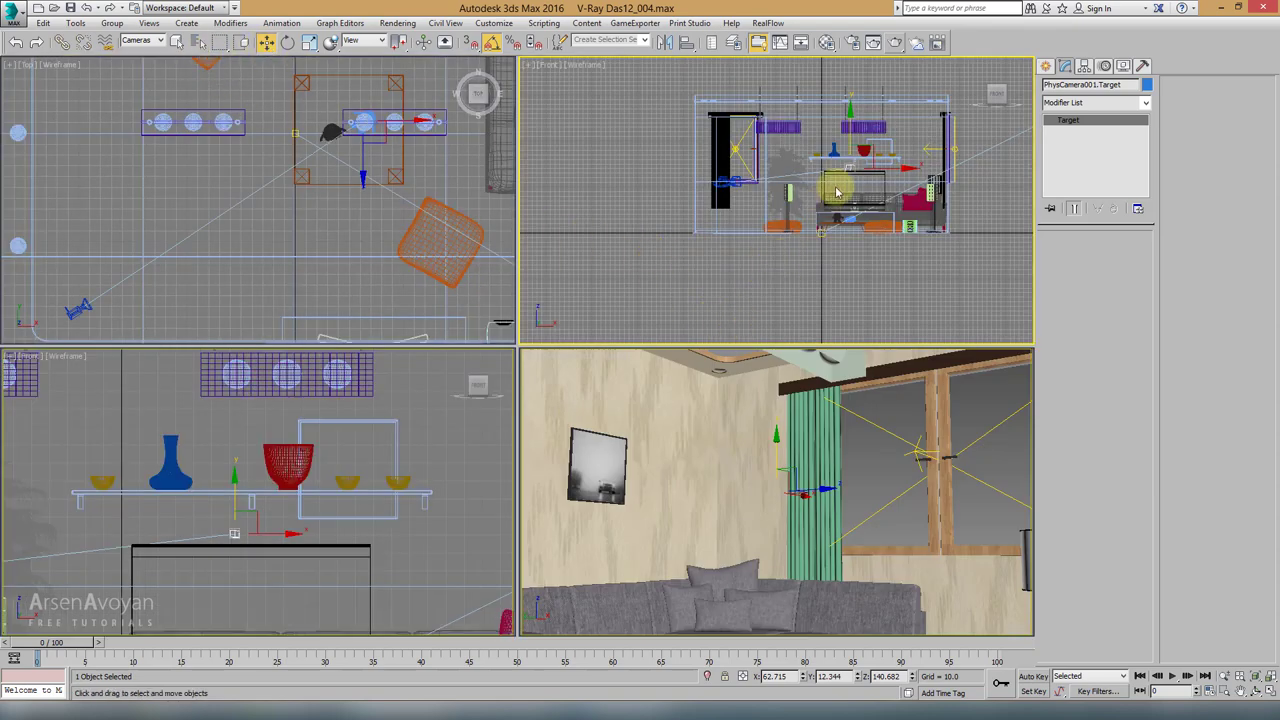
left_click(905, 676)
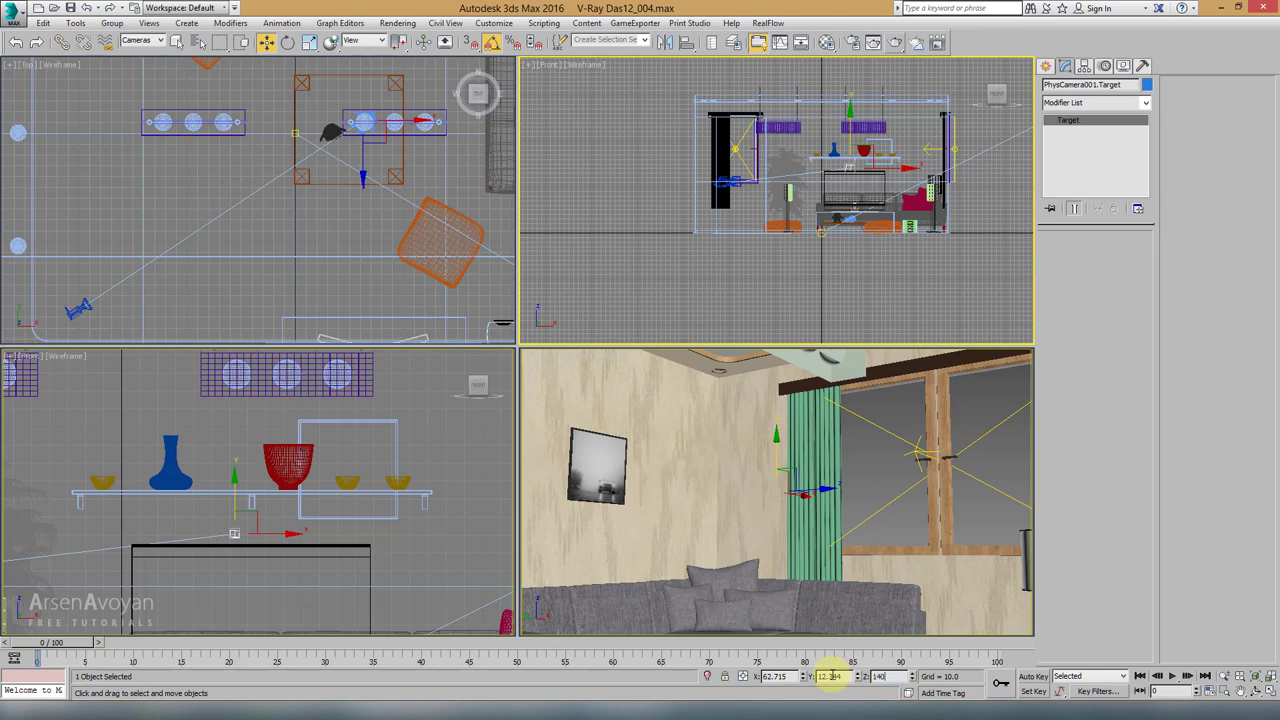
left_click(726, 182)
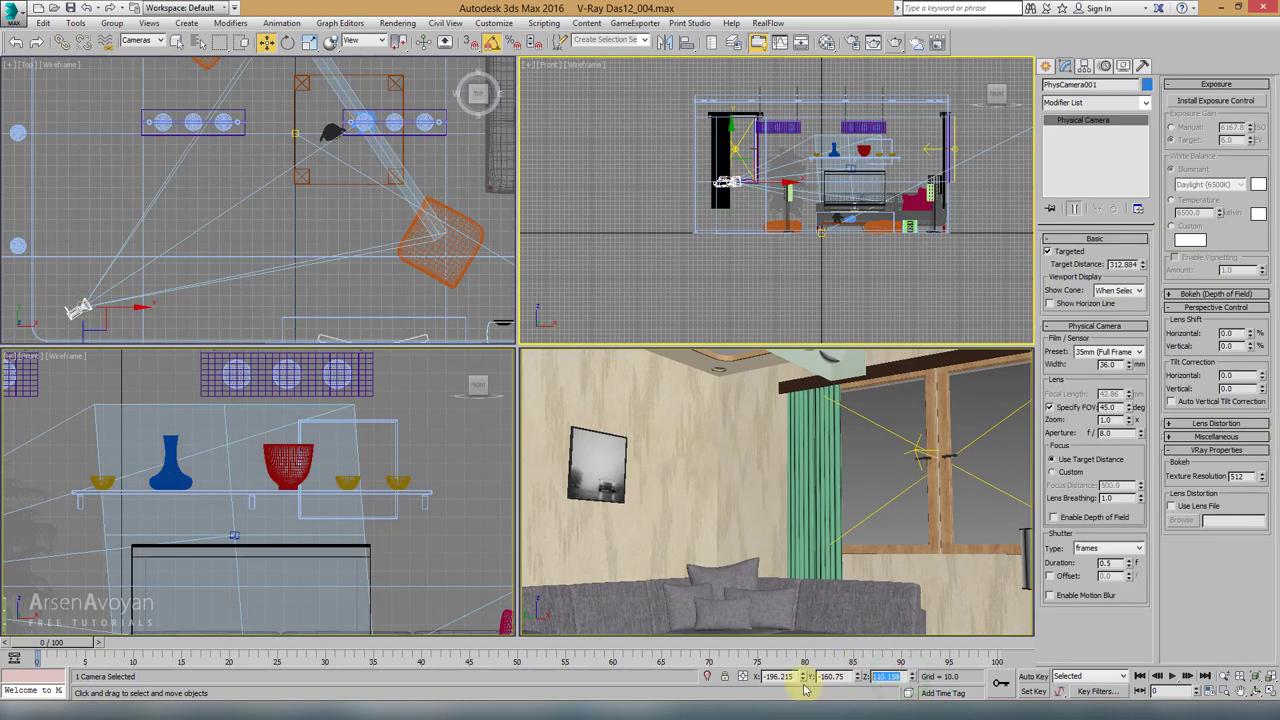
type("140")
key("Return")
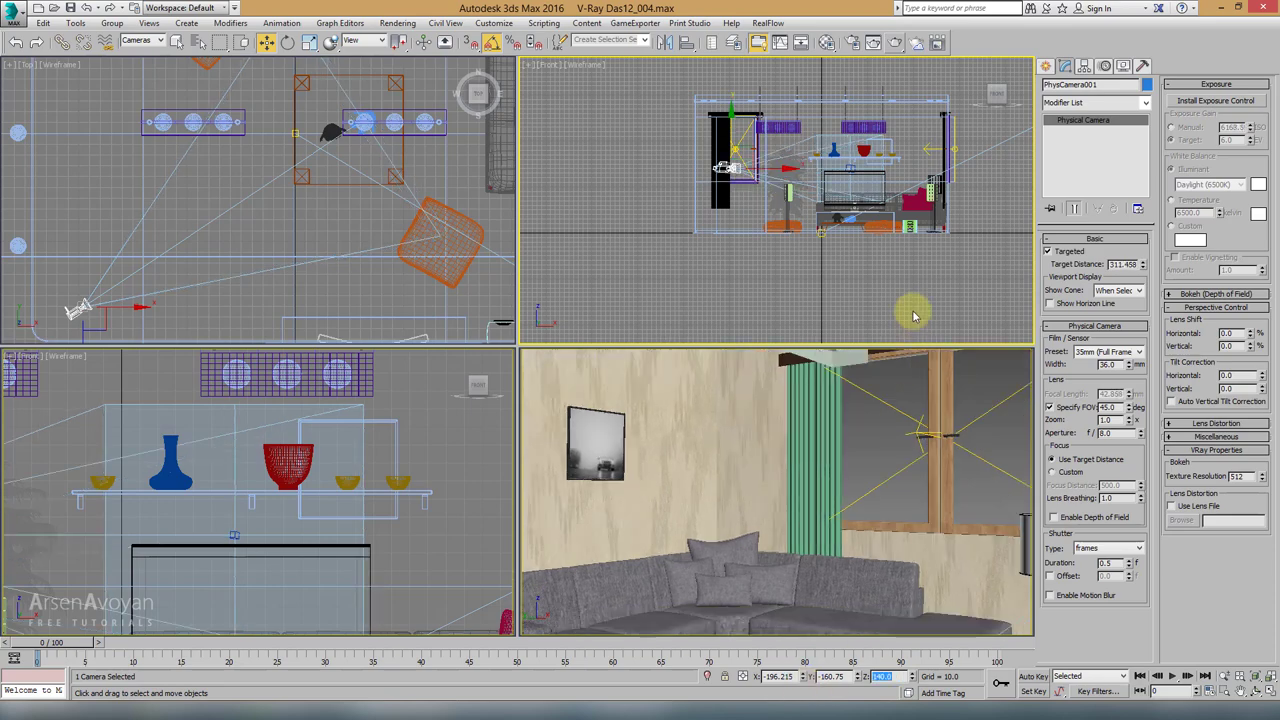
Step: Select the camera together with its target and lower both in the front view to a Z height of about 94
key("alt+w")
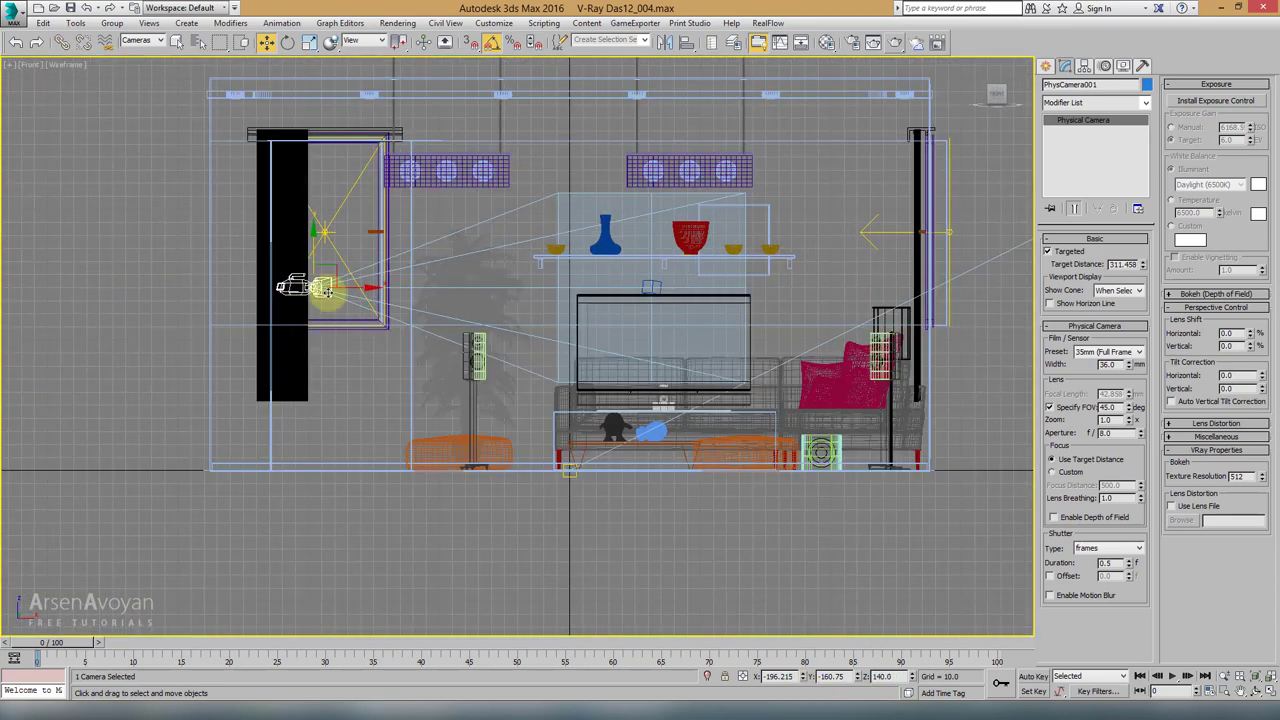
middle_click_drag(543, 286, 534, 295)
scroll(534, 295, "up", 2)
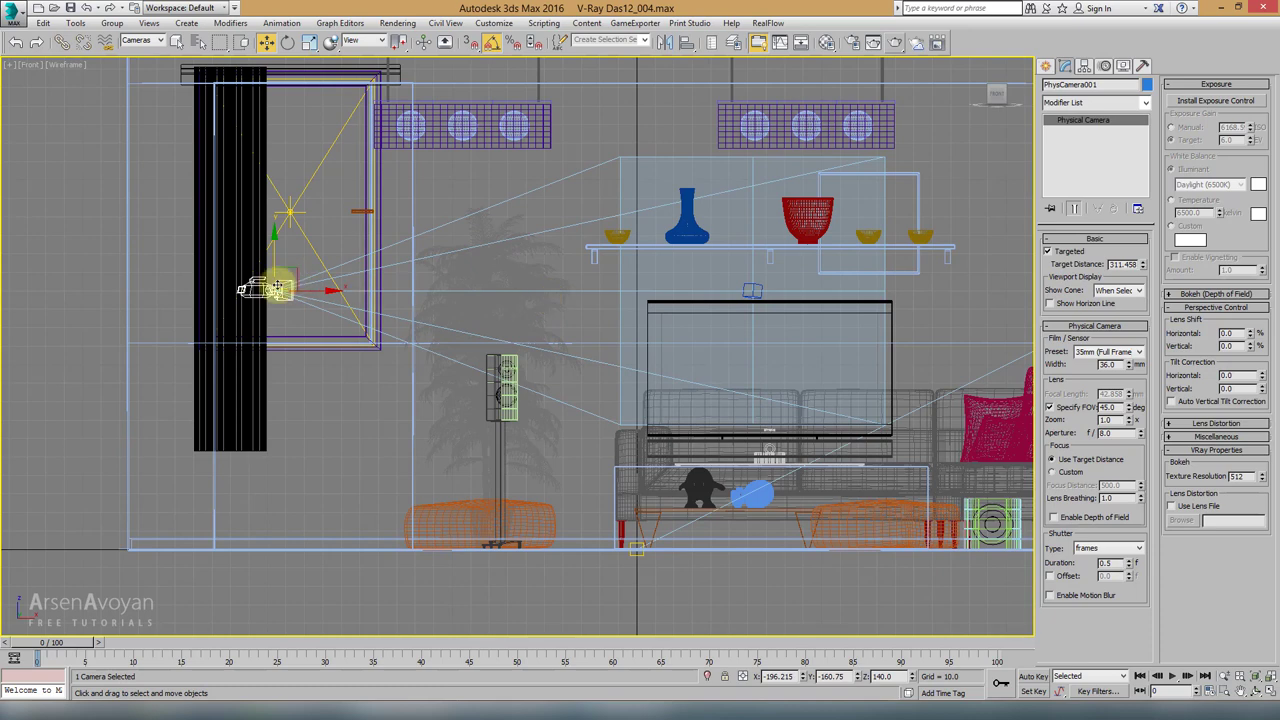
left_click(542, 290)
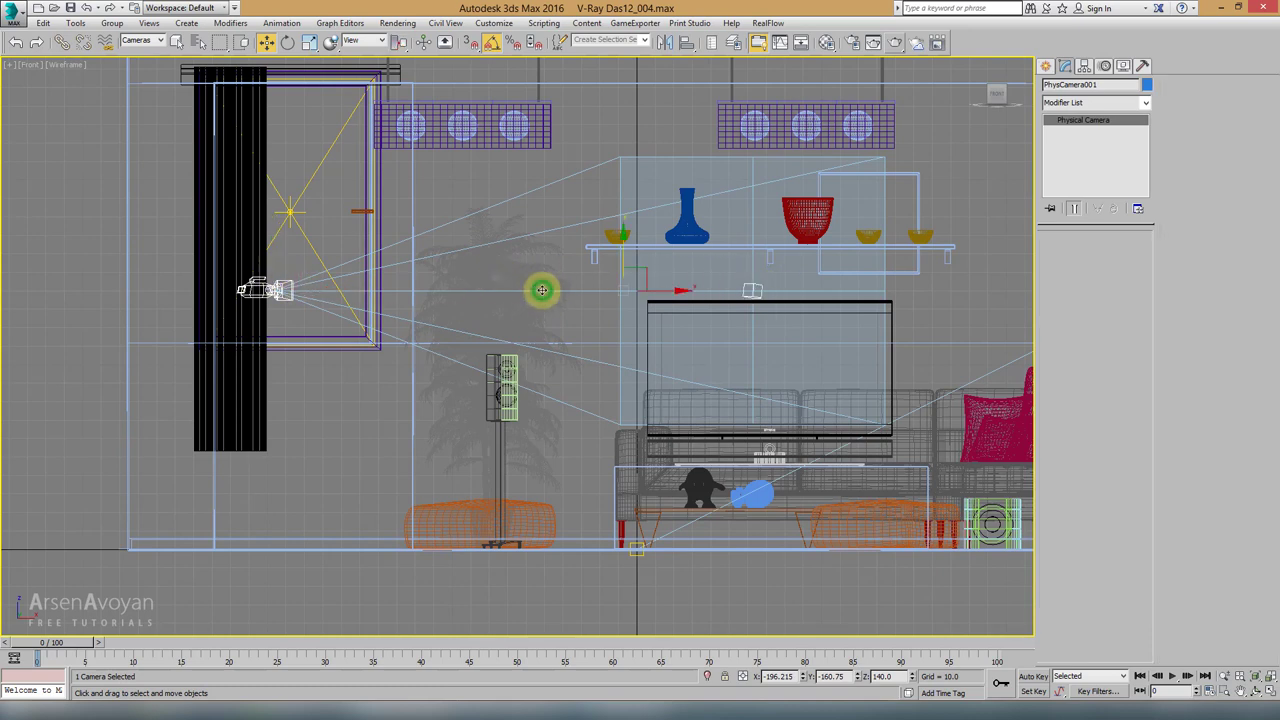
left_click(541, 290)
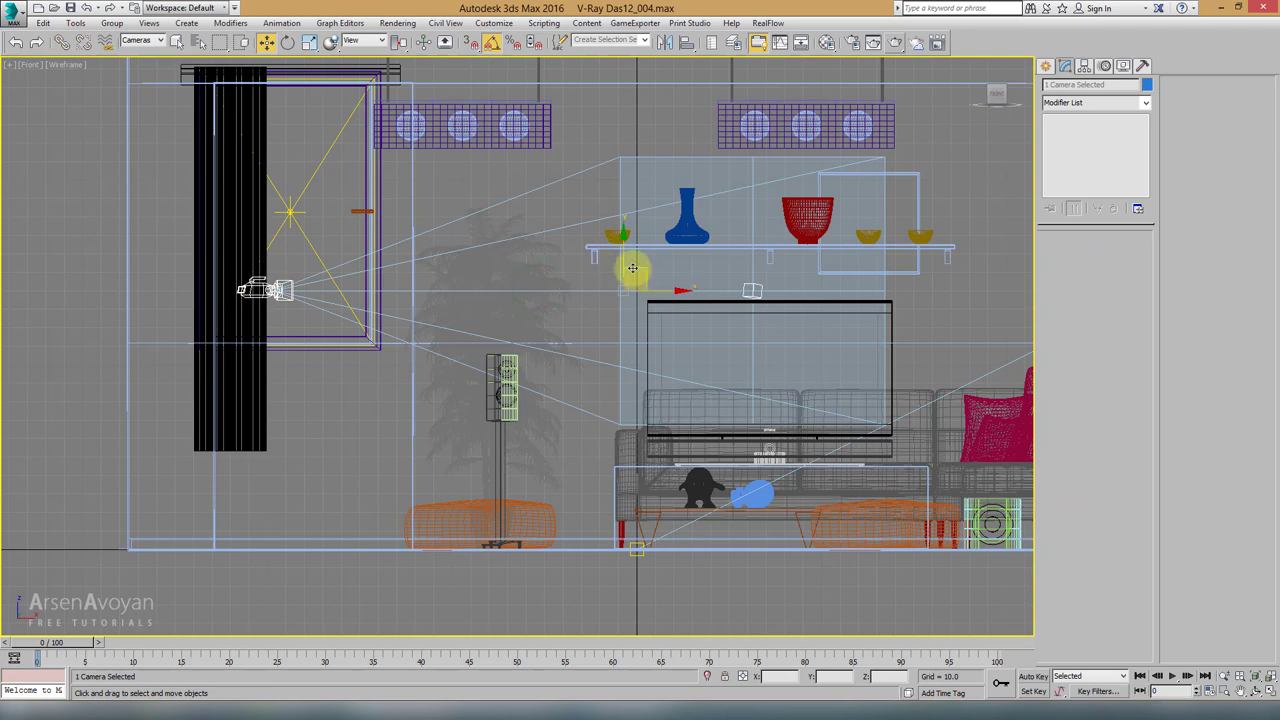
key("alt+w")
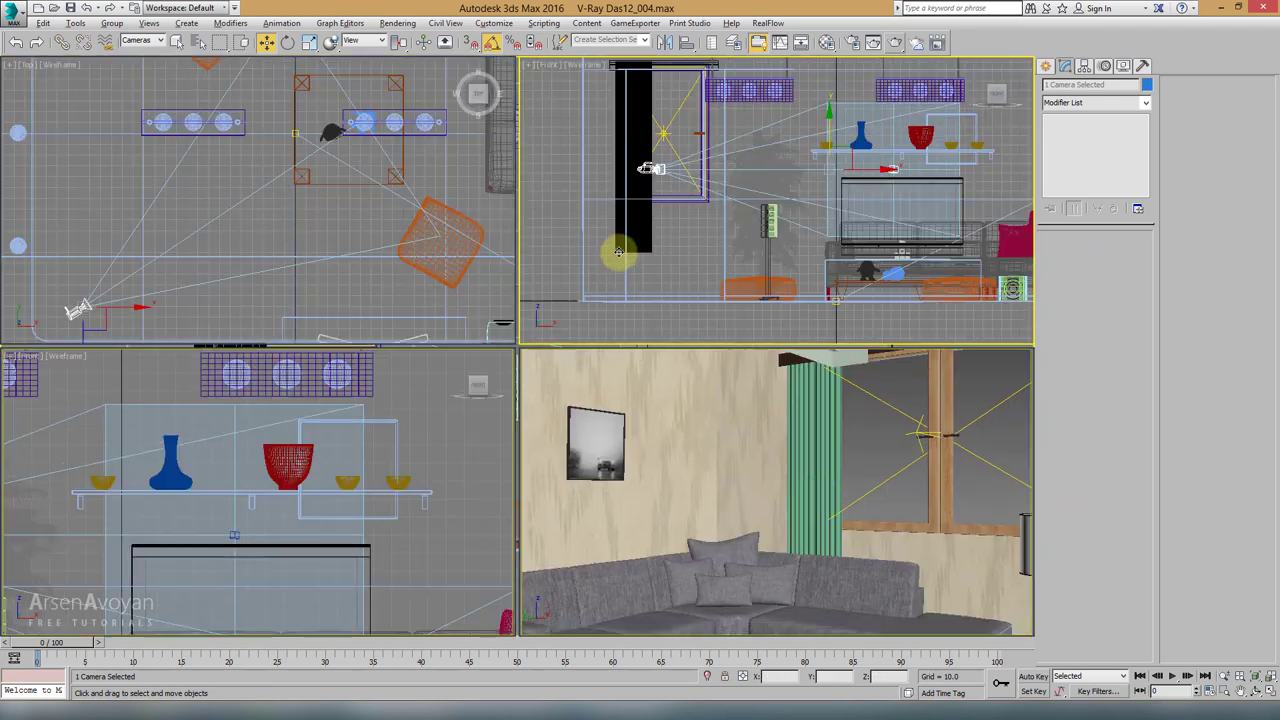
left_click_drag(830, 136, 823, 221)
Step: Select only the camera and pull it back toward the room corner in the top view, to about X -228, Y -185
middle_click_drag(200, 230, 249, 251)
left_click(213, 265)
left_click(335, 300)
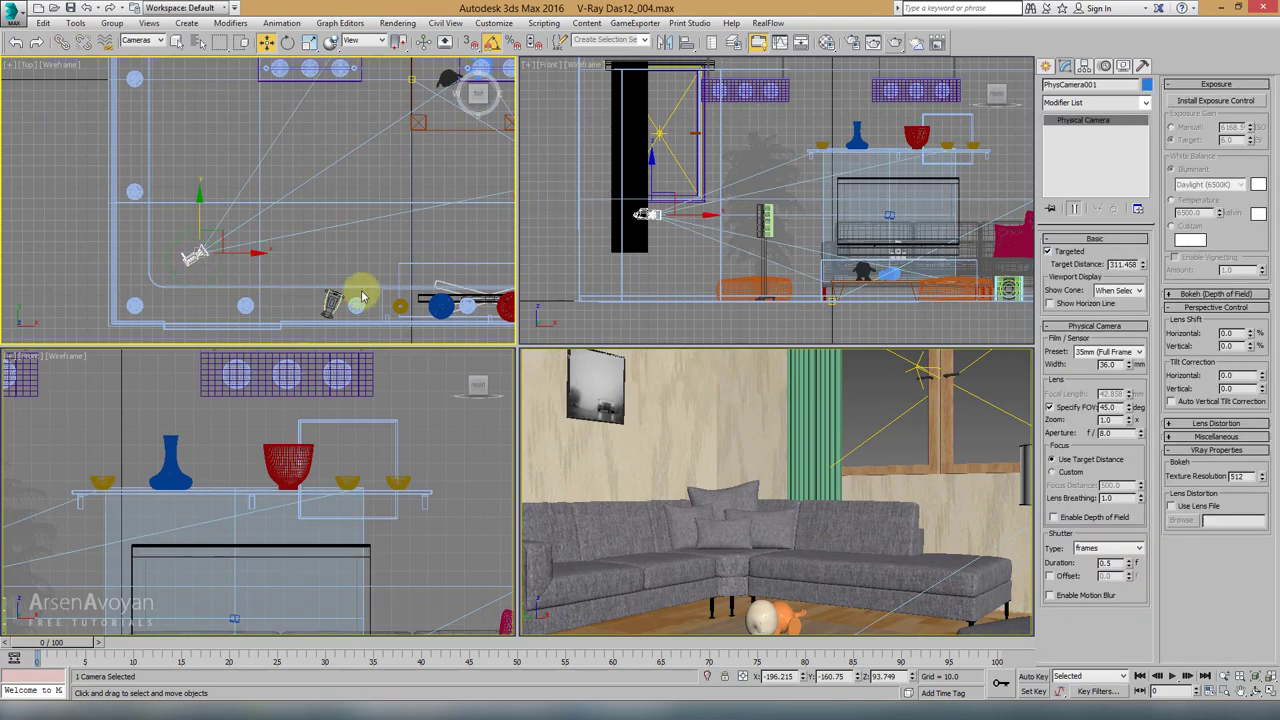
right_click(671, 434)
key("alt+w")
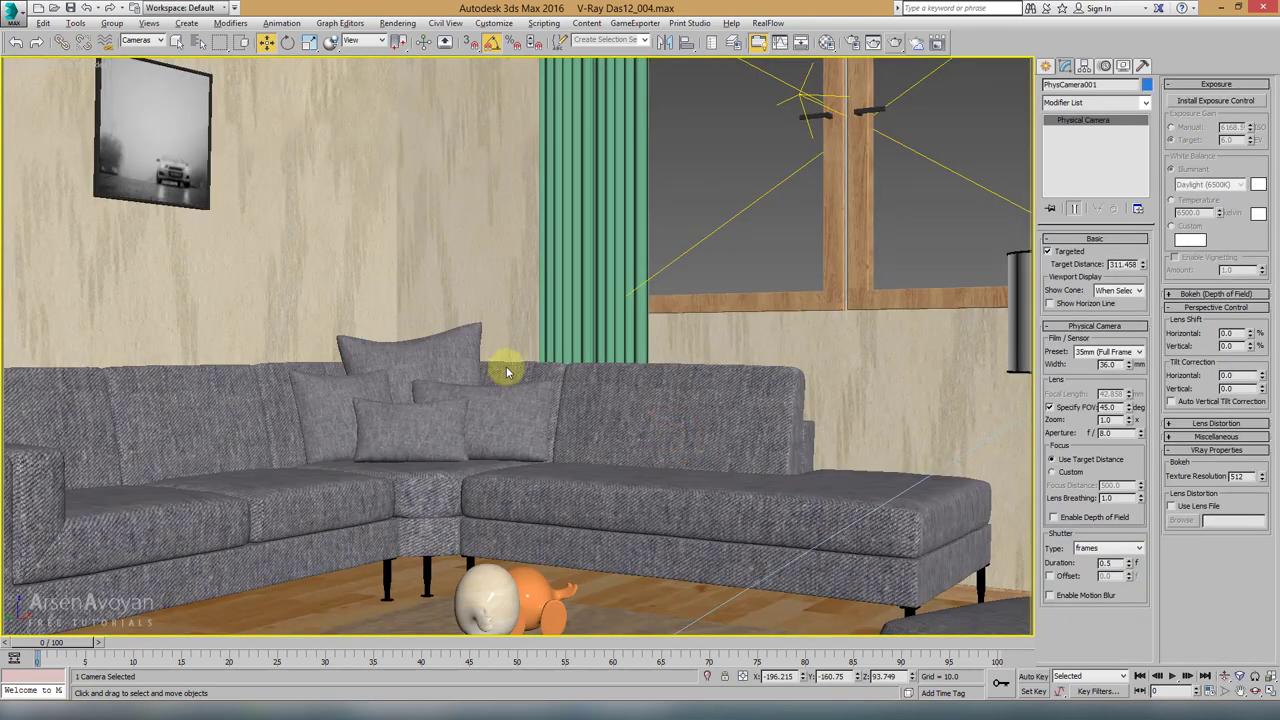
key("alt+w")
right_click(298, 235)
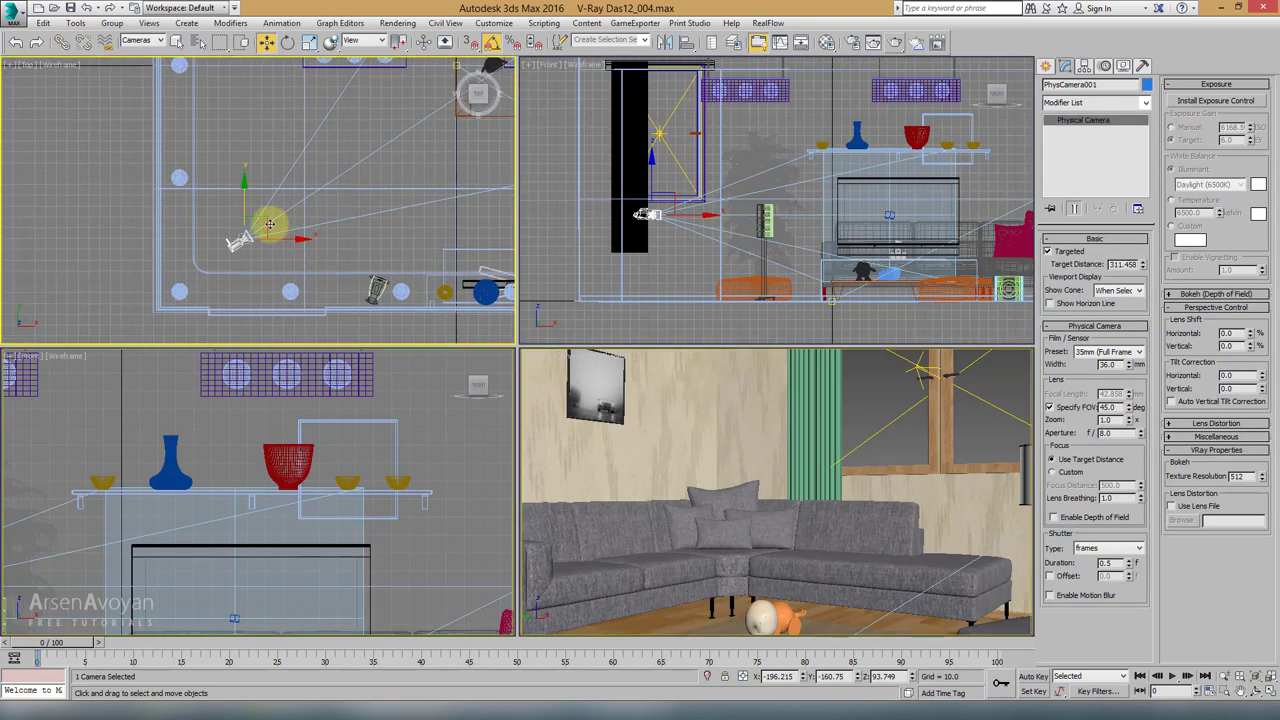
left_click_drag(269, 224, 206, 271)
scroll(213, 262, "down", 2)
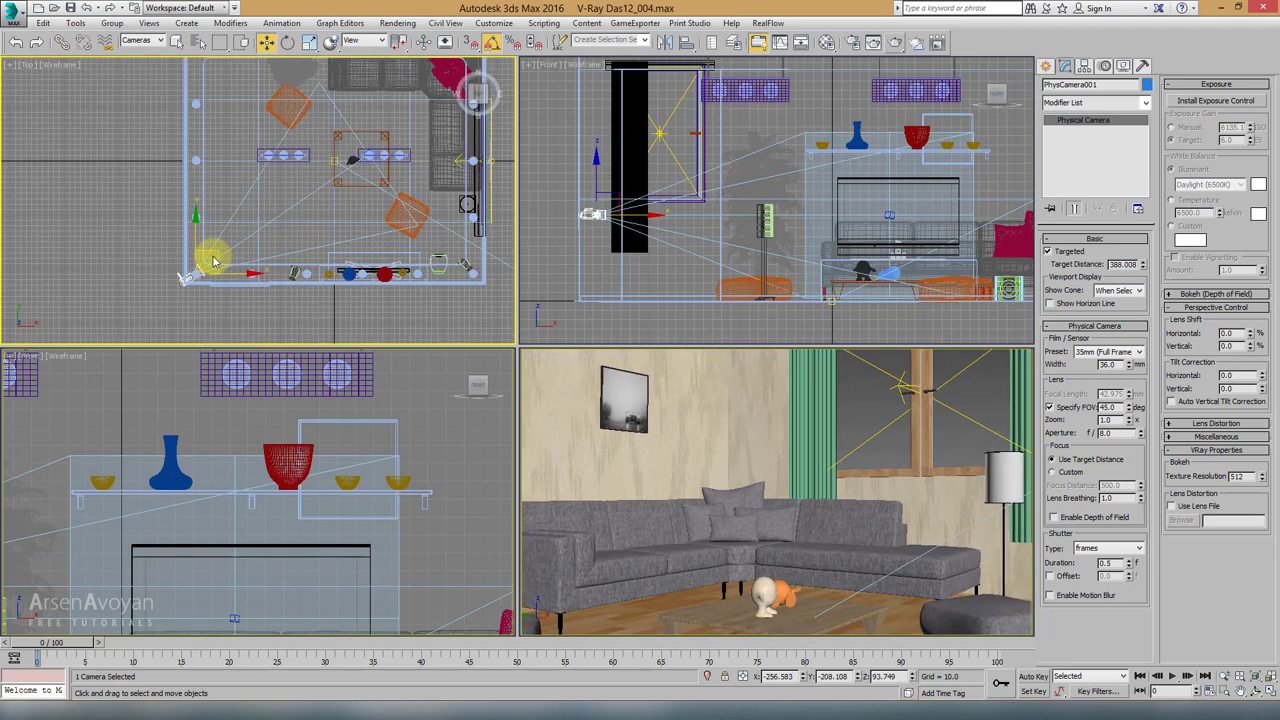
scroll(247, 244, "down", 2)
mouse_move(224, 258)
left_mouse_down()
mouse_move(249, 86)
mouse_move(260, 203)
mouse_move(236, 250)
left_mouse_up()
scroll(285, 200, "up", 2)
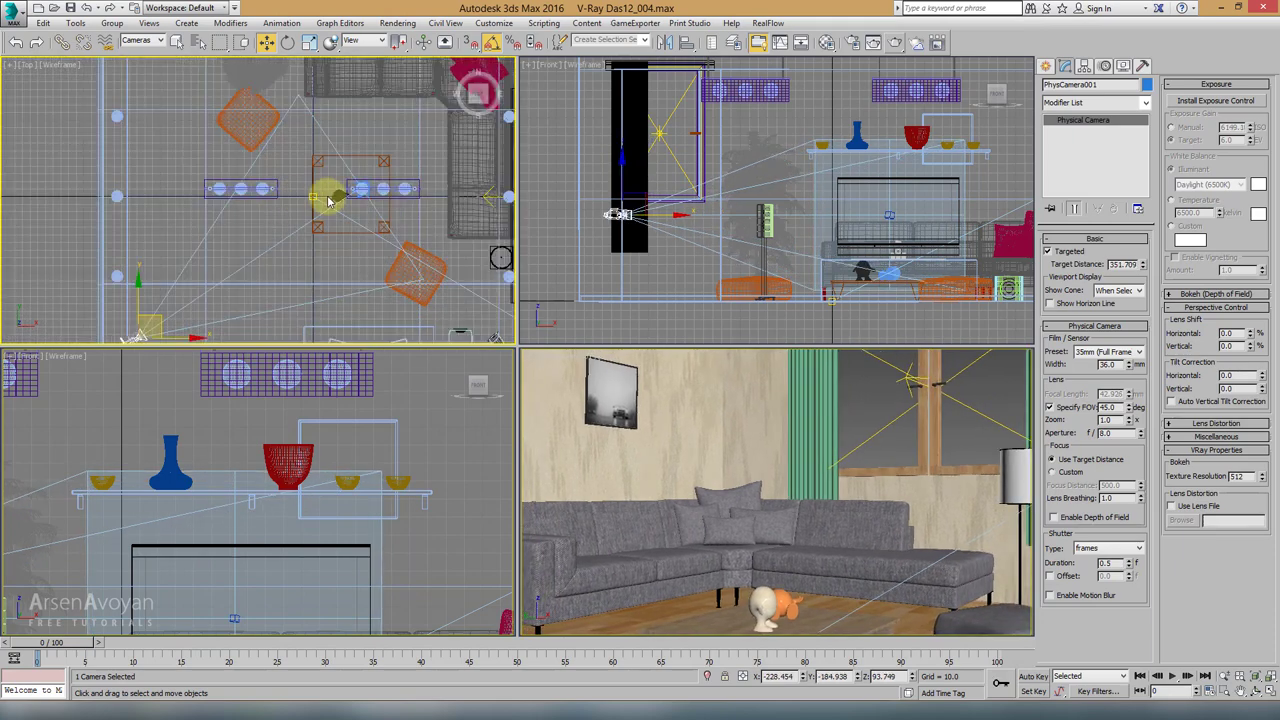
Step: Check the camera view and move the camera deeper into the room corner in the top view, to about X -254, Y -205
right_click(634, 437)
key("alt+w")
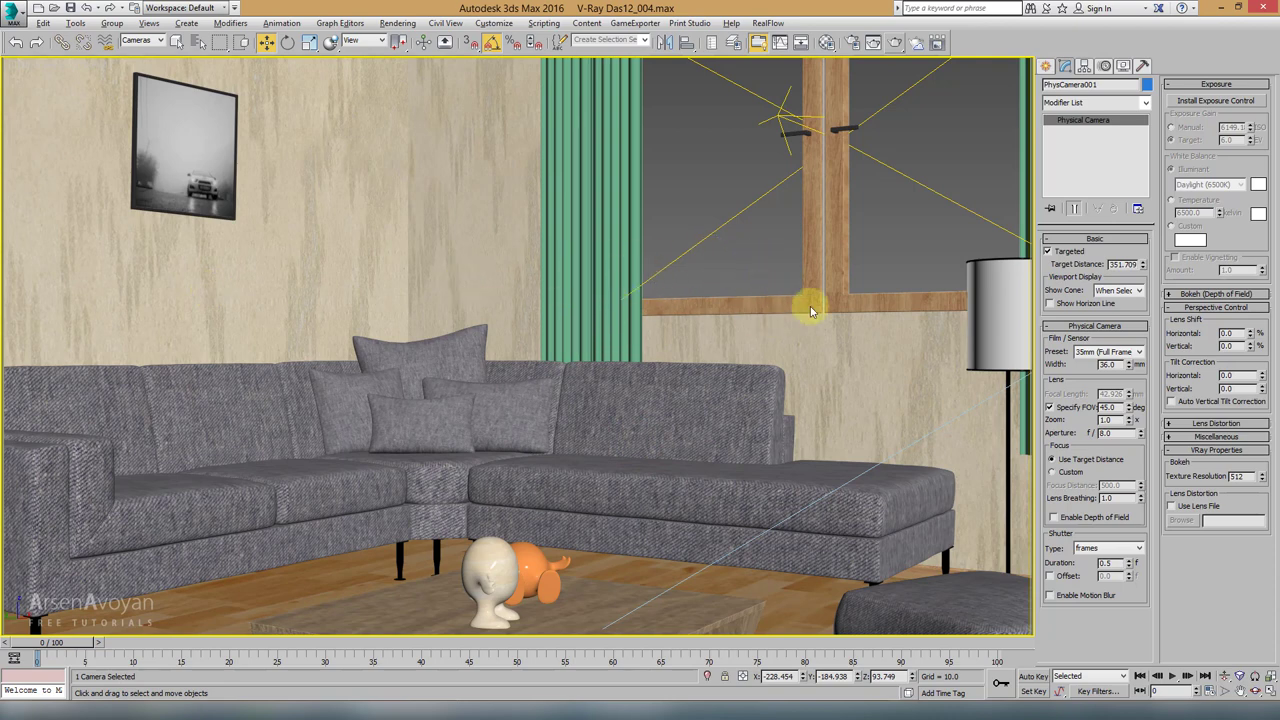
key("alt+w")
scroll(265, 225, "up", 3)
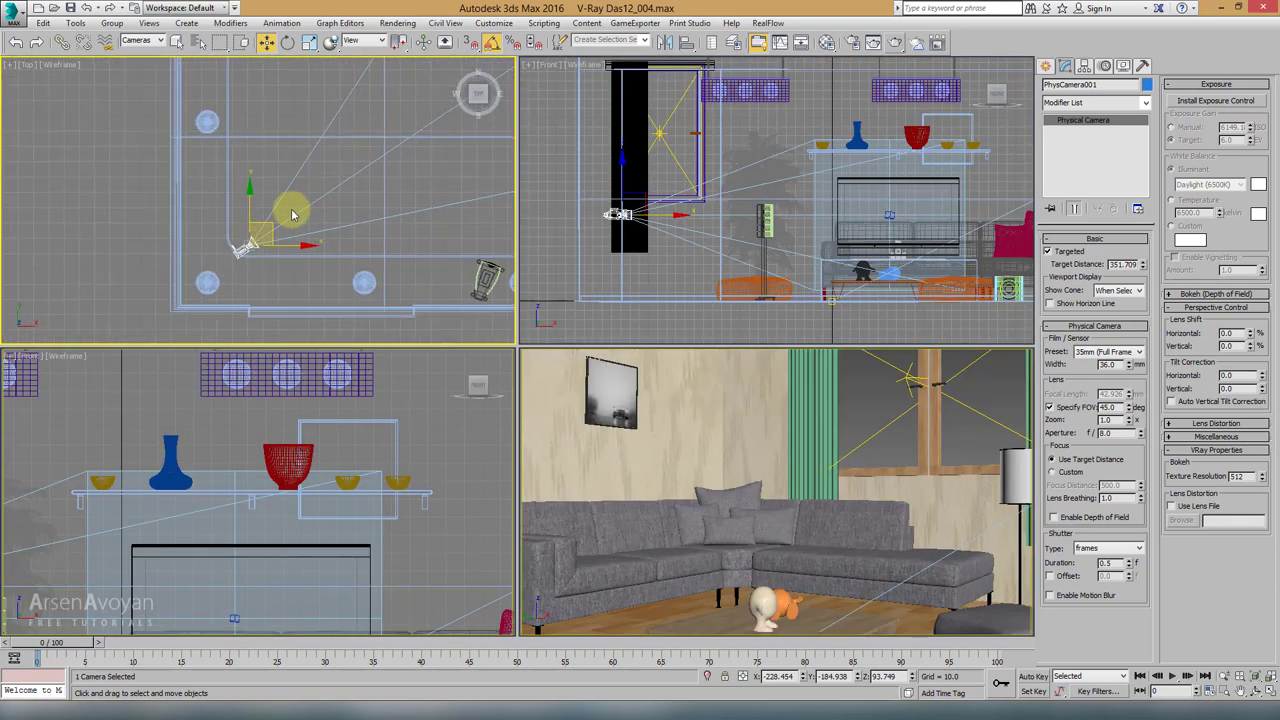
left_click_drag(270, 226, 212, 283)
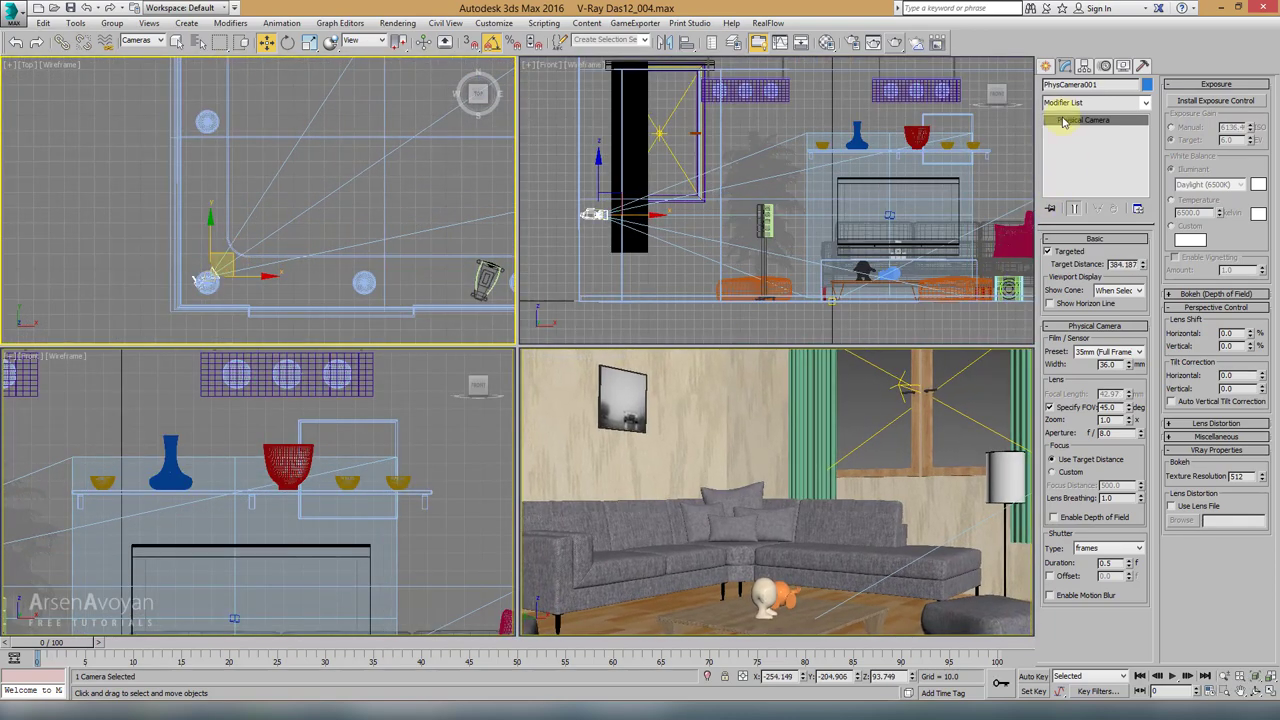
left_click(1043, 67)
left_click(1064, 66)
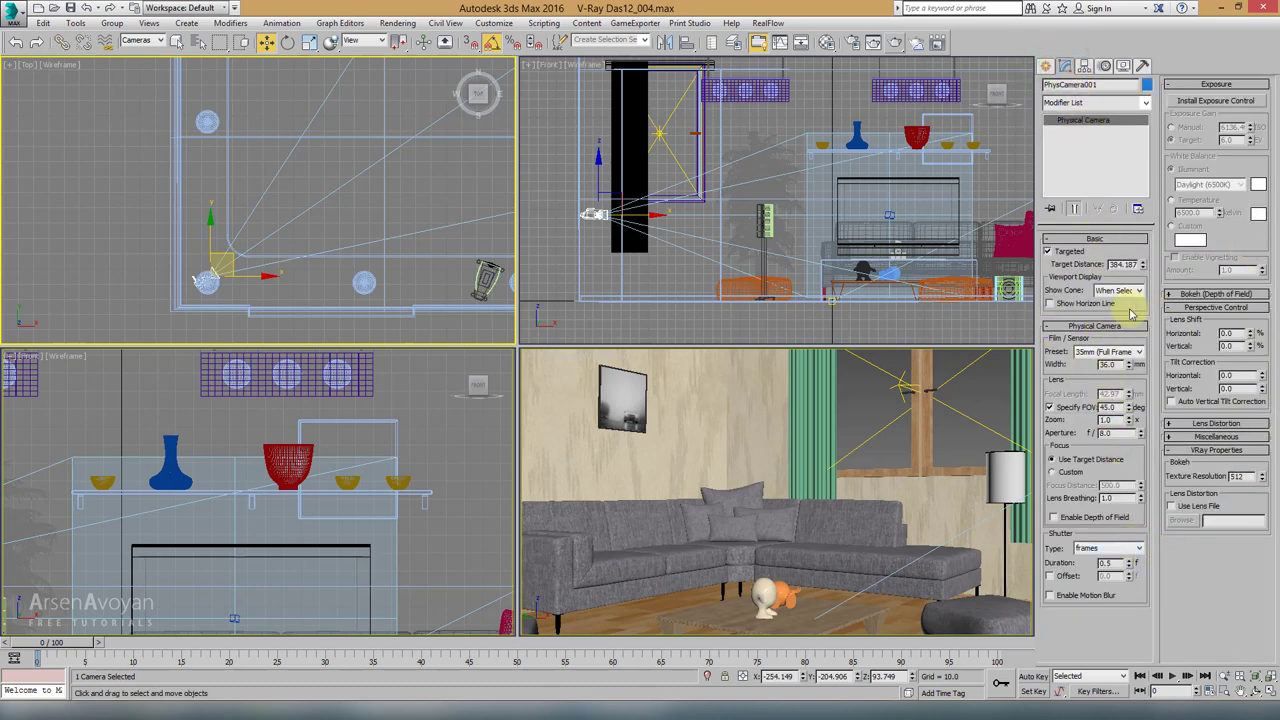
Step: With the camera view enlarged, turn off Specify FOV and reduce the focal length through 24 and 20 to 18 mm
right_click(934, 427)
key("alt+w")
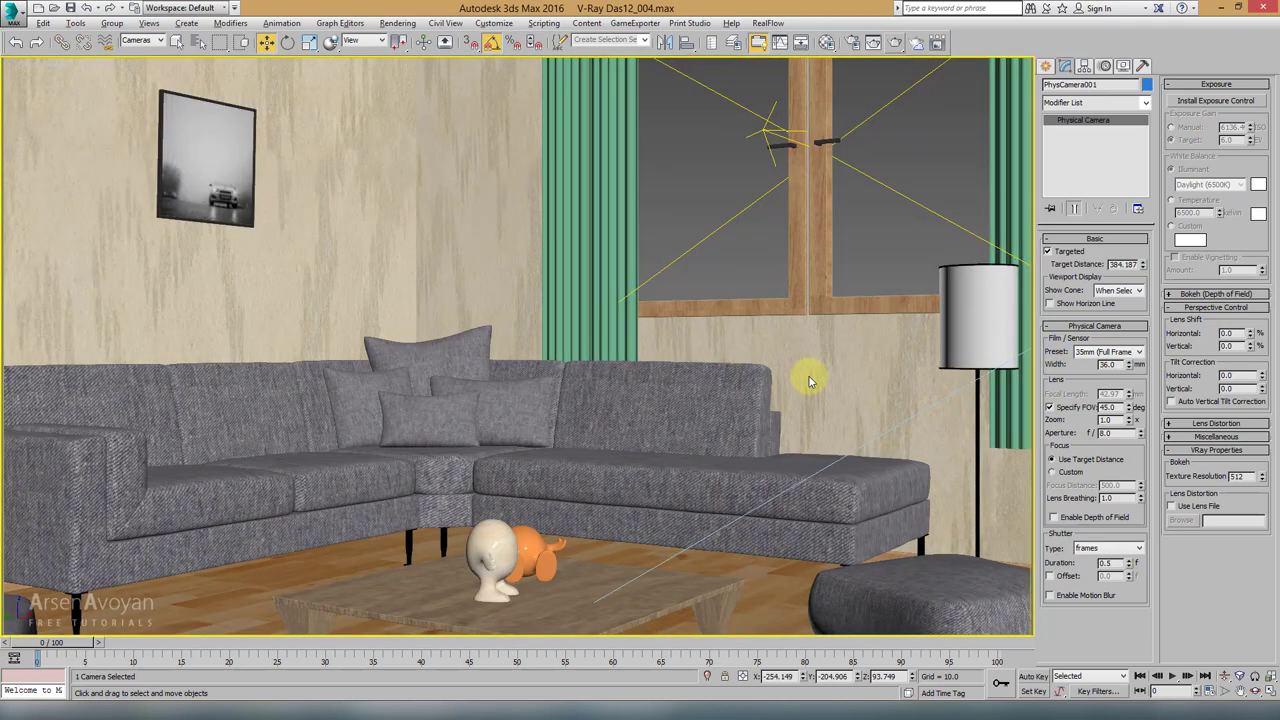
left_click(1049, 408)
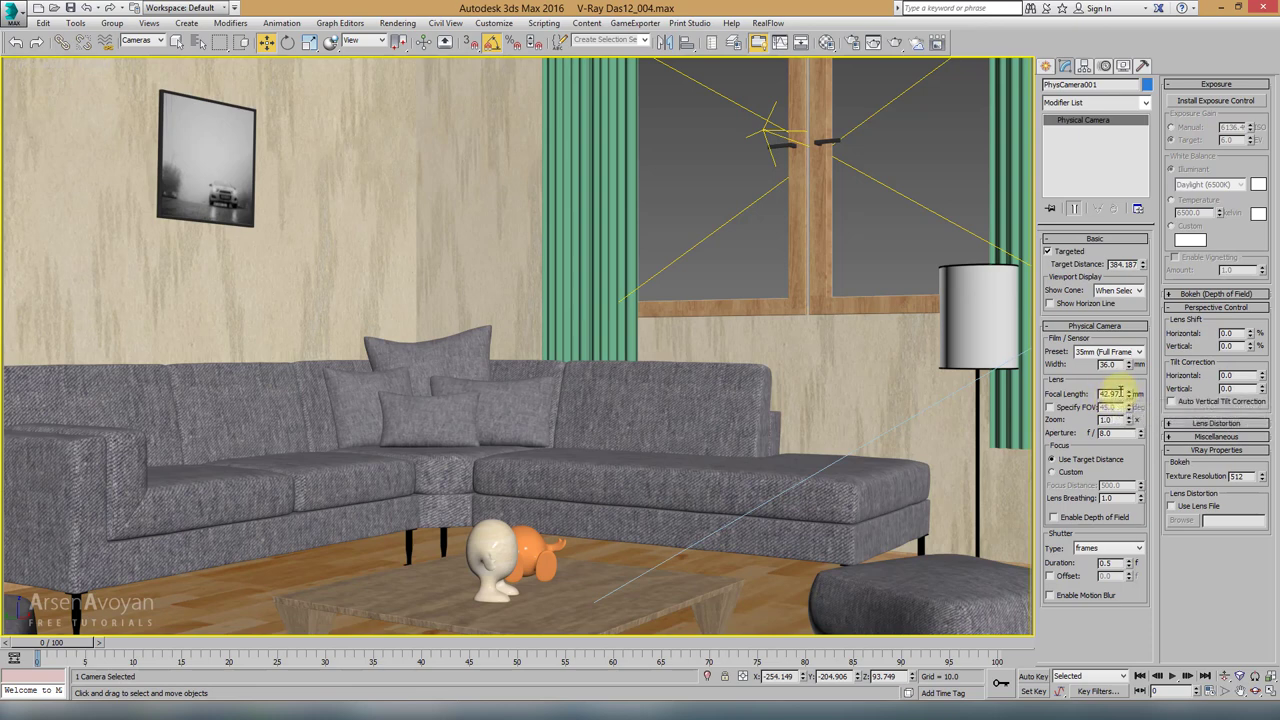
left_click(1106, 368)
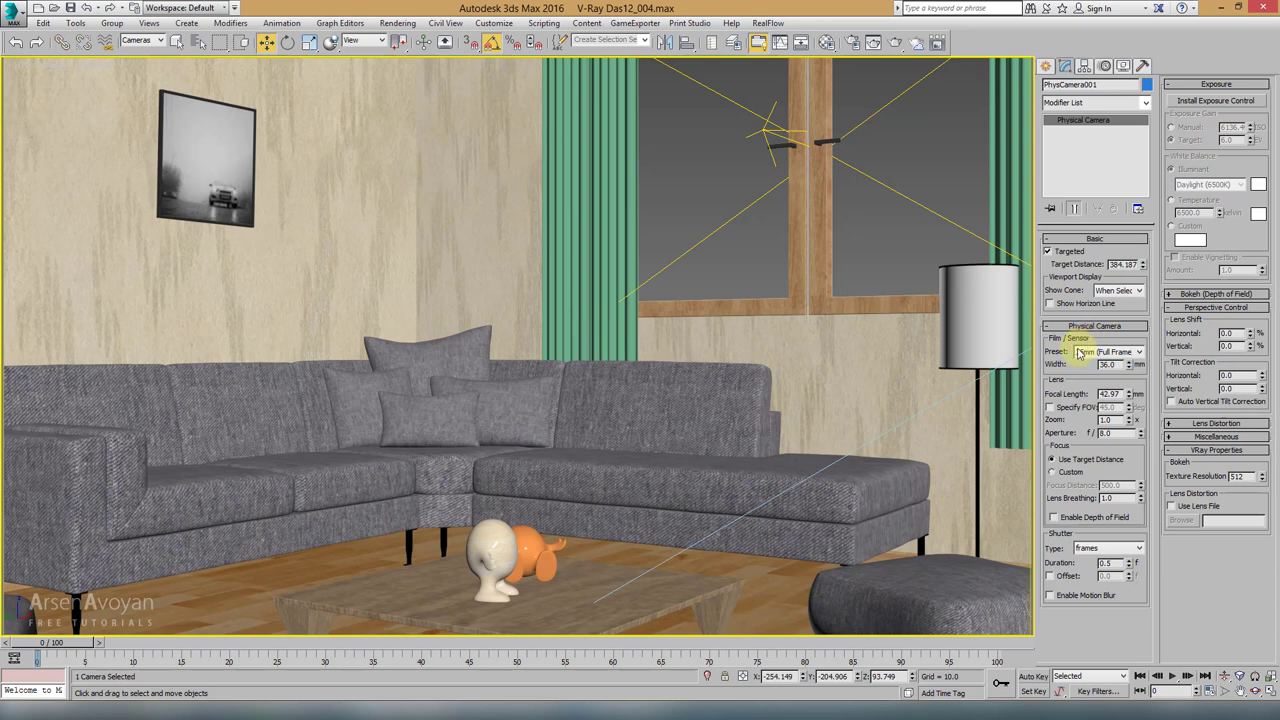
double_click(1108, 365)
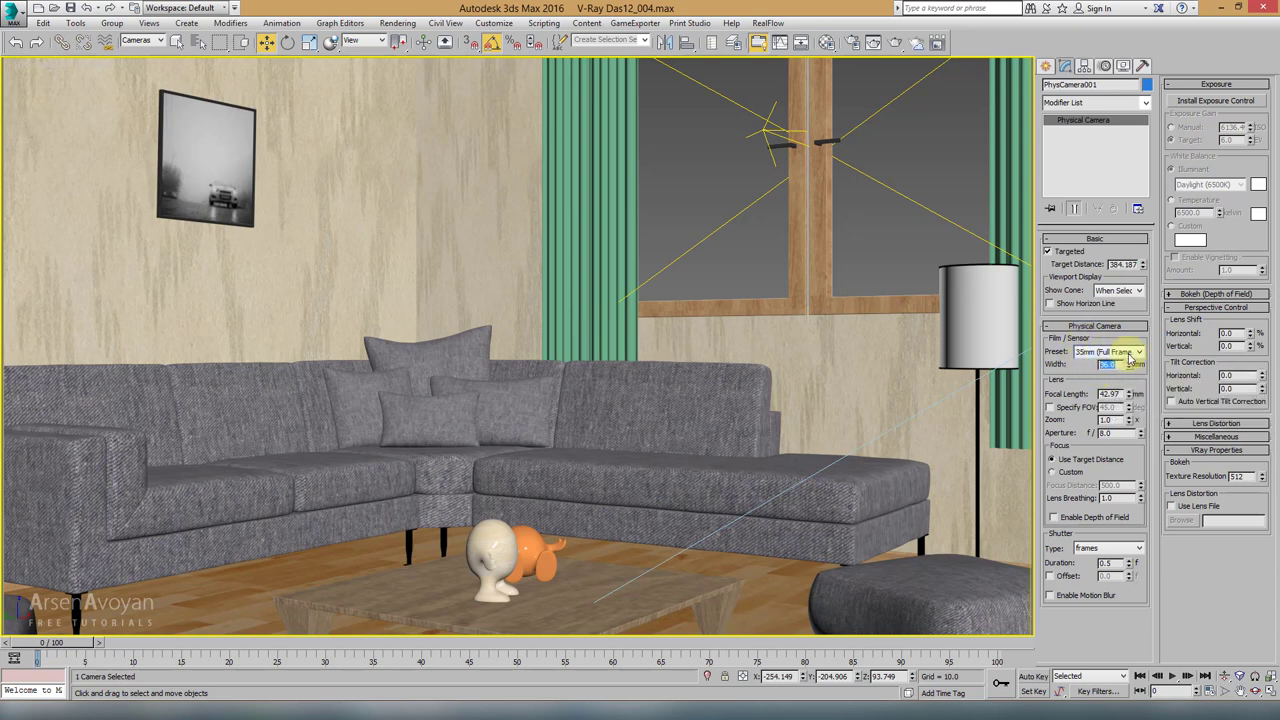
left_click(1116, 366)
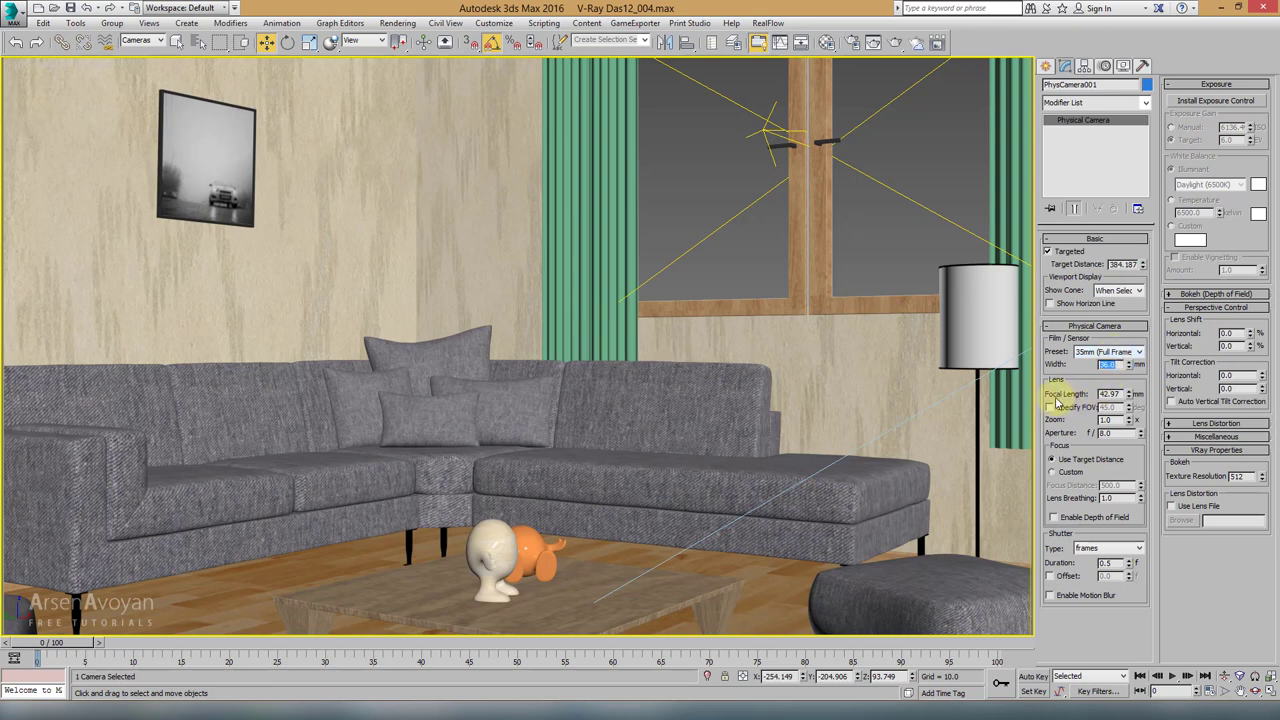
left_click(1129, 391)
mouse_move(1131, 396)
left_mouse_down()
mouse_move(1129, 420)
mouse_move(1125, 400)
left_mouse_up()
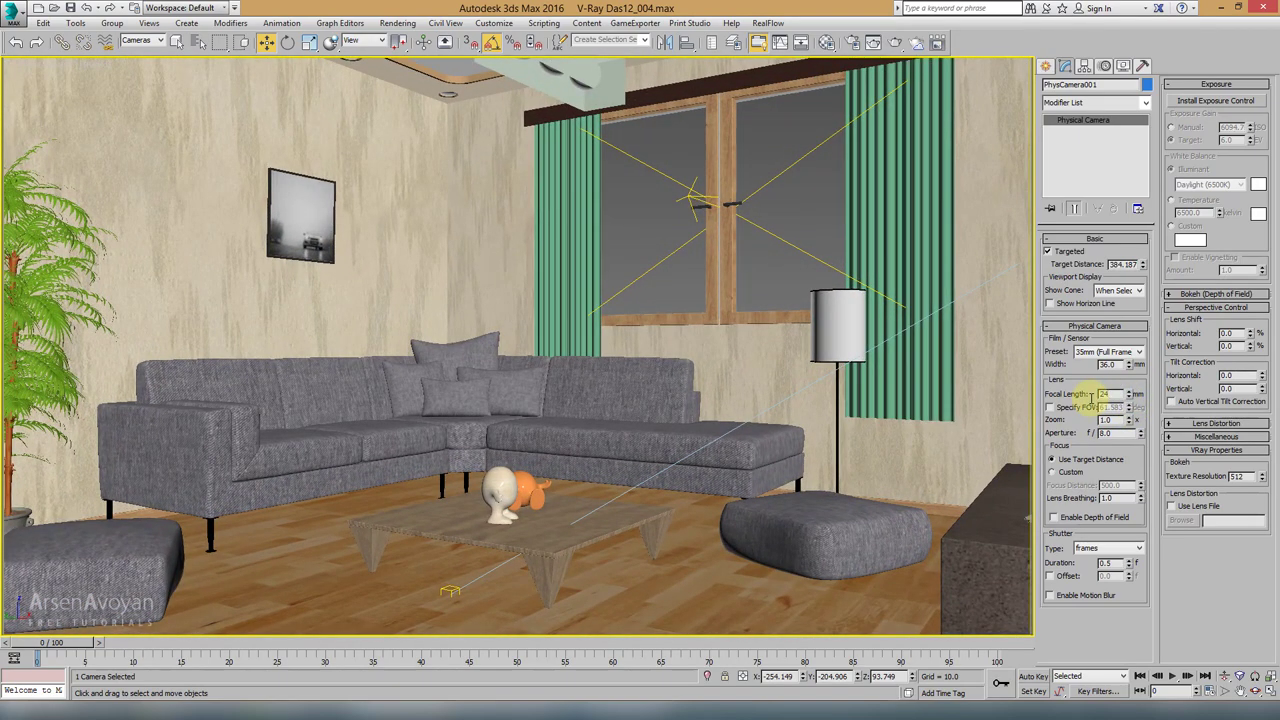
key("Return")
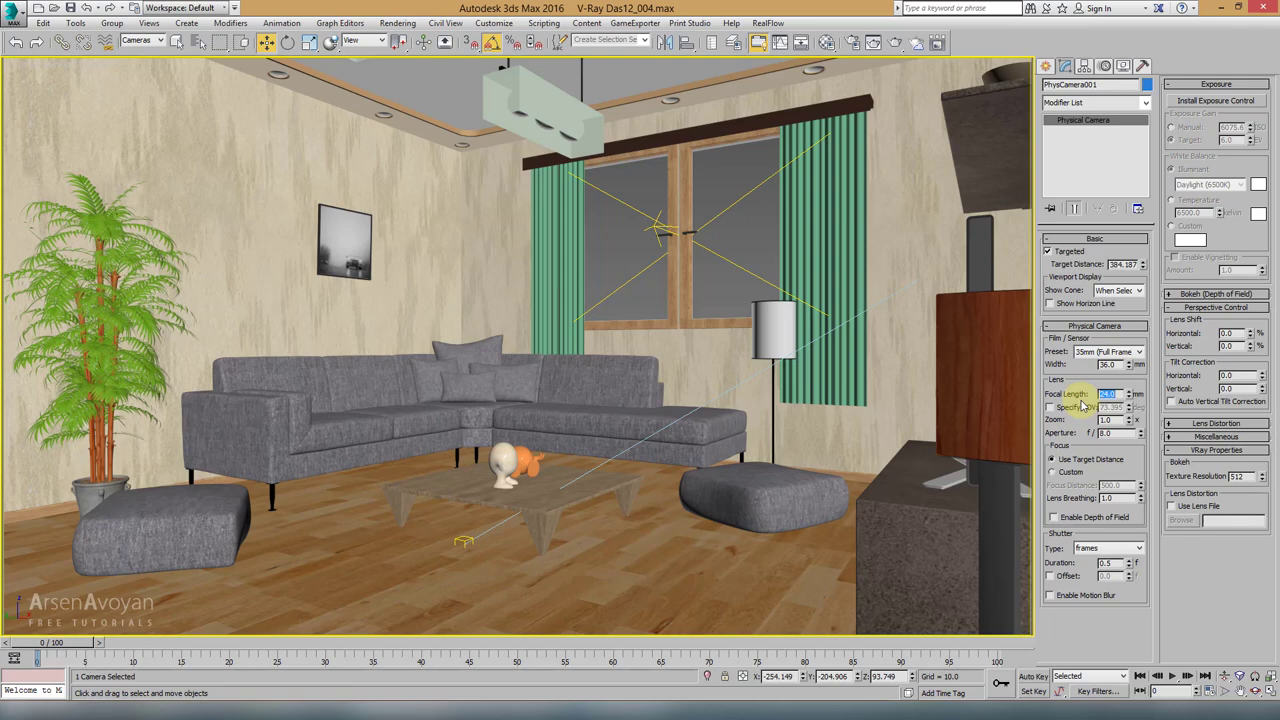
key("Return")
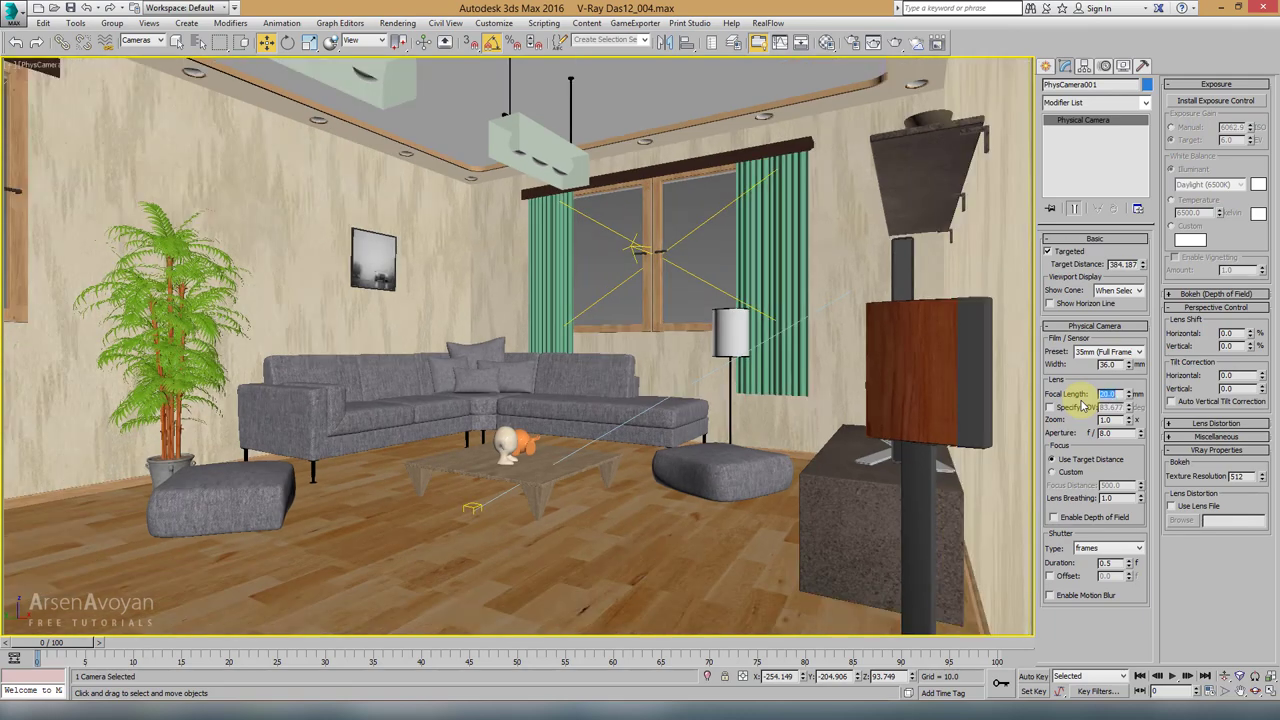
key("Return")
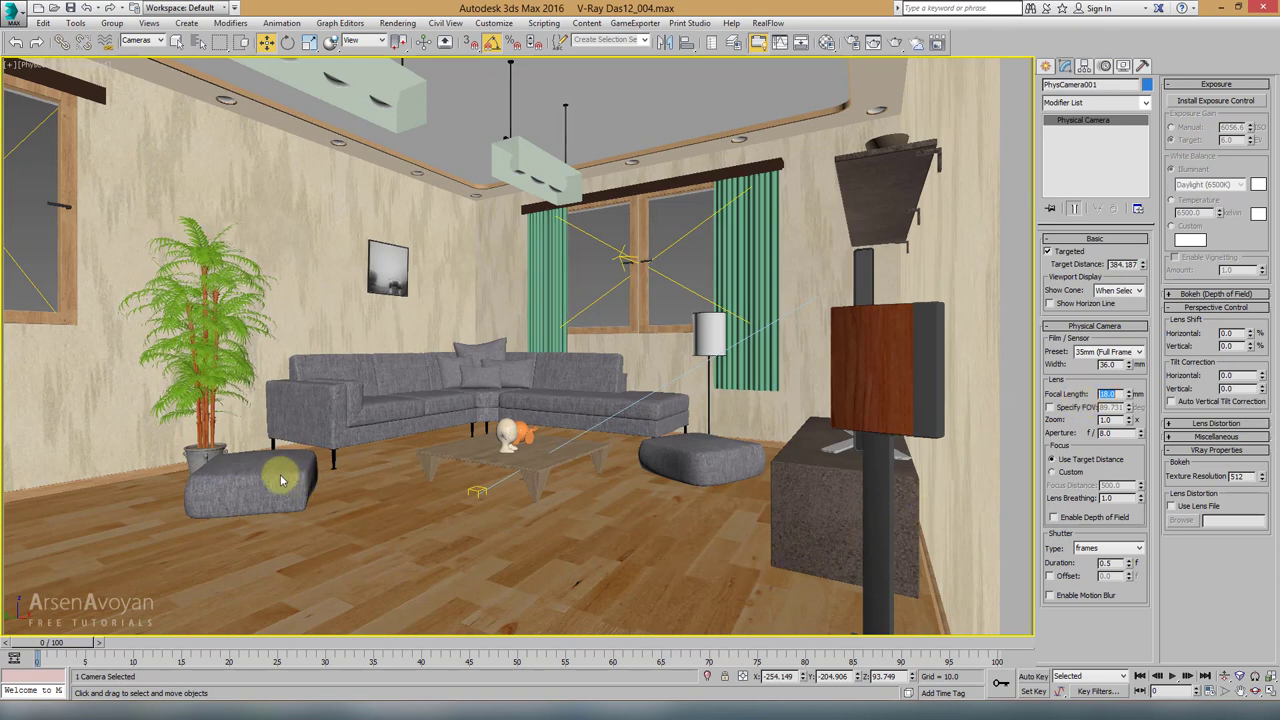
Step: Set the selection filter to All so that objects other than cameras can be picked
left_click(142, 40)
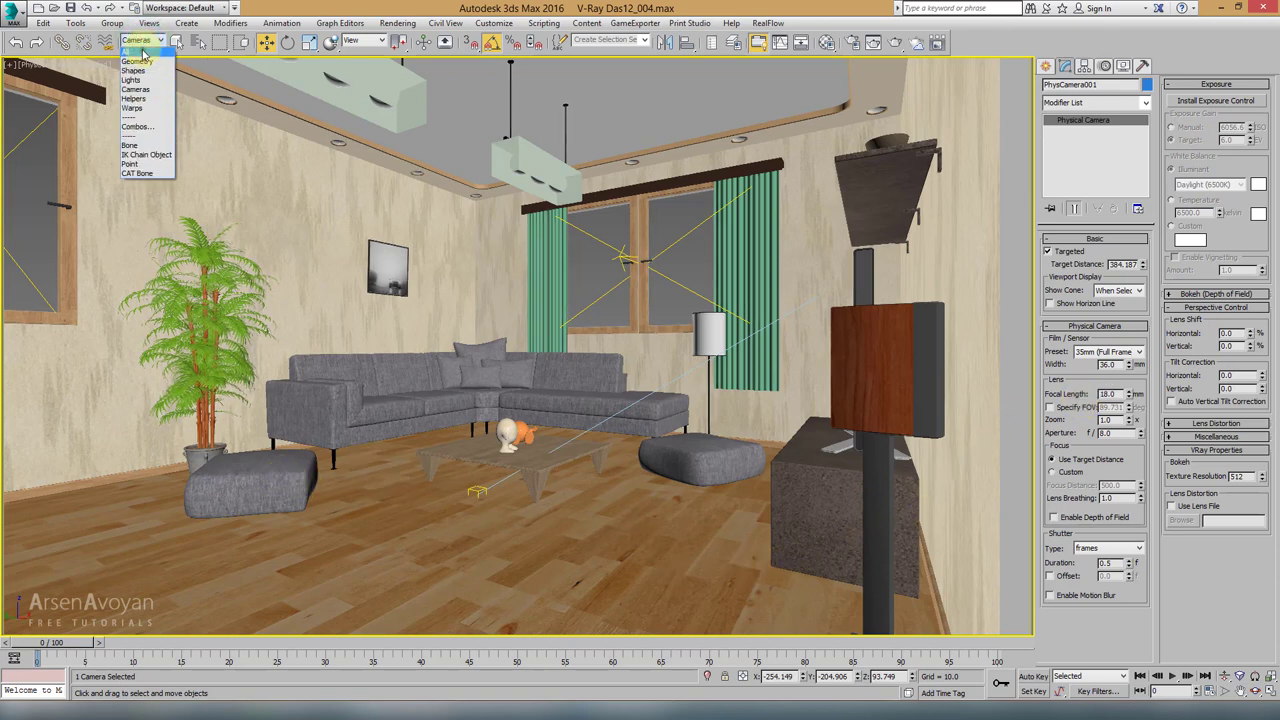
left_click(140, 54)
left_click(260, 453)
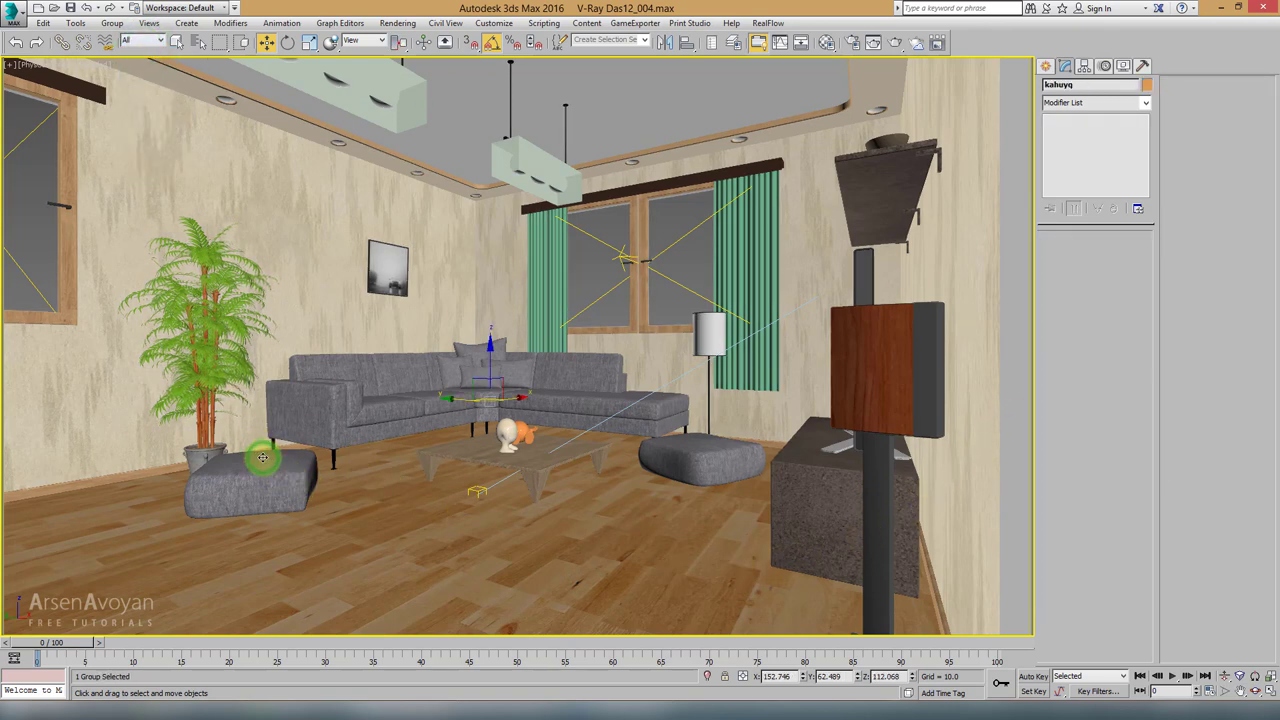
Step: Create a low, wide cylinder on the open floor and move it in front of the coffee table, to about X -69, Y -68
left_click(1045, 65)
left_click(1095, 105)
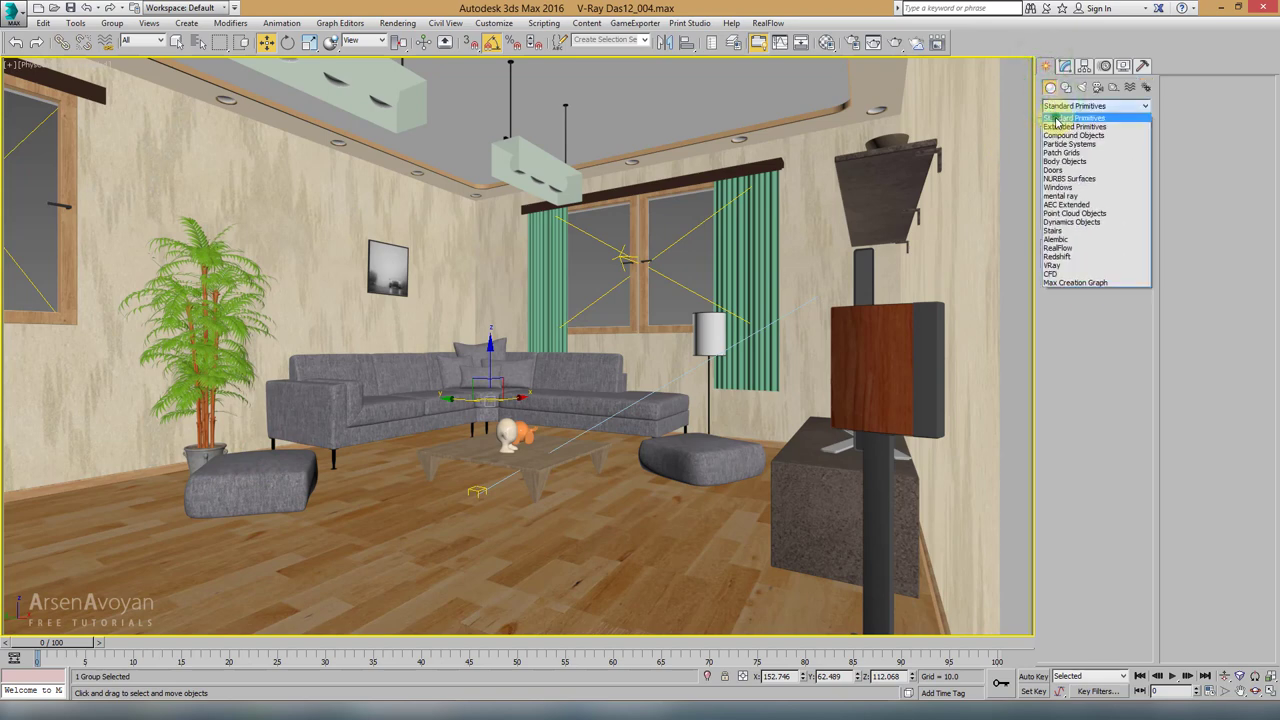
left_click(1080, 113)
left_click(1068, 180)
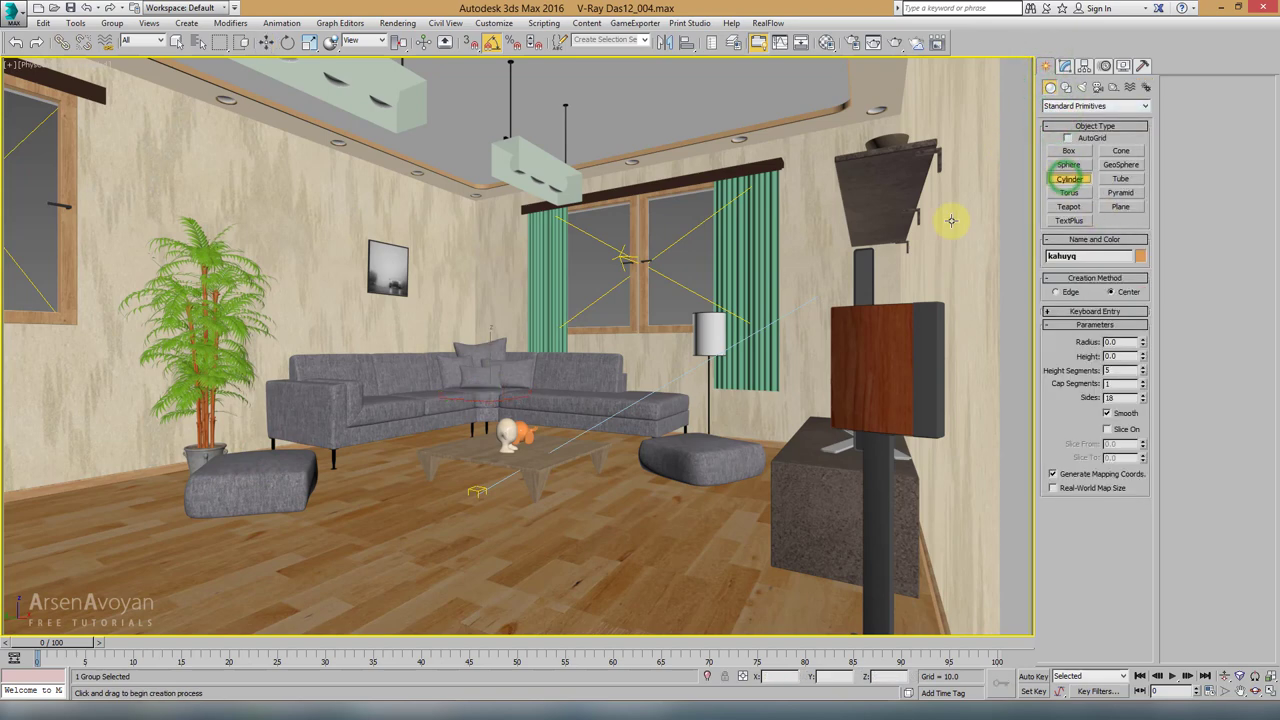
left_click_drag(218, 592, 205, 605)
left_click(210, 585)
right_click(210, 585)
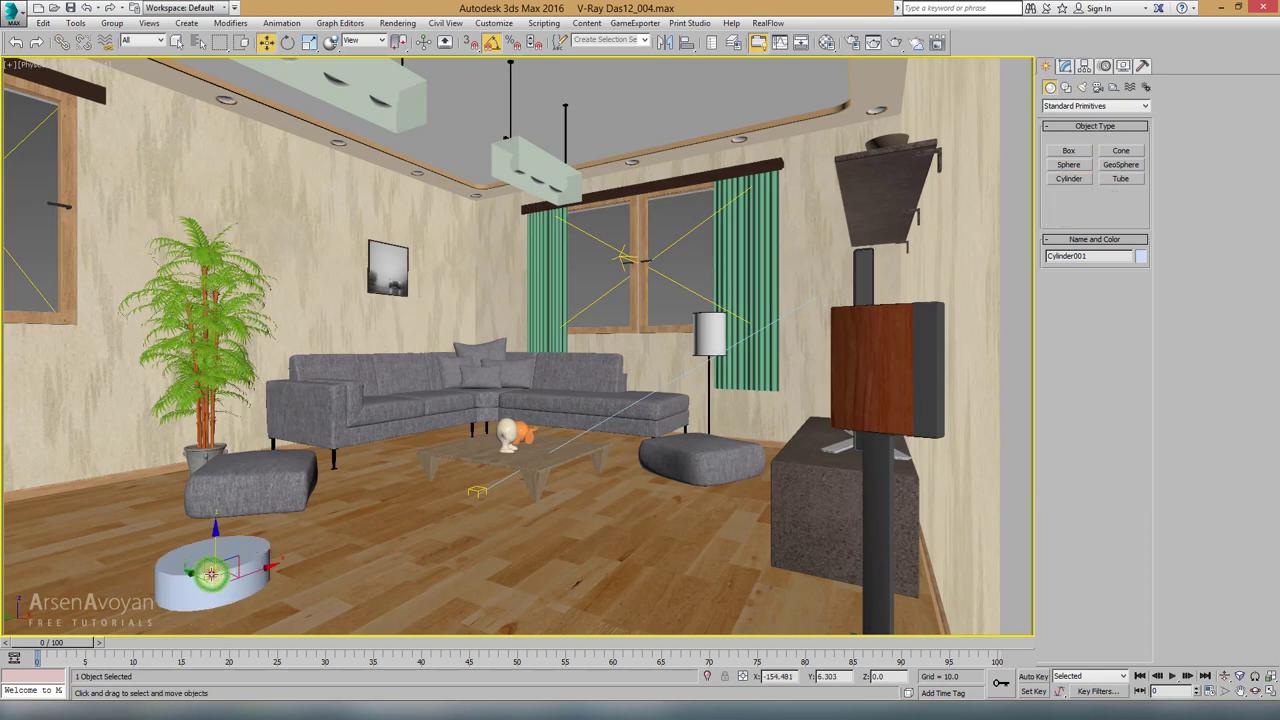
left_click_drag(227, 575, 505, 548)
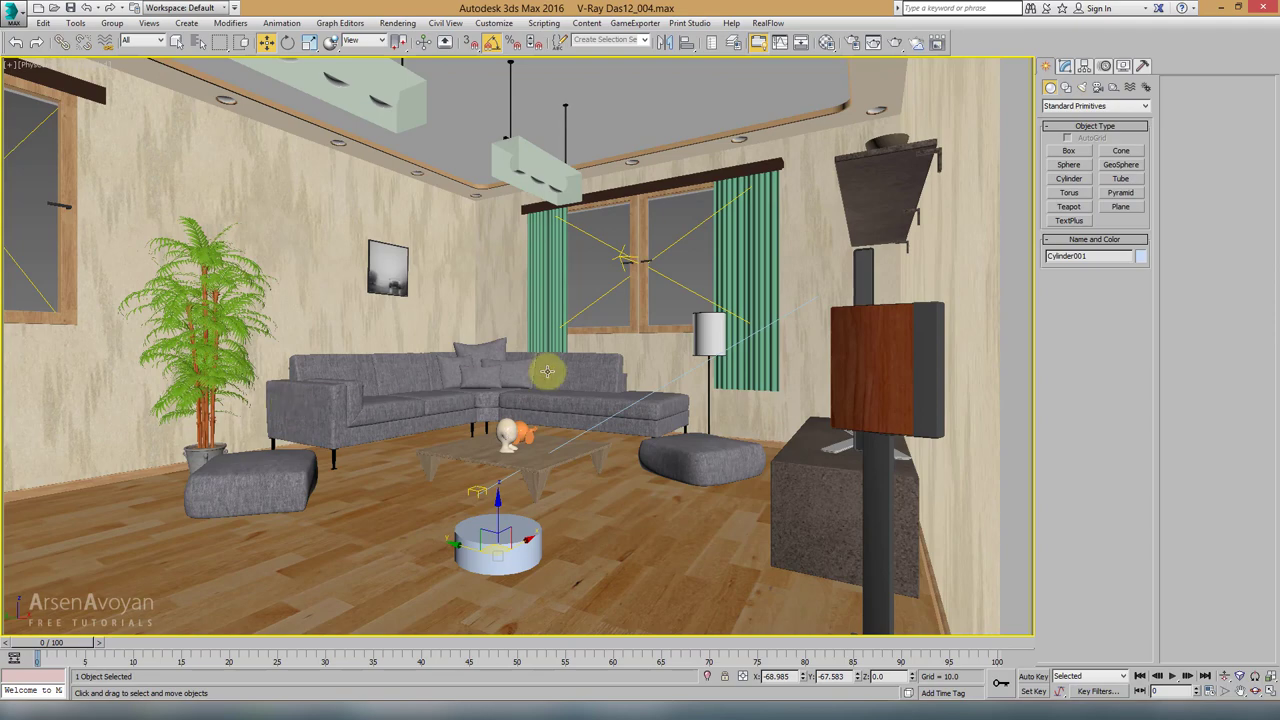
Step: Restrict the selection filter to Cameras and pick the physical camera inside the room corner in the top view
key("alt+w")
left_click(237, 284)
scroll(237, 284, "up", 10)
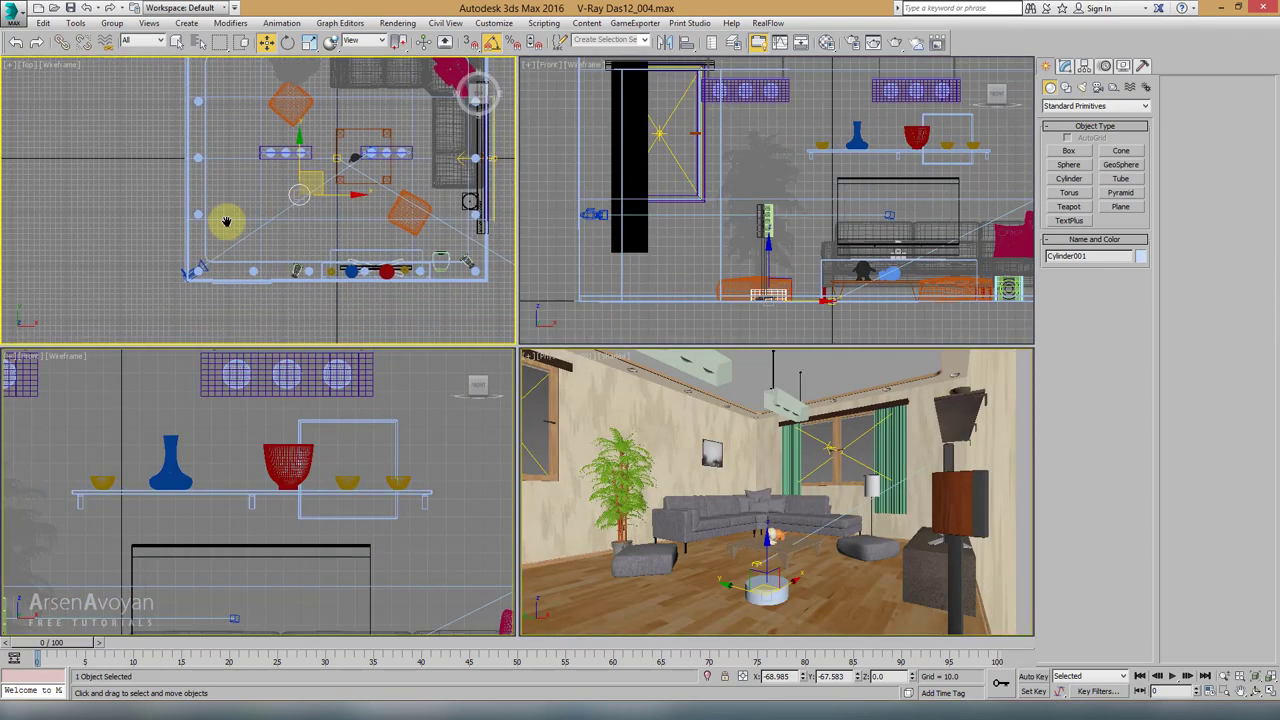
left_click(143, 40)
left_click(141, 89)
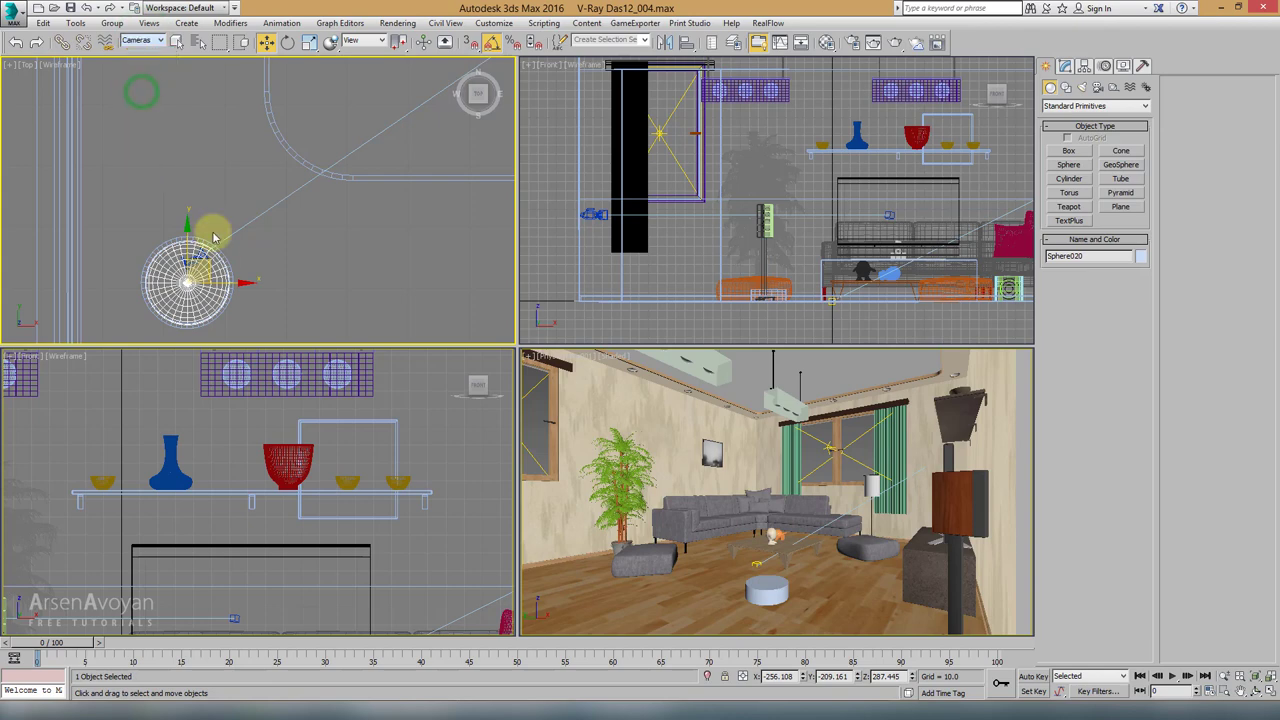
left_click(193, 258)
Step: Reselect the camera body without its target and show its modifiable parameters beside the enlarged camera view
right_click(588, 412)
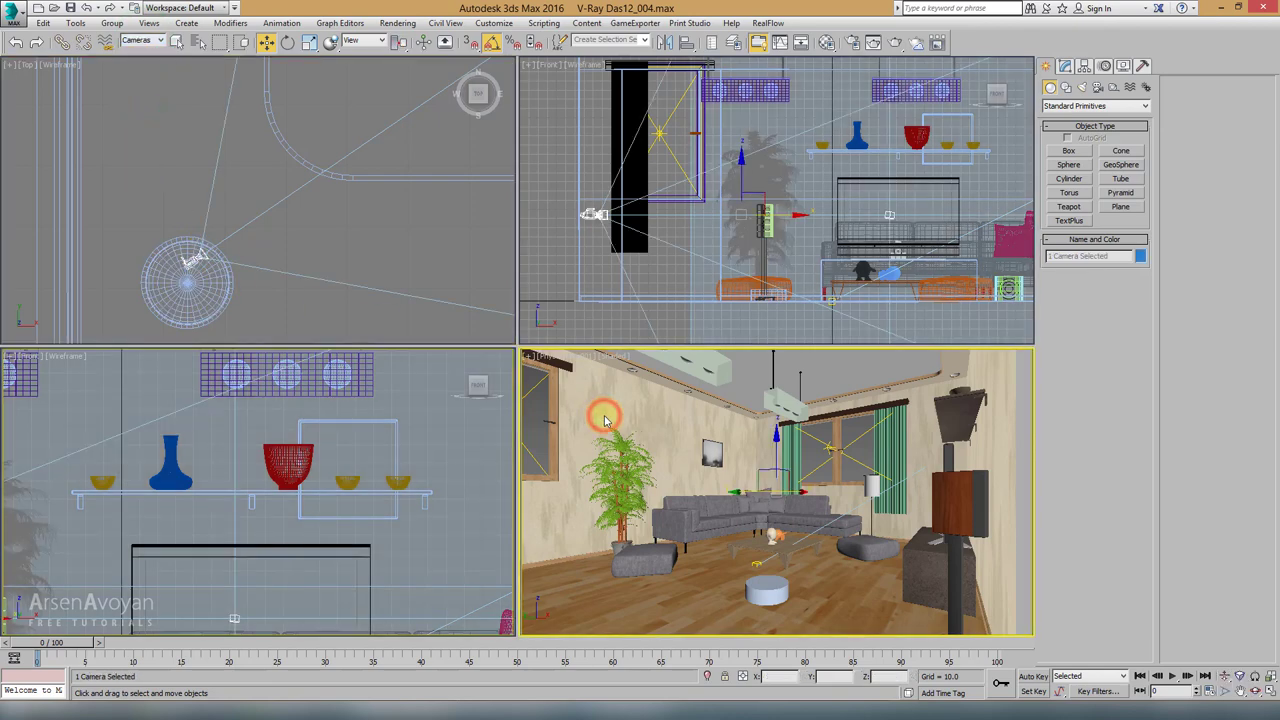
left_click(1065, 65)
key("alt+w")
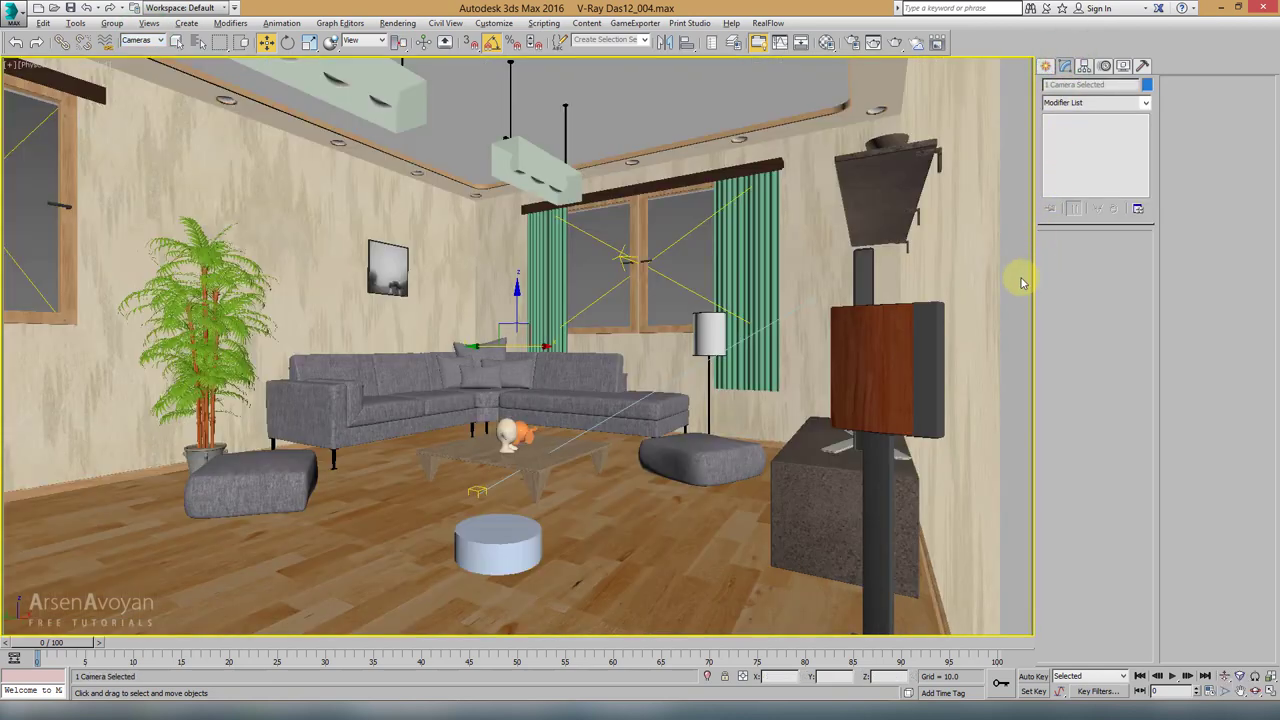
key("alt+w")
left_click(245, 255)
left_click(190, 260)
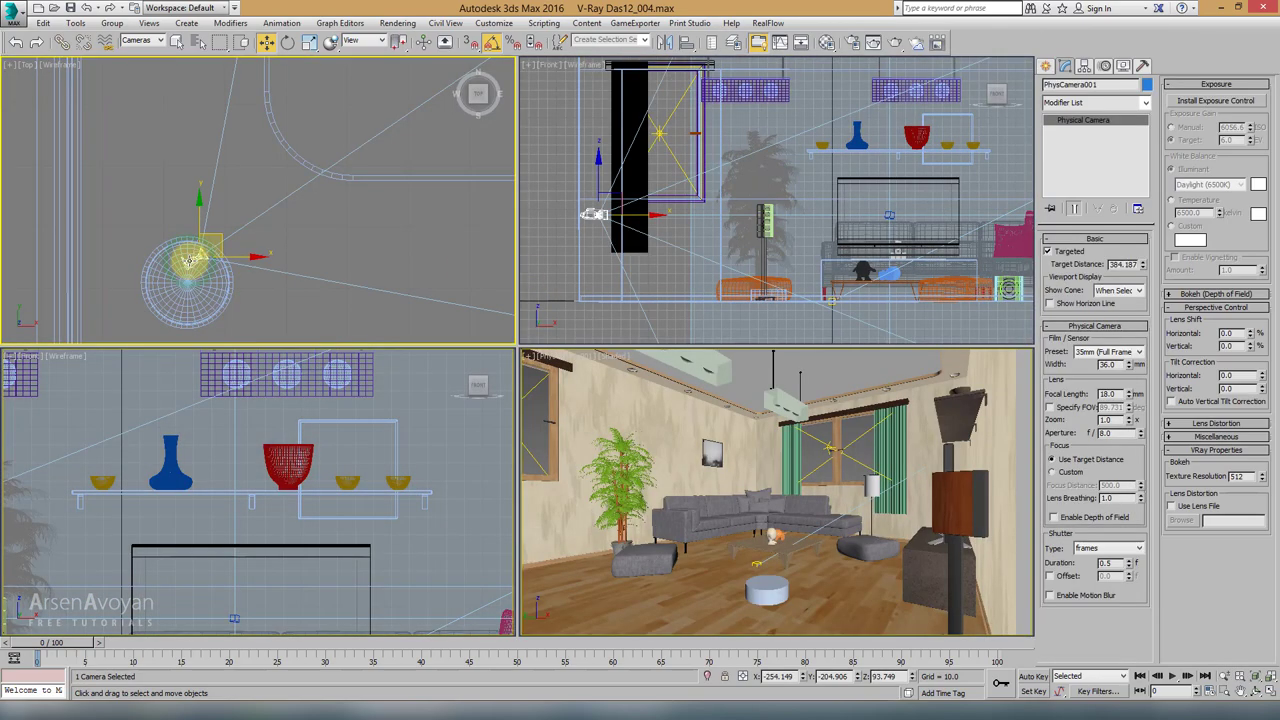
right_click(628, 388)
key("alt+w")
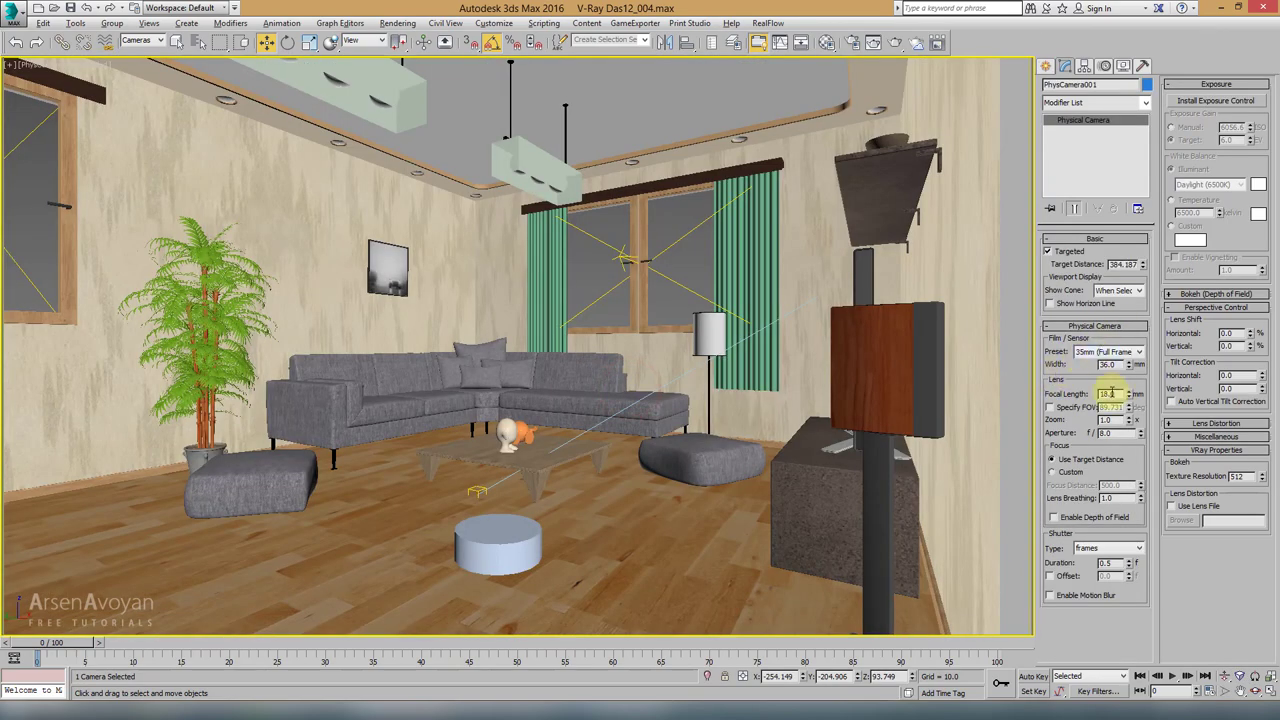
Step: Set the physical camera's focal length to 24 mm and clear the selection
double_click(1111, 393)
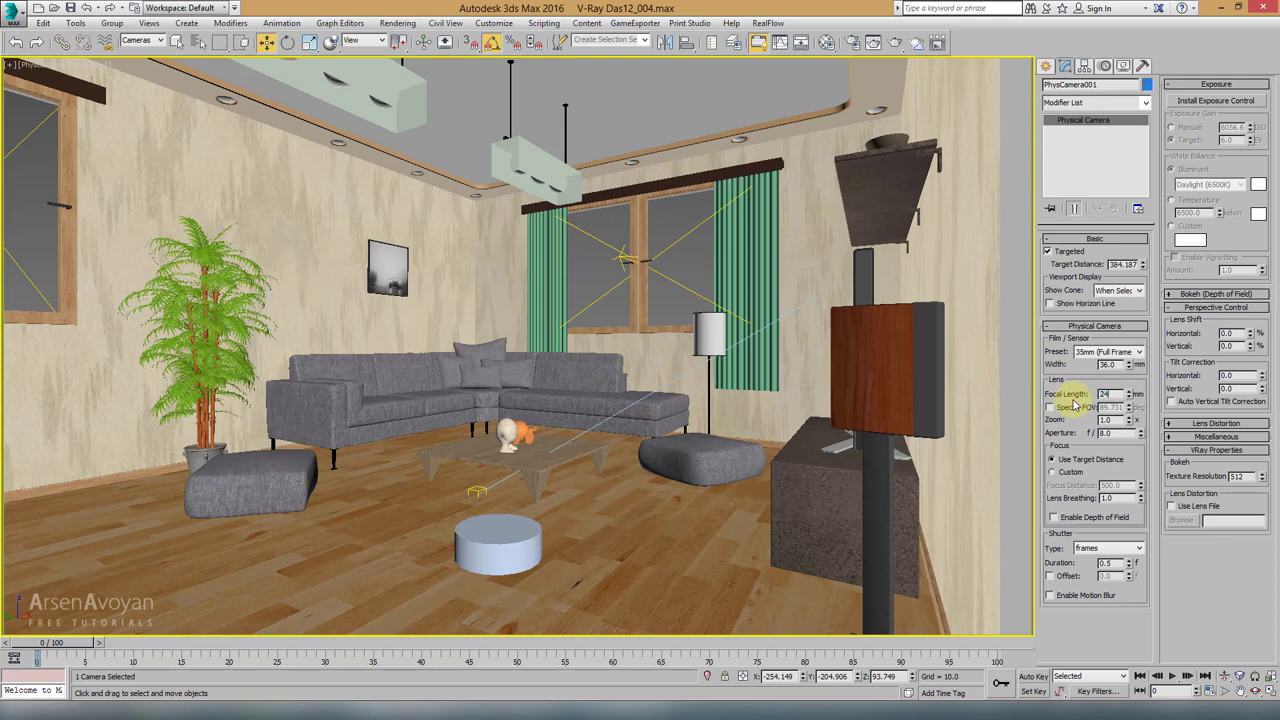
key("Return")
left_click(472, 602)
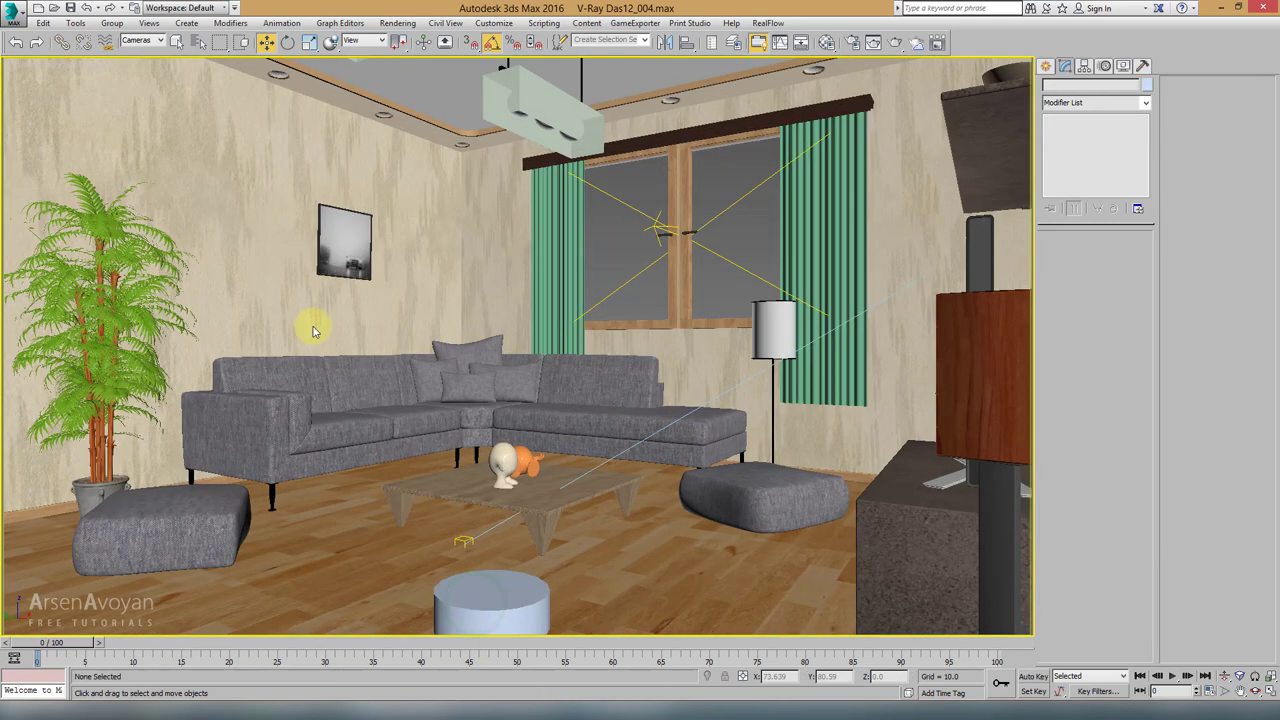
Step: Set the selection filter to All and move the cylinder closer to the coffee table, to about X -47, Y -56
left_click(140, 40)
left_click(138, 51)
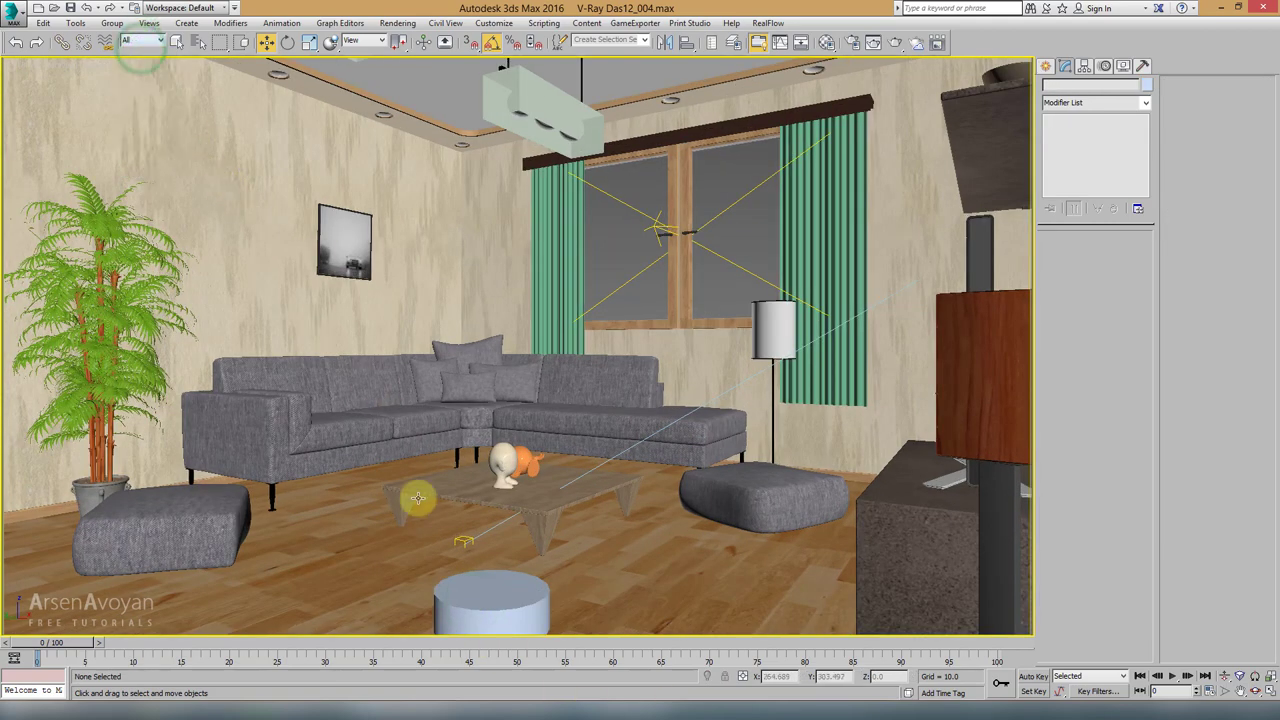
left_click(500, 612)
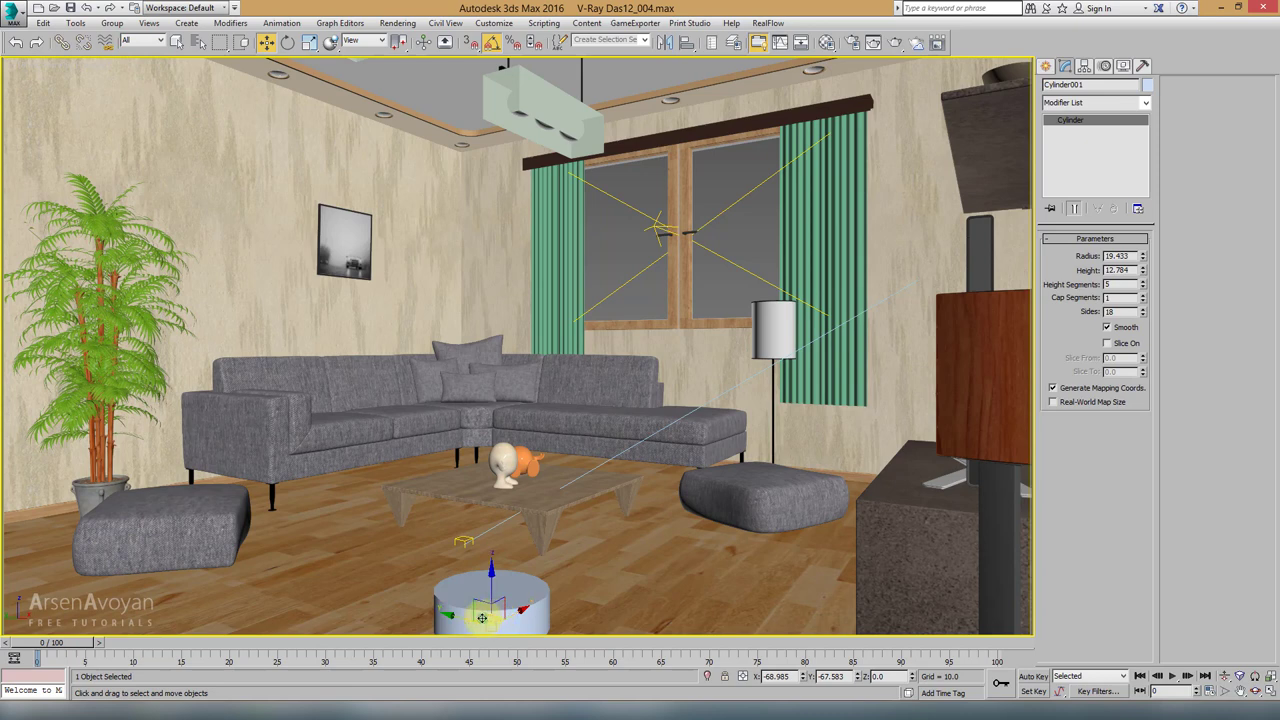
left_click_drag(481, 618, 503, 582)
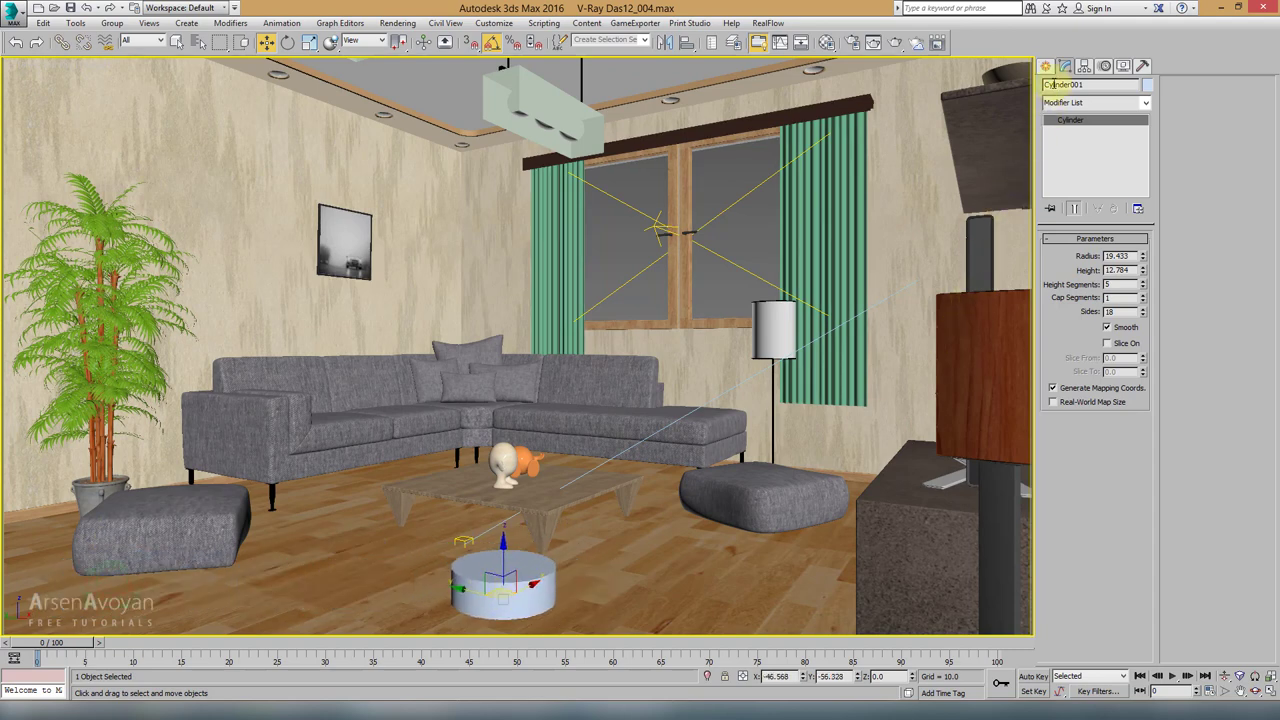
Step: Create a box about 44 long, 27 wide and 17 high on the floor beside the cylinder
left_click(1046, 65)
left_click(1074, 155)
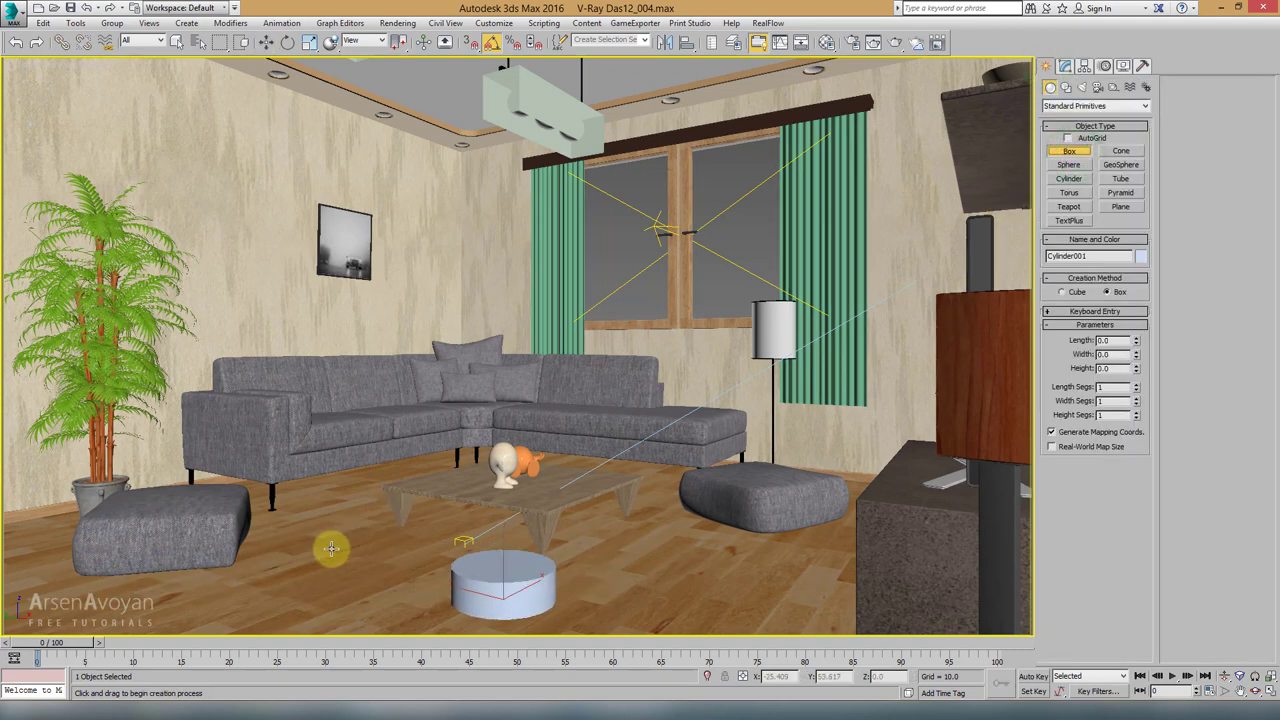
left_click_drag(329, 537, 329, 623)
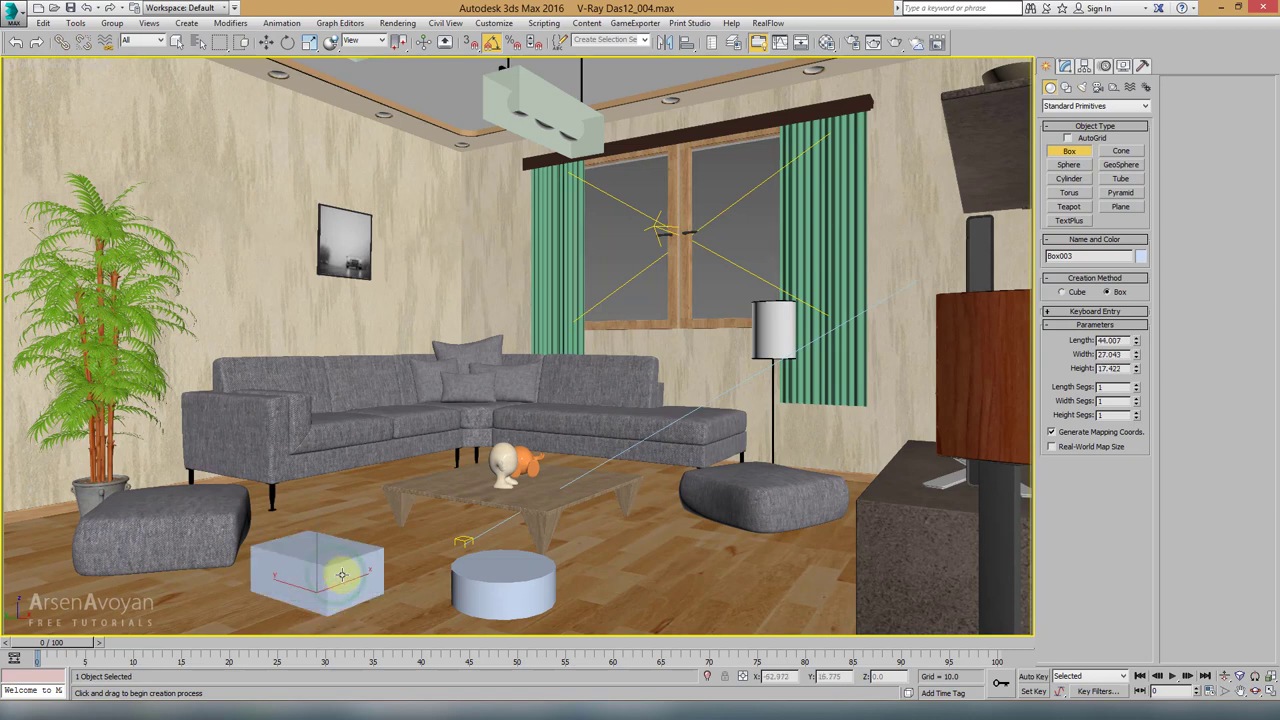
Step: Set the box to length 50, width 50 and height 20, and move it to about X -129, Y 46
left_click(1066, 67)
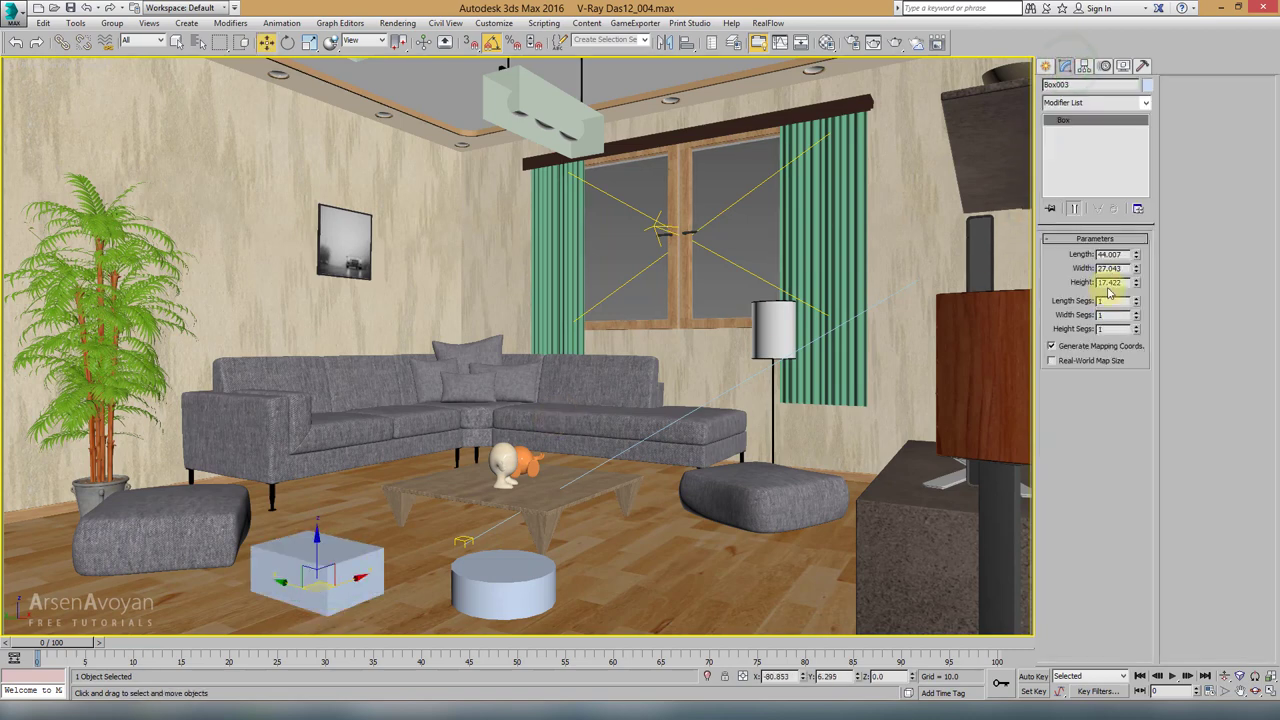
double_click(1124, 254)
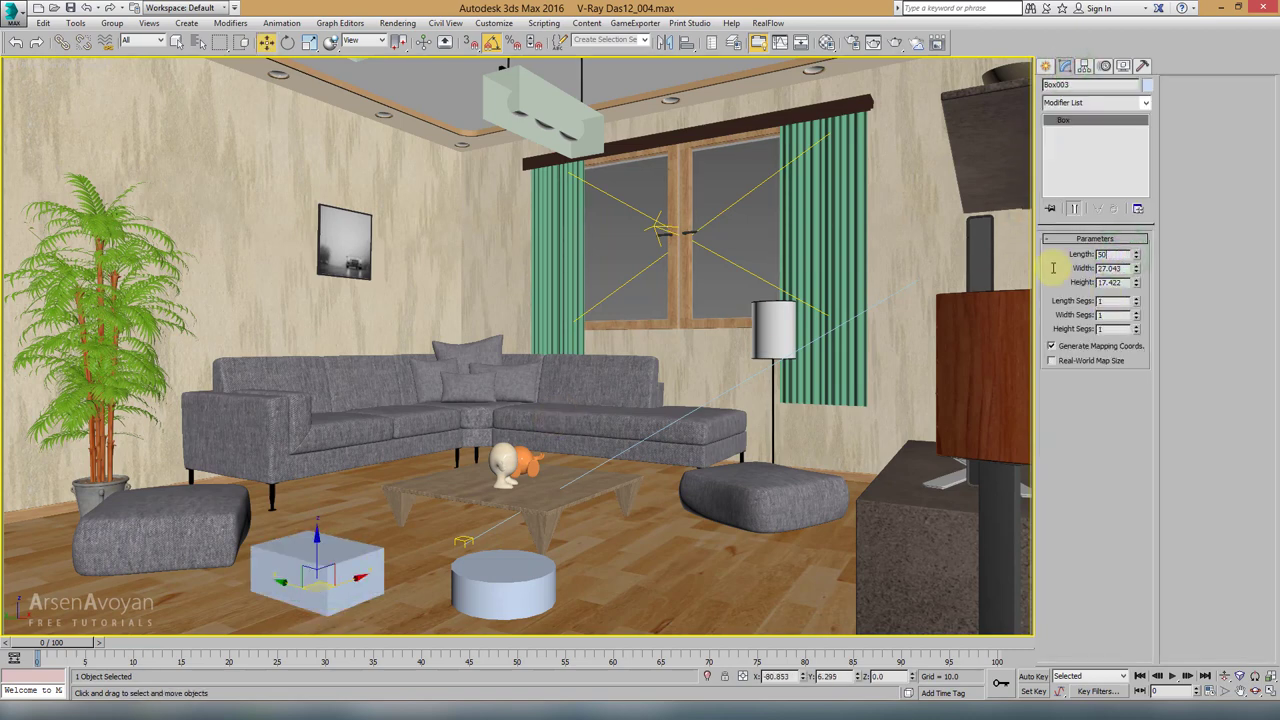
key("Tab")
key("Tab")
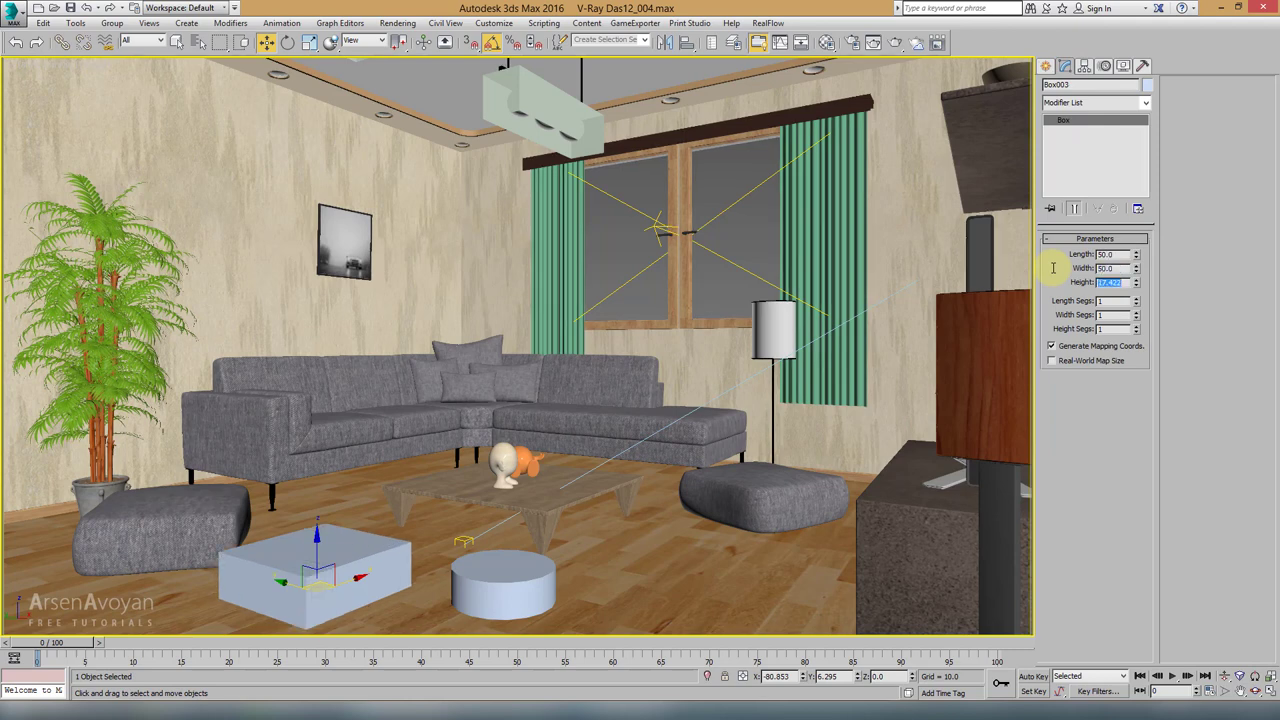
type("50")
key("Return")
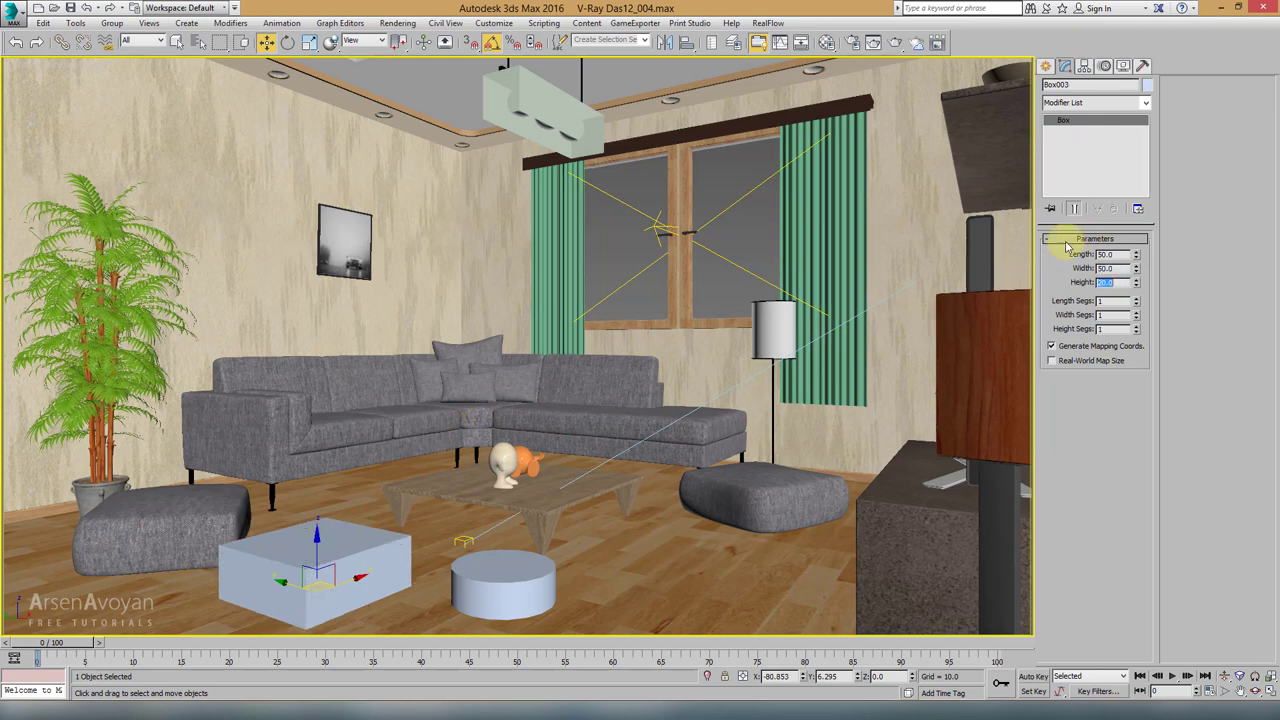
left_click_drag(326, 585, 133, 582)
Step: Select the physical camera in the top view, set its focal length to 13 mm and enlarge the camera view
key("alt+w")
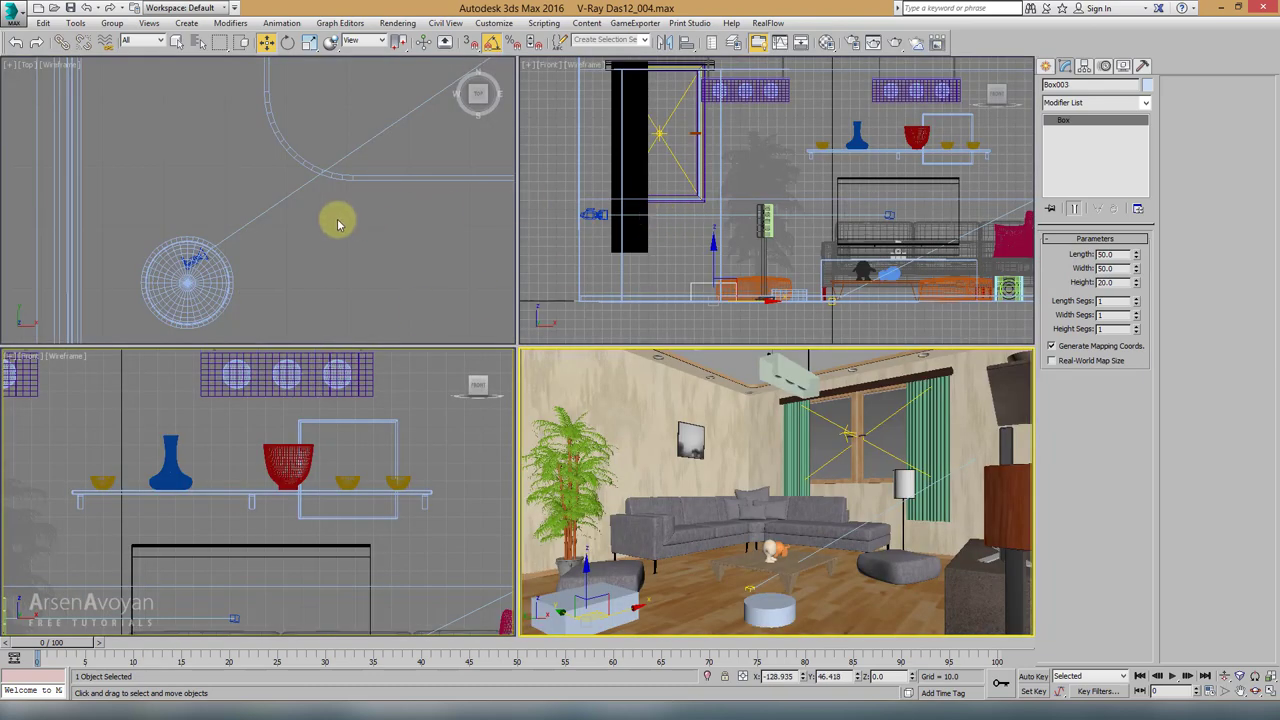
scroll(165, 235, "up", 5)
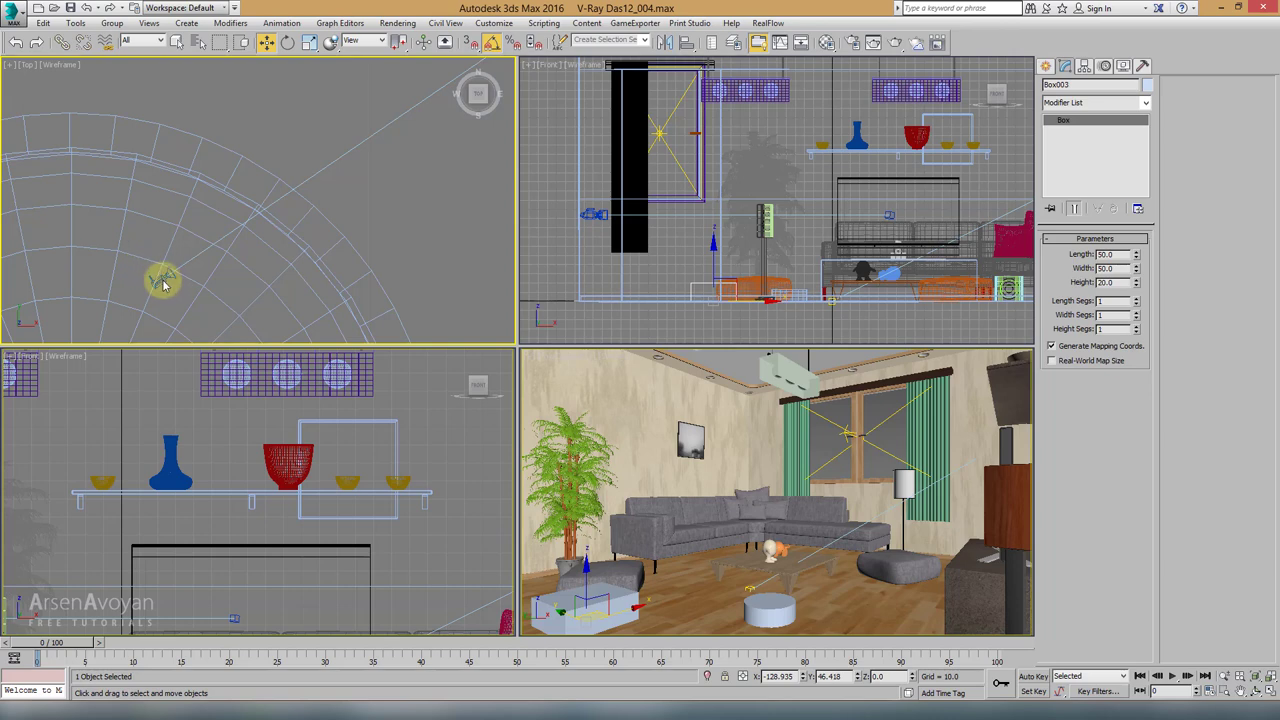
left_click(163, 283)
left_click(164, 279)
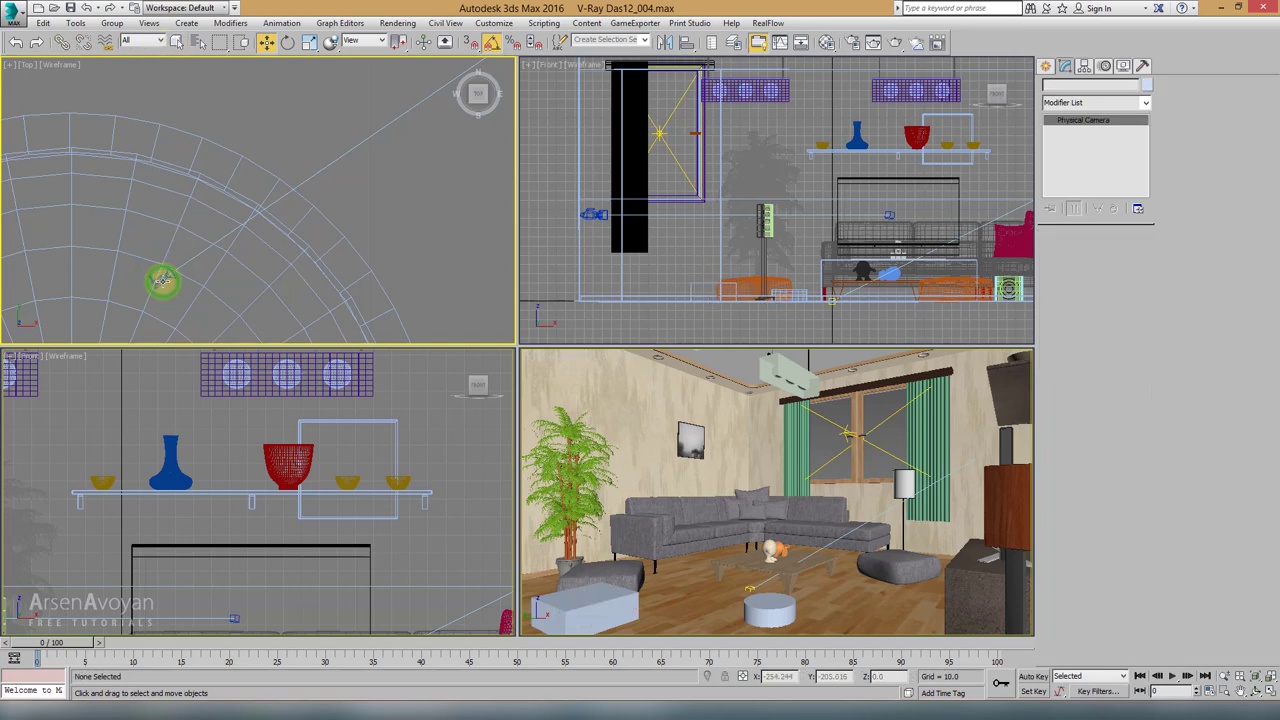
double_click(1108, 394)
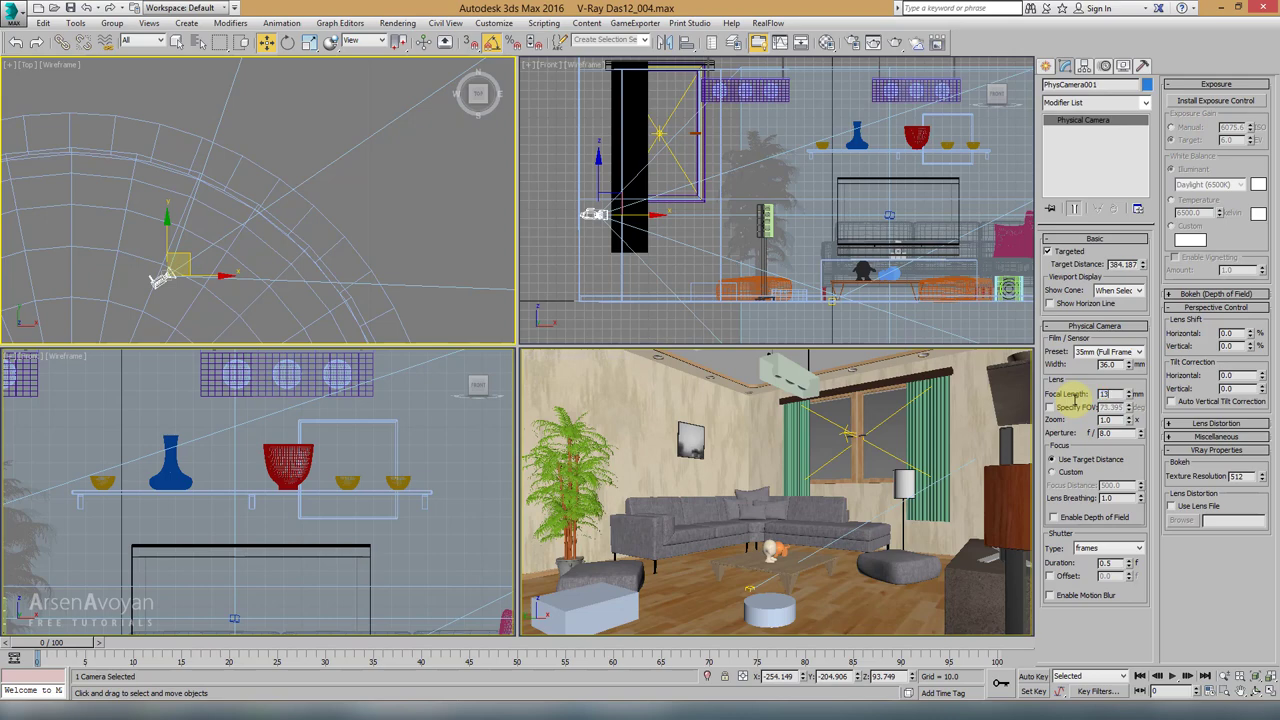
type("13")
key("Return")
middle_click(833, 317)
middle_click(791, 403)
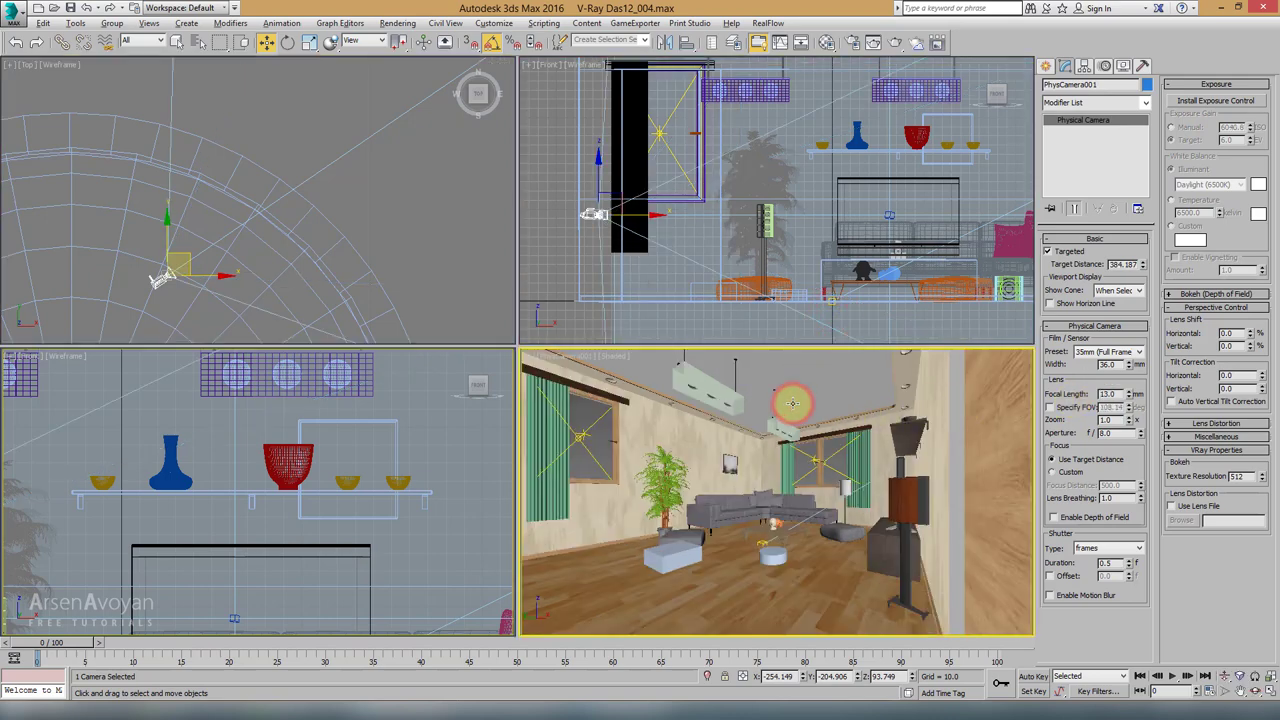
key("alt+w")
Step: Move the box to the near corner of the camera view, about X -220, Y 31, and rotate it 80° about Z
left_click(297, 487)
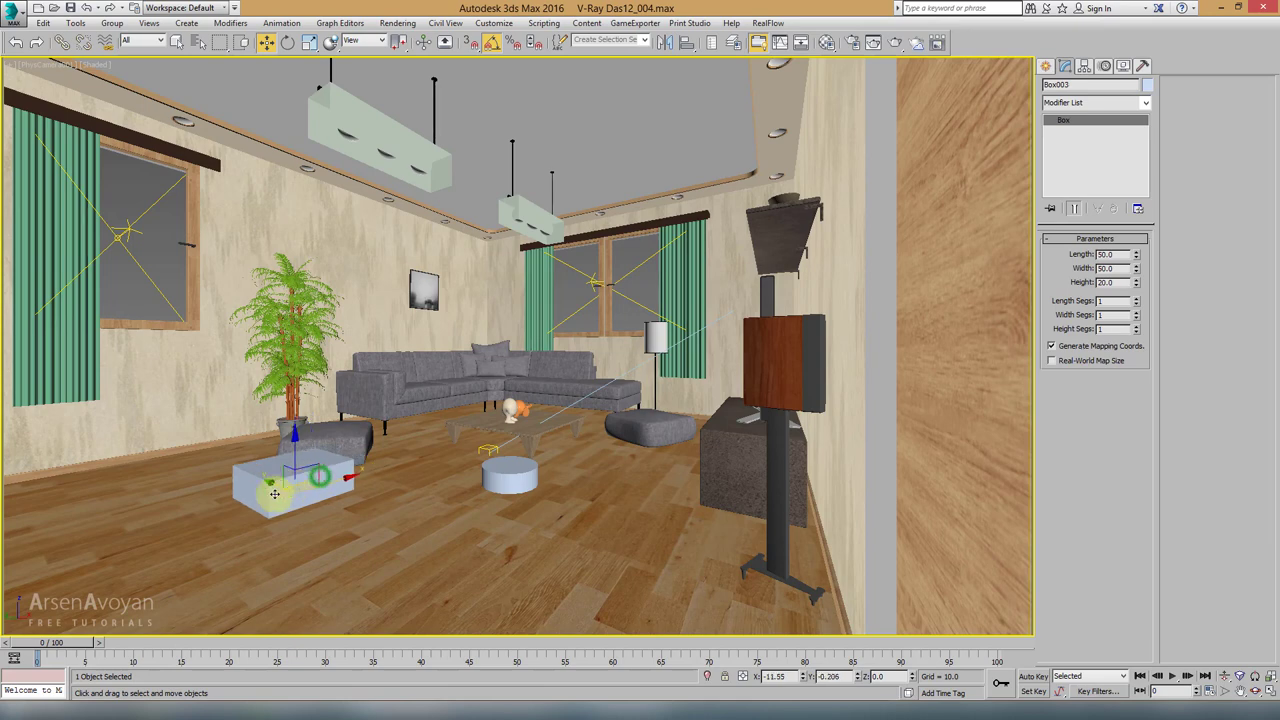
left_click_drag(274, 493, 151, 529)
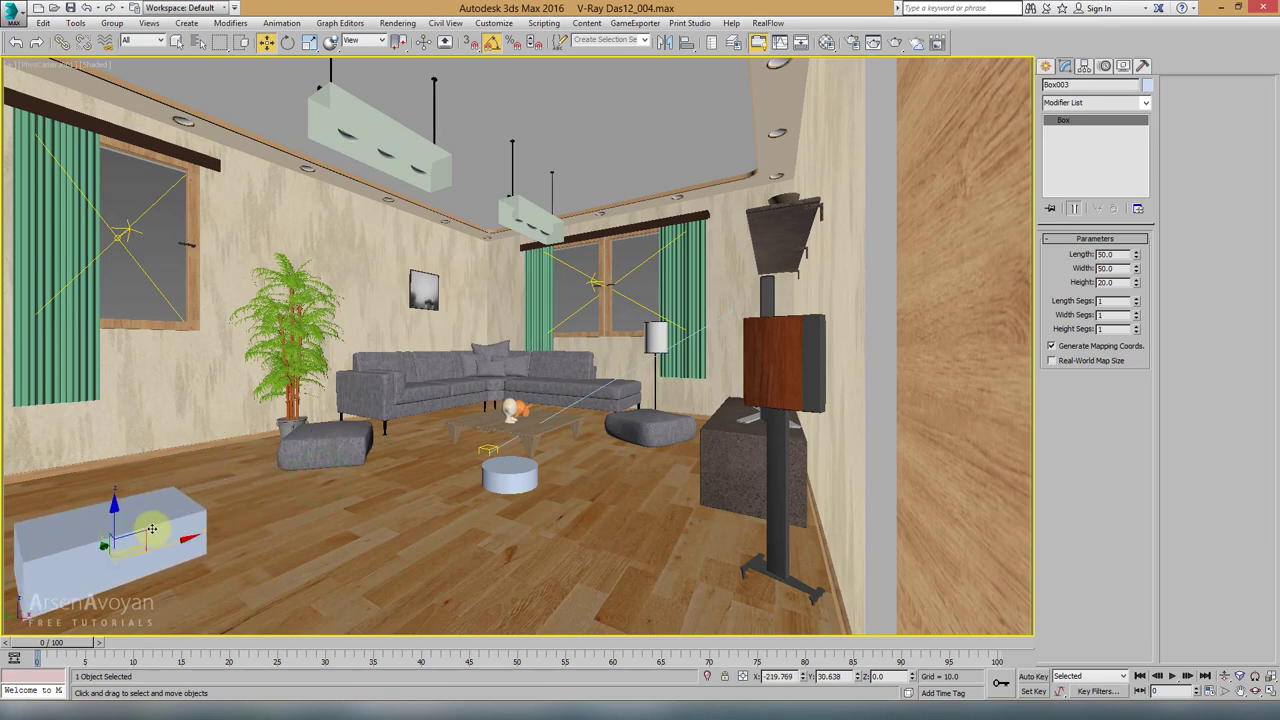
left_click(287, 42)
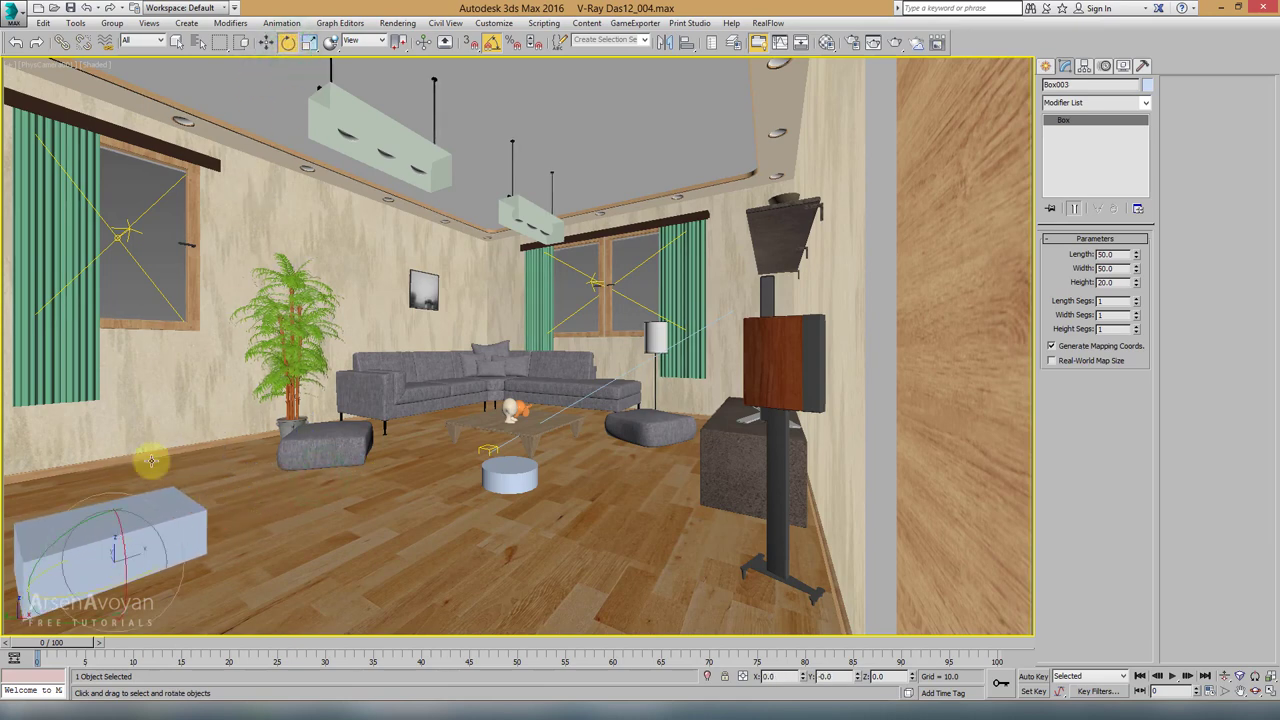
left_click_drag(106, 591, 230, 565)
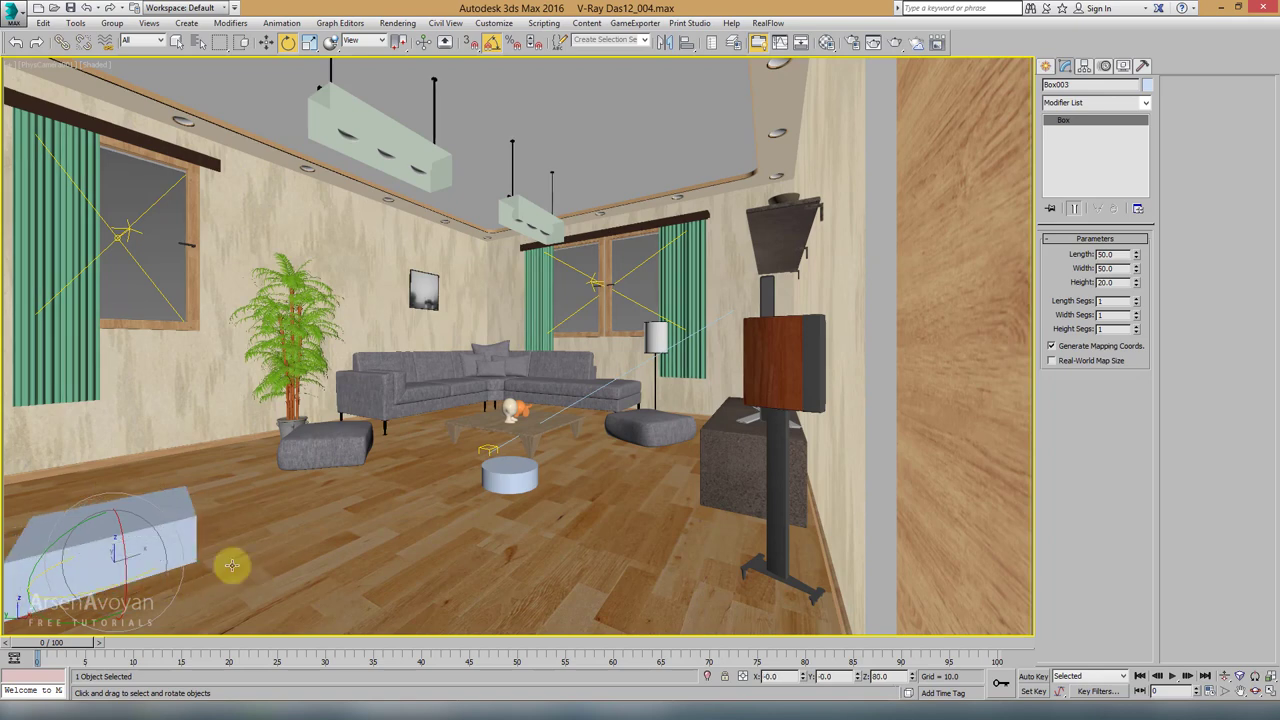
Step: Move the cylinder across the floor toward the camera
left_click(497, 480)
right_click(500, 478)
left_click(506, 480)
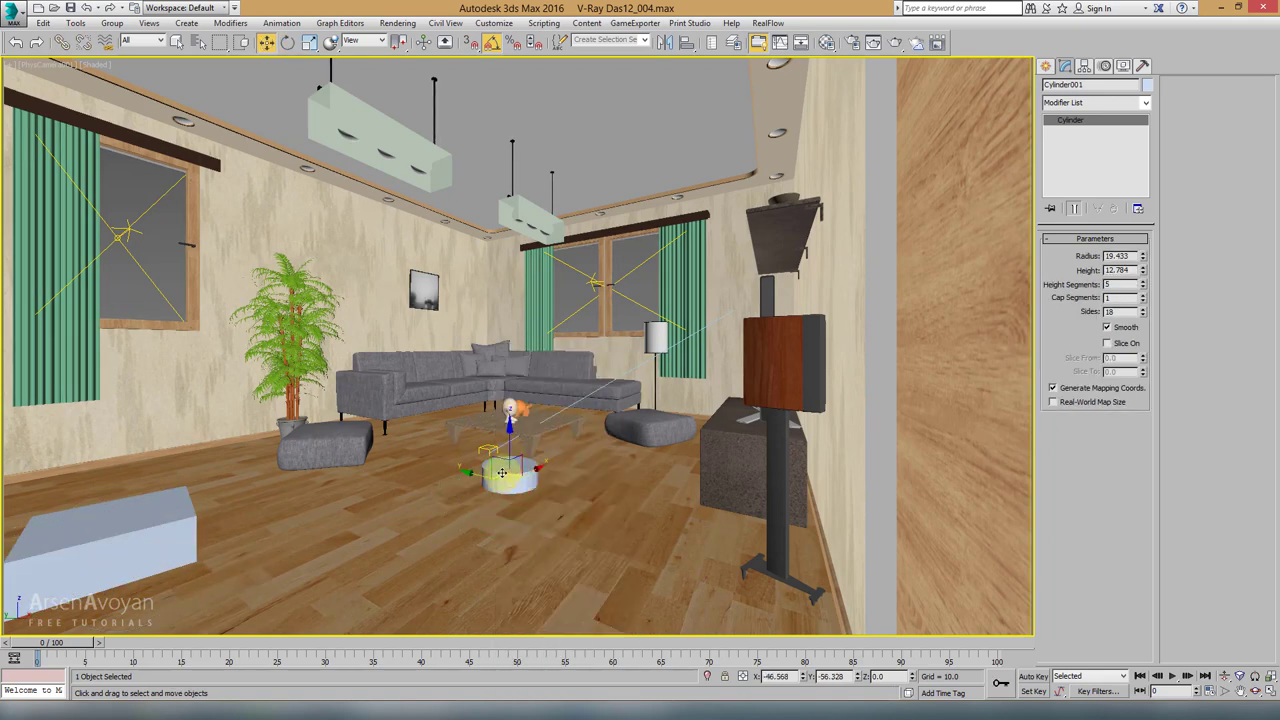
left_click_drag(502, 473, 430, 597)
Step: Delete the cylinder and the box from the floor
key("Delete")
left_click(150, 510)
key("Delete")
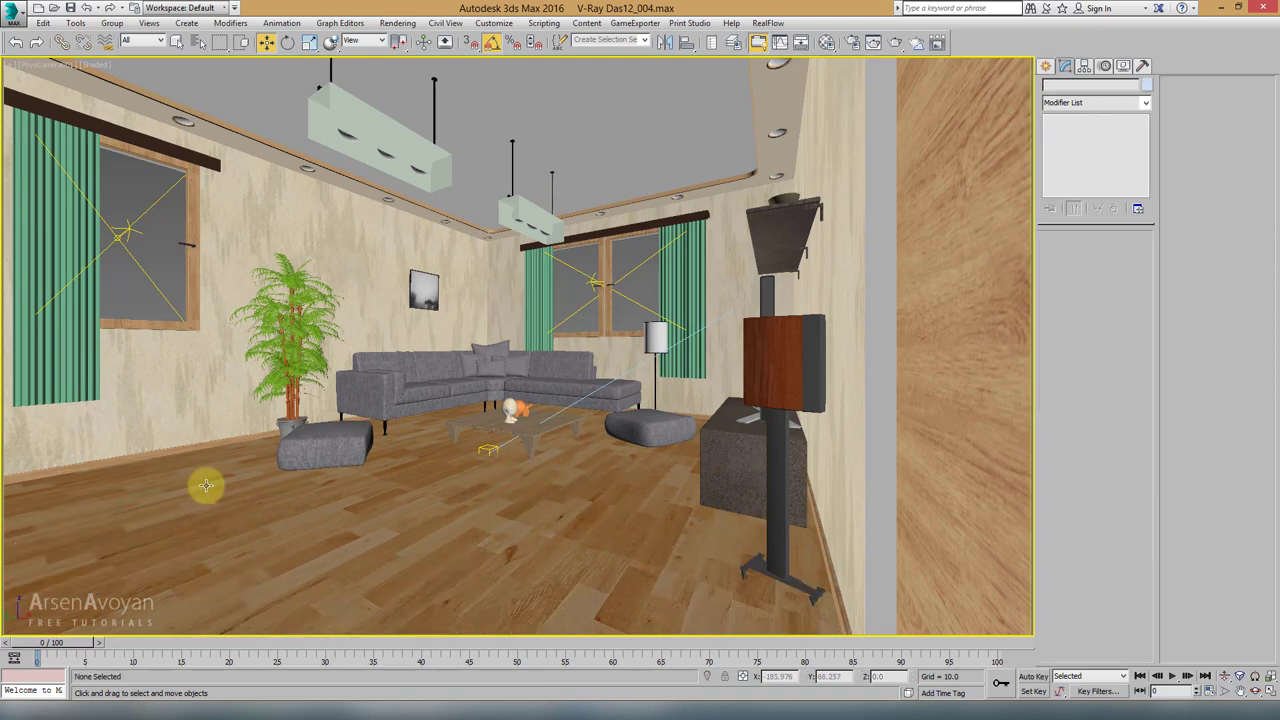
Step: Select the camera body in the top view, set its focal length to 24 mm and show the camera view enlarged
key("alt+w")
left_click(160, 277)
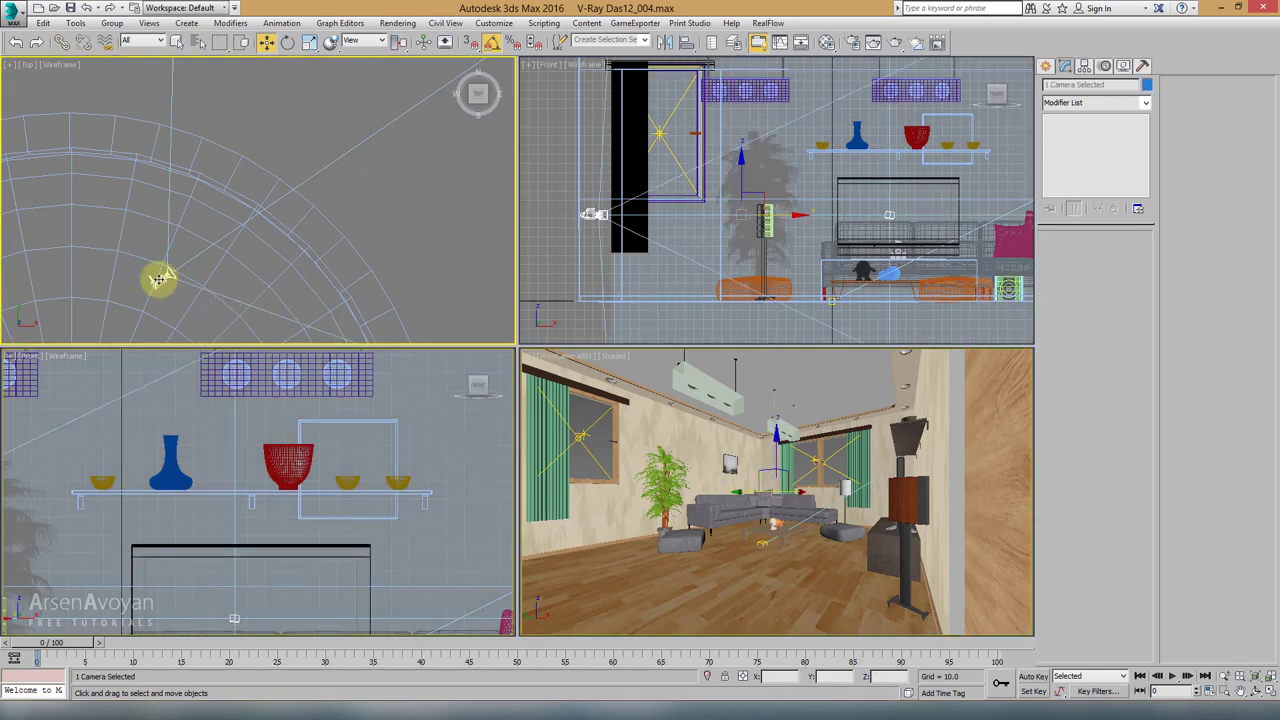
left_click(159, 279)
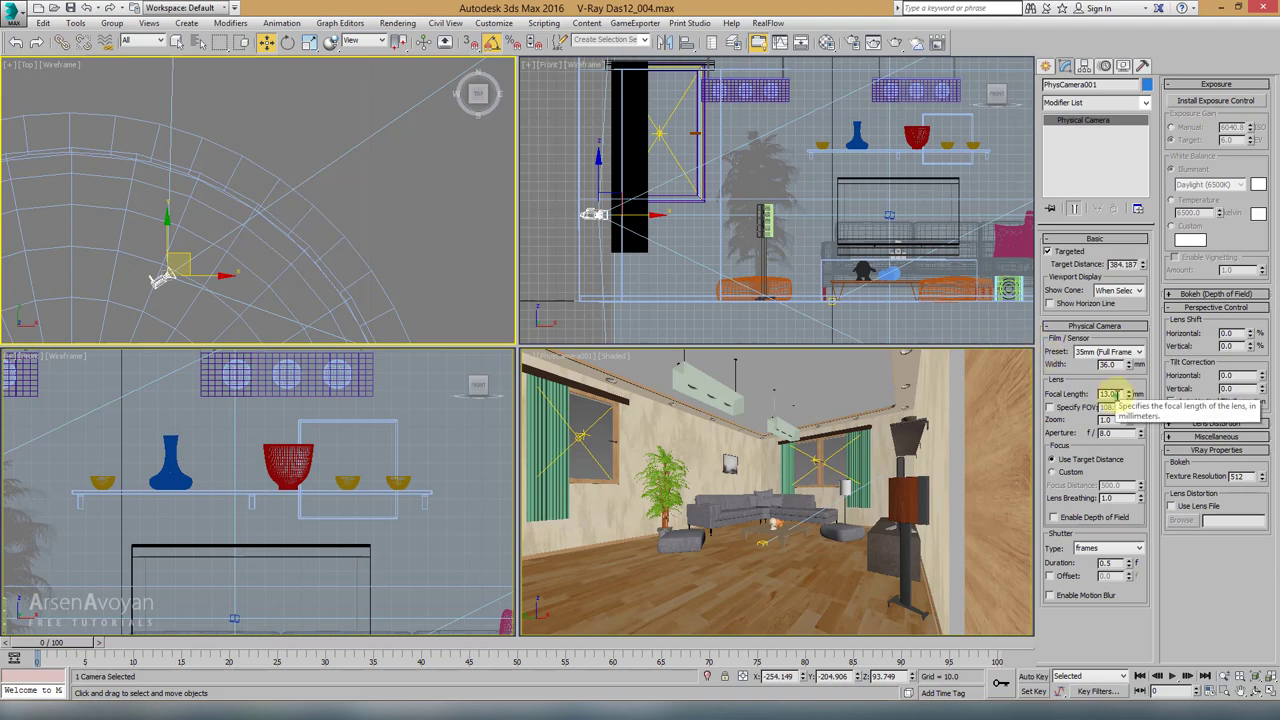
key("Return")
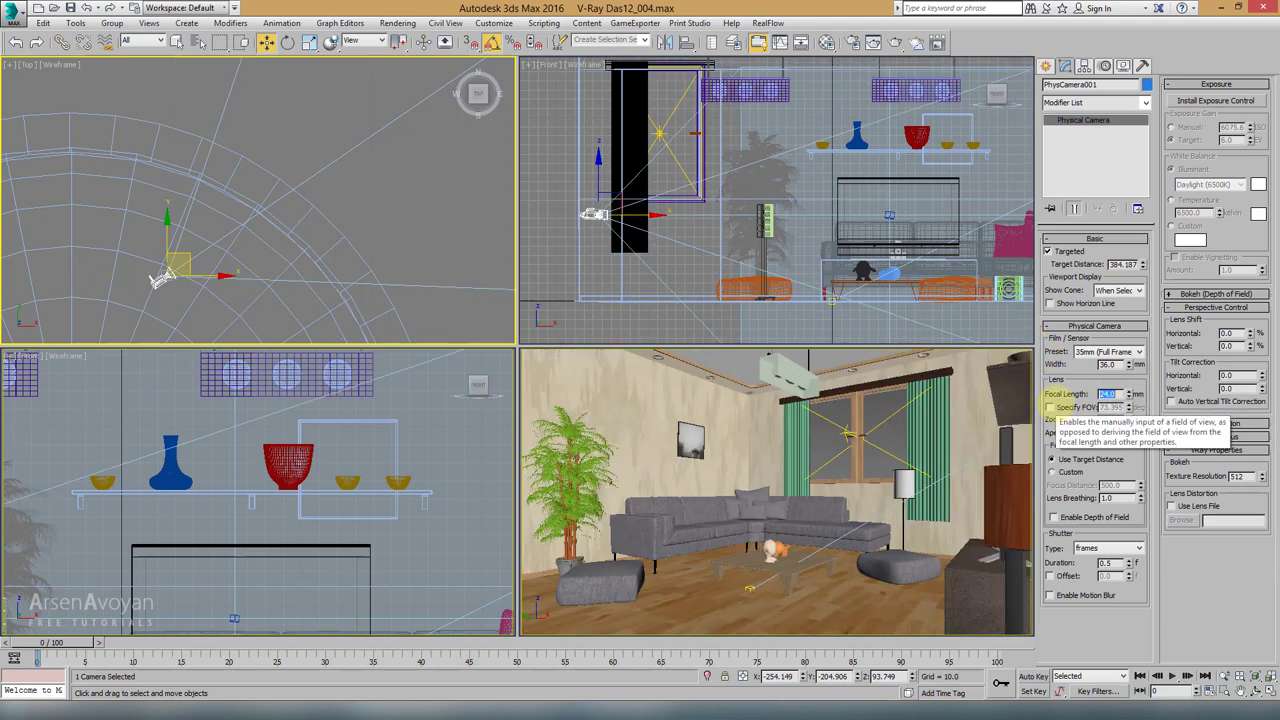
key("alt+w")
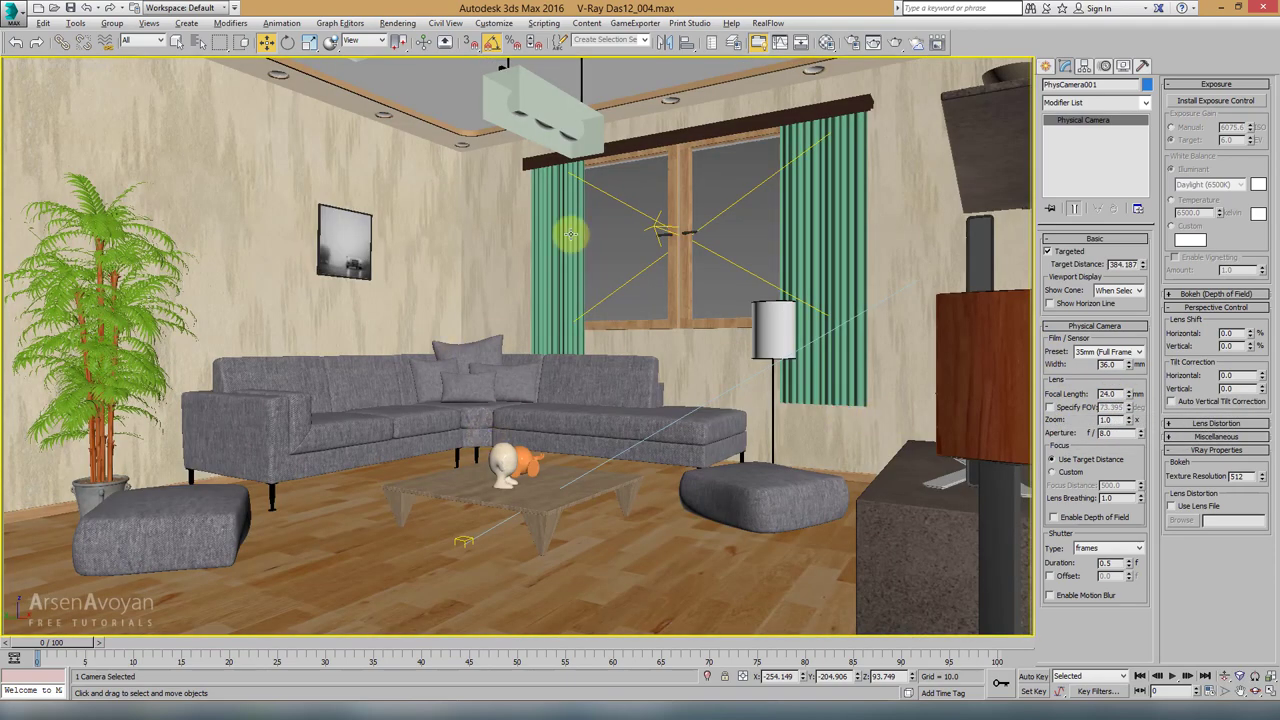
Step: Move the camera from the corner to the middle of the wall facing the window, about X -265, Y 19, and enlarge its view
key("alt+w")
scroll(314, 190, "up", 3)
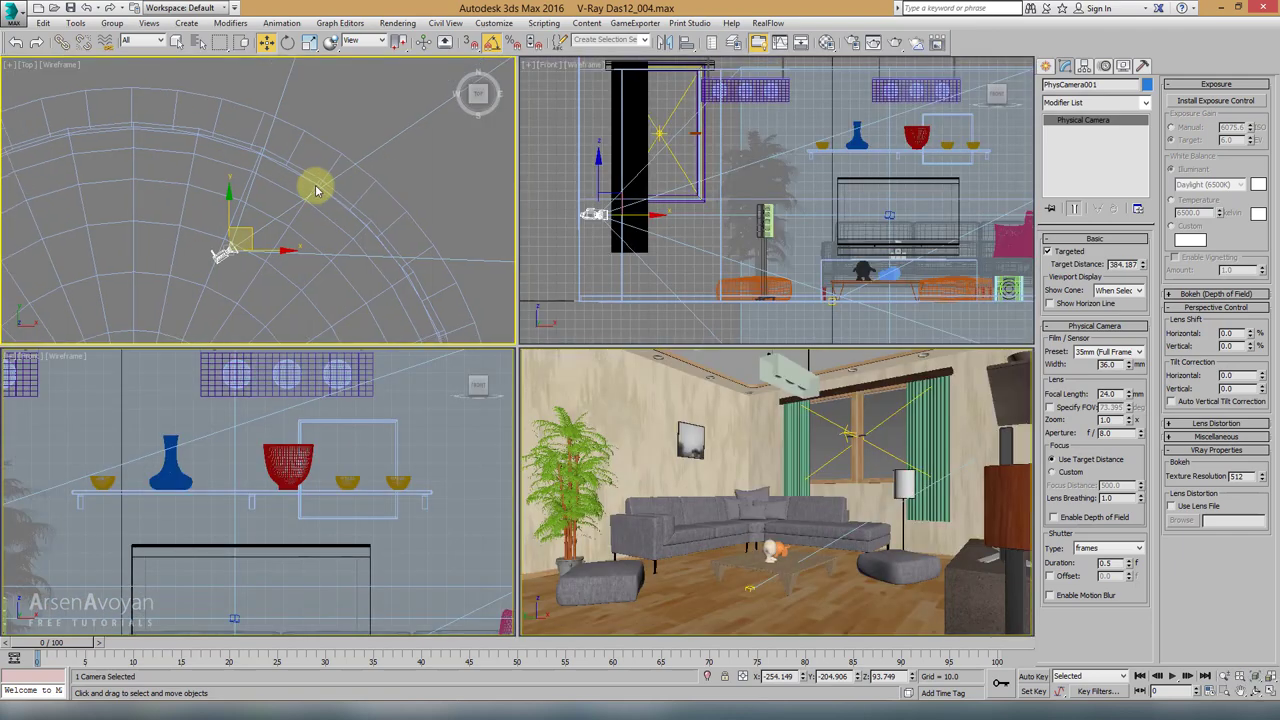
middle_click_drag(300, 280, 300, 195)
scroll(323, 193, "up", 2)
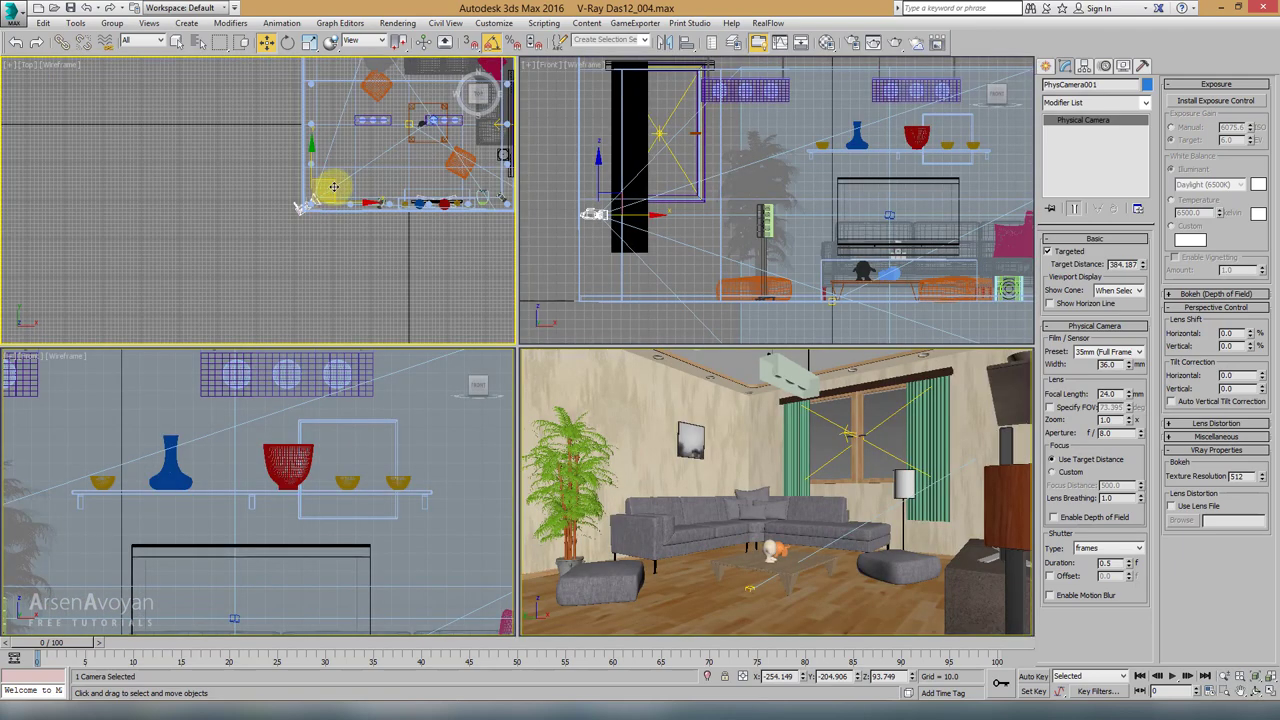
left_click_drag(333, 186, 337, 95)
scroll(320, 130, "up", 4)
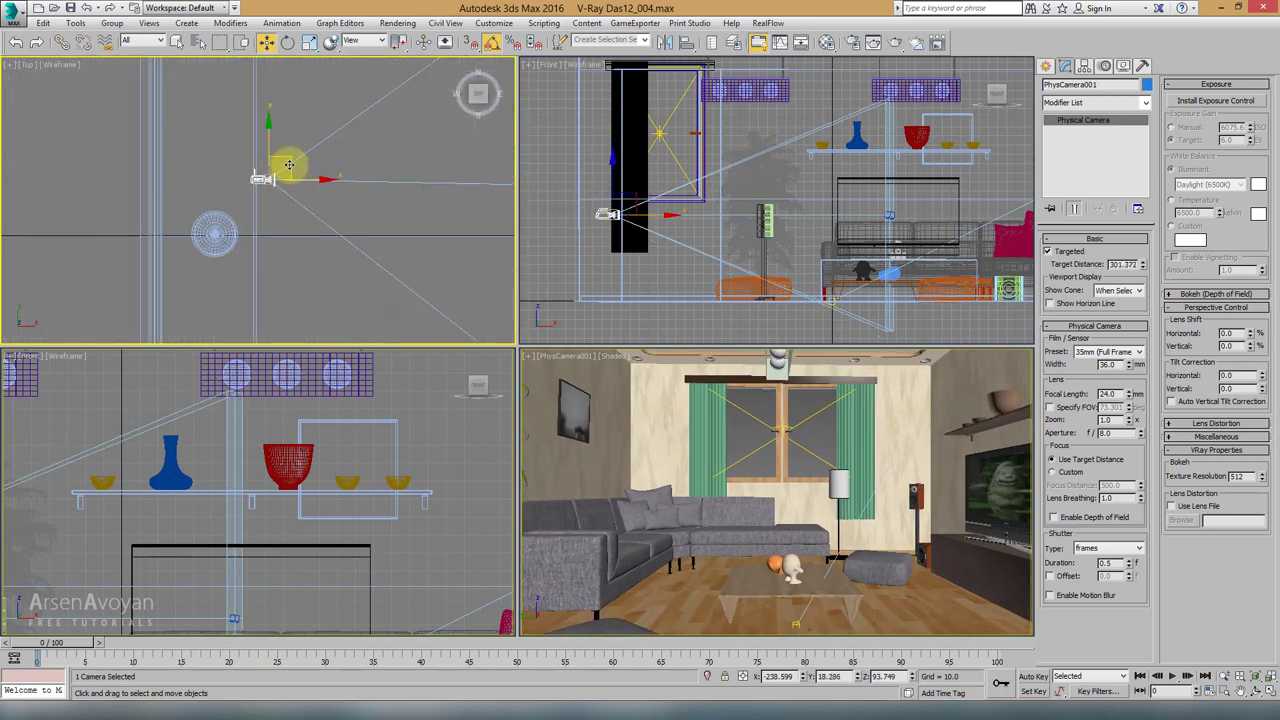
mouse_move(288, 165)
left_mouse_down()
mouse_move(137, 171)
mouse_move(246, 166)
mouse_move(201, 158)
left_mouse_up()
key("alt+w")
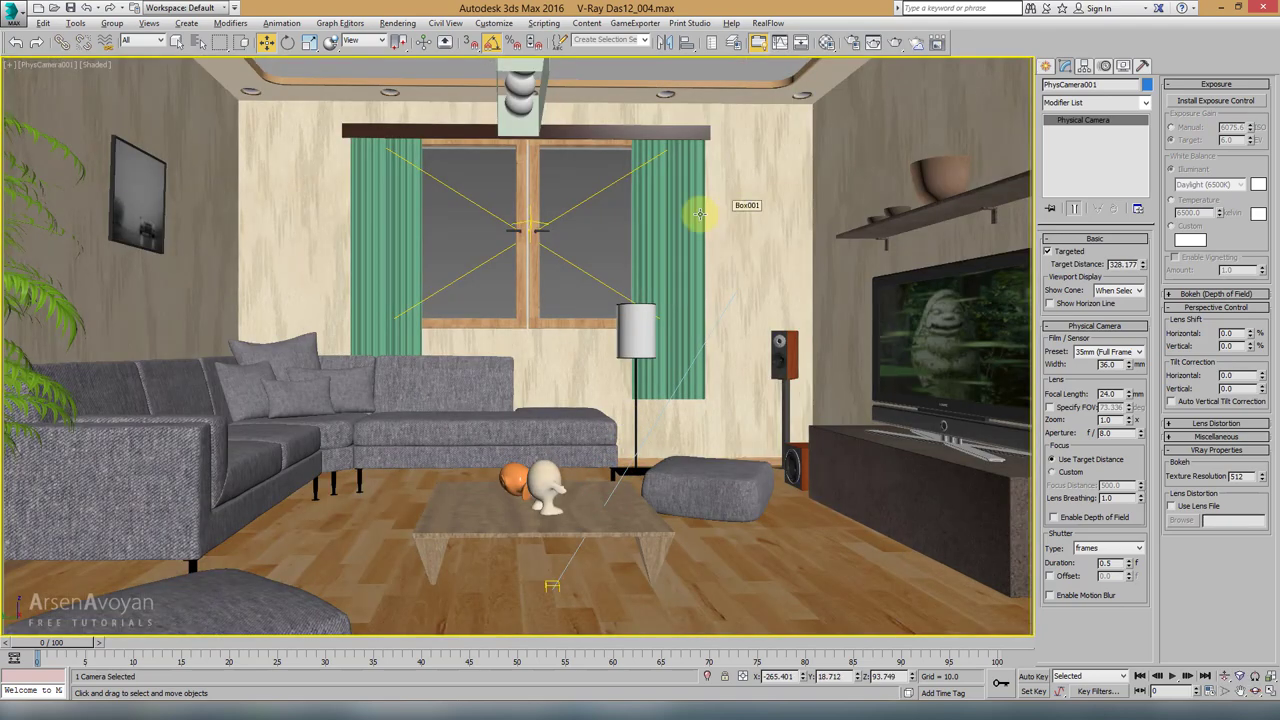
Step: Examine in the enlarged top view how the camera's line of sight aligns with the pendant lights, coffee table and window
key("alt+w")
scroll(260, 209, "down", 5)
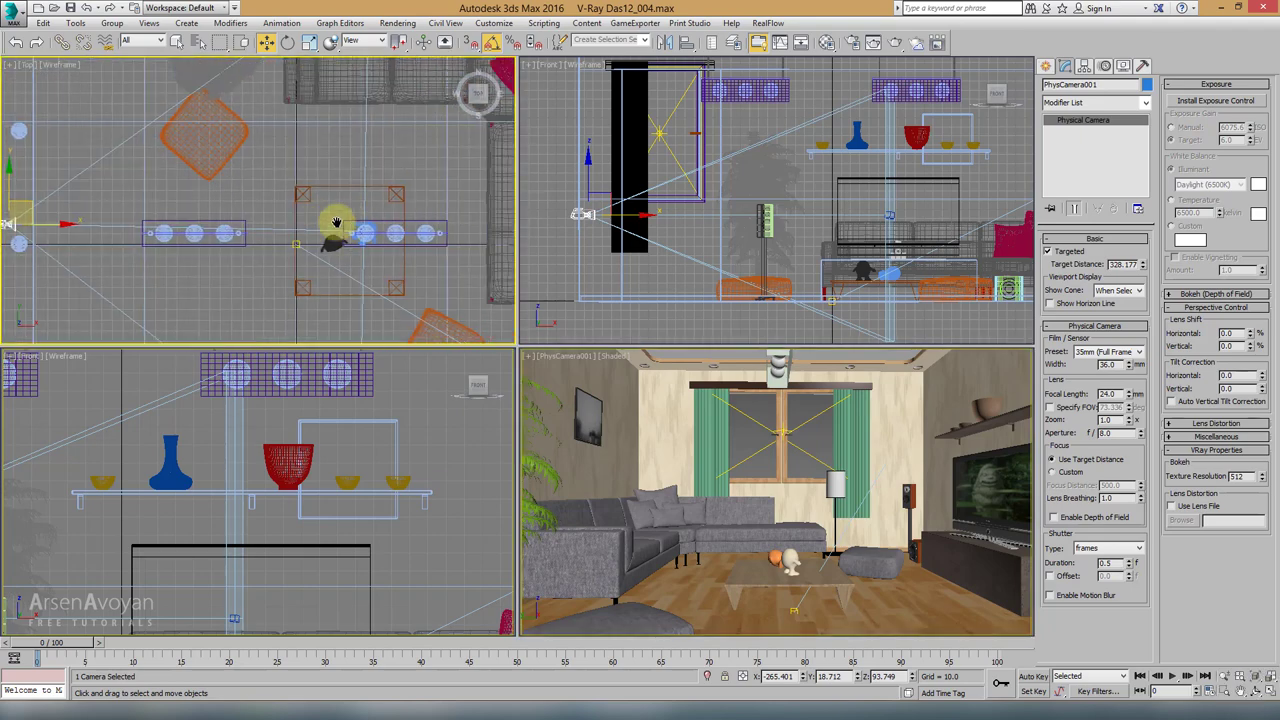
scroll(336, 222, "up", 3)
scroll(351, 223, "down", 3)
key("alt+w")
scroll(320, 237, "down", 2)
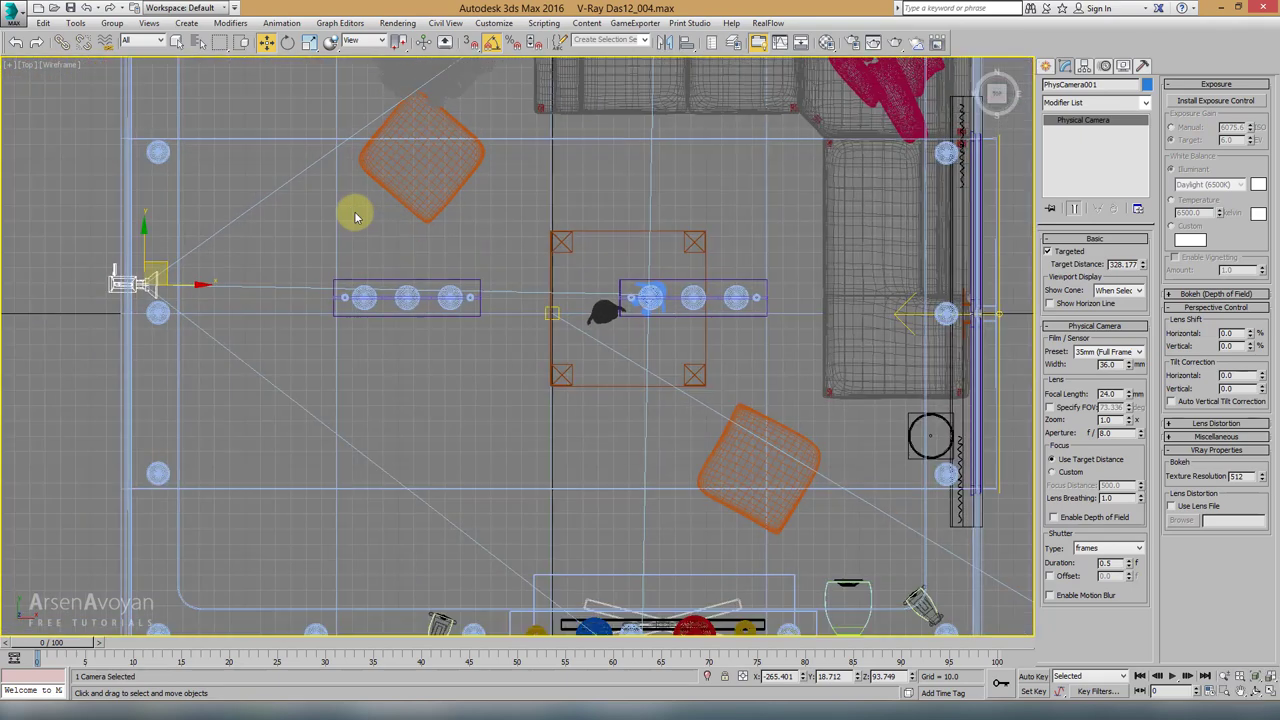
scroll(356, 217, "up", 2)
middle_click_drag(757, 294, 583, 311)
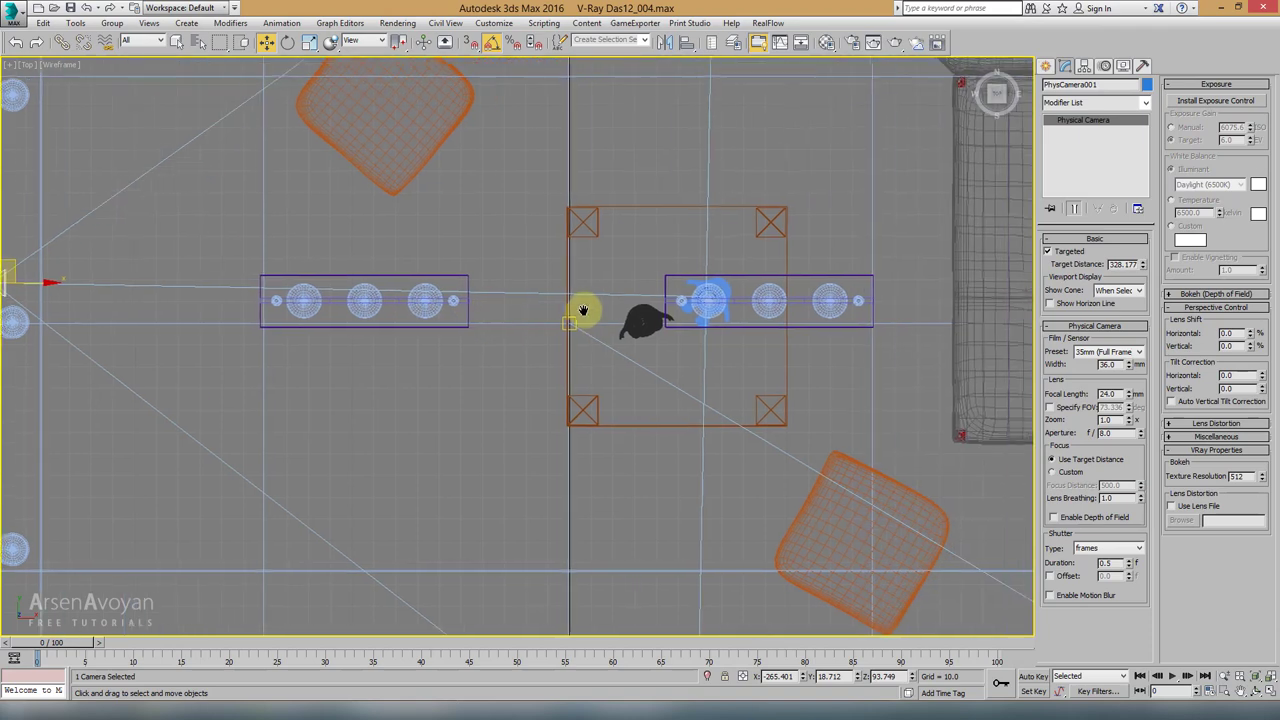
middle_click_drag(471, 286, 709, 256)
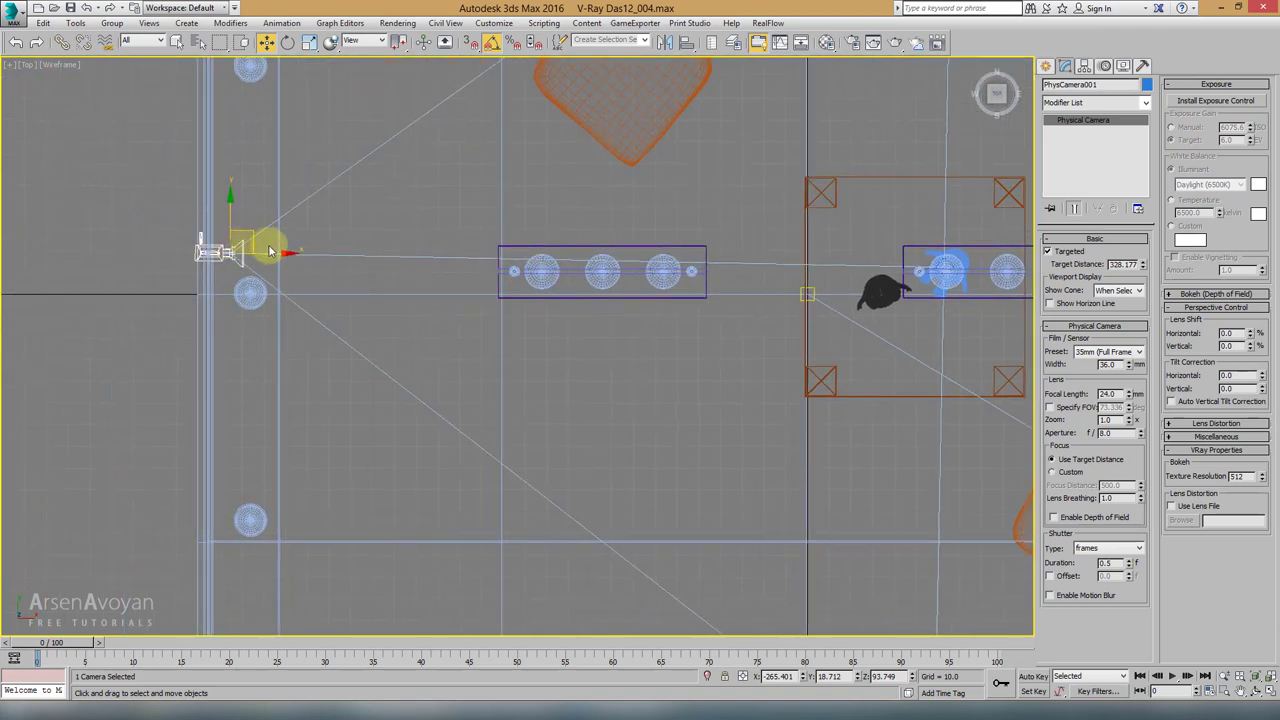
middle_click_drag(571, 266, 367, 268)
middle_click_drag(648, 260, 460, 290)
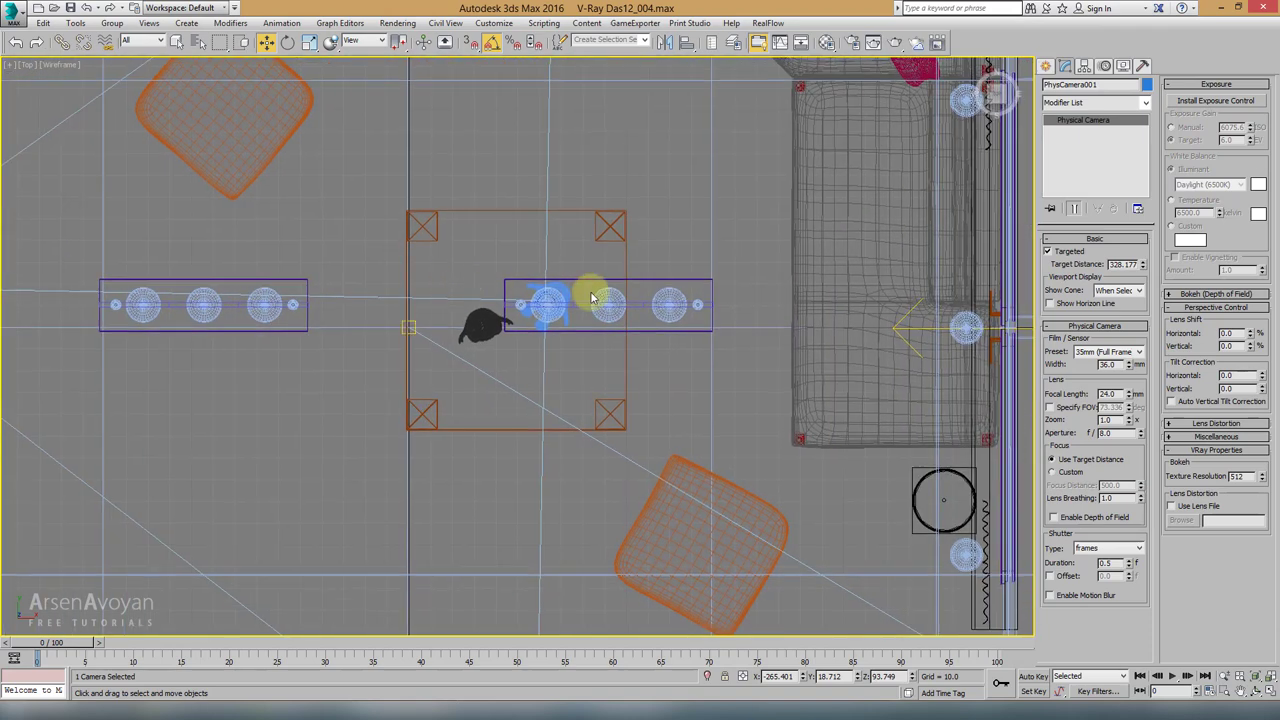
Step: Restrict selection to cameras and move the camera target to about Y 19 so it lines up with the camera body
left_click(160, 41)
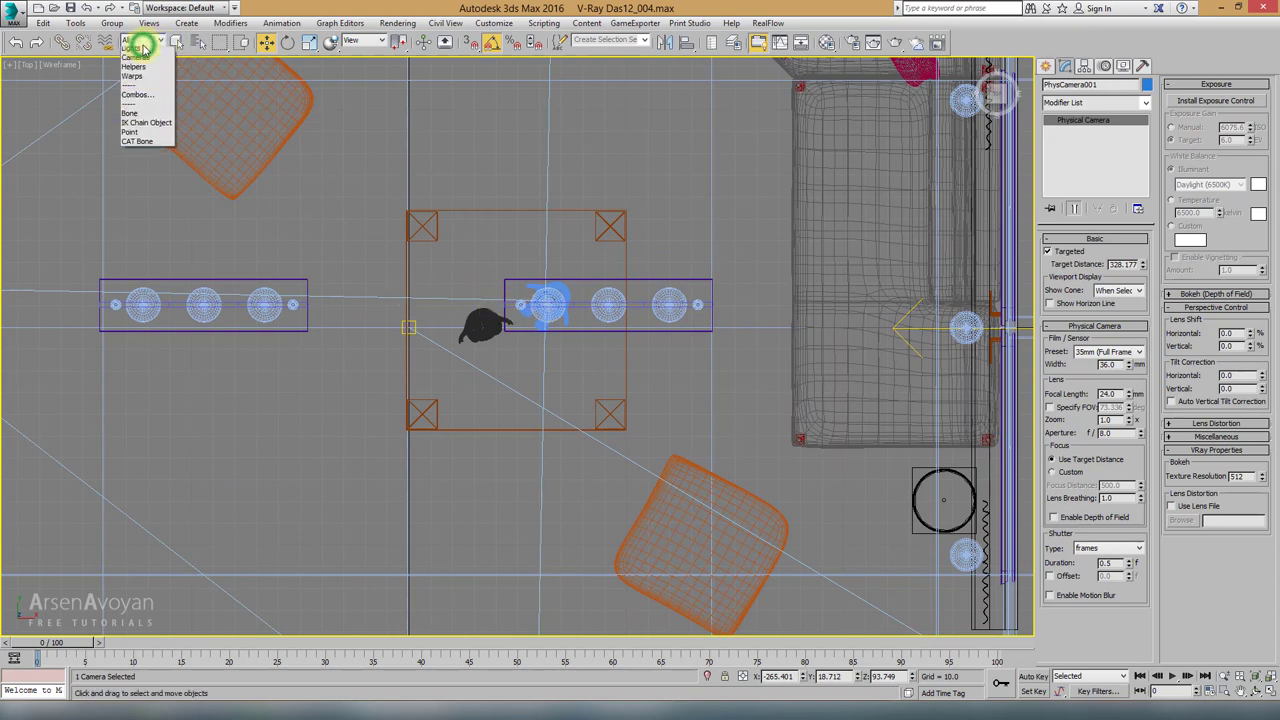
left_click(134, 86)
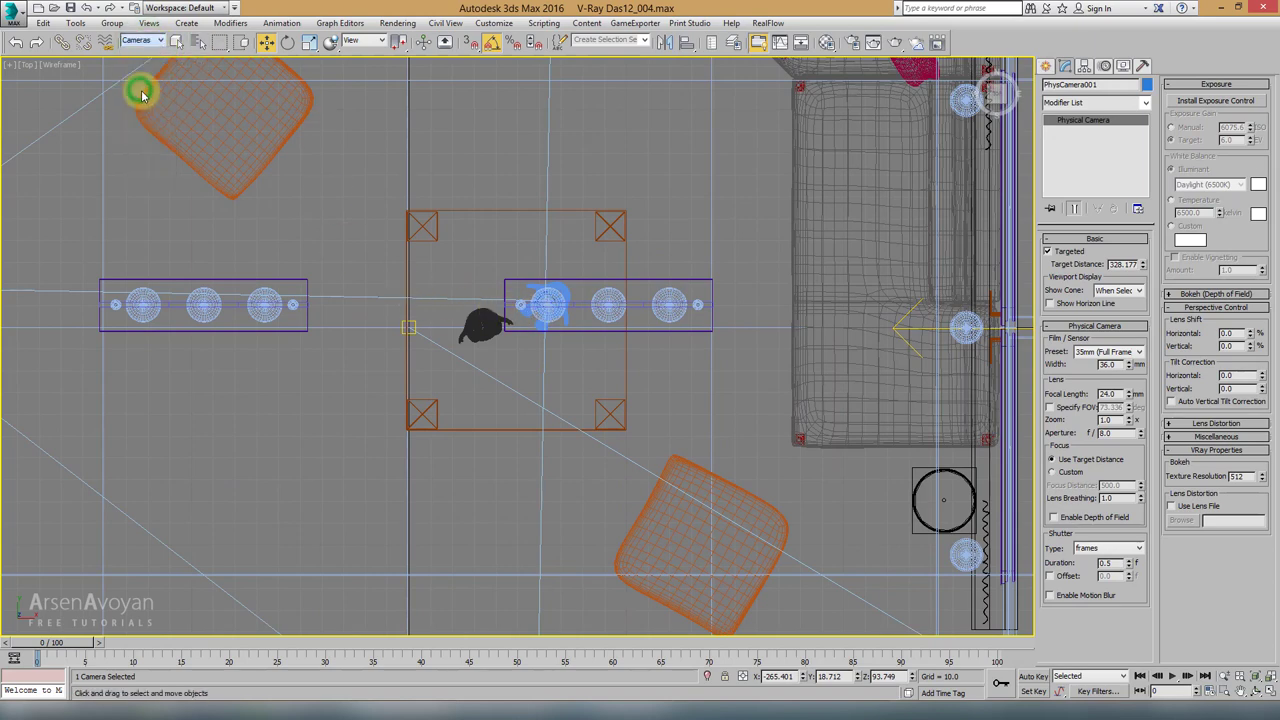
left_click(530, 318)
left_click_drag(546, 306, 549, 245)
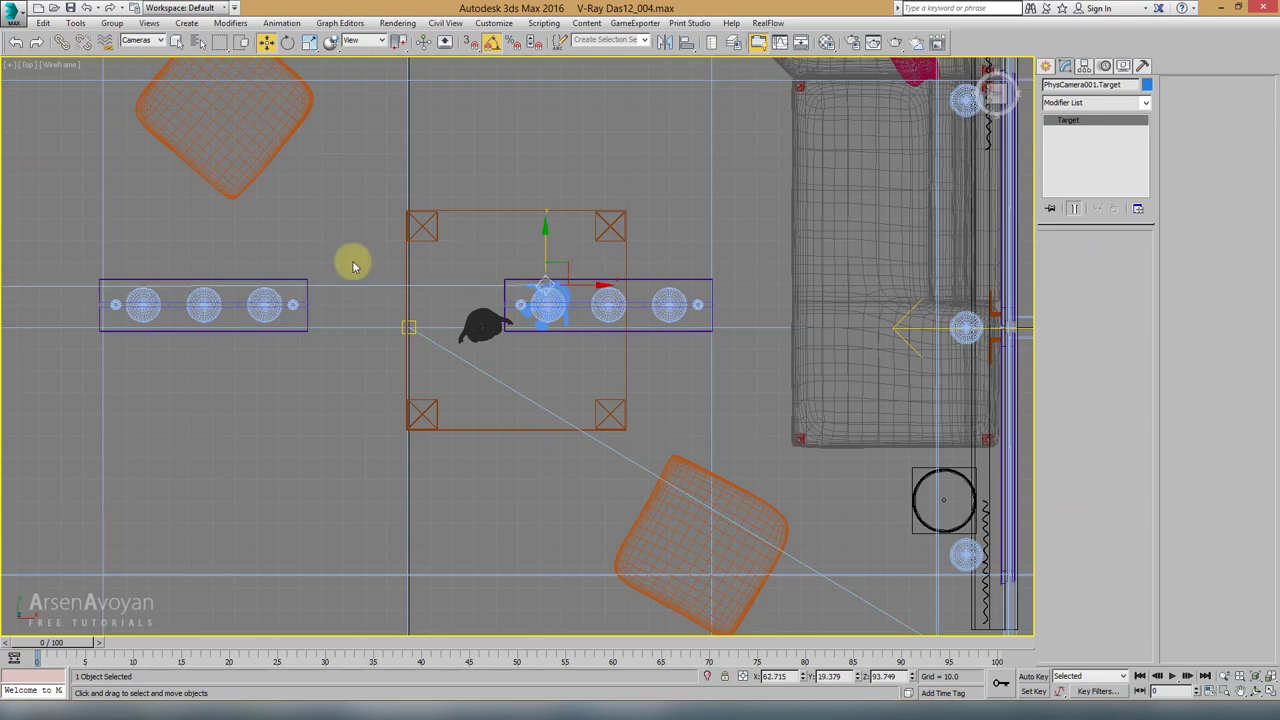
Step: Select the camera together with its target, enlarge the camera view and shift both about 9.6 units along Y
scroll(365, 262, "down", 8)
scroll(390, 263, "up", 4)
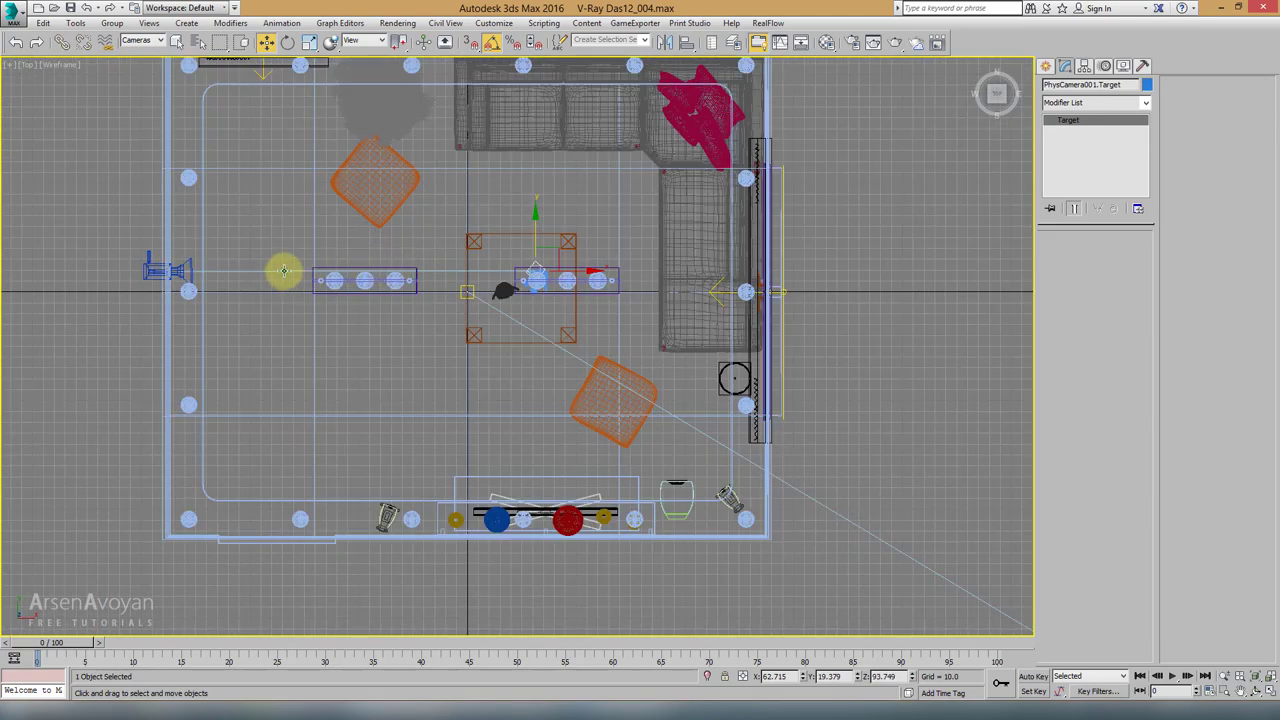
left_click_drag(283, 271, 338, 248)
key("alt+w")
key("alt+w")
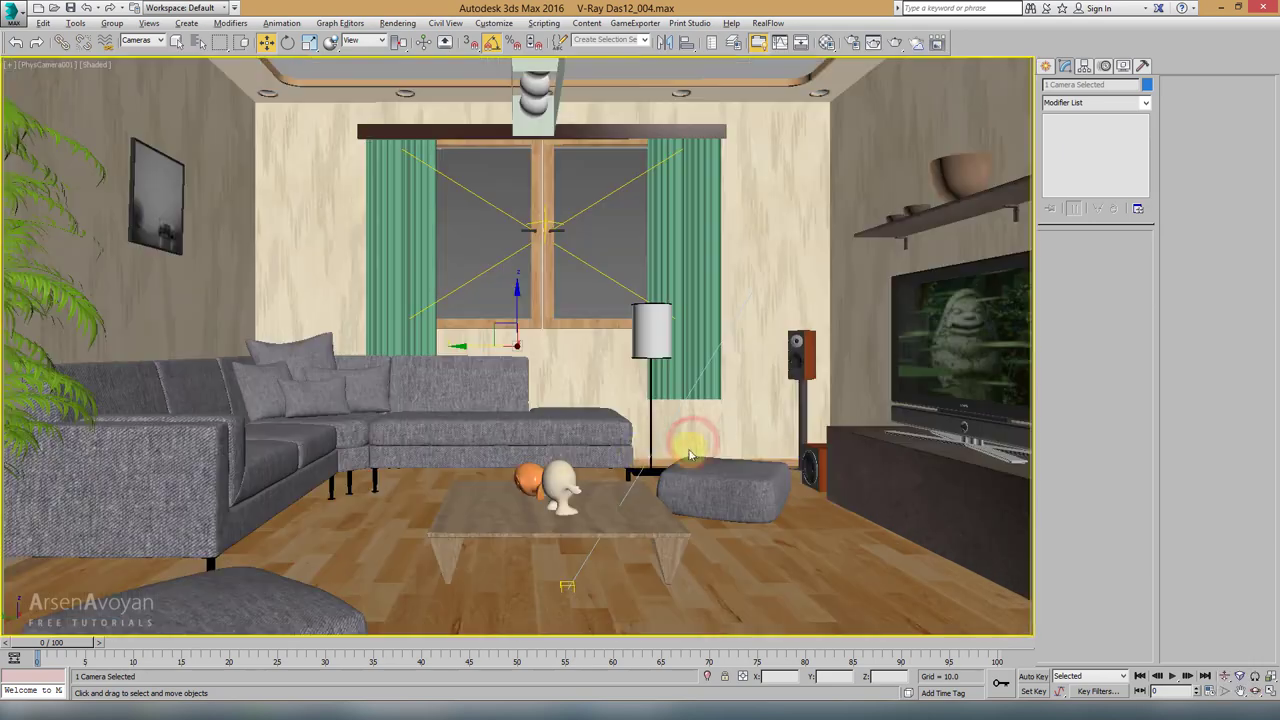
left_click_drag(465, 347, 424, 349)
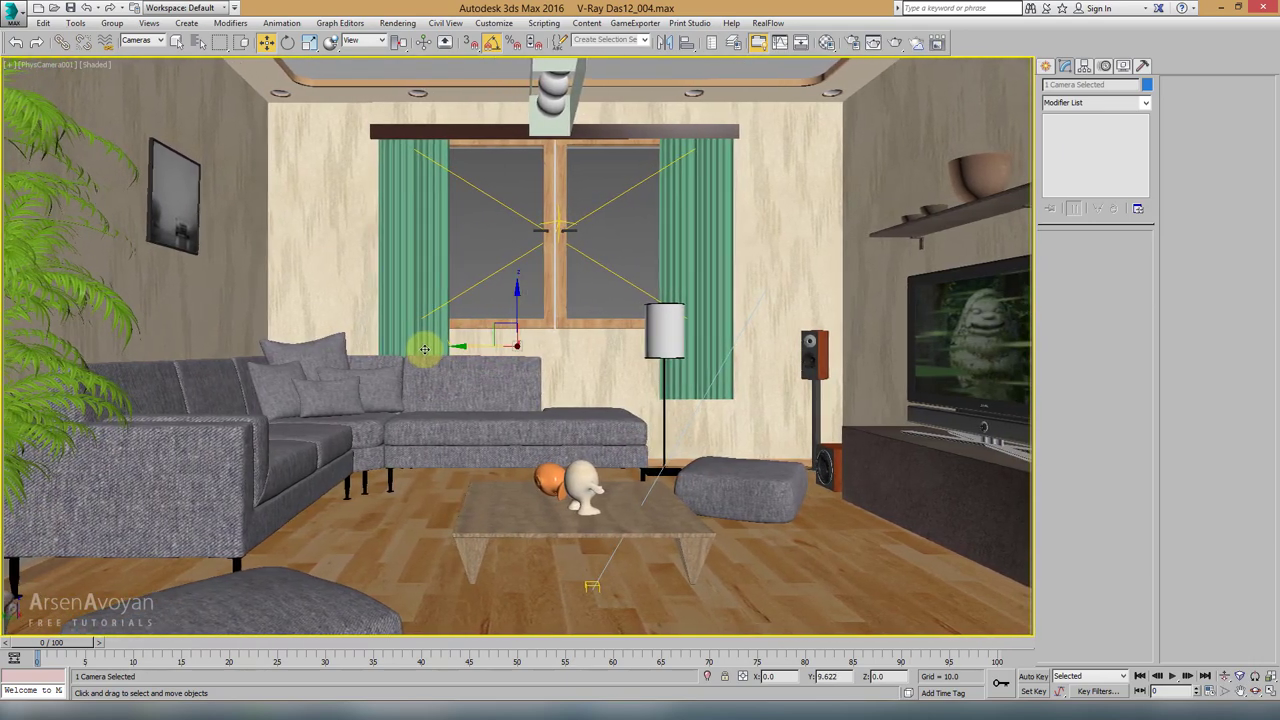
Step: Render the frontal camera view, duplicate the result to the MAX frame buffer, minimize the copy and close the V-Ray frame buffer
left_click(895, 44)
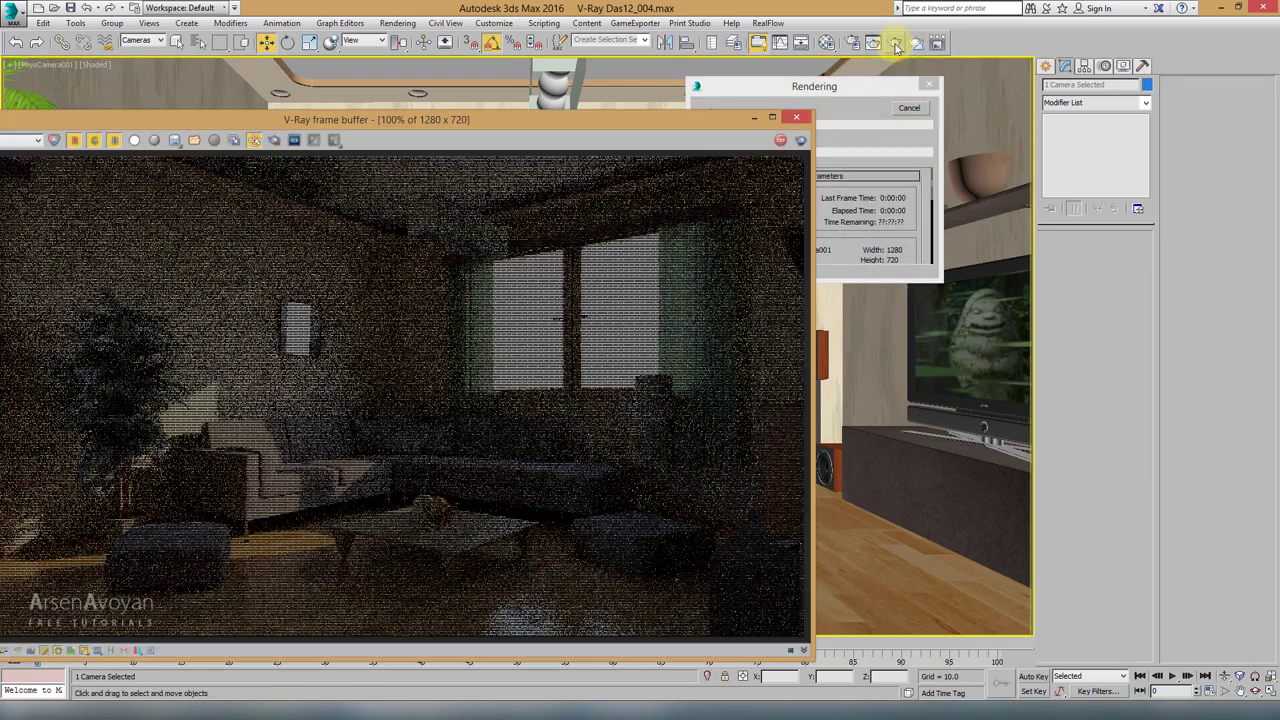
left_click_drag(663, 120, 881, 65)
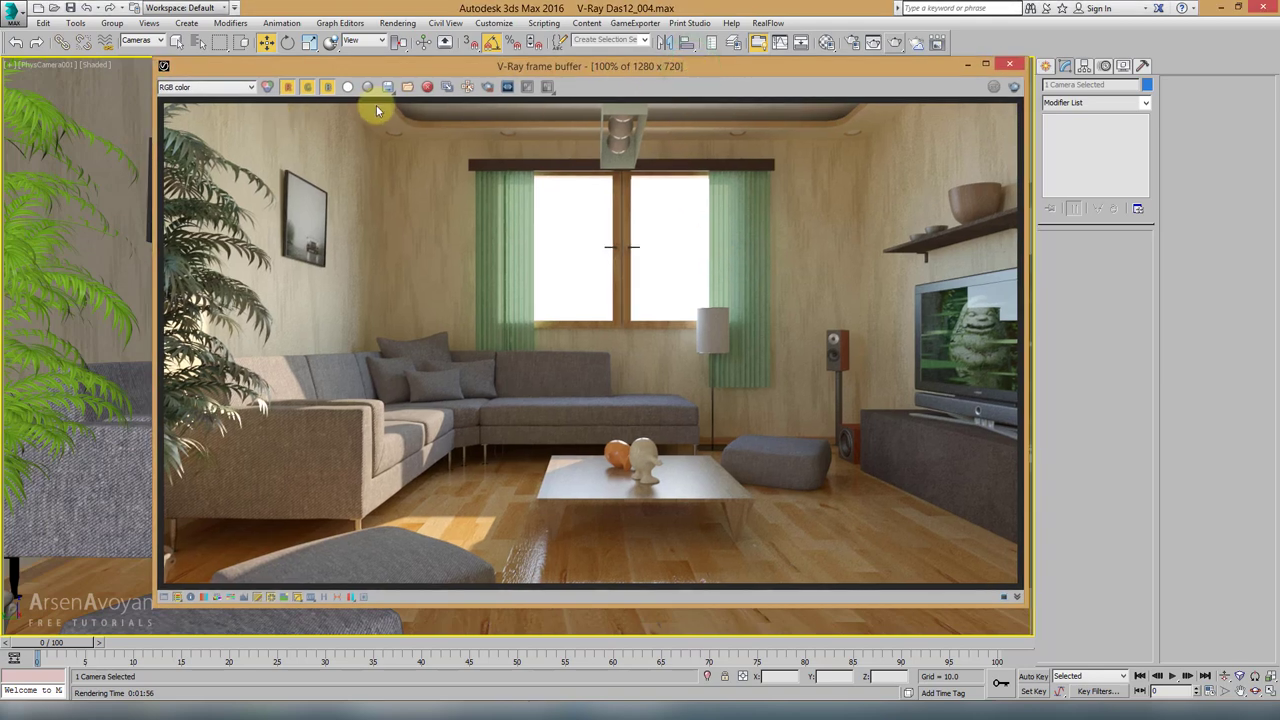
left_click(447, 87)
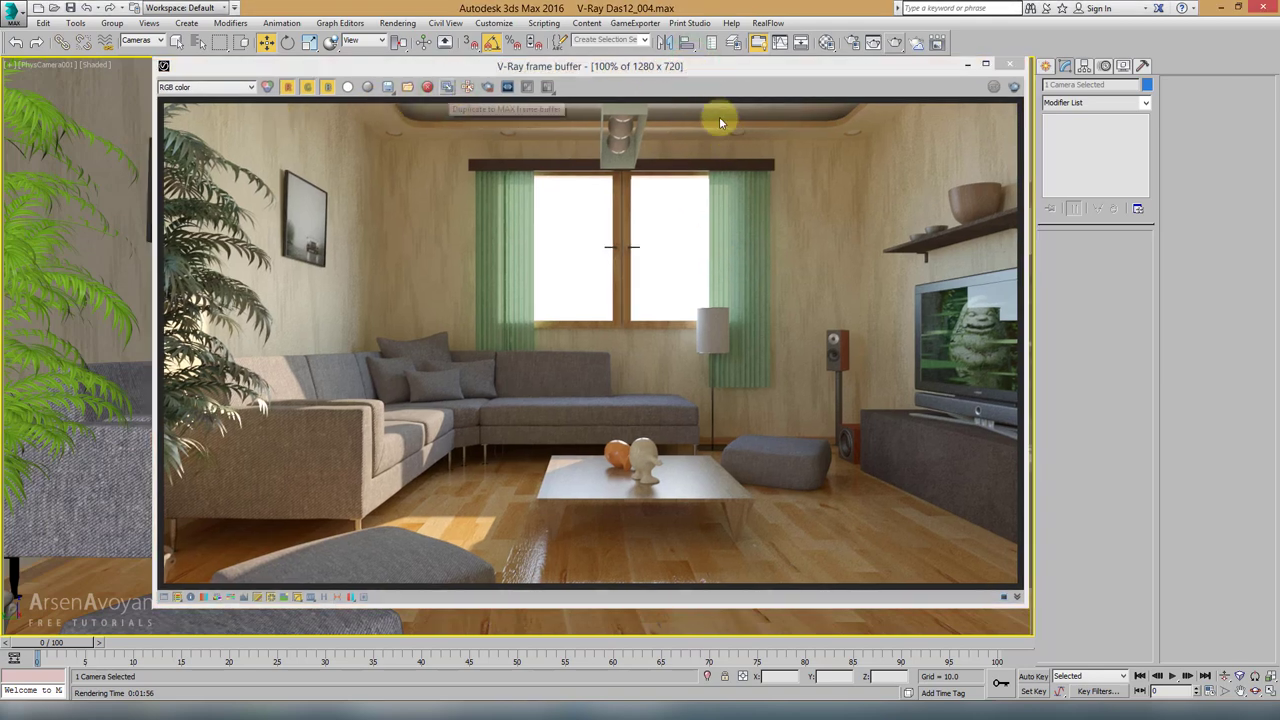
left_click_drag(791, 385, 790, 192)
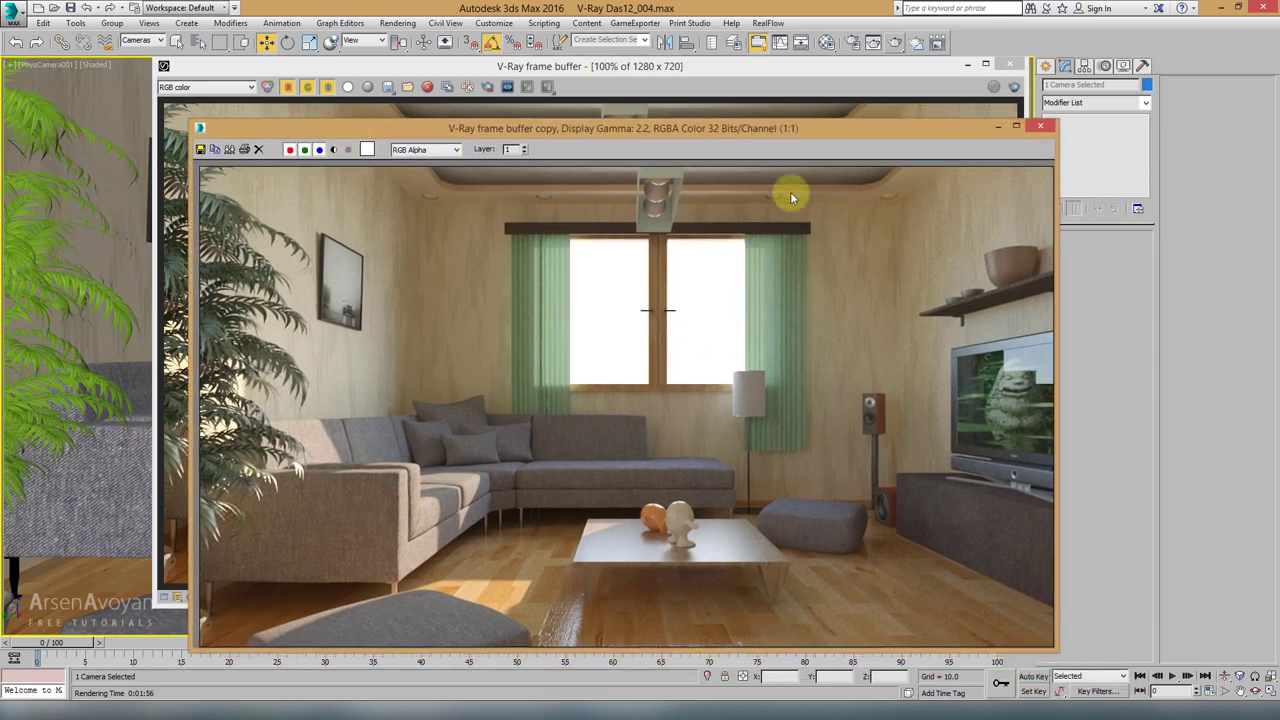
left_click(998, 128)
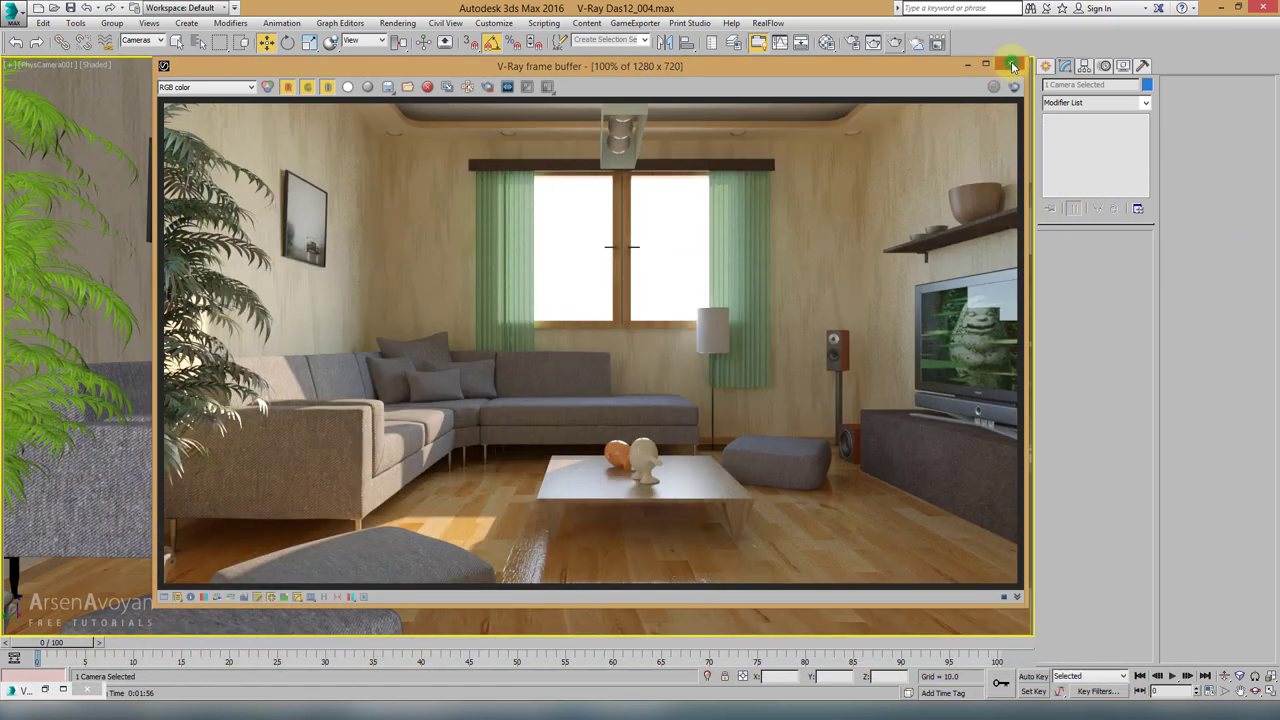
left_click(1013, 66)
Step: Move the camera body in the top view into the room corner, about X -265, Y -217, and enlarge the camera view
left_click(159, 197)
scroll(112, 171, "up", 5)
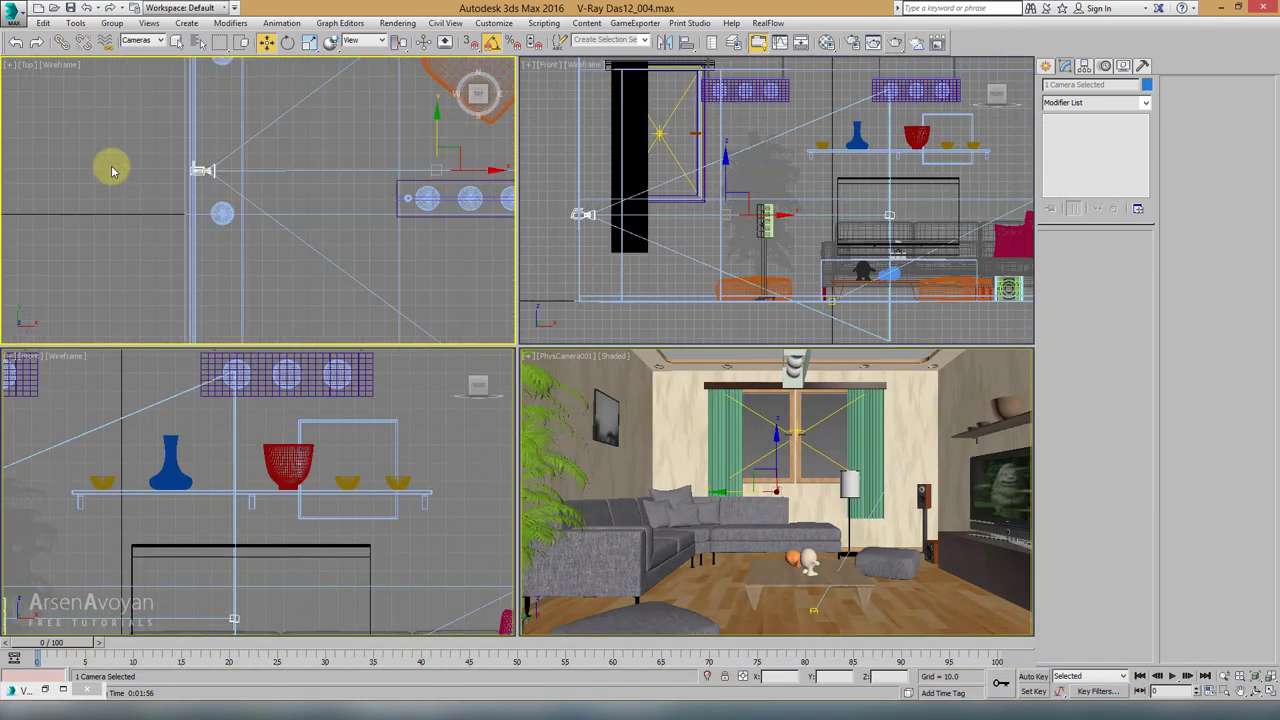
left_click(203, 170)
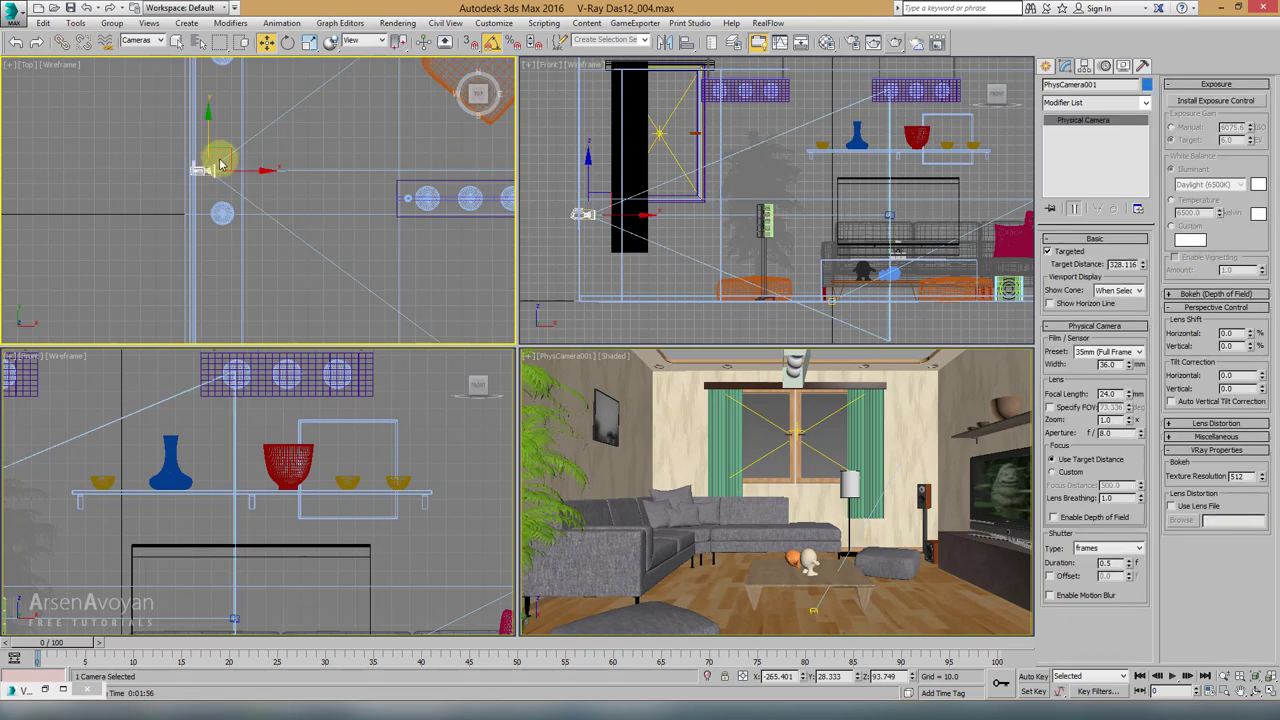
scroll(257, 263, "down", 5)
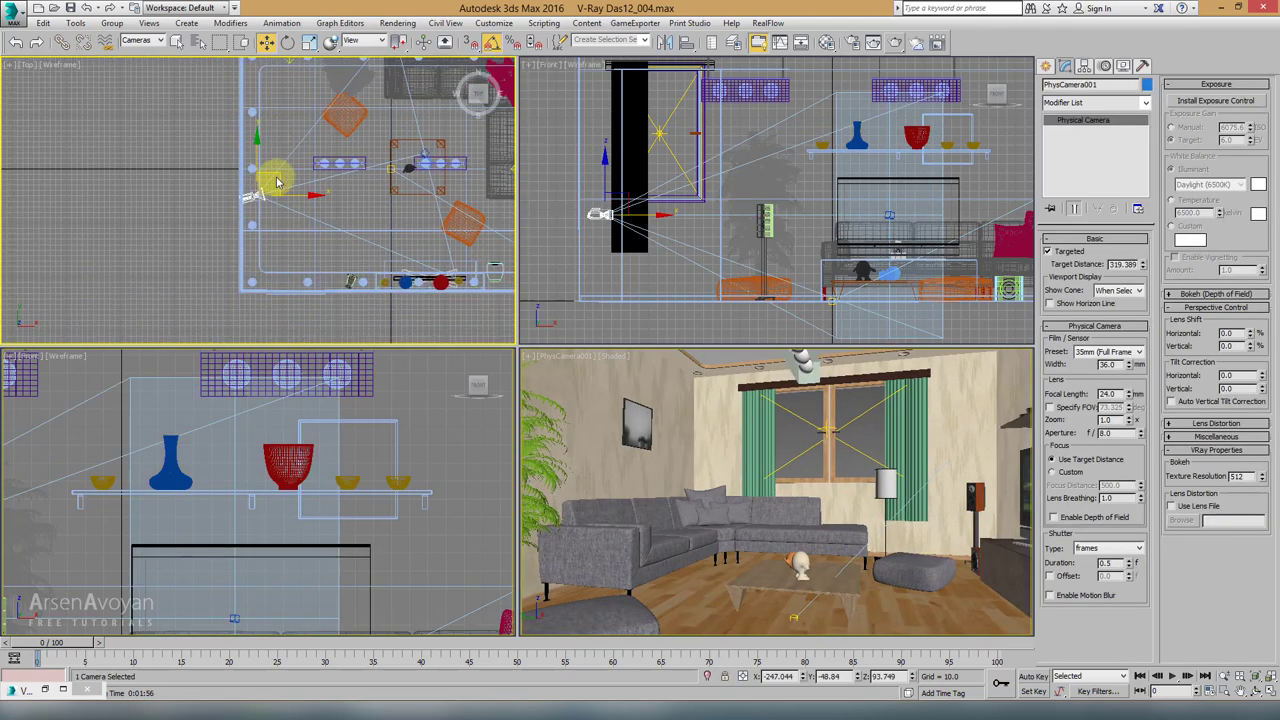
left_click_drag(277, 177, 277, 259)
scroll(277, 259, "up", 3)
scroll(291, 205, "up", 3)
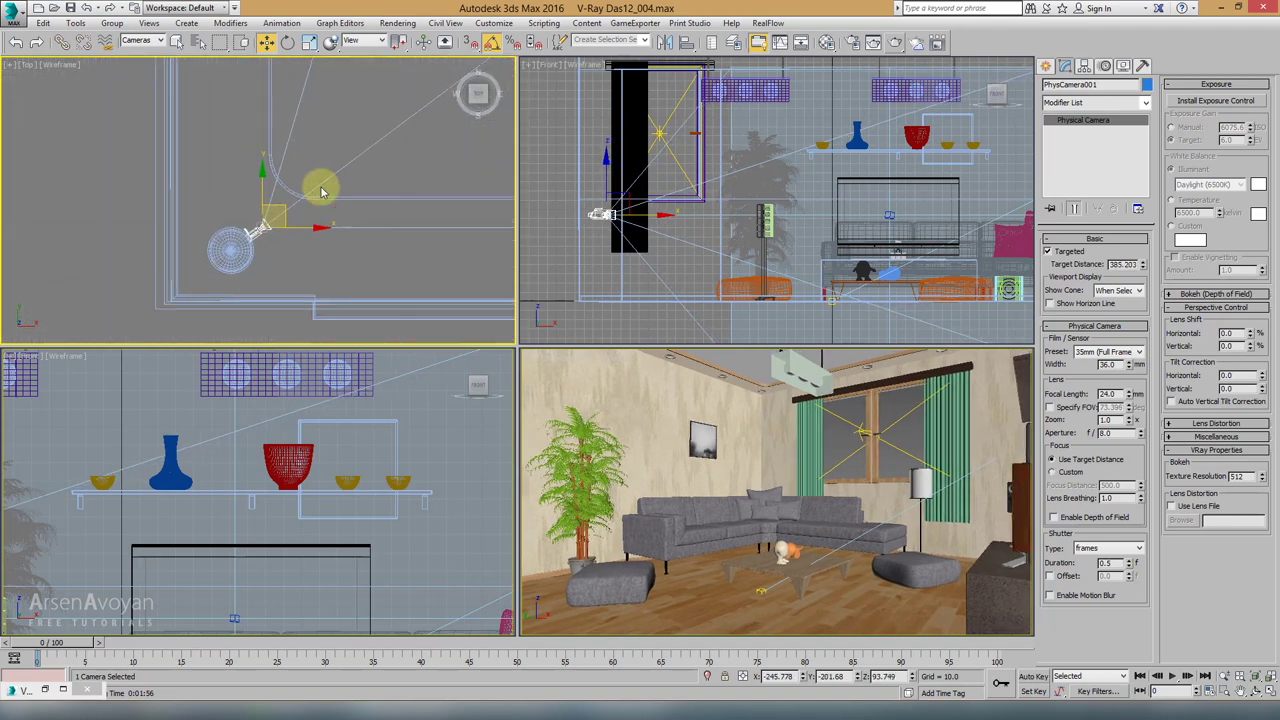
left_click_drag(291, 205, 218, 260)
right_click(770, 490)
key("alt+w")
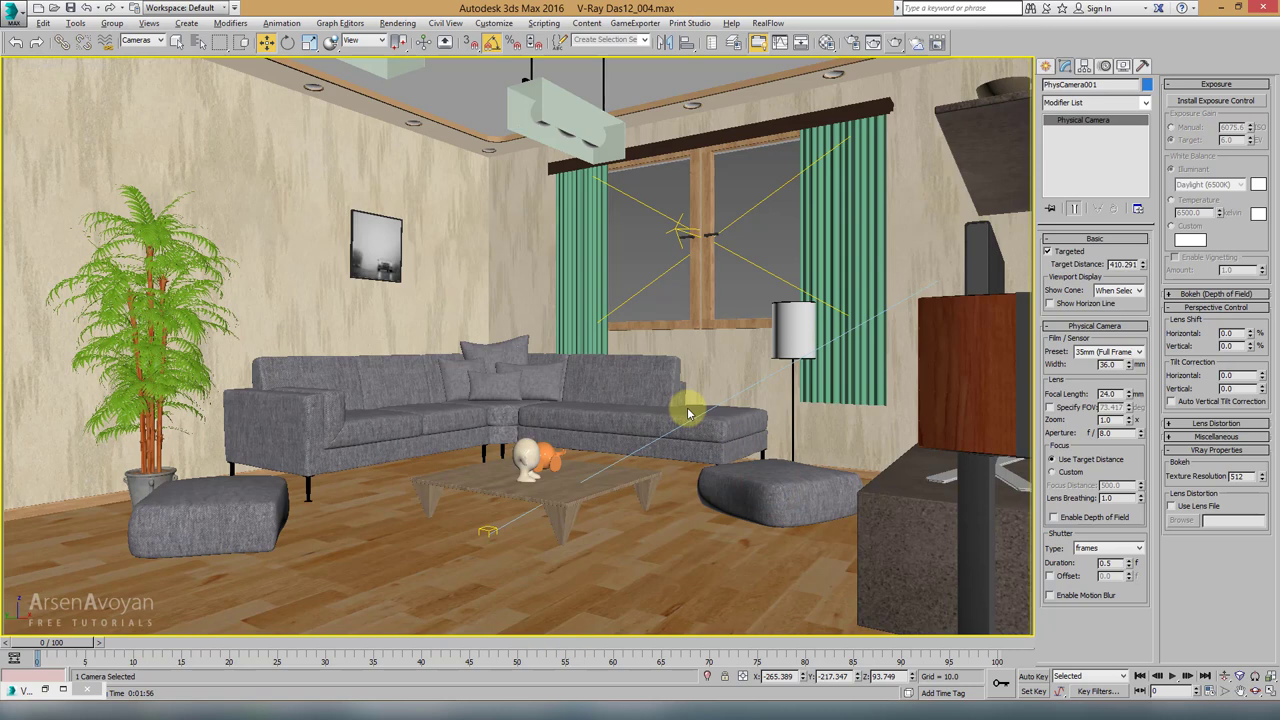
Step: Select PhysCamera001.Target by name and move it along Y to about 67
key("h")
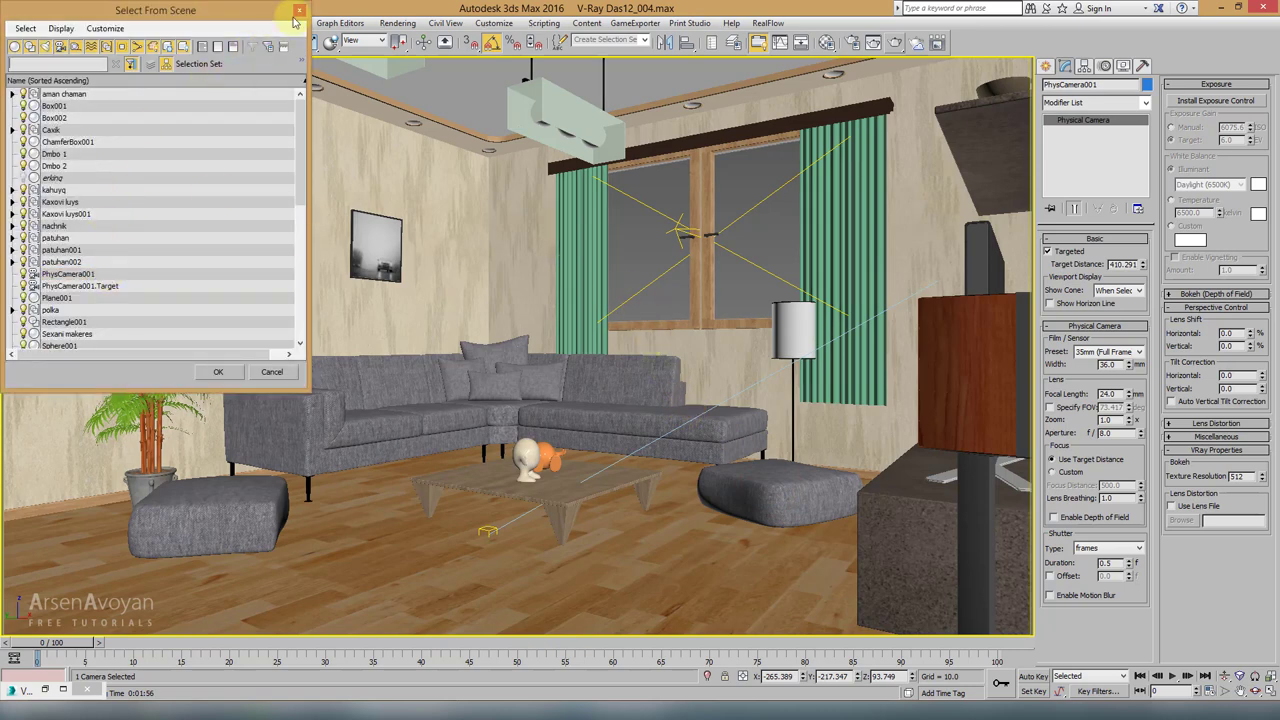
left_click_drag(288, 140, 287, 100)
double_click(110, 287)
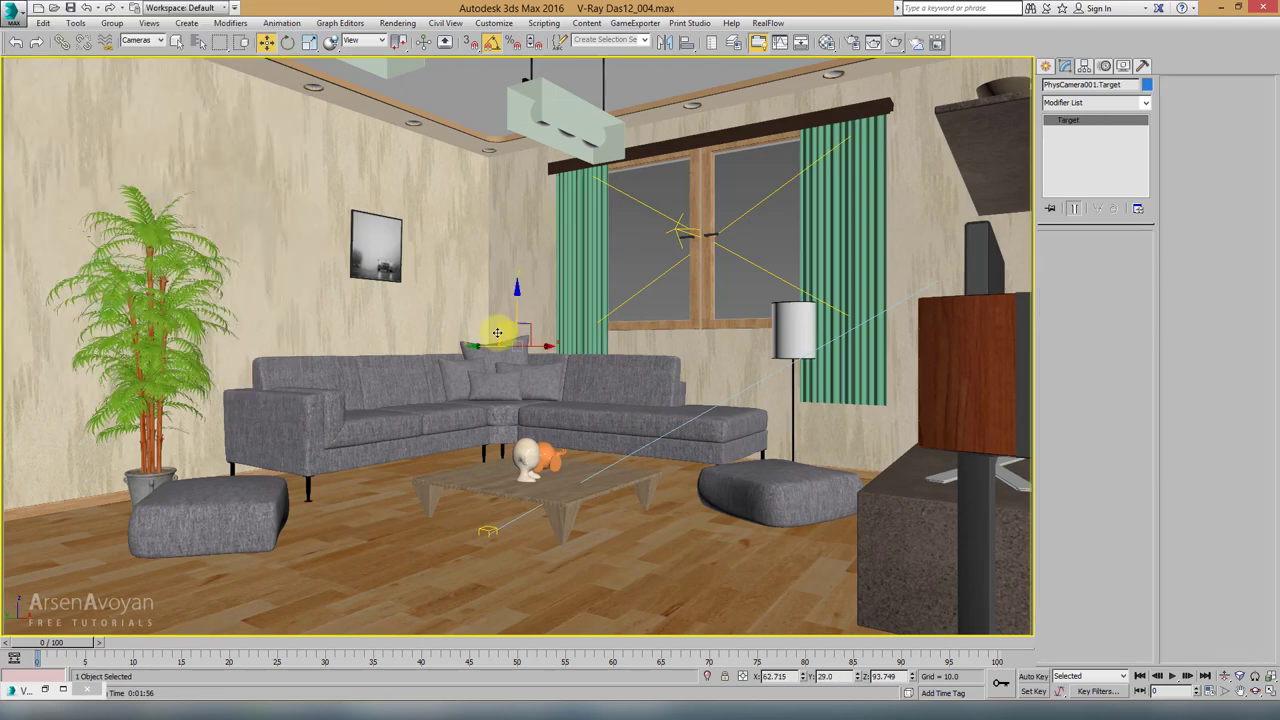
mouse_move(484, 345)
left_mouse_down()
mouse_move(408, 358)
mouse_move(506, 340)
left_mouse_up()
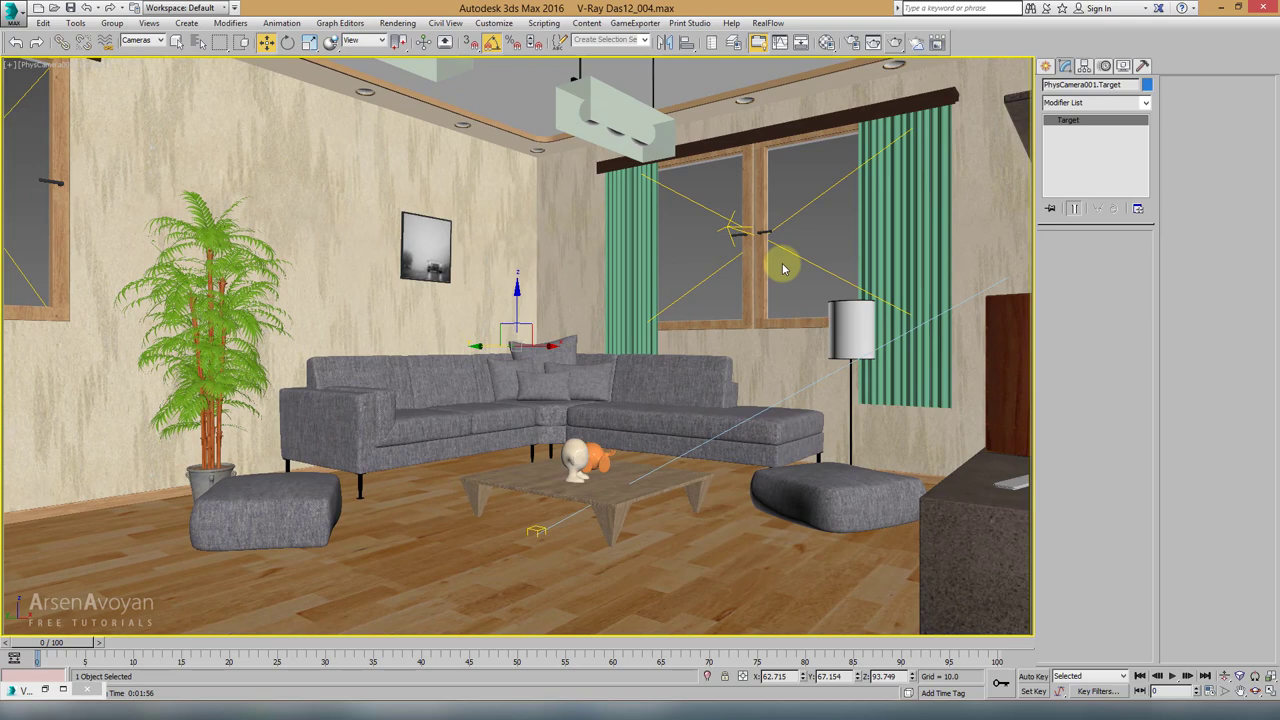
Step: Render the corner camera view, duplicate it to the MAX frame buffer, minimize the copy and close the V-Ray frame buffer
left_click(895, 45)
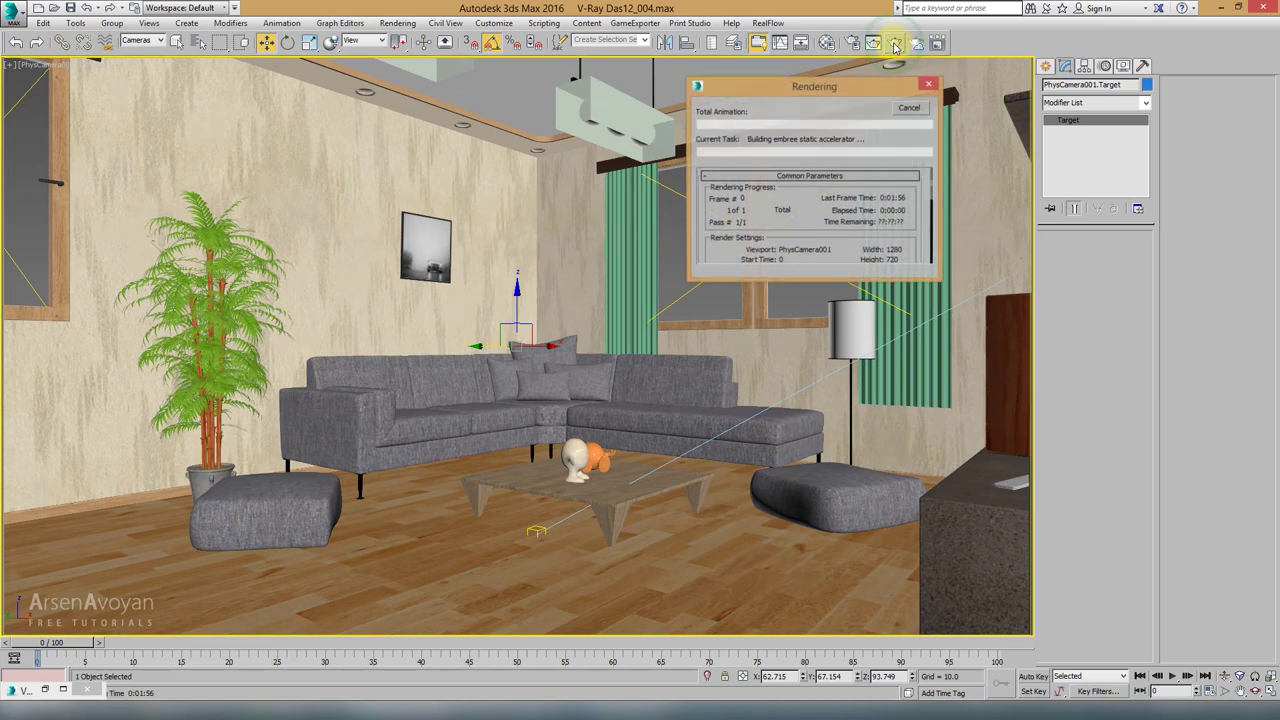
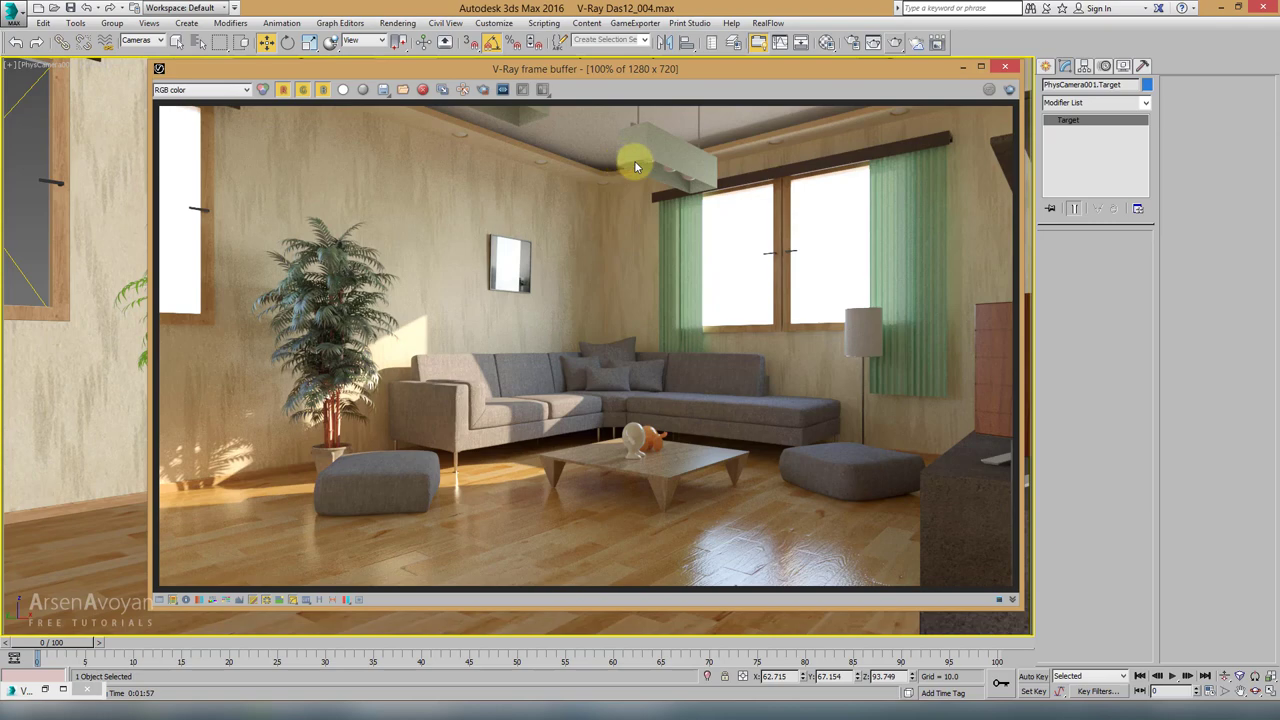
left_click(441, 90)
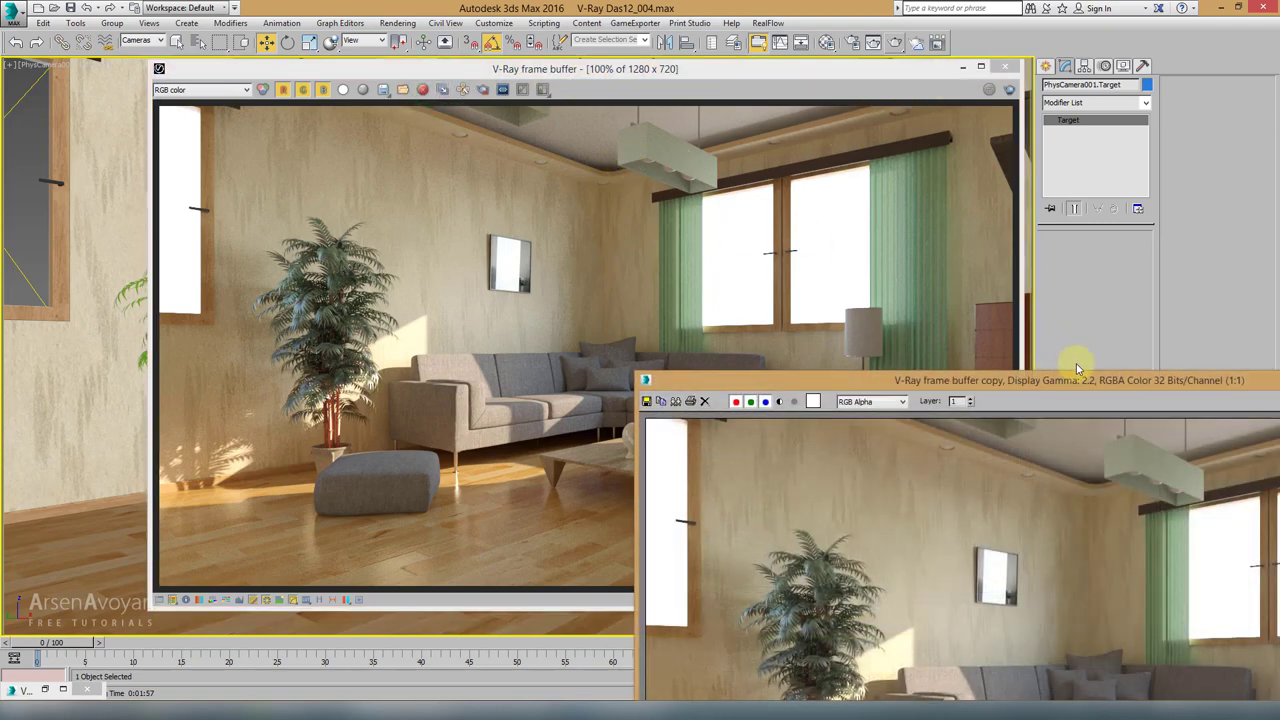
left_click_drag(1050, 390, 558, 150)
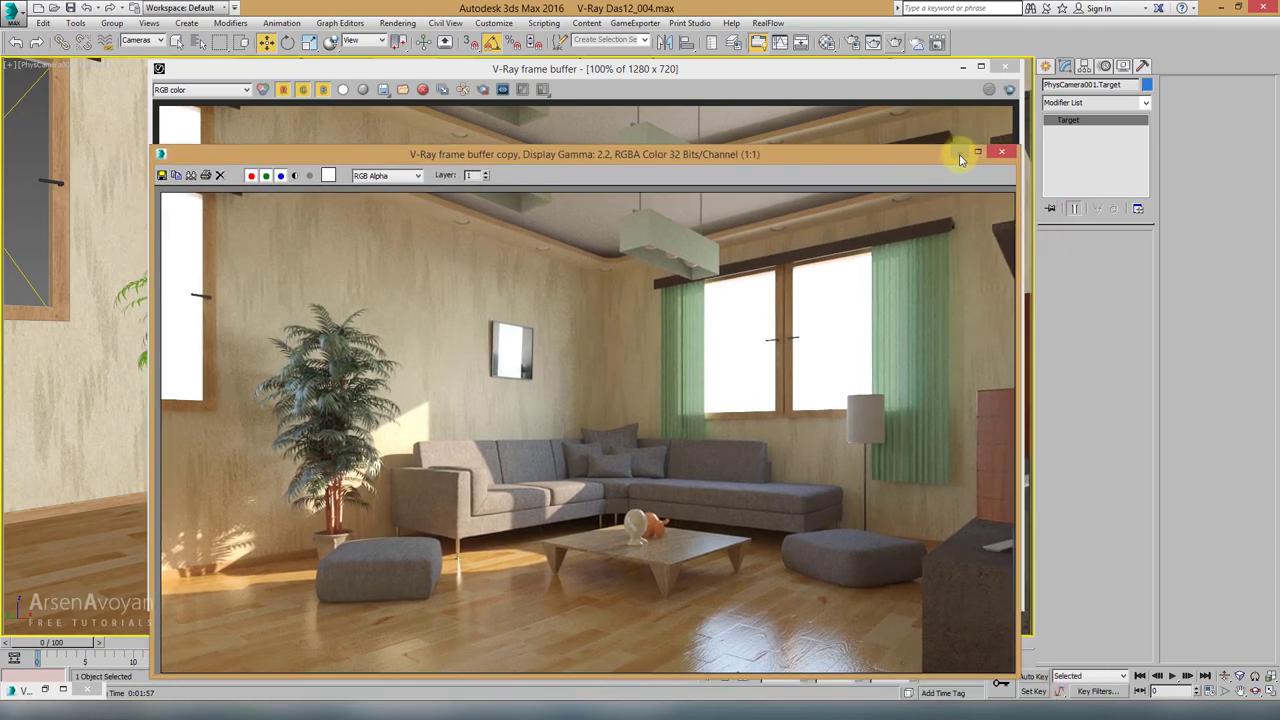
left_click(995, 149)
left_click(1005, 67)
Step: Raise the camera body to about Z 129 in the front view and lower its target to about Z 91, checking the enlarged camera view
key("alt+w")
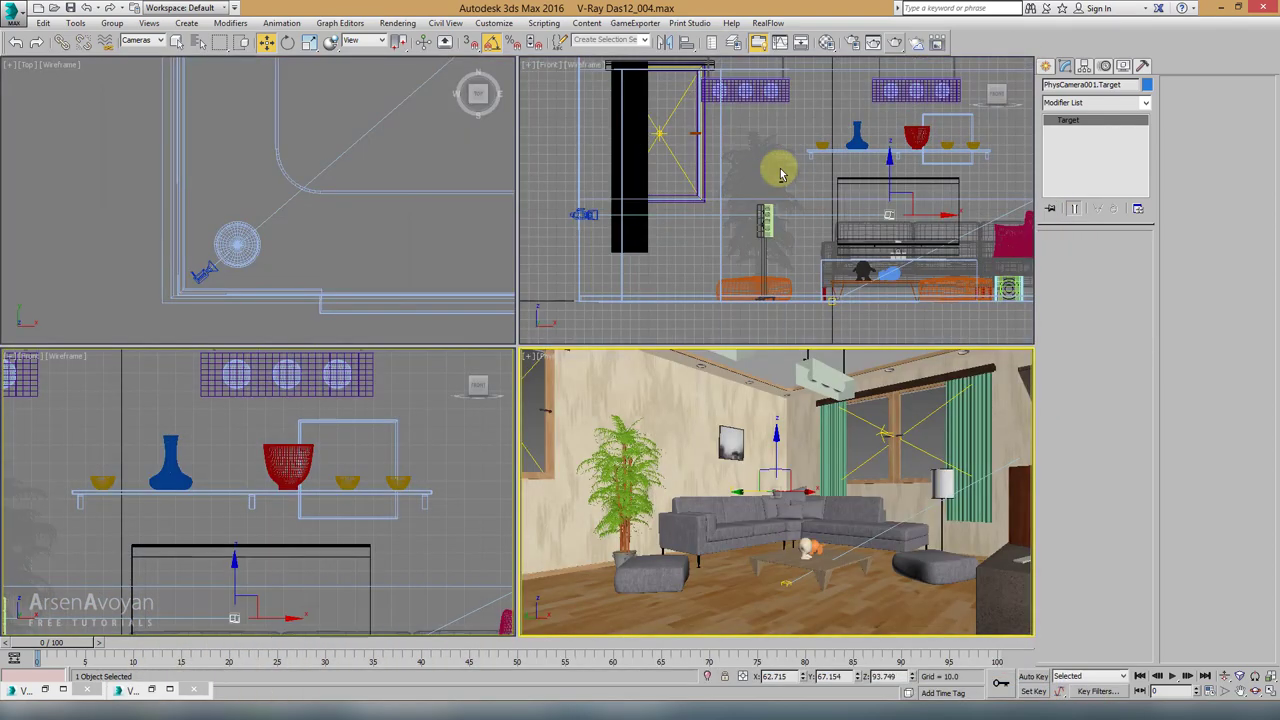
left_click(686, 184)
left_click(590, 213)
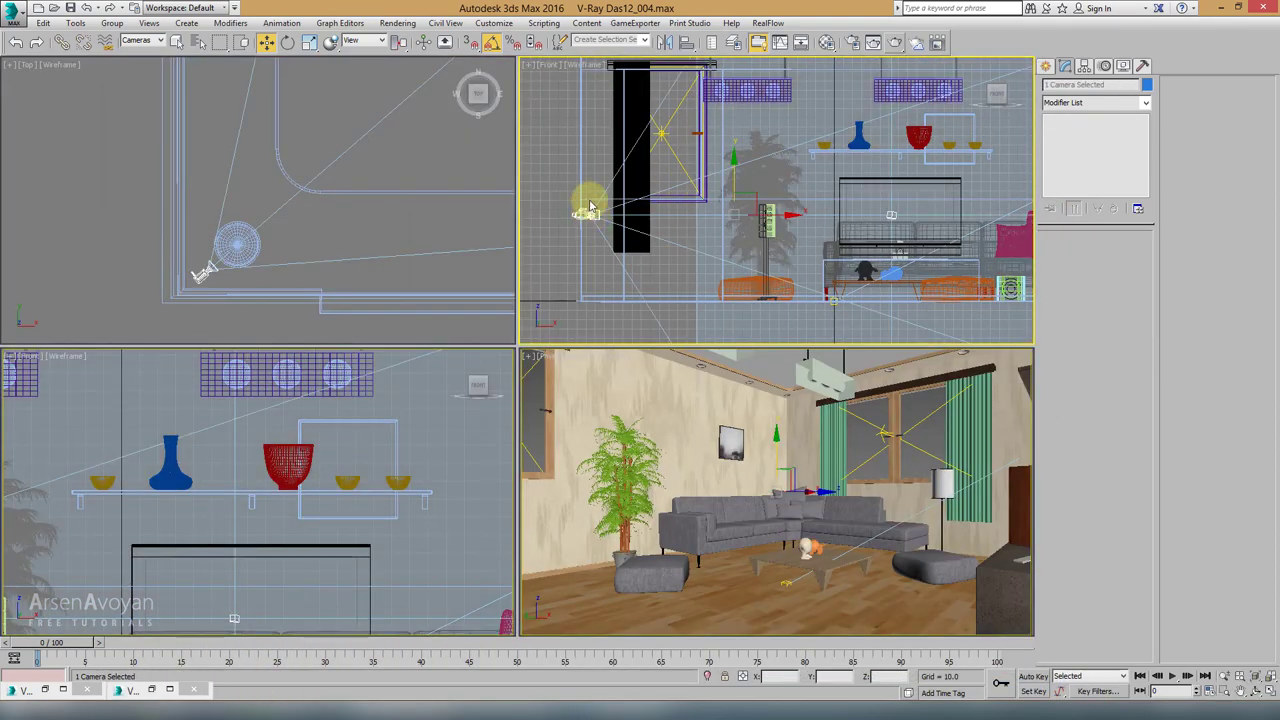
left_click_drag(579, 211, 593, 154)
left_click(891, 214)
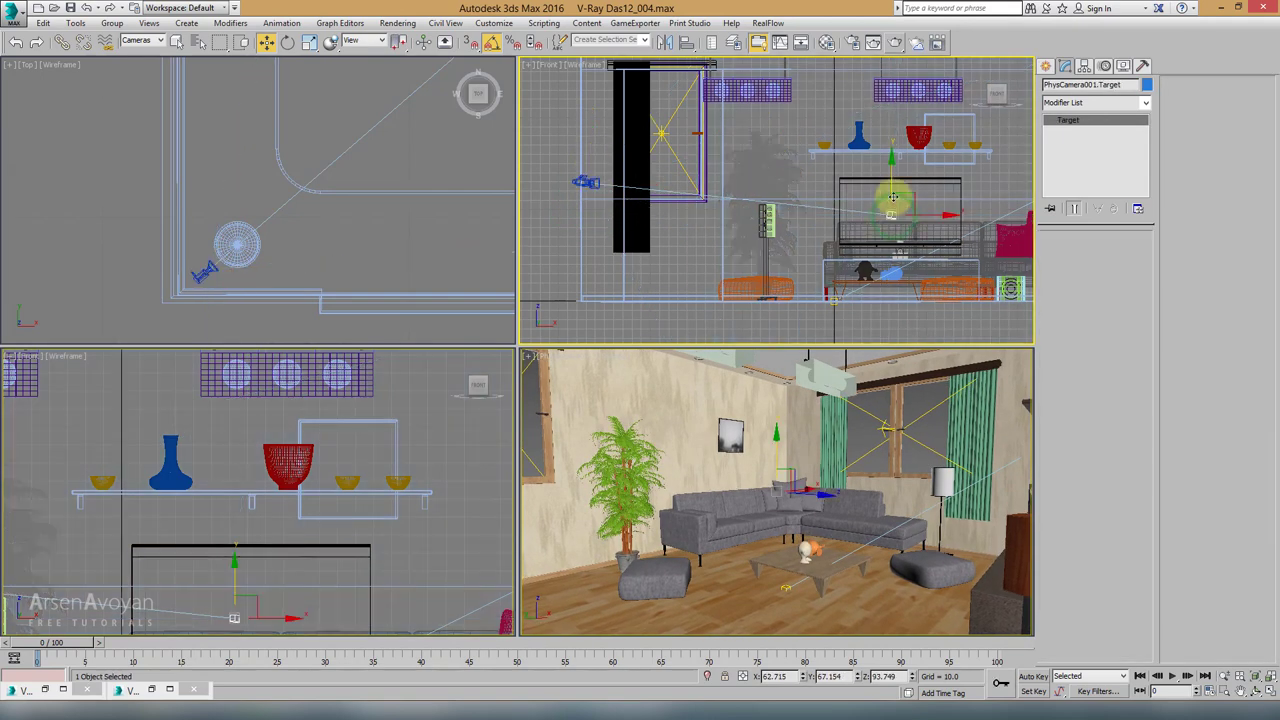
right_click(846, 414)
key("alt+w")
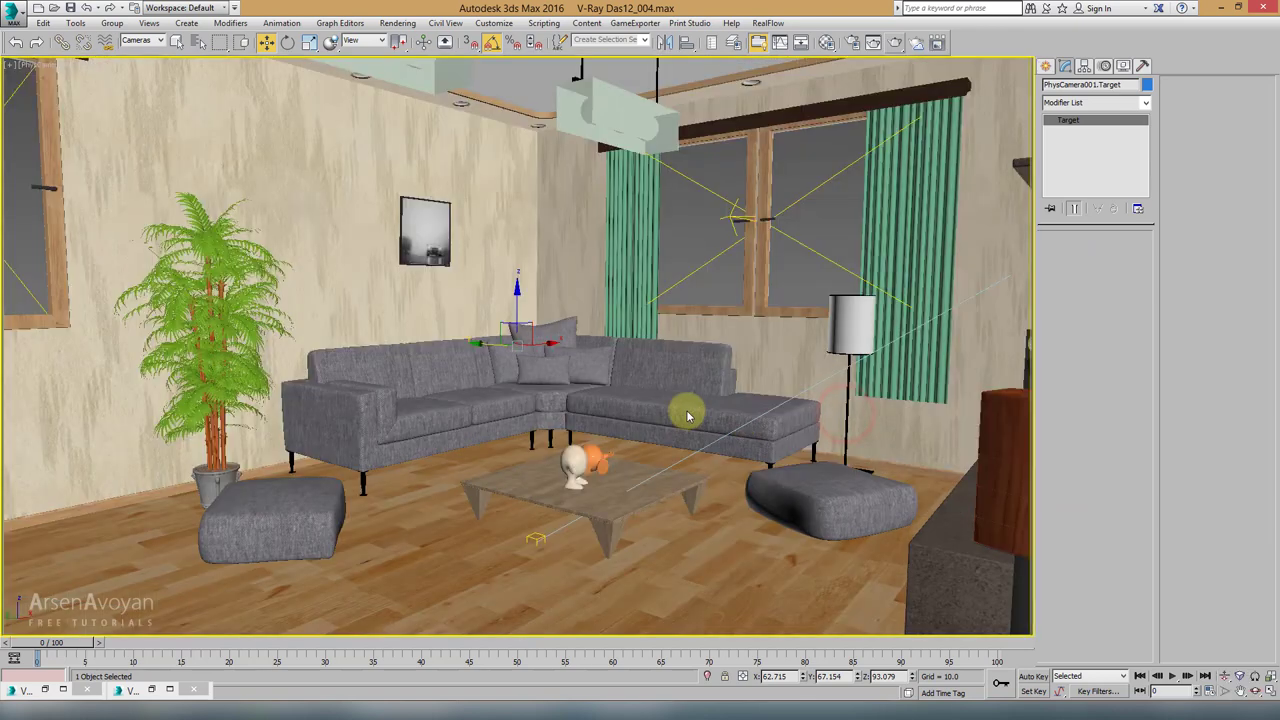
left_click_drag(515, 313, 523, 330)
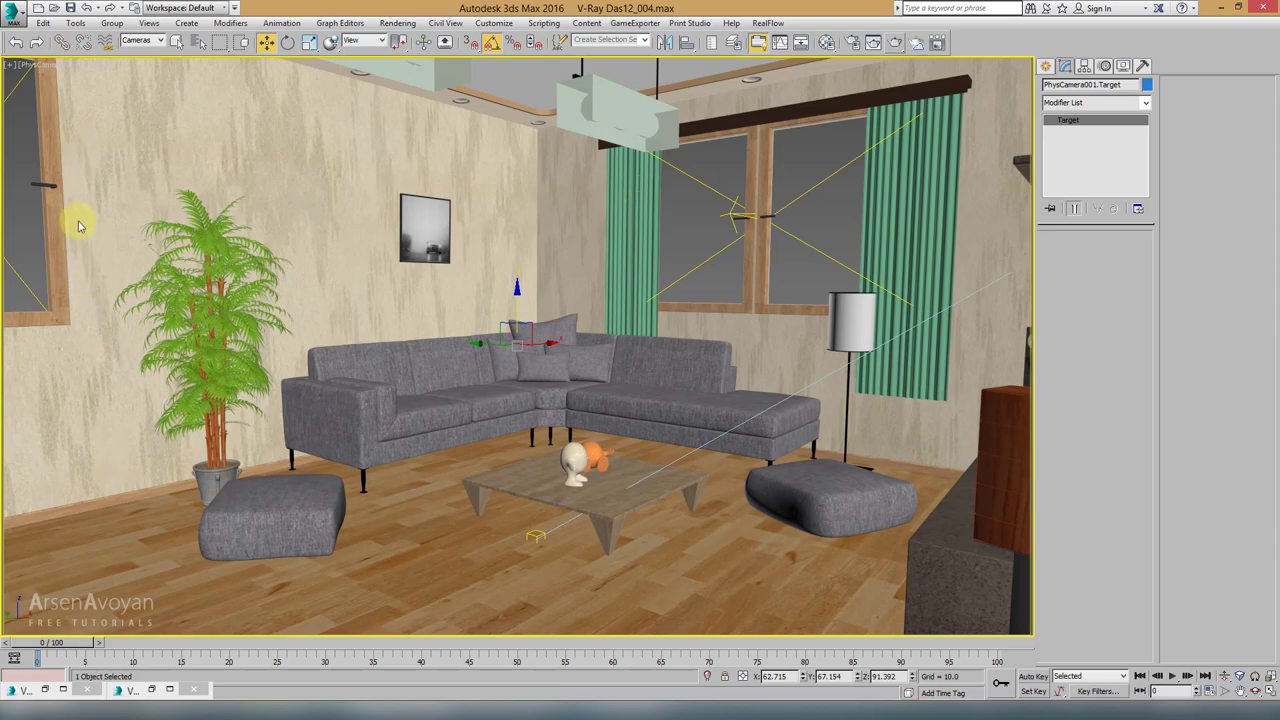
Step: Examine the camera view in wireframe and with edged faces, and return it to plain shading
key("F3")
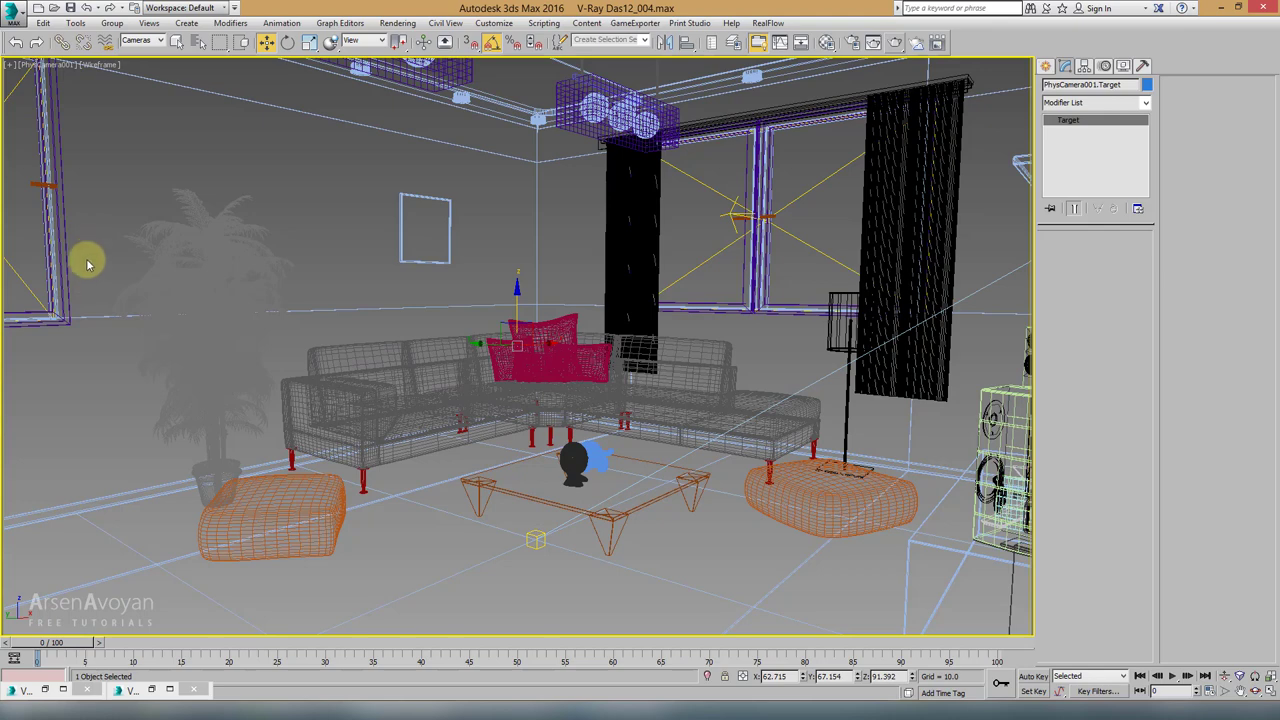
key("F4")
key("F4")
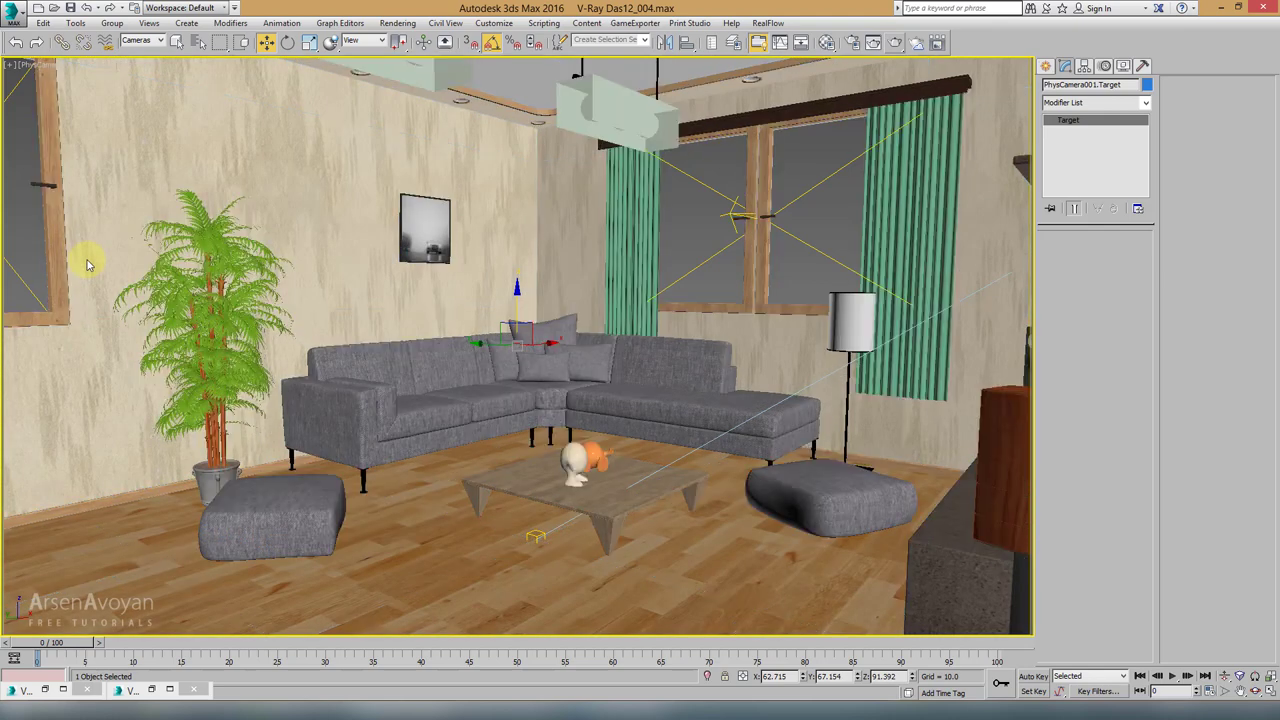
key("F4")
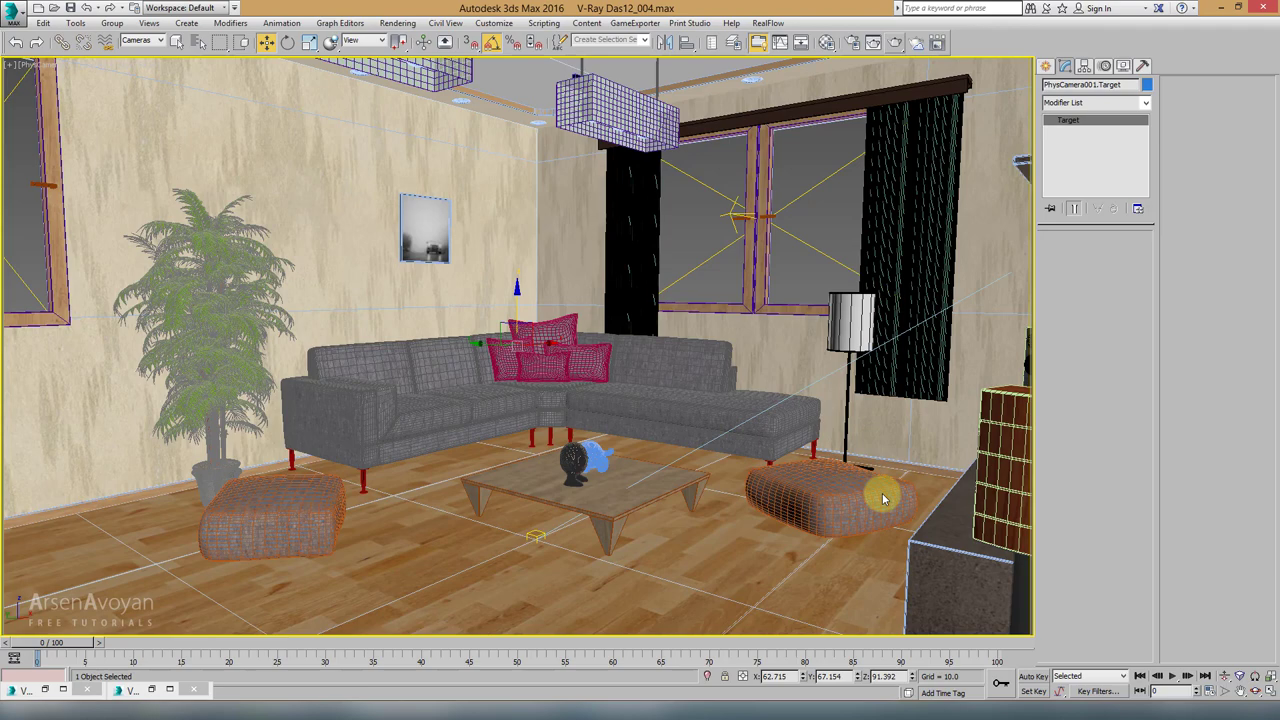
key("F4")
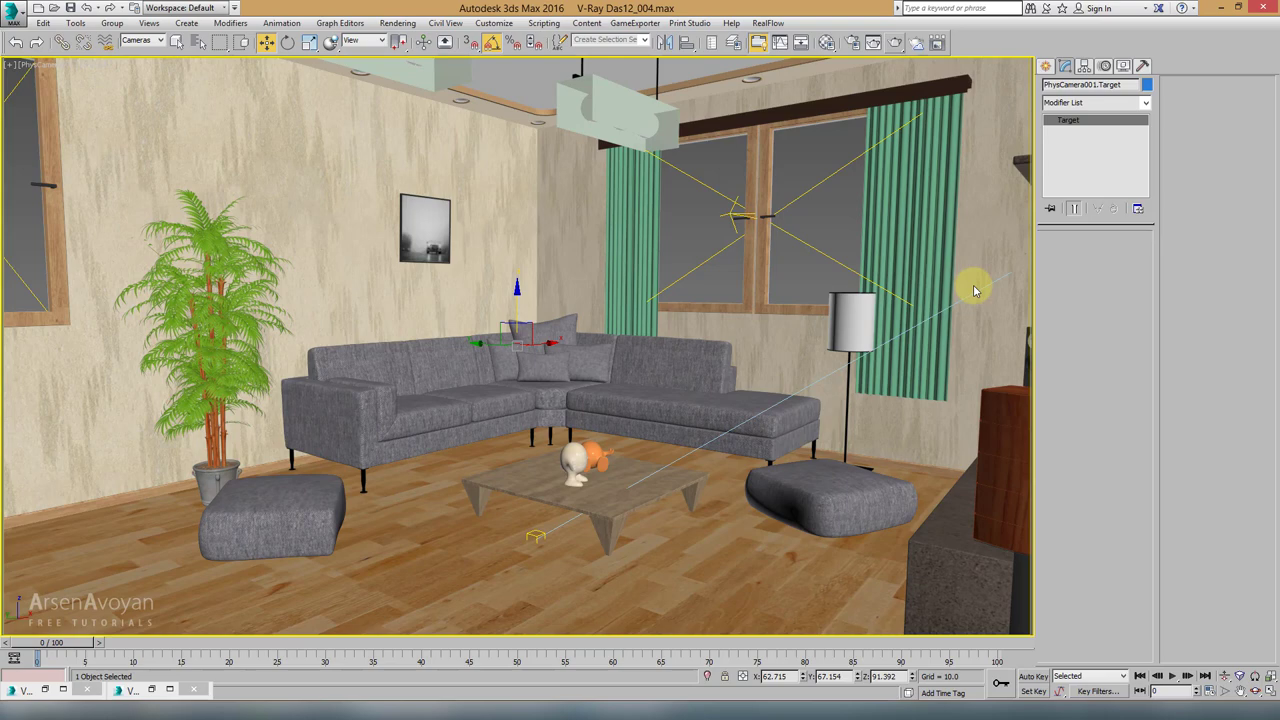
Step: Lower the camera body in the front view to about Z 75
key("alt+w")
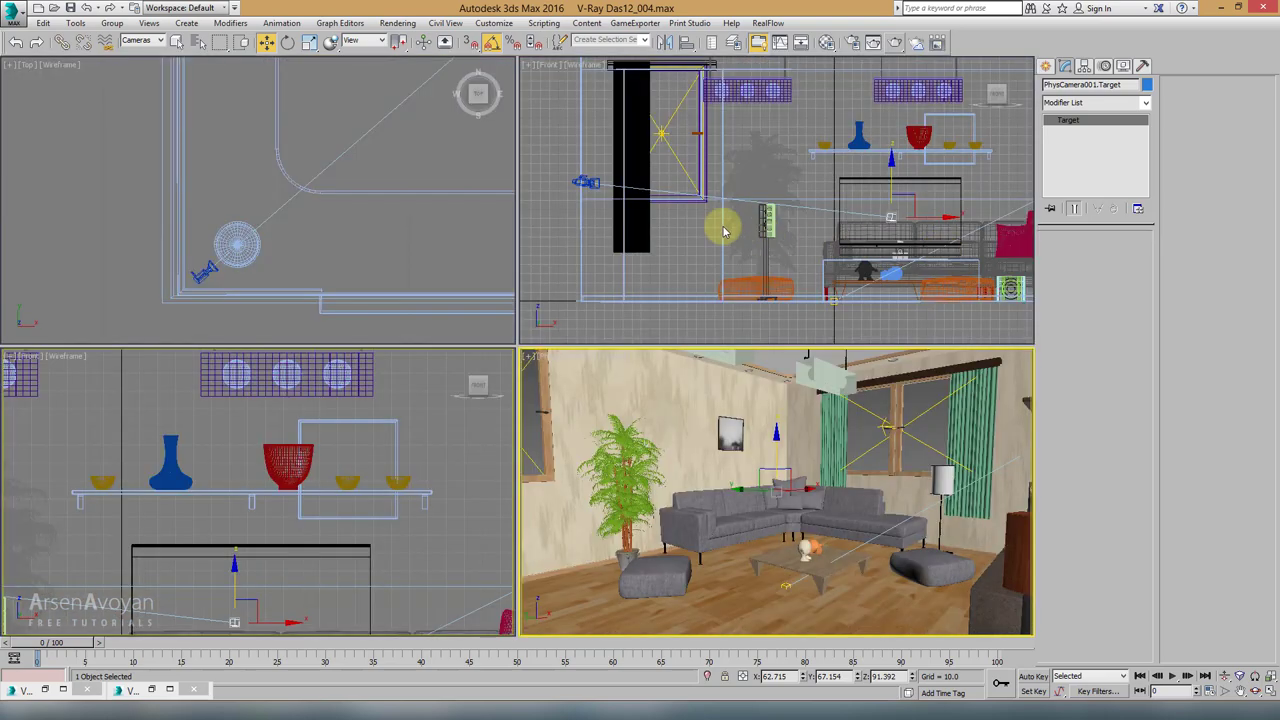
left_click(587, 181)
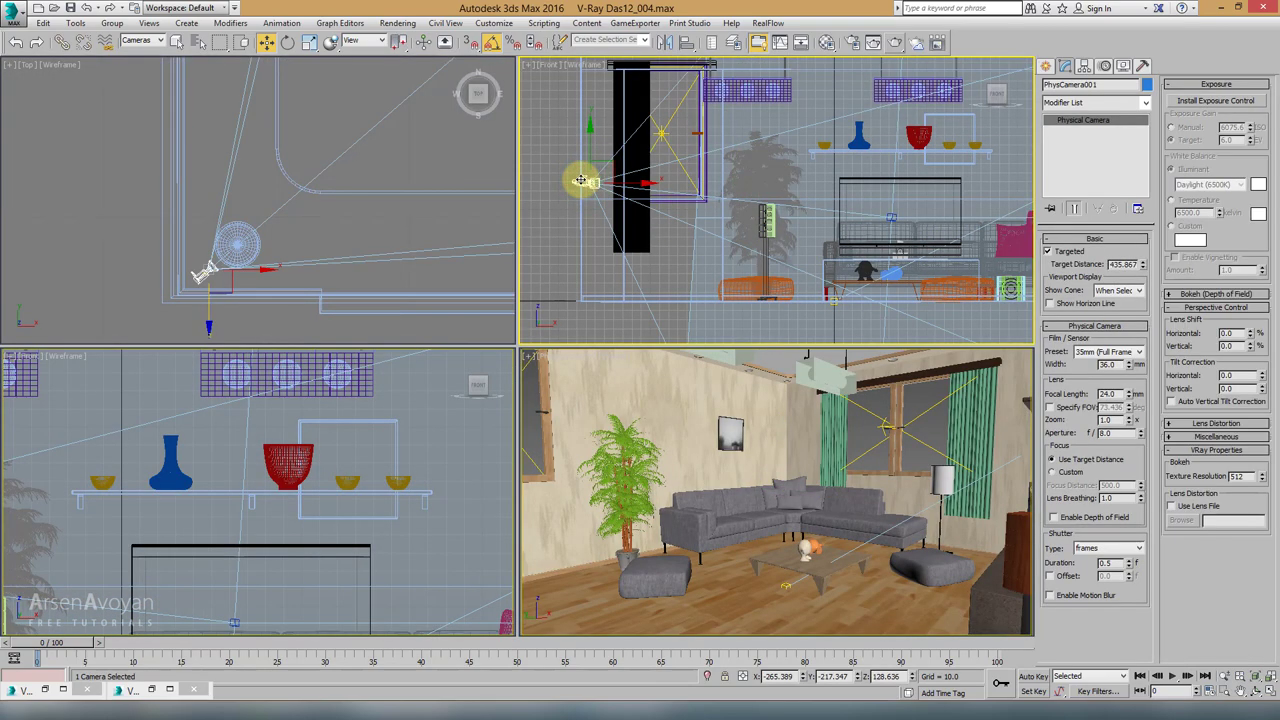
left_click_drag(590, 165, 595, 210)
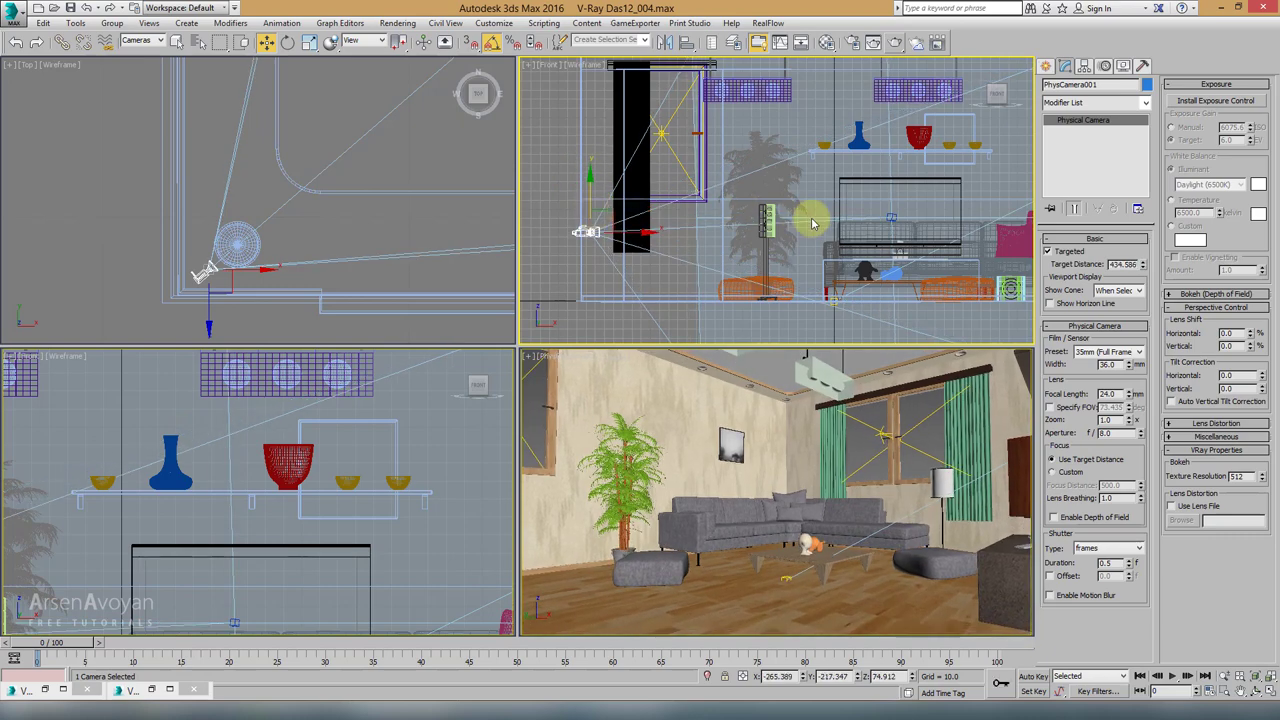
Step: Raise the camera target in the front view to about Z 133 and check the enlarged camera view
left_click_drag(890, 218, 890, 155)
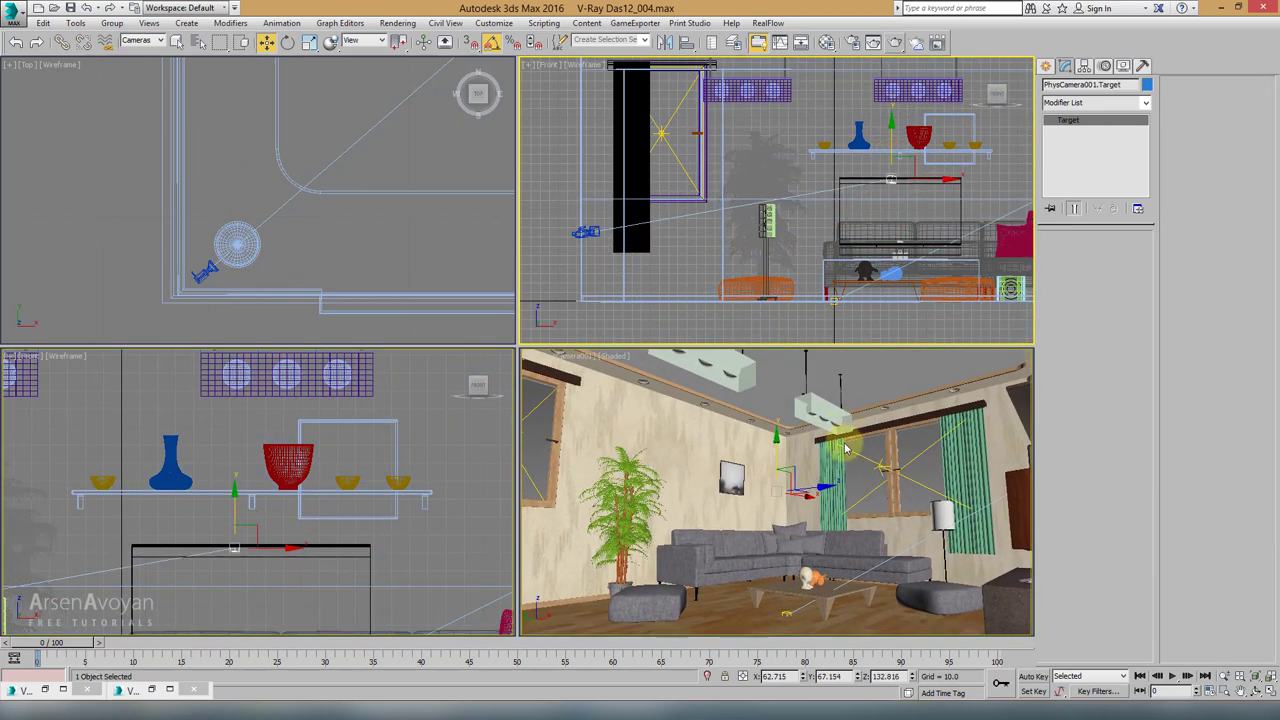
right_click(845, 443)
key("alt+w")
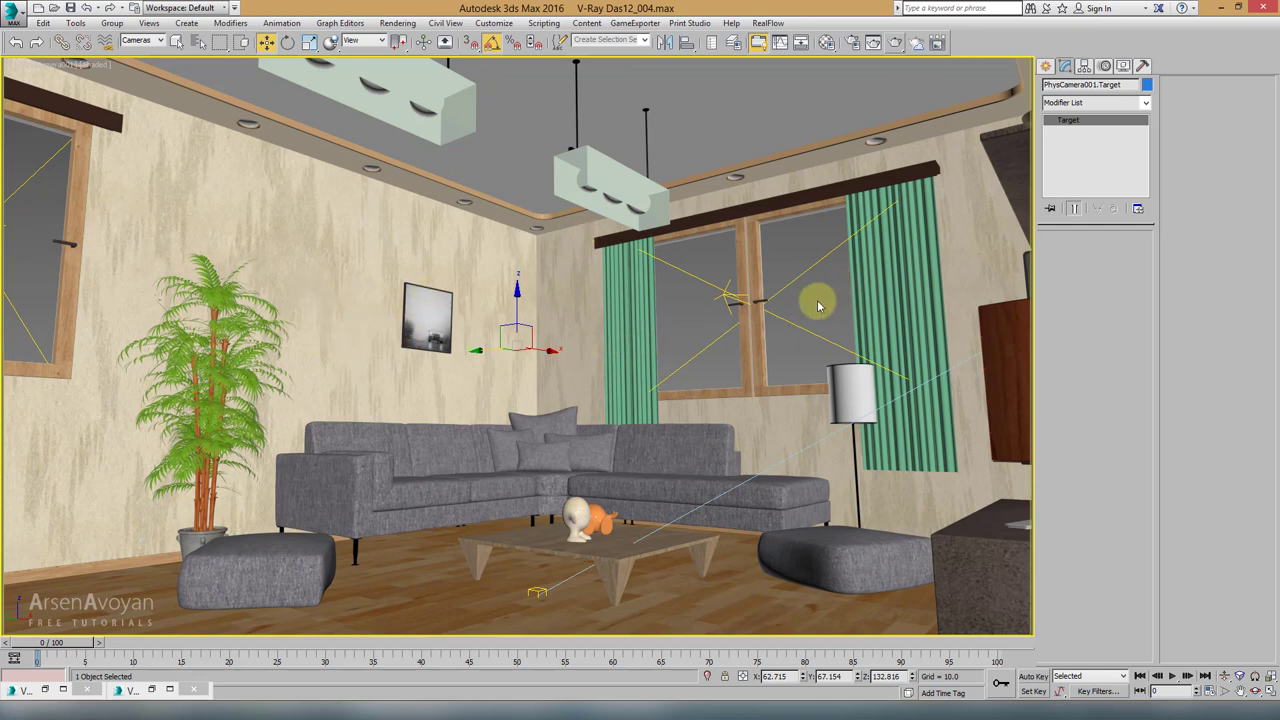
key("alt+w")
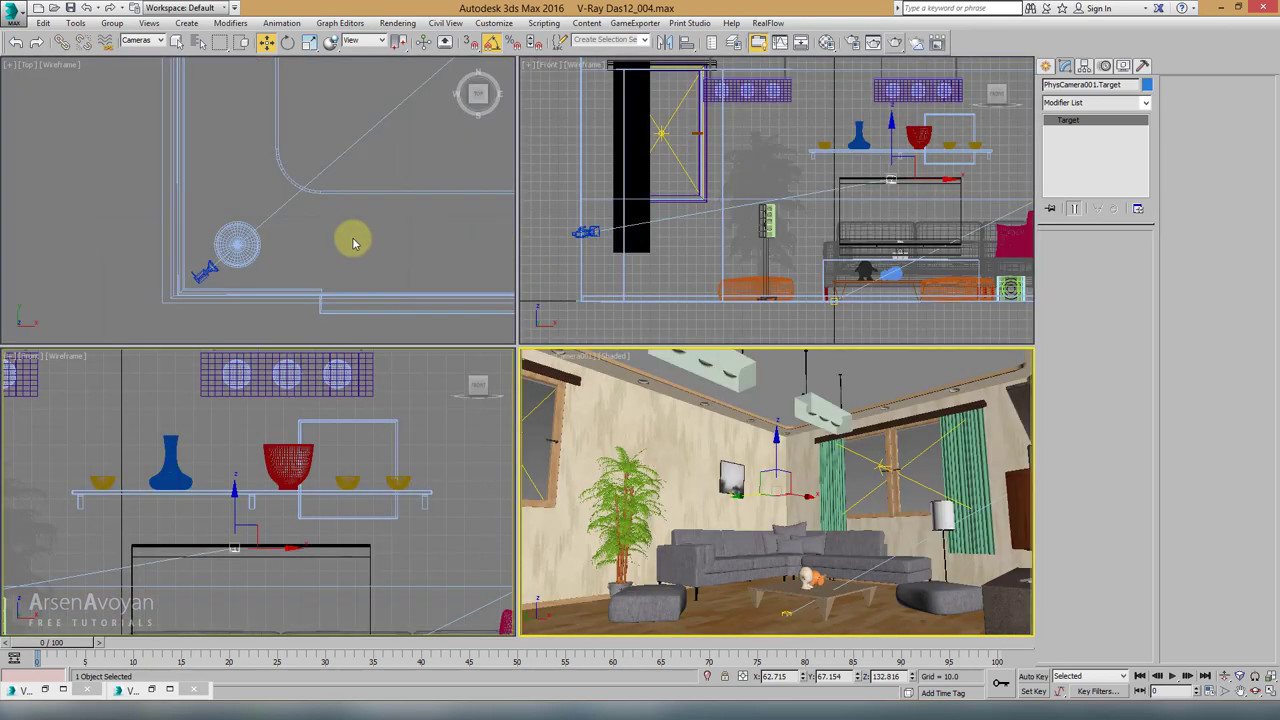
Step: Select the physical camera, set its vertical tilt correction to 0.09 and enlarge the camera view
left_click(206, 272)
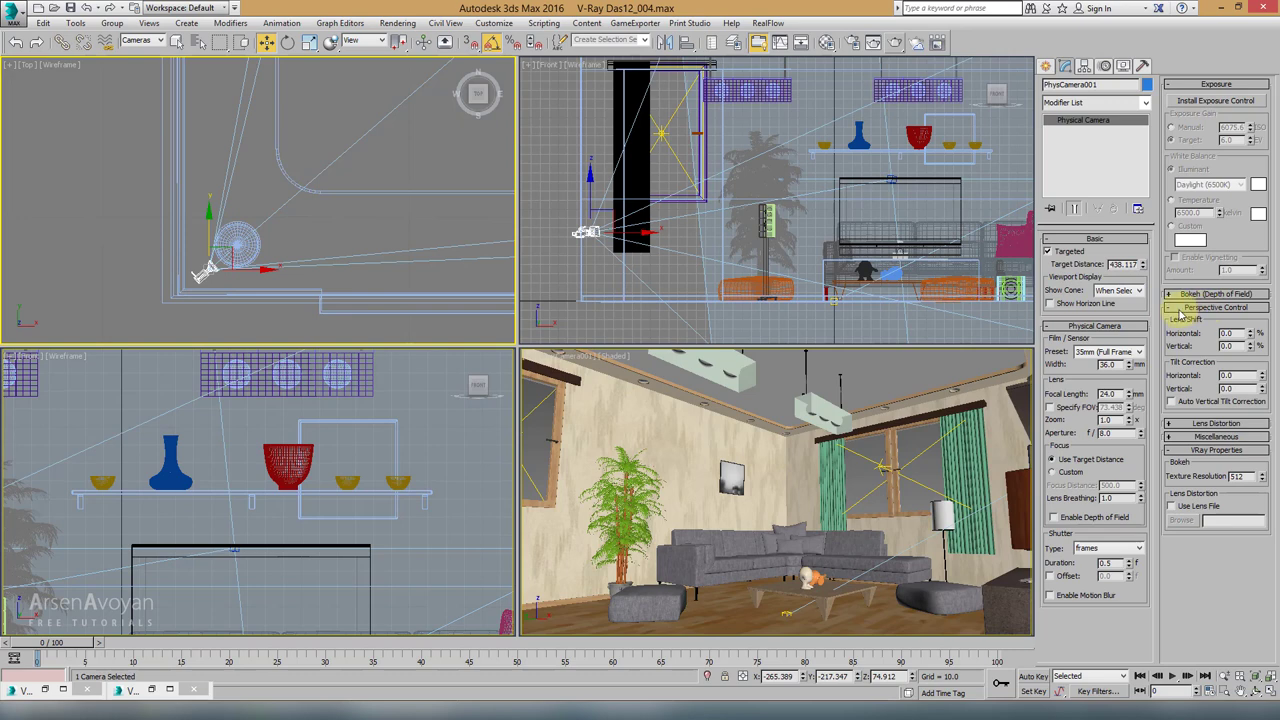
left_click(1217, 307)
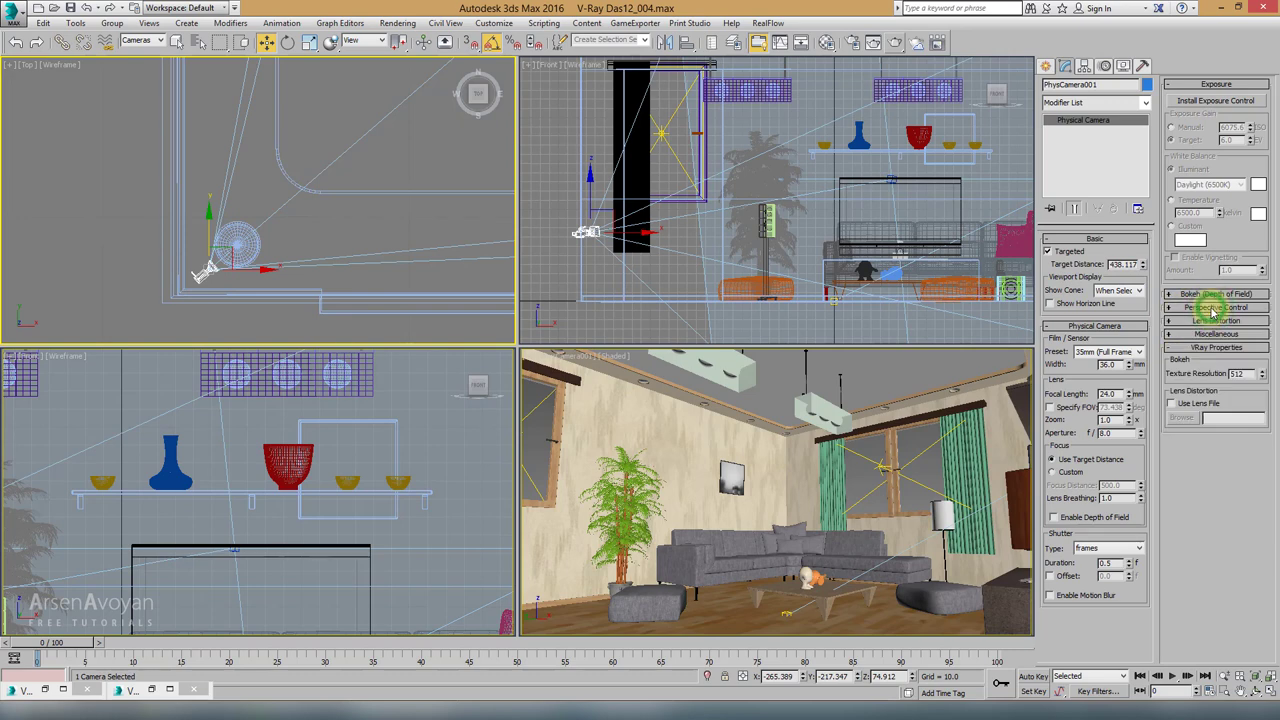
left_click(1180, 308)
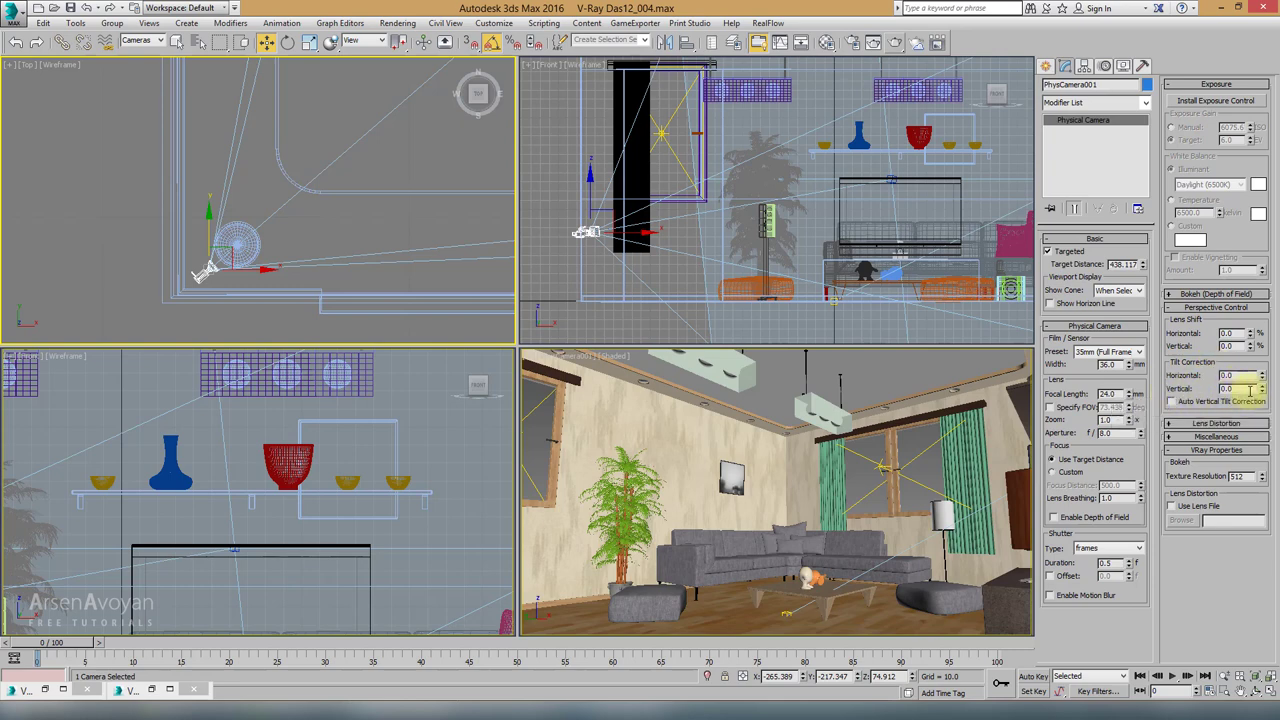
mouse_move(1265, 391)
left_mouse_down()
mouse_move(1266, 373)
mouse_move(1266, 386)
left_mouse_up()
right_click(925, 428)
key("alt+w")
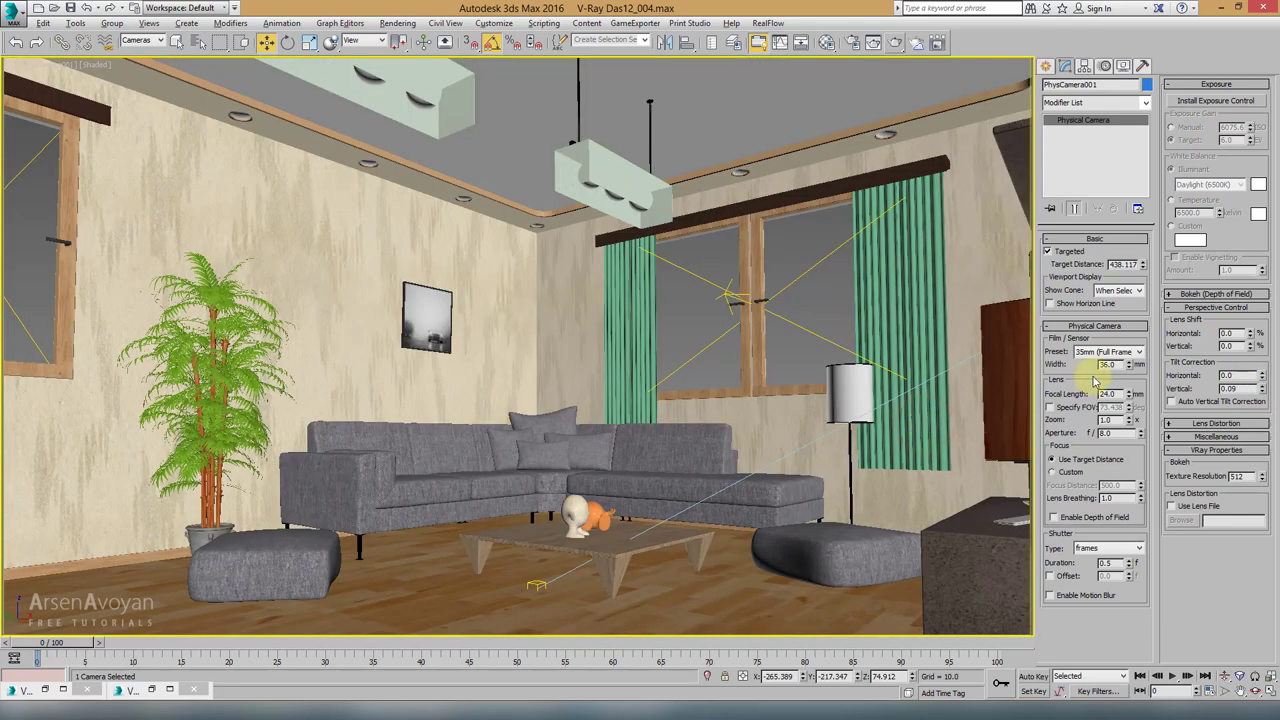
Step: Reset the camera's vertical tilt correction to 0 and increase it to 0.13 to straighten the vertical lines
left_click(1248, 389)
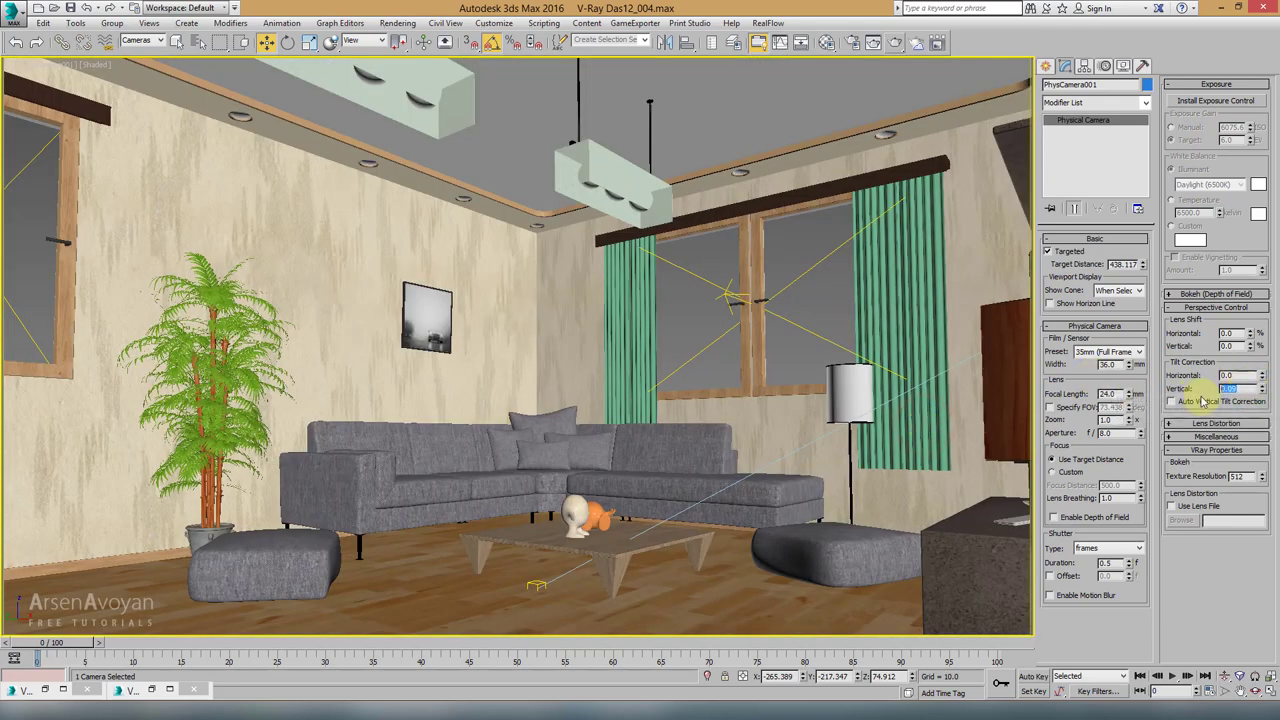
left_click(1203, 400)
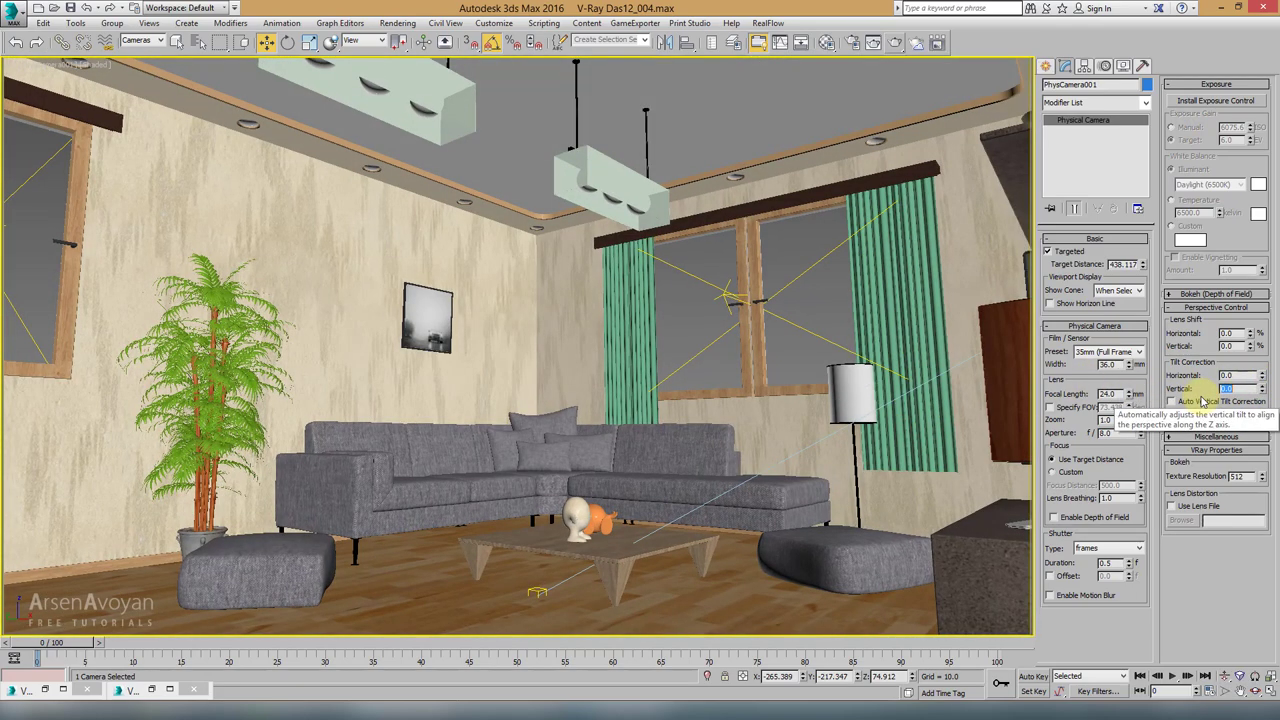
left_click(1262, 392)
left_click_drag(1263, 390, 1263, 390)
left_click(1263, 387)
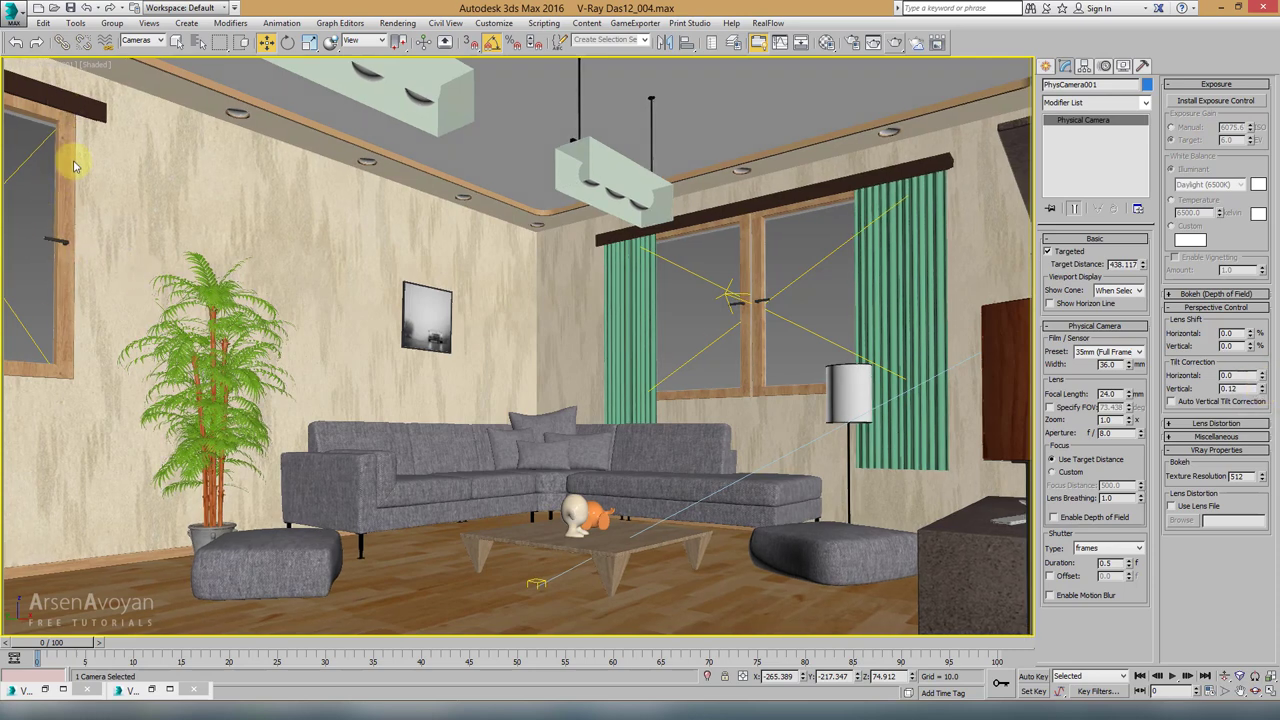
left_click(1263, 386)
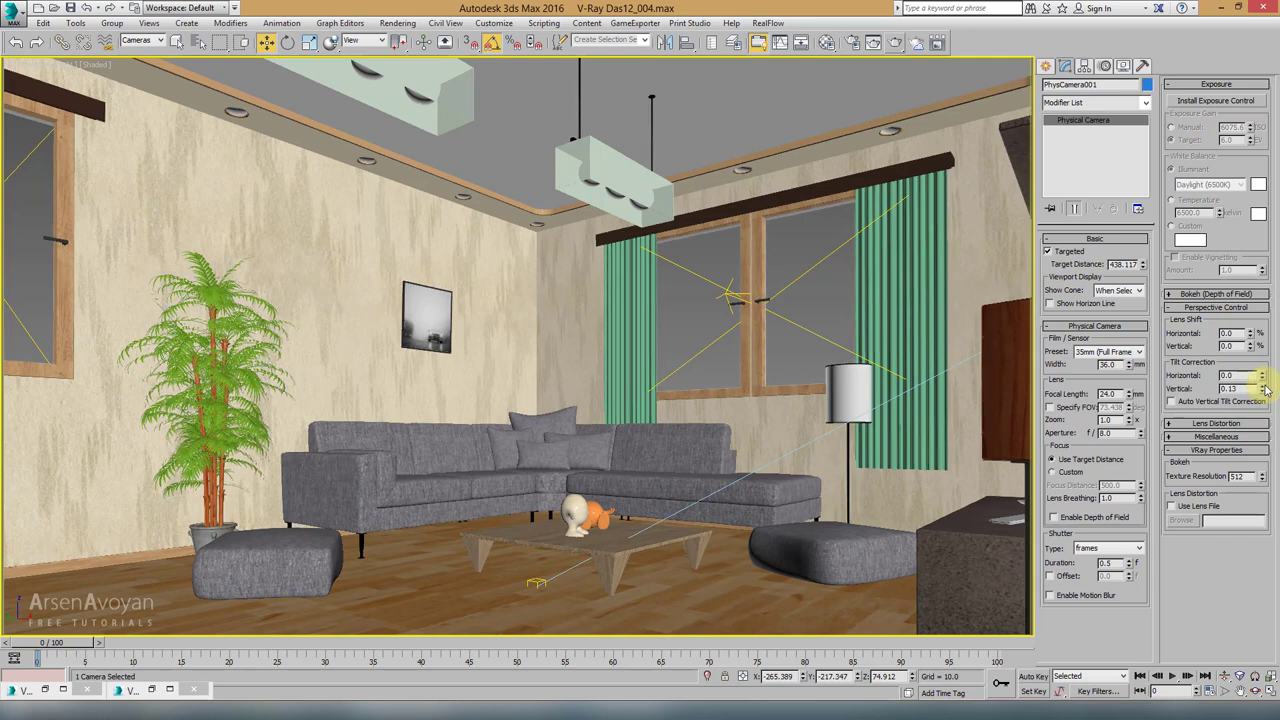
left_click(1262, 391)
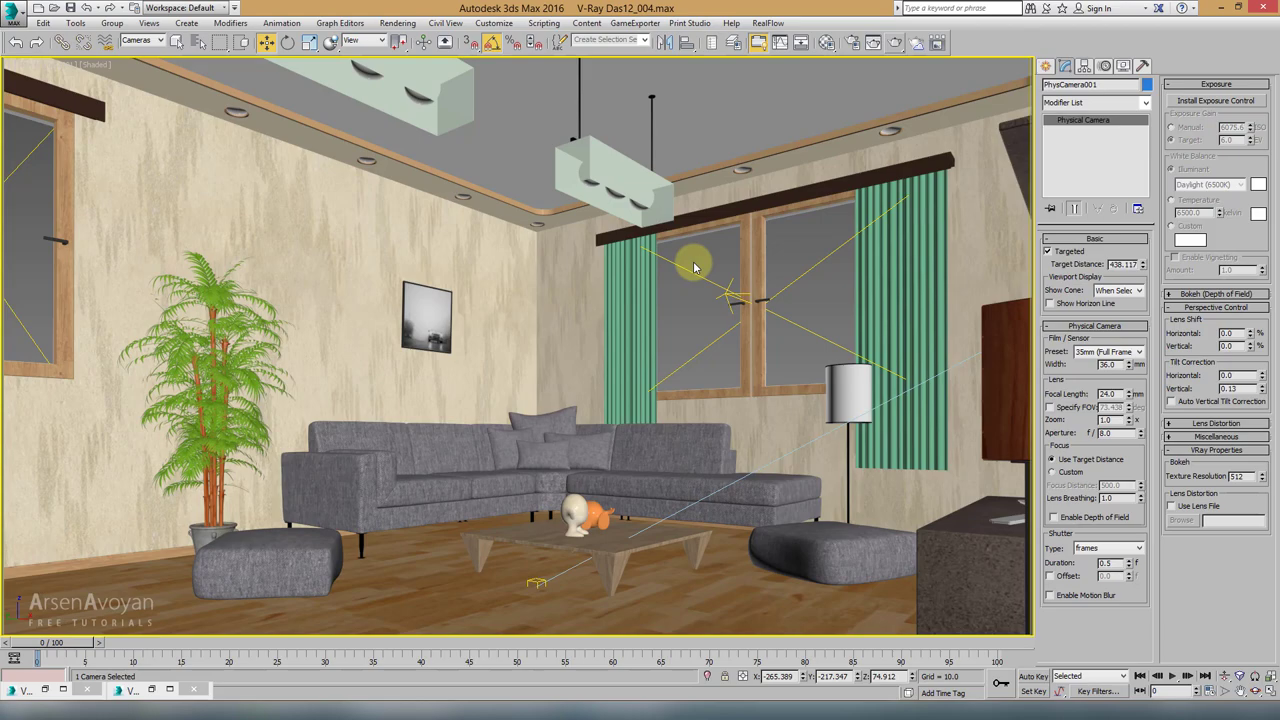
Step: Render the low corner view, duplicate it to the MAX frame buffer, minimize the copy and close the V-Ray frame buffer
left_click(897, 43)
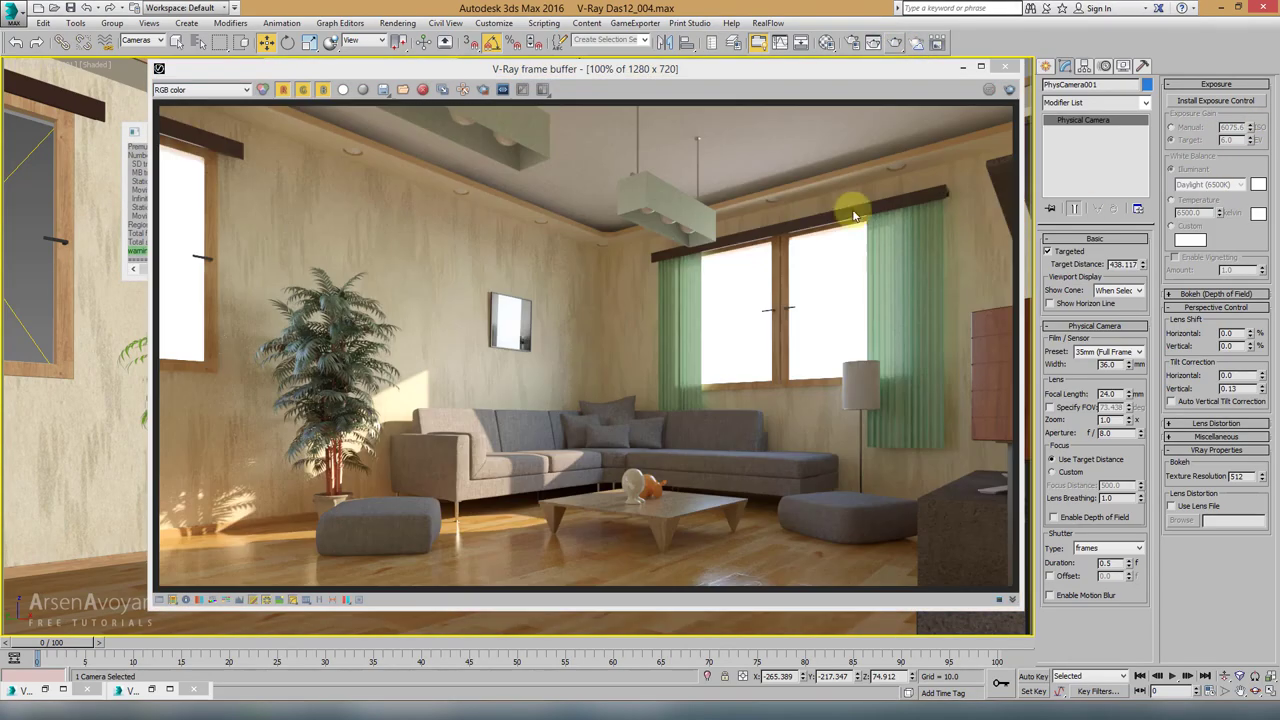
left_click_drag(758, 71, 745, 71)
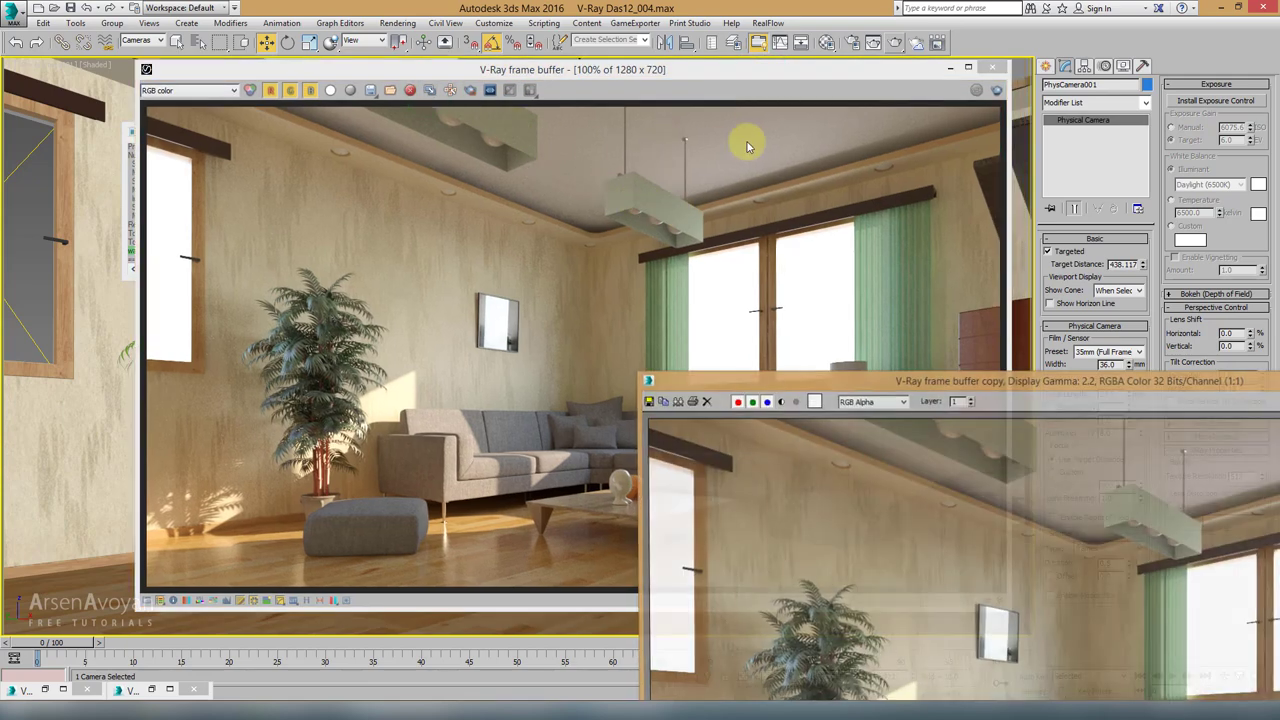
left_click_drag(891, 371, 468, 135)
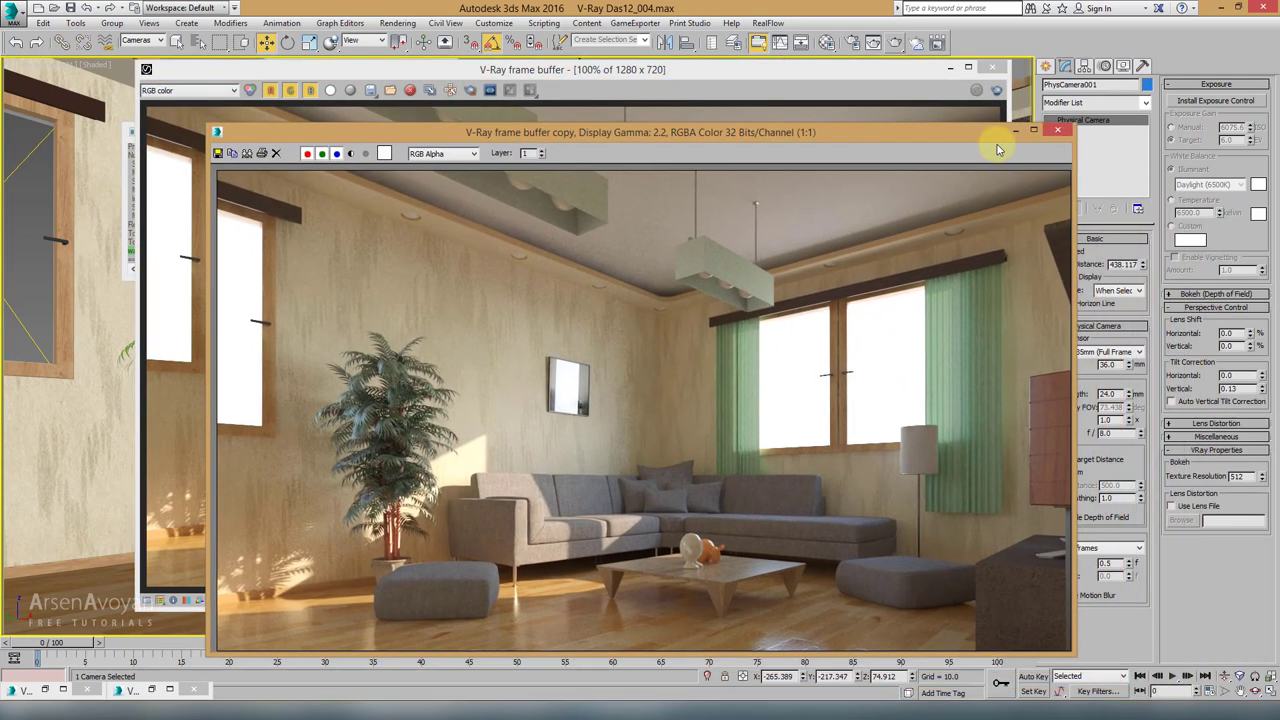
left_click(1013, 131)
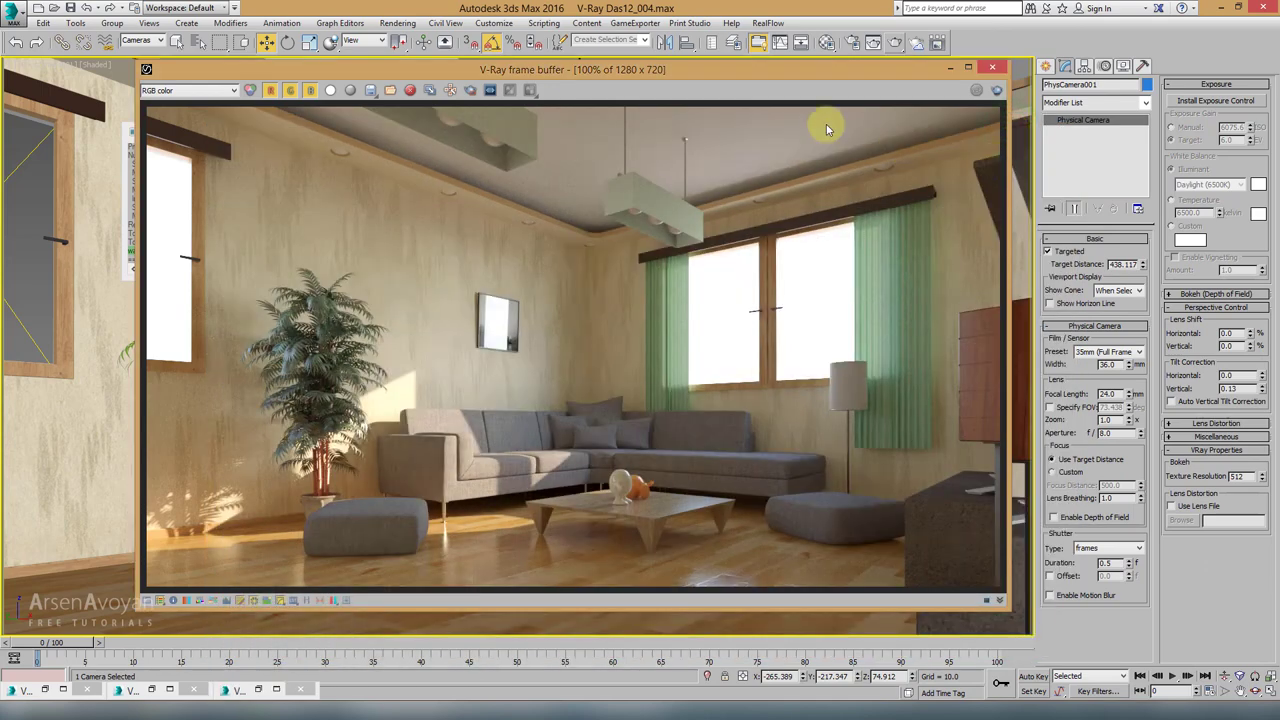
left_click(996, 75)
Step: Raise the camera body in the front view to about Z 160
key("alt+w")
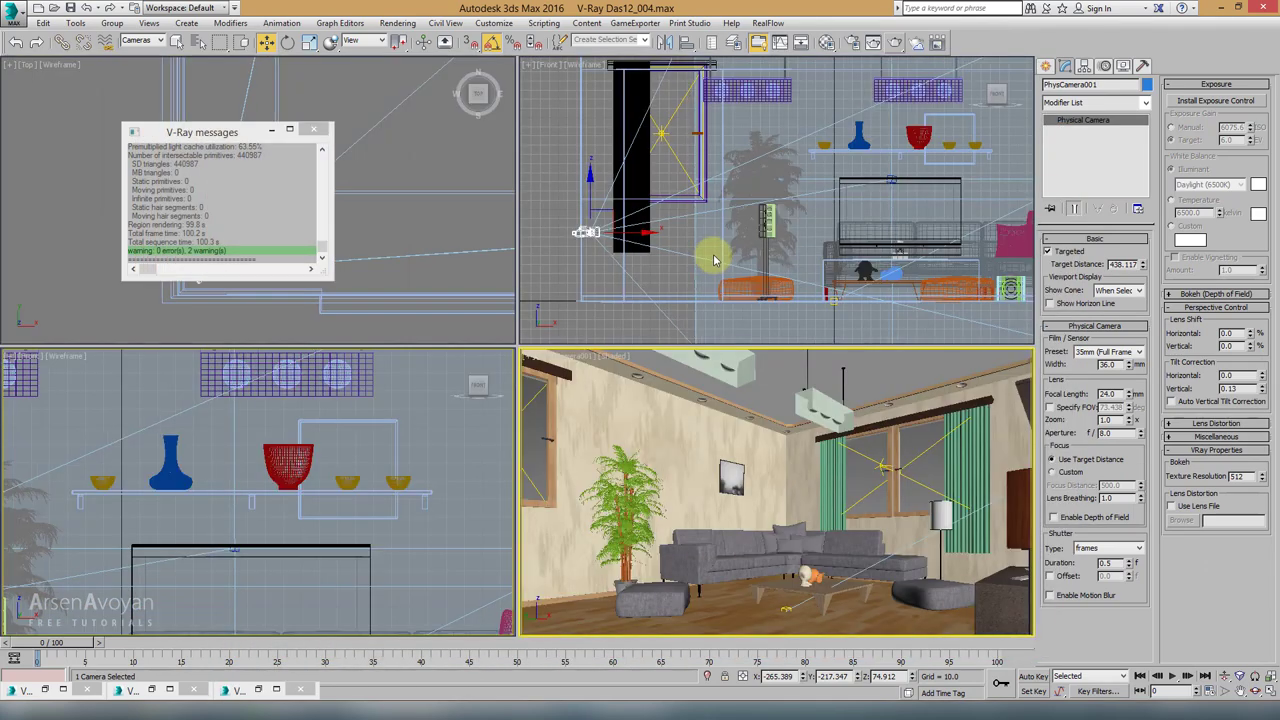
right_click(620, 220)
middle_click_drag(603, 200, 603, 227)
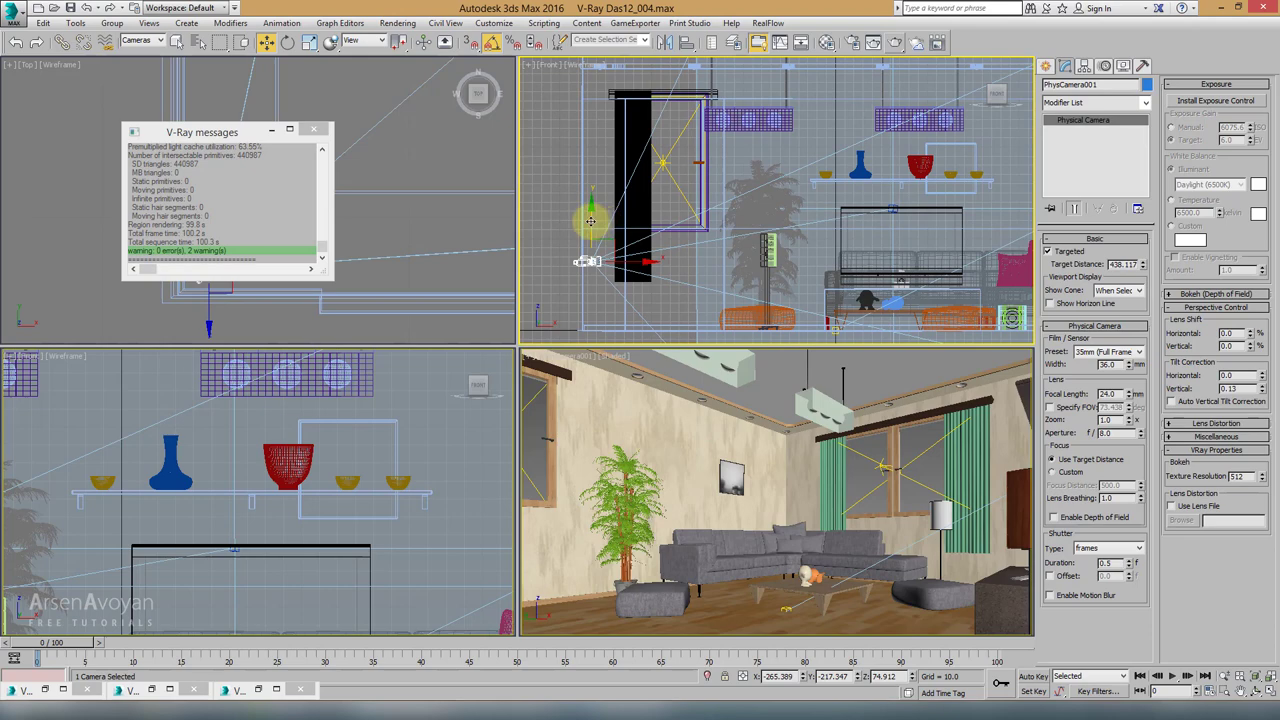
left_click_drag(590, 221, 604, 143)
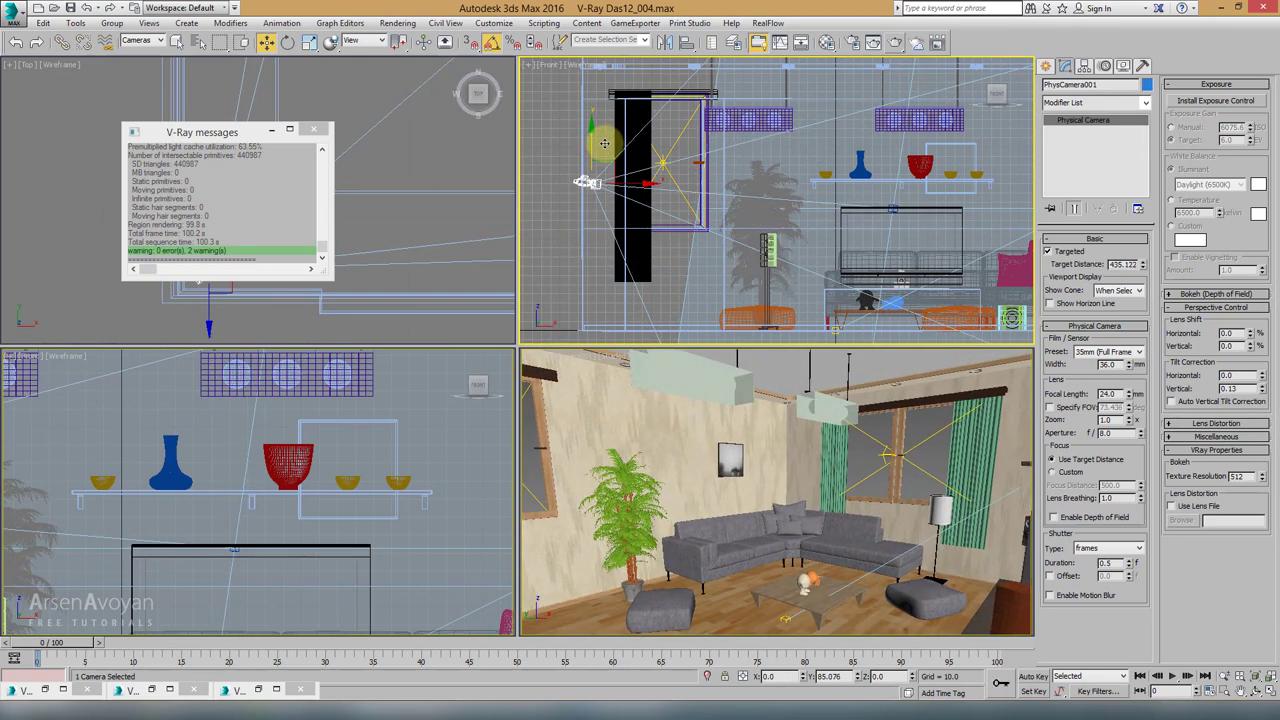
Step: Lower the camera target to about Z 114, checking the enlarged camera view and closing the V-Ray messages window
left_click(891, 209)
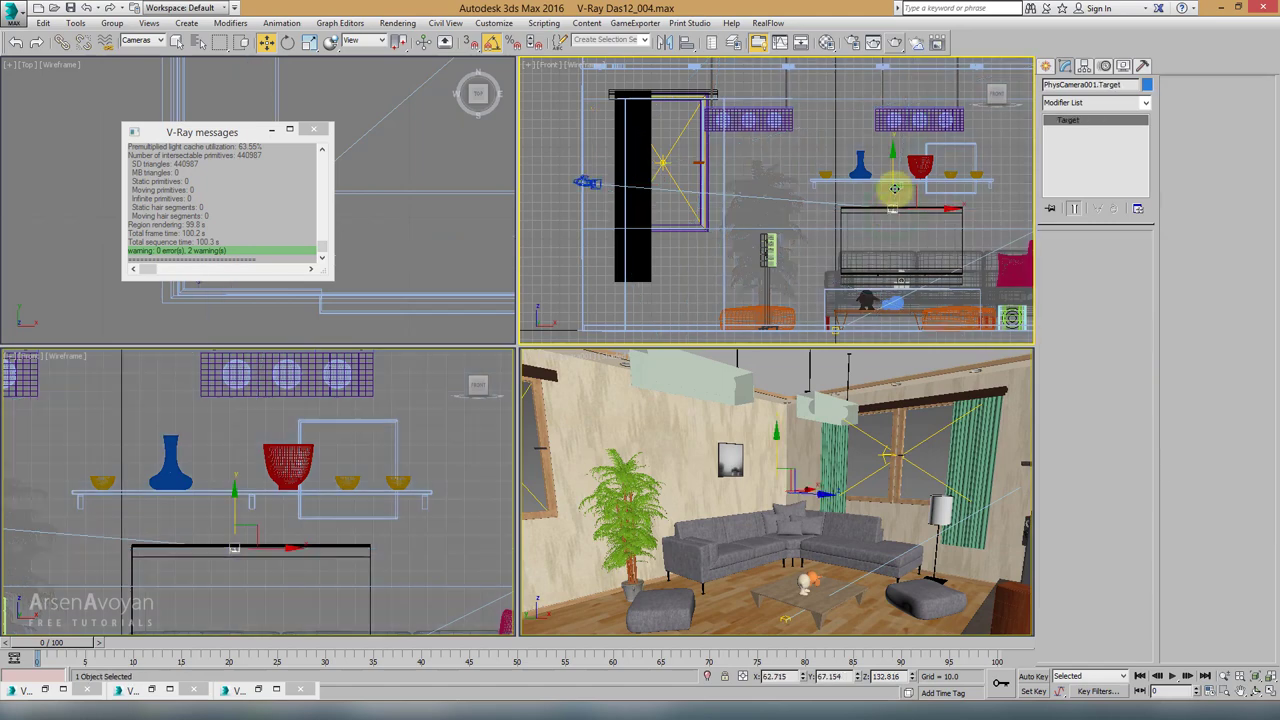
left_click_drag(894, 188, 892, 225)
right_click(873, 425)
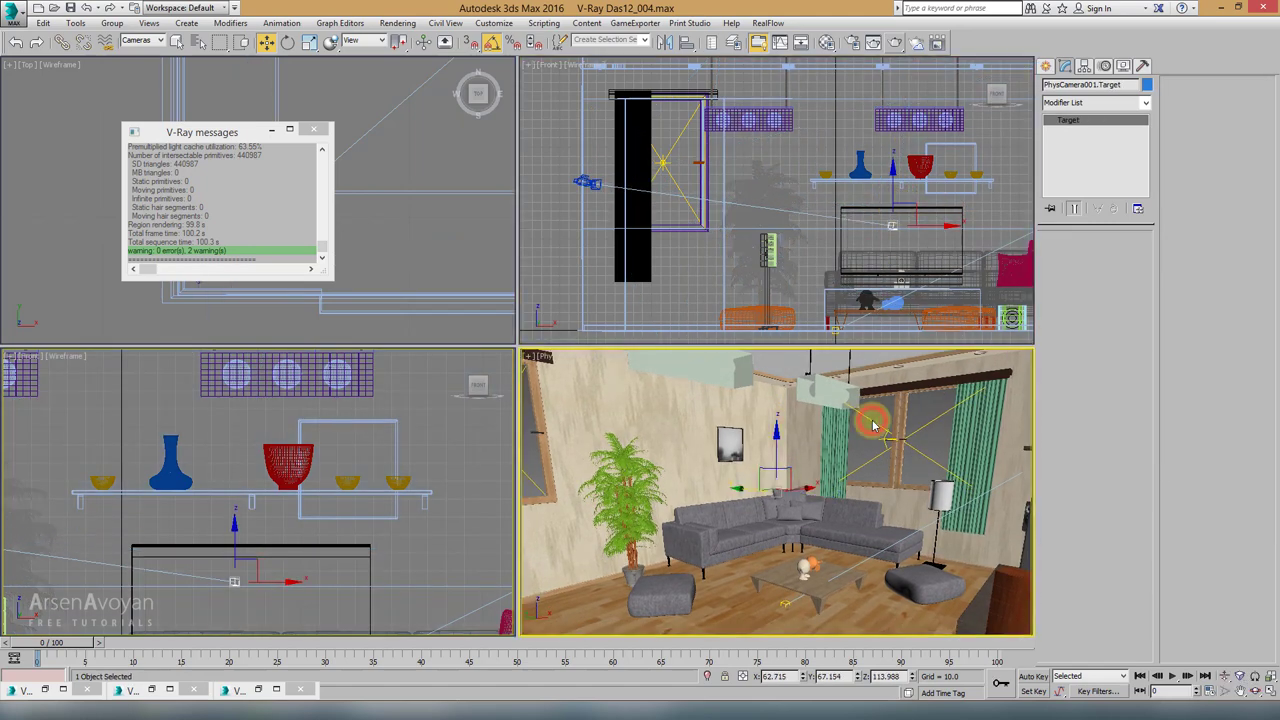
key("alt+w")
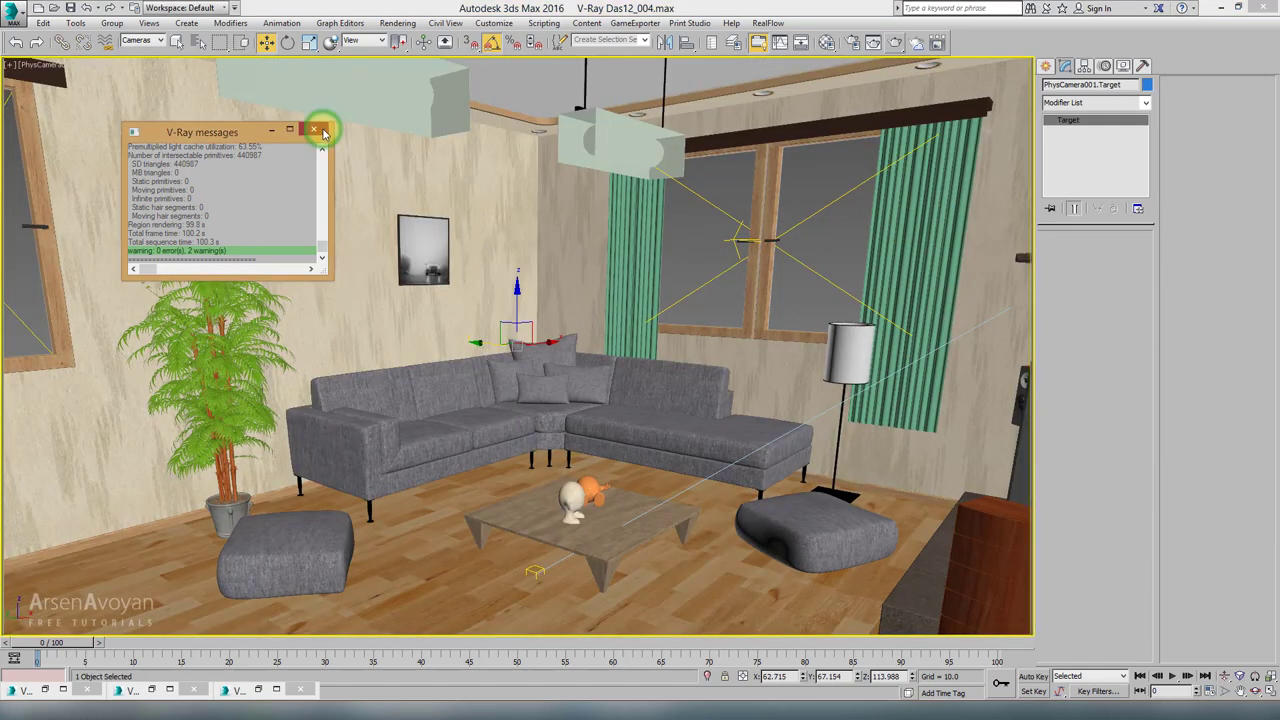
left_click(315, 130)
key("alt+w")
Step: Select the camera body and set its vertical tilt correction to -0.12, judging the verticals in the enlarged camera view
left_click(583, 181)
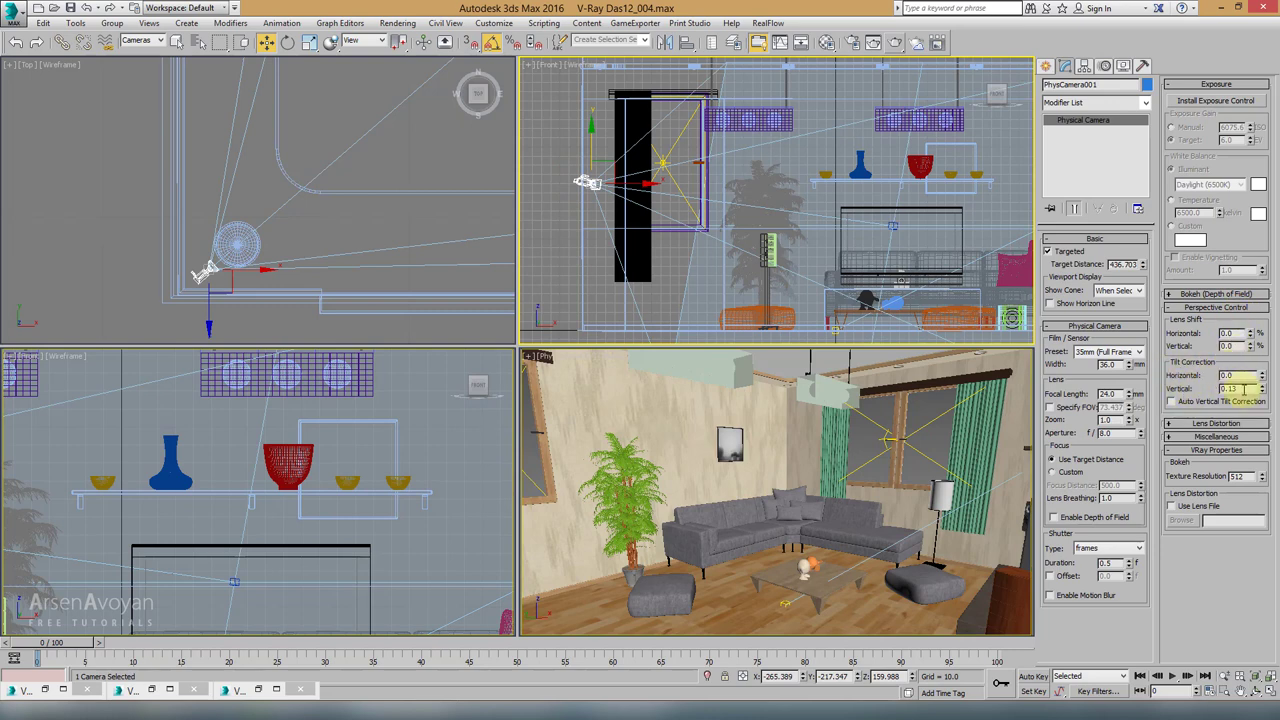
left_click_drag(1262, 392, 1262, 408)
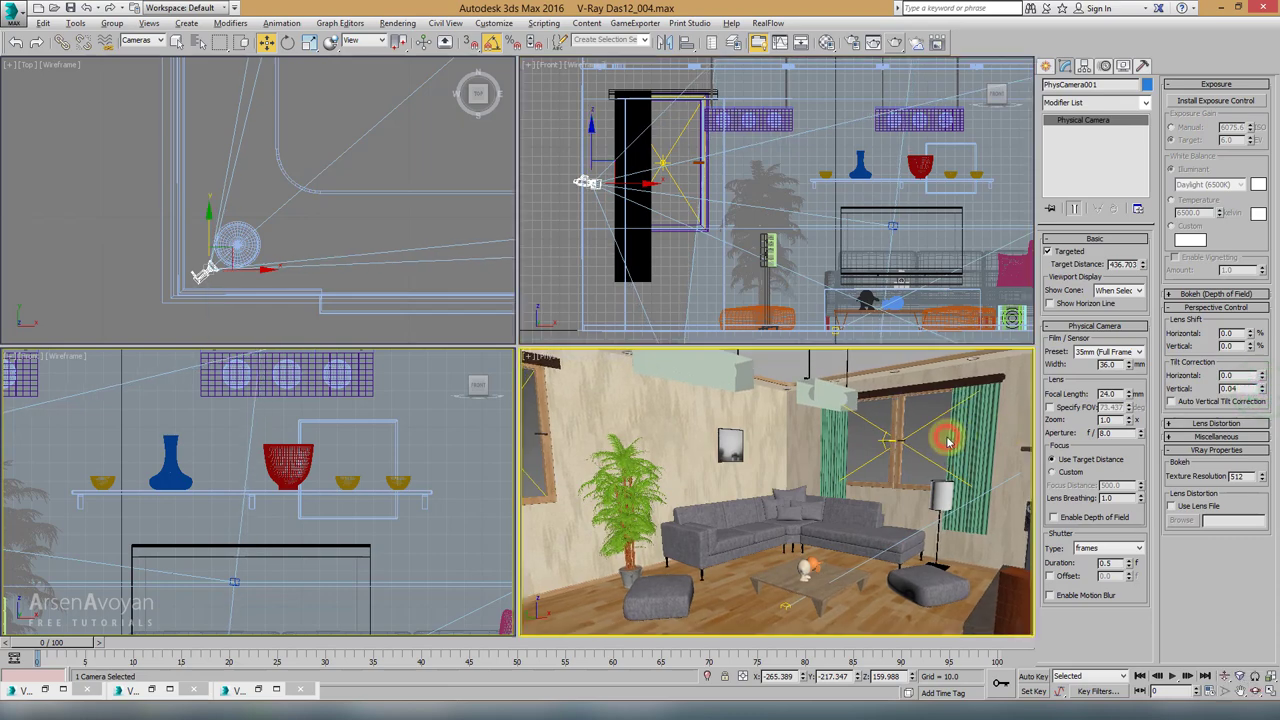
key("alt+w")
right_click(1262, 396)
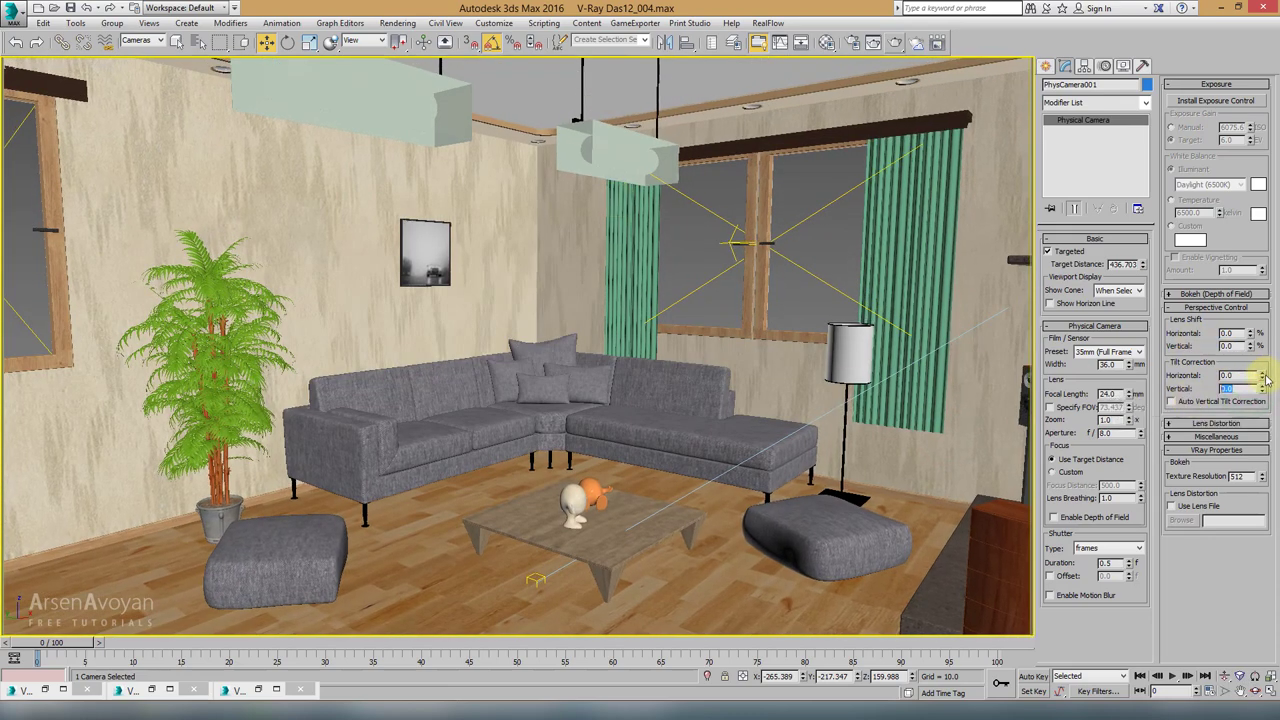
mouse_move(1262, 392)
left_mouse_down()
mouse_move(1260, 371)
mouse_move(1265, 390)
left_mouse_up()
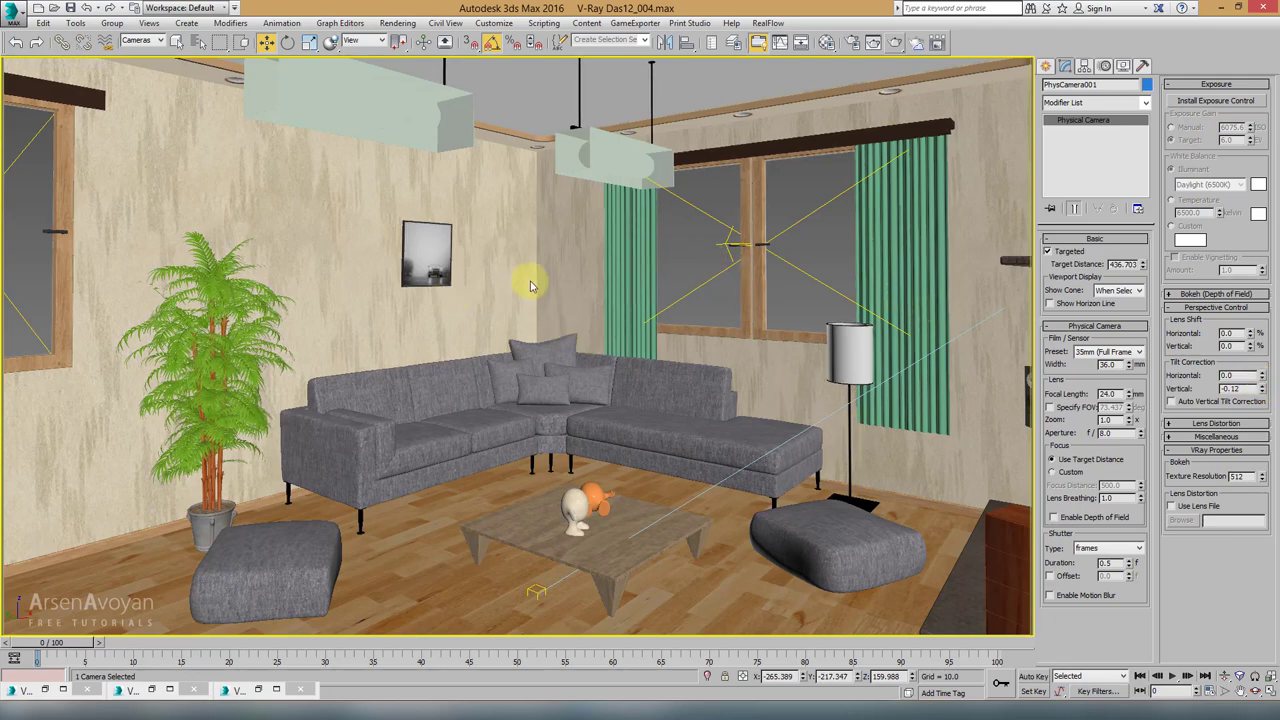
Step: Pan the camera view slightly to refine the framing, placing the camera at about X -267, Y -216, Z 152
middle_click_drag(557, 286, 564, 279)
key("alt+w")
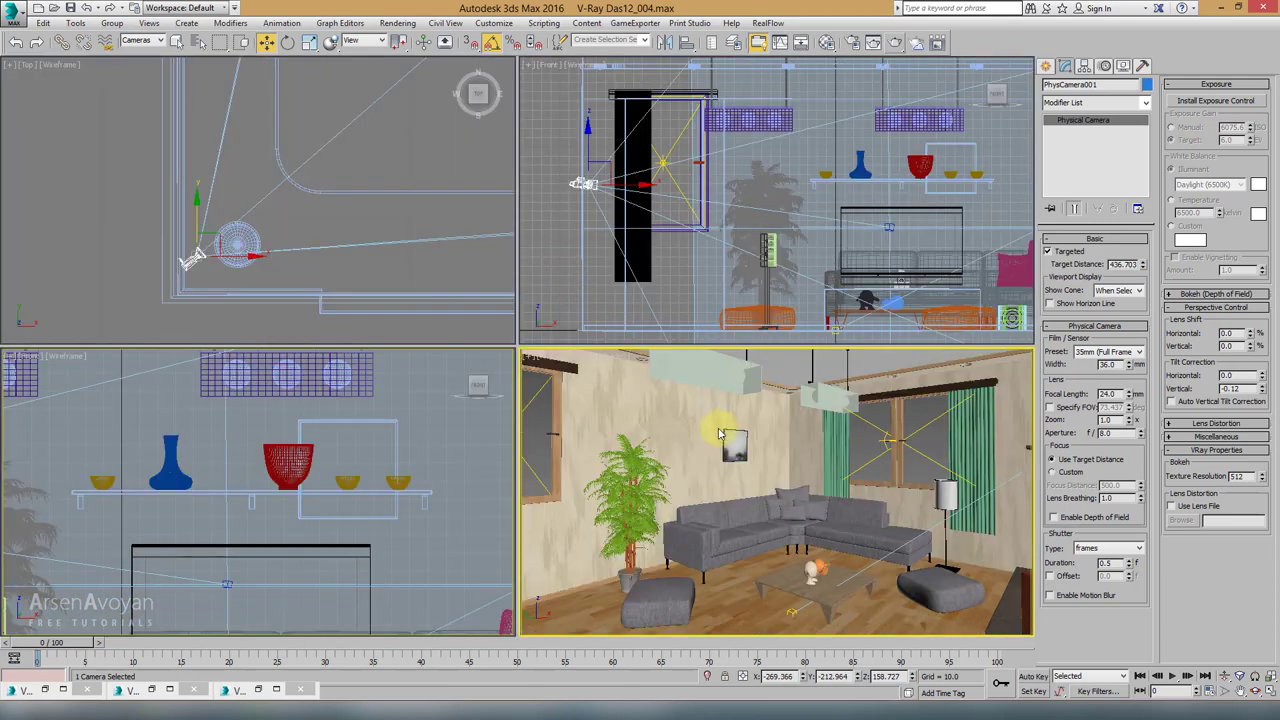
mouse_move(760, 443)
middle_mouse_down()
mouse_move(773, 440)
mouse_move(757, 437)
middle_mouse_up()
key("alt+w")
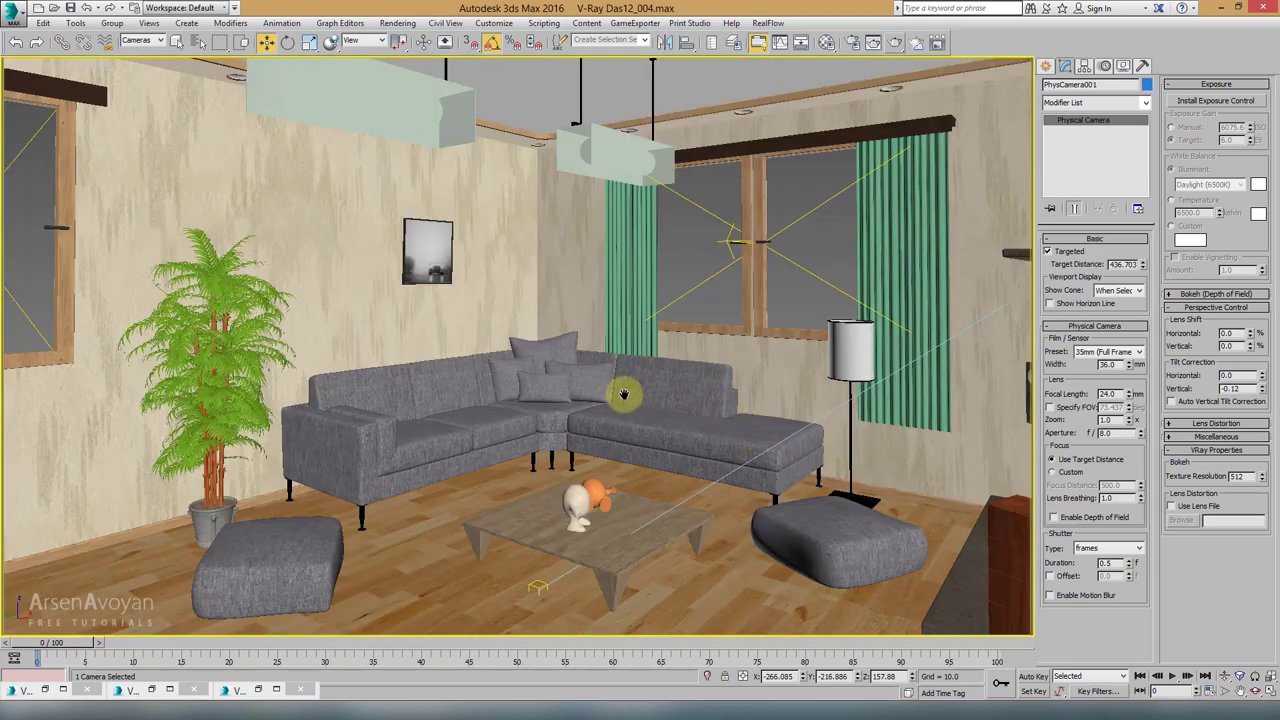
middle_click_drag(622, 394, 631, 380)
key("alt+w")
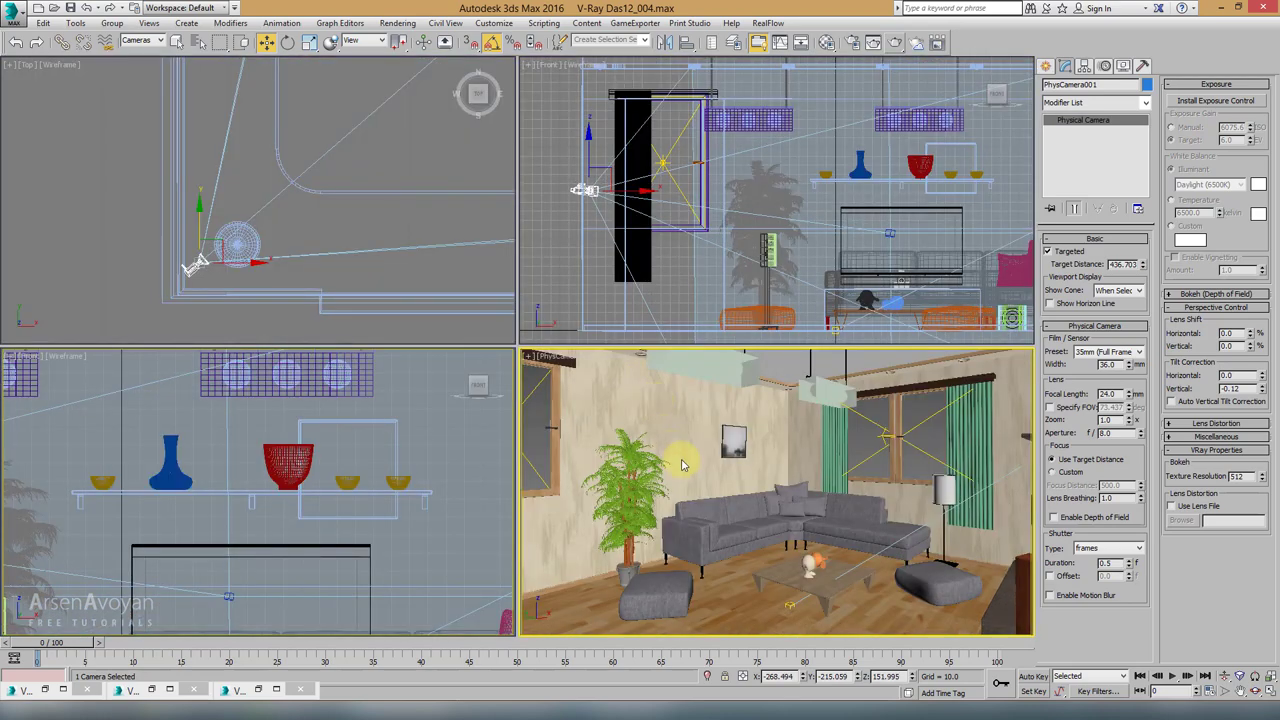
middle_click_drag(693, 468, 689, 463)
key("alt+w")
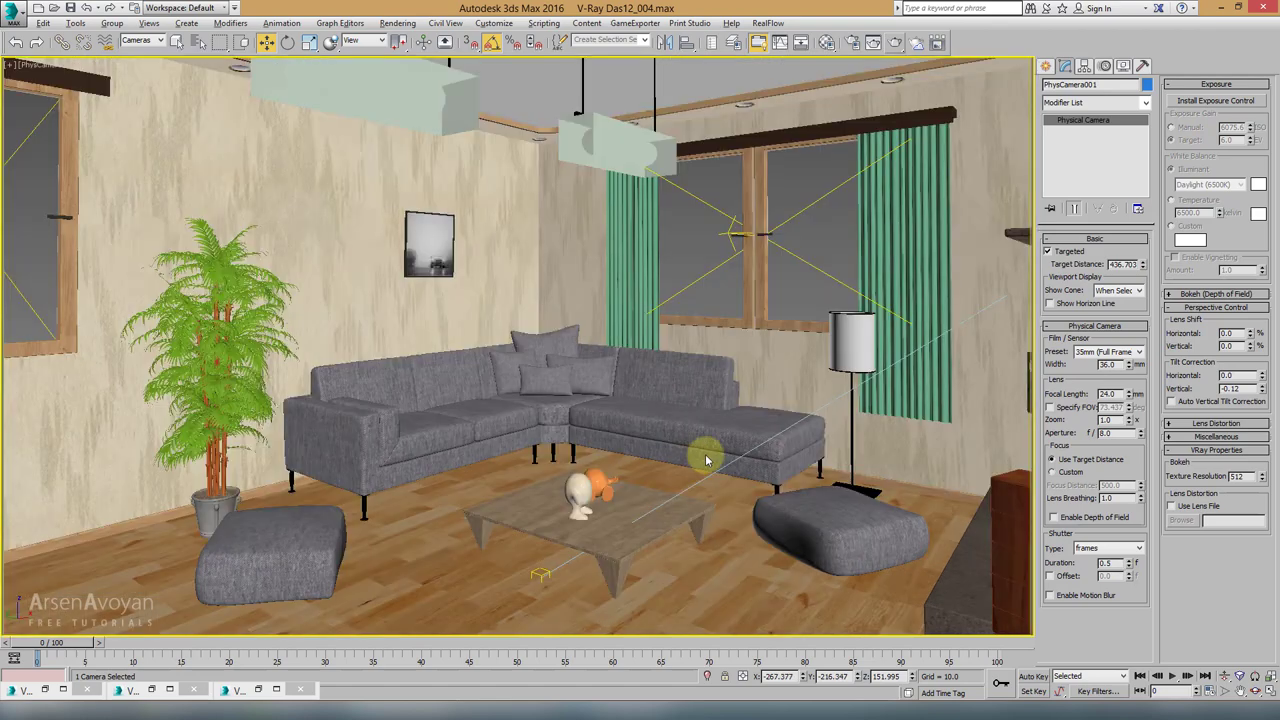
Step: Render the raised corner view, duplicate it to the MAX frame buffer and close the V-Ray frame buffer
left_click(896, 43)
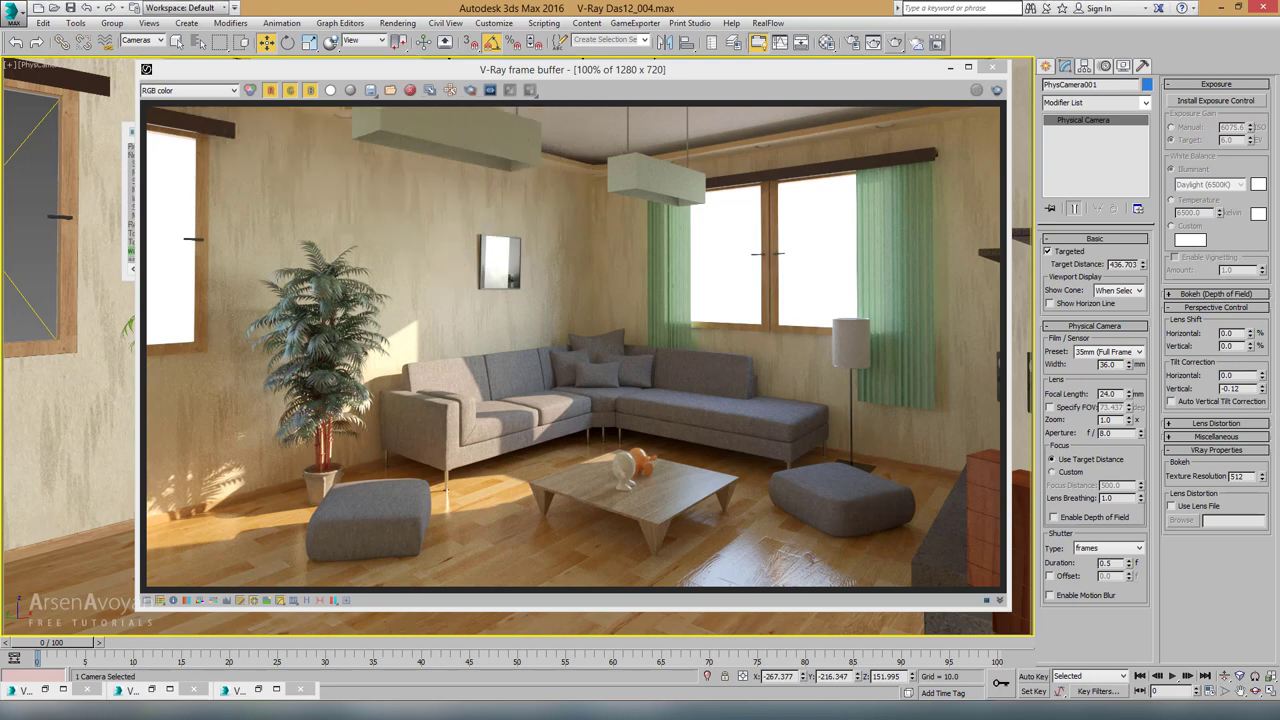
left_click(754, 70)
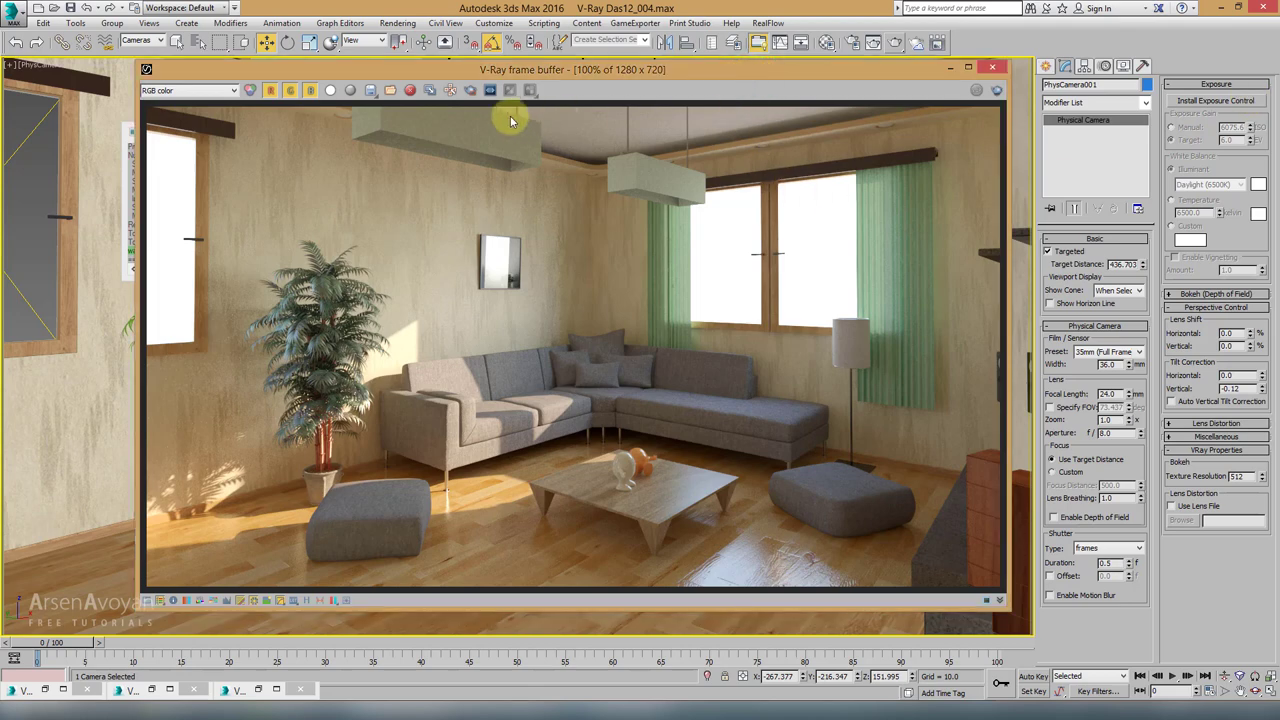
left_click(431, 97)
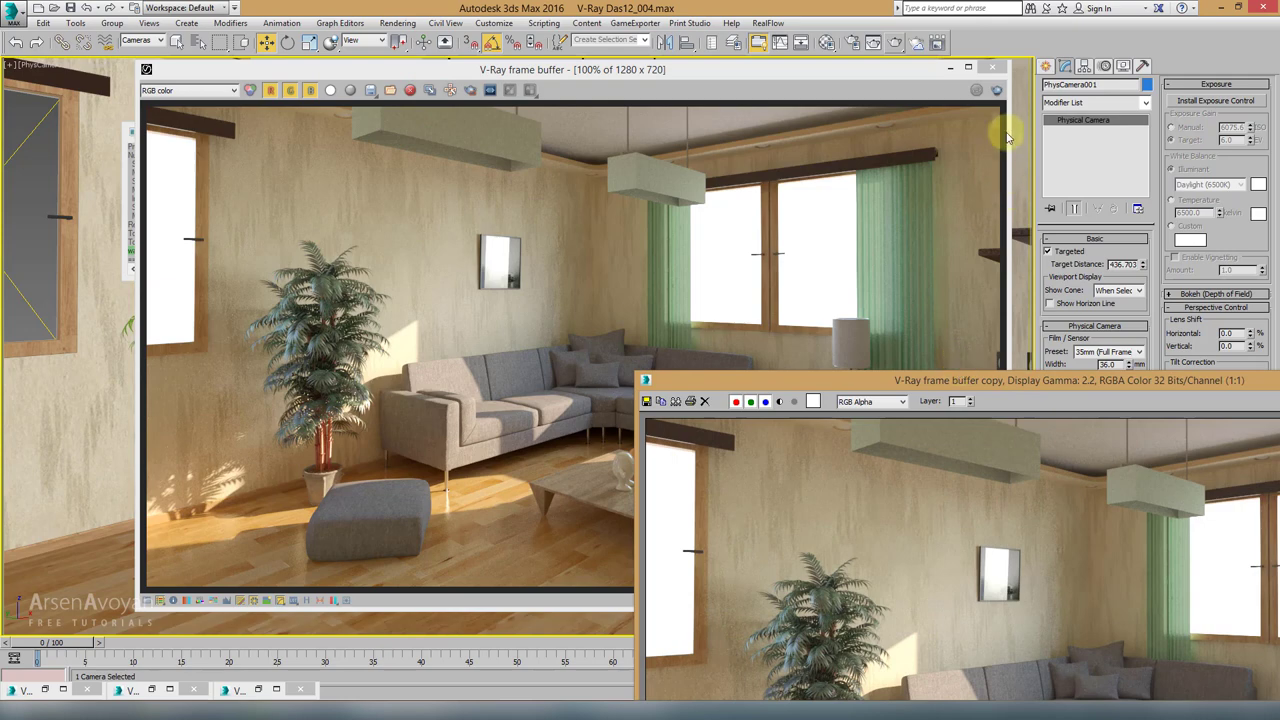
left_click(992, 67)
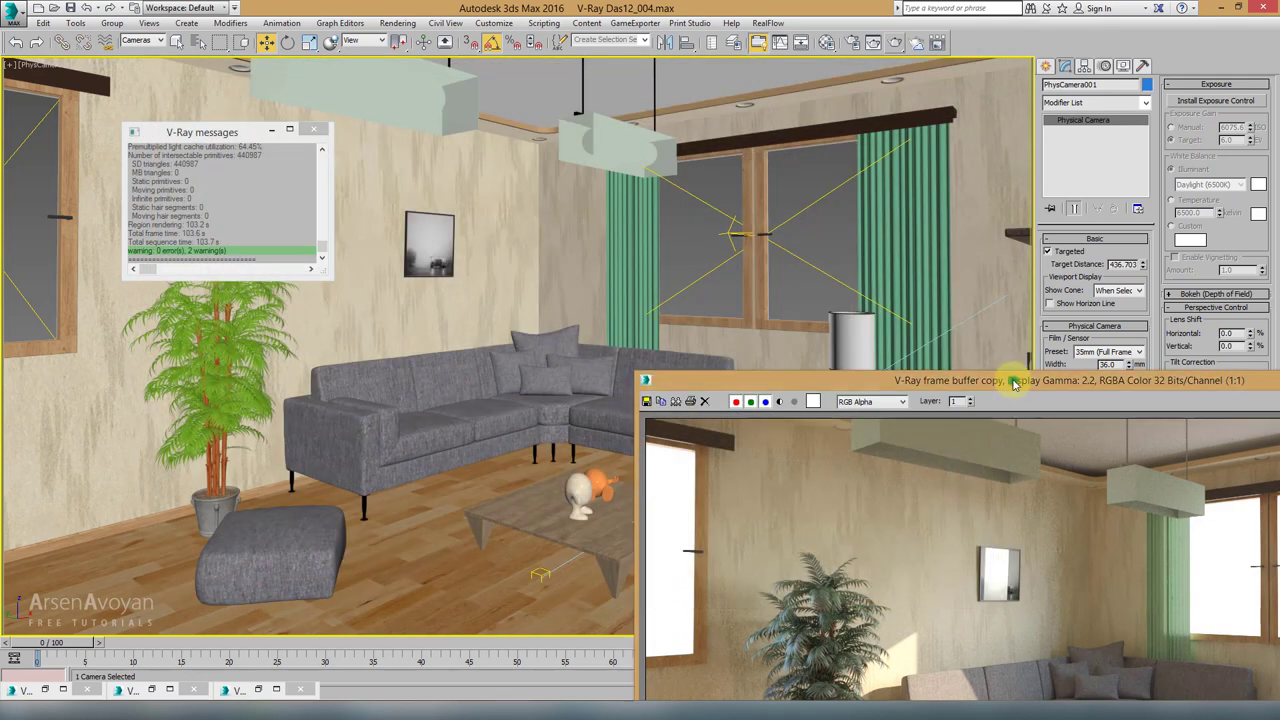
Step: Arrange the latest render copy beside the earlier copy at full size and compare their framing
left_click_drag(1013, 383, 506, 88)
scroll(586, 306, "down", 1)
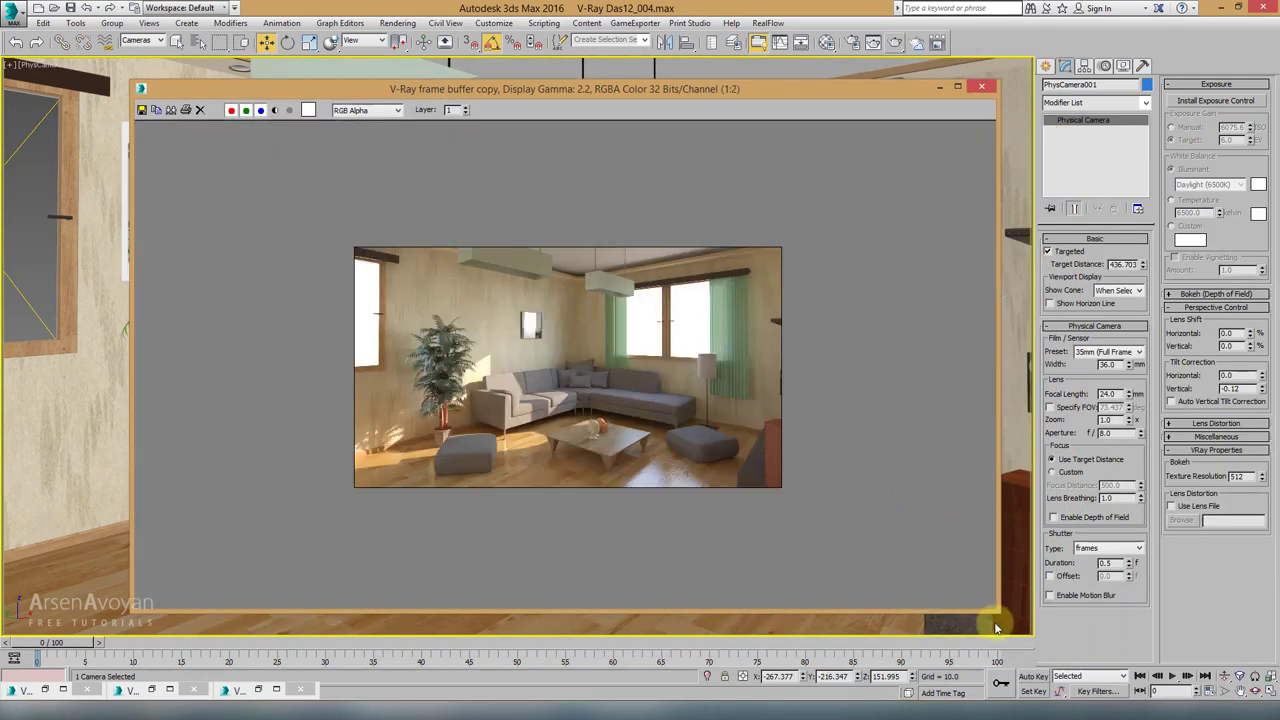
left_click_drag(998, 610, 663, 429)
scroll(663, 429, "up", 1)
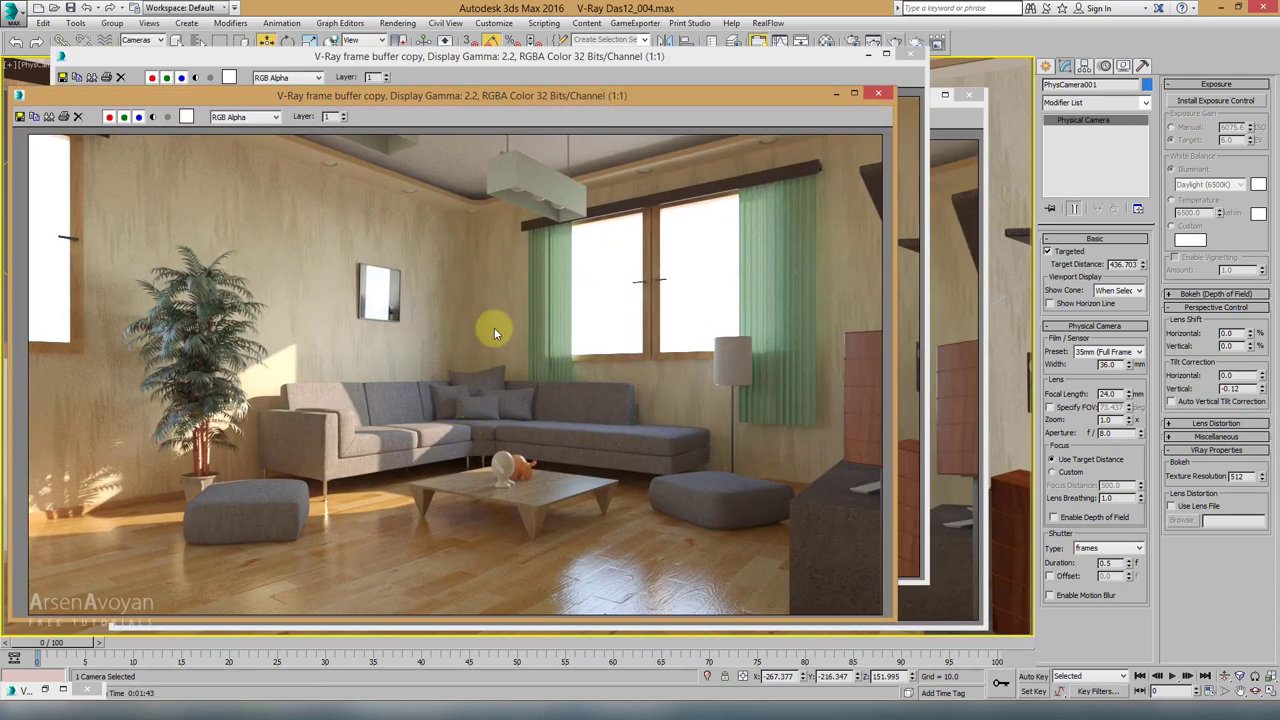
left_click_drag(510, 62, 887, 93)
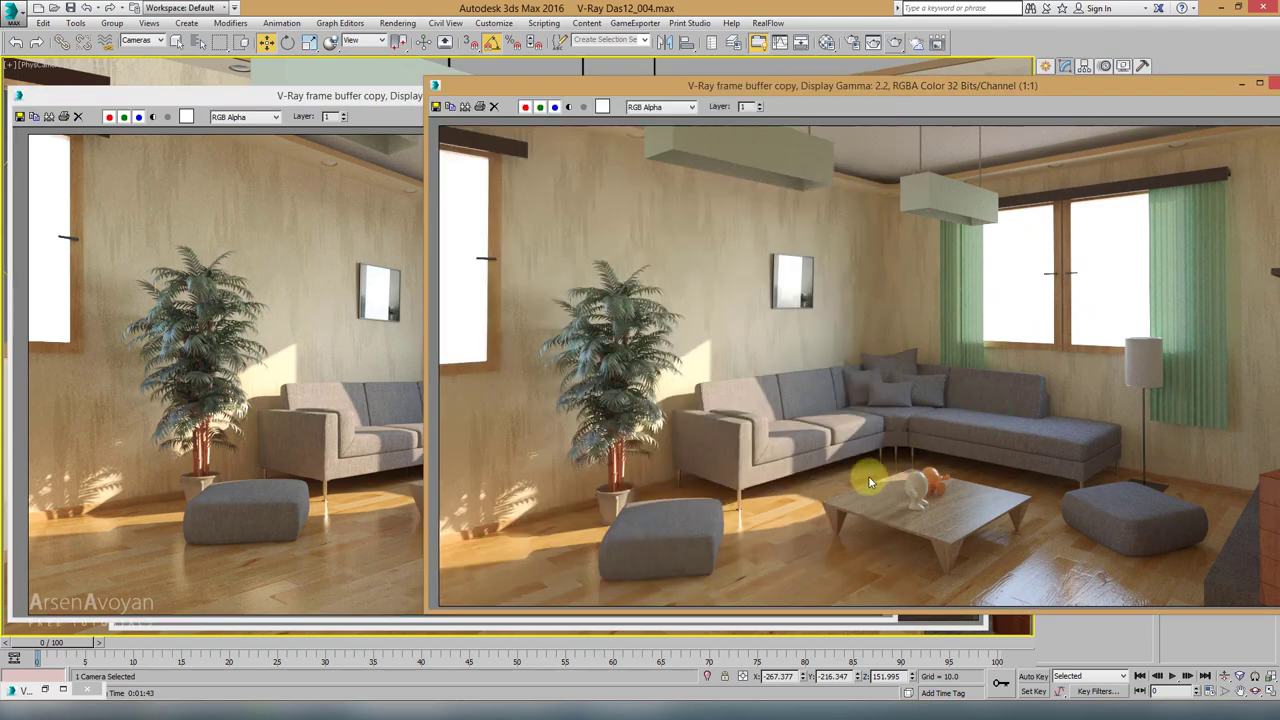
left_click_drag(745, 86, 592, 144)
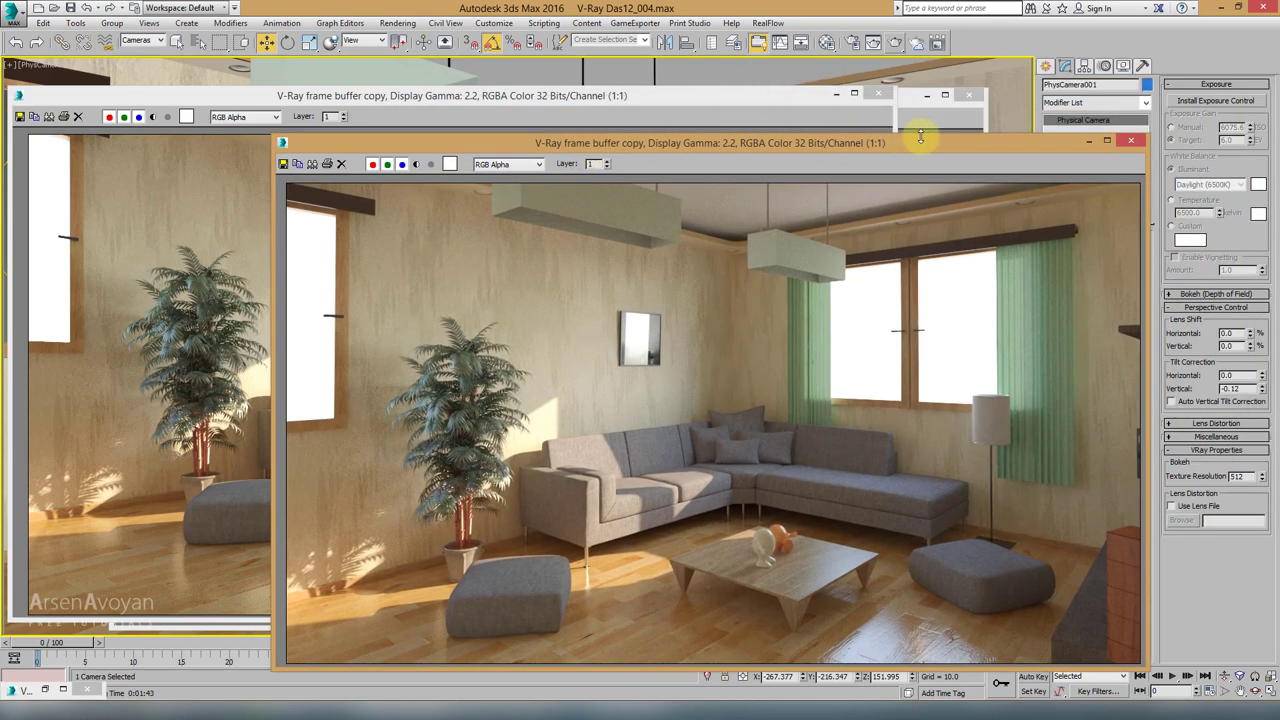
Step: Bring each of the three corner-view render copies forward in turn to compare camera height and vertical lines
left_click(939, 129)
left_click_drag(737, 106, 778, 93)
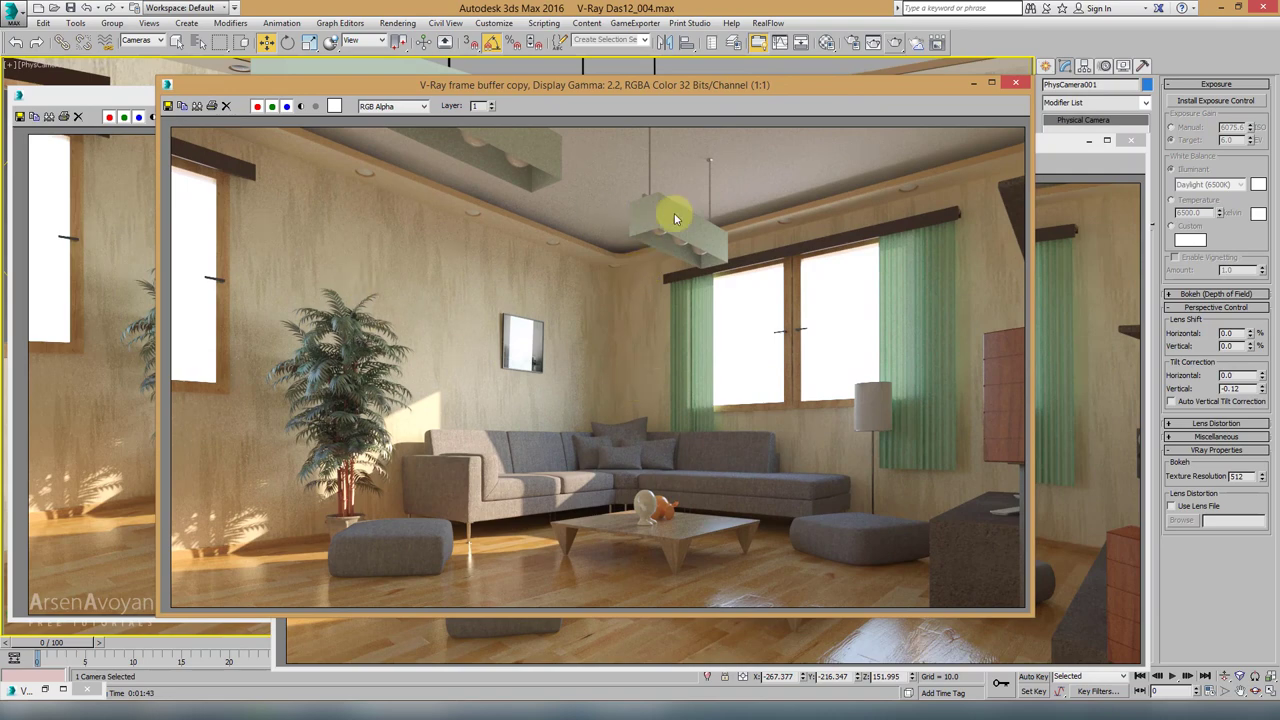
left_click_drag(684, 86, 634, 74)
left_click(1000, 255)
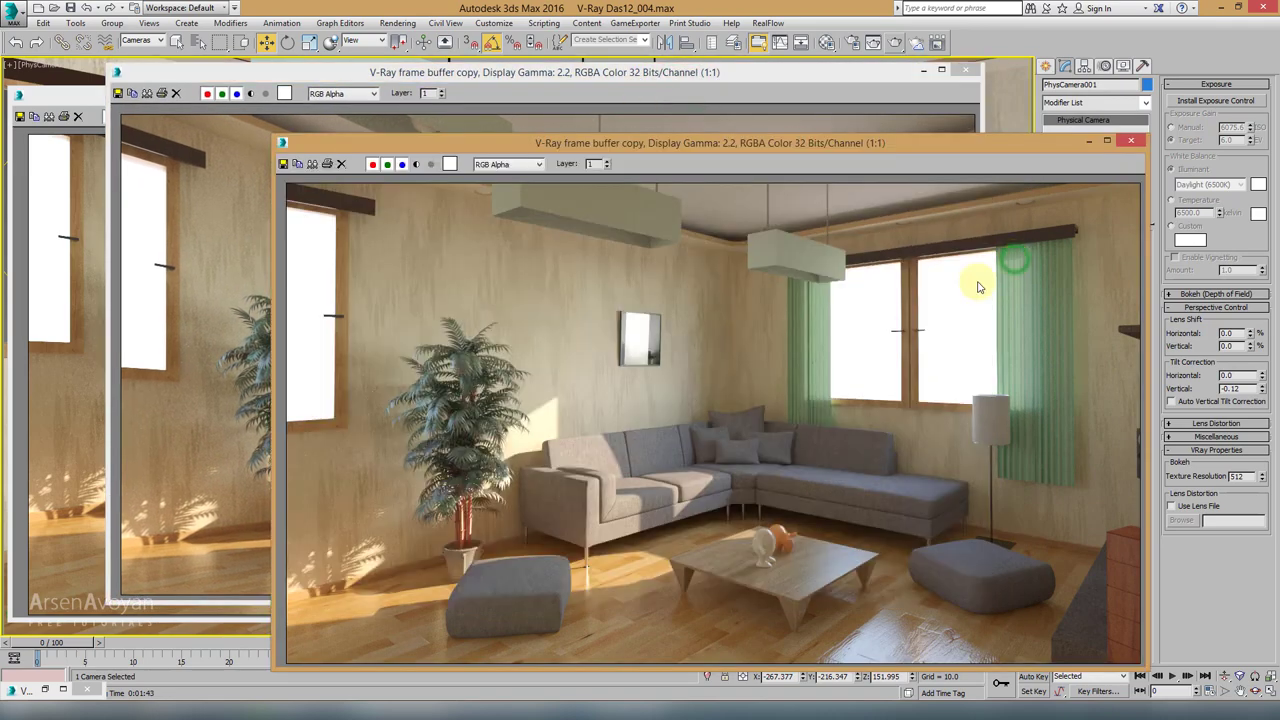
left_click(72, 355)
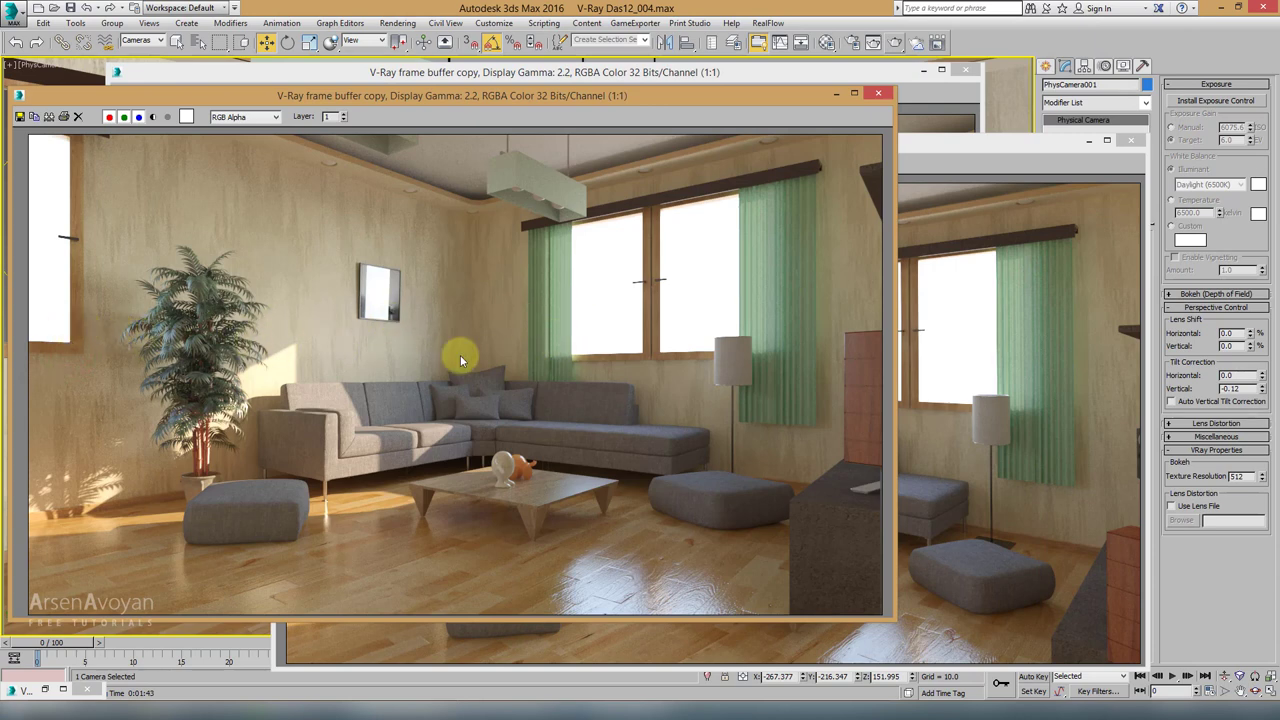
Step: Minimize the render copies, enlarge the Front view and close the V-Ray messages window
left_click(837, 95)
left_click(1089, 140)
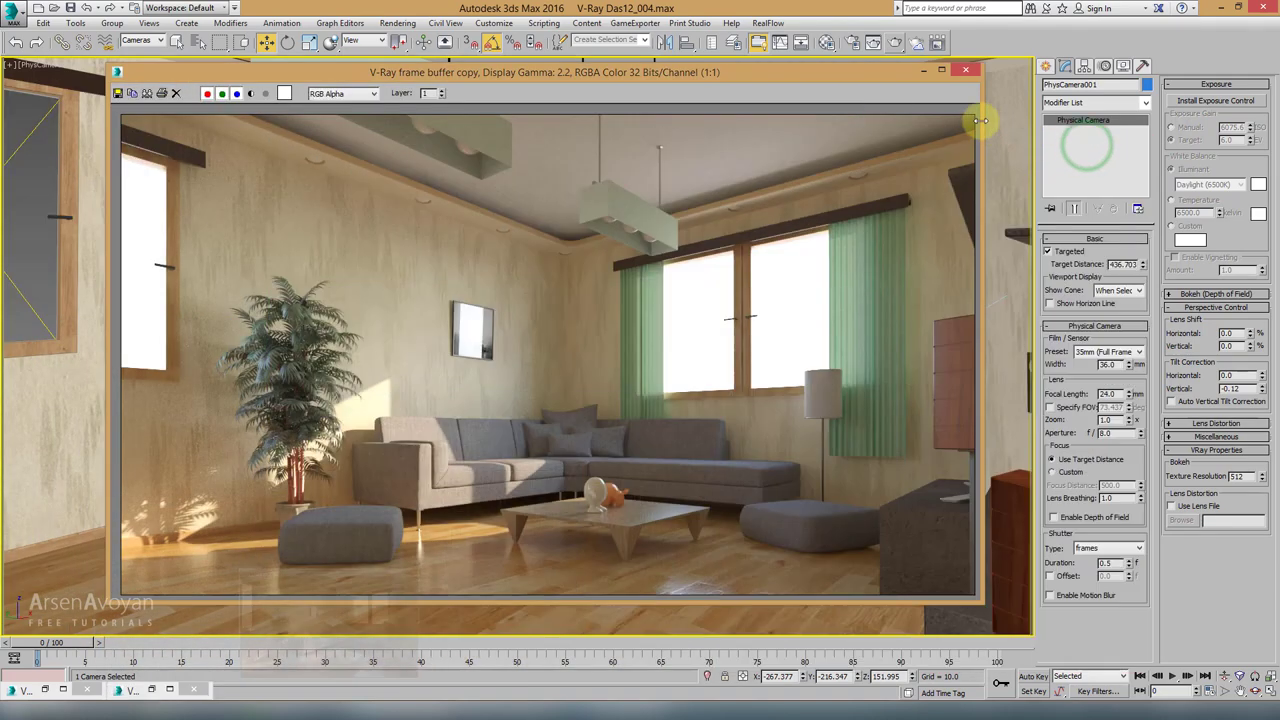
left_click(922, 71)
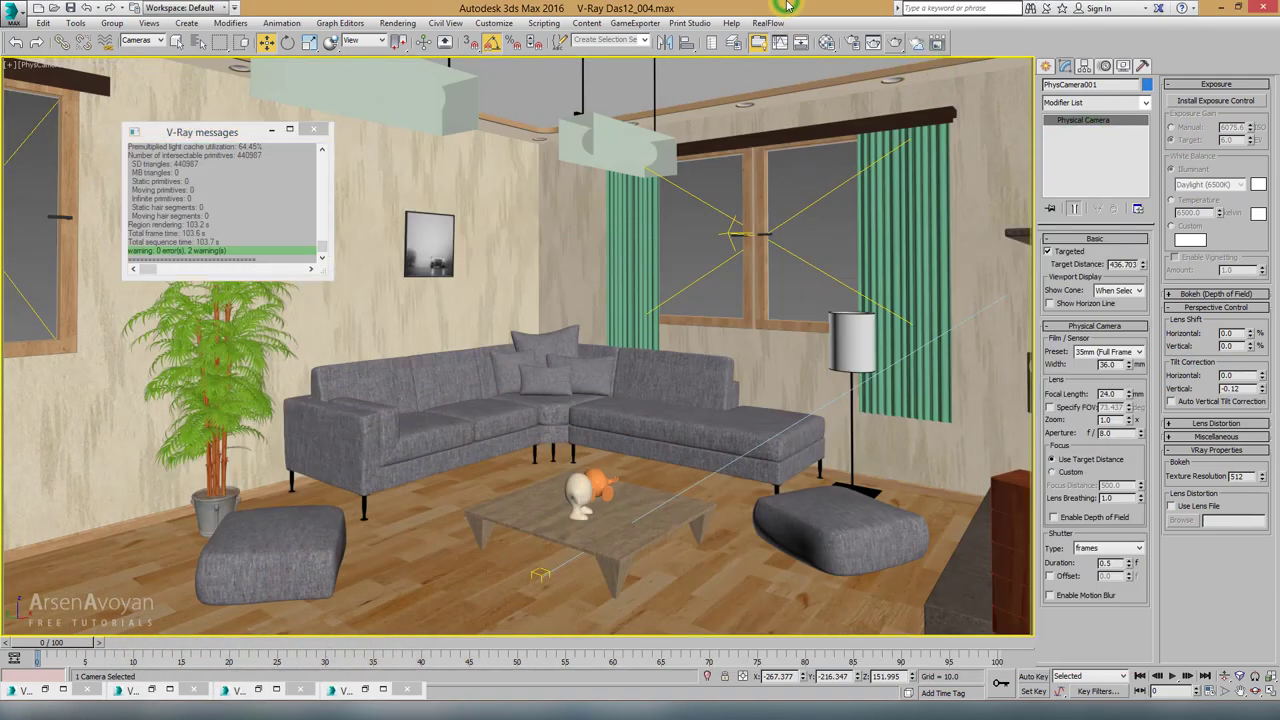
key("alt+w")
key("alt+w")
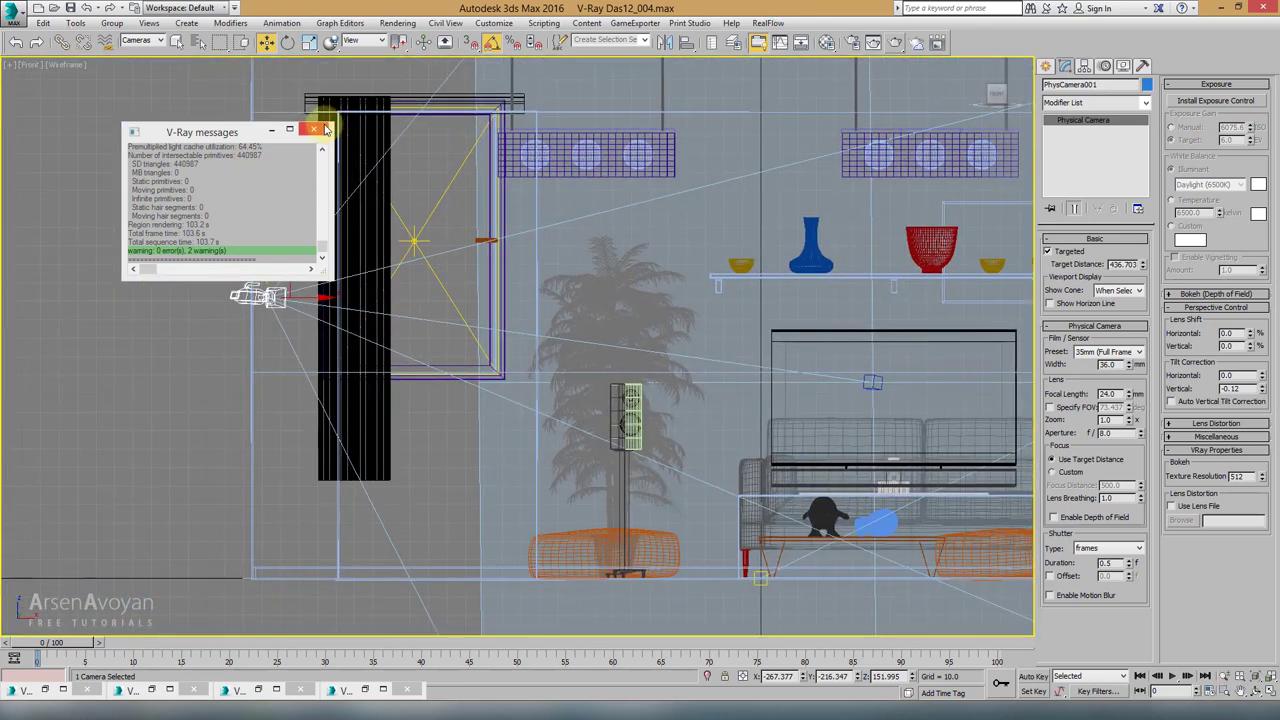
left_click(314, 129)
Step: Copy the camera's Z position to its target, setting the target's Z to 151.976 so the camera is level
key("ctrl+d")
key("z")
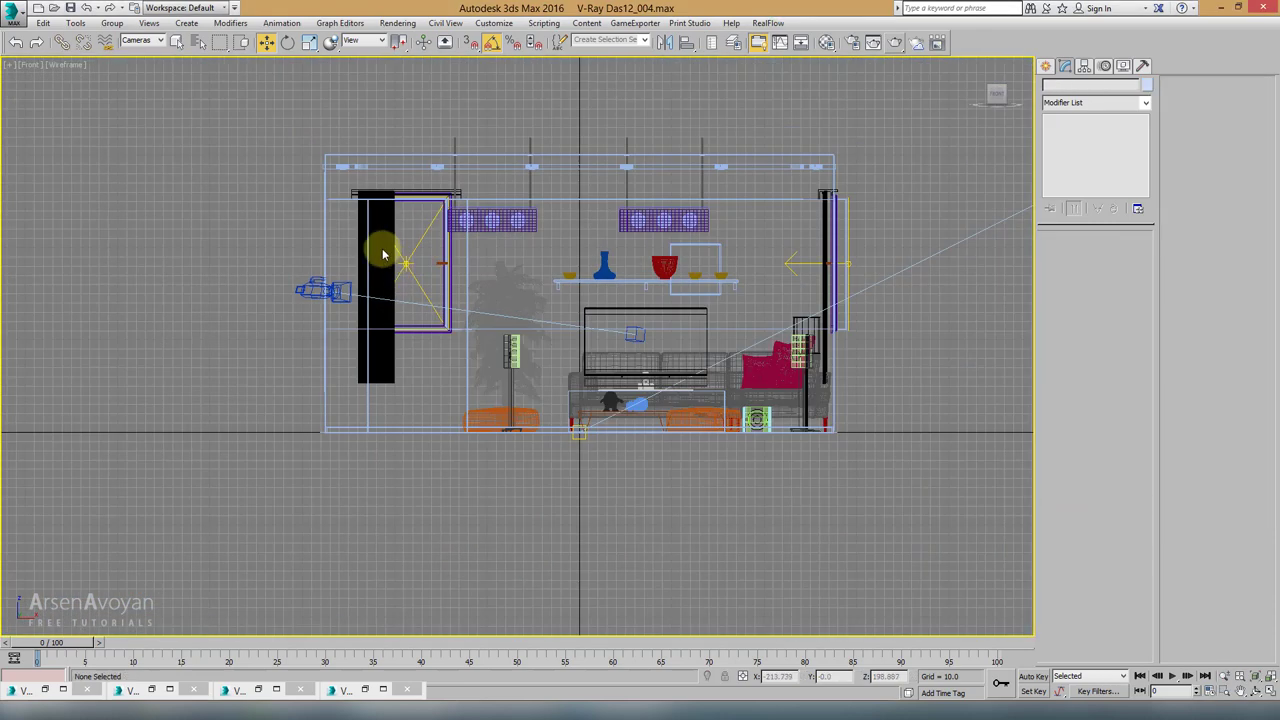
scroll(330, 300, "up", 2)
left_click(300, 305)
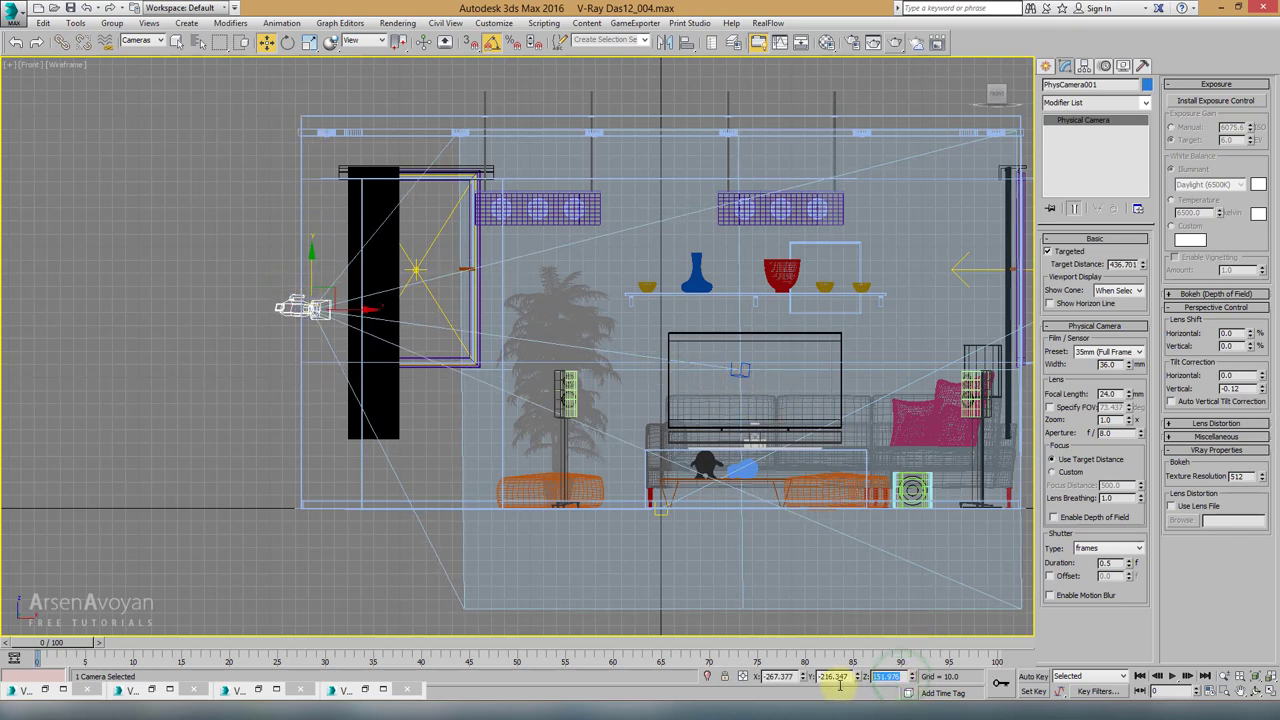
left_click(742, 370)
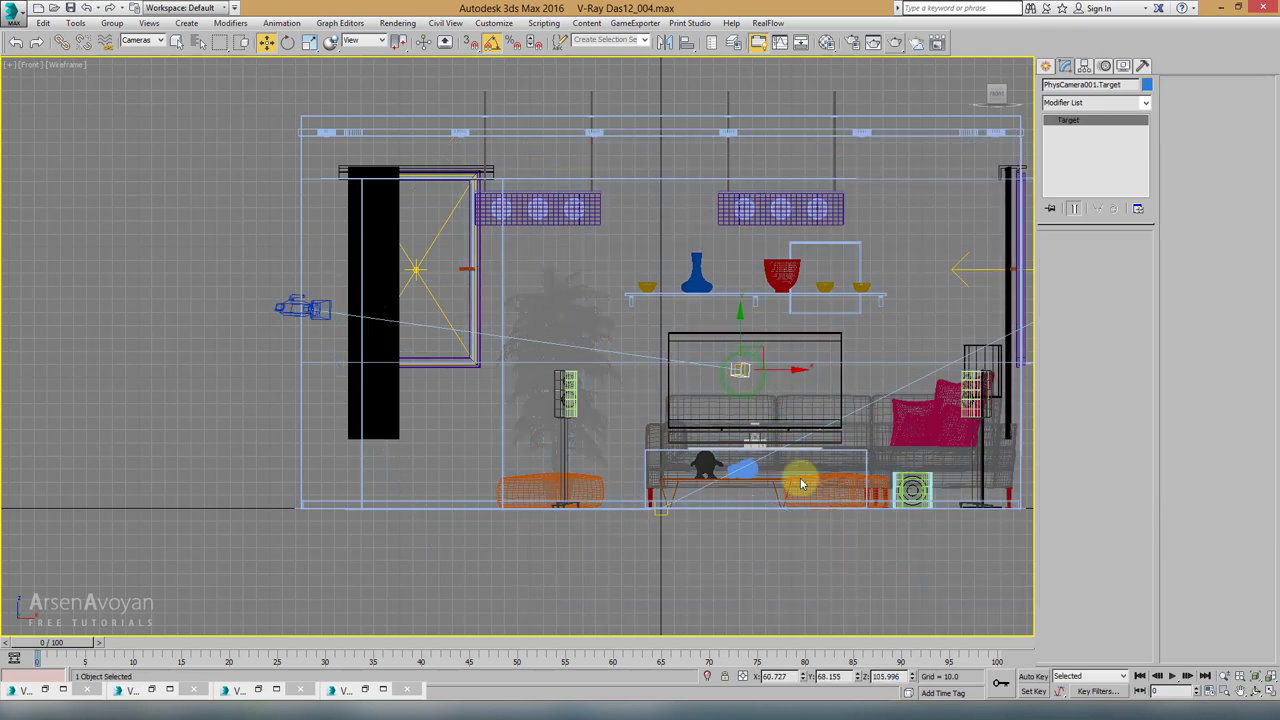
double_click(899, 676)
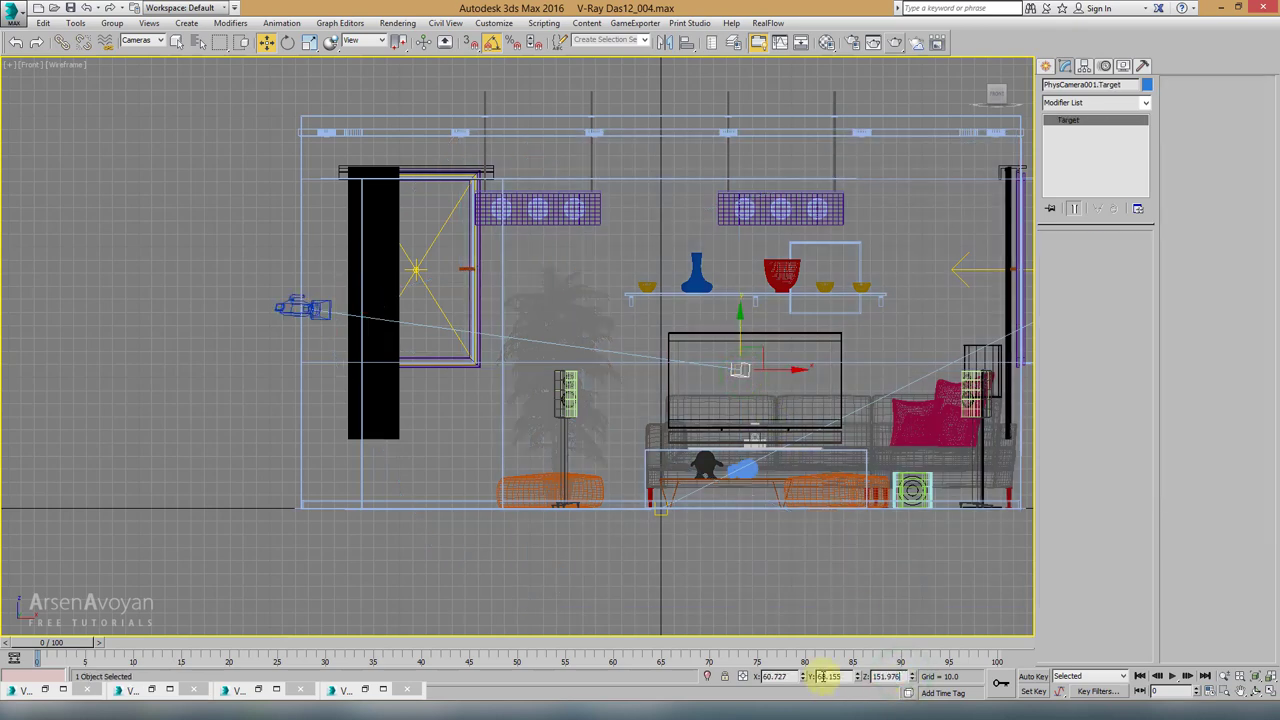
type("151.976")
key("Return")
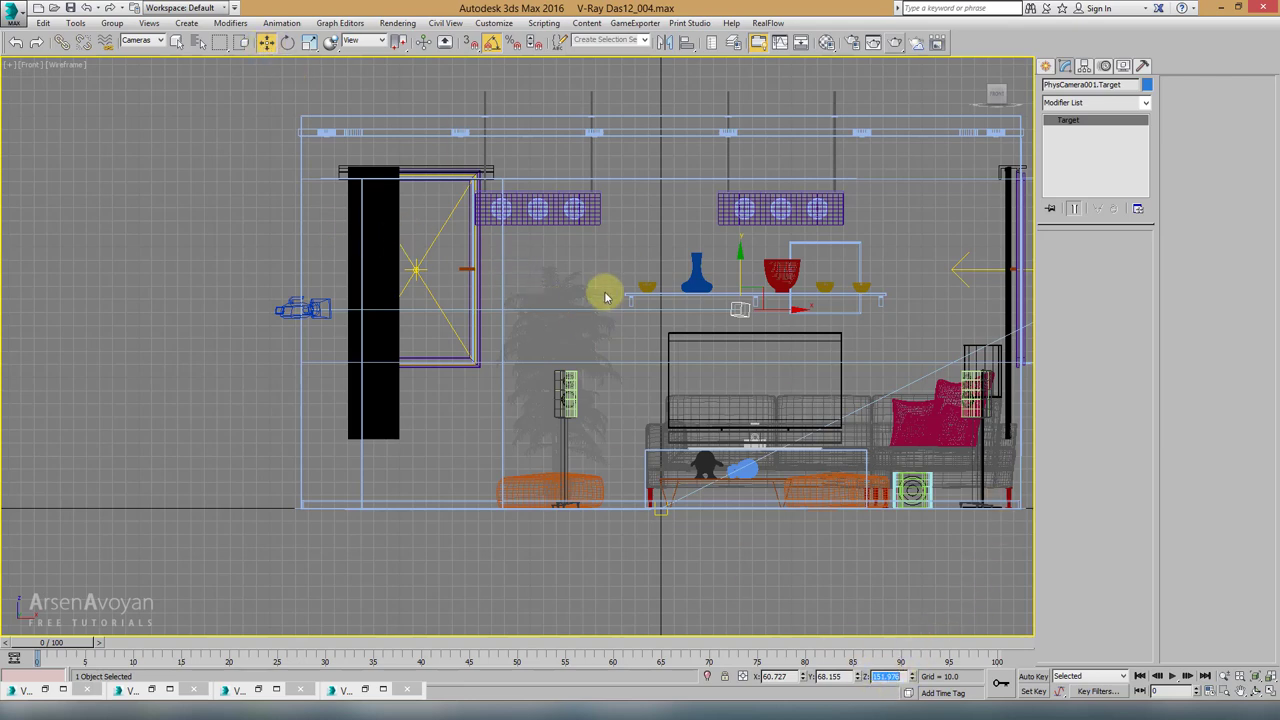
Step: Reset the camera's vertical tilt correction to 0 and check the level shot in the enlarged camera view
key("alt+w")
right_click(706, 488)
key("alt+w")
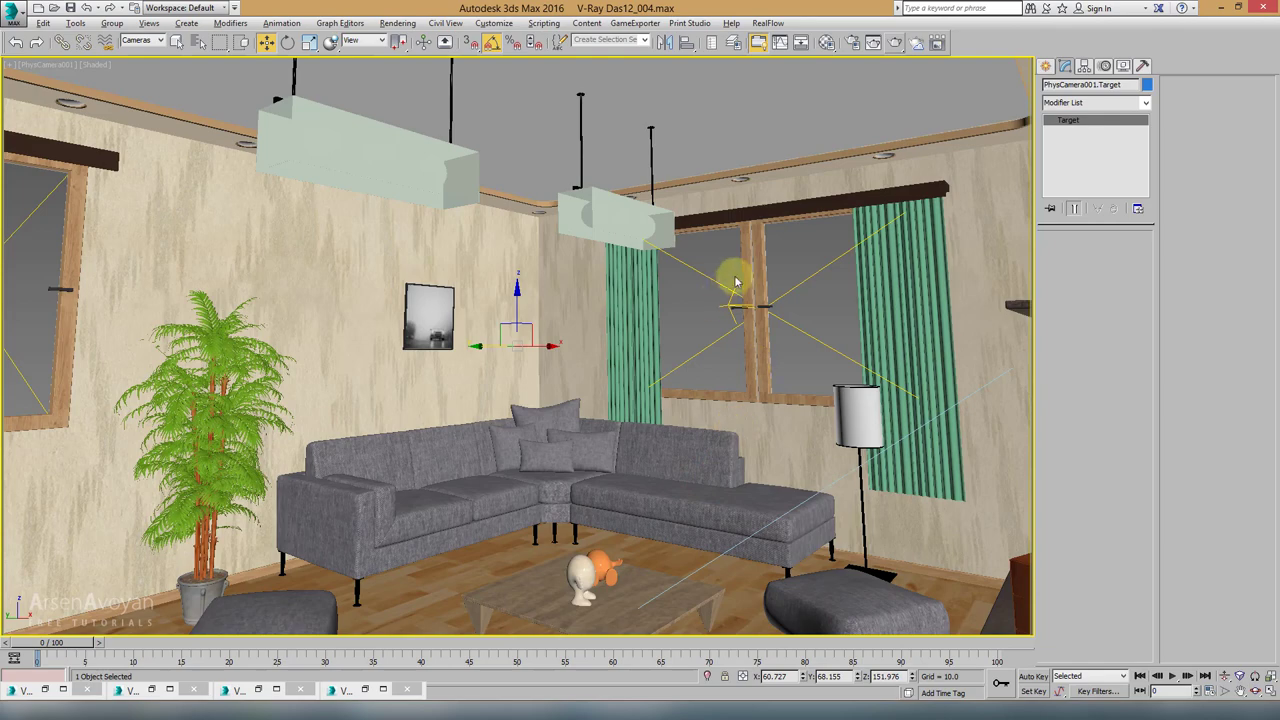
key("alt+w")
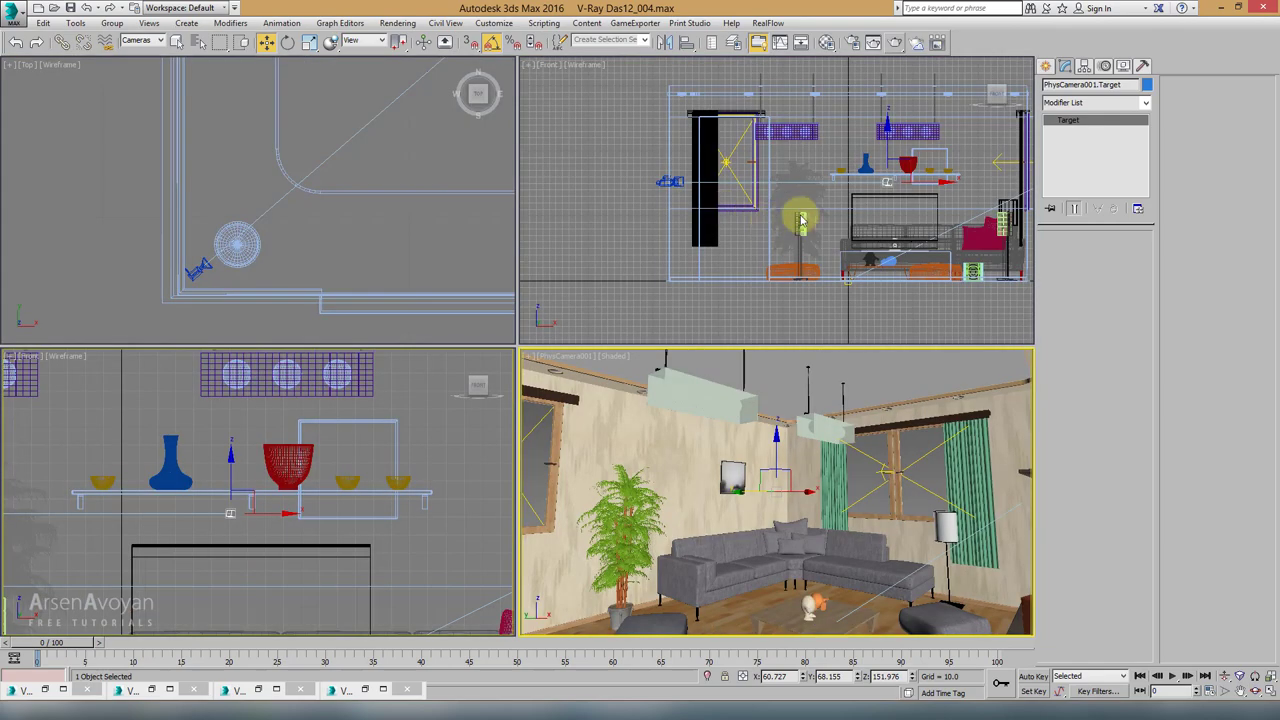
left_click(667, 181)
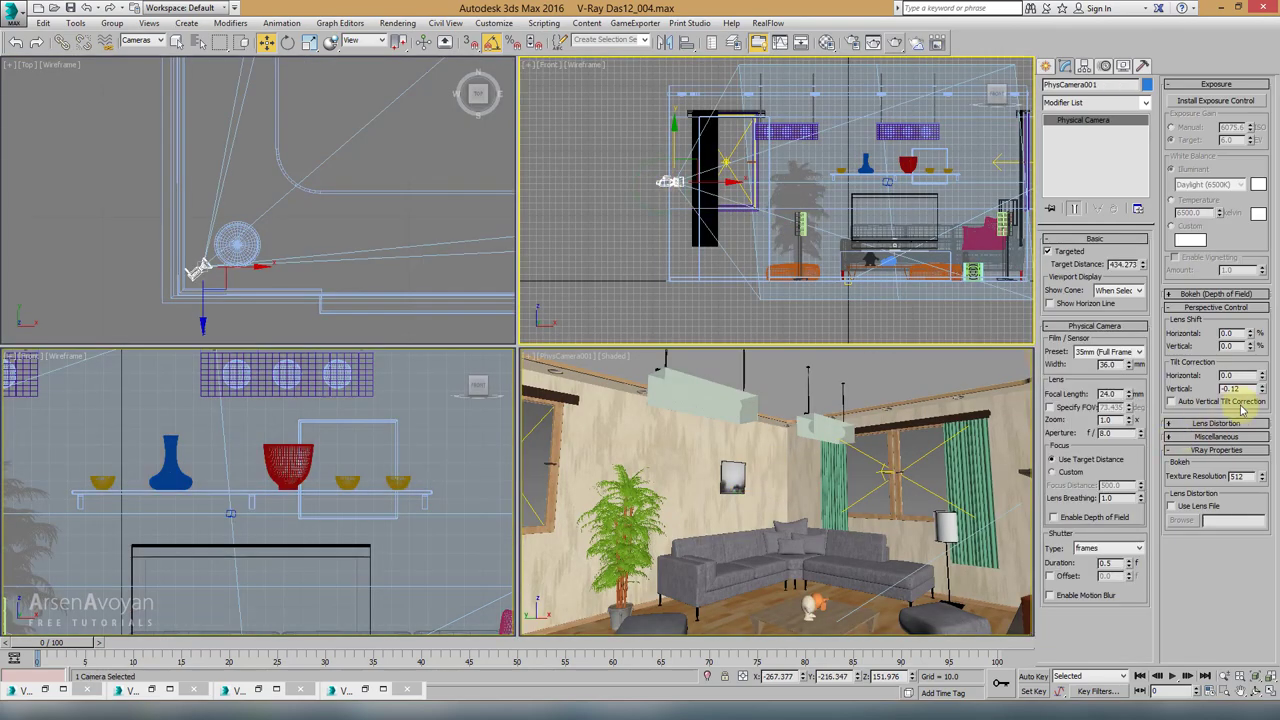
left_click(1171, 401)
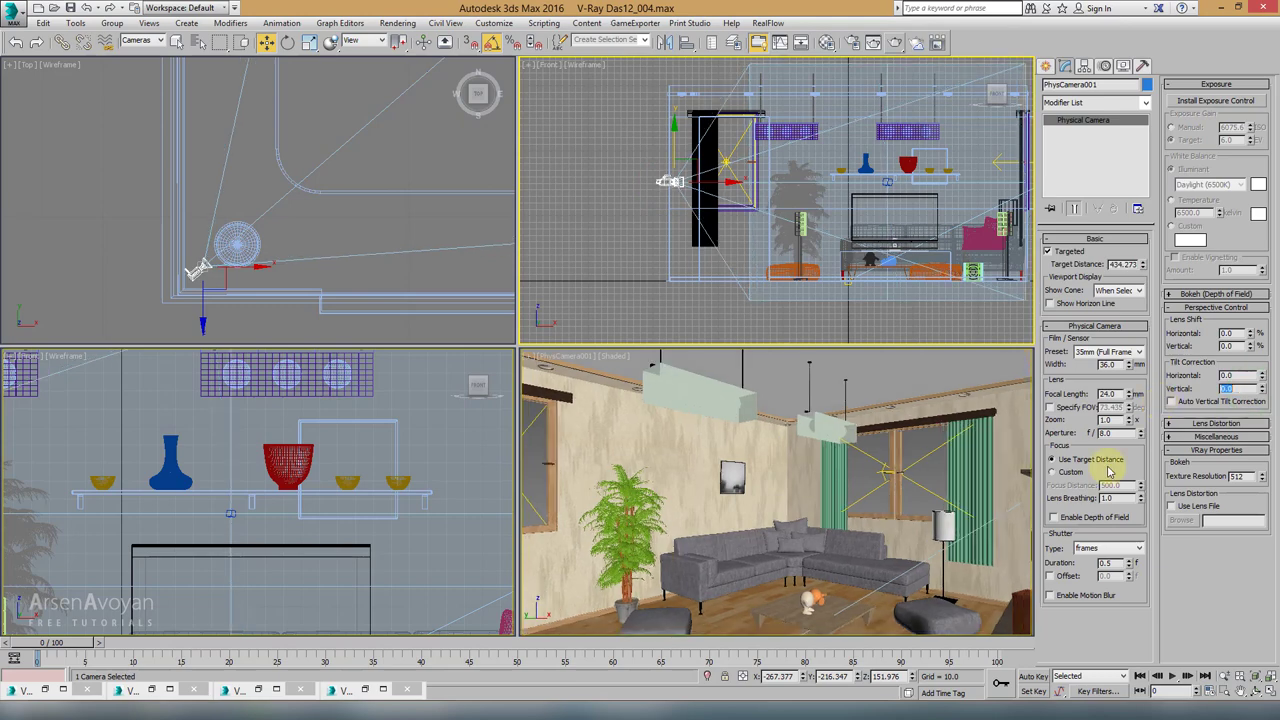
right_click(922, 462)
key("alt+w")
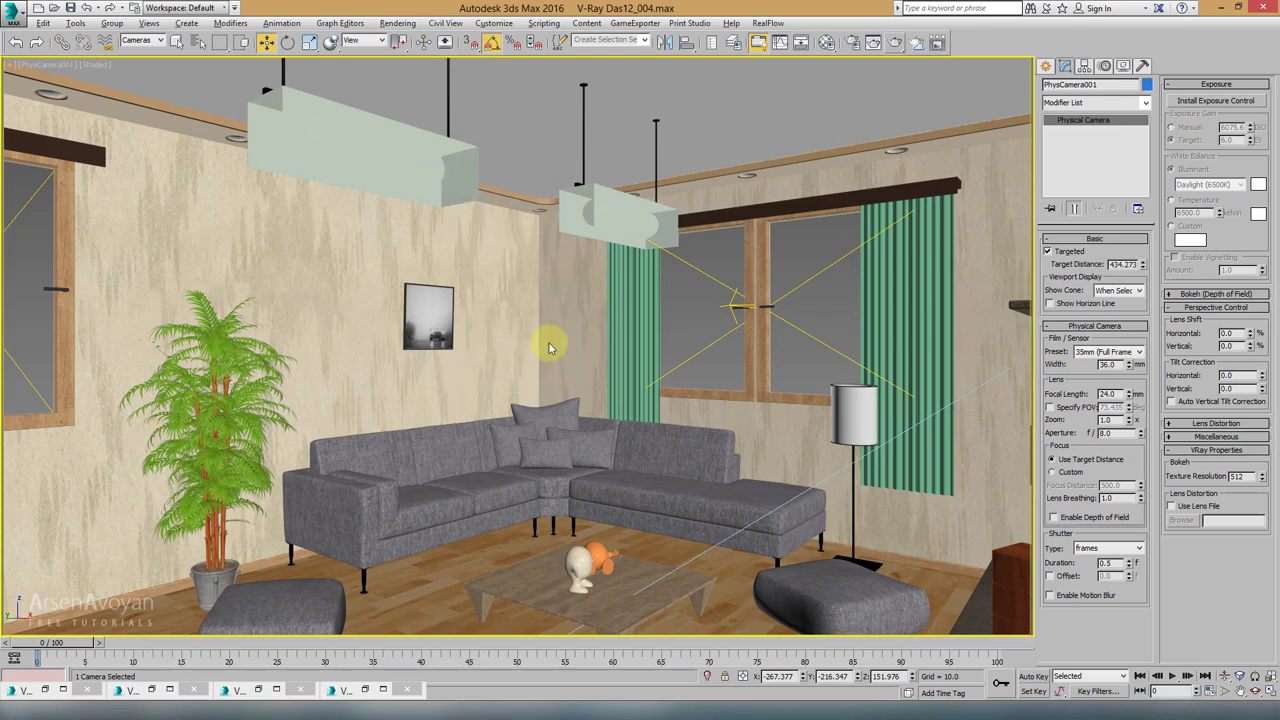
Step: Pan the camera view downward, lowering the level camera to about Z 93, and check its height in the Front view
middle_click_drag(586, 354, 604, 268)
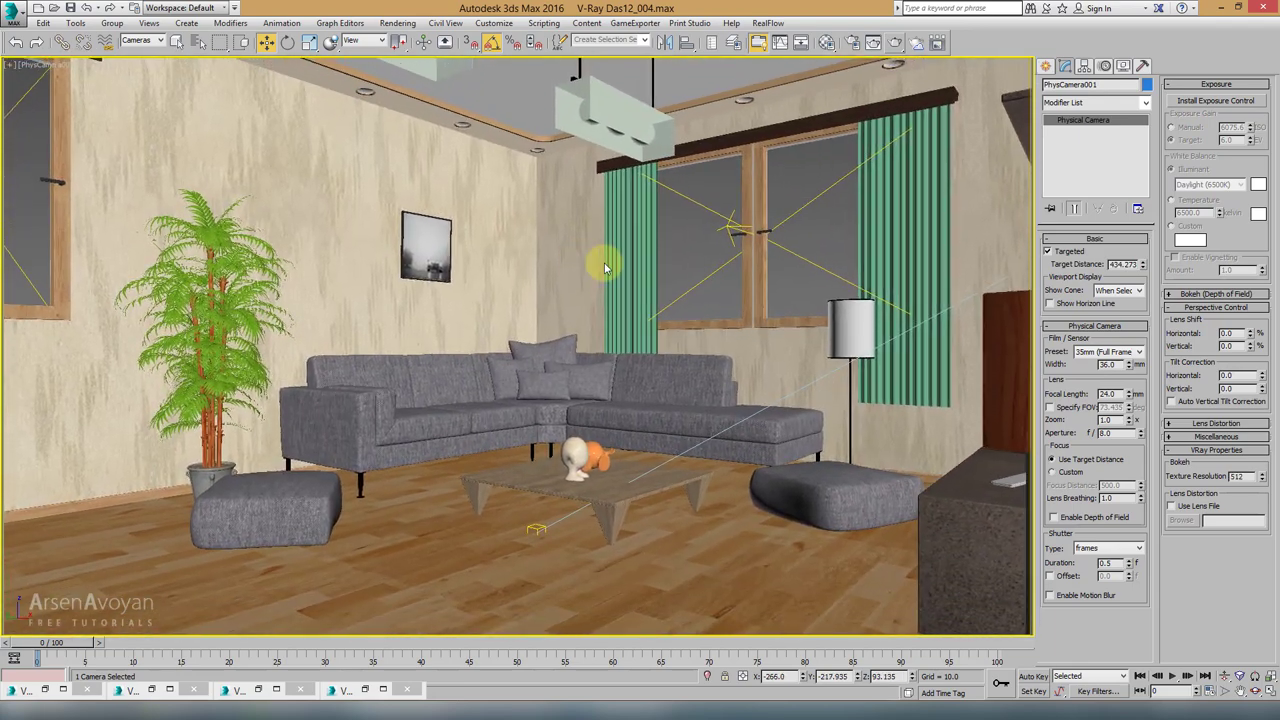
key("alt+w")
scroll(660, 214, "up", 4)
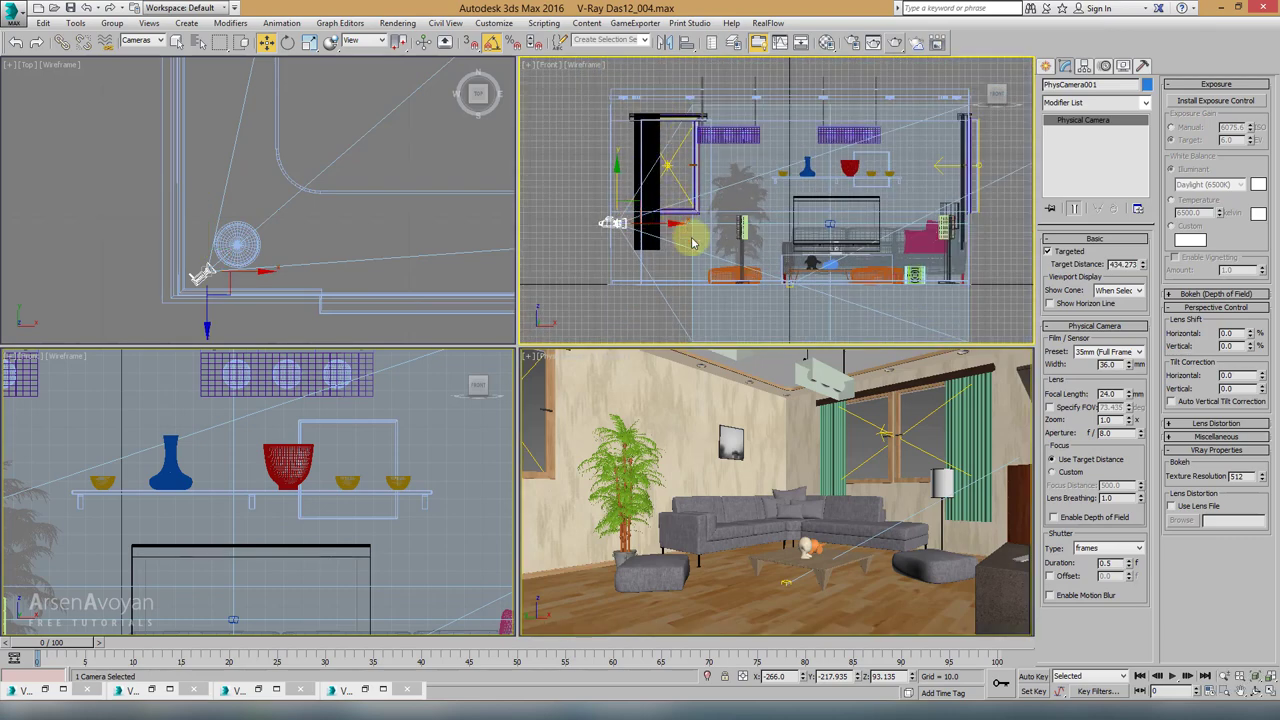
right_click(764, 444)
key("alt+w")
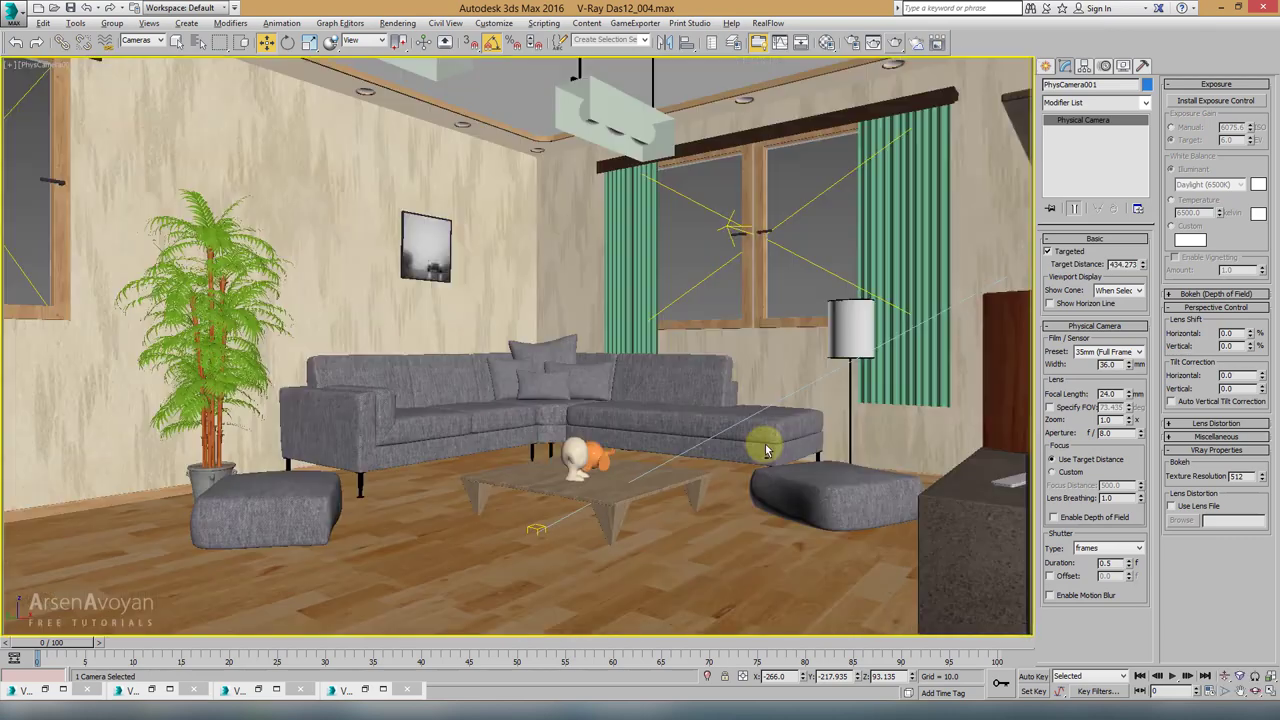
Step: Move the camera inward from the room corner to about X -257, Y -213, Z 95 and check the enlarged camera view
key("alt+w")
scroll(223, 263, "up", 3)
left_click(177, 289)
left_click(183, 277)
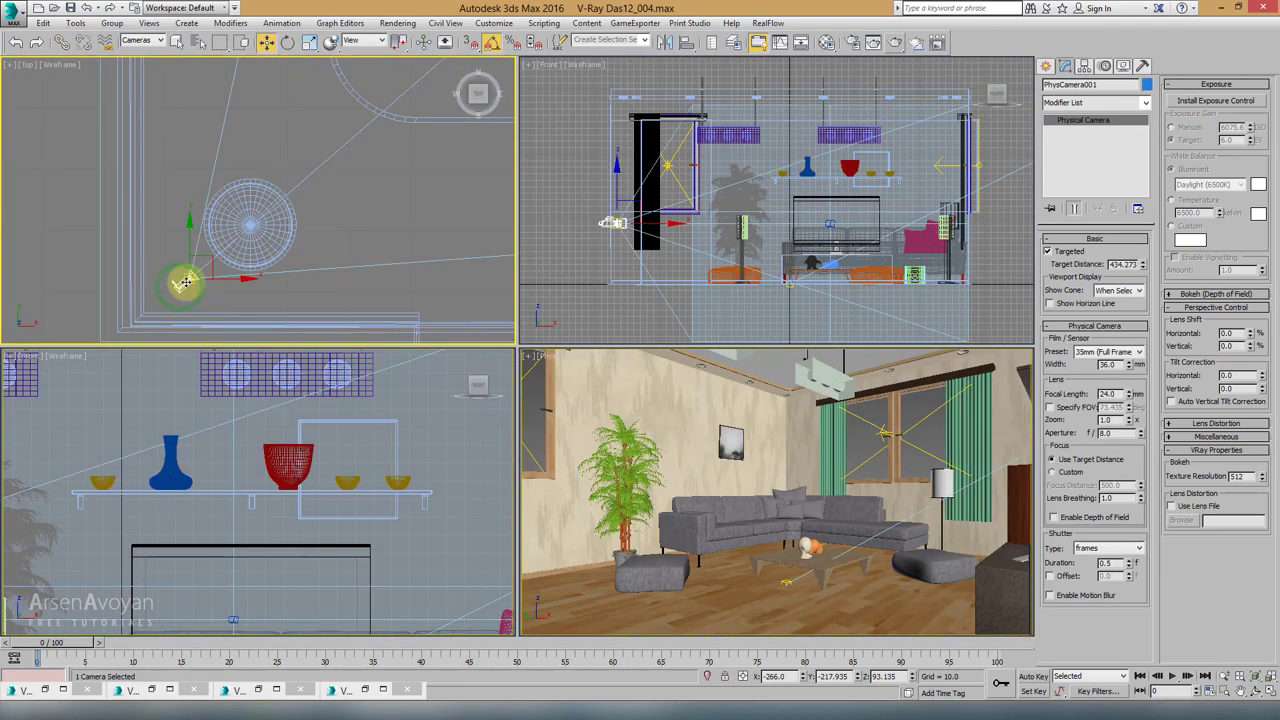
left_click_drag(209, 259, 260, 219)
right_click(757, 480)
key("alt+w")
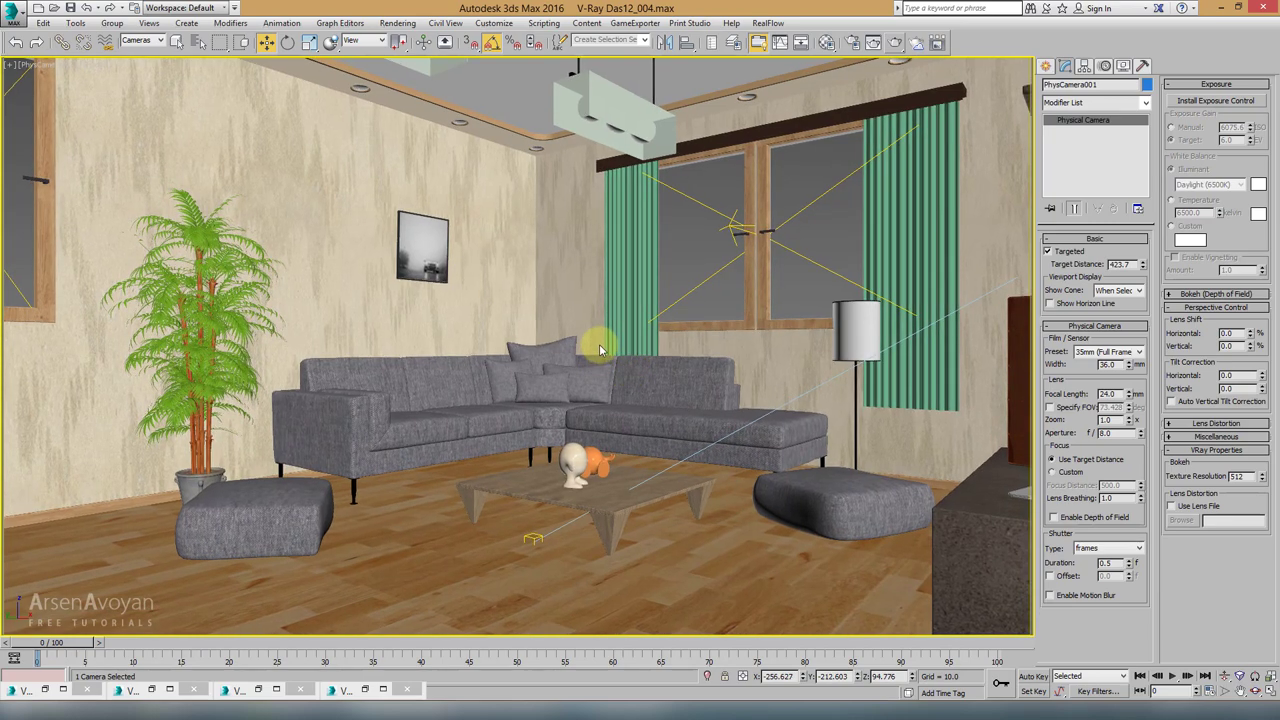
key("alt+w")
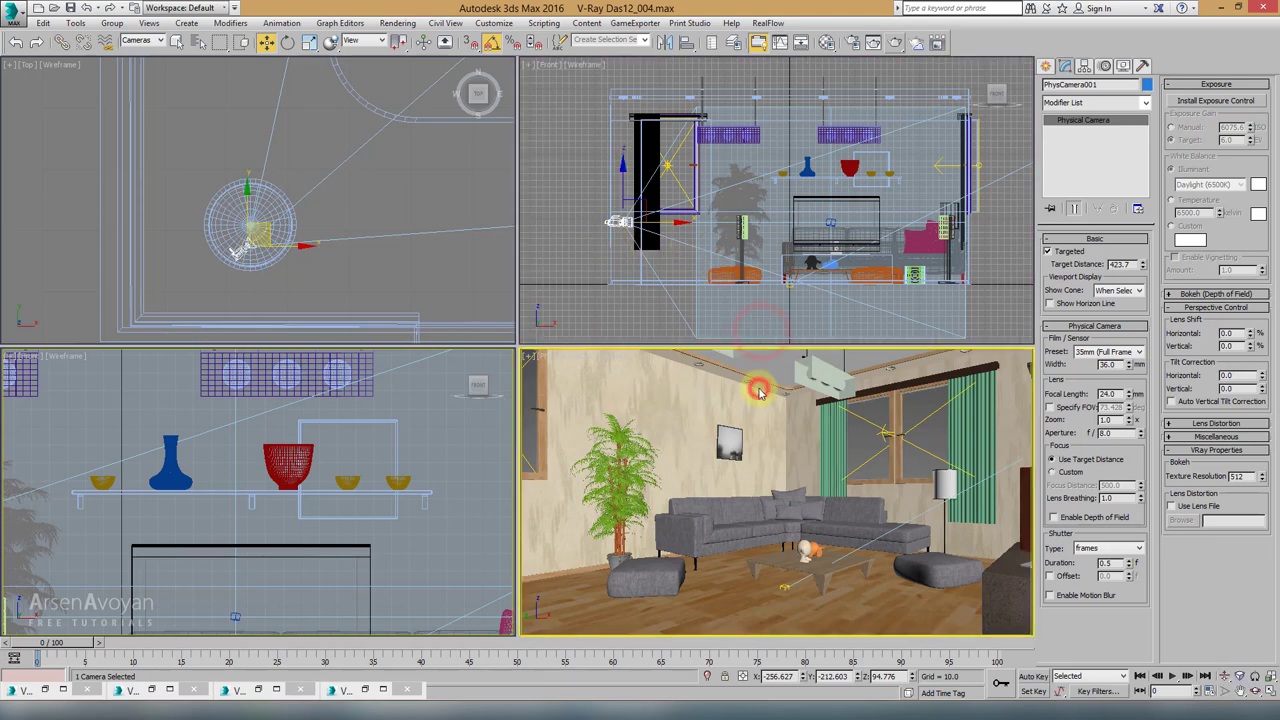
key("alt+w")
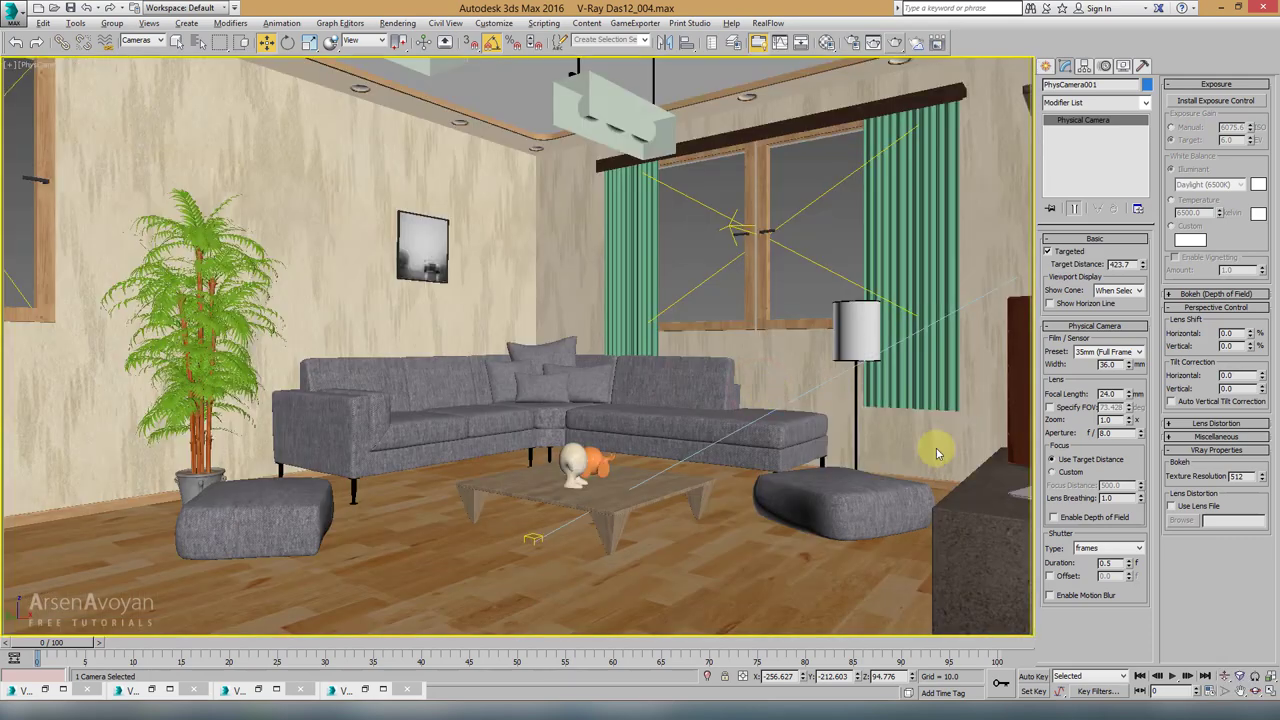
Step: Roll the camera to slant the view, and dolly it toward the sofa to a target distance of about 391
left_click(1256, 677)
left_click_drag(760, 369, 757, 367)
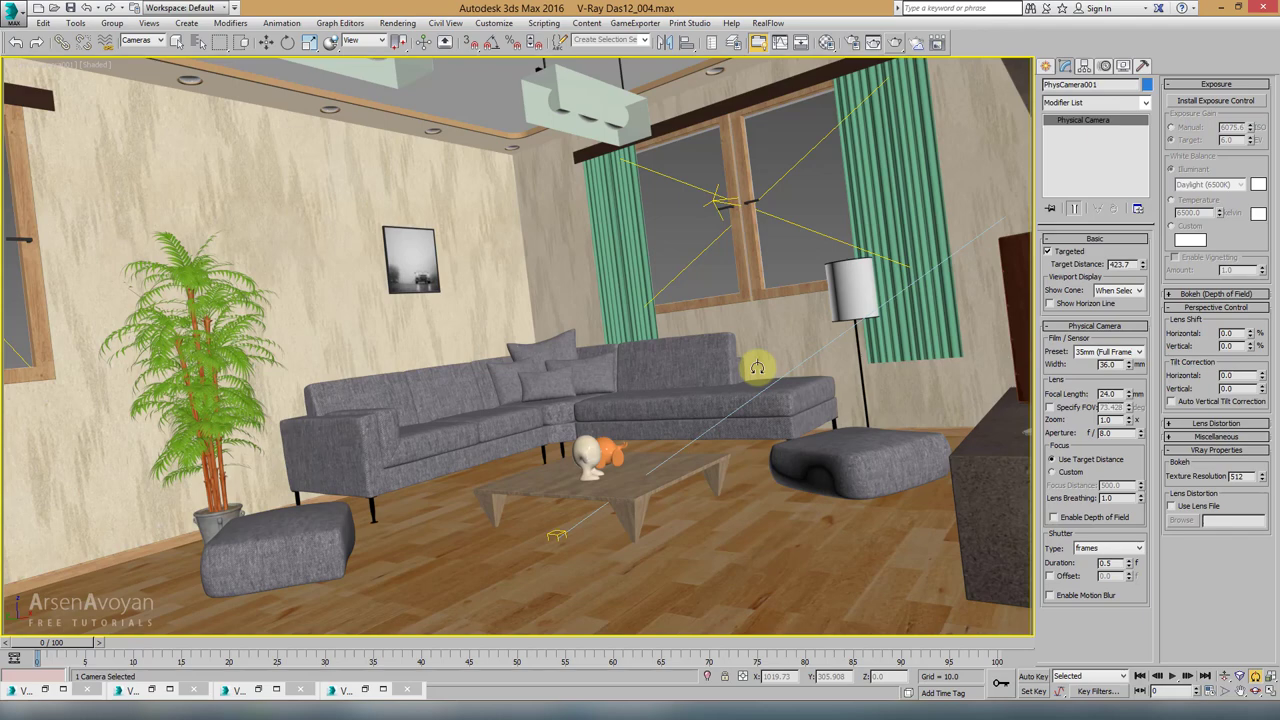
left_click(1227, 677)
mouse_move(760, 490)
left_mouse_down()
mouse_move(757, 477)
mouse_move(760, 488)
left_mouse_up()
left_click_drag(838, 367, 838, 369)
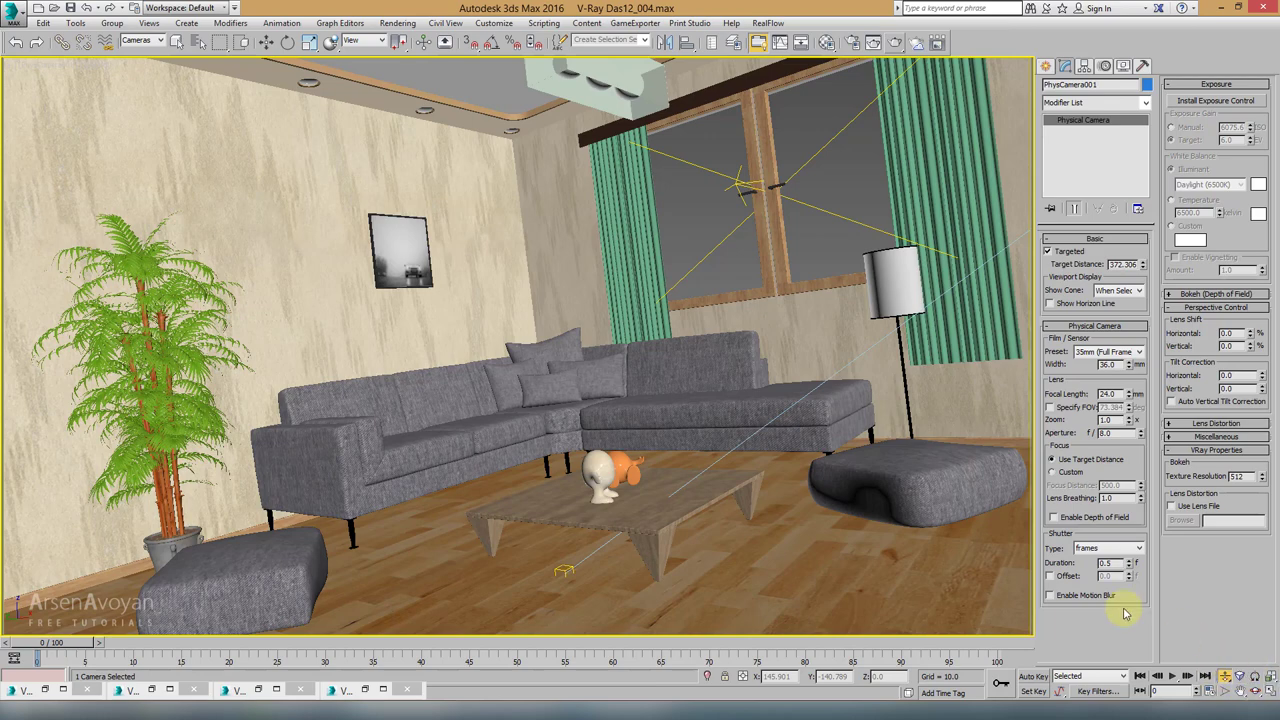
left_click_drag(551, 337, 550, 338)
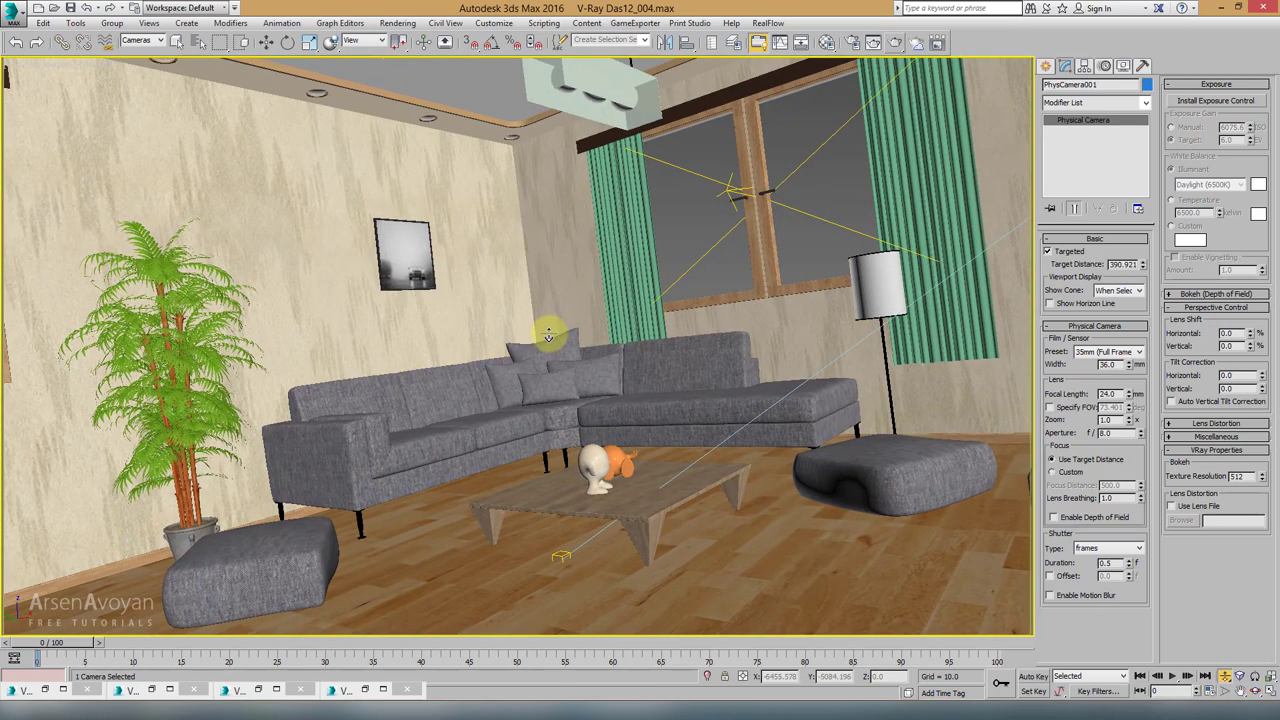
Step: With the camera visible in the Top view, dolly it further in and adjust its perspective to a target distance of about 269
key("alt+w")
right_click(363, 214)
scroll(312, 204, "up", 4)
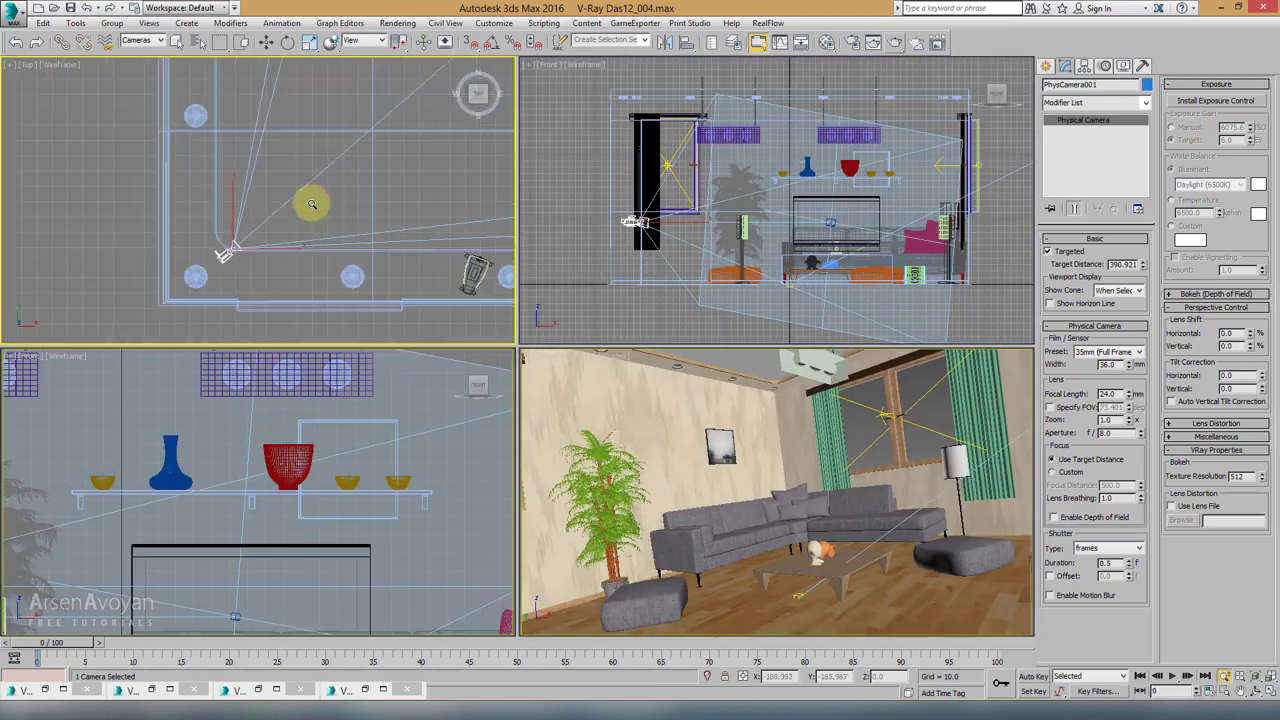
middle_click_drag(312, 204, 201, 261)
key("w")
right_click(794, 443)
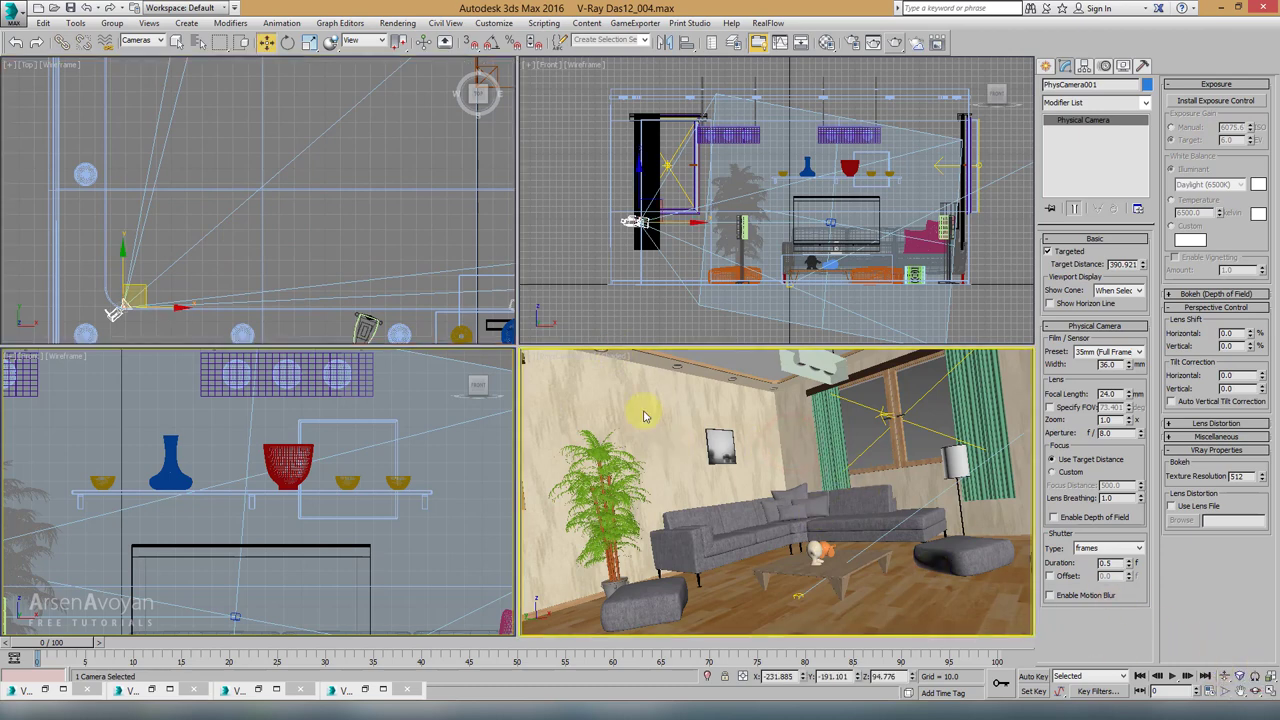
left_click(1228, 680)
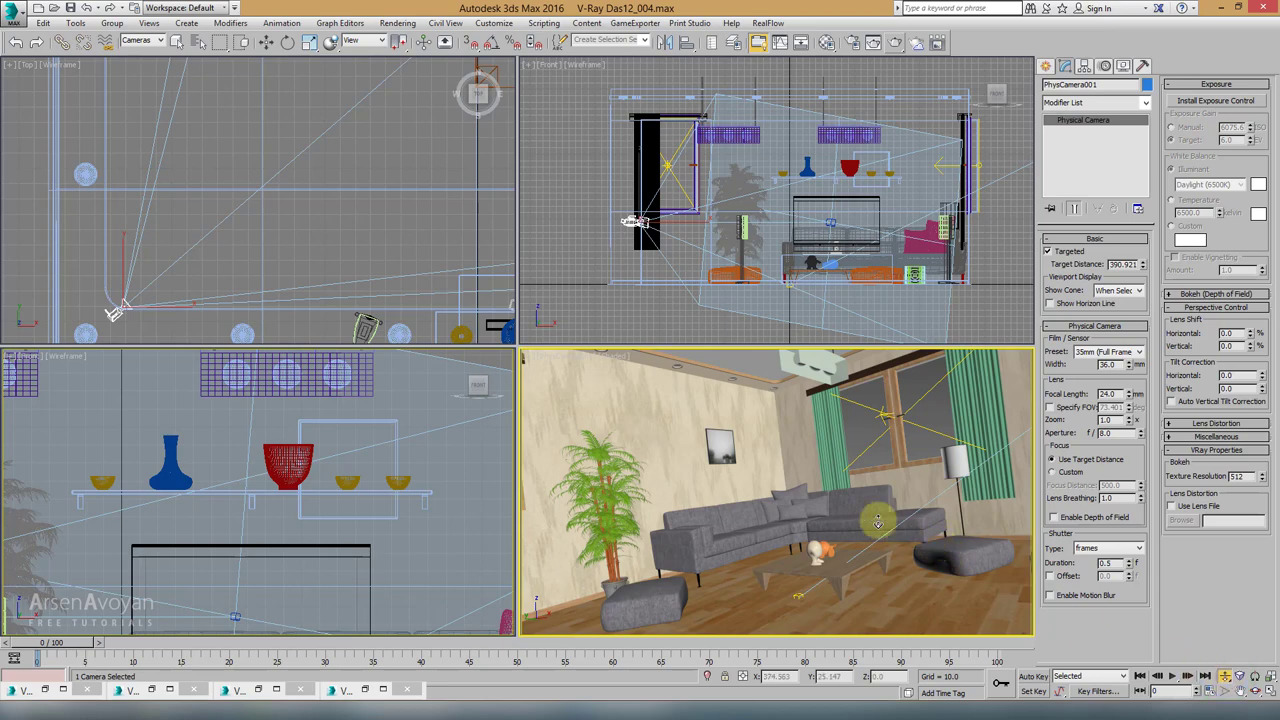
left_click_drag(800, 474, 803, 452)
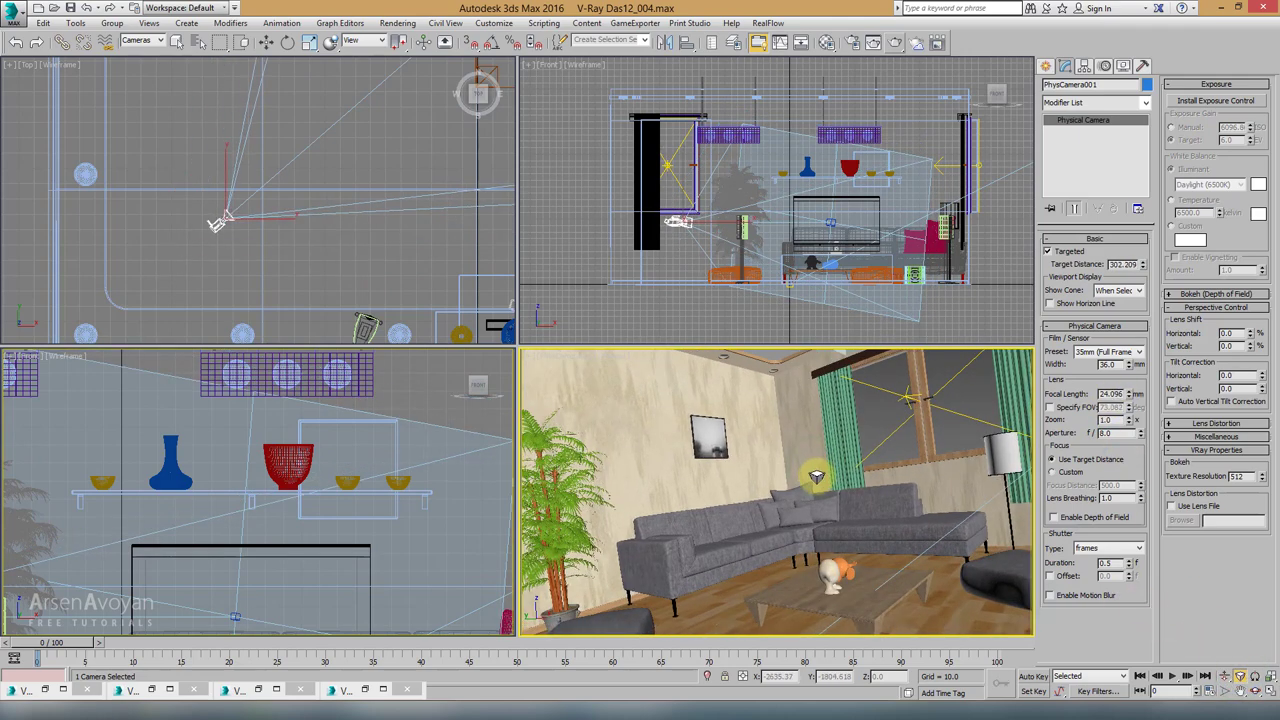
left_click_drag(816, 477, 858, 368)
left_click_drag(865, 463, 1013, 417)
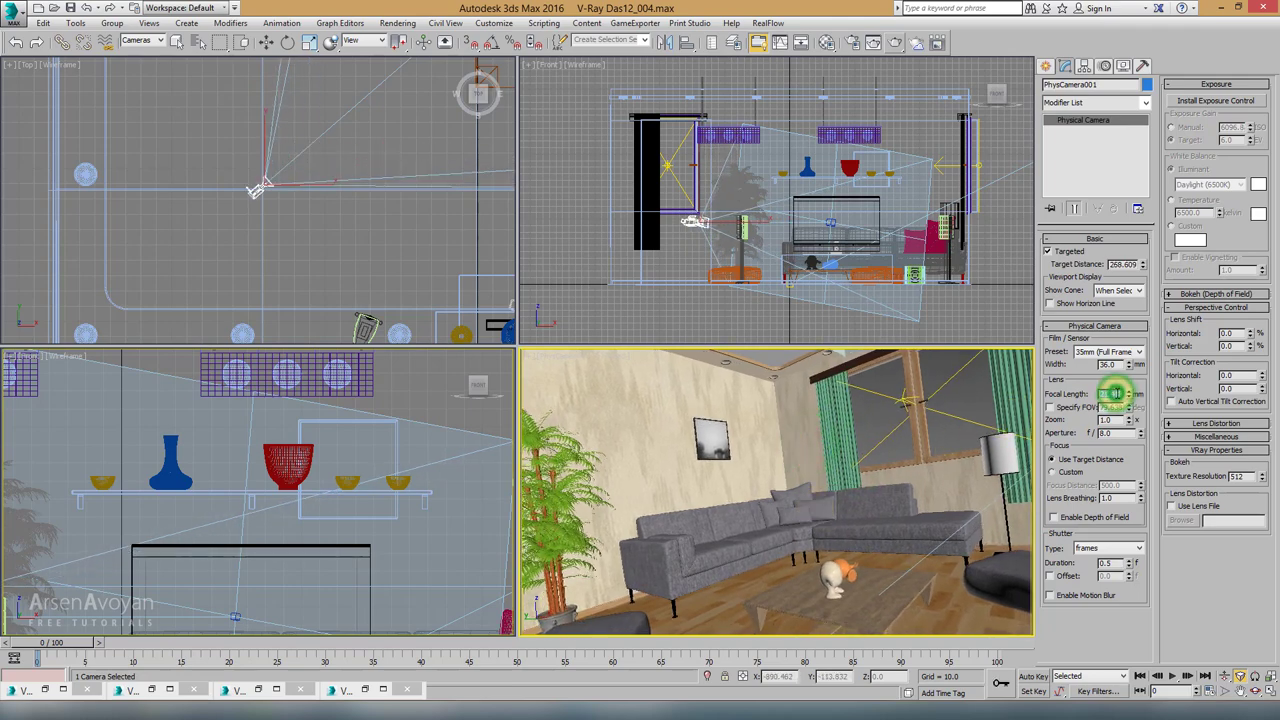
Step: Set the focal length to 24 mm, and orbit and roll the camera into a slanted view of the sofa corner
key("Return")
left_click(1255, 683)
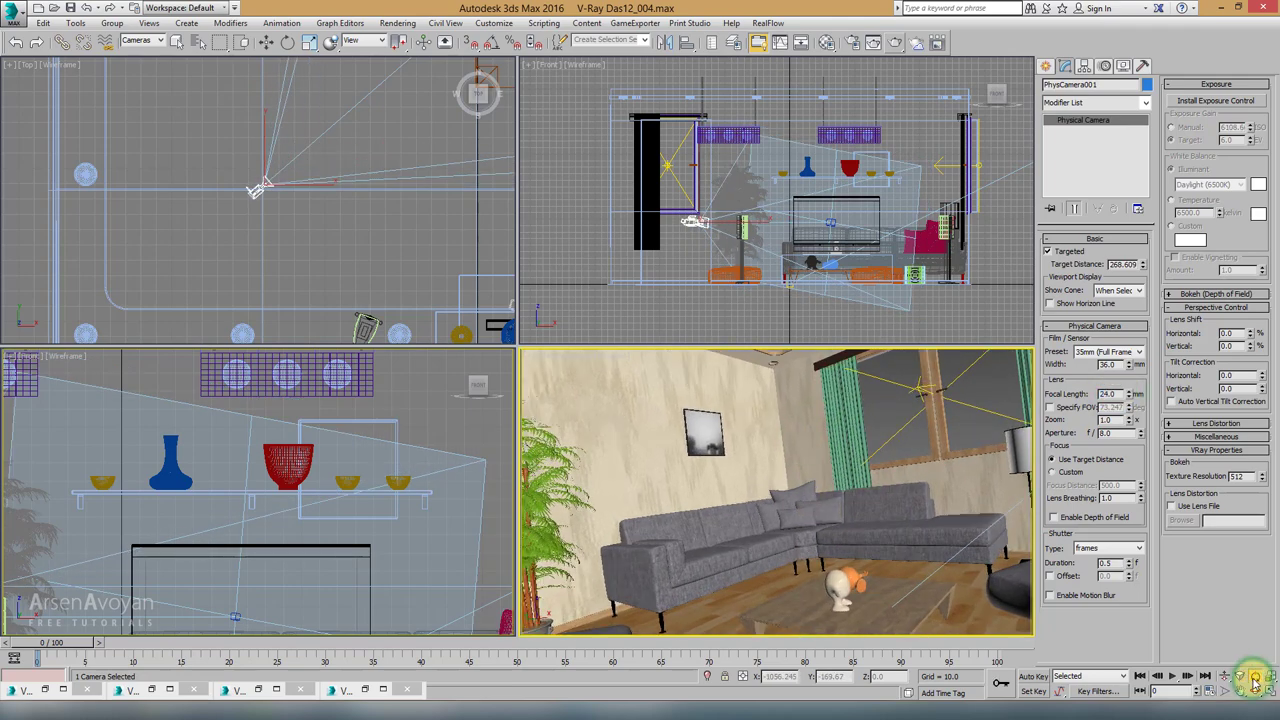
mouse_move(859, 497)
left_mouse_down()
mouse_move(775, 508)
mouse_move(845, 499)
left_mouse_up()
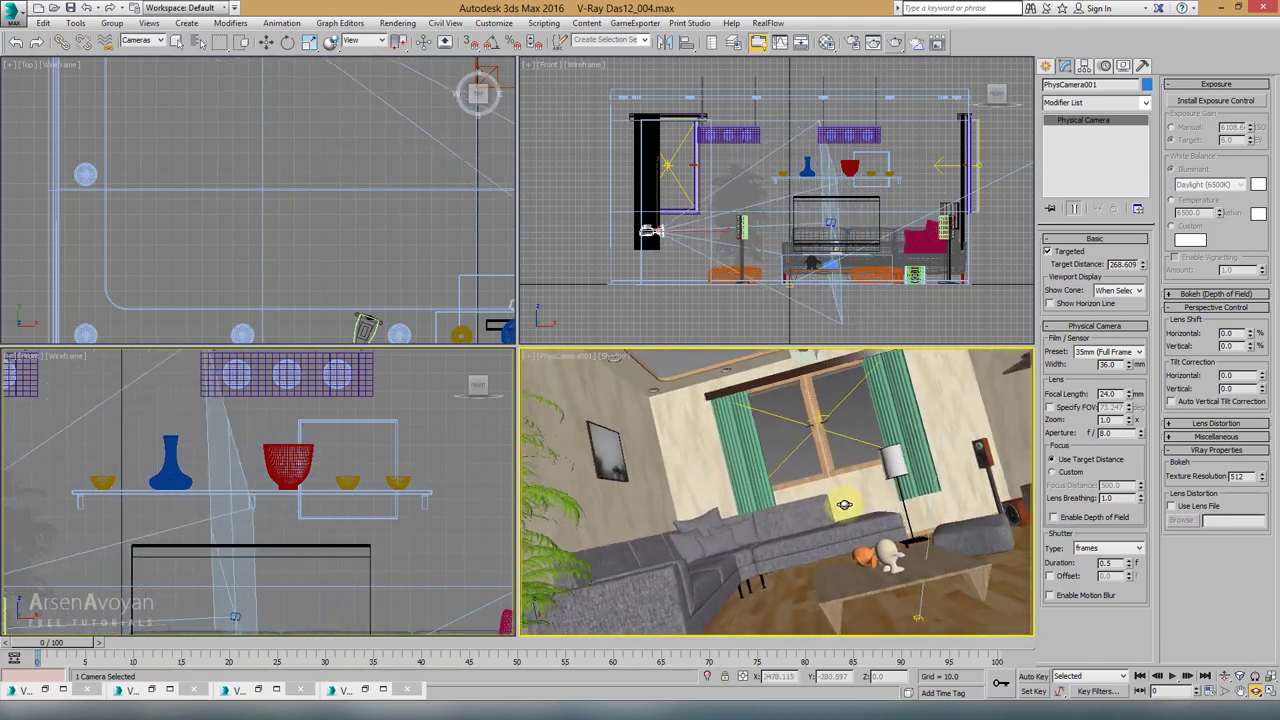
key("alt+w")
left_click_drag(734, 491, 699, 410)
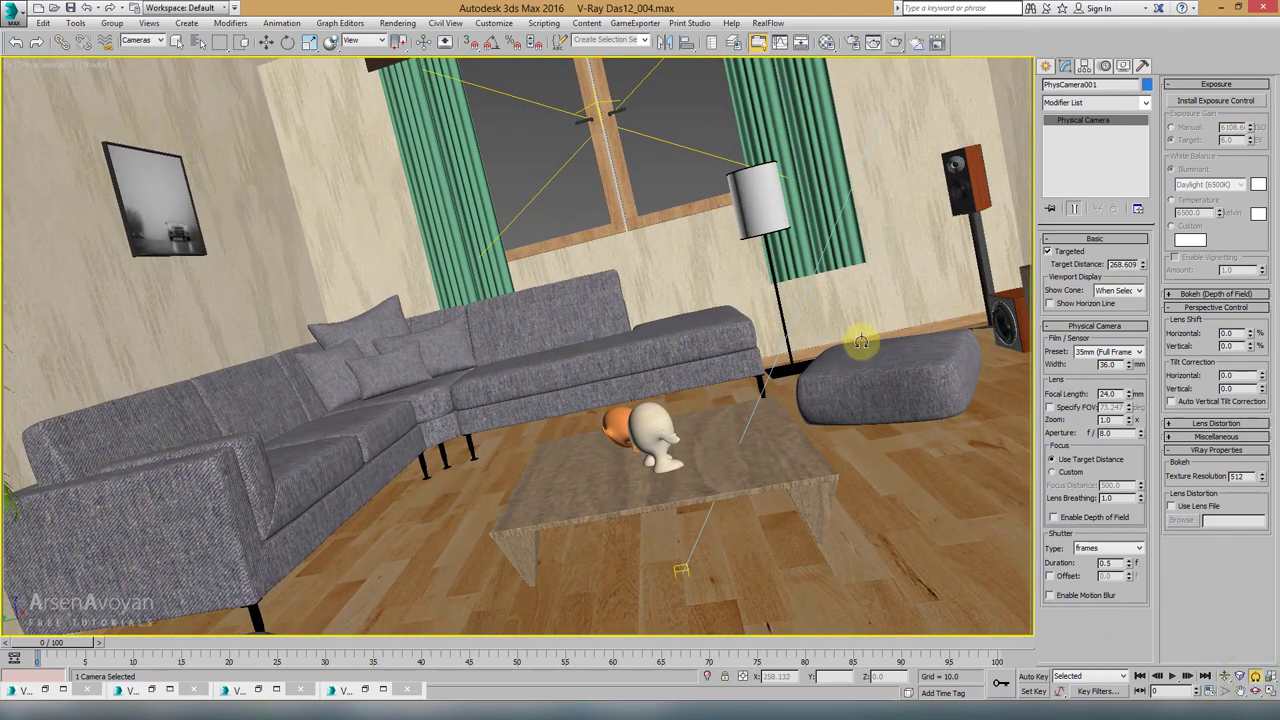
left_click_drag(857, 343, 740, 334)
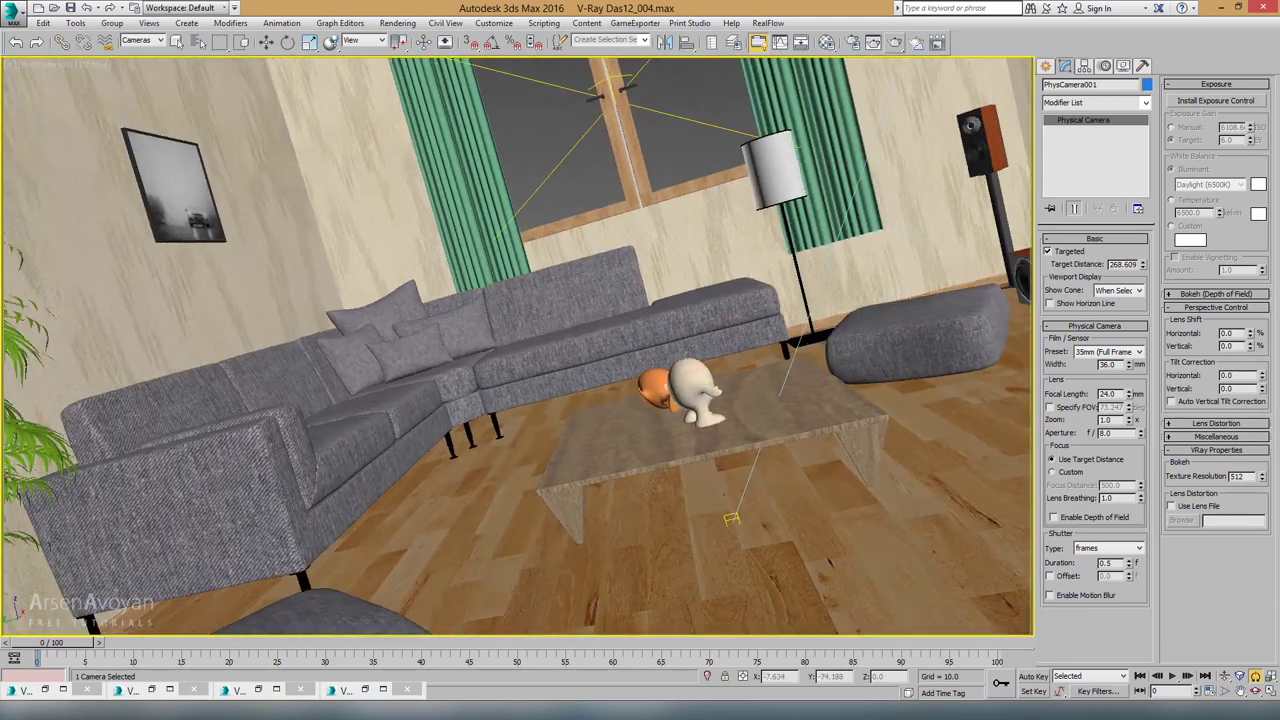
Step: Reframe the sofa and dolly the camera toward the coffee table to a target distance of about 231, panning the view sideways
left_click_drag(779, 414, 919, 513)
left_click(1221, 678)
left_click_drag(780, 500, 774, 440)
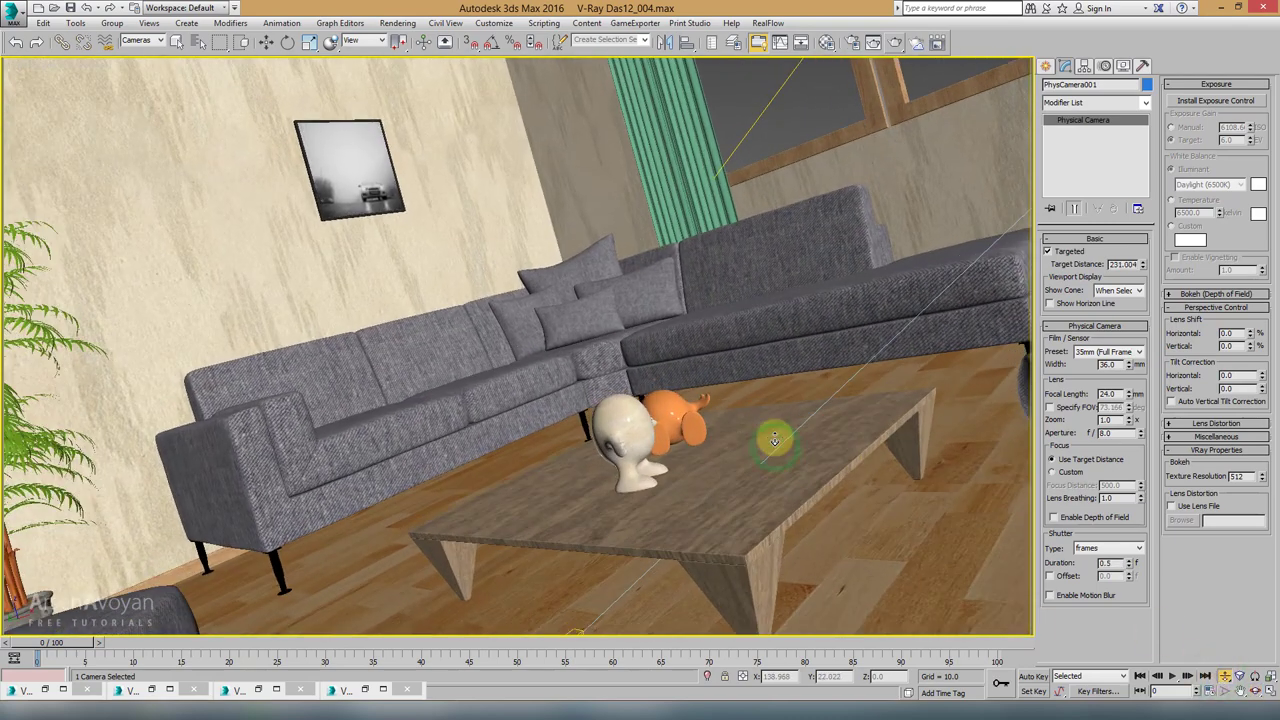
left_click_drag(751, 347, 631, 330)
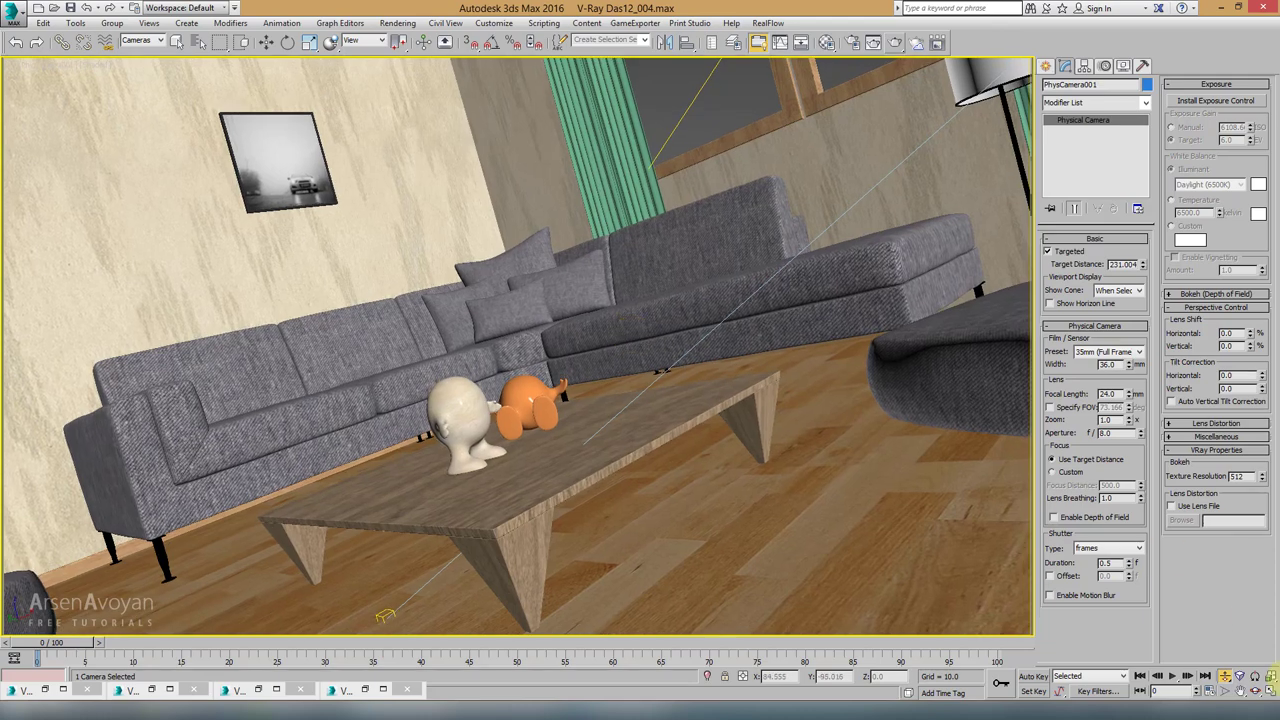
Step: Orbit the camera lower beside the coffee table and dolly it in to a target distance of about 187
left_click(1255, 692)
left_click_drag(751, 443, 751, 434)
left_click(1225, 683)
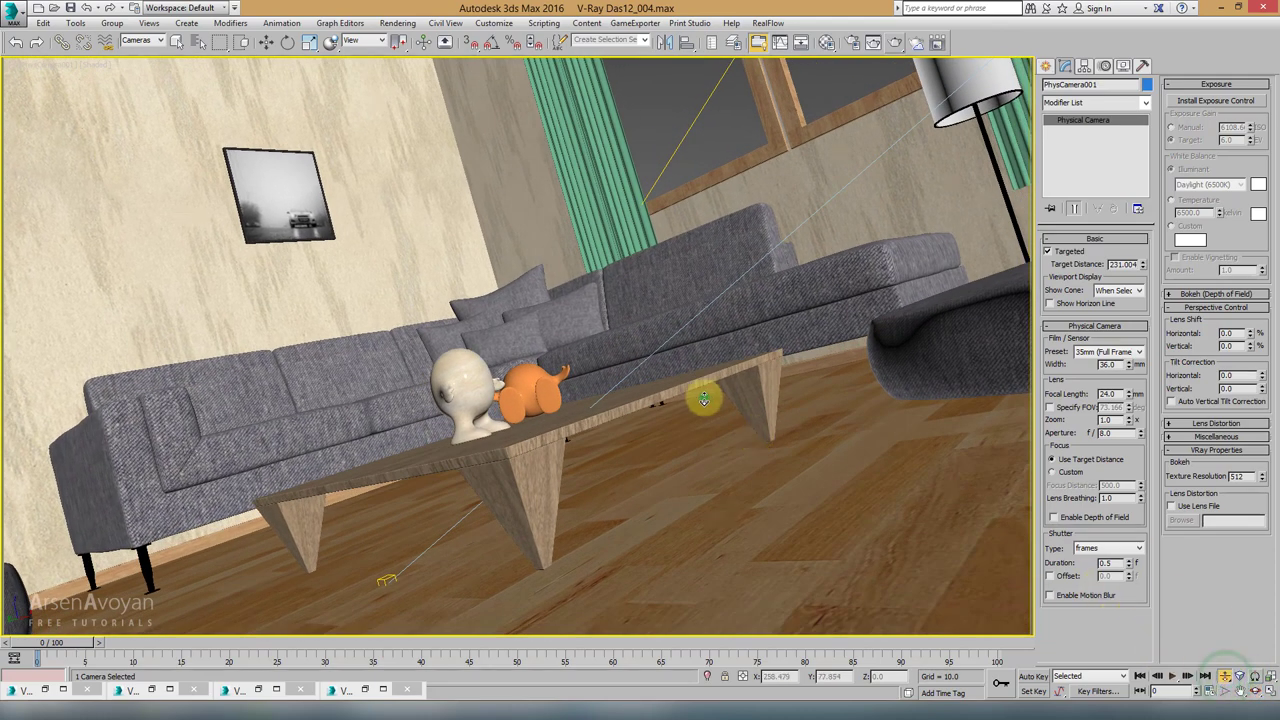
left_click_drag(700, 397, 688, 348)
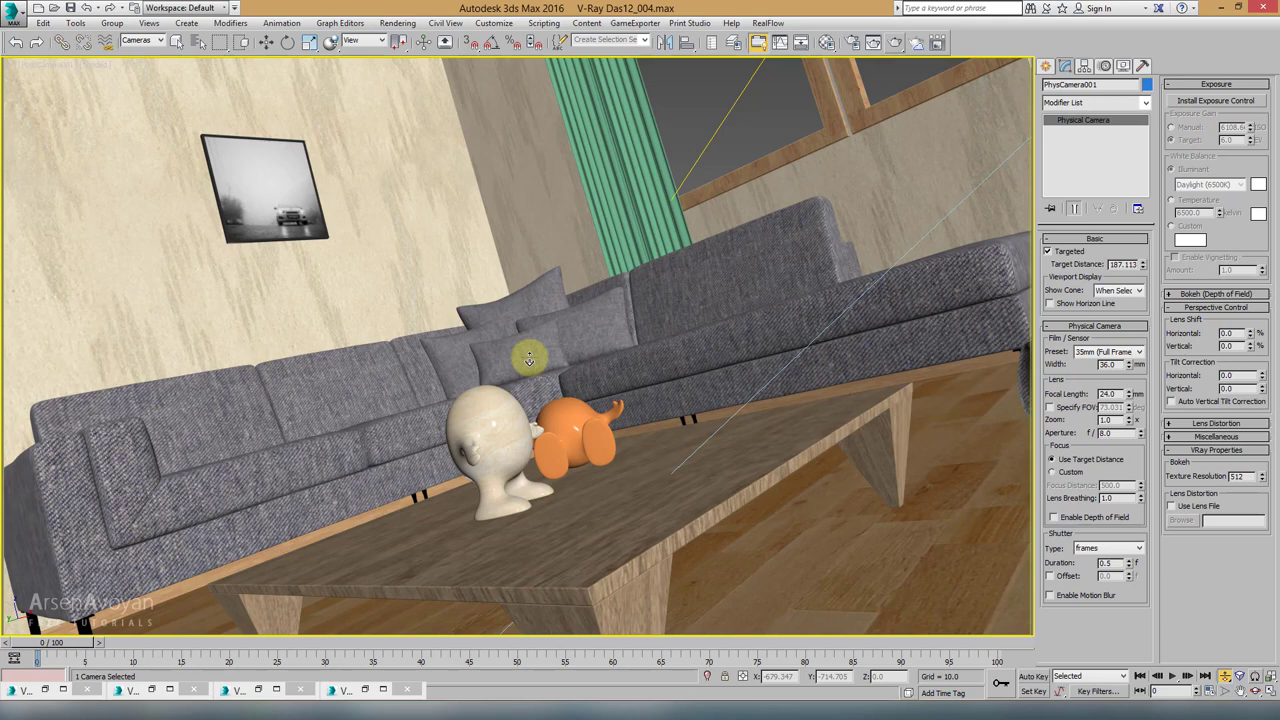
Step: Examine the rendered slanted view of the sofa and coffee table in the V-Ray frame buffer, and close it
left_click(895, 42)
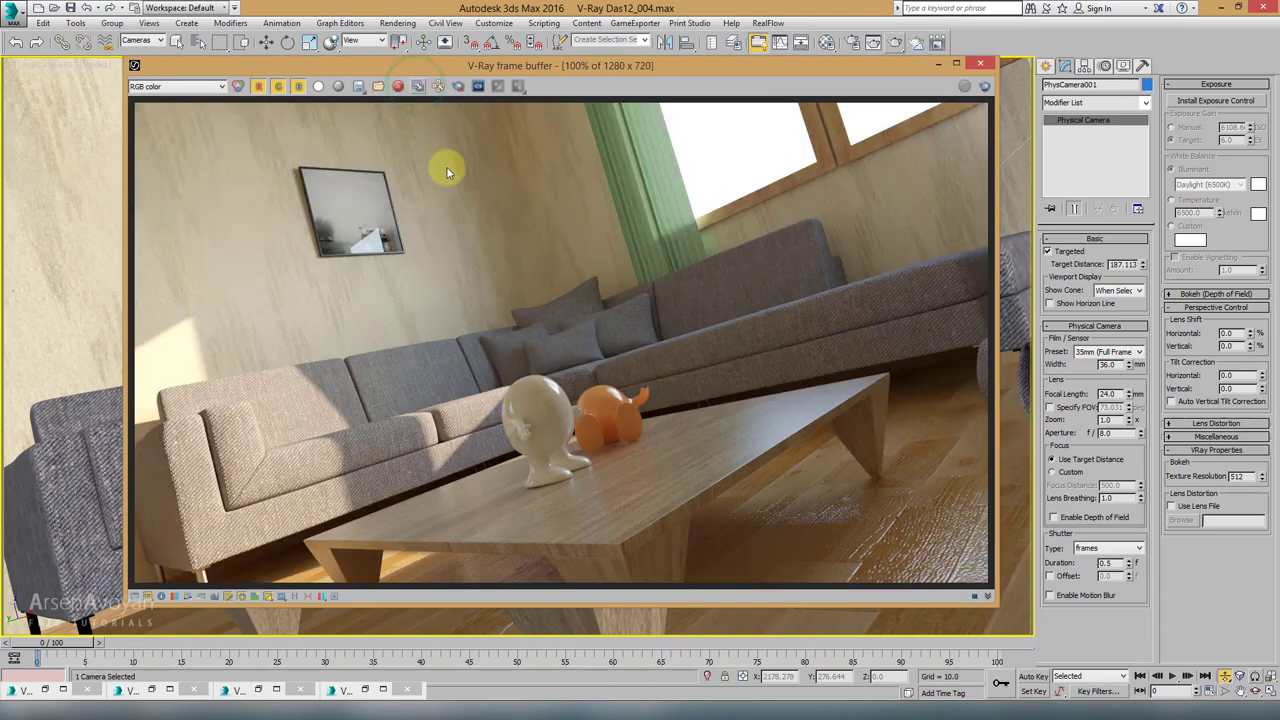
left_click_drag(979, 385, 461, 135)
left_click(918, 131)
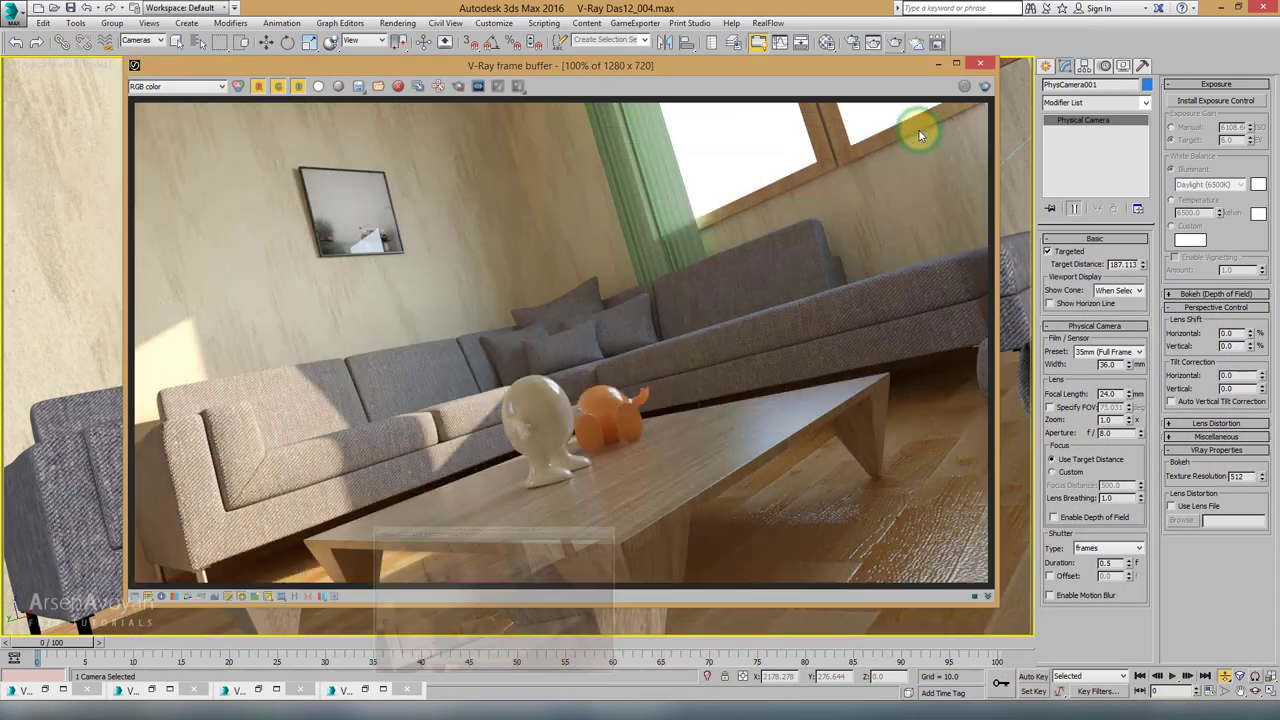
left_click(982, 66)
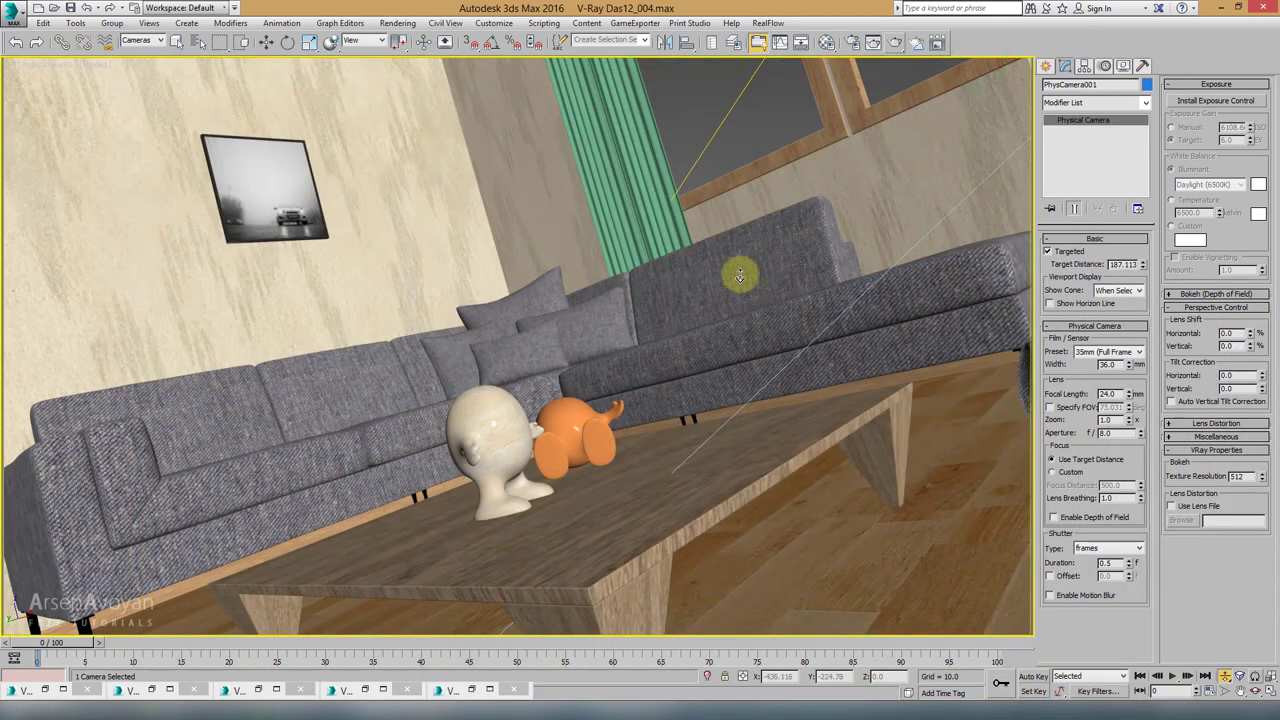
Step: Pan the camera view slightly and set the camera's focal length to 50 mm
middle_click_drag(625, 281, 646, 299)
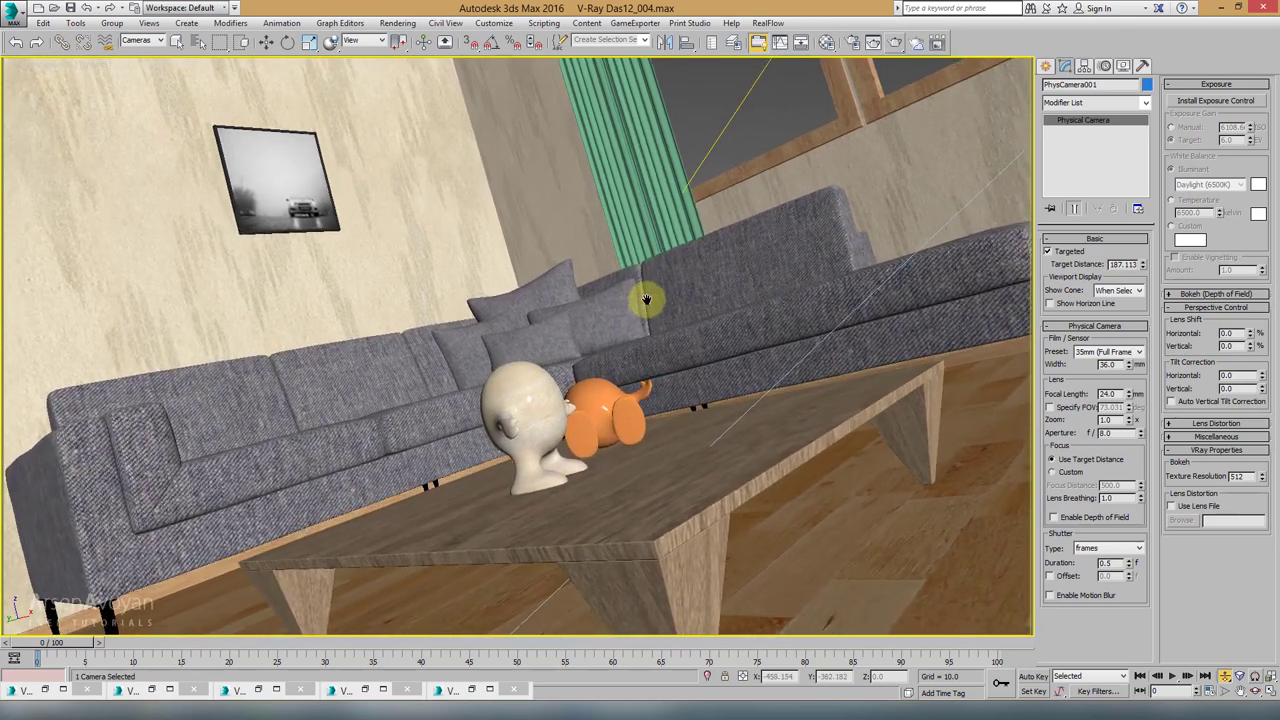
left_click(1104, 393)
double_click(1113, 393)
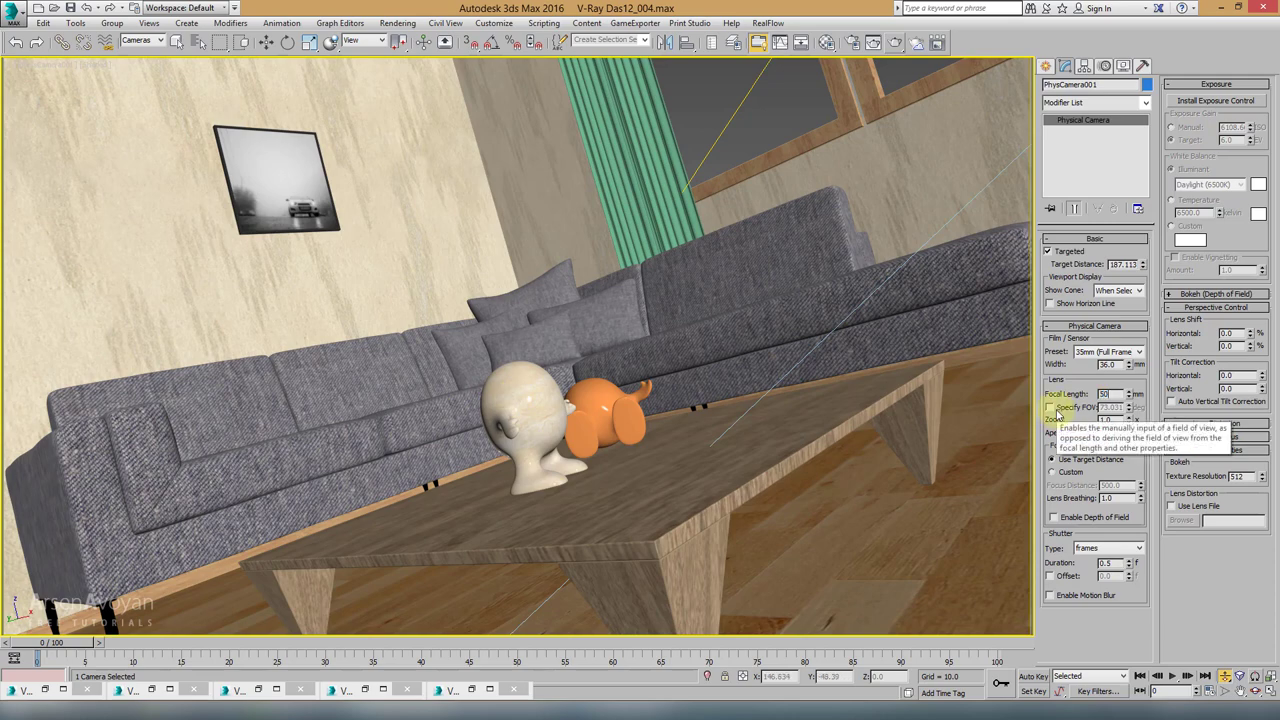
type("50")
key("Return")
scroll(931, 423, "down", 2)
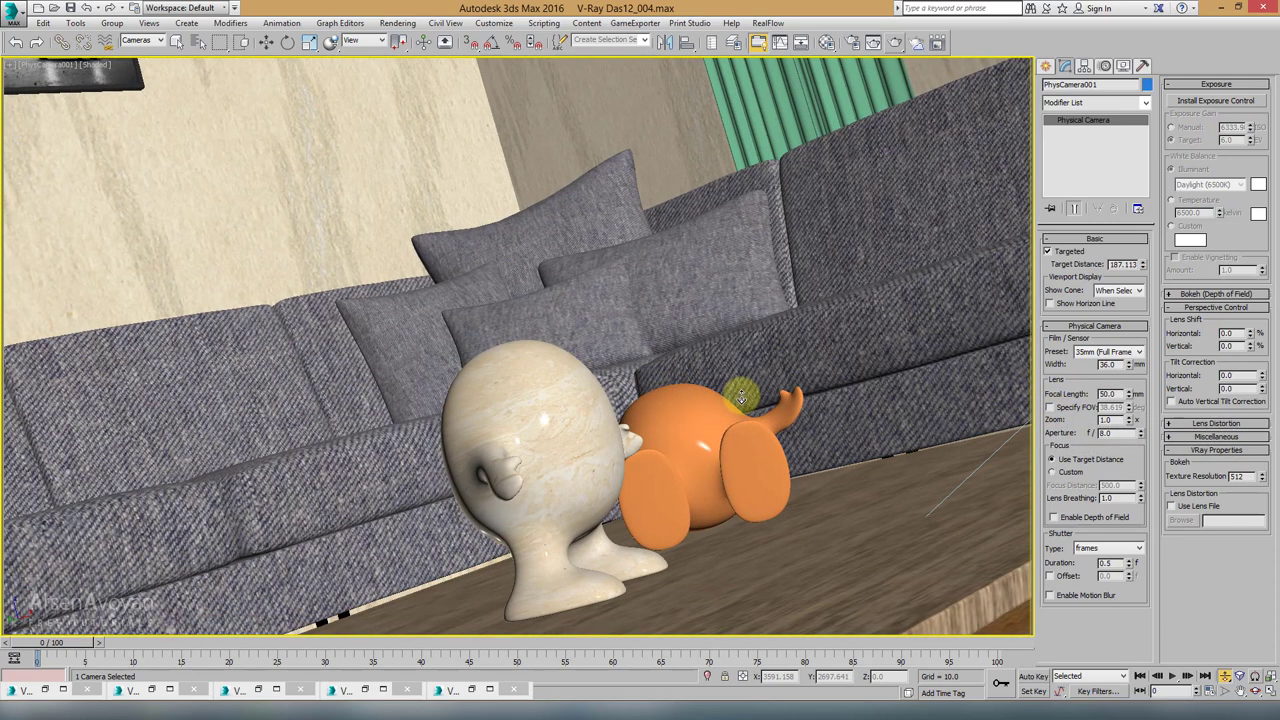
Step: In the Top view, move the camera back into the room corner to a target distance of about 404, and deselect it
key("alt+w")
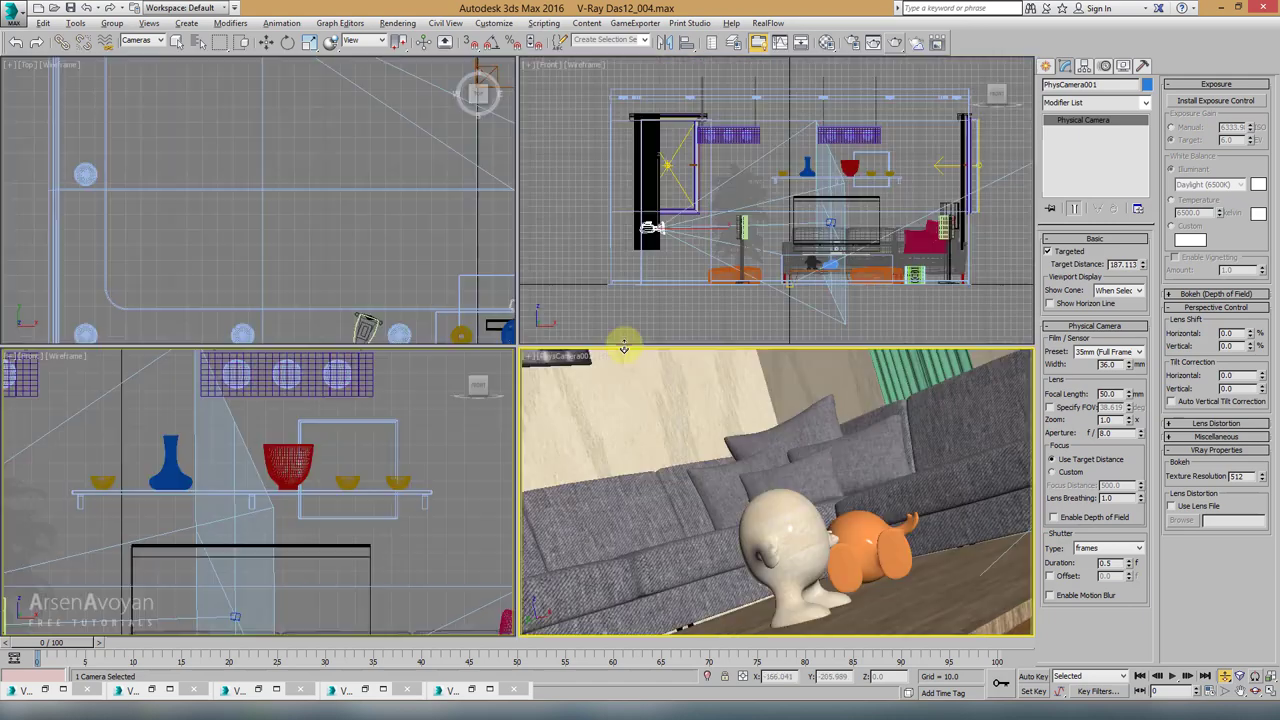
right_click(420, 240)
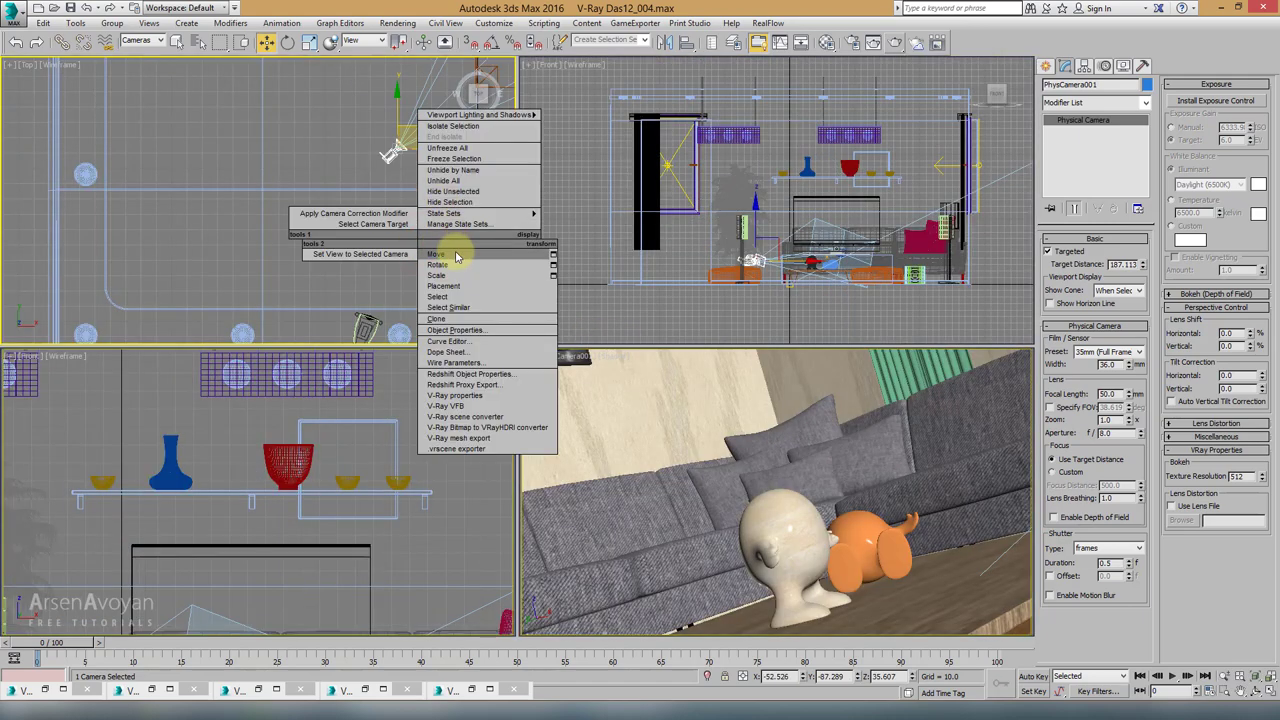
left_click(458, 256)
left_click_drag(421, 138, 120, 298)
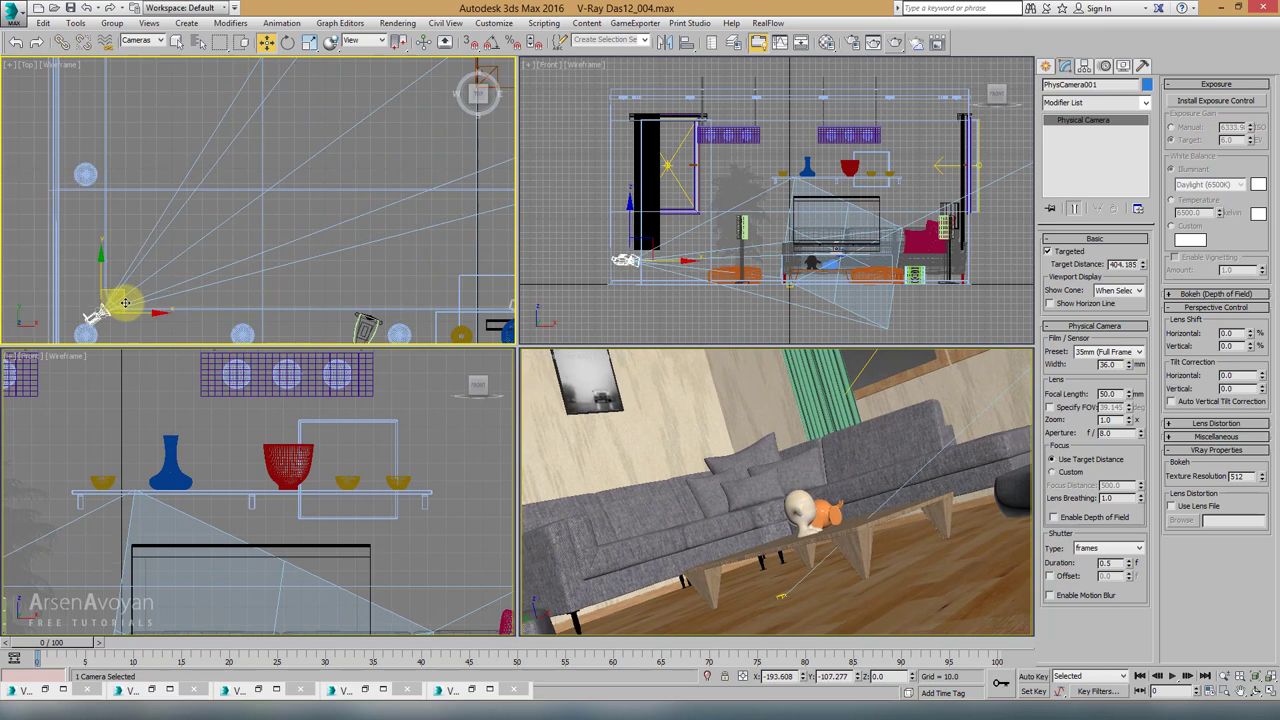
left_click(397, 270)
left_click(643, 413)
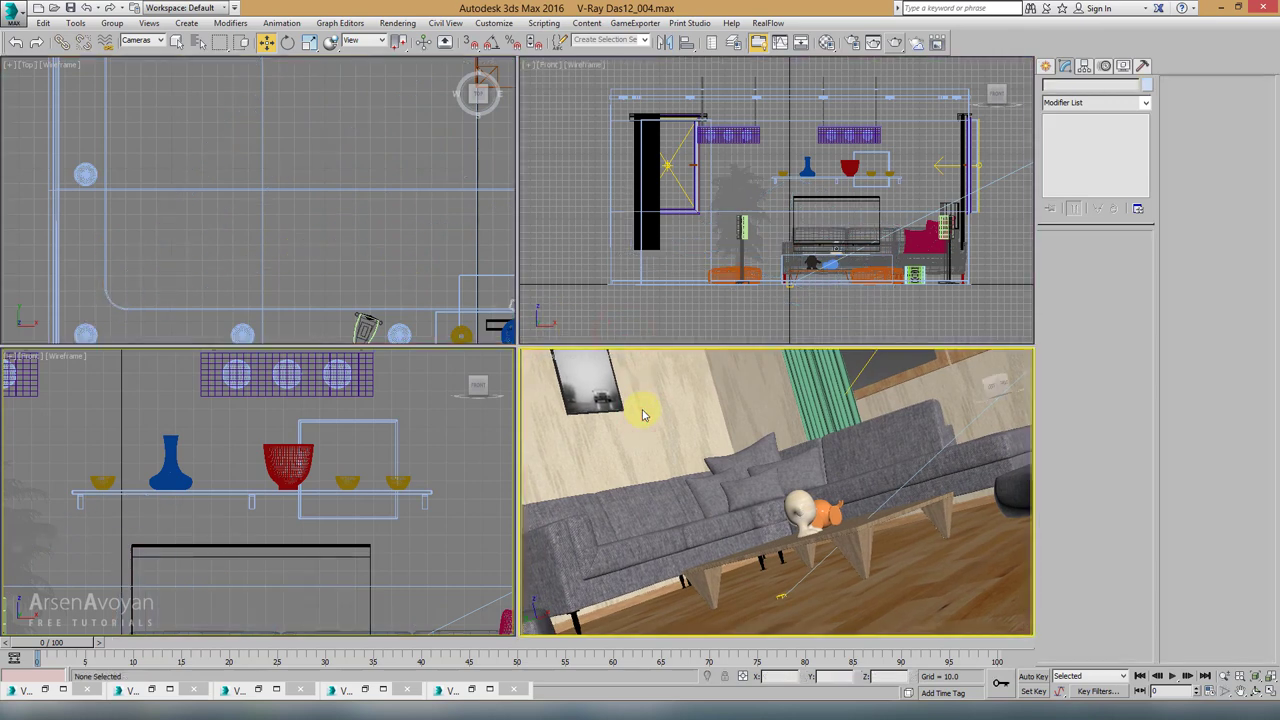
Step: Replace the slanted camera view with an enlarged free view, set the selection filter to All, and zoom to the white marble figure
key("l")
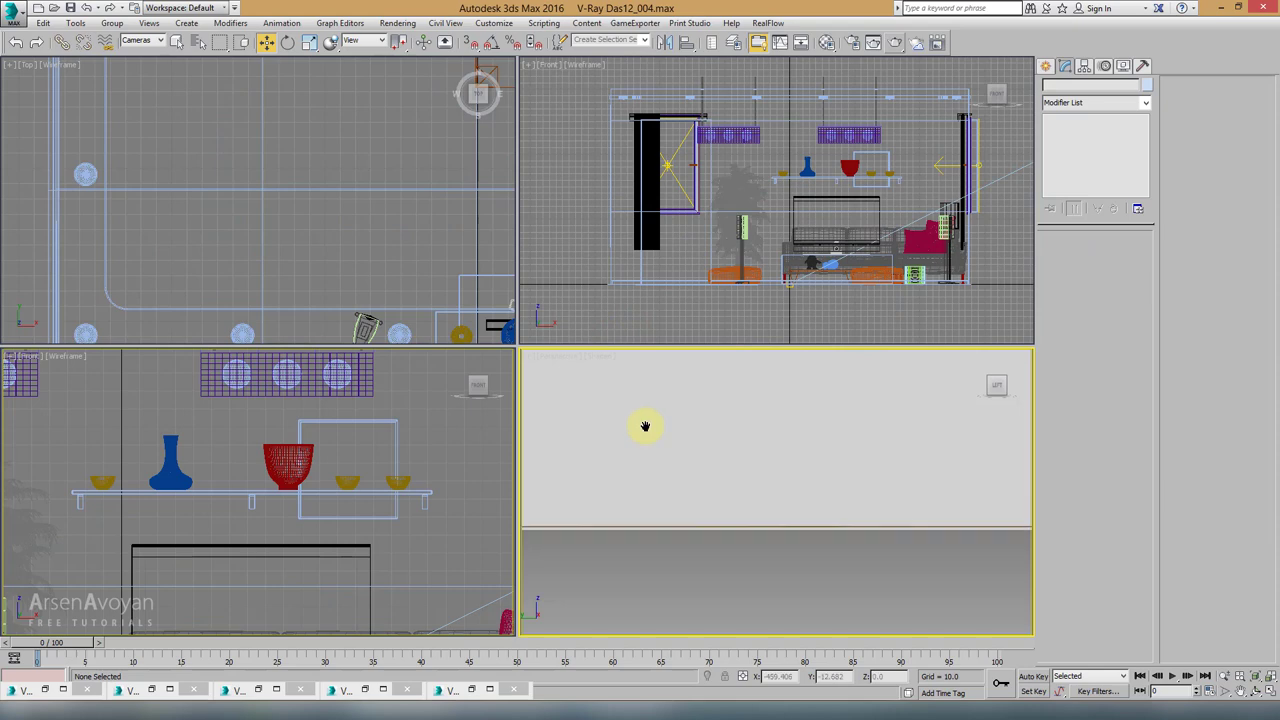
key("alt+w")
key("c")
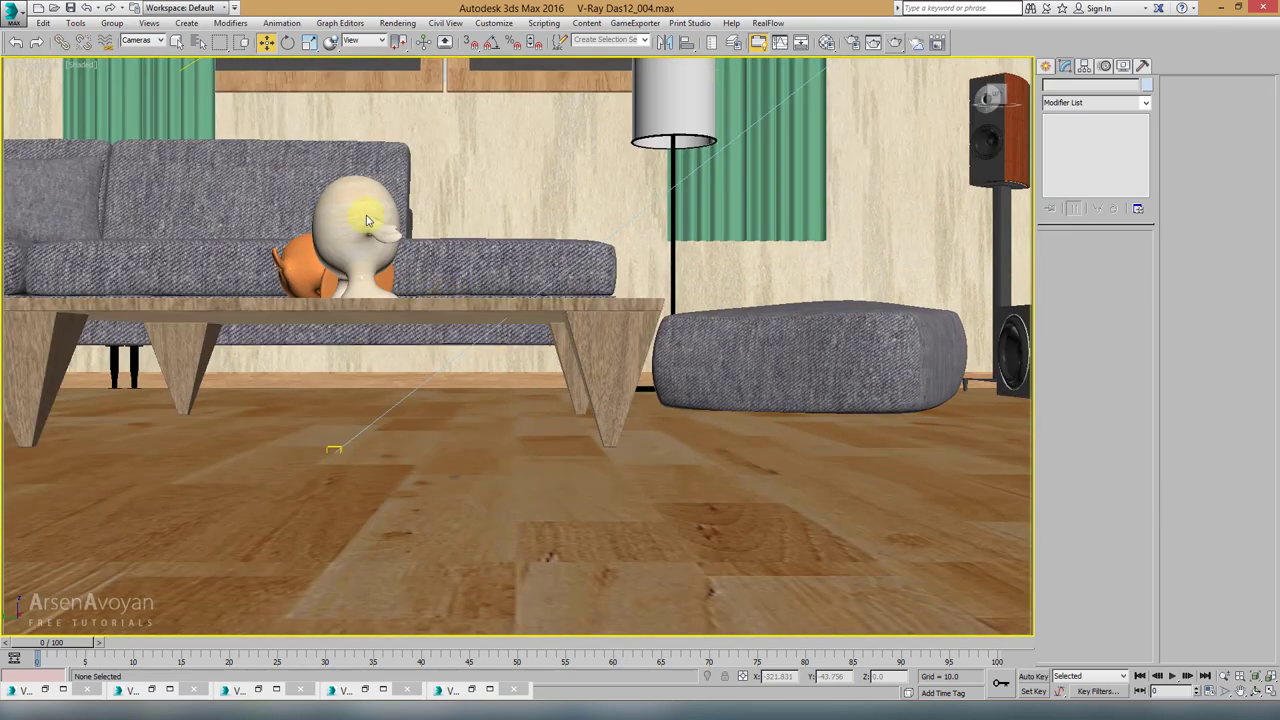
left_click(141, 44)
left_click(137, 52)
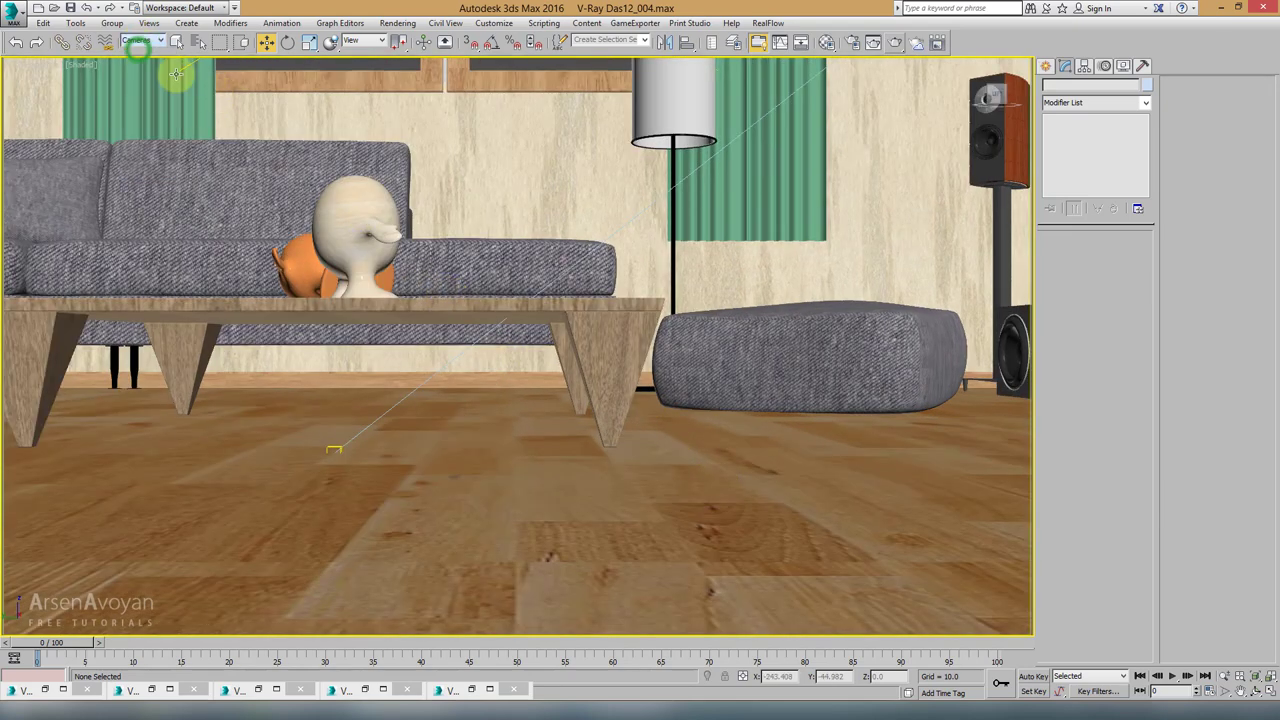
left_click(374, 204)
key("z")
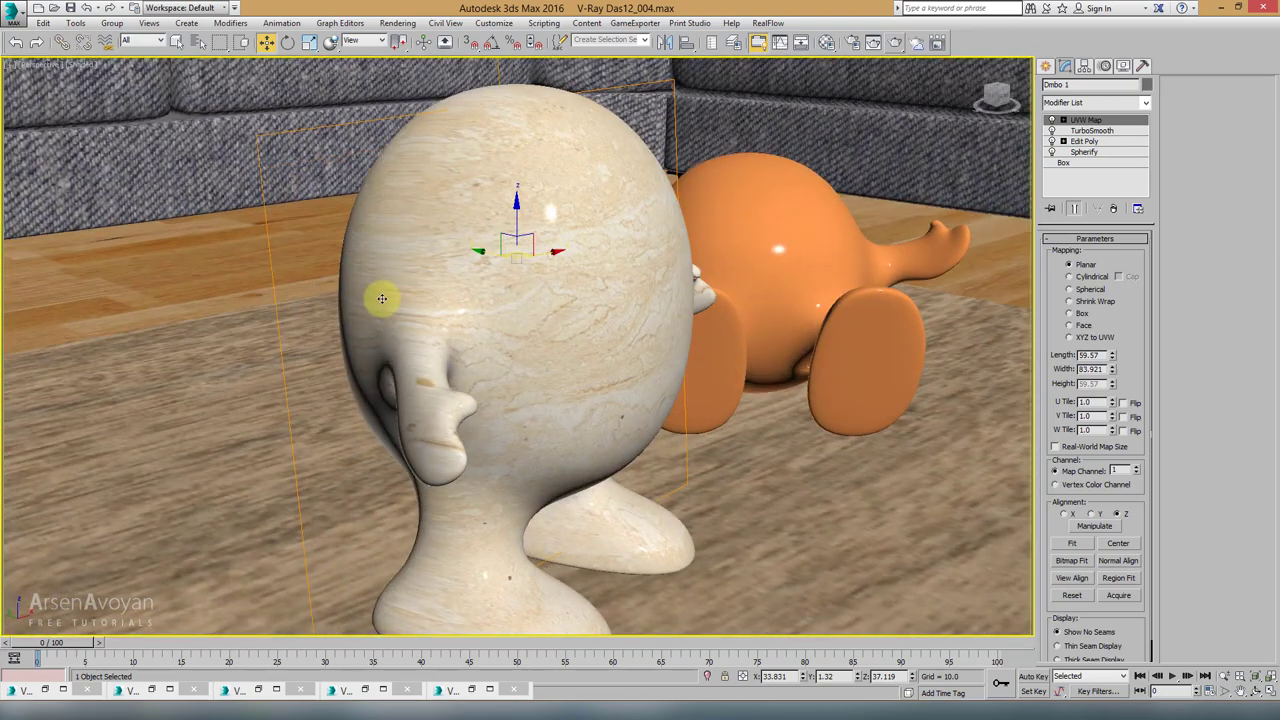
Step: Match the physical camera to a wider perspective view of the coffee table and sofa, and turn off Specify FOV
scroll(500, 294, "down", 10)
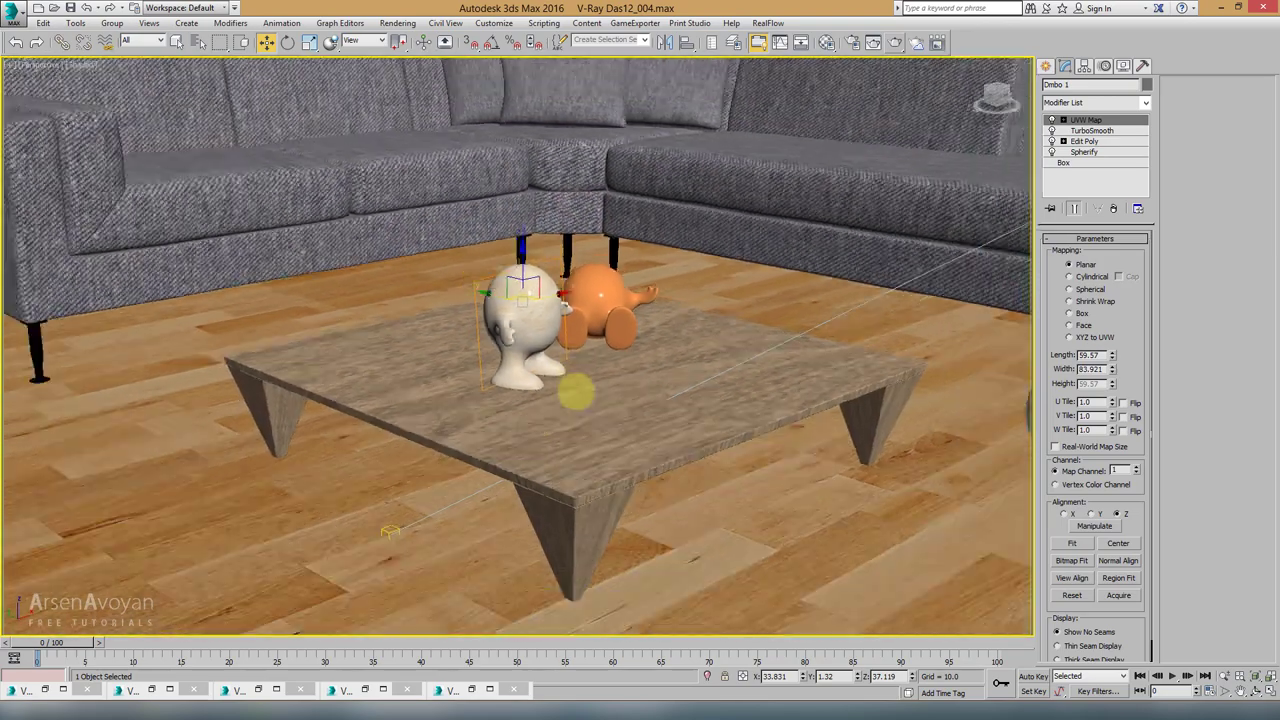
scroll(518, 346, "down", 3)
key("ctrl+c")
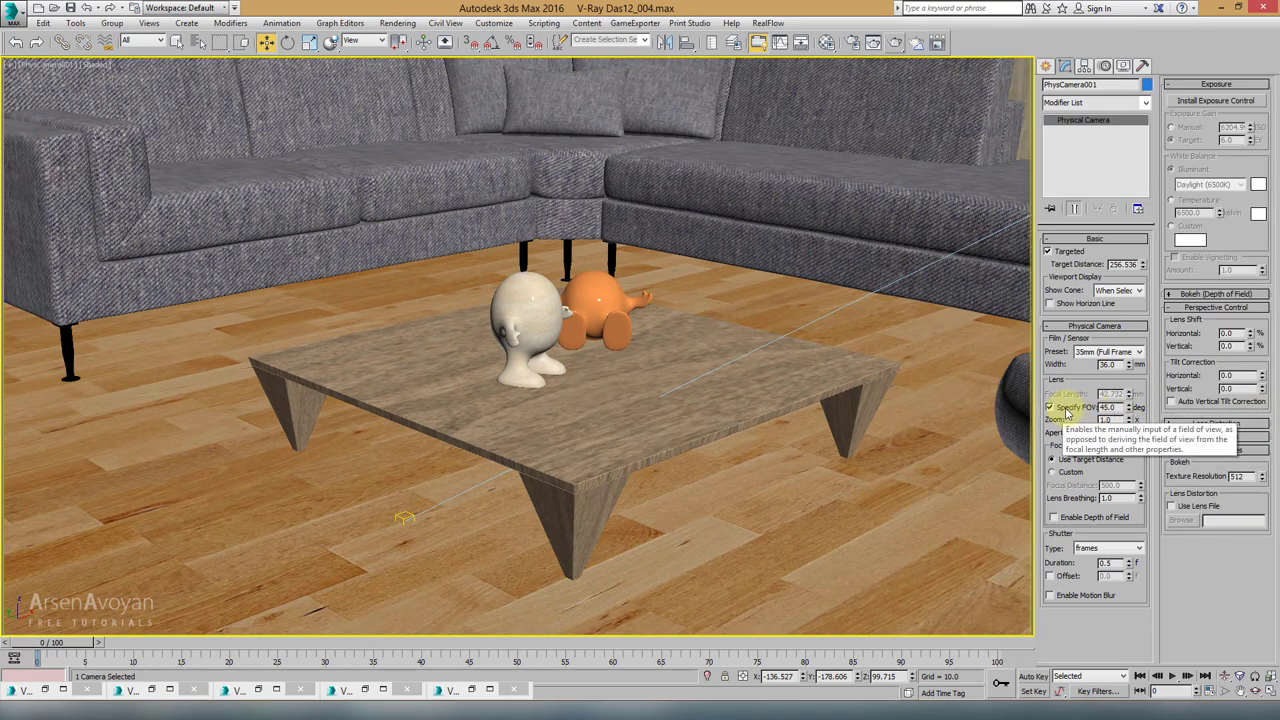
left_click(1051, 408)
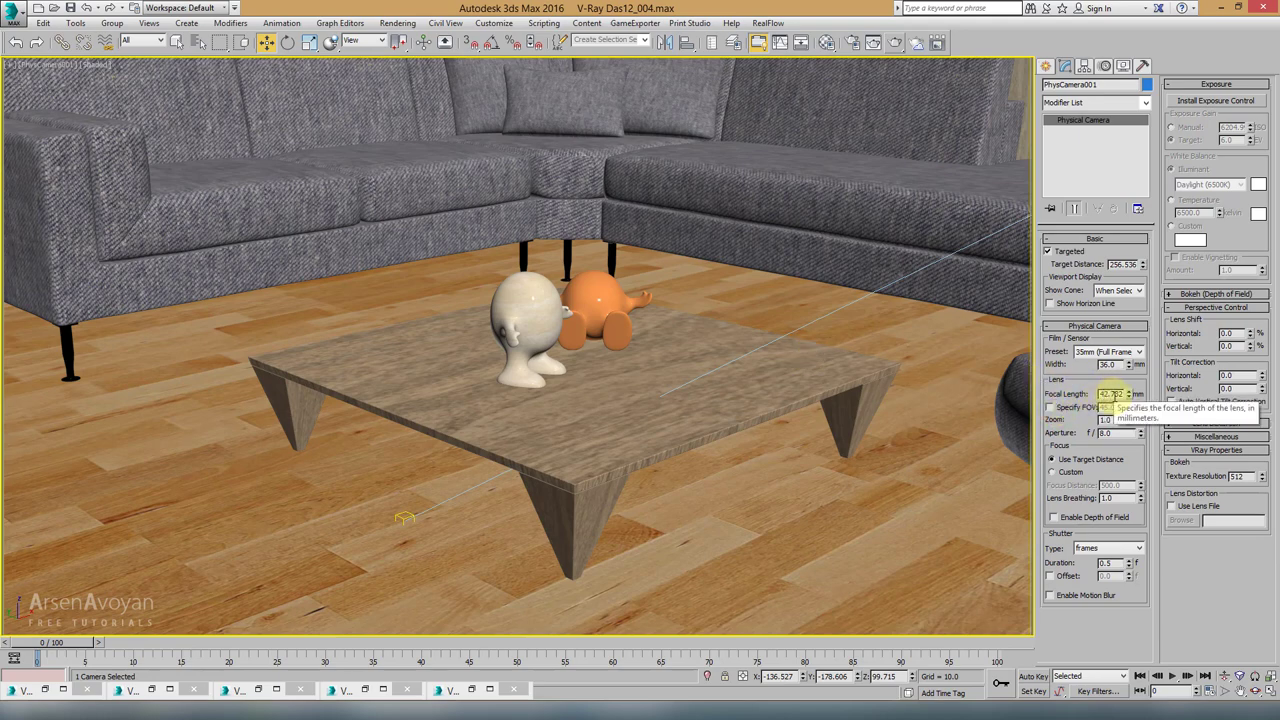
Step: Move the camera back into the room corner to about X -256, Y -208 in the Top view, and enlarge the camera view
key("alt+w")
left_click(290, 263)
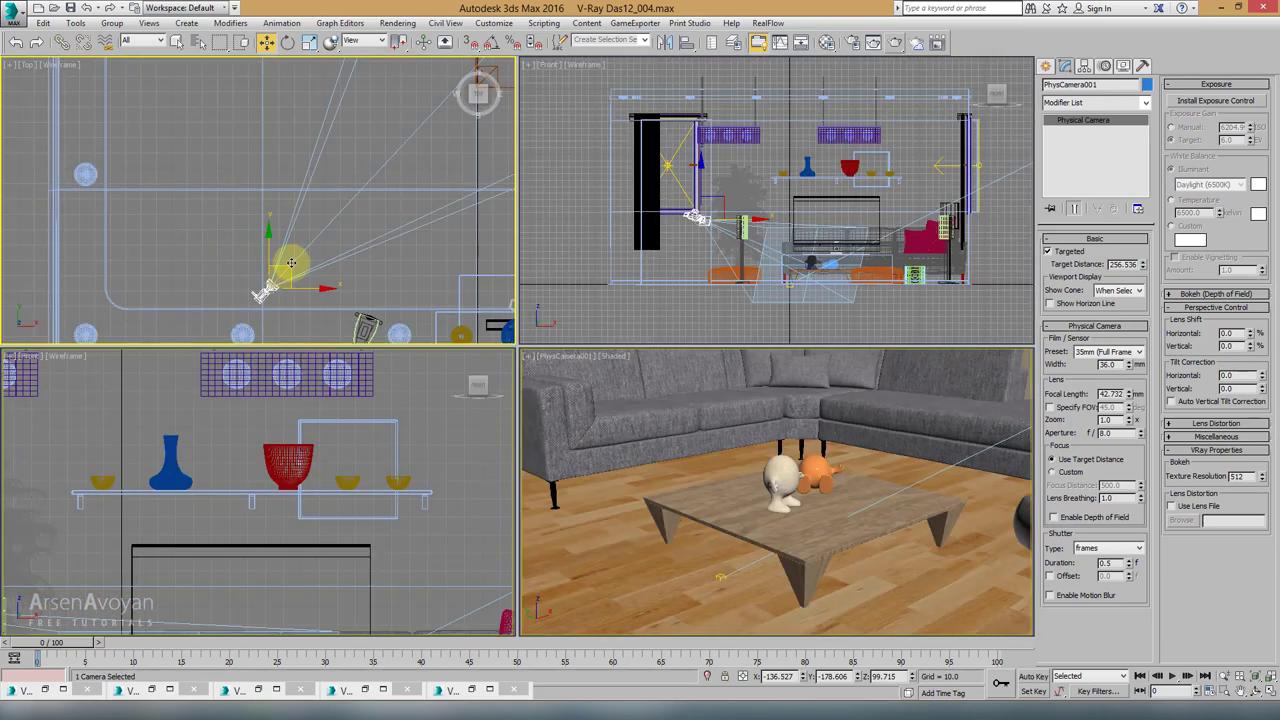
left_click_drag(291, 273, 175, 291)
middle_click_drag(195, 267, 363, 168)
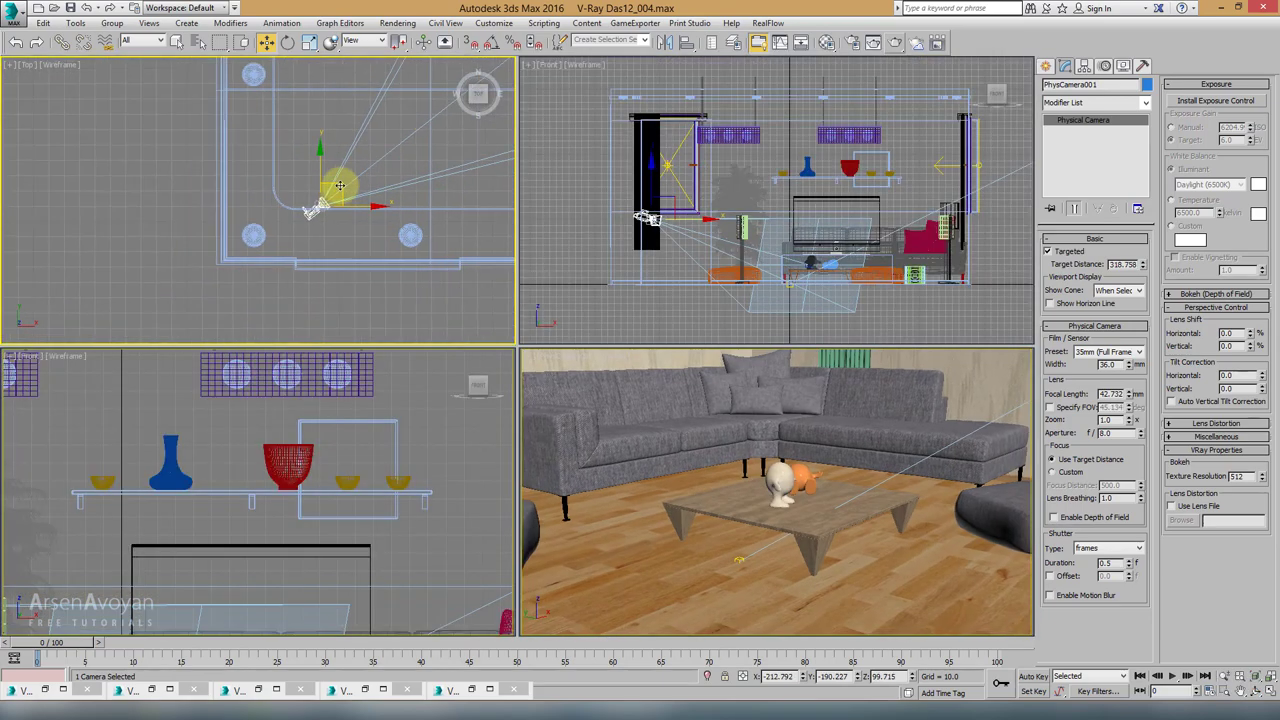
left_click_drag(340, 185, 267, 220)
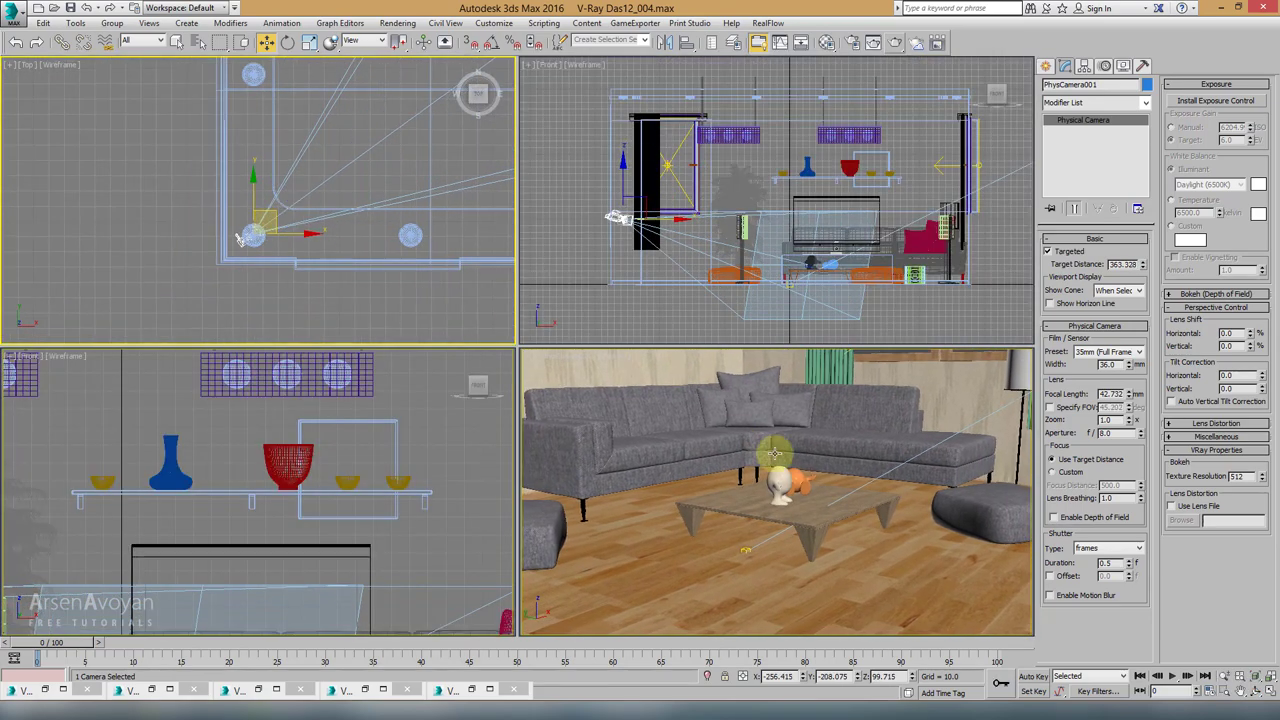
left_click(775, 455)
key("alt+w")
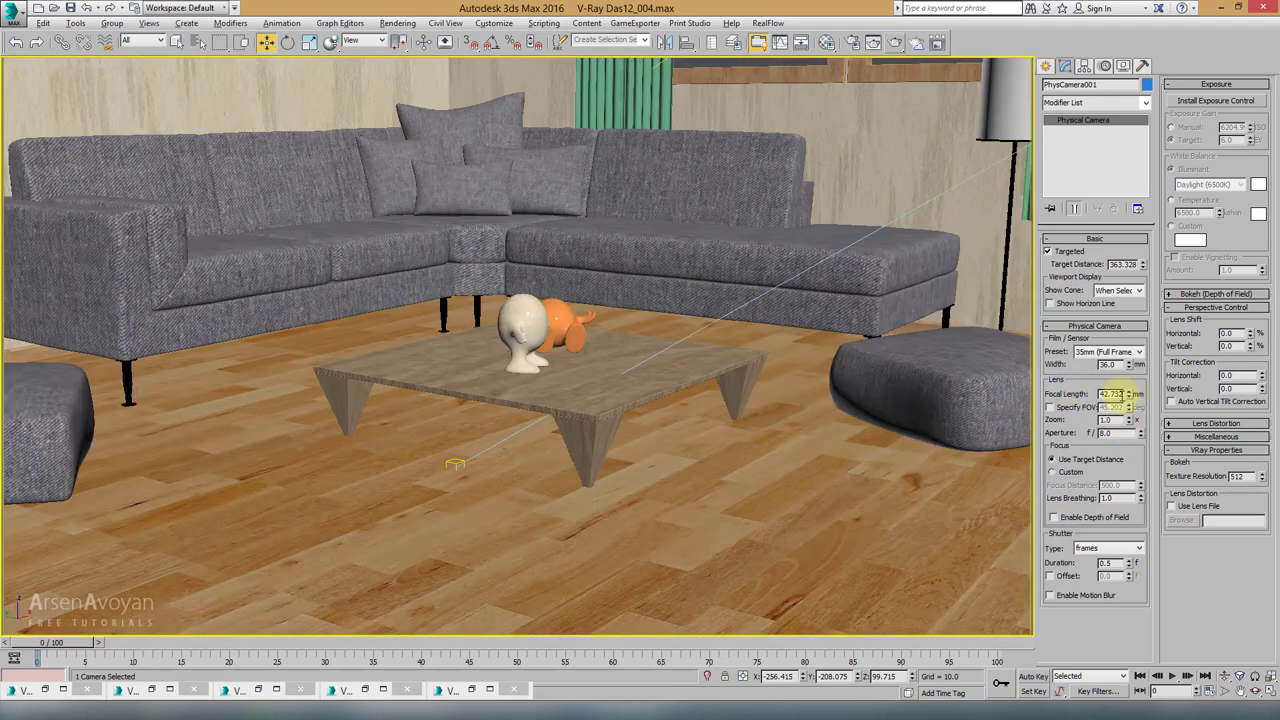
Step: Vary the focal length between about 24 mm and 106 mm to compare wide-angle and telephoto framing
left_click_drag(1133, 400, 1130, 407)
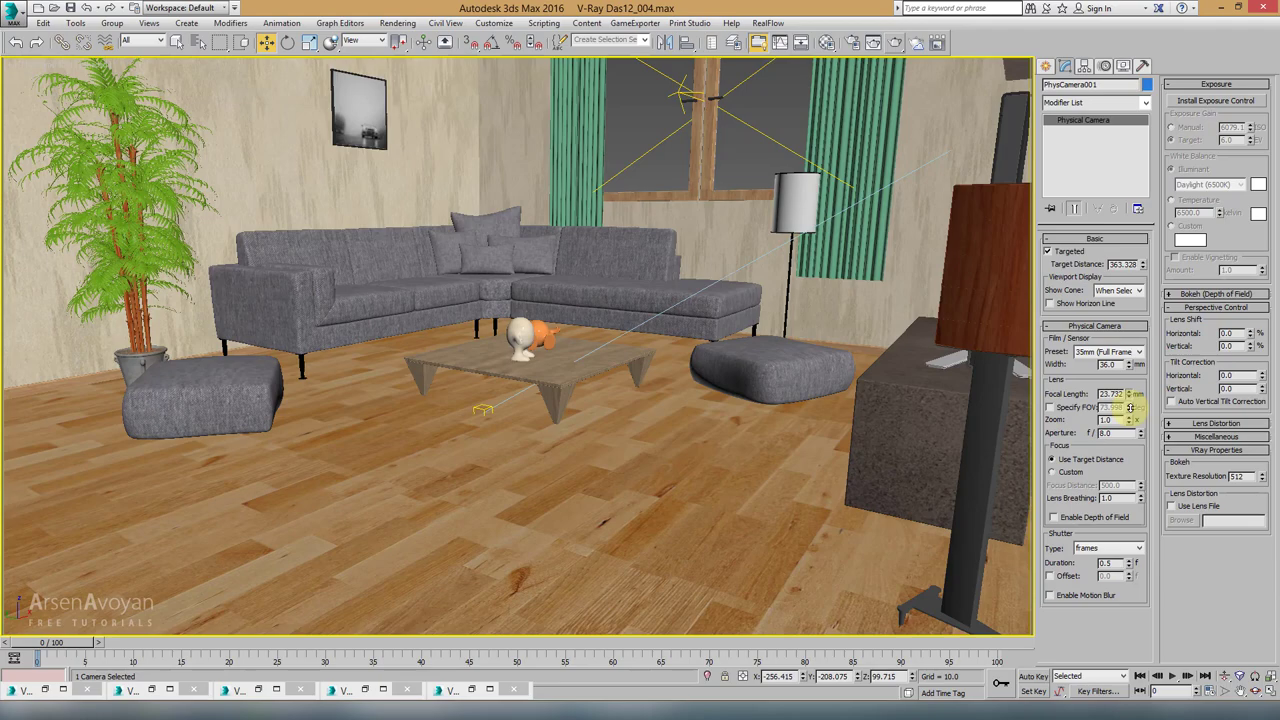
left_click_drag(1130, 407, 1120, 352)
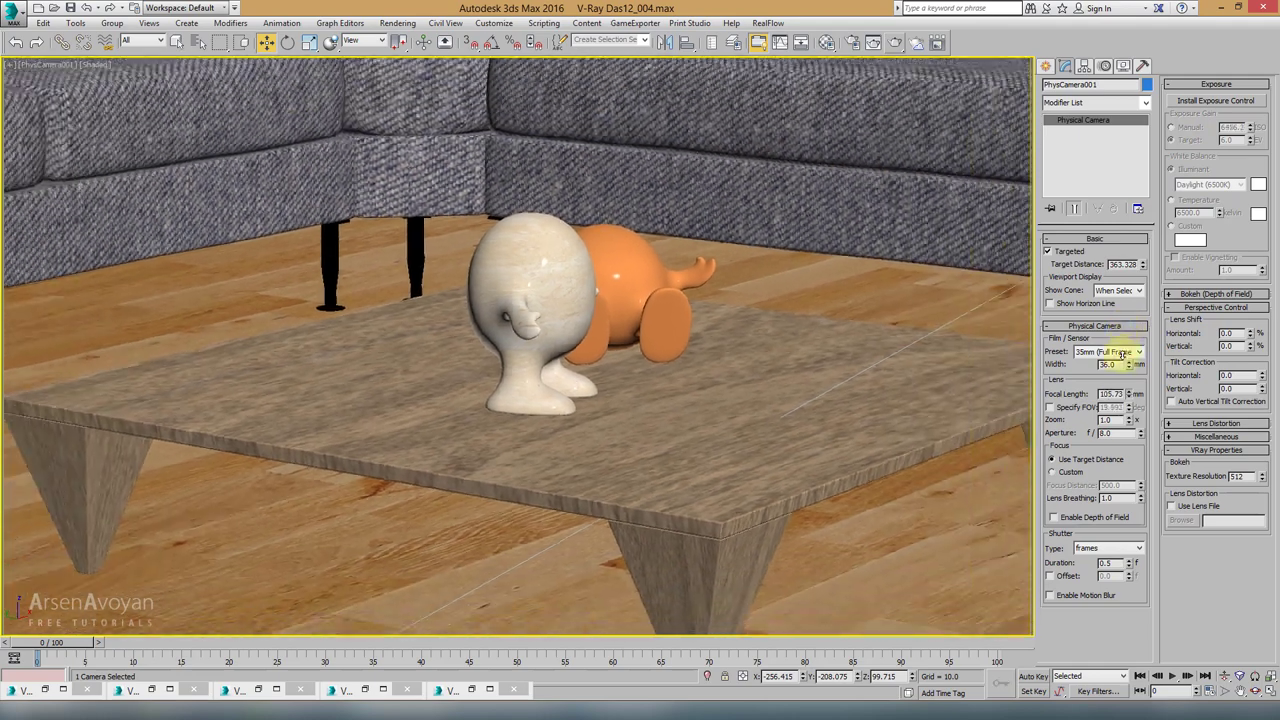
key("alt+w")
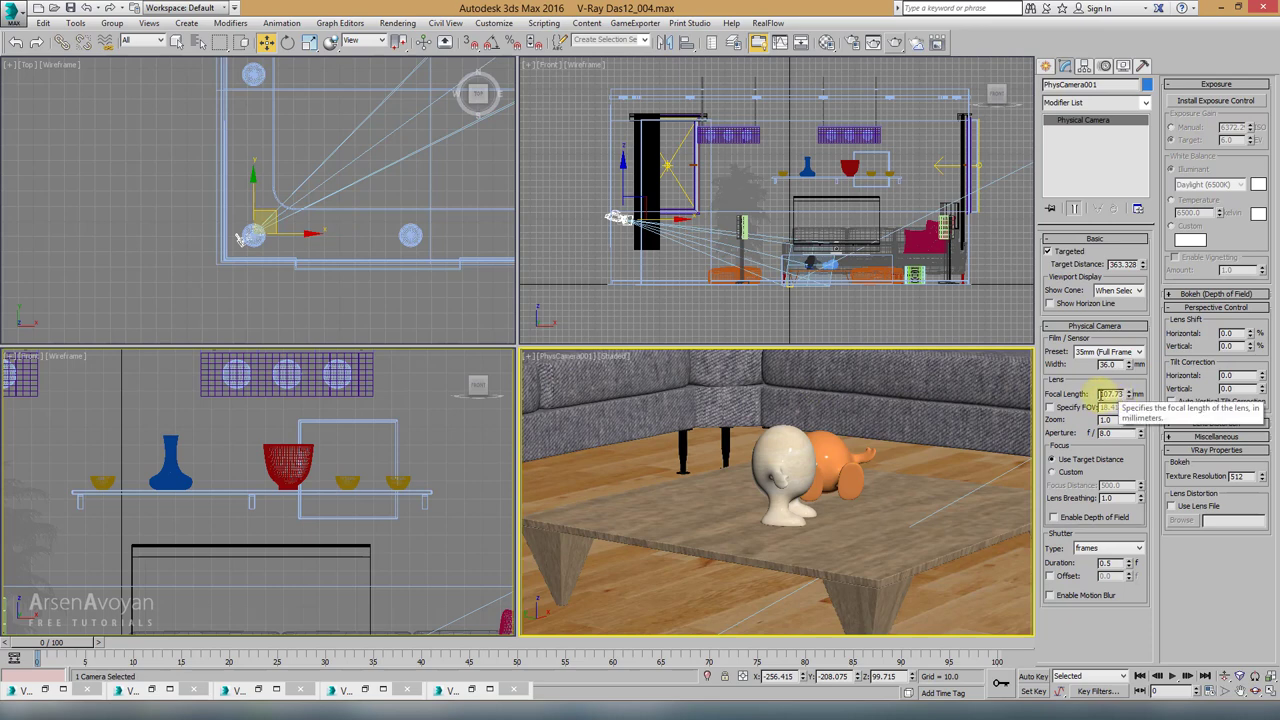
Step: Compare focal lengths of 50 mm and 80 mm from the same camera position, ending at 80 mm
left_click_drag(1104, 395, 1136, 391)
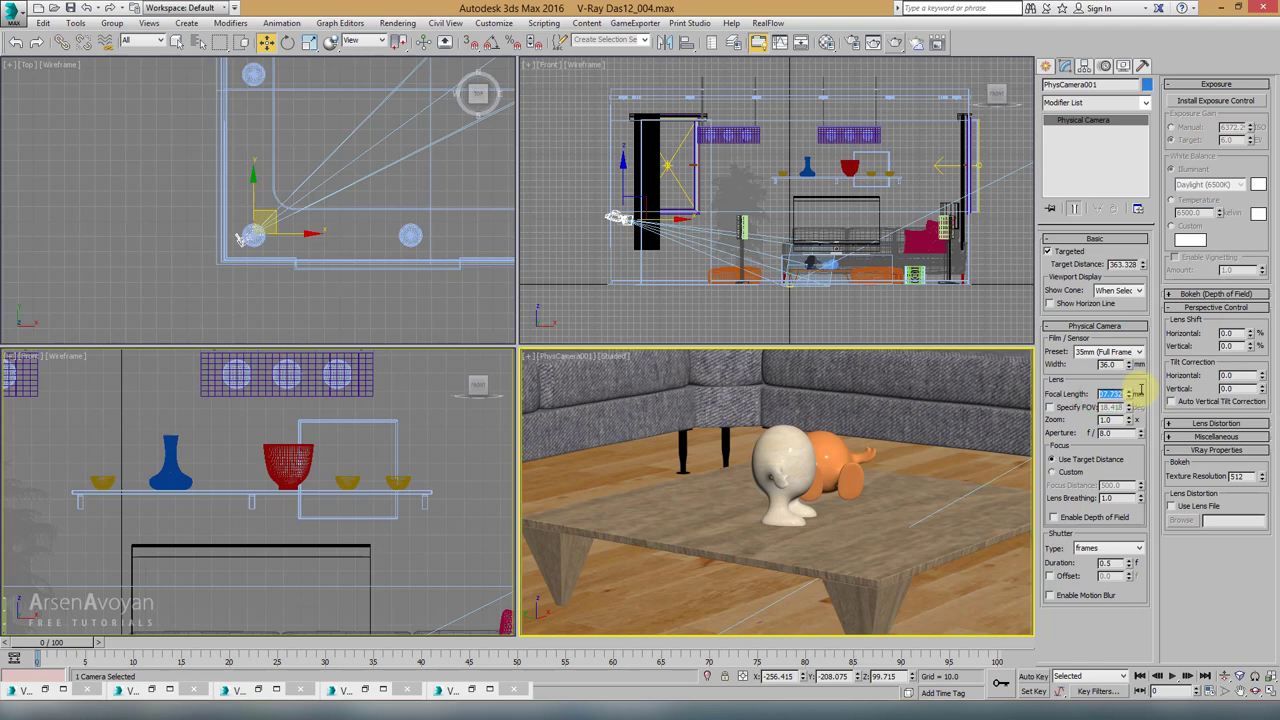
type("20")
key("Return")
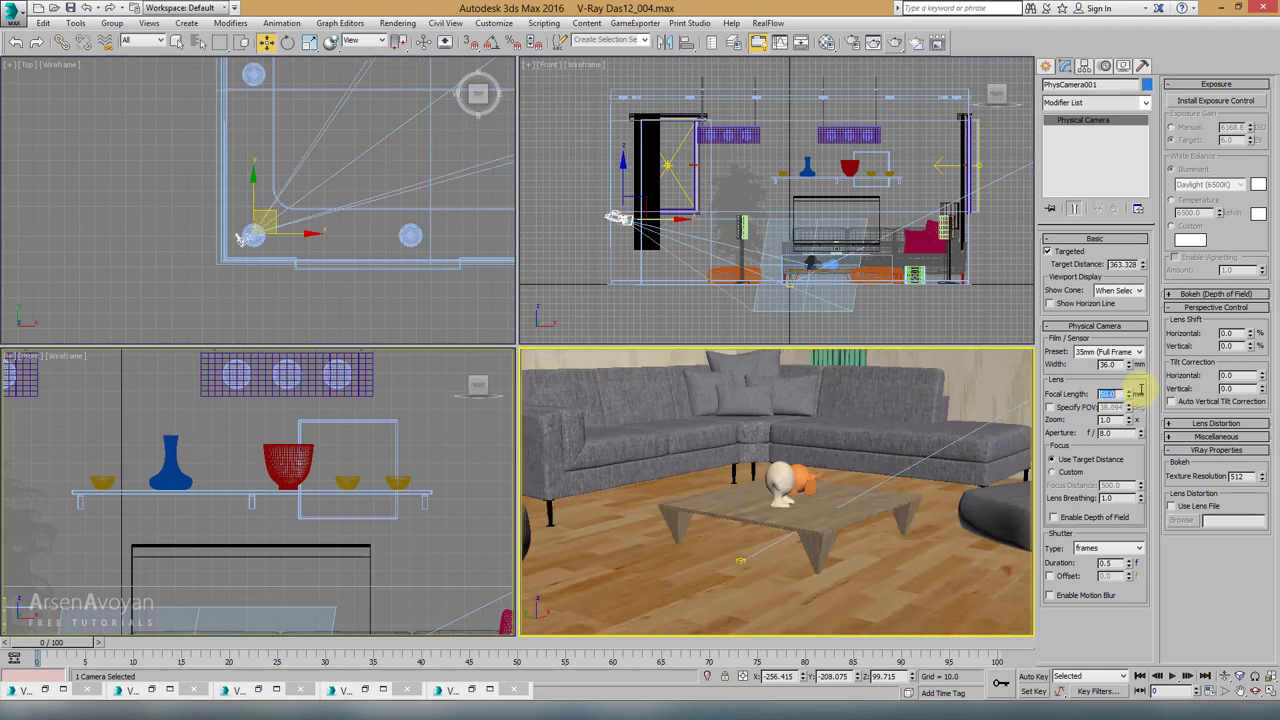
type("30")
key("Return")
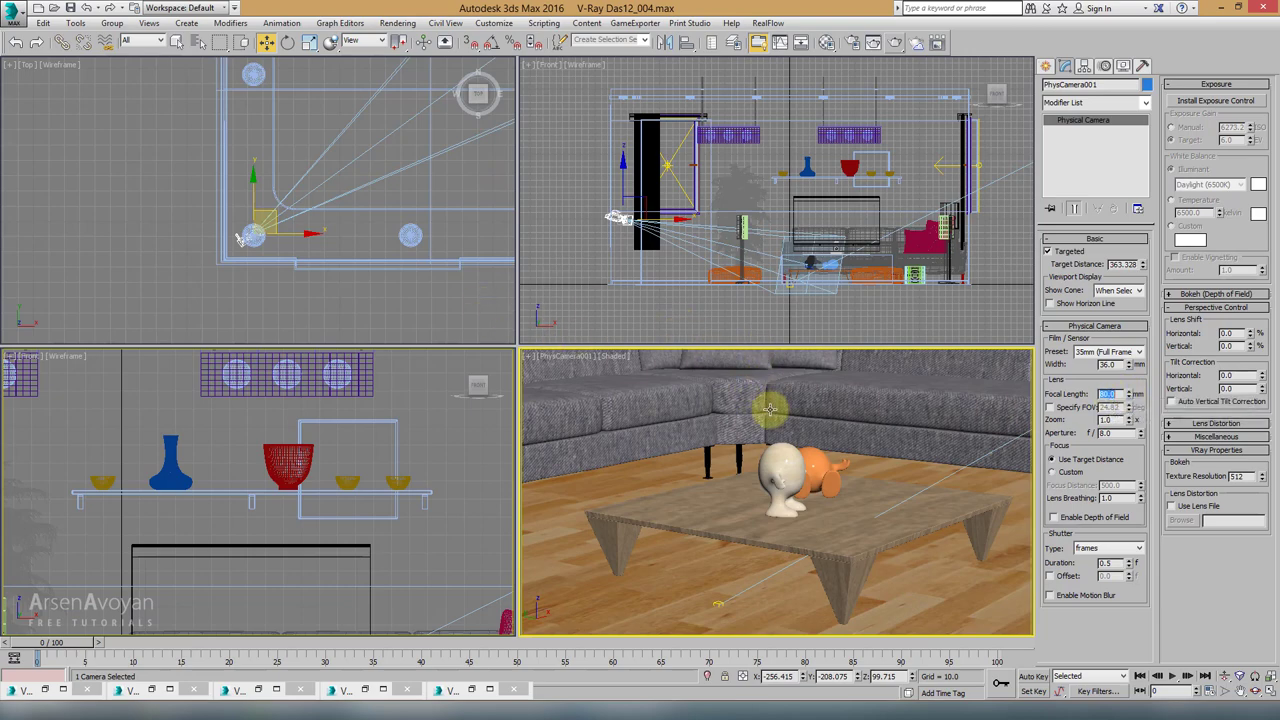
Step: Move the 80 mm camera closer to the coffee table and lower it to about X -101, Y -140, Z 67
scroll(345, 215, "down", 5)
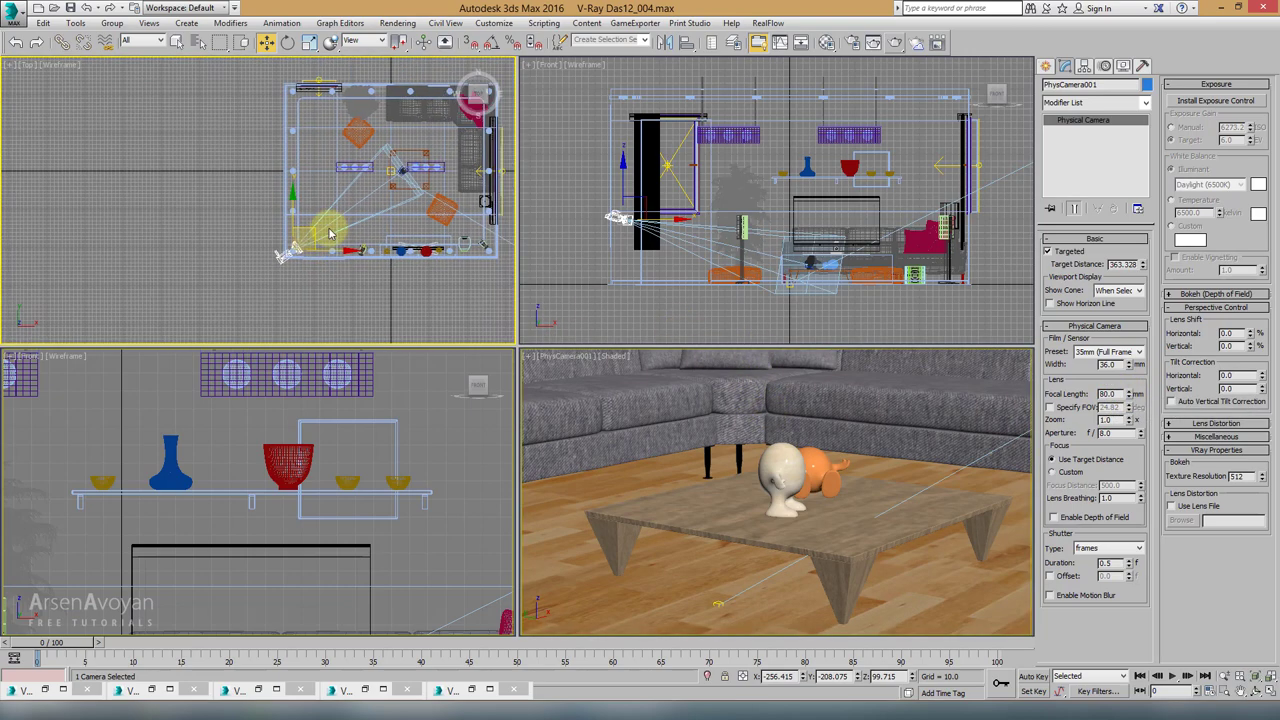
left_click_drag(314, 232, 363, 210)
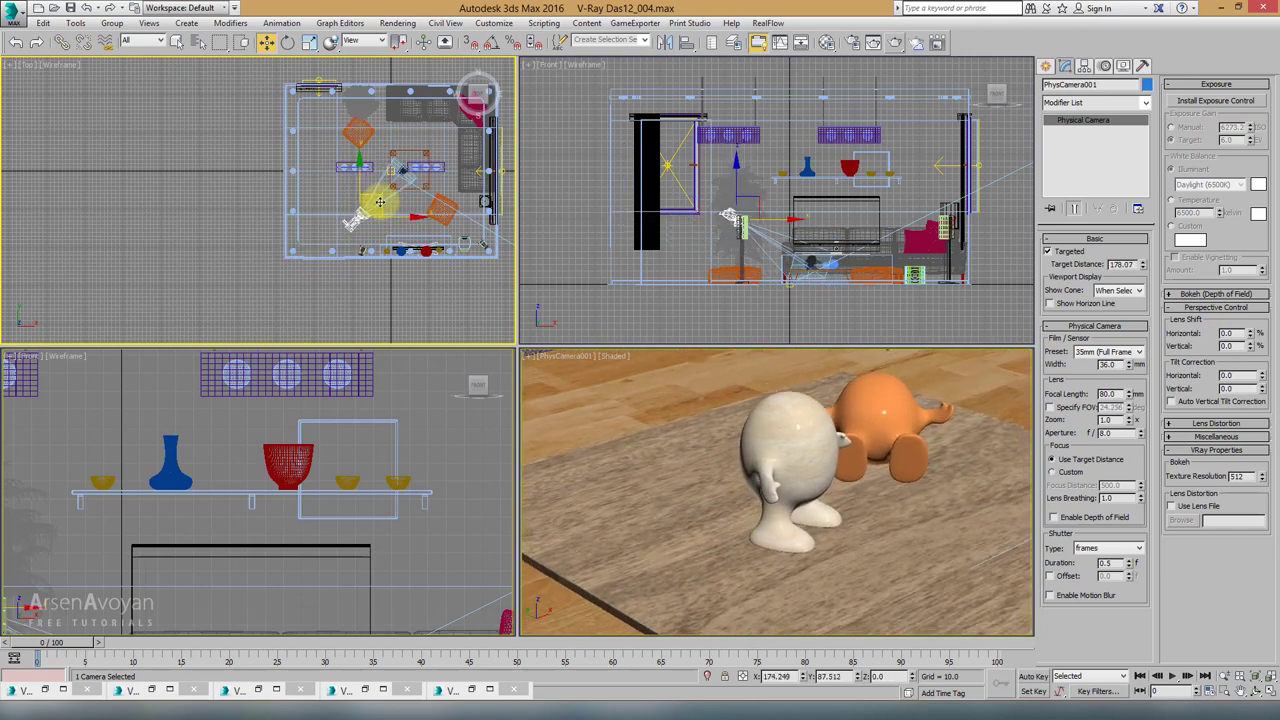
left_click_drag(728, 198, 720, 232)
right_click(771, 349)
right_click(812, 405)
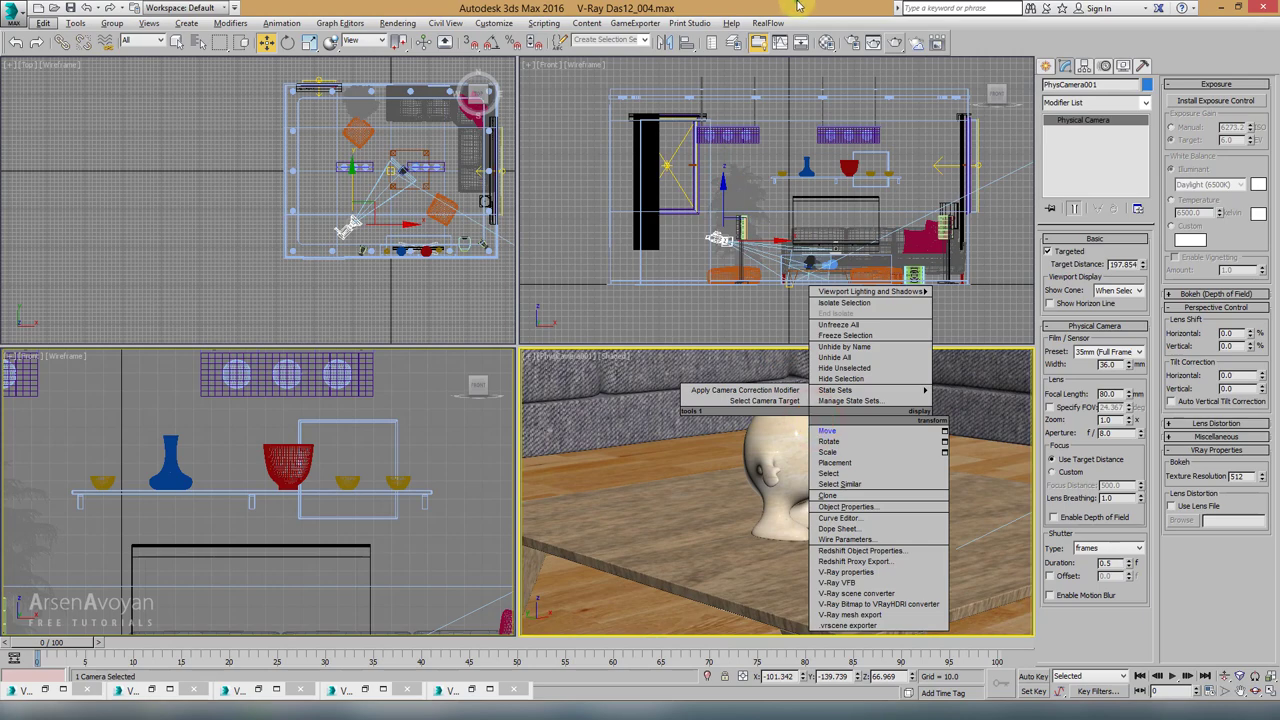
Step: Enlarge the camera view of the two figures and open the camera's focal length for editing
key("alt+w")
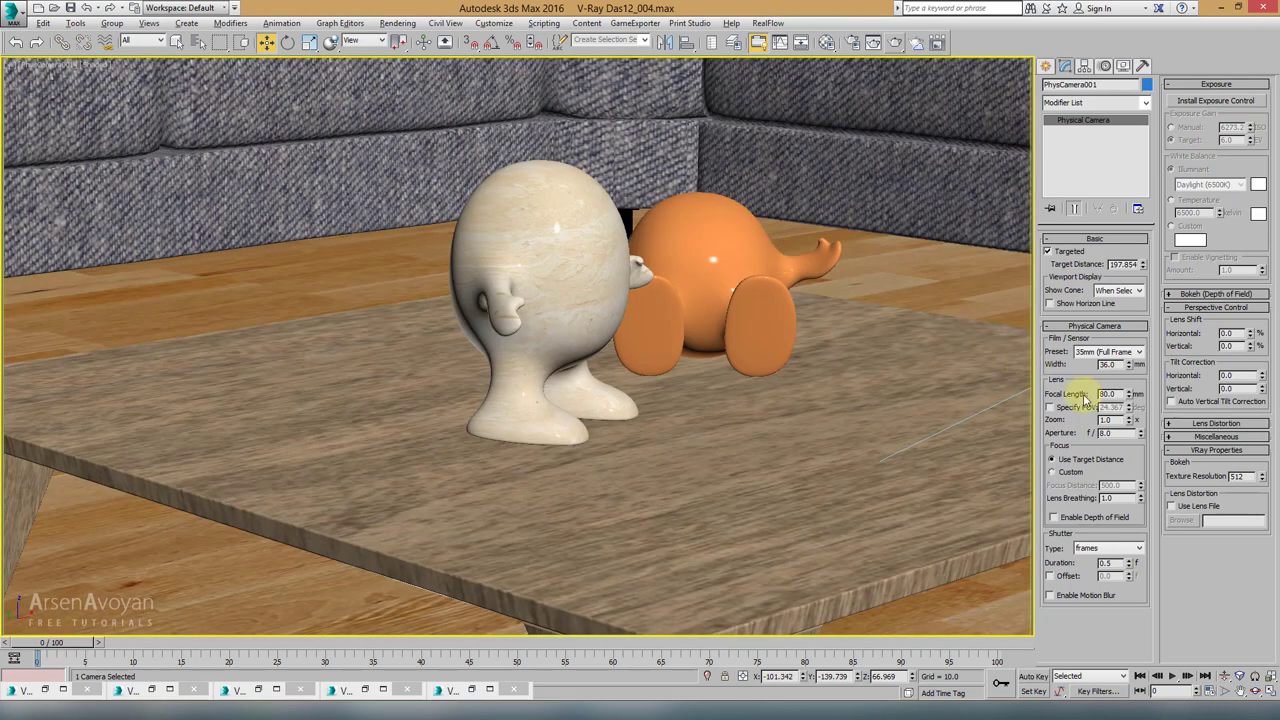
double_click(1113, 394)
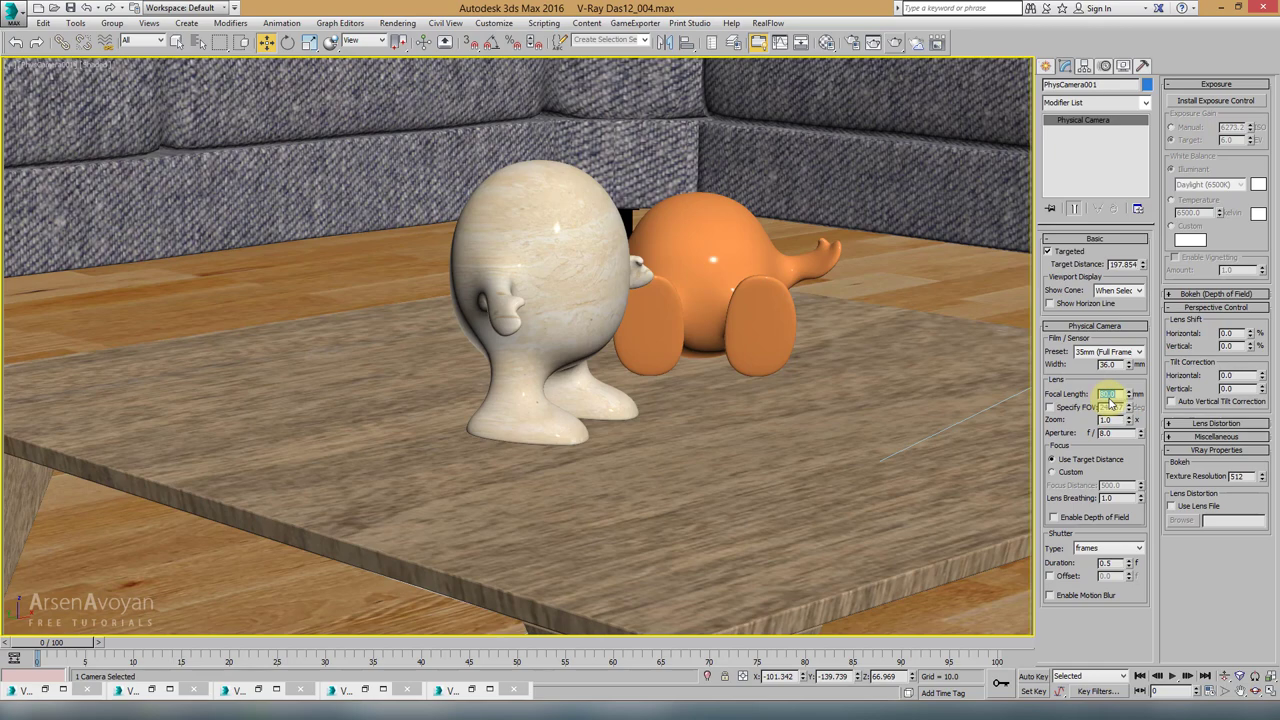
Step: Try a 40 mm focal length on the physical camera, and set it to 50 mm
key("Return")
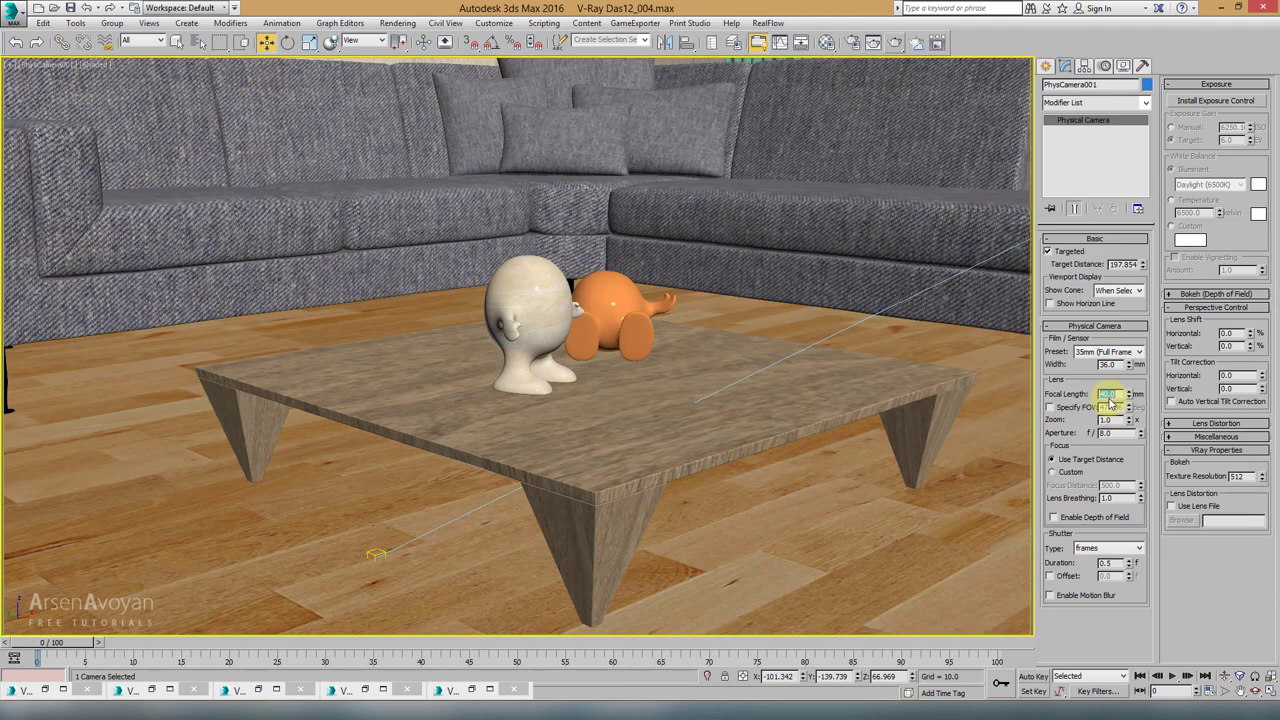
key("Return")
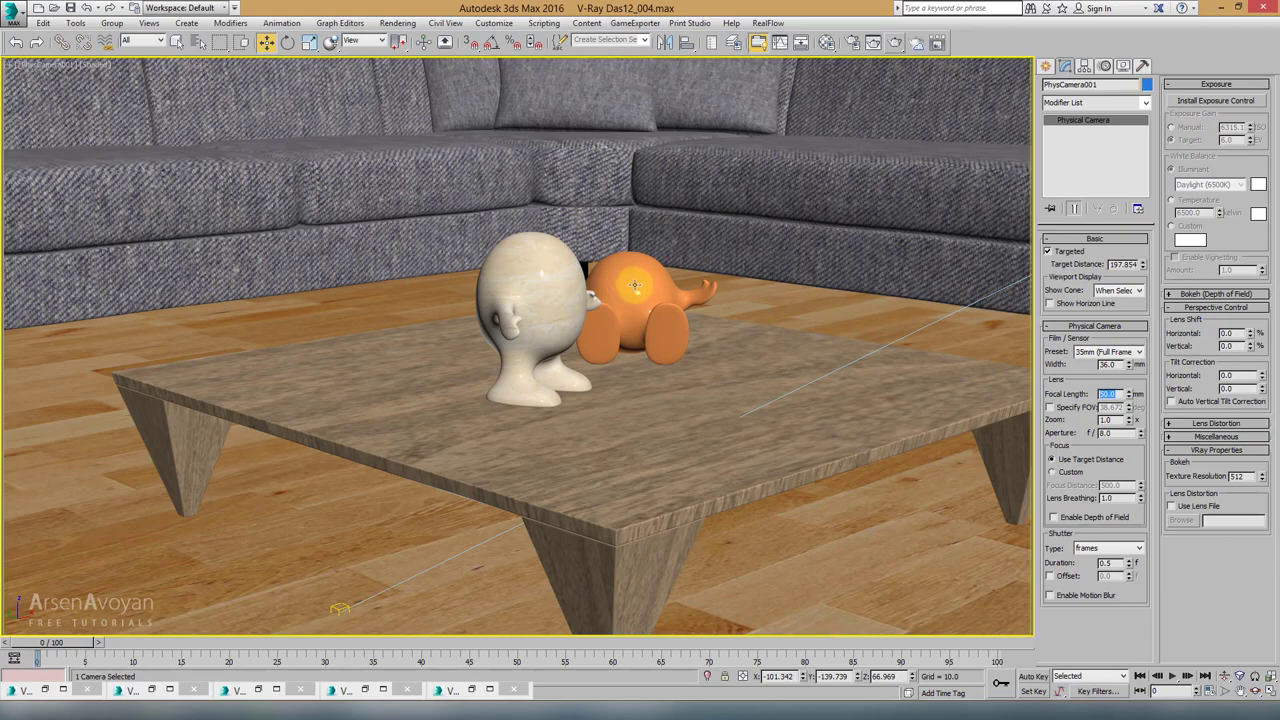
Step: Pan the physical camera to reframe the coffee table and the two figures
scroll(644, 308, "down", 3)
middle_click_drag(644, 308, 646, 279)
key("alt+w")
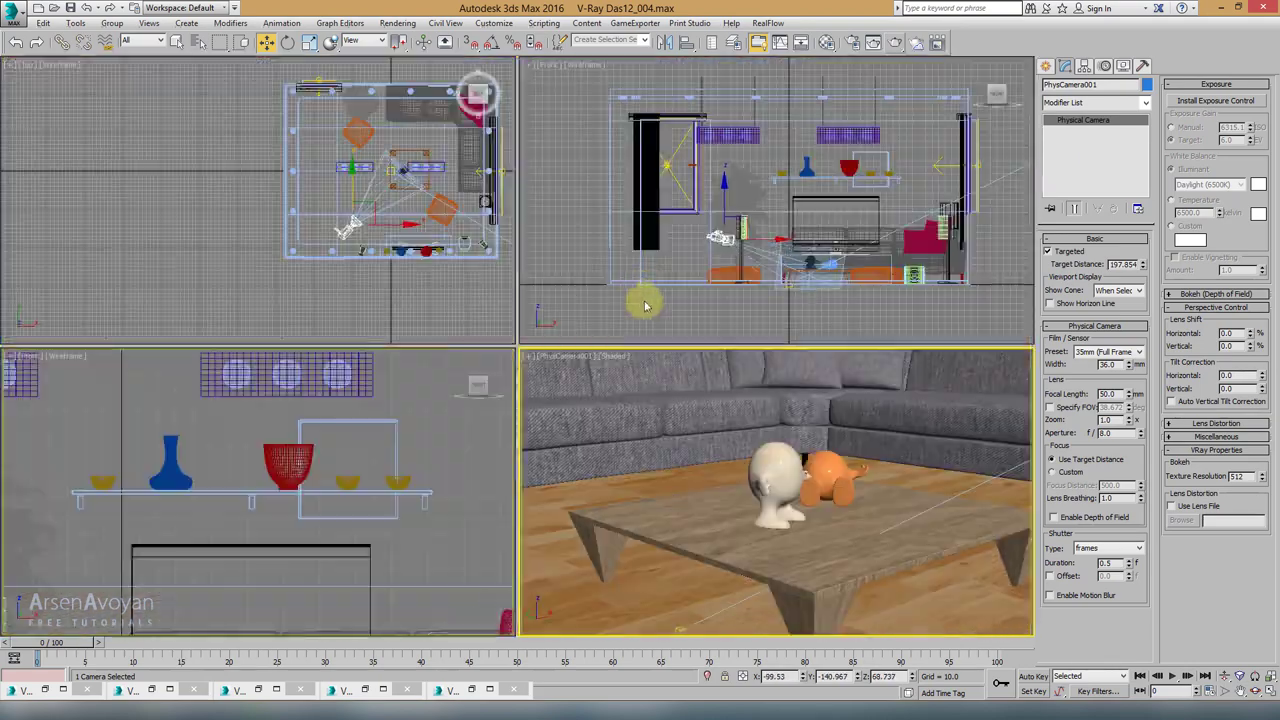
mouse_move(790, 445)
middle_mouse_down()
mouse_move(814, 423)
mouse_move(731, 447)
mouse_move(751, 360)
mouse_move(694, 434)
mouse_move(765, 443)
middle_mouse_up()
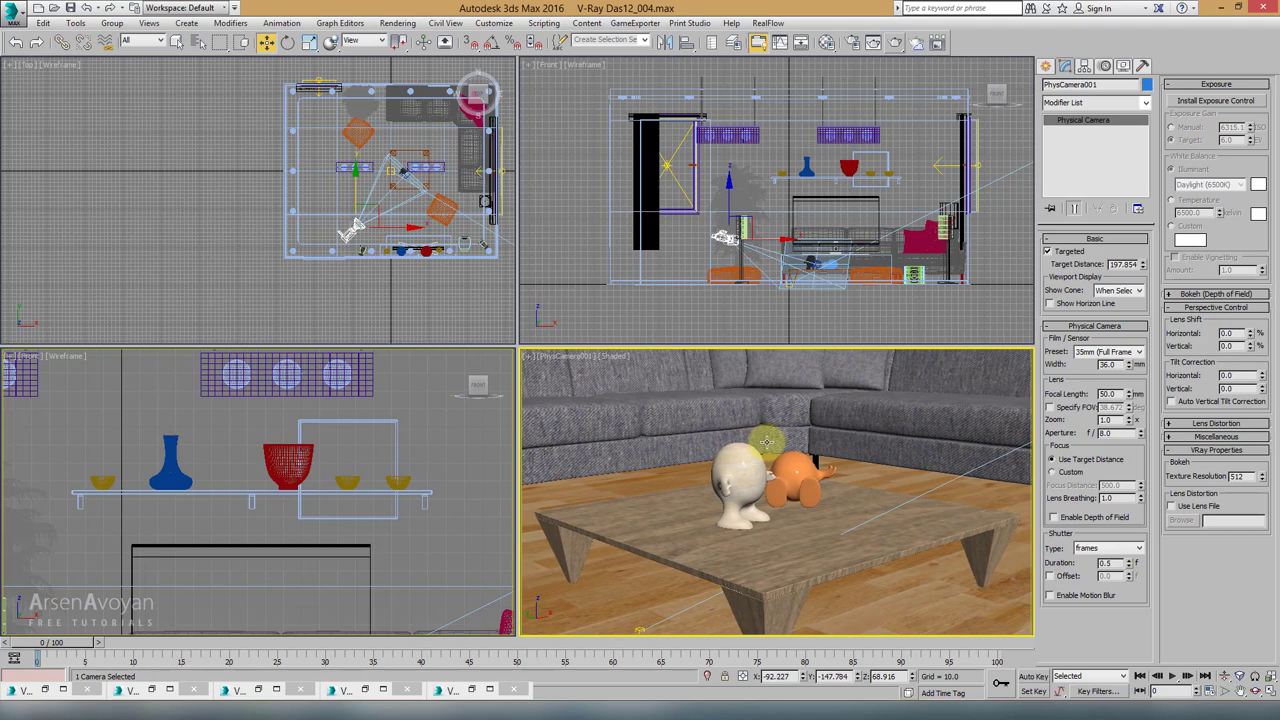
key("alt+w")
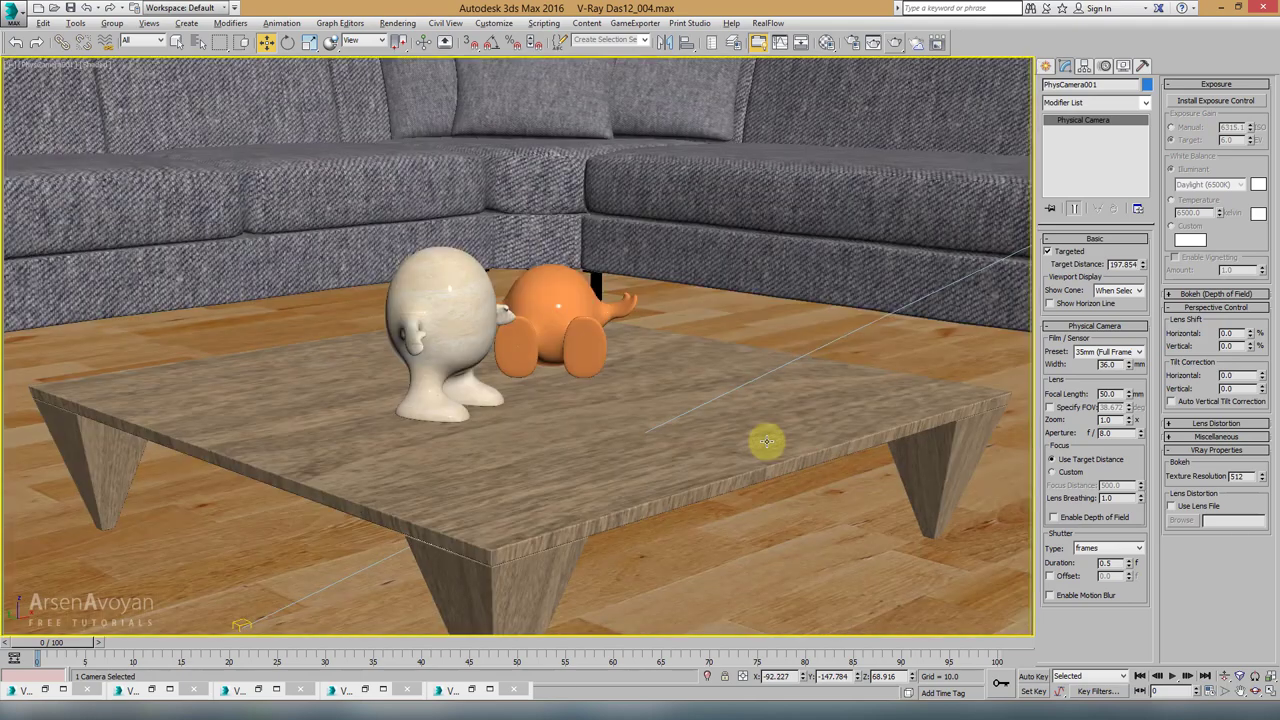
Step: Dolly the camera and its target in on the two figures to a target distance of about 95
left_click(1226, 678)
key("alt+w")
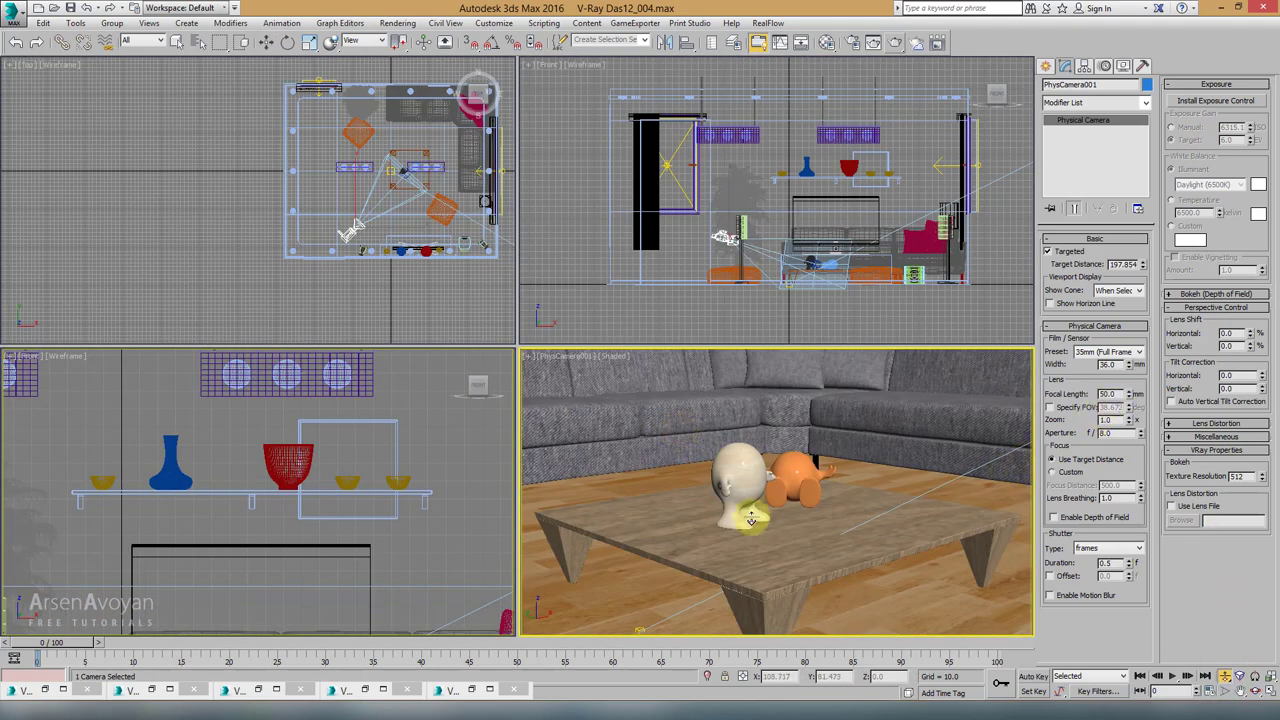
left_click_drag(740, 521, 785, 452)
key("alt+w")
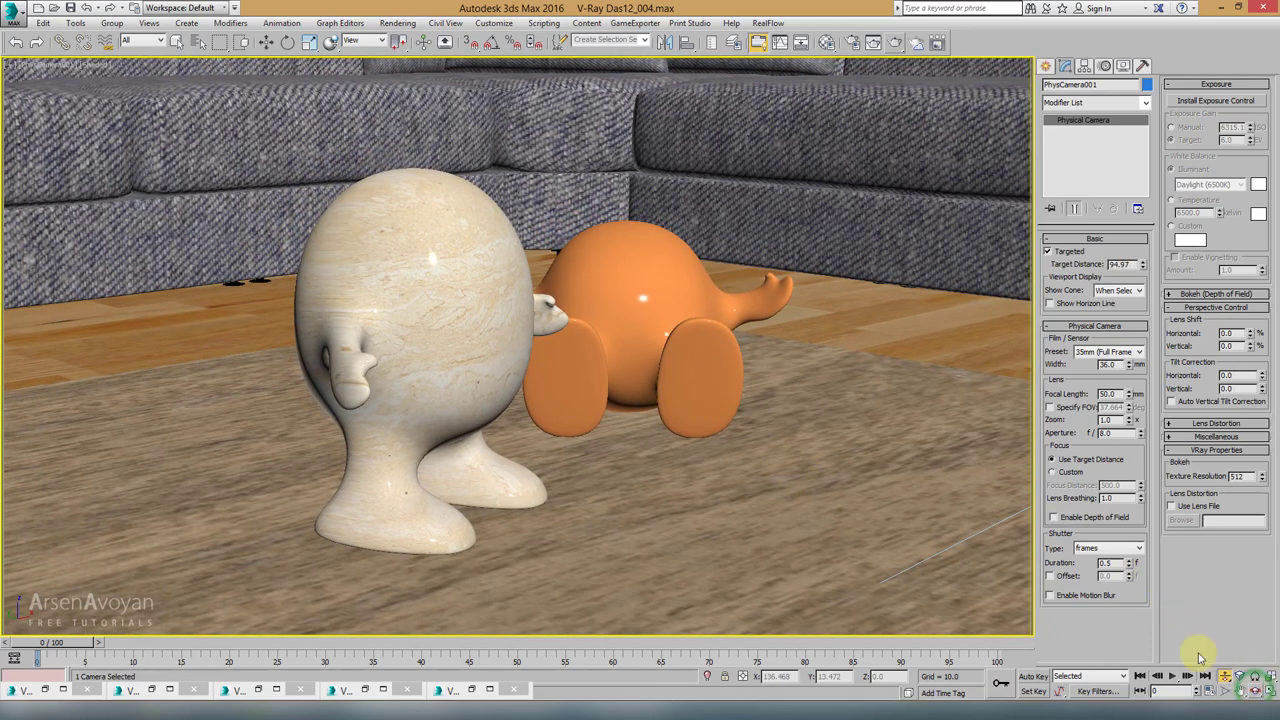
Step: Orbit the camera down to a low angle facing the two figures and dolly in to a target distance of about 87
left_click(1256, 692)
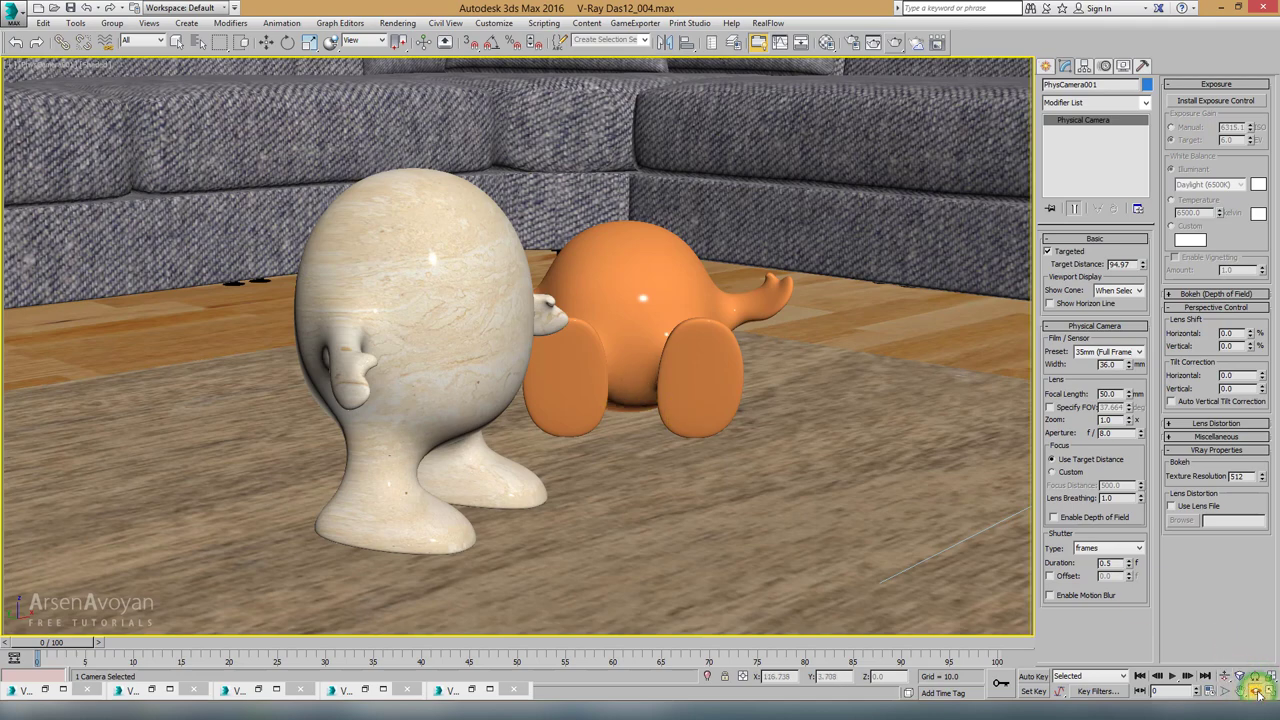
left_click_drag(581, 409, 491, 399)
left_click(1222, 676)
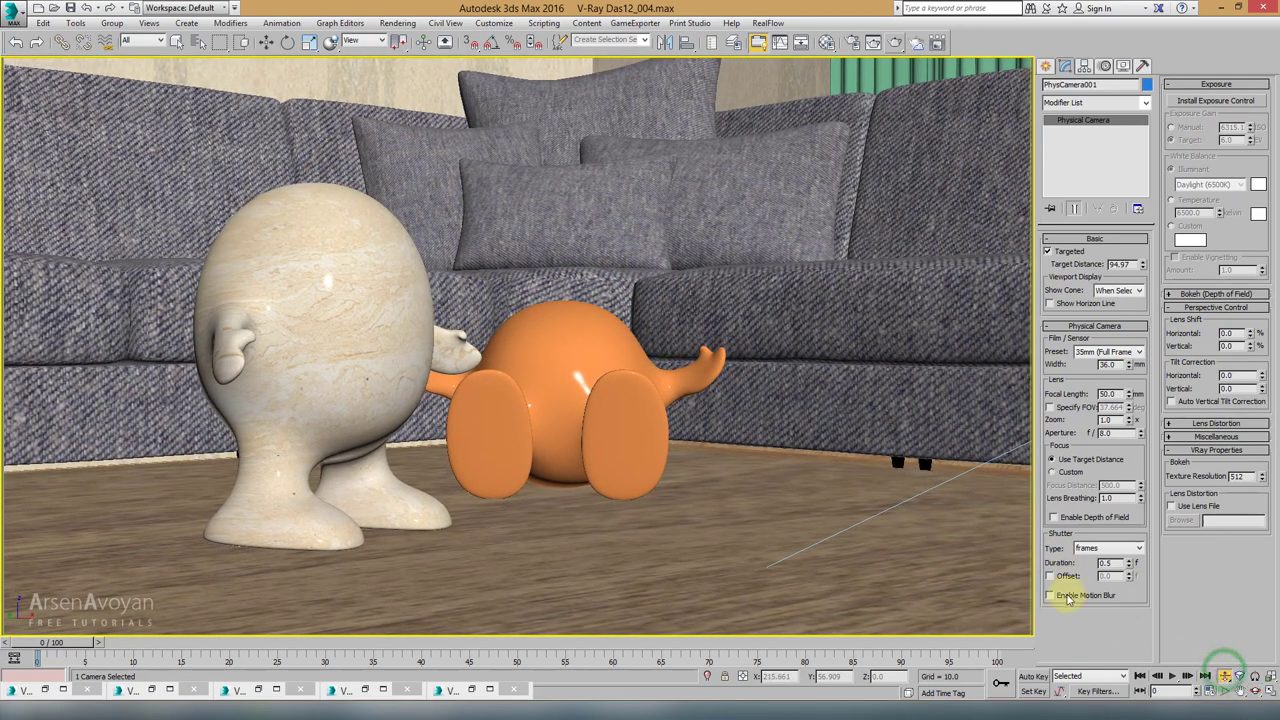
left_click_drag(612, 384, 606, 374)
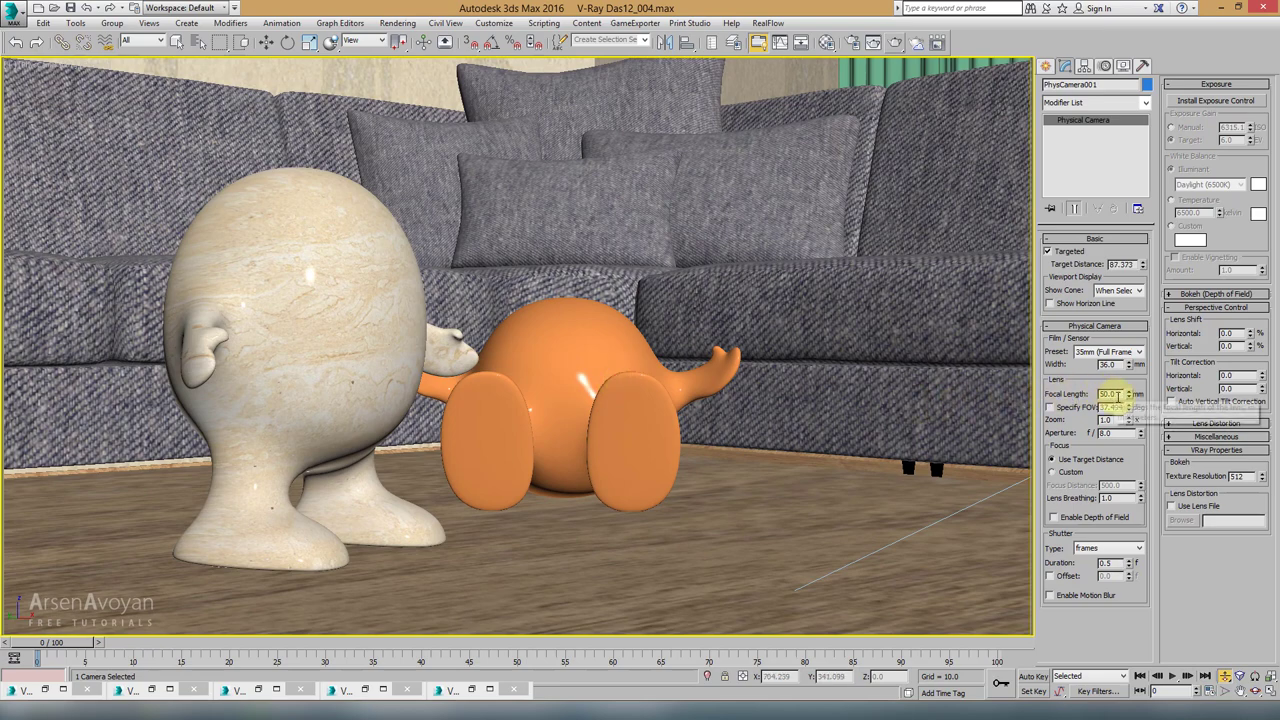
double_click(1110, 394)
left_click_drag(775, 365, 757, 360)
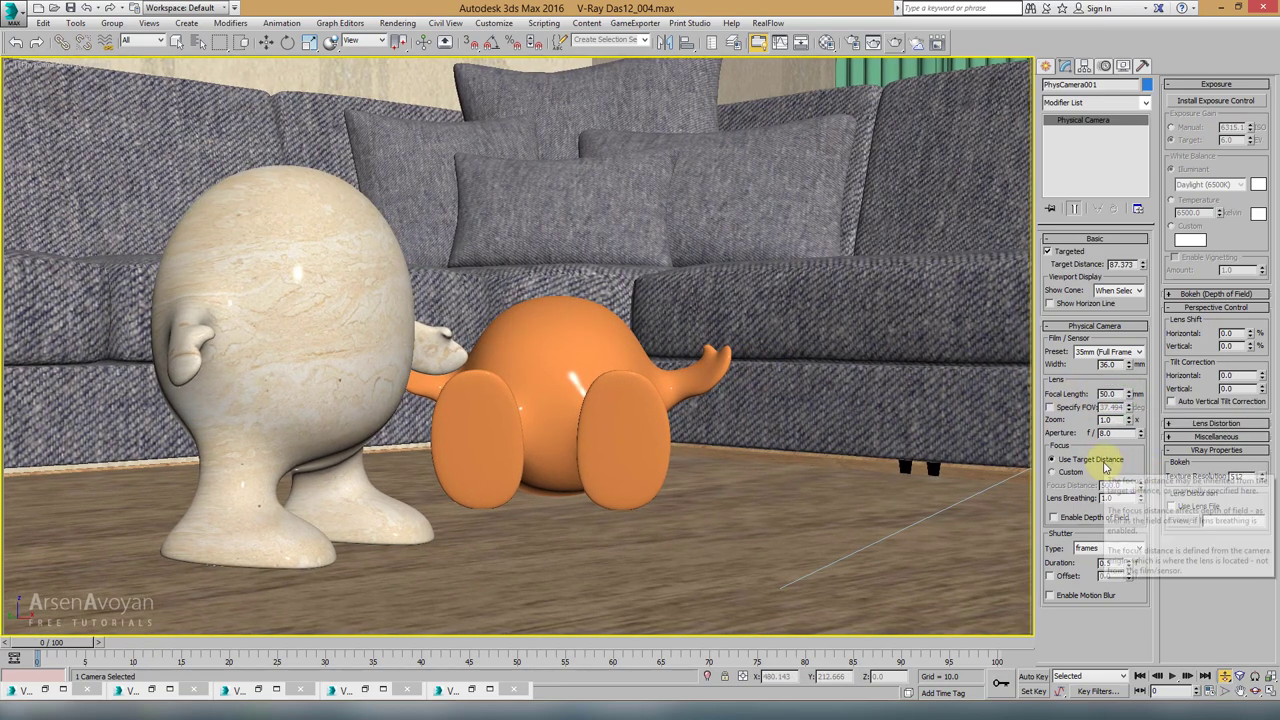
Step: Enable depth of field for the physical camera and return to the Move tool
left_click(1056, 521)
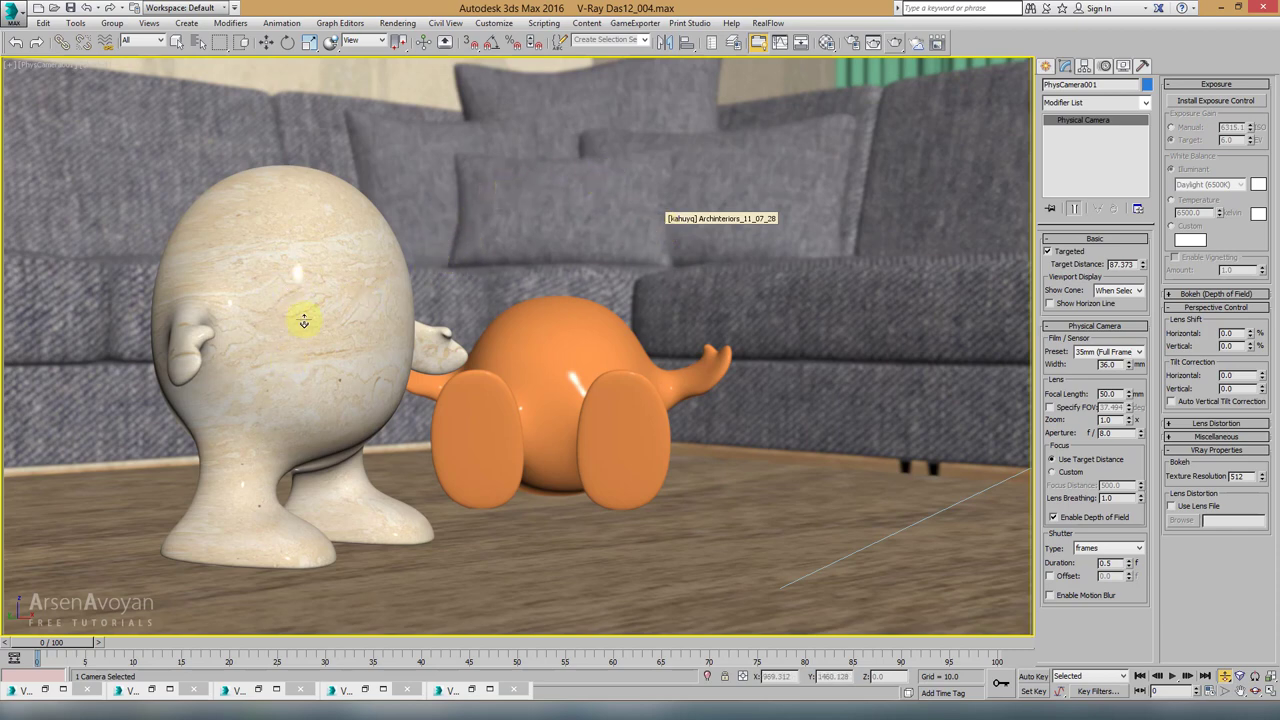
key("w")
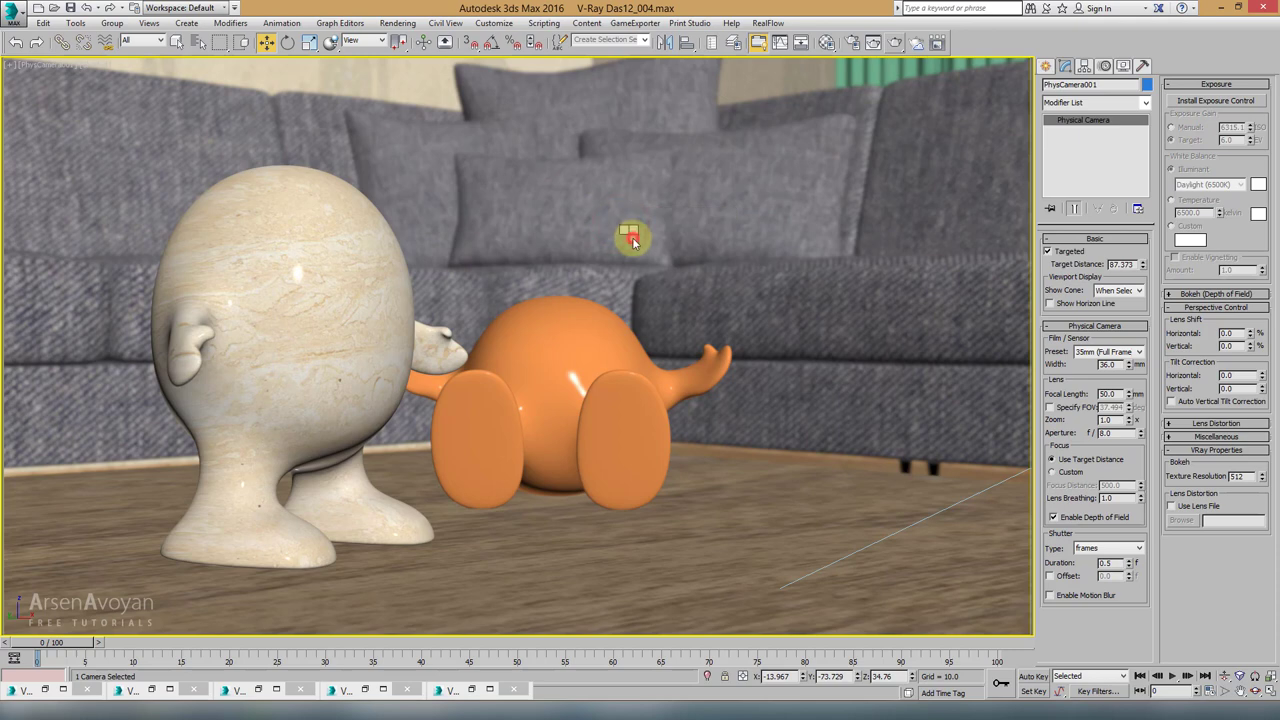
right_click(632, 245)
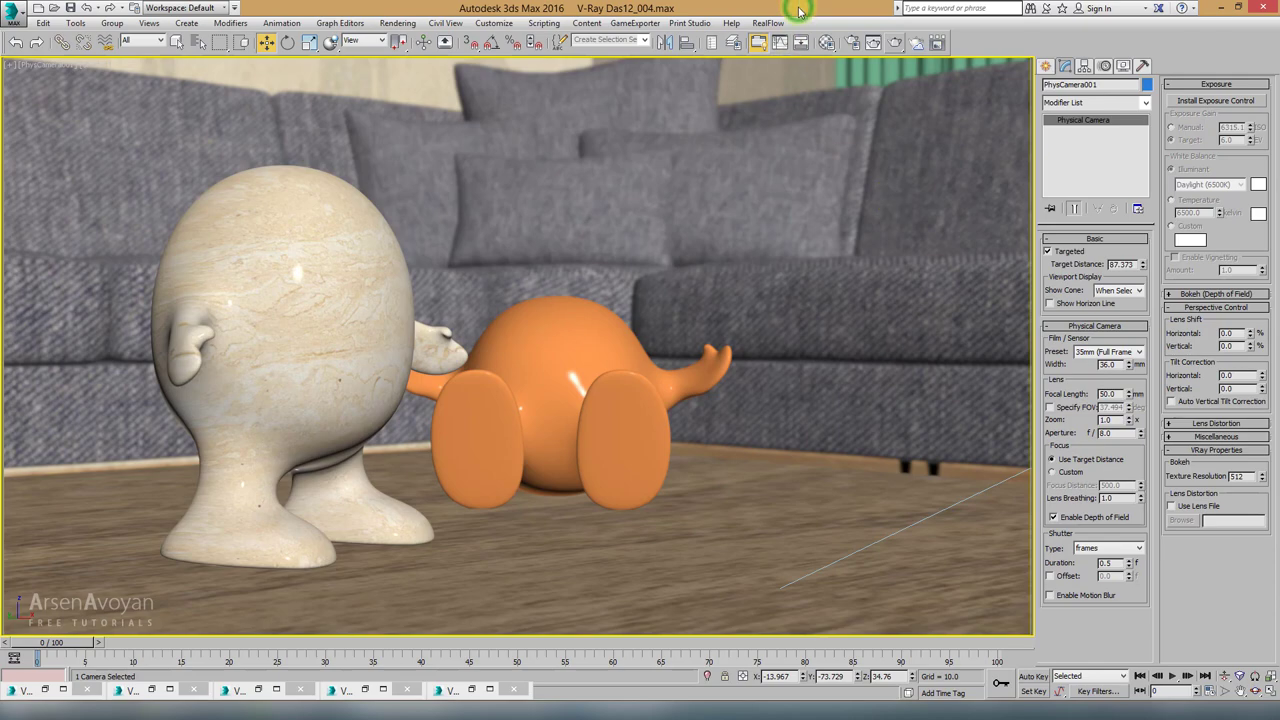
Step: Select the camera target in the Top view and shift it slightly, beside the front figure, to X 42.069, Y -9.531
key("alt+w")
scroll(423, 209, "up", 8)
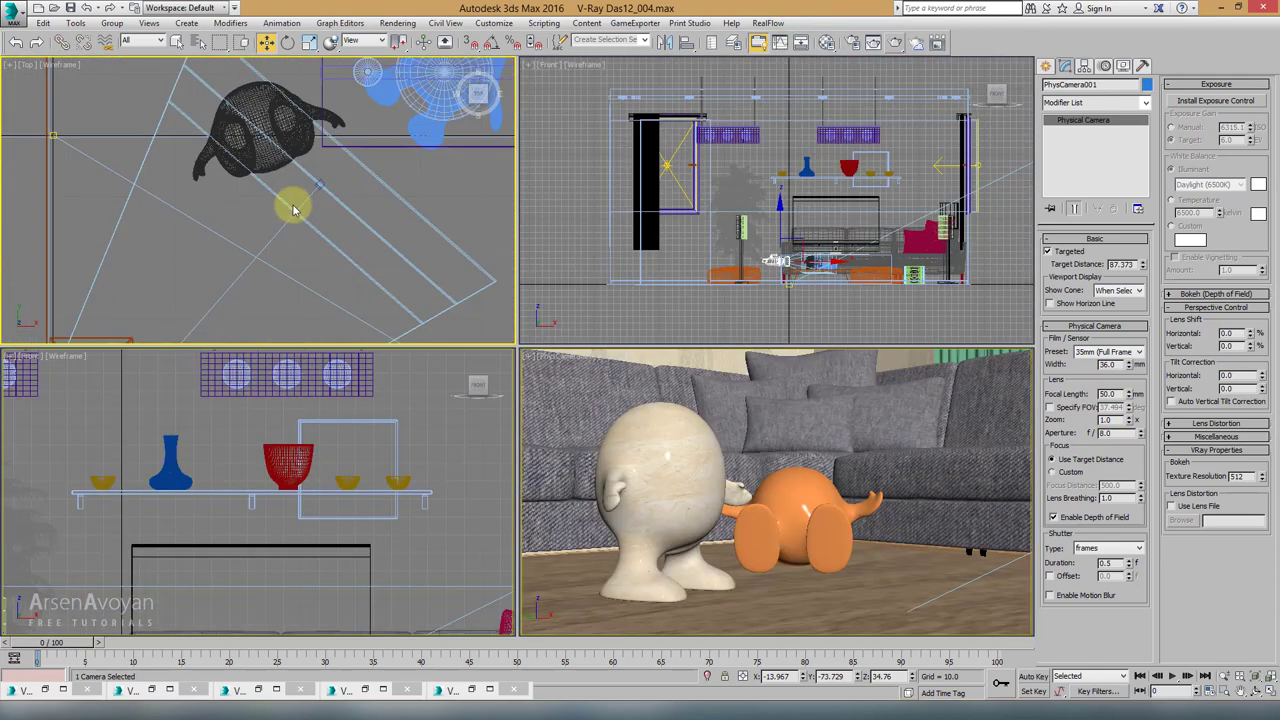
scroll(300, 185, "up", 5)
left_click(366, 240)
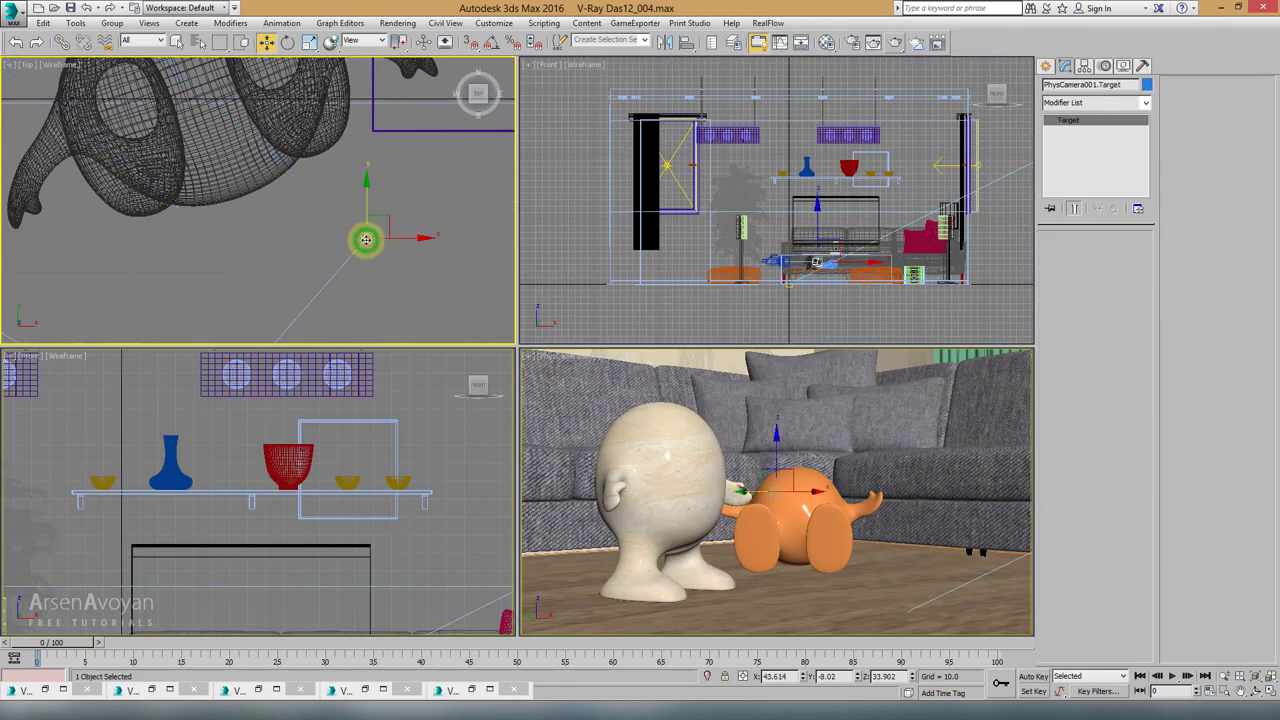
scroll(366, 240, "down", 4)
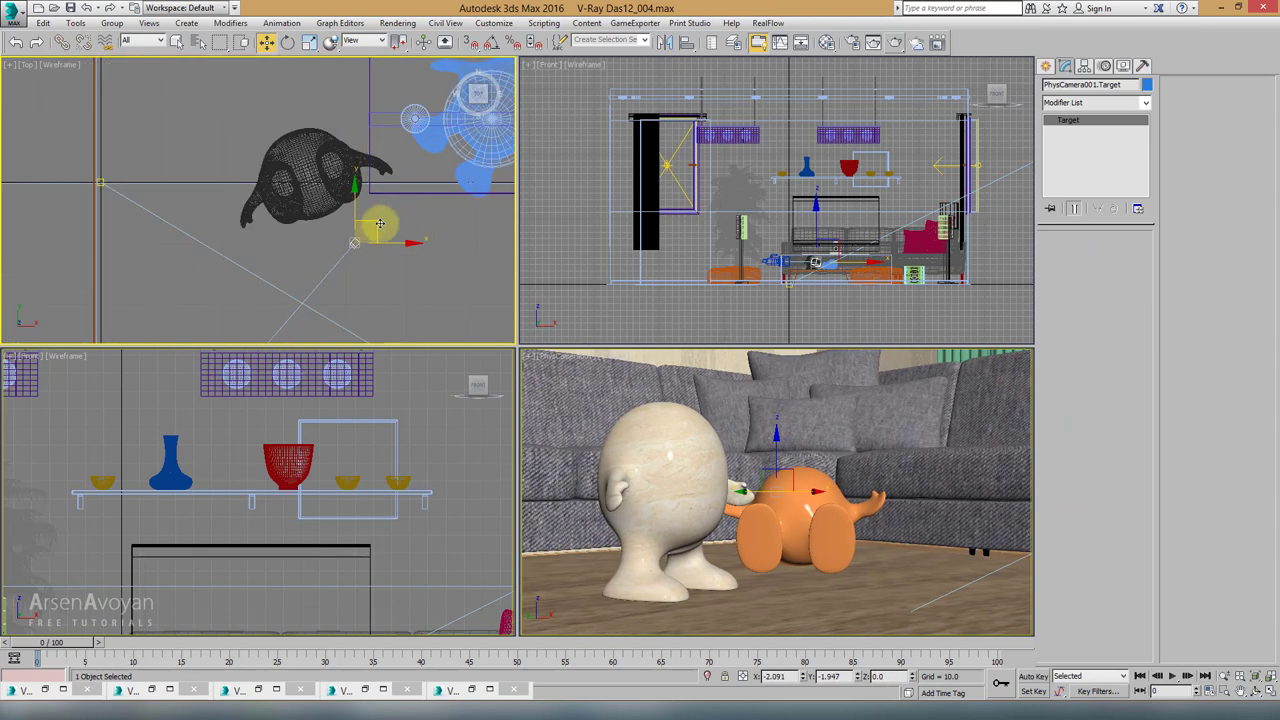
left_click_drag(392, 212, 383, 221)
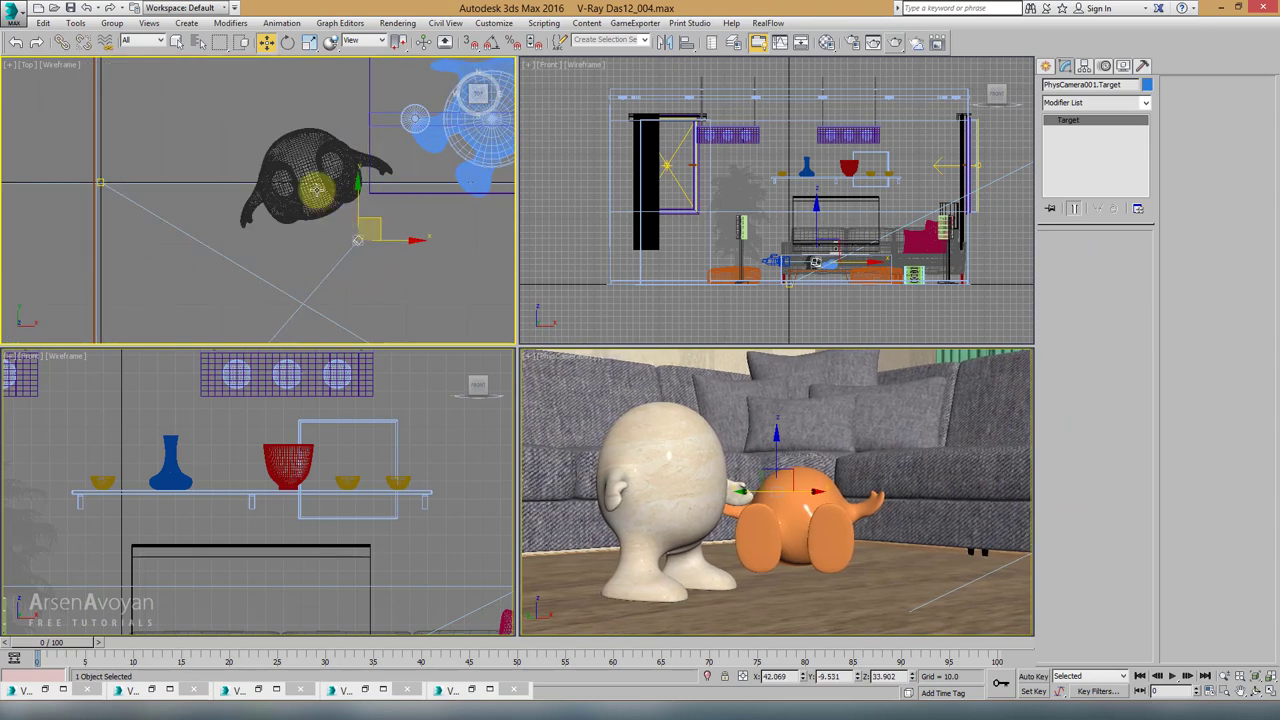
Step: Select the camera in the Top view and switch depth of field off and on to compare its focus range planes
scroll(320, 195, "down", 4)
scroll(322, 208, "up", 4)
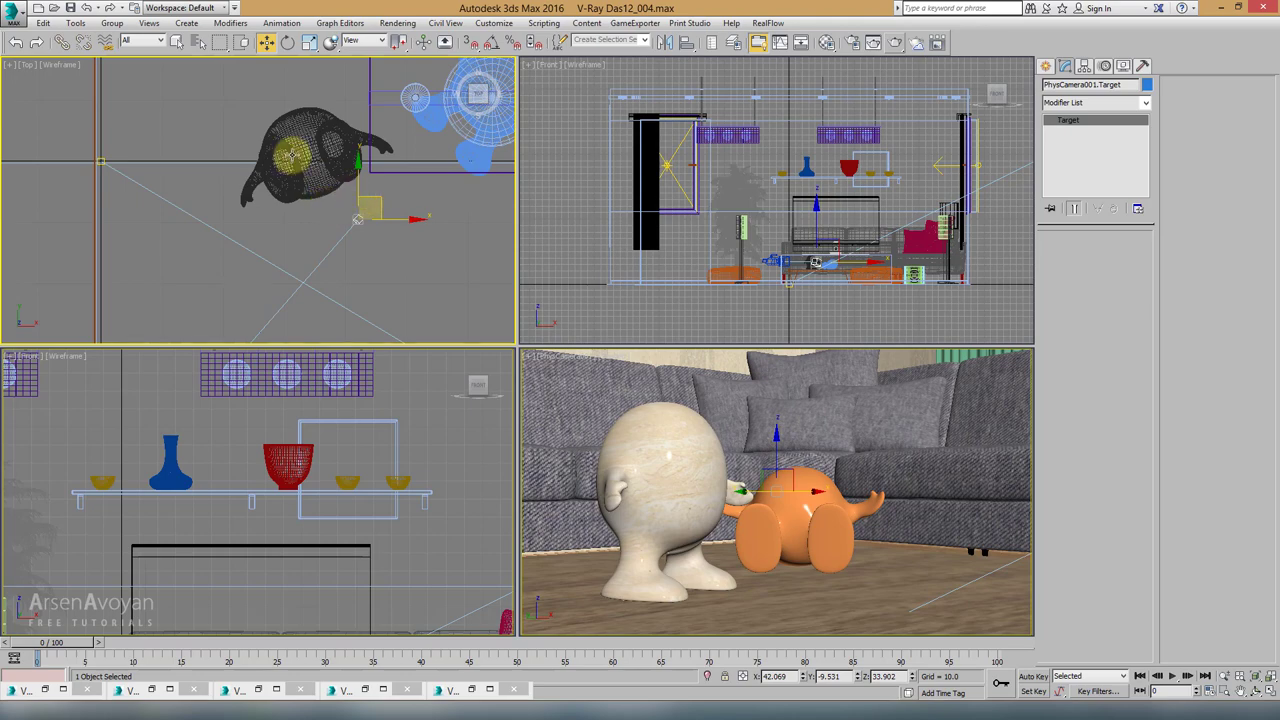
scroll(340, 192, "down", 3)
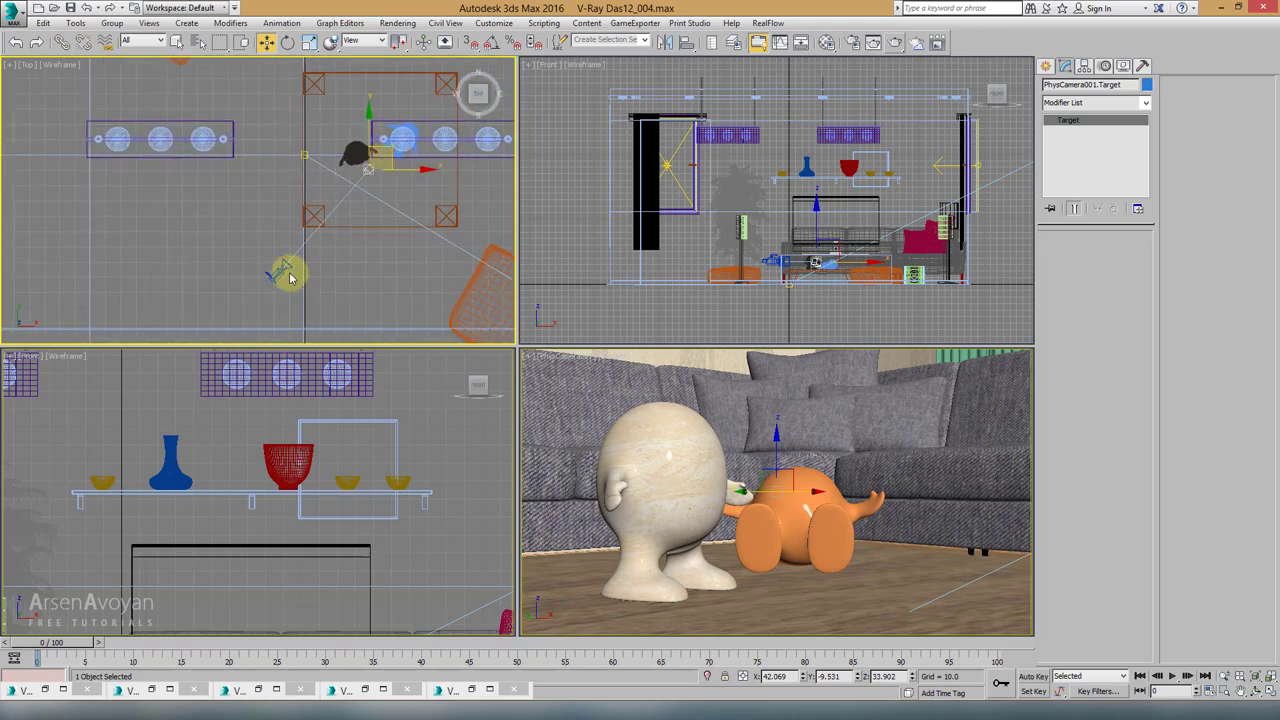
left_click(279, 269)
key("alt+w")
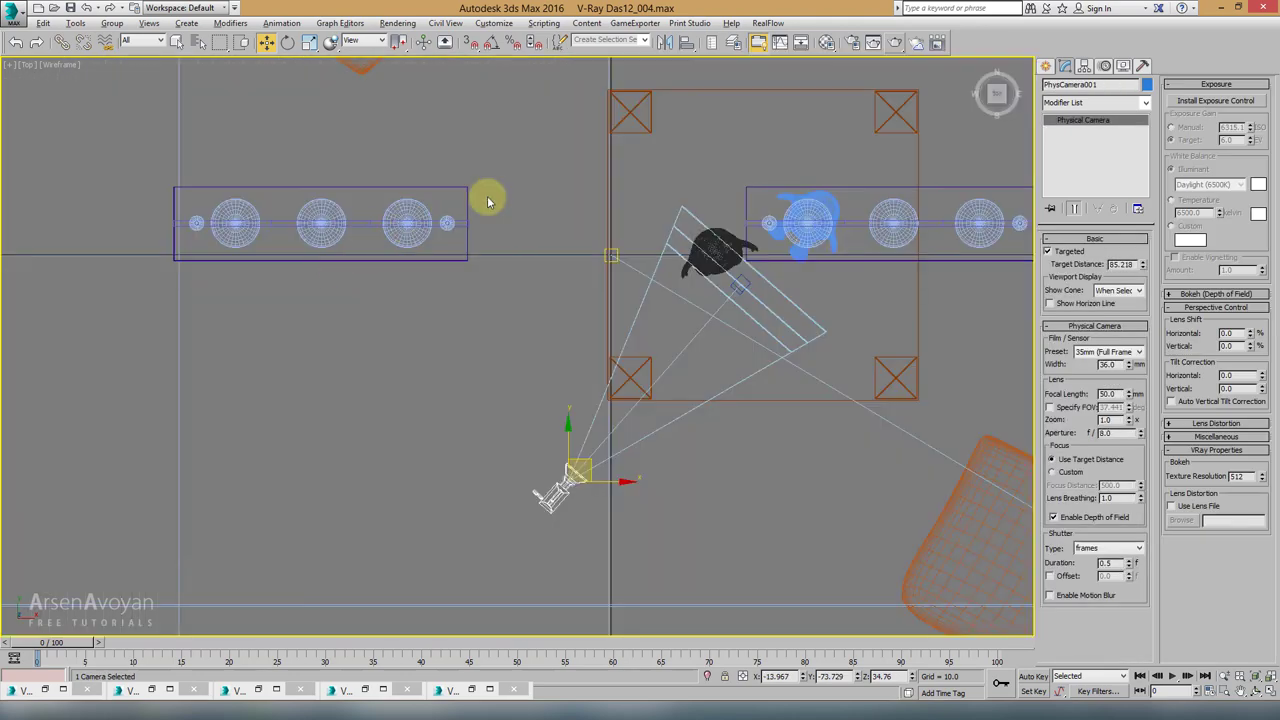
scroll(590, 265, "up", 5)
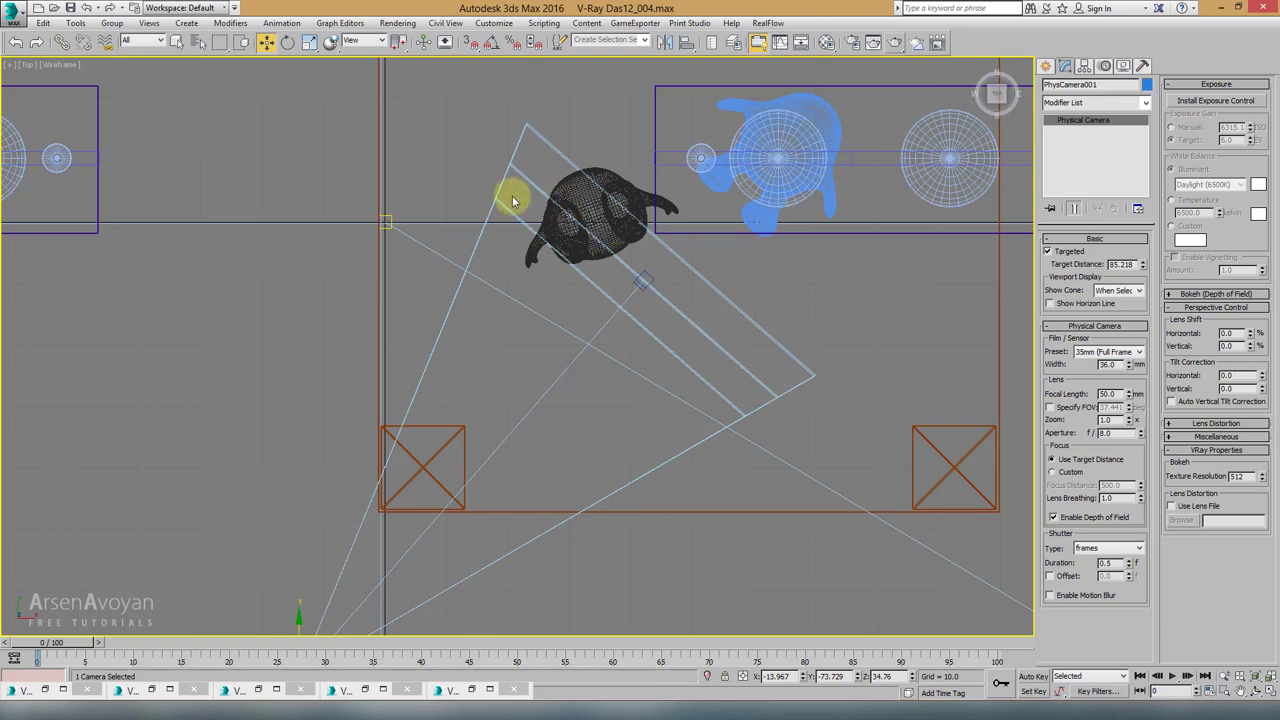
left_click(1052, 517)
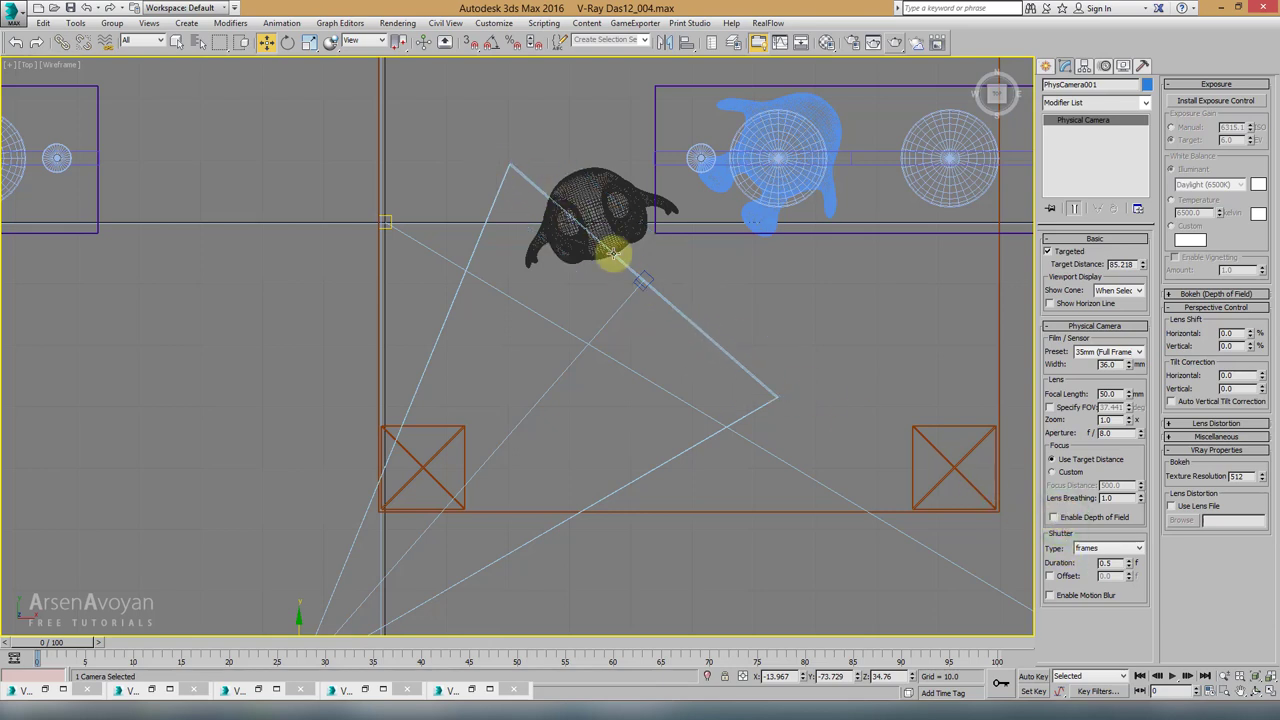
left_click(1053, 517)
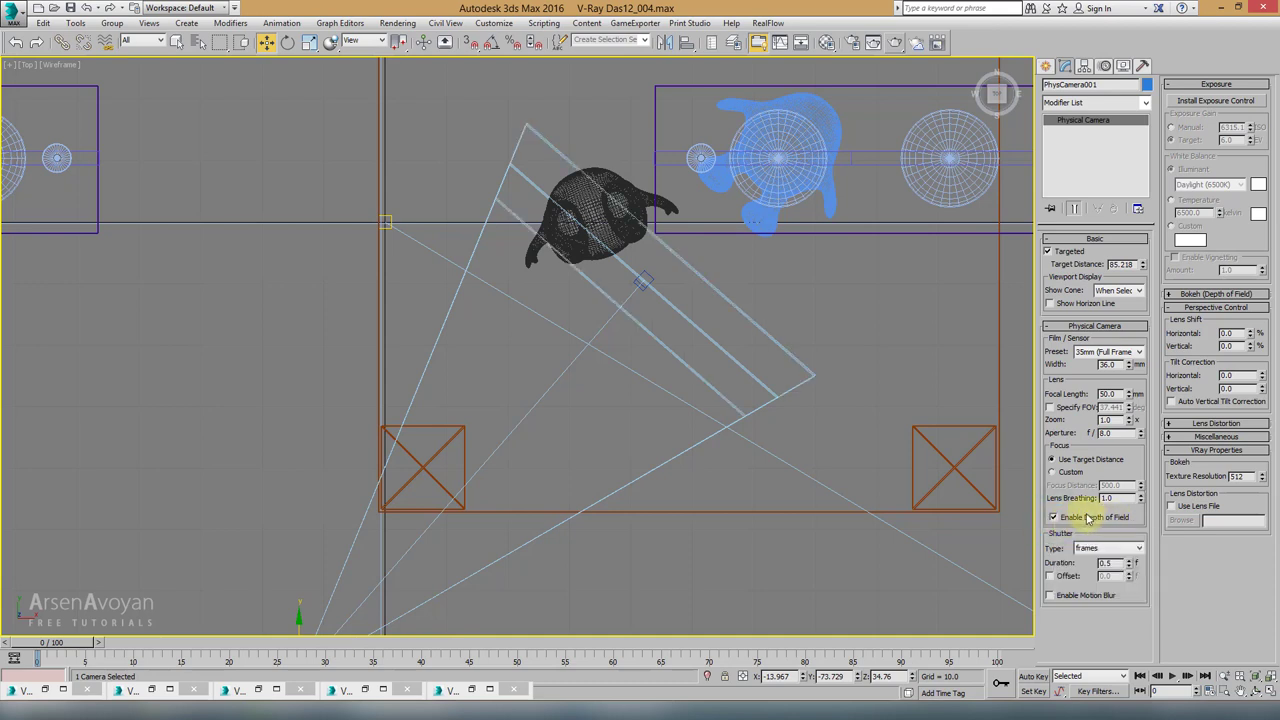
middle_click_drag(665, 302, 668, 310)
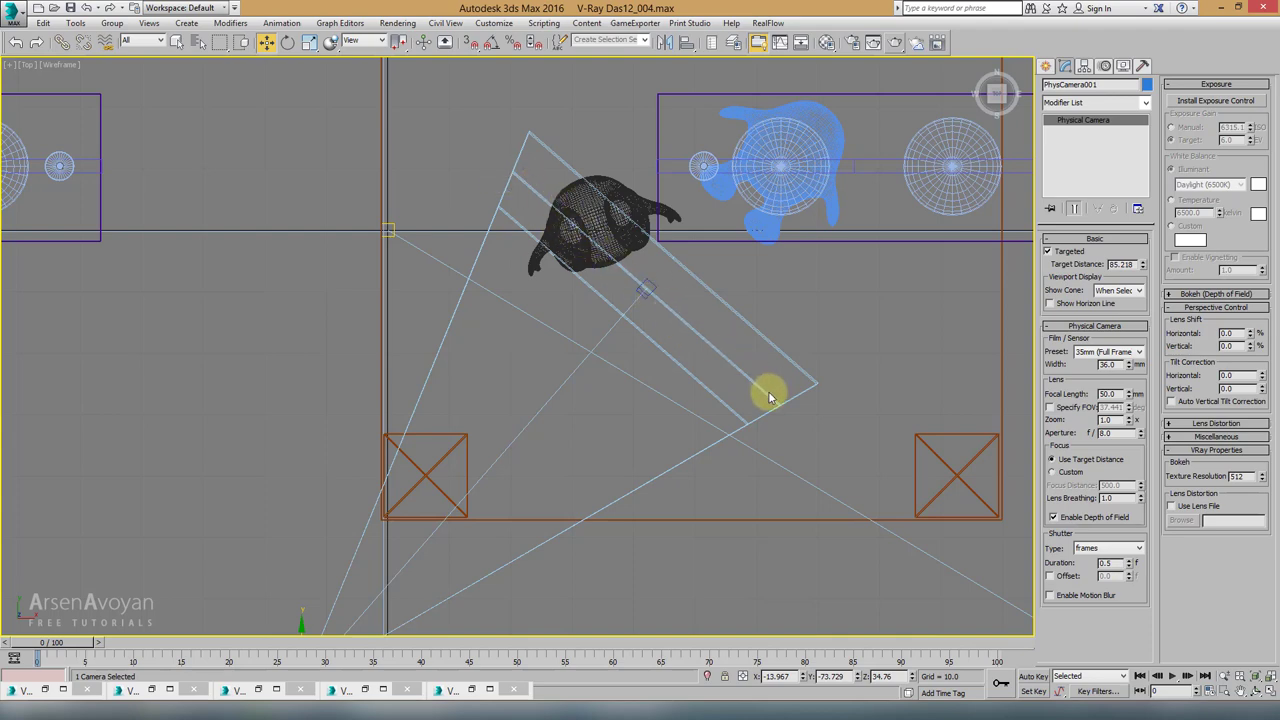
Step: Set the physical camera's aperture to f/2.8 with the camera view maximized
key("alt+w")
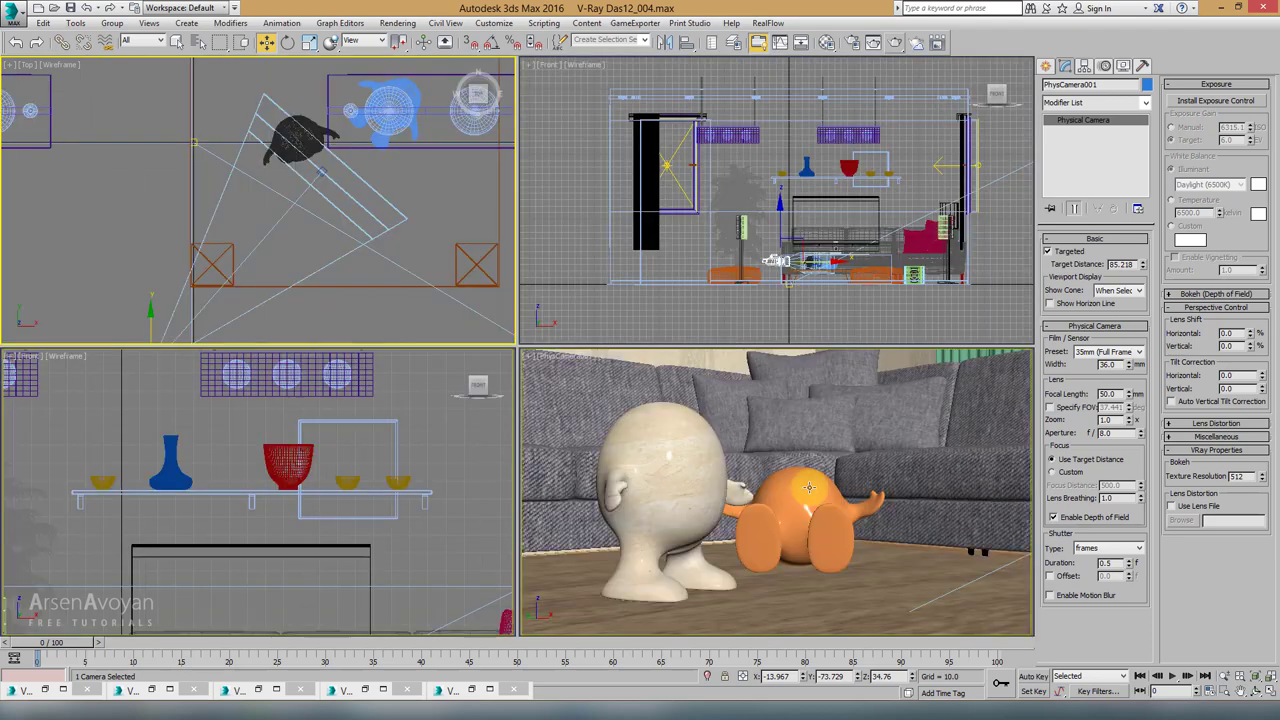
middle_click(809, 487)
key("alt+w")
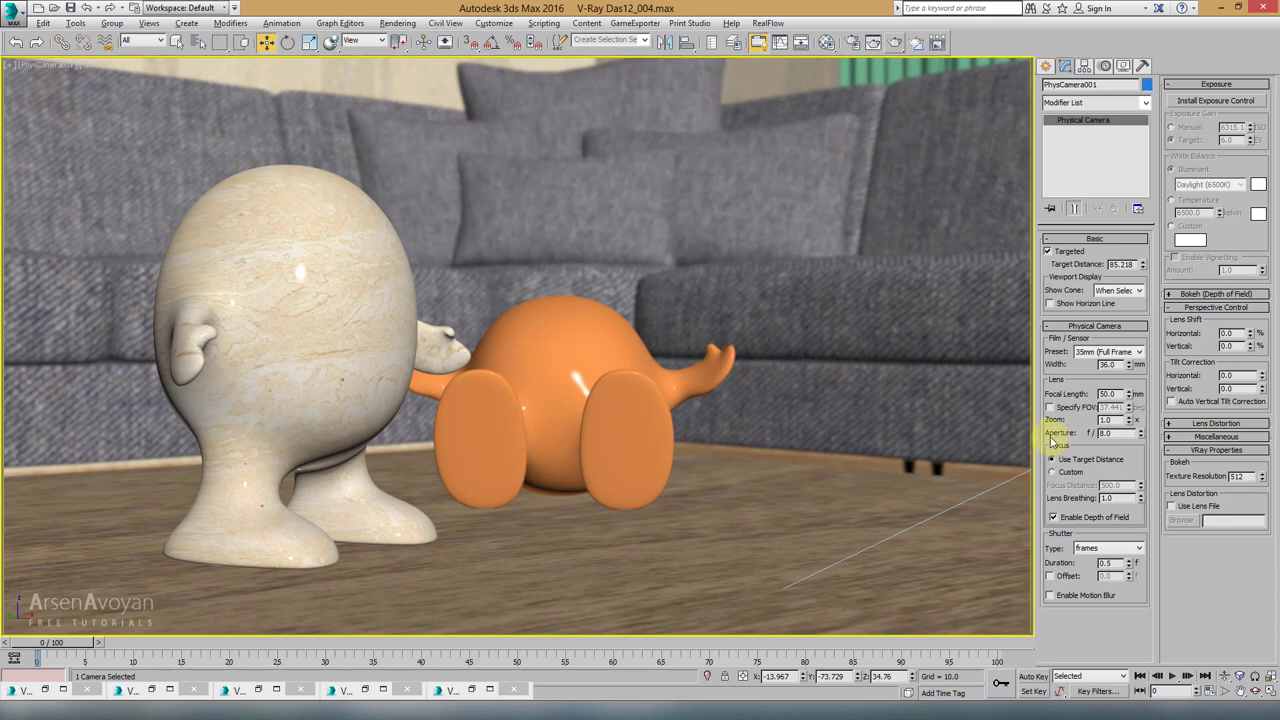
double_click(1110, 434)
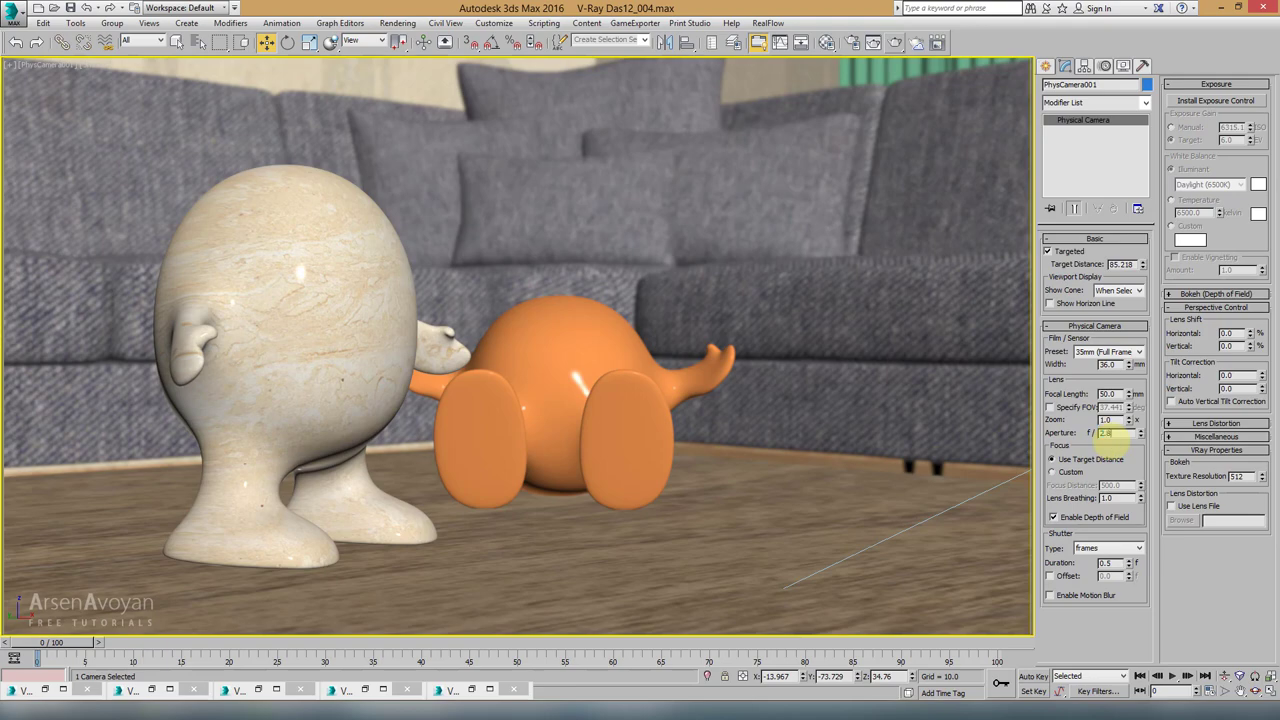
type("2.8")
key("Return")
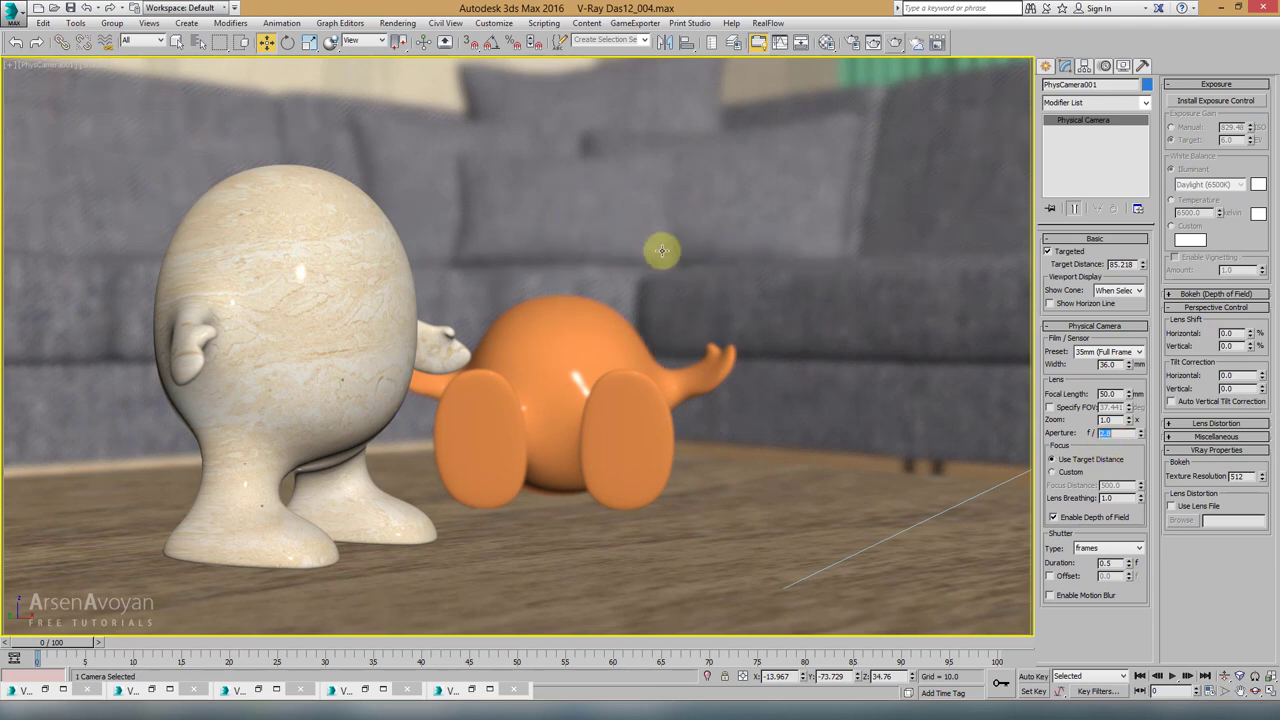
Step: Render the camera view, duplicate the V-Ray frame buffer image for comparison, and close the original frame buffer
left_click(895, 45)
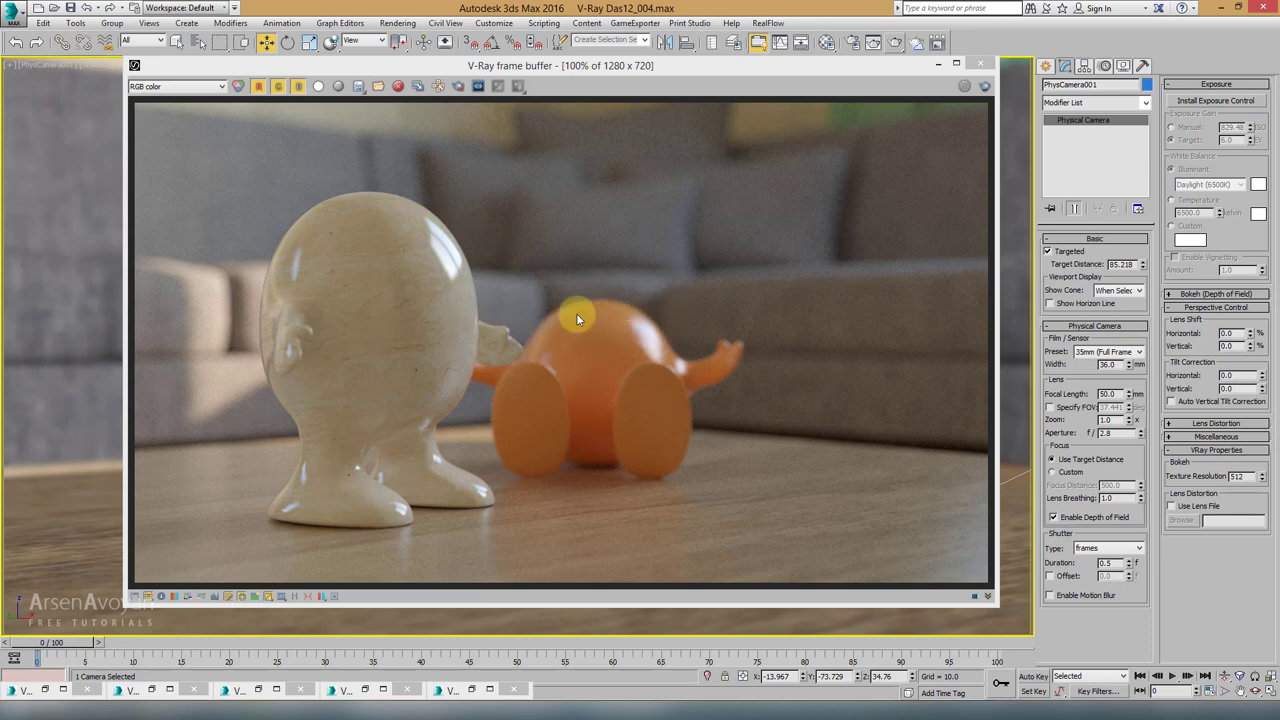
left_click(422, 88)
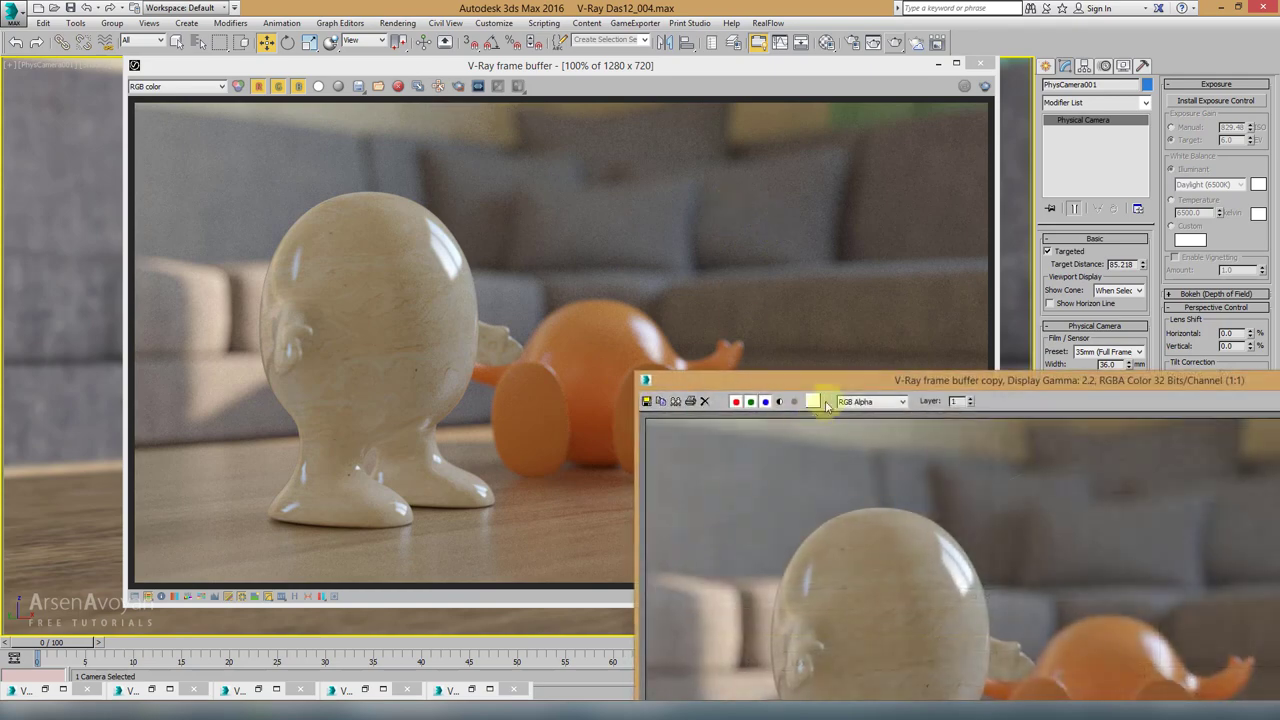
left_click_drag(833, 388, 216, 683)
left_click(979, 63)
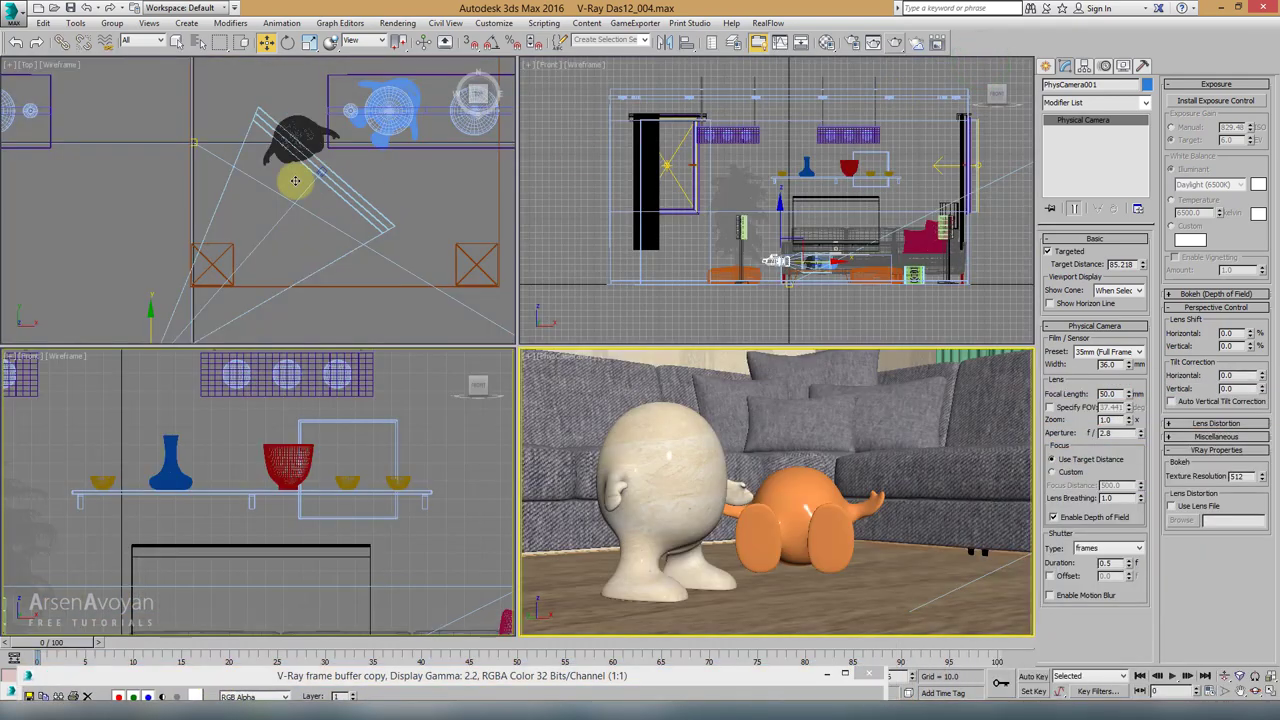
Step: Try moving the camera target farther back toward the orange figure in the Top view
left_click(353, 188)
middle_click_drag(353, 188, 344, 207, "alt")
mouse_move(344, 207)
left_mouse_down()
mouse_move(423, 130)
mouse_move(337, 194)
mouse_move(349, 180)
mouse_move(360, 195)
mouse_move(349, 194)
mouse_move(362, 178)
mouse_move(348, 190)
left_mouse_up()
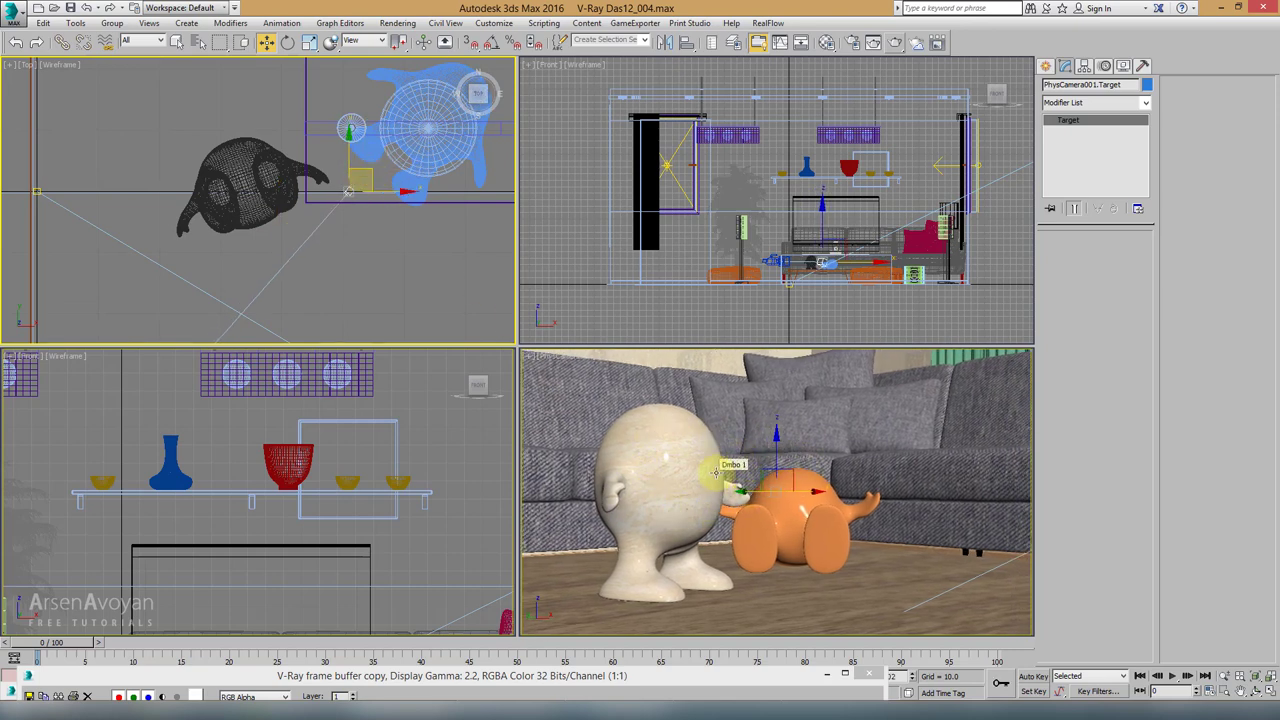
left_click_drag(716, 470, 716, 471)
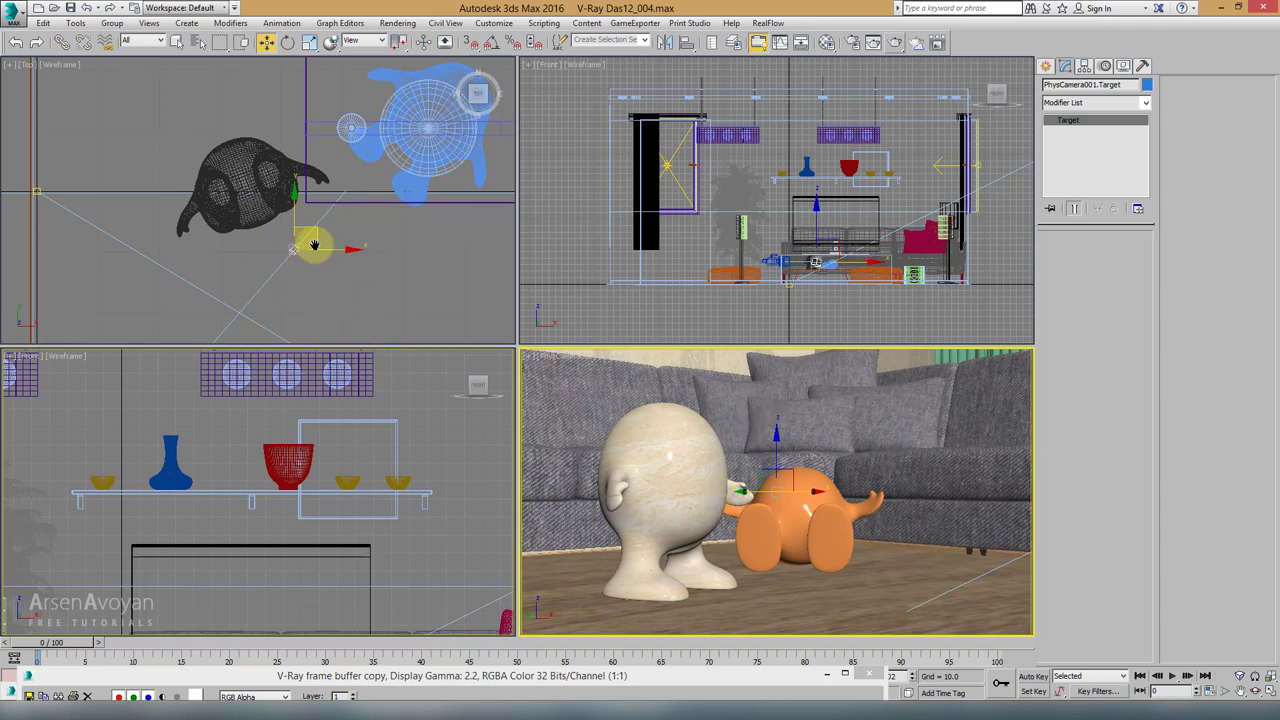
Step: Select the physical camera in the Top view and set its target distance to about 115.4, focusing on the orange figure
scroll(262, 258, "up", 5)
mouse_move(262, 260)
left_mouse_down()
mouse_move(263, 234)
mouse_move(262, 262)
left_mouse_up()
left_click(258, 262)
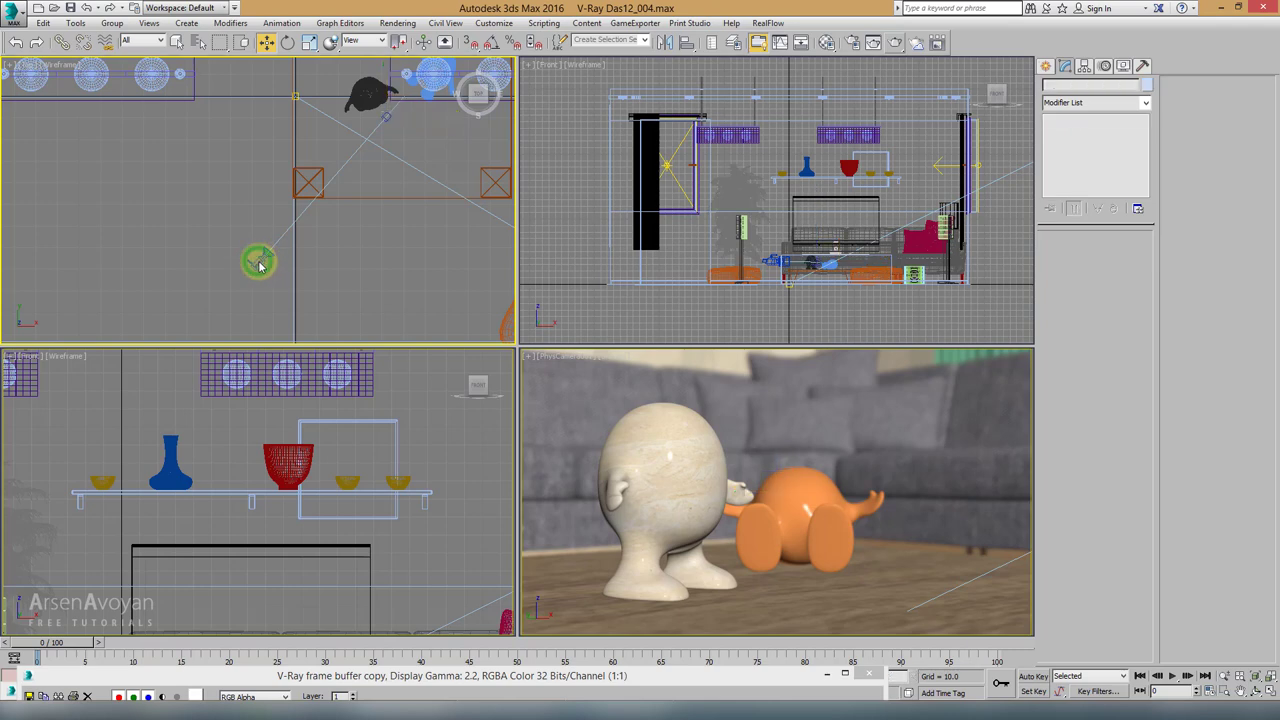
left_click(262, 256)
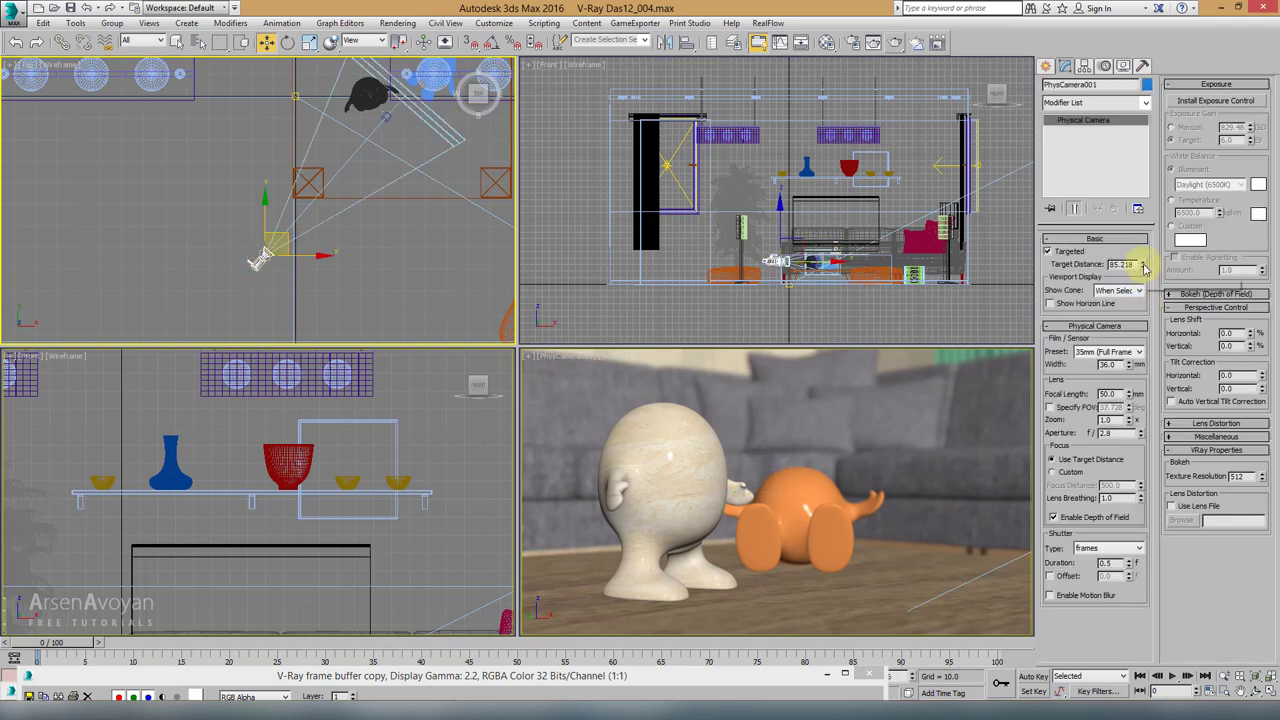
mouse_move(1145, 267)
left_mouse_down()
mouse_move(1143, 229)
mouse_move(1143, 267)
mouse_move(1143, 240)
mouse_move(1123, 257)
left_mouse_up()
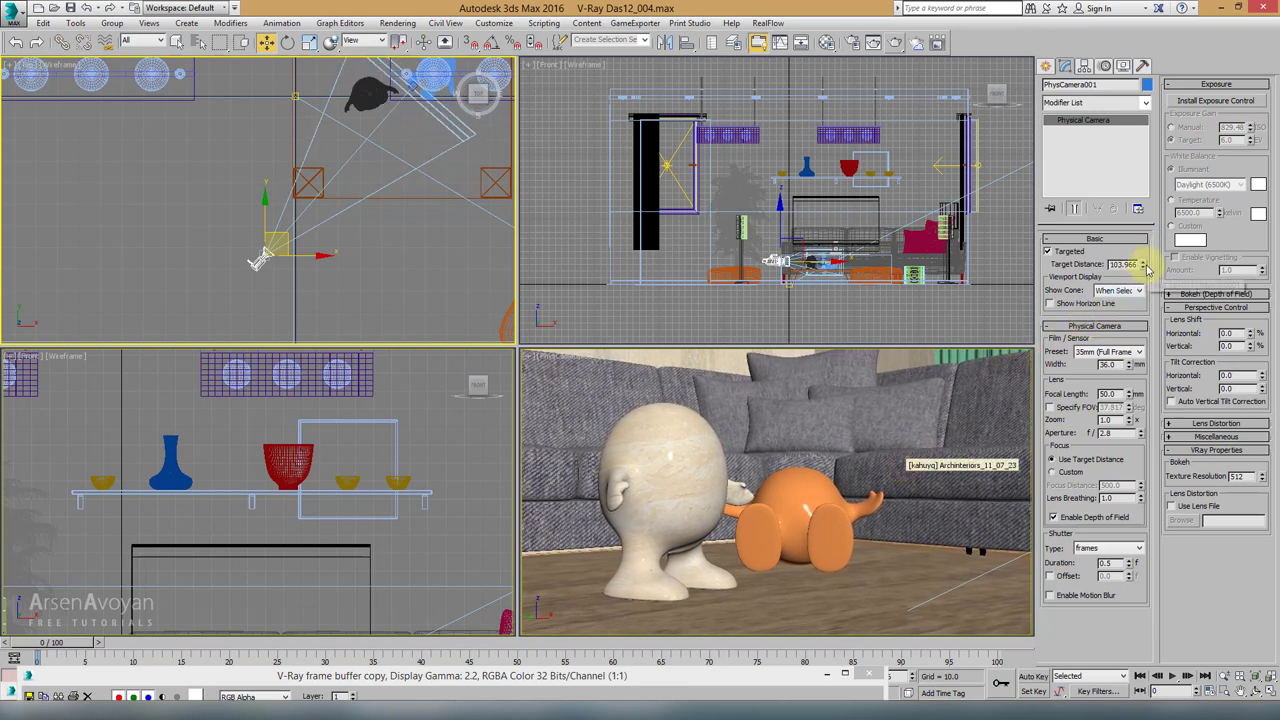
mouse_move(1145, 267)
left_mouse_down()
mouse_move(1143, 237)
mouse_move(1137, 252)
left_mouse_up()
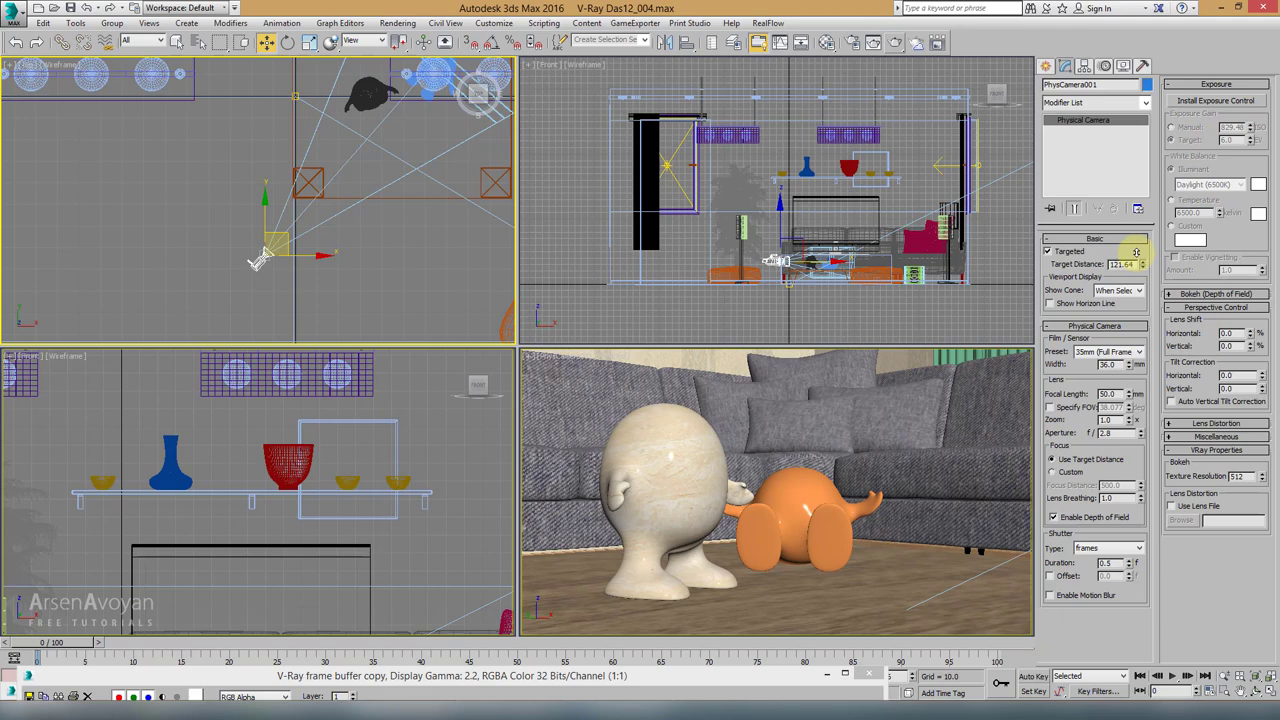
left_click_drag(1137, 252, 1137, 256)
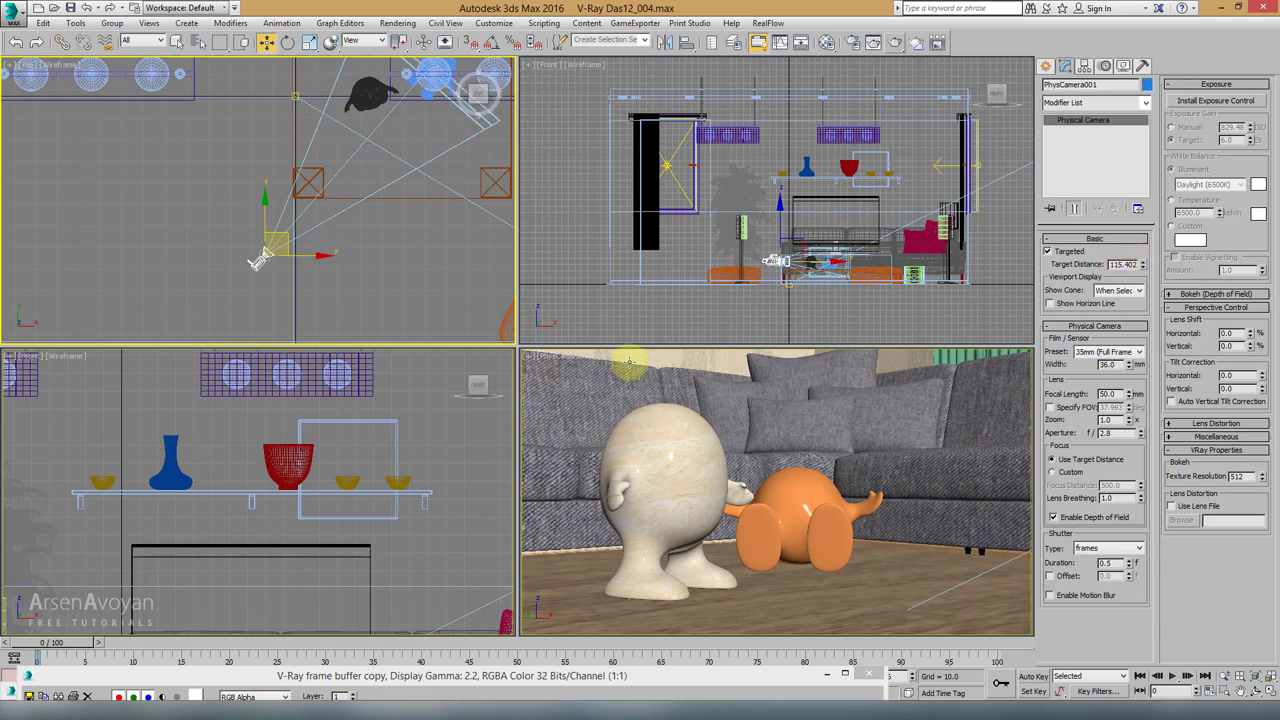
Step: Maximize the camera view and set the physical camera's aperture to f/1.4
right_click(667, 479)
key("alt+w")
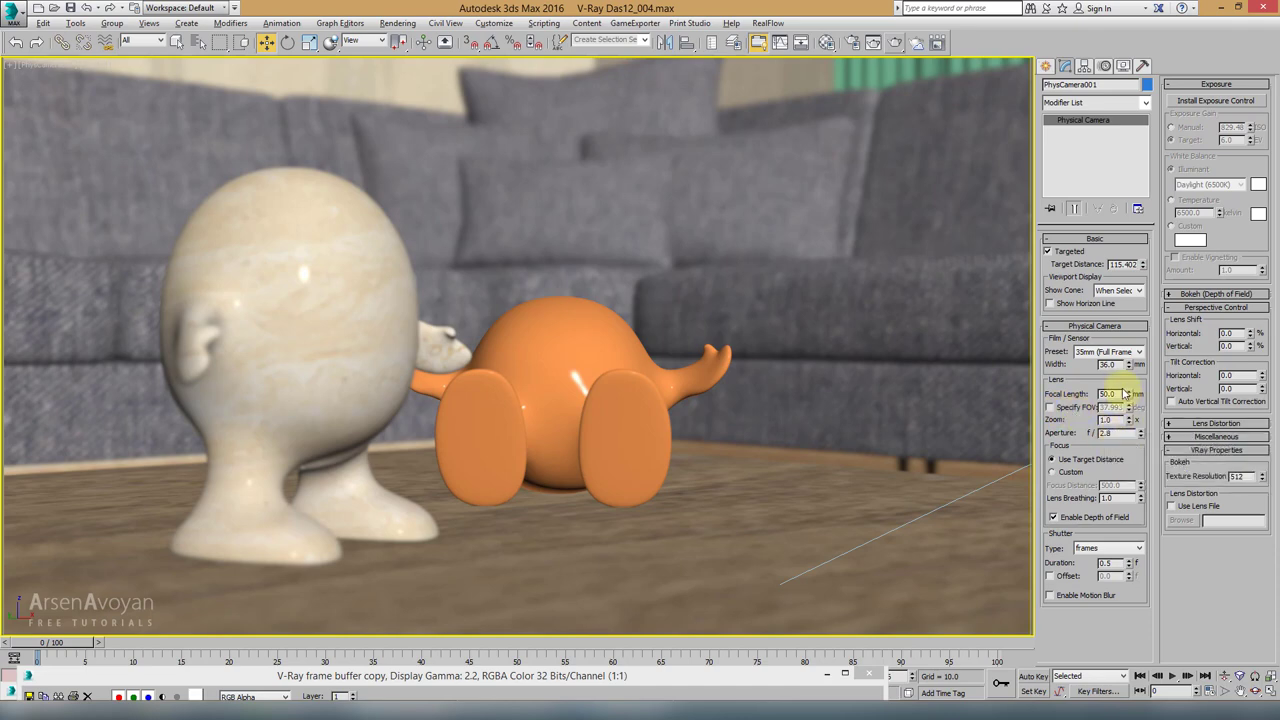
left_click_drag(1111, 432, 1089, 440)
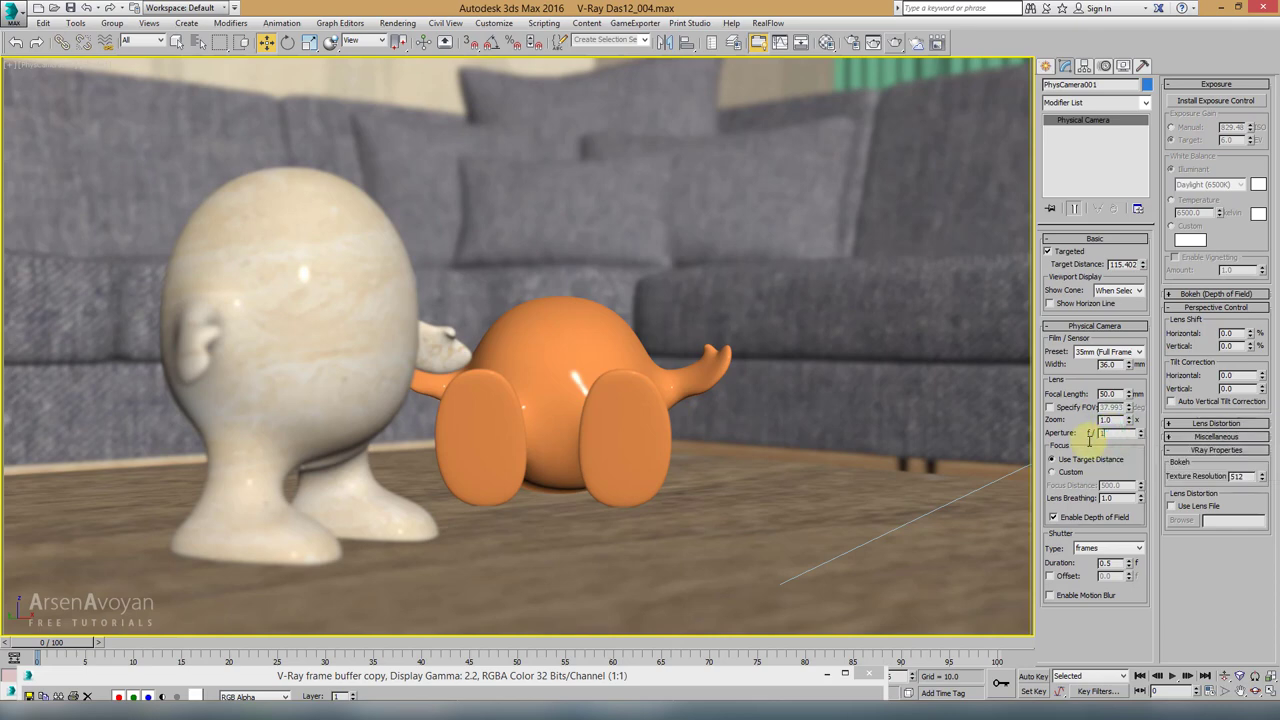
type("16")
key("Return")
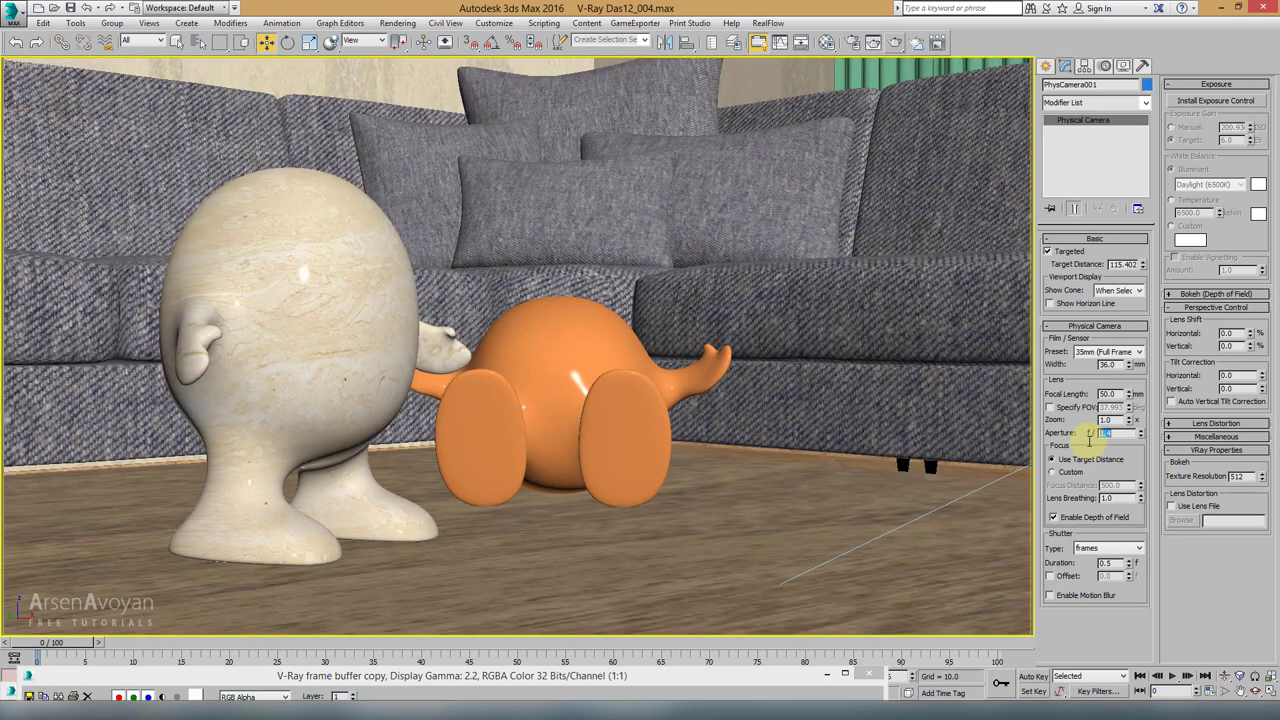
type("2")
key("Return")
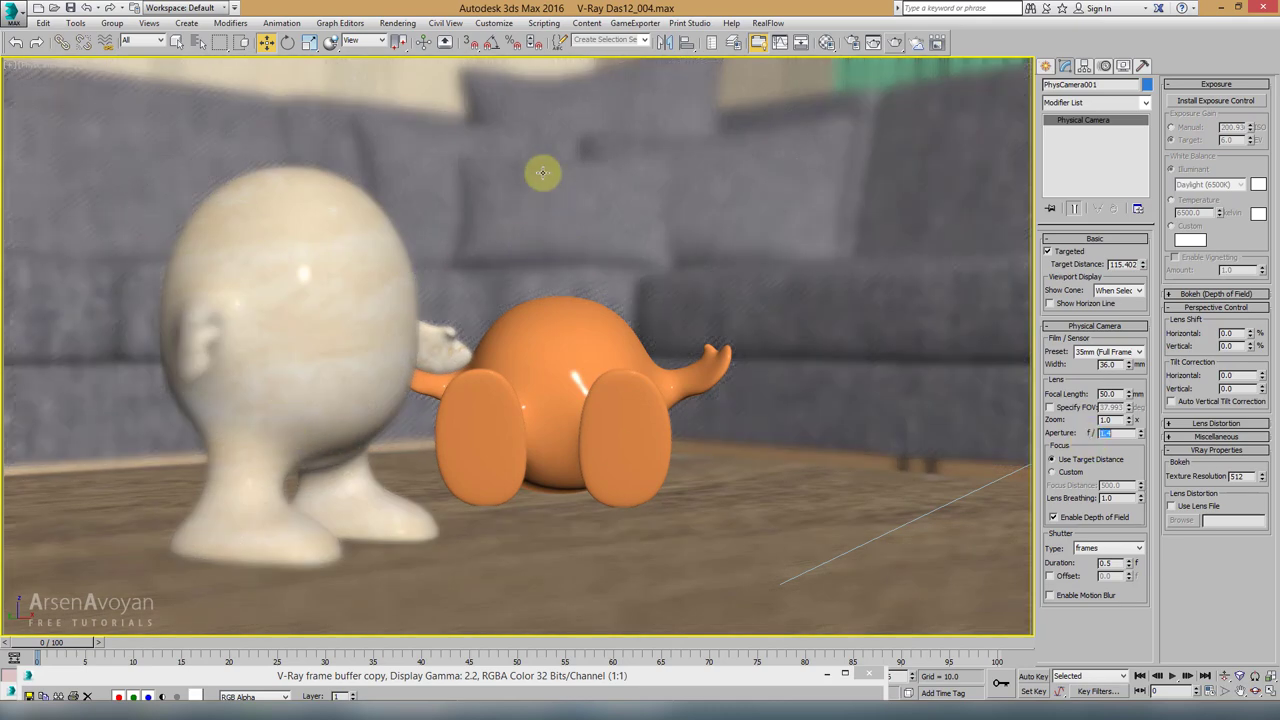
Step: Render the camera view, compare it with the earlier frame buffer copy, and minimize that copy
left_click(897, 44)
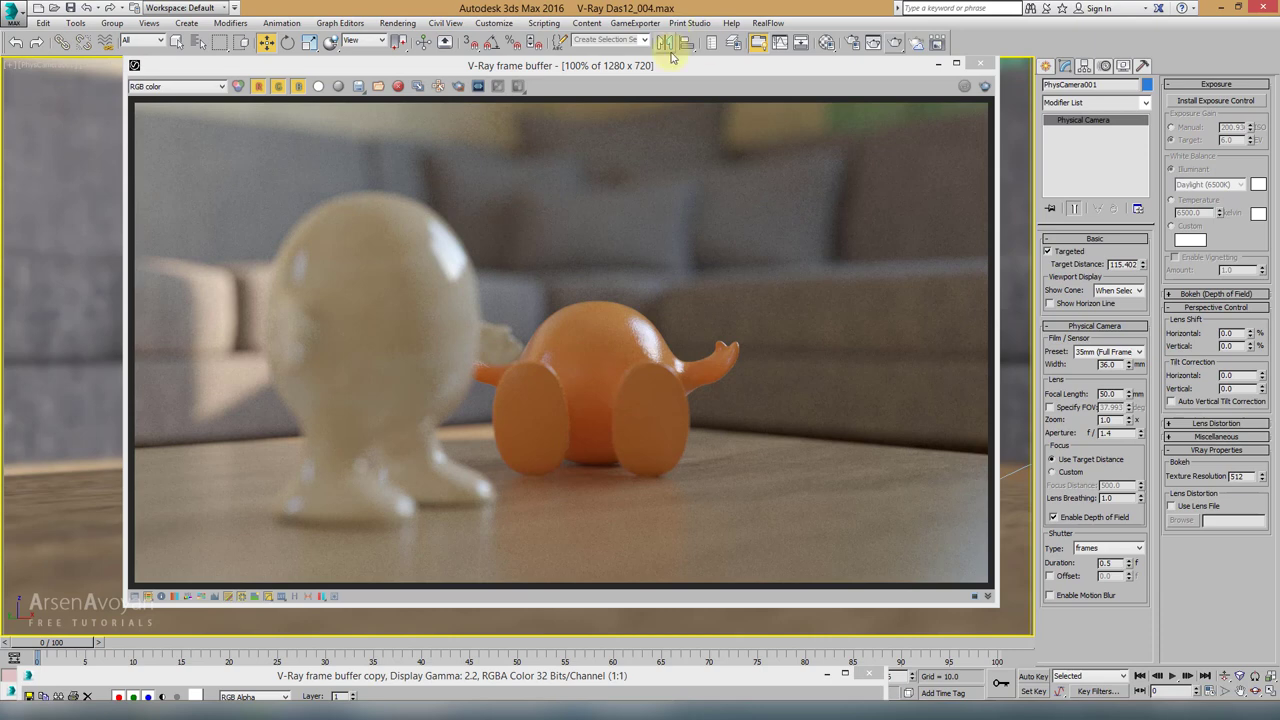
left_click_drag(675, 72, 656, 78)
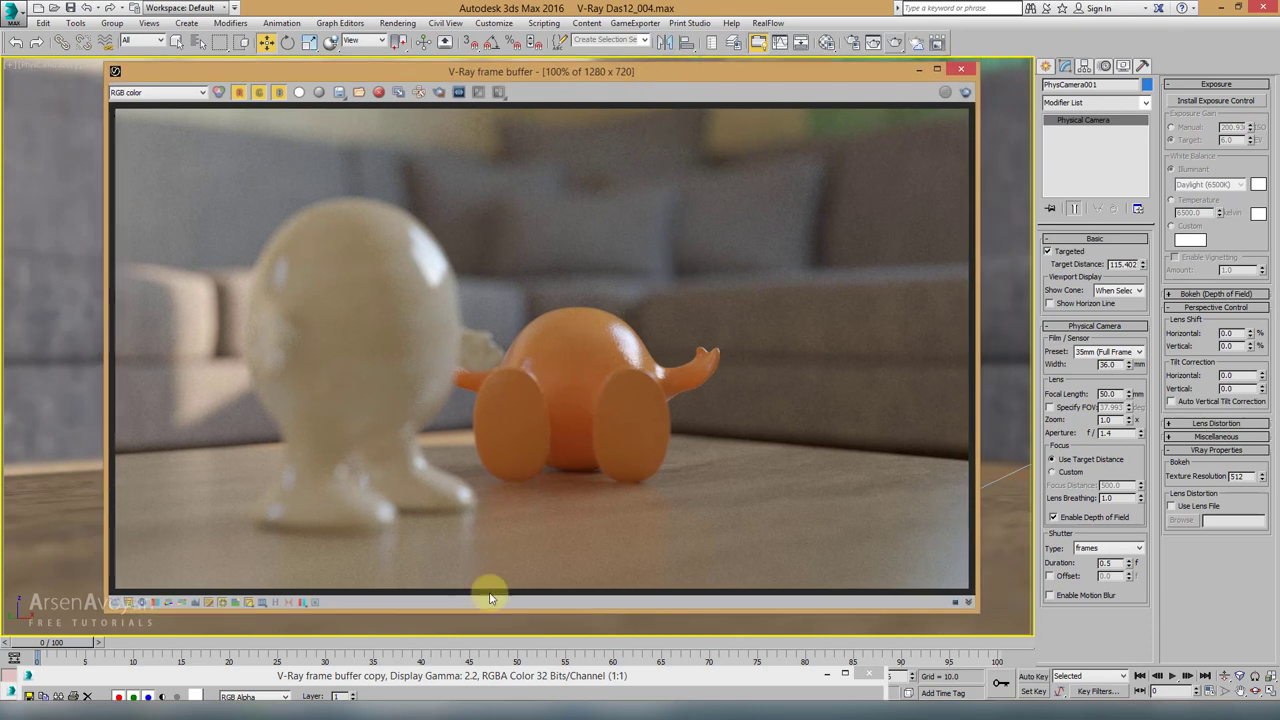
double_click(495, 676)
left_click_drag(617, 132, 614, 87)
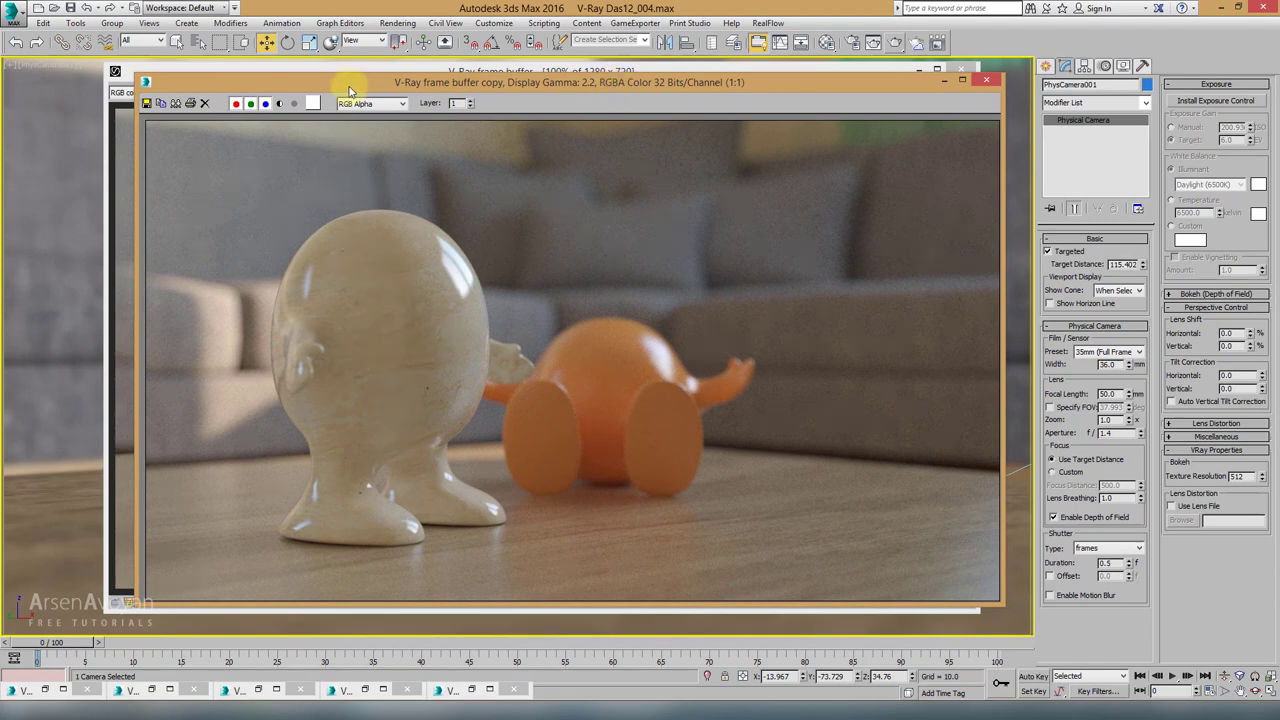
left_click_drag(350, 90, 416, 414)
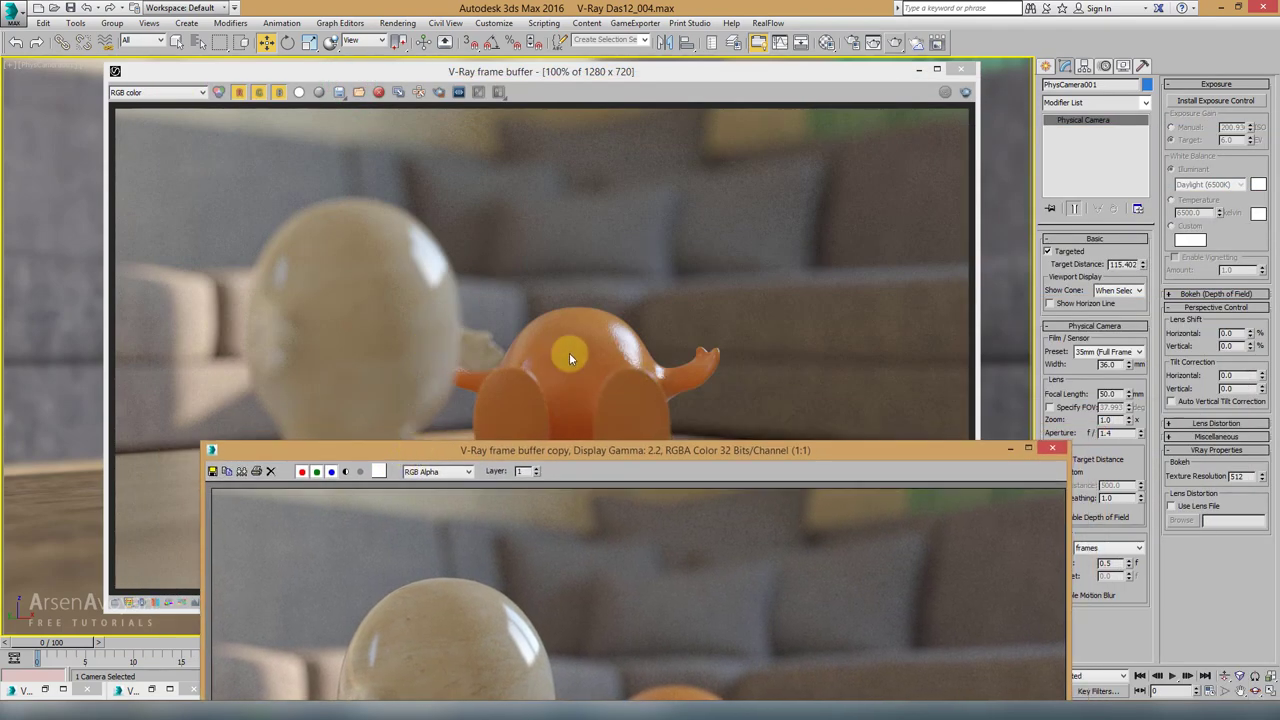
left_click_drag(588, 457, 509, 249)
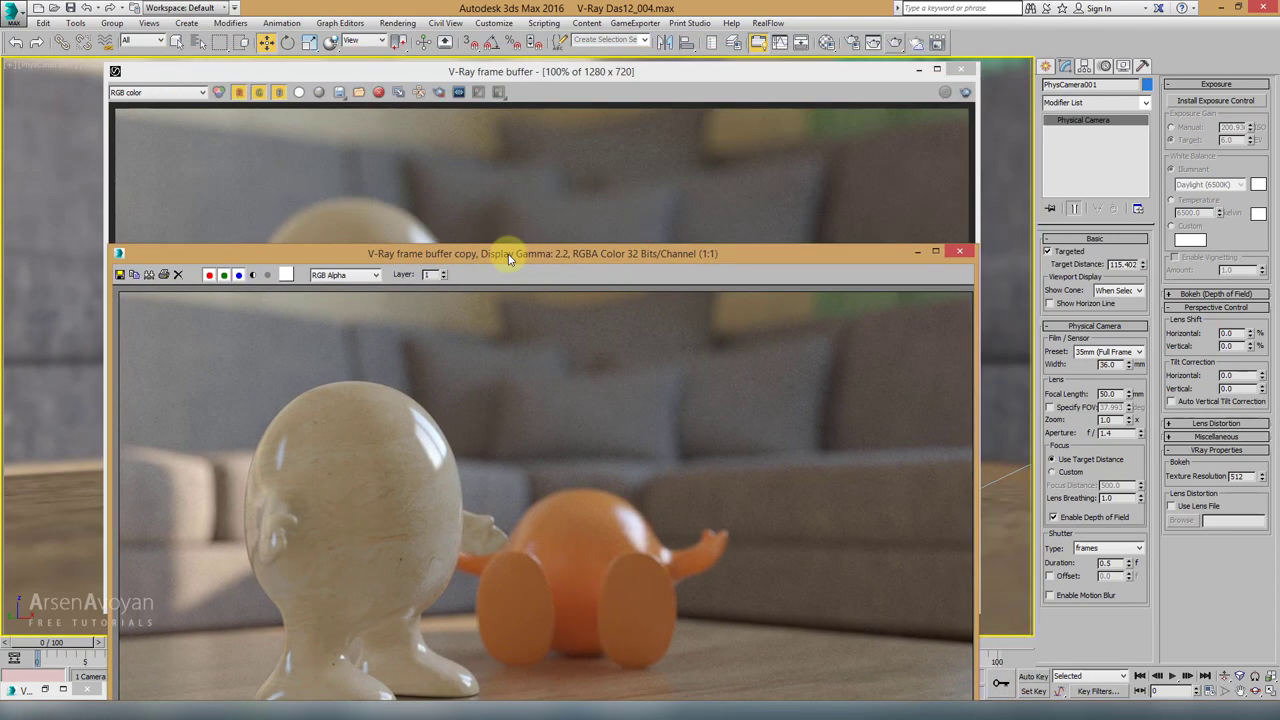
left_click(916, 254)
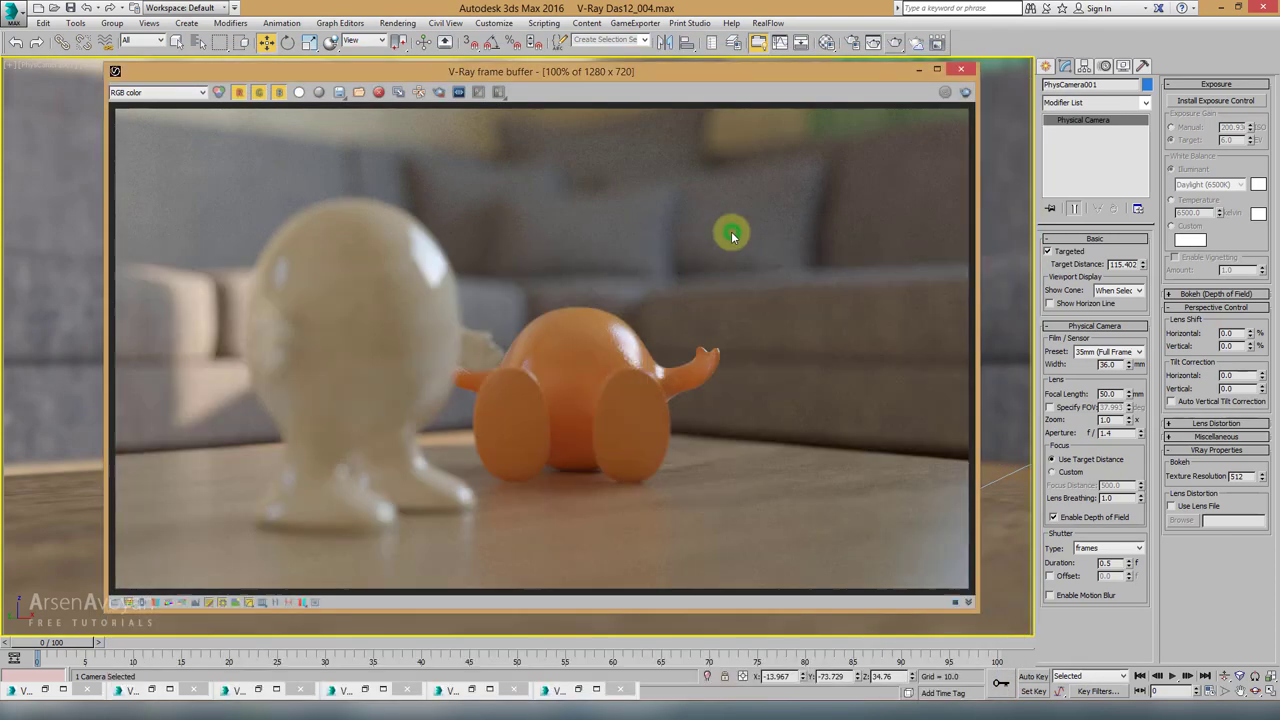
Step: Duplicate the new render for comparison, minimize the duplicate, and close the original V-Ray frame buffer
left_click(400, 93)
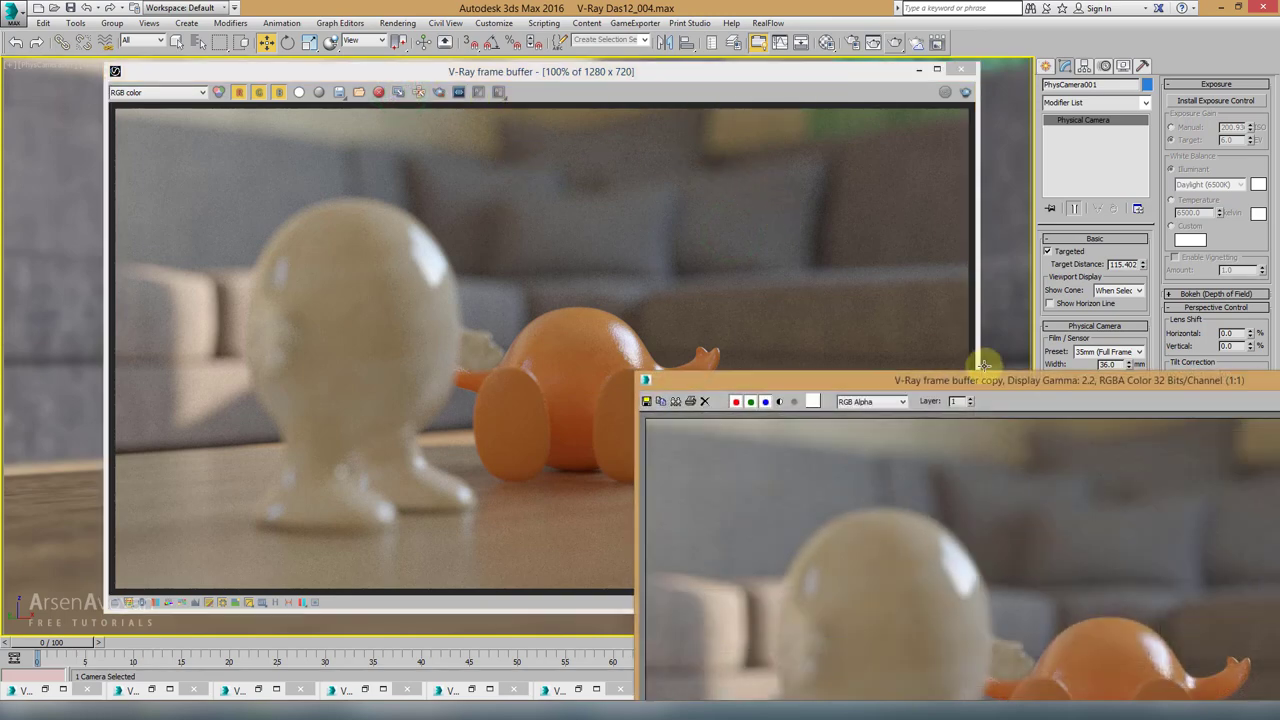
left_click_drag(998, 385, 406, 166)
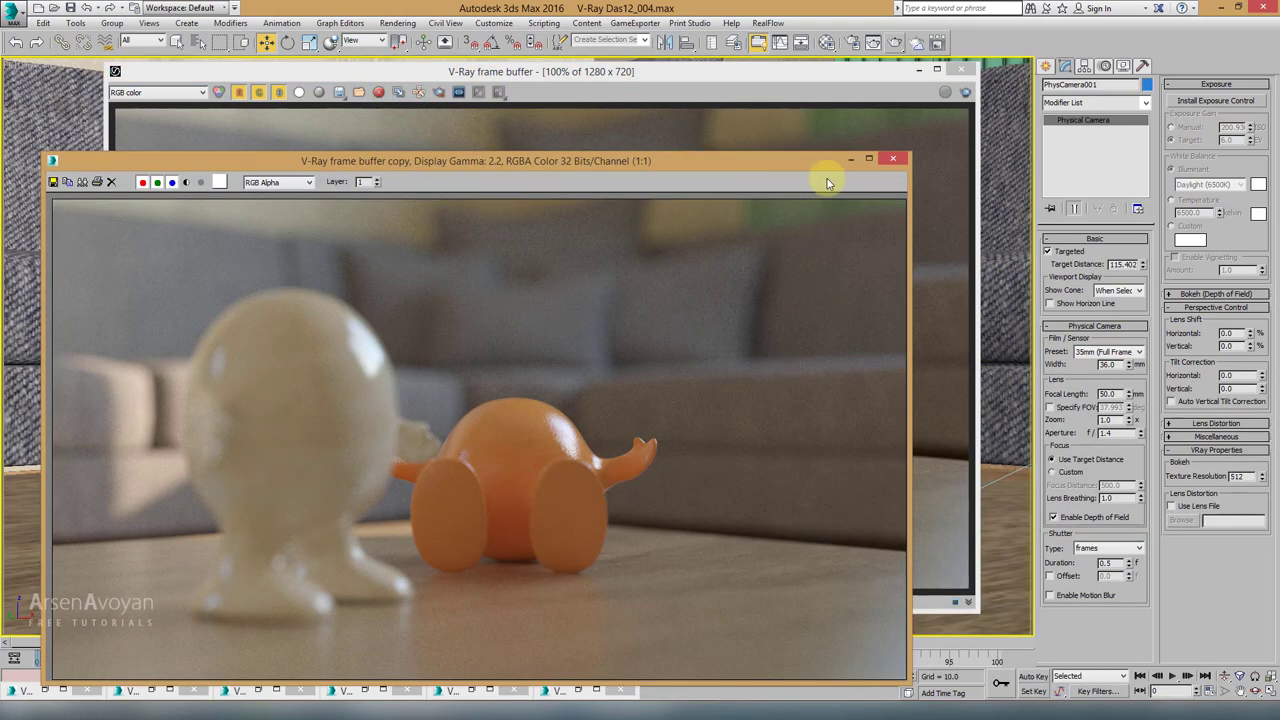
left_click(850, 160)
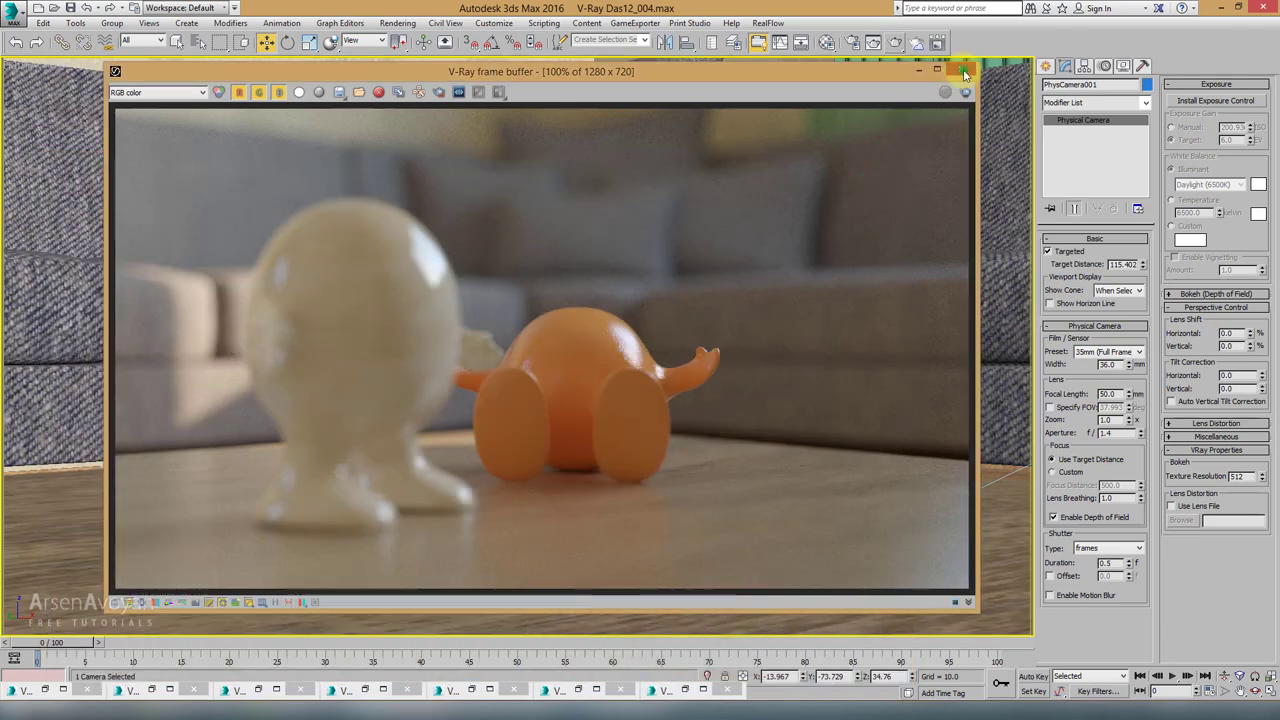
left_click(965, 73)
Step: Increase the camera's target distance to about 317, placing the focus planes at the sofa corner in the Top view
key("alt+w")
right_click(282, 256)
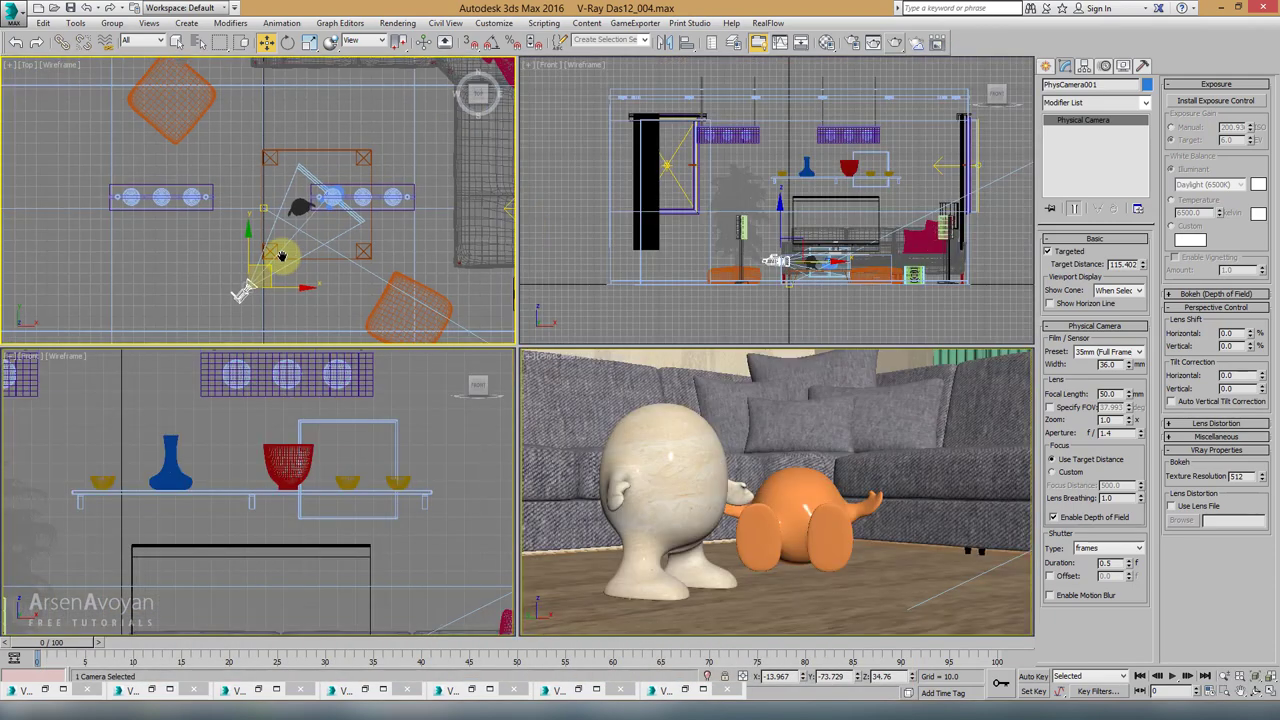
middle_click_drag(282, 256, 265, 259)
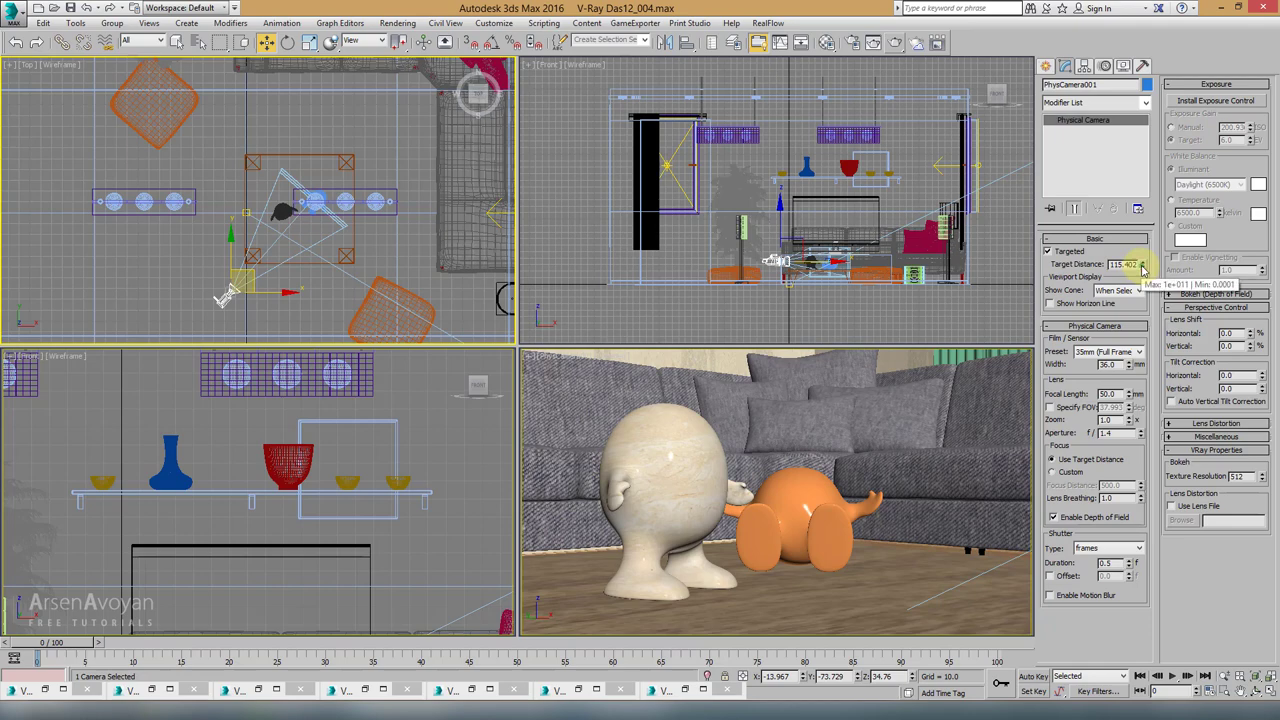
left_click_drag(1143, 266, 759, 197)
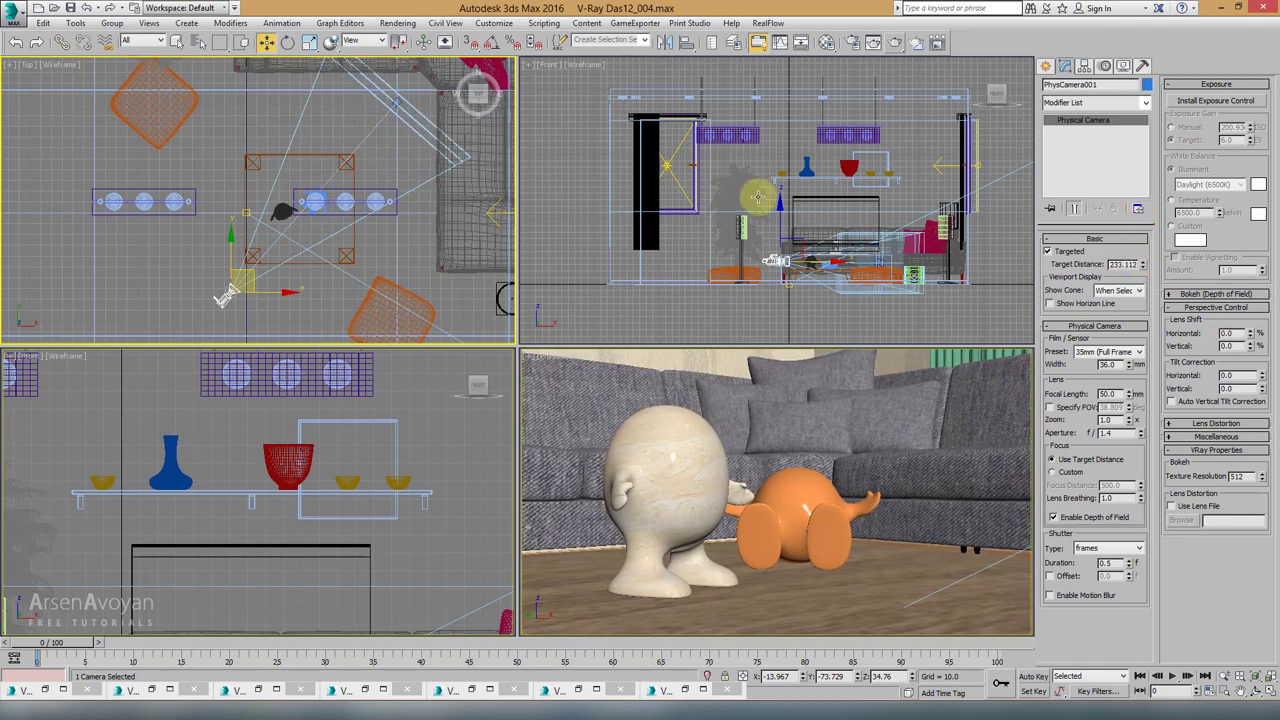
middle_click_drag(409, 189, 263, 283)
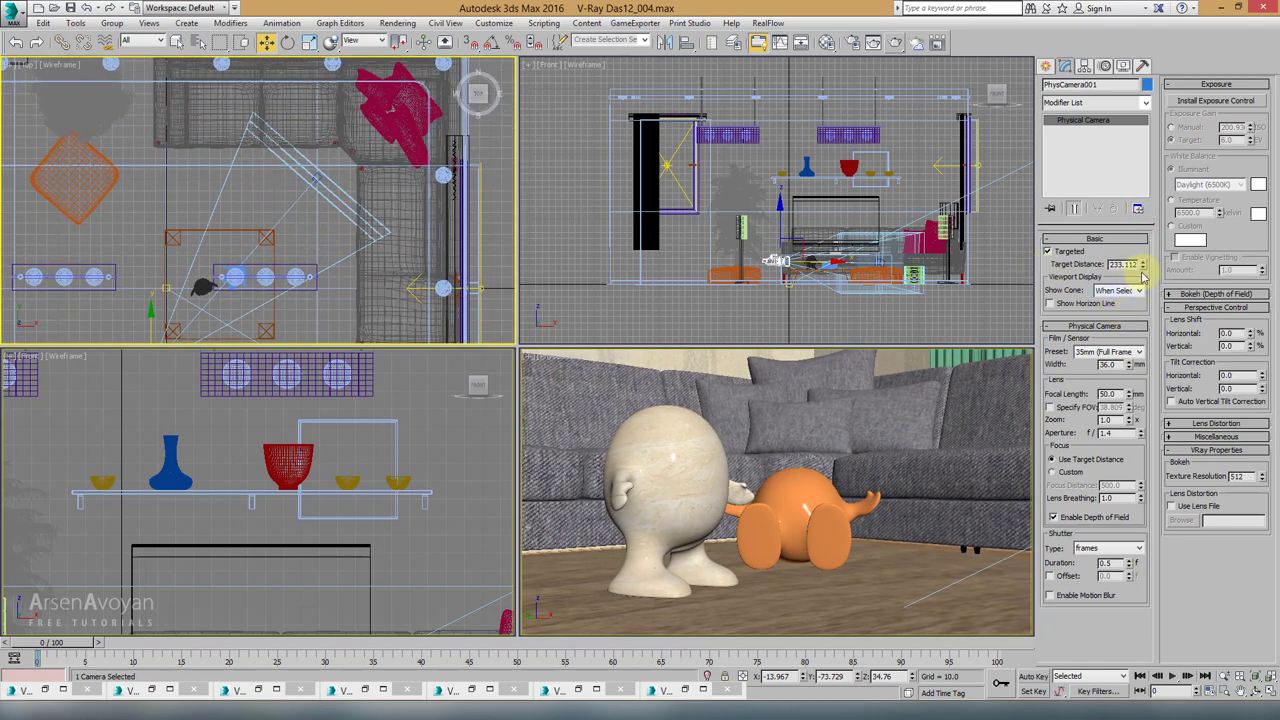
left_click_drag(1142, 265, 1143, 238)
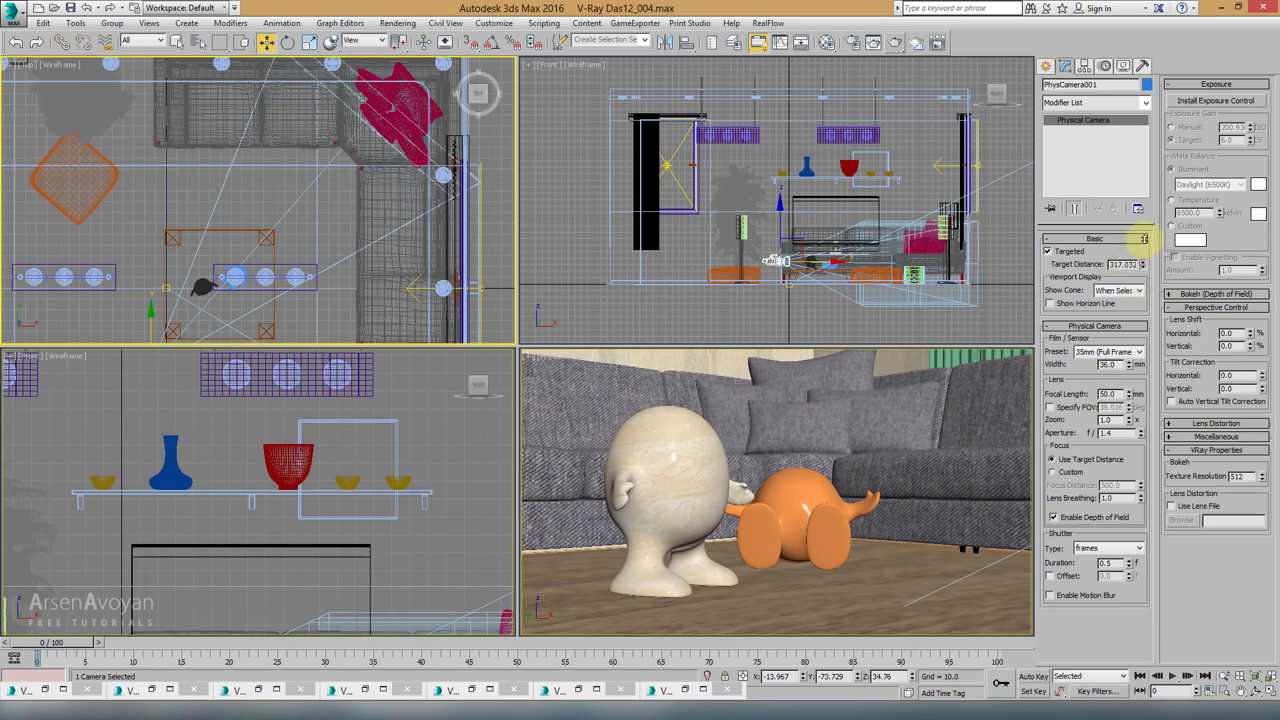
middle_click_drag(397, 158, 395, 186)
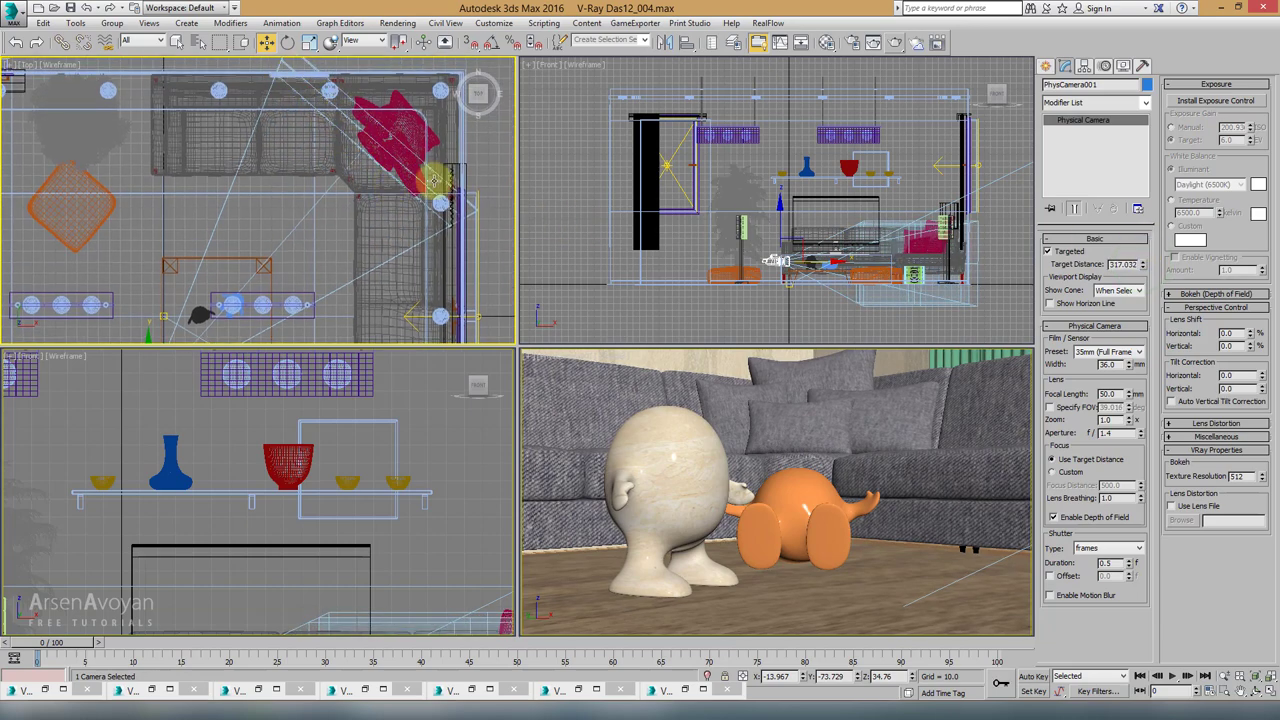
scroll(320, 125, "down", 1)
scroll(320, 140, "down", 1)
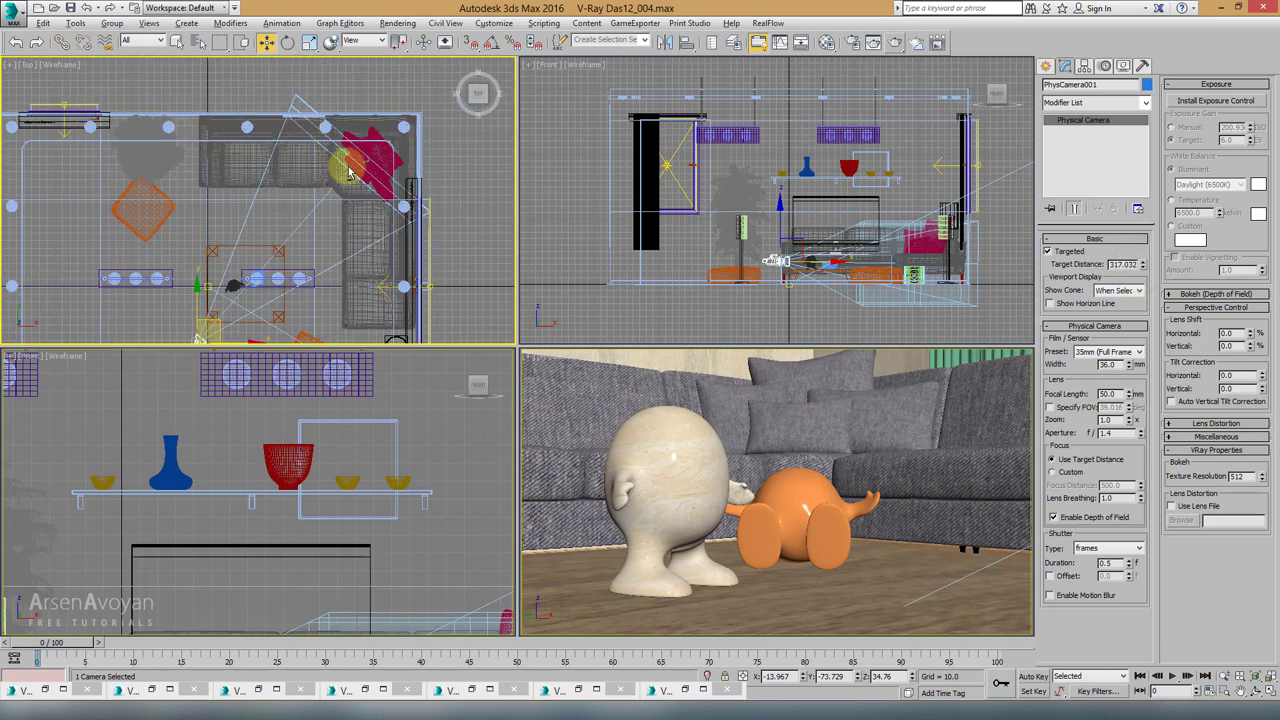
key("alt+w")
middle_click_drag(763, 400, 622, 366)
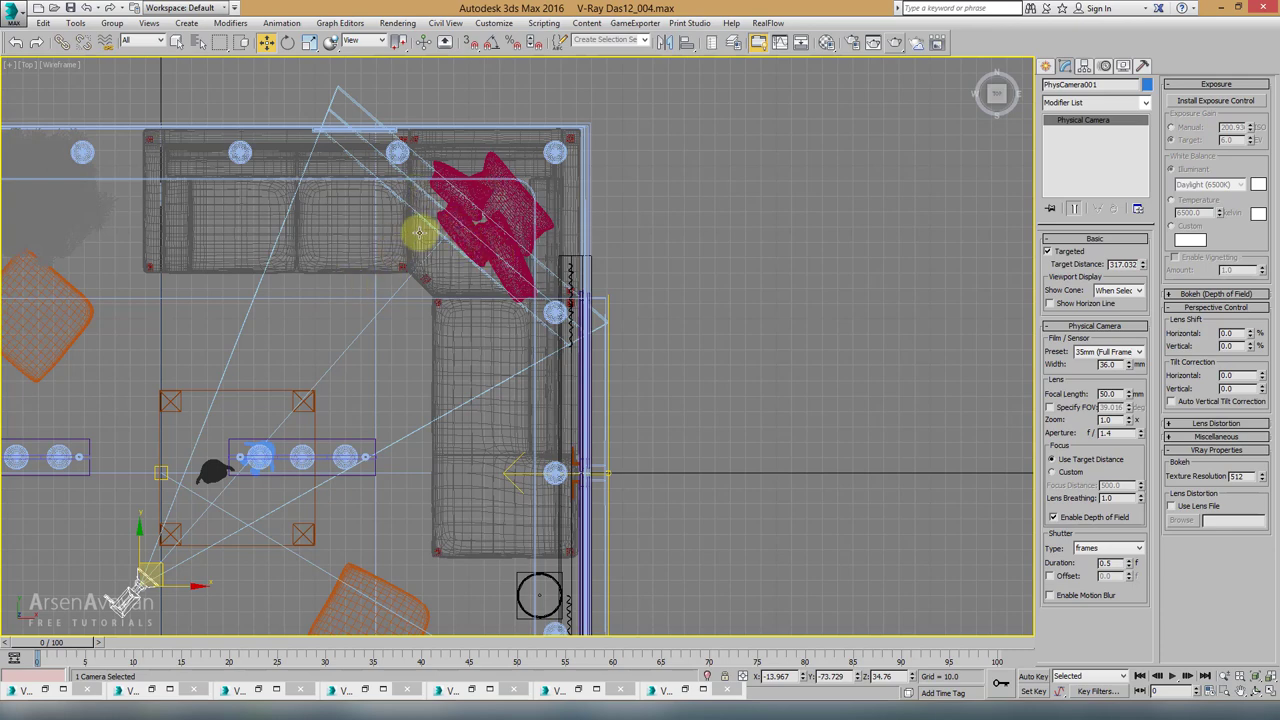
left_click_drag(418, 233, 742, 465)
Step: Maximize the camera view and render it with the focus on the sofa
key("alt+w")
right_click(742, 465)
key("alt+w")
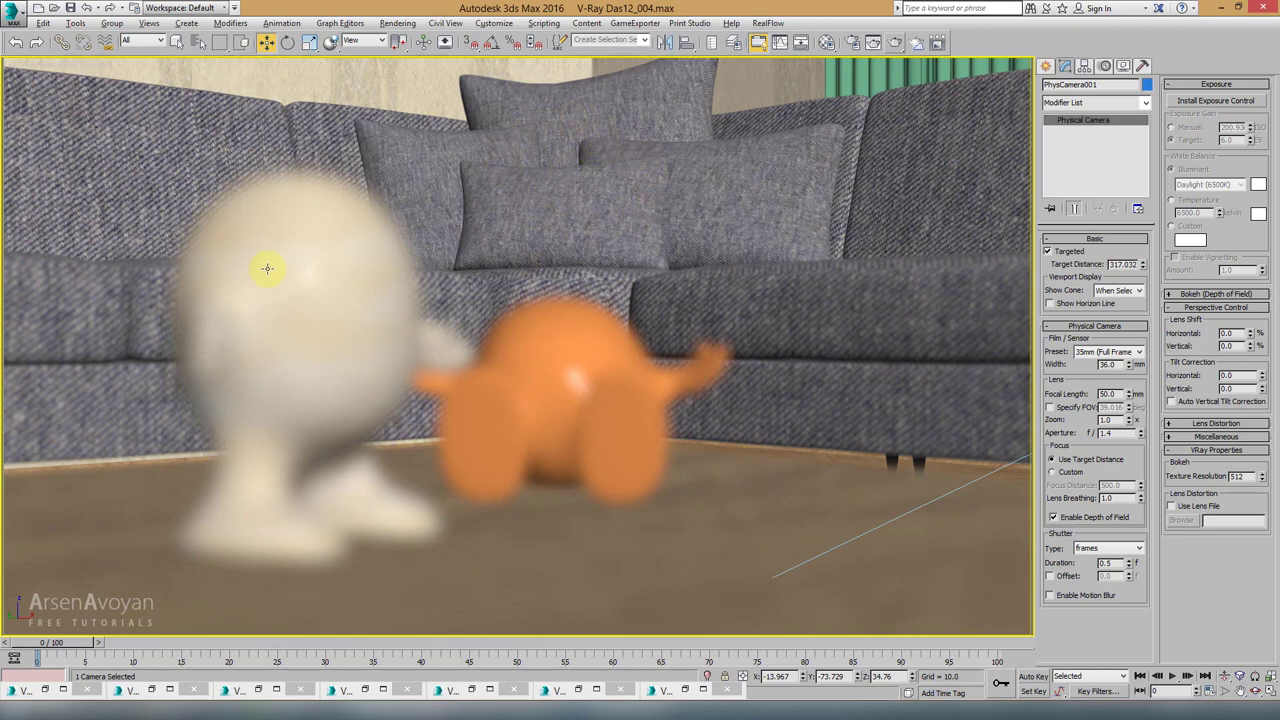
left_click(895, 44)
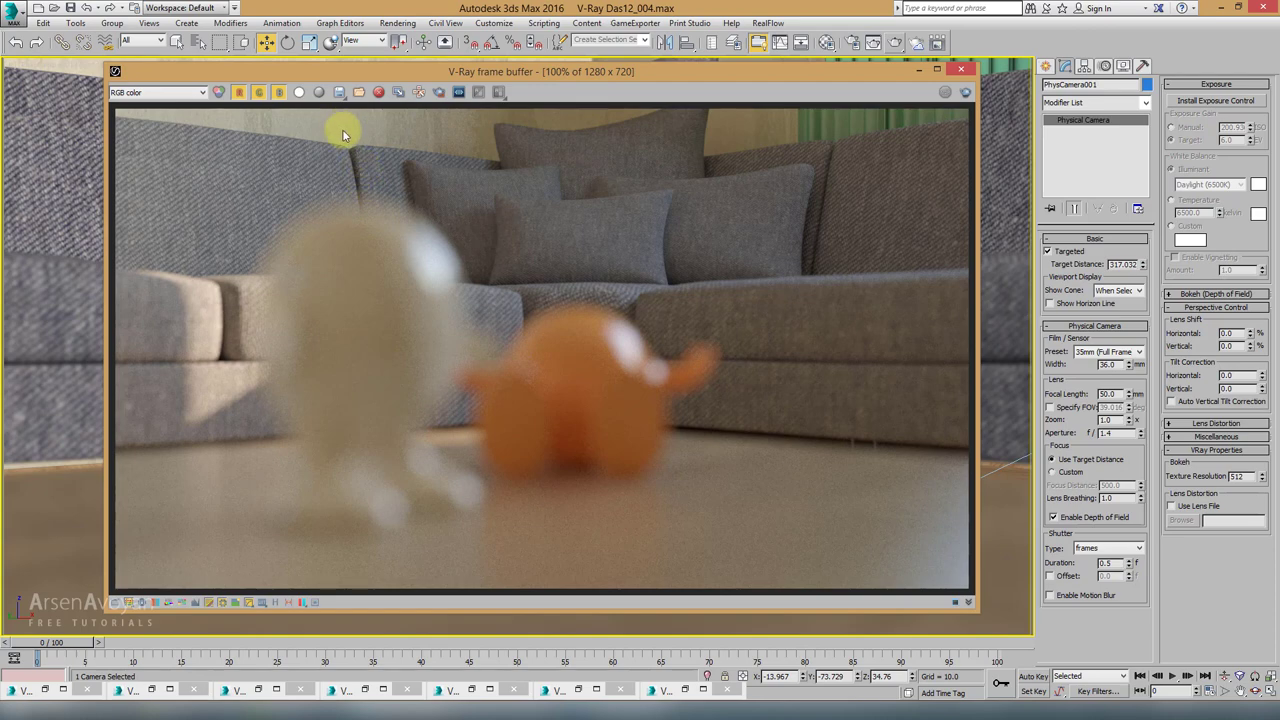
Step: Save the rendered image in the render folder as a_001 in OpenEXR format with the RGB output type
left_click(339, 92)
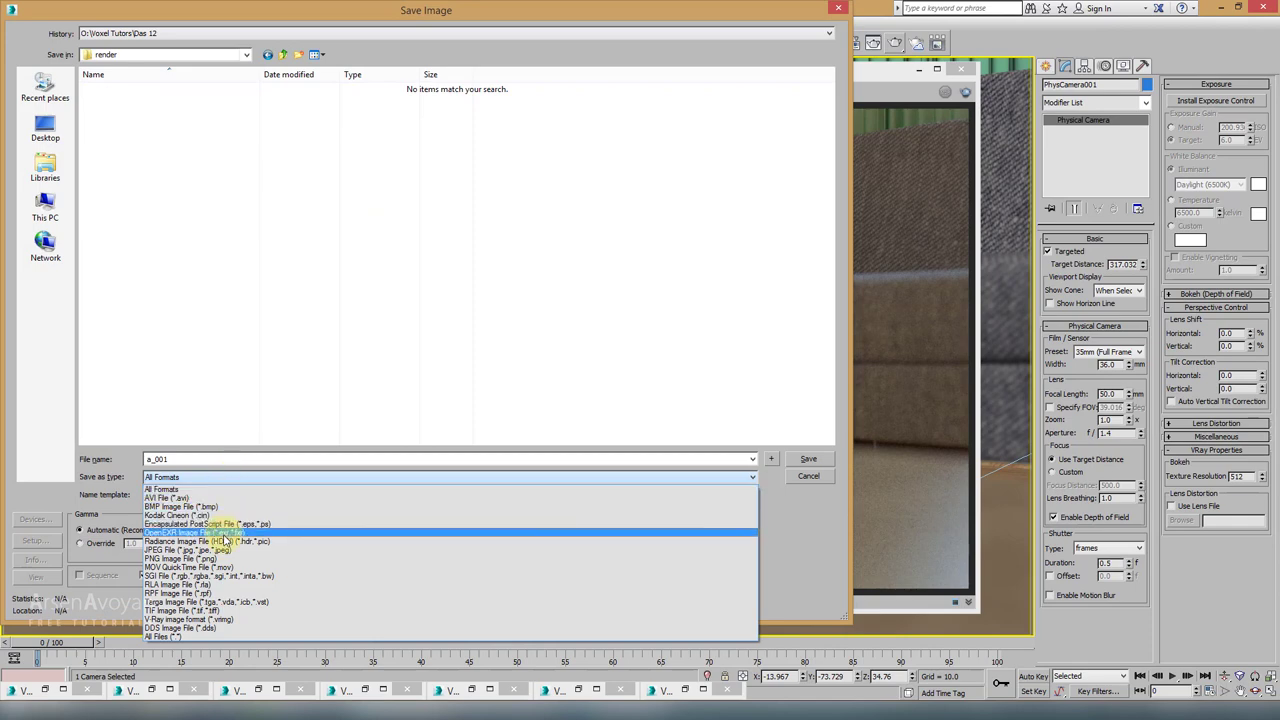
left_click(223, 534)
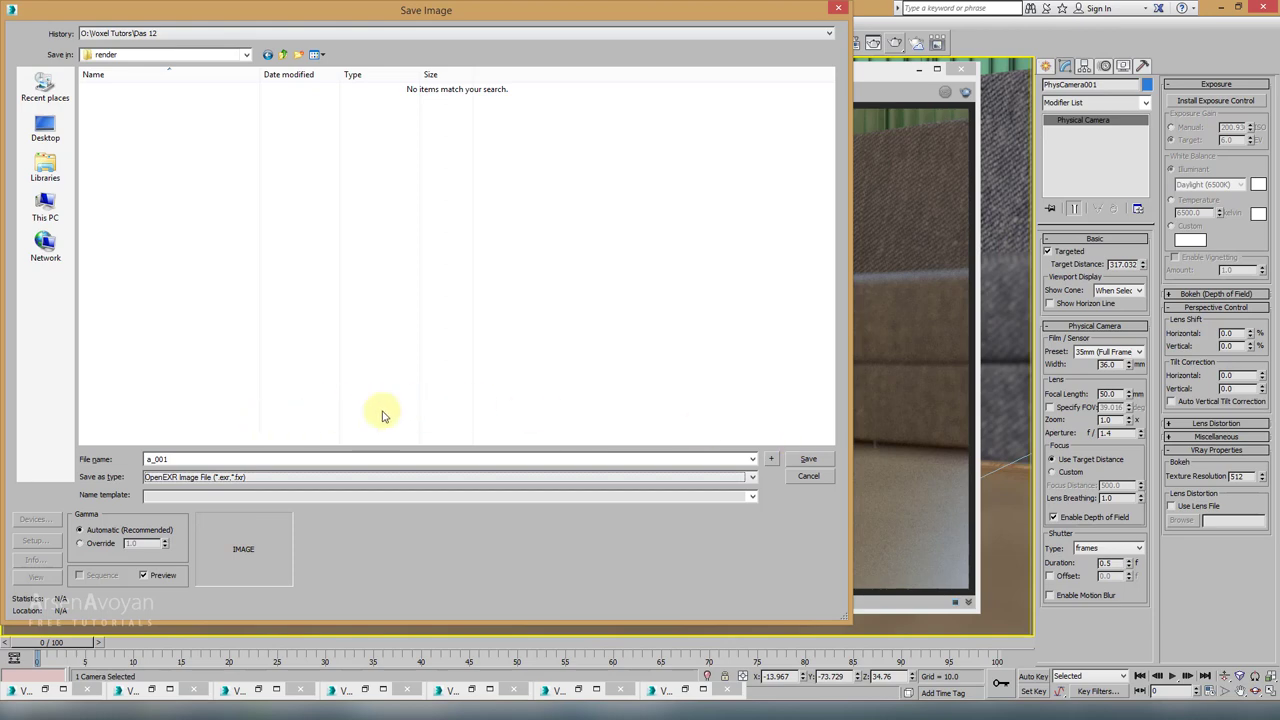
left_click_drag(595, 12, 724, 50)
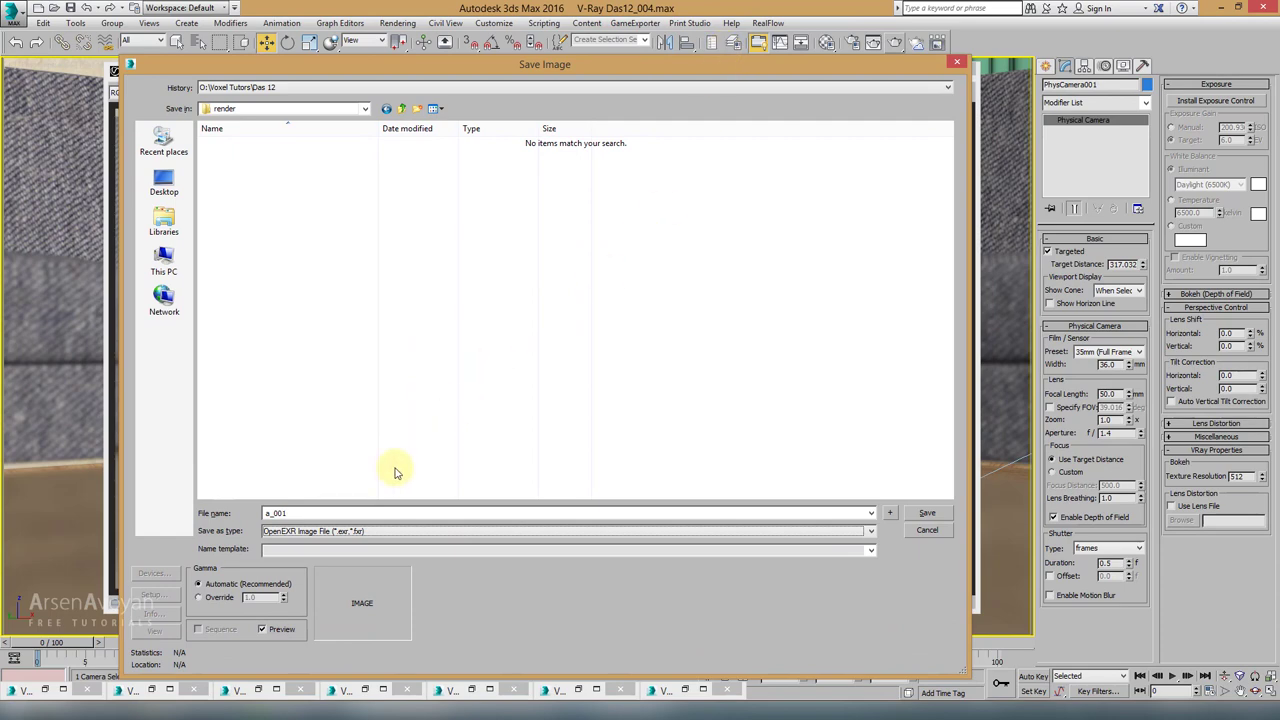
left_click(924, 513)
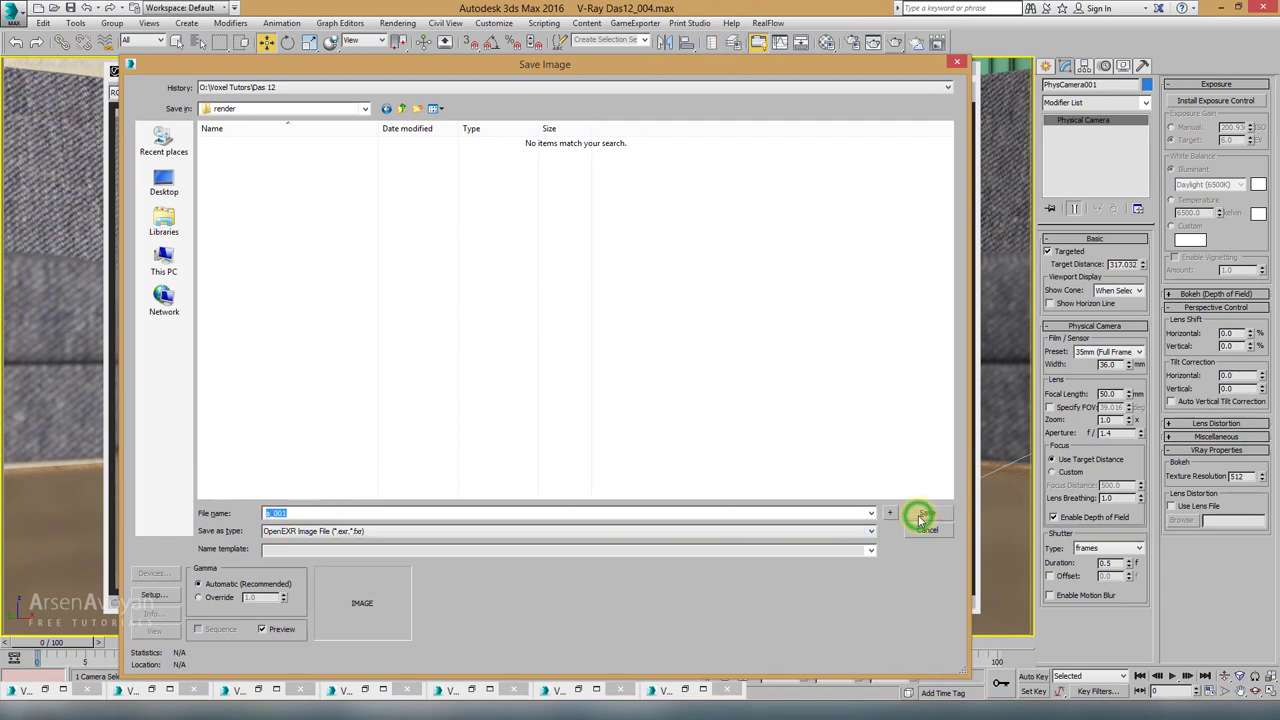
left_click(345, 115)
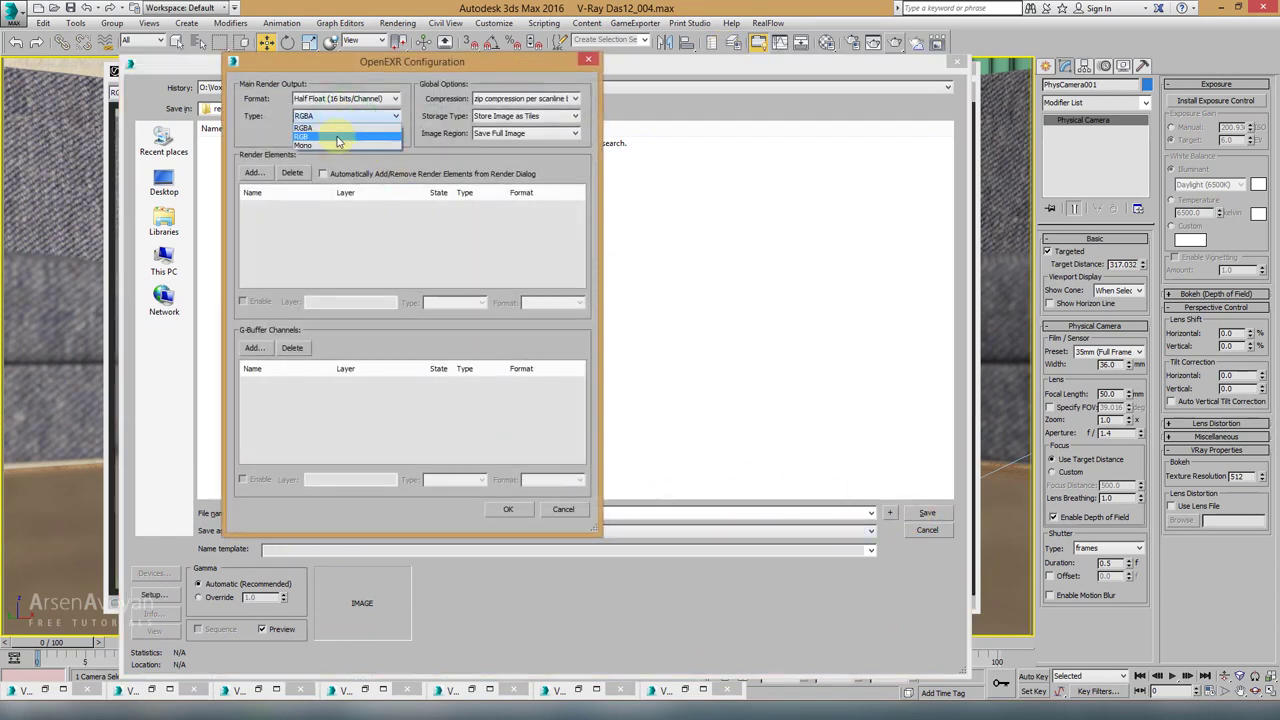
left_click(337, 137)
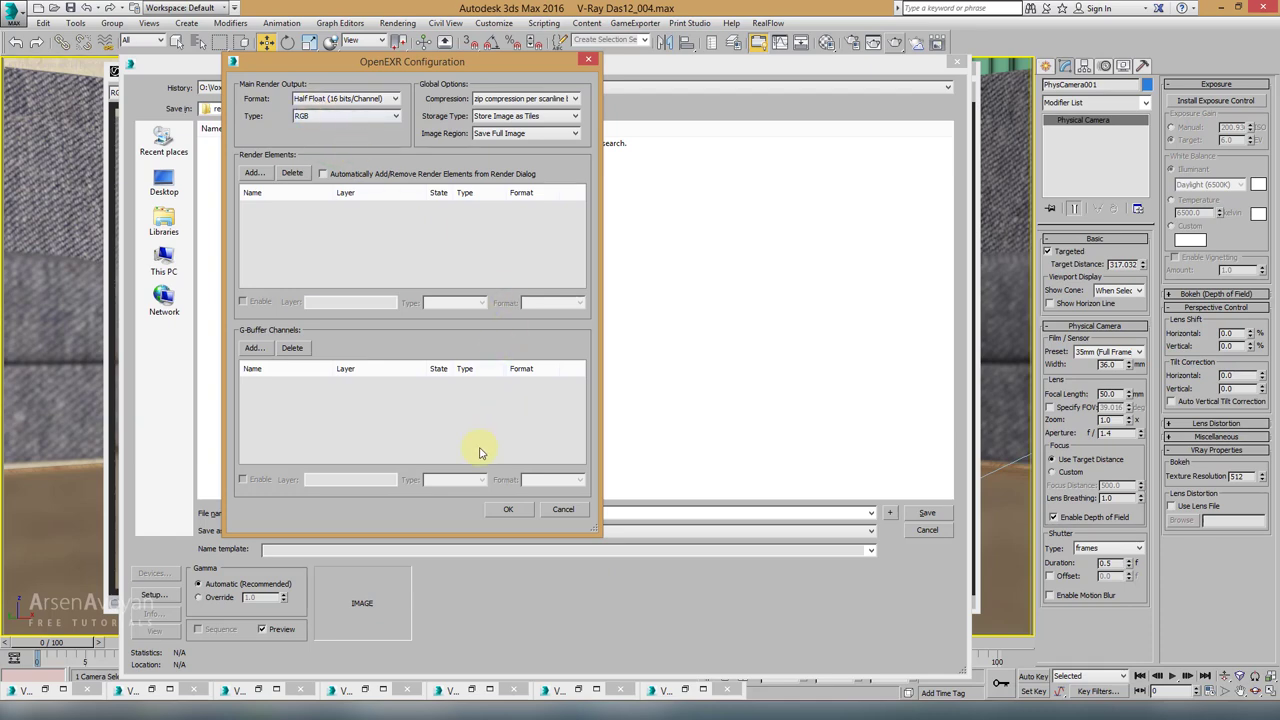
left_click(502, 511)
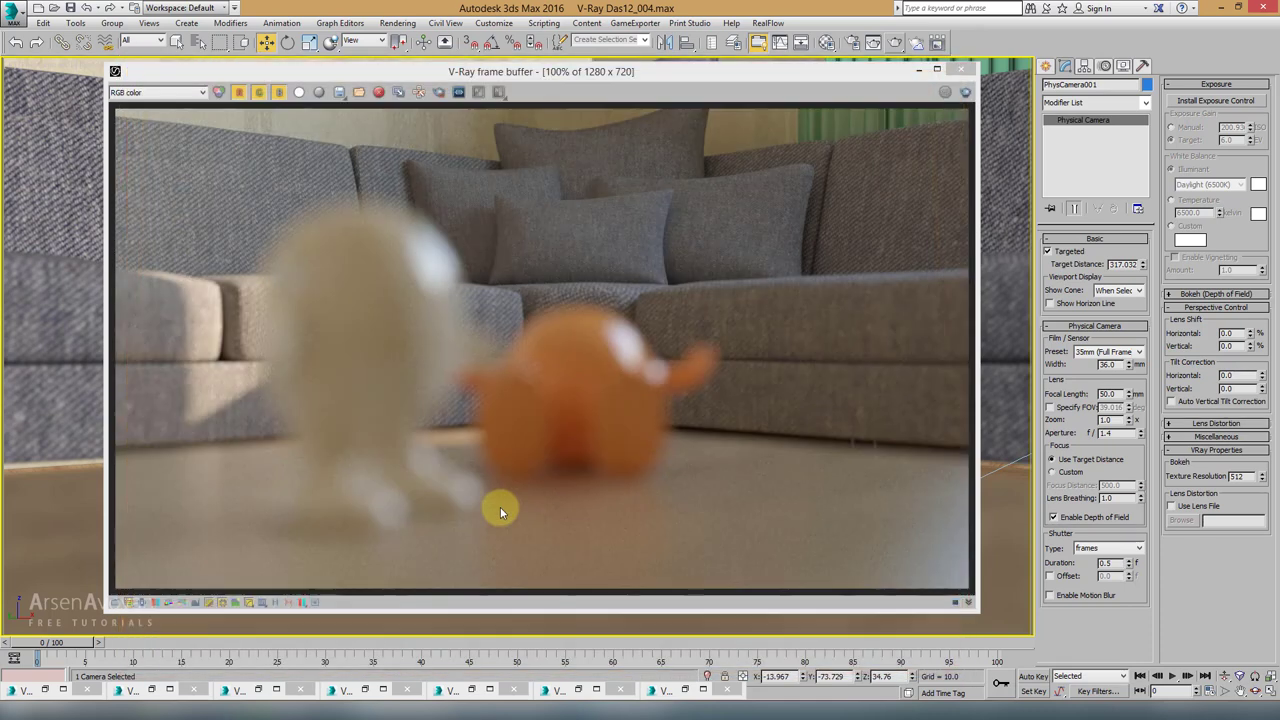
Step: Restore the minimized render copy focused on the orange figure and save it in OpenEXR format as 16-bit half-float RGB
mouse_move(705, 690)
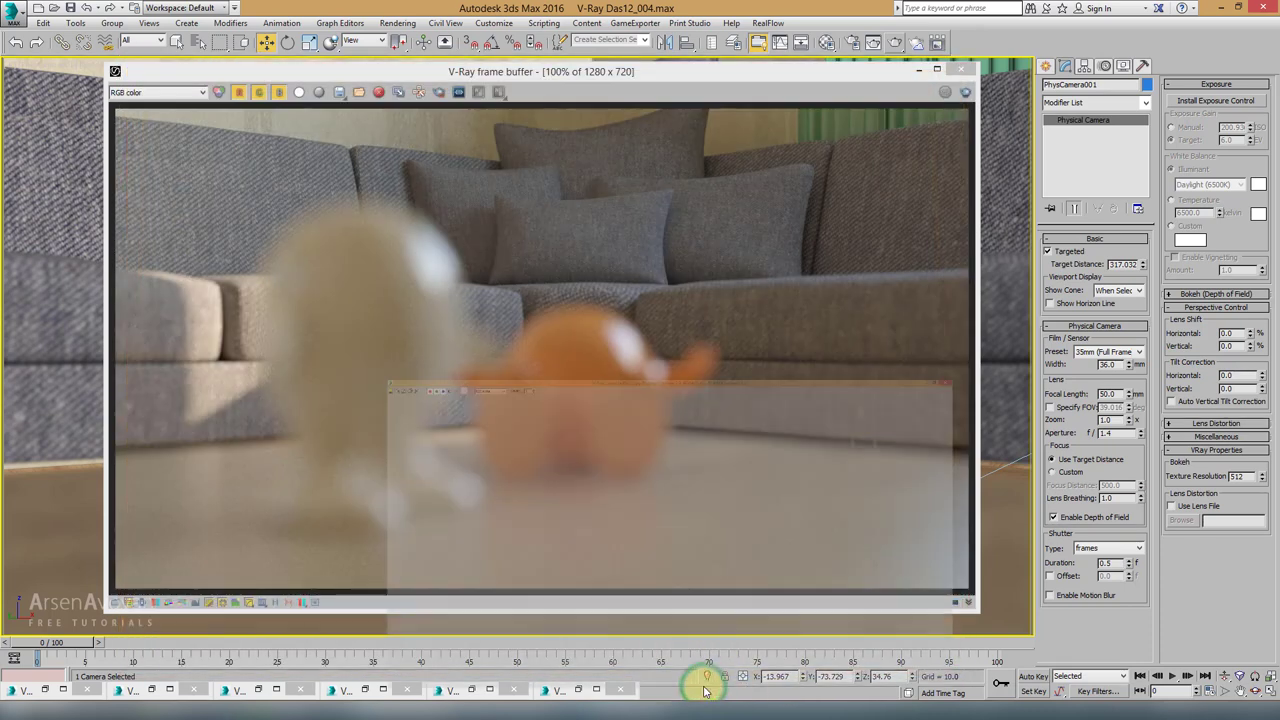
left_click(620, 490)
double_click(683, 7)
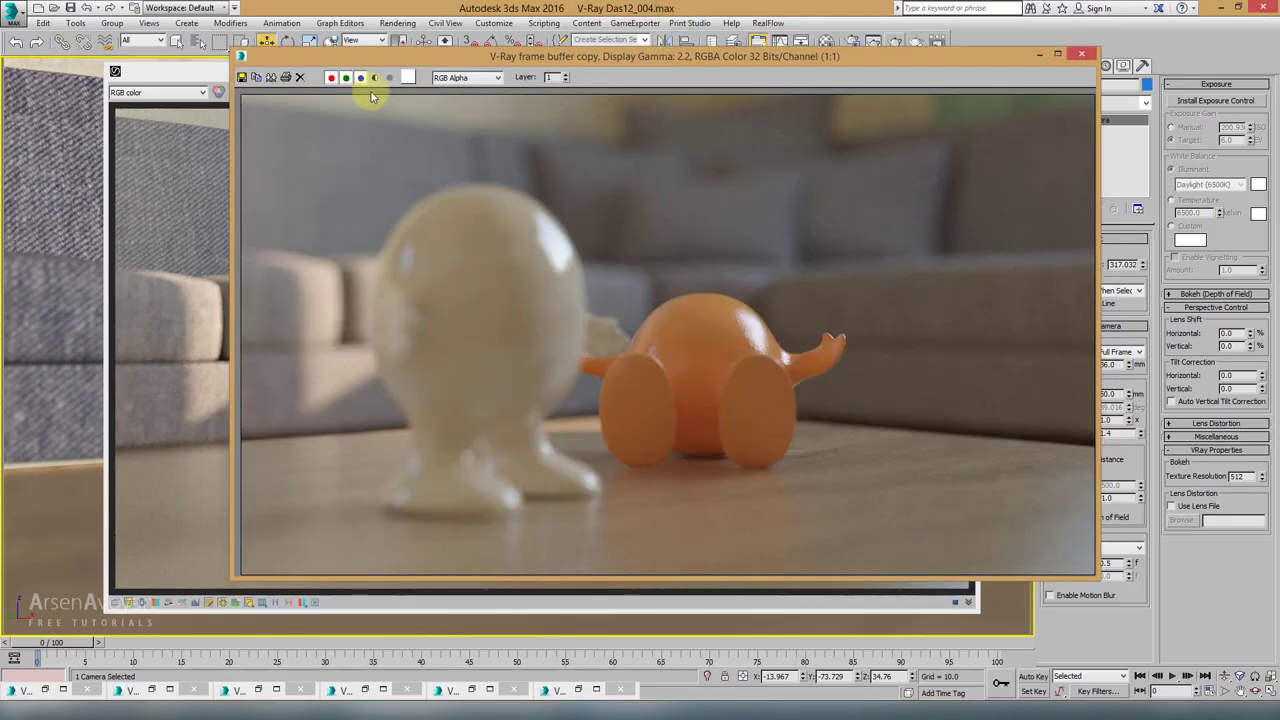
left_click(245, 78)
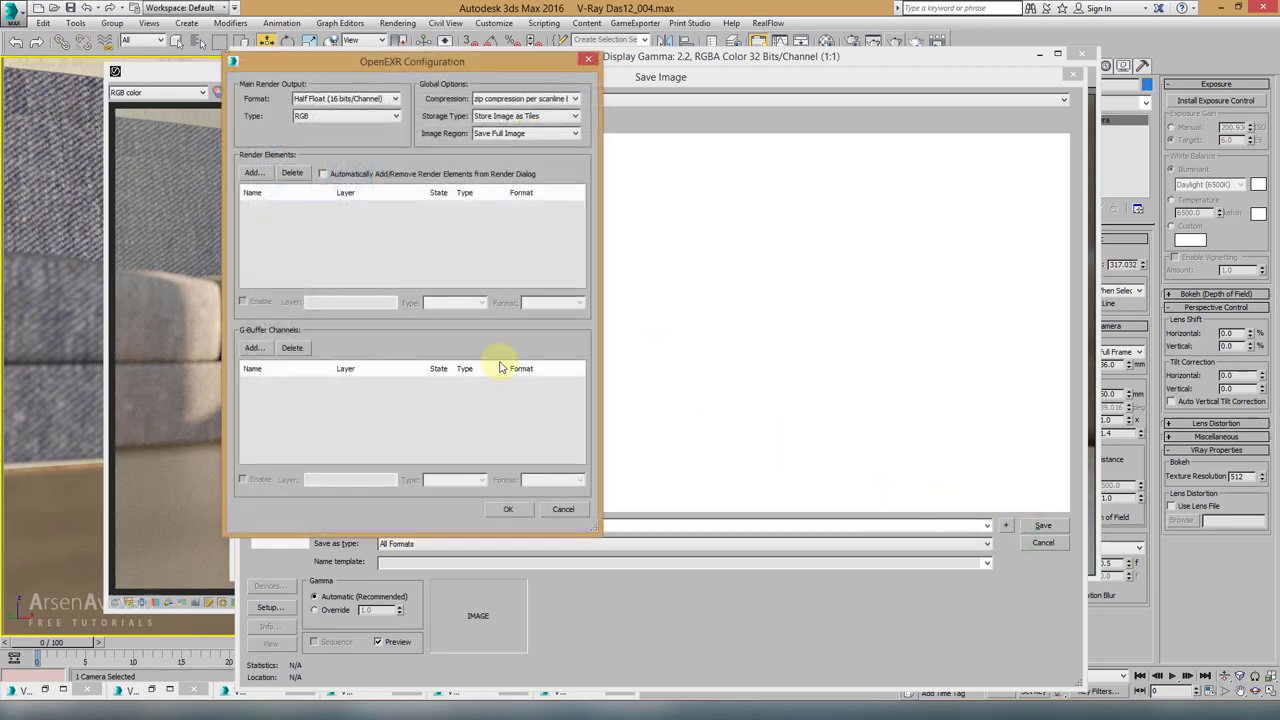
left_click(501, 506)
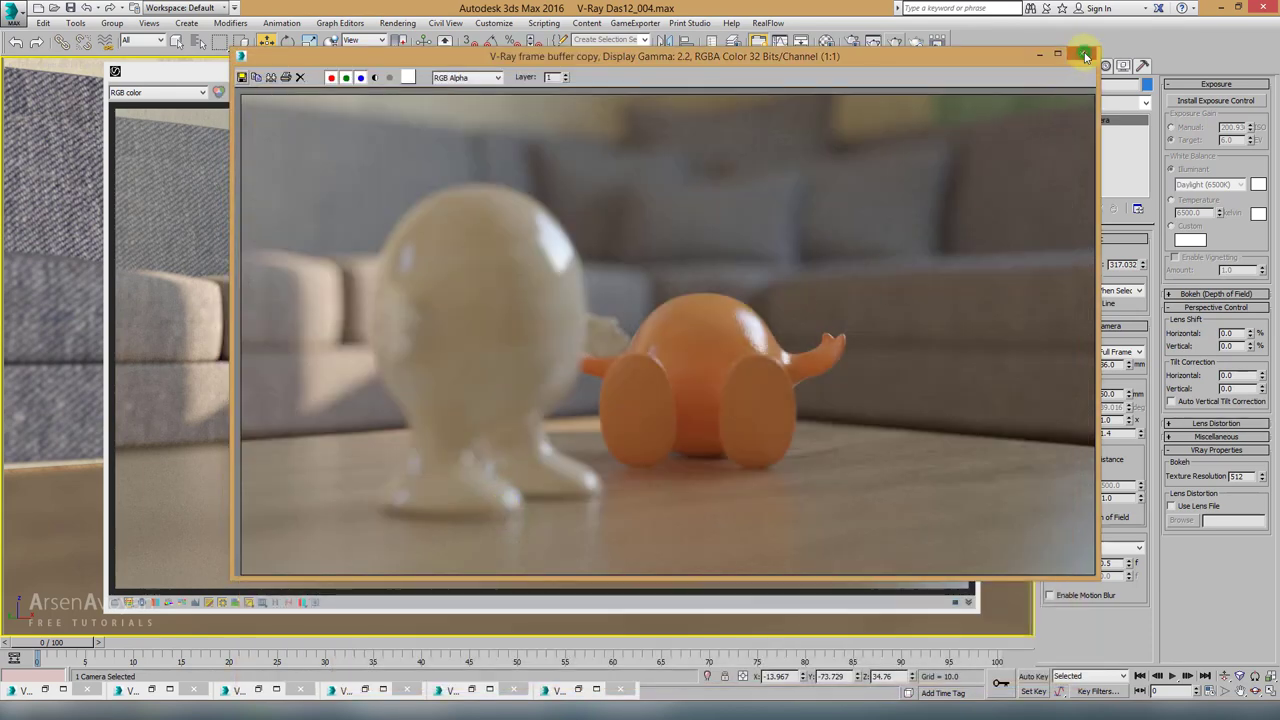
Step: Close the saved render copy, the remaining minimized copies and the V-Ray frame buffer
left_click(1081, 53)
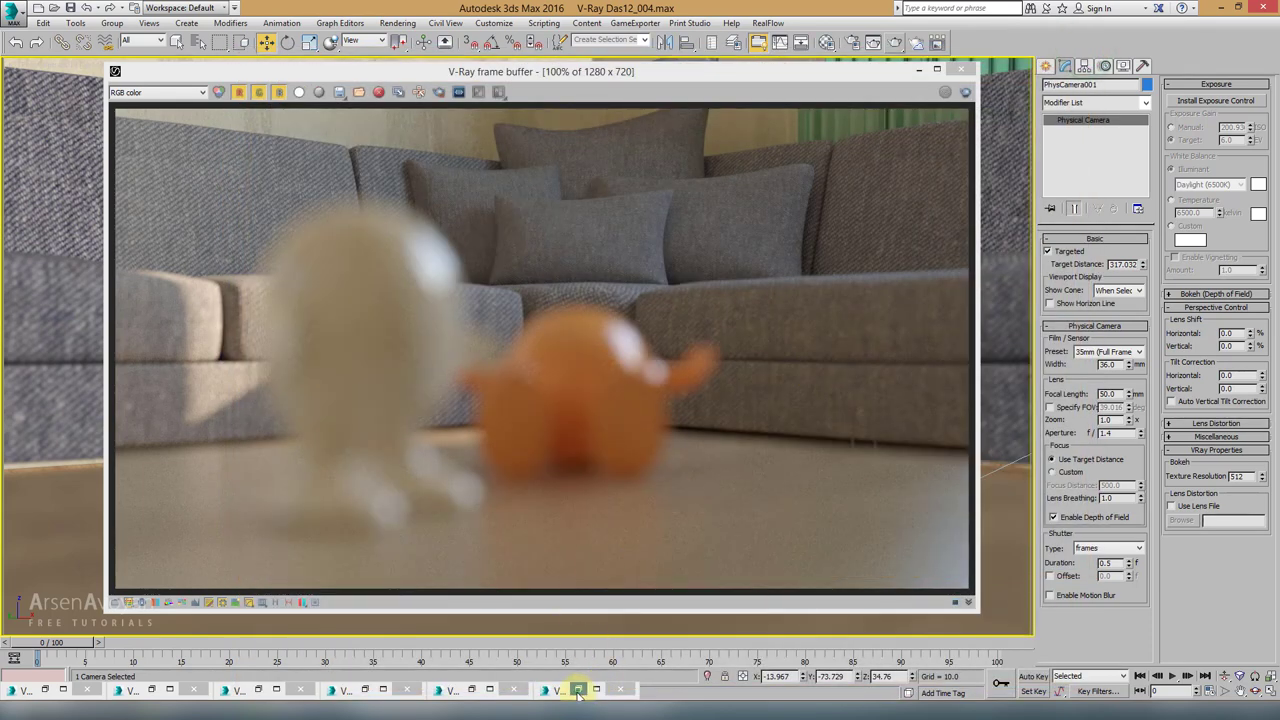
left_click_drag(697, 77, 684, 80)
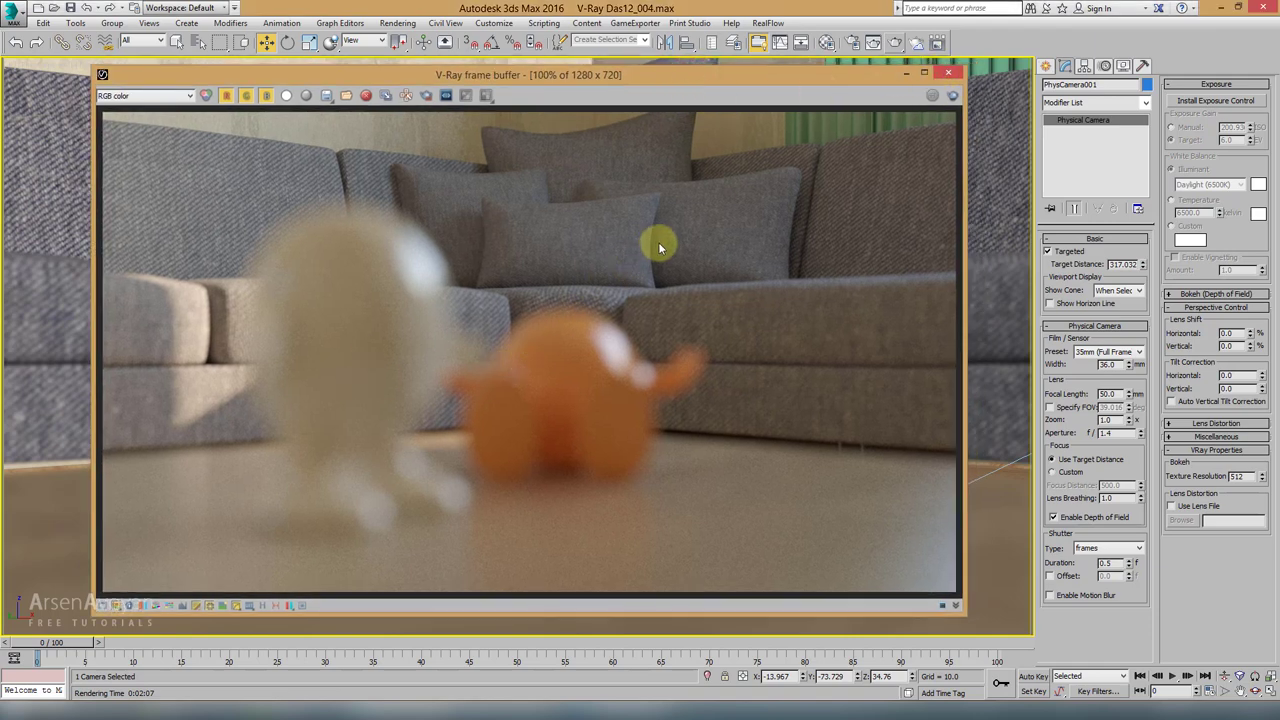
left_click(948, 78)
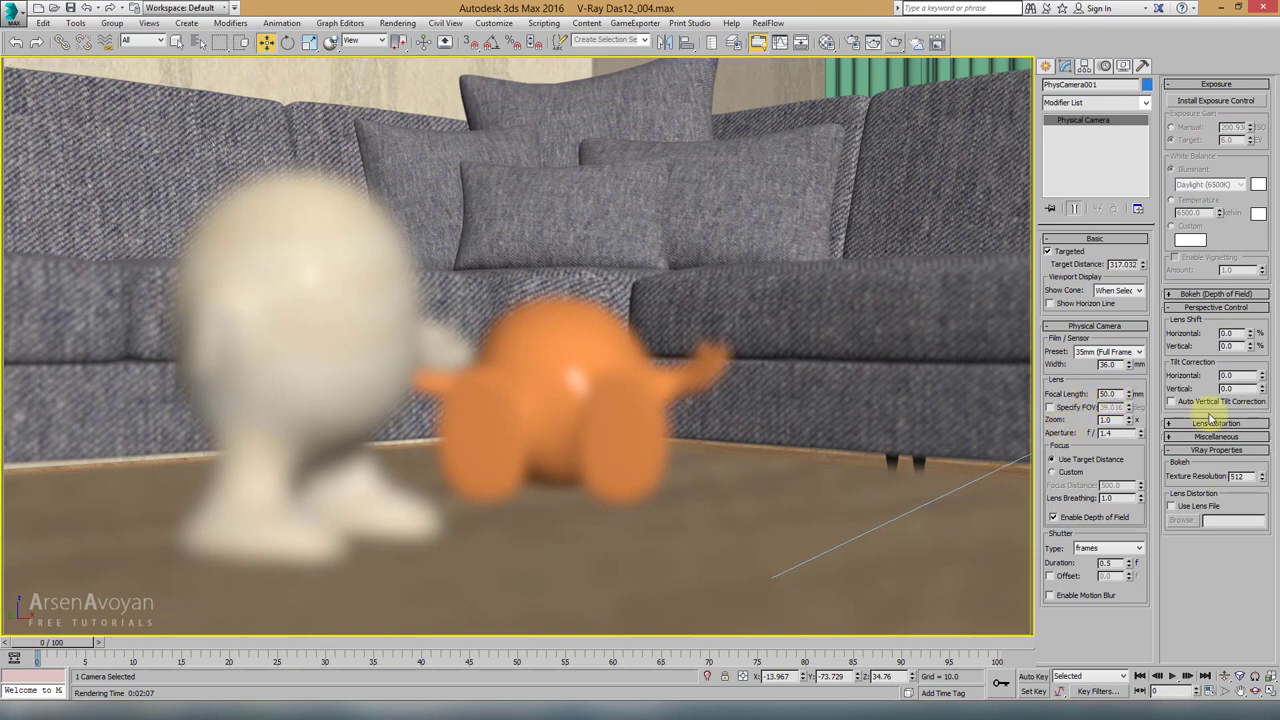
double_click(1100, 435)
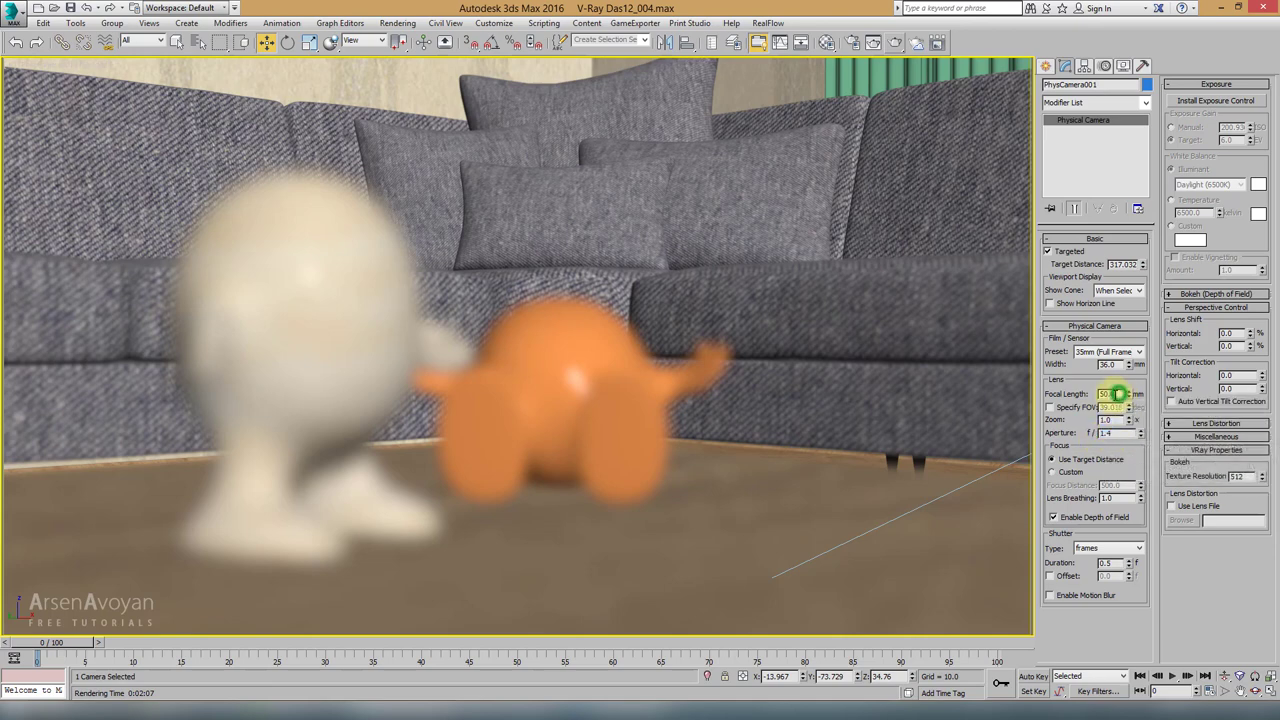
double_click(1100, 394)
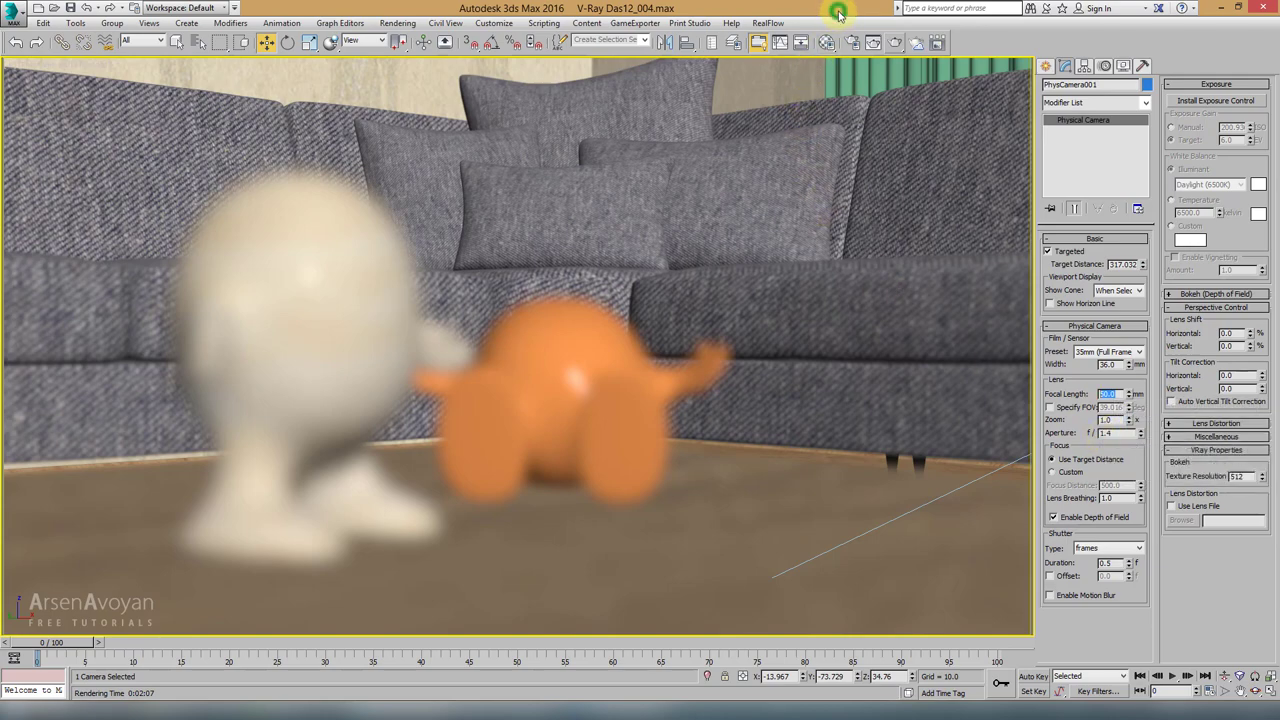
key("alt+w")
scroll(289, 175, "up", 8)
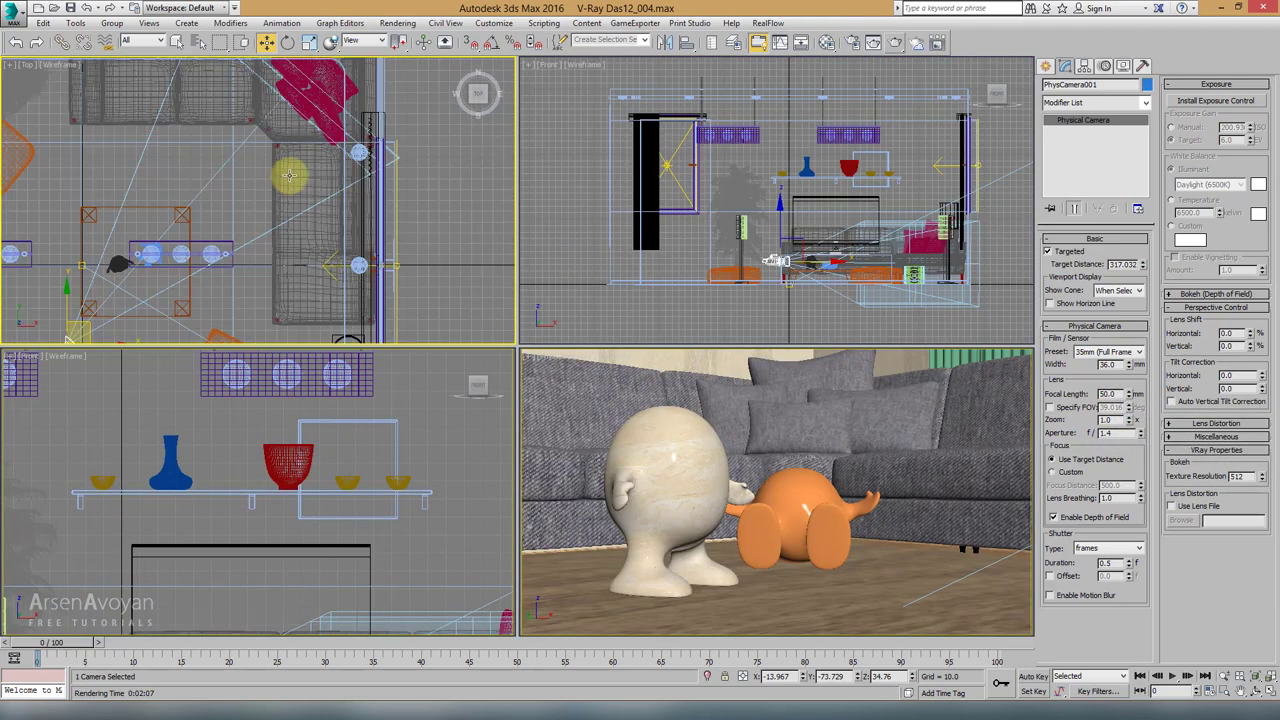
middle_click(700, 415)
key("alt+w")
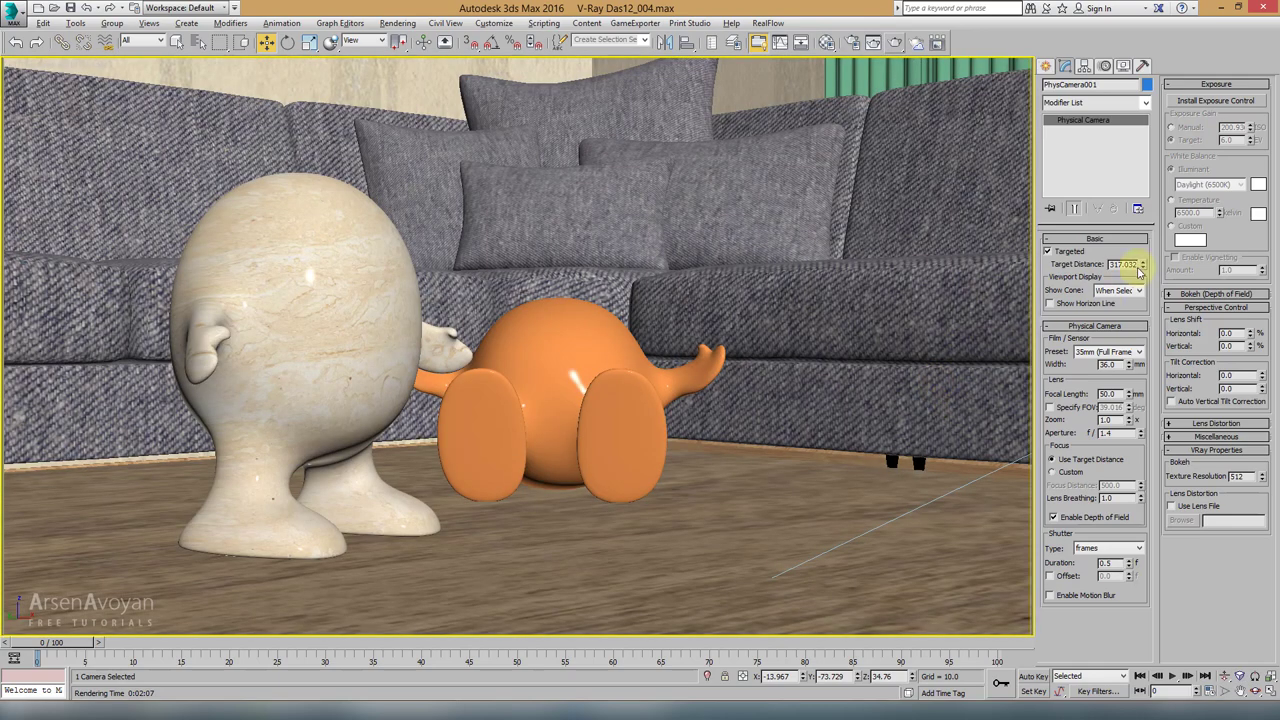
Step: Reduce the camera's target distance to about 117, bringing the focus to the orange figure in the four-view layout
key("alt+w")
left_click_drag(1145, 272, 1138, 304)
scroll(483, 297, "up", 10)
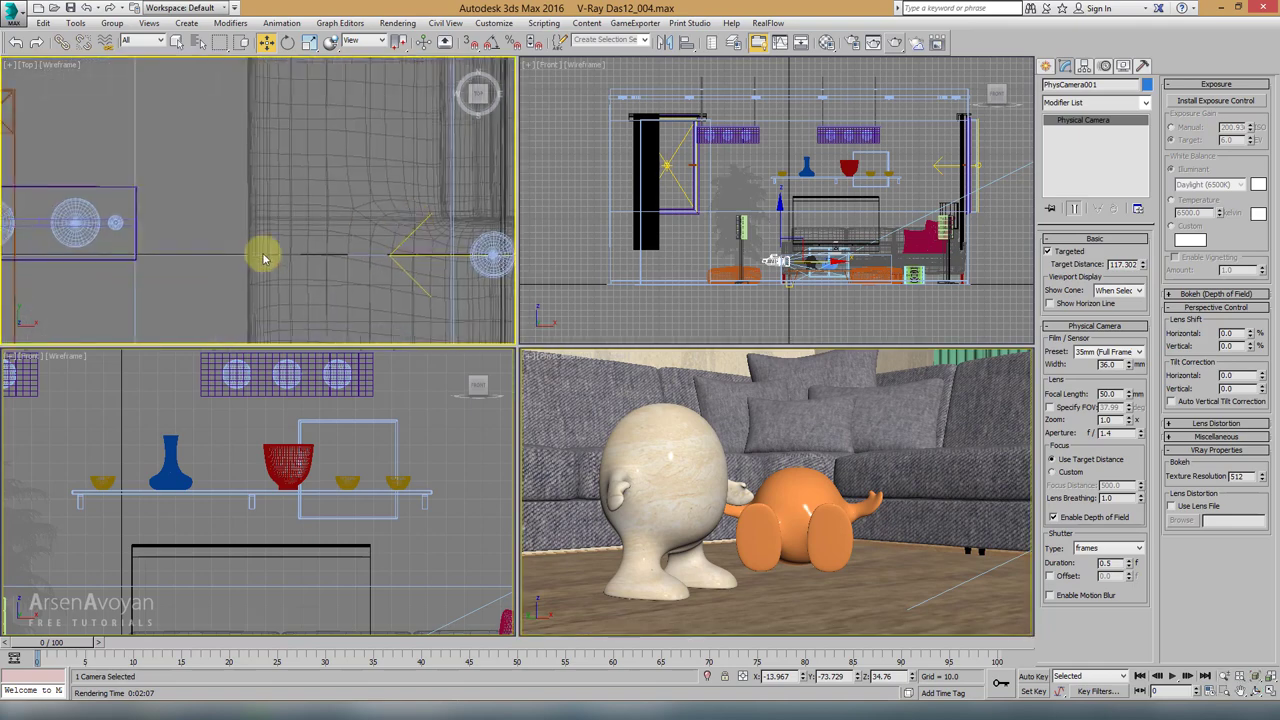
scroll(373, 220, "up", 4)
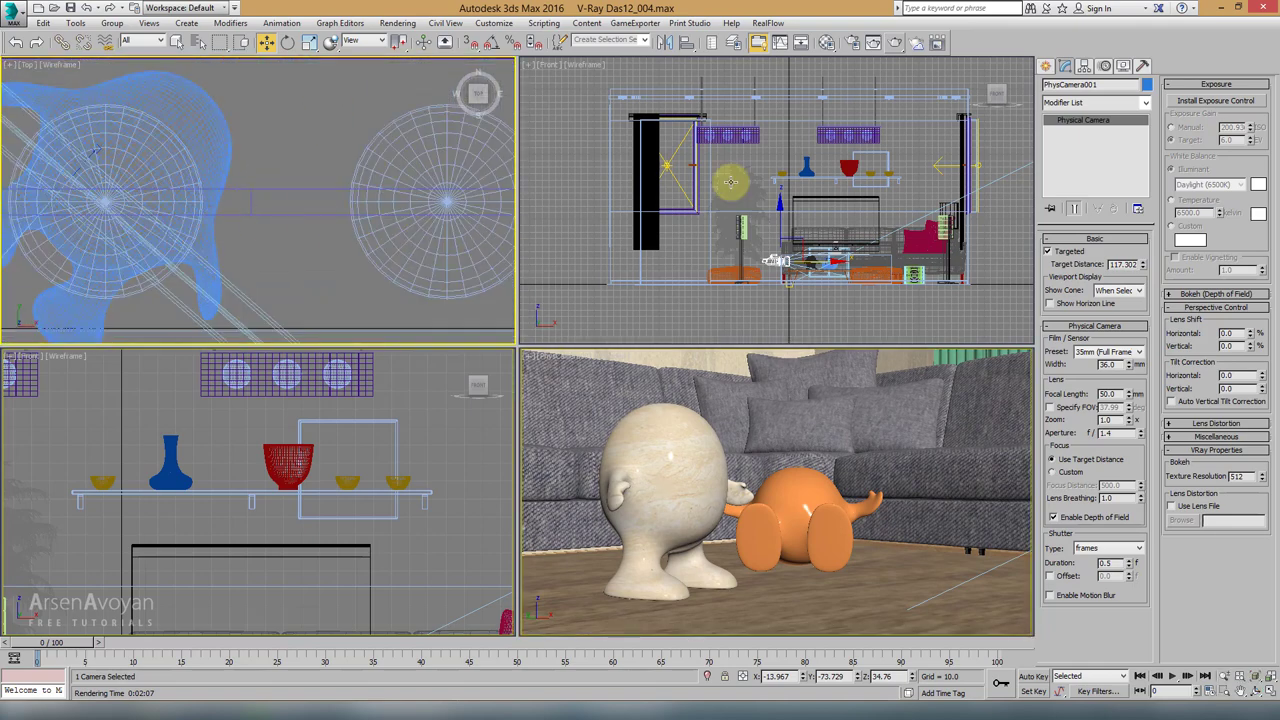
Step: Bring the two figures into close view in the Front view and restrict the selection filter to Cameras
scroll(792, 176, "up", 8)
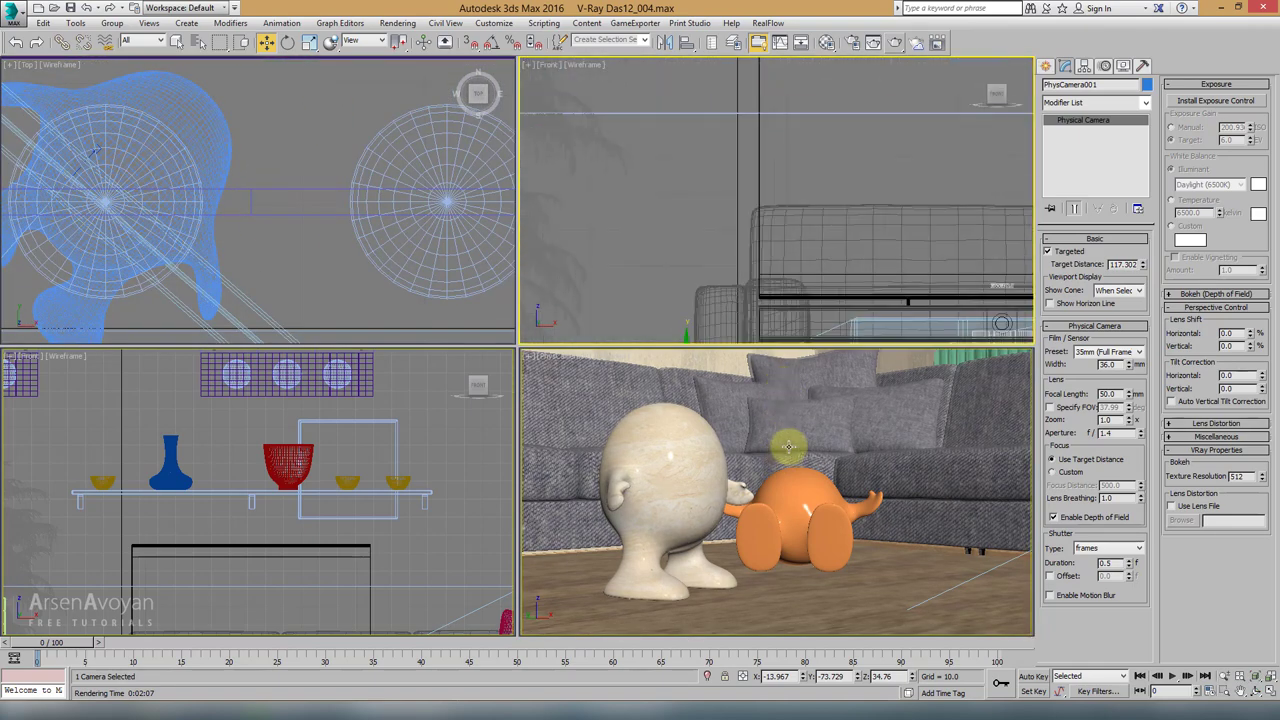
scroll(809, 223, "up", 6)
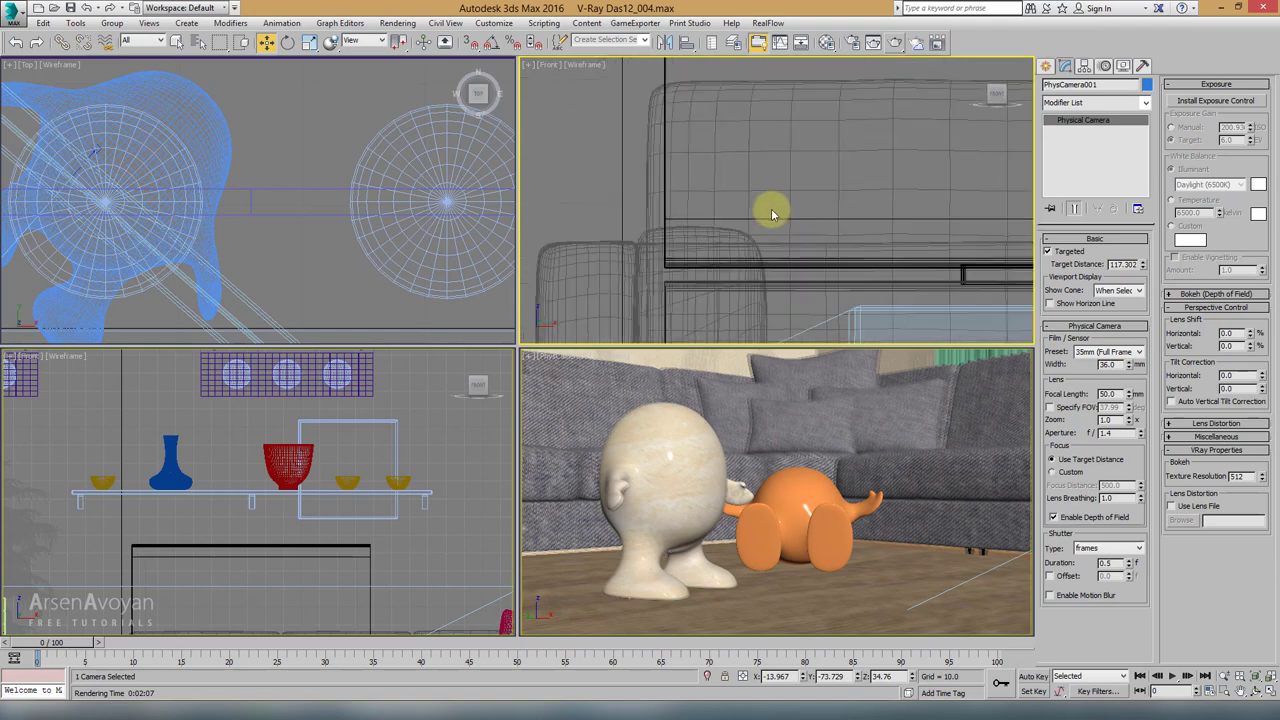
scroll(772, 213, "down", 6)
scroll(763, 177, "up", 4)
left_click(820, 190)
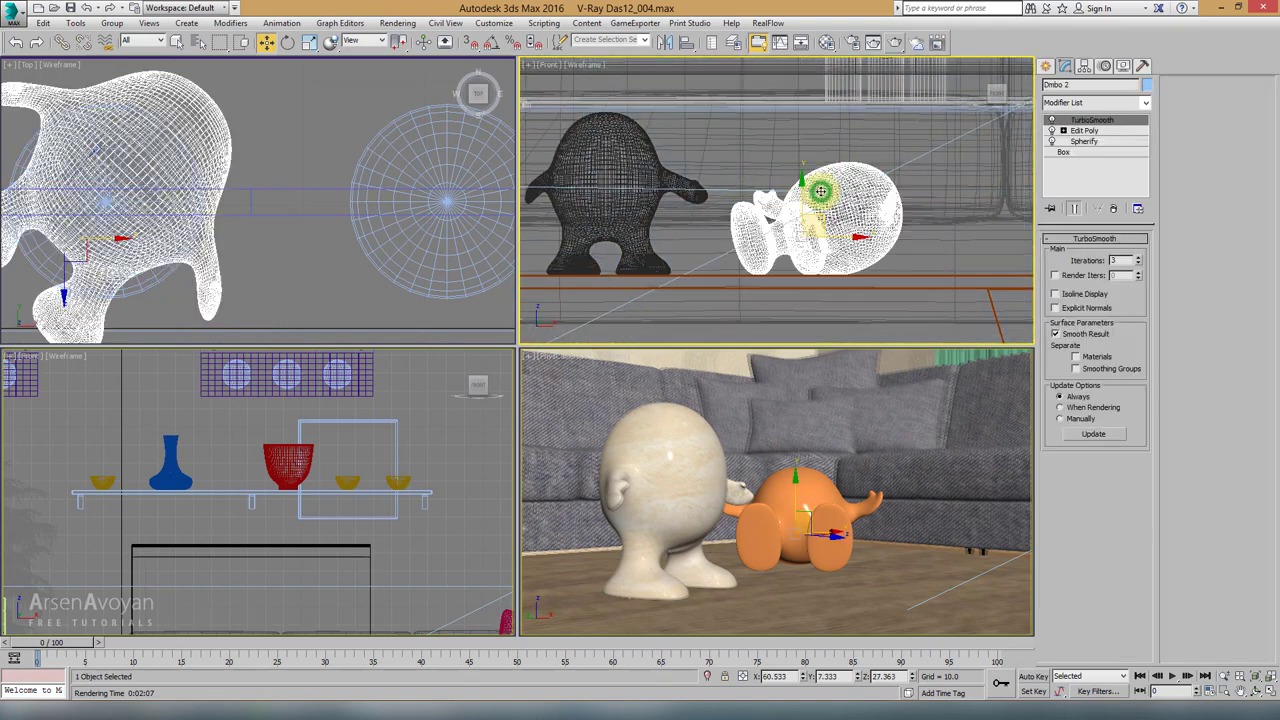
left_click(145, 41)
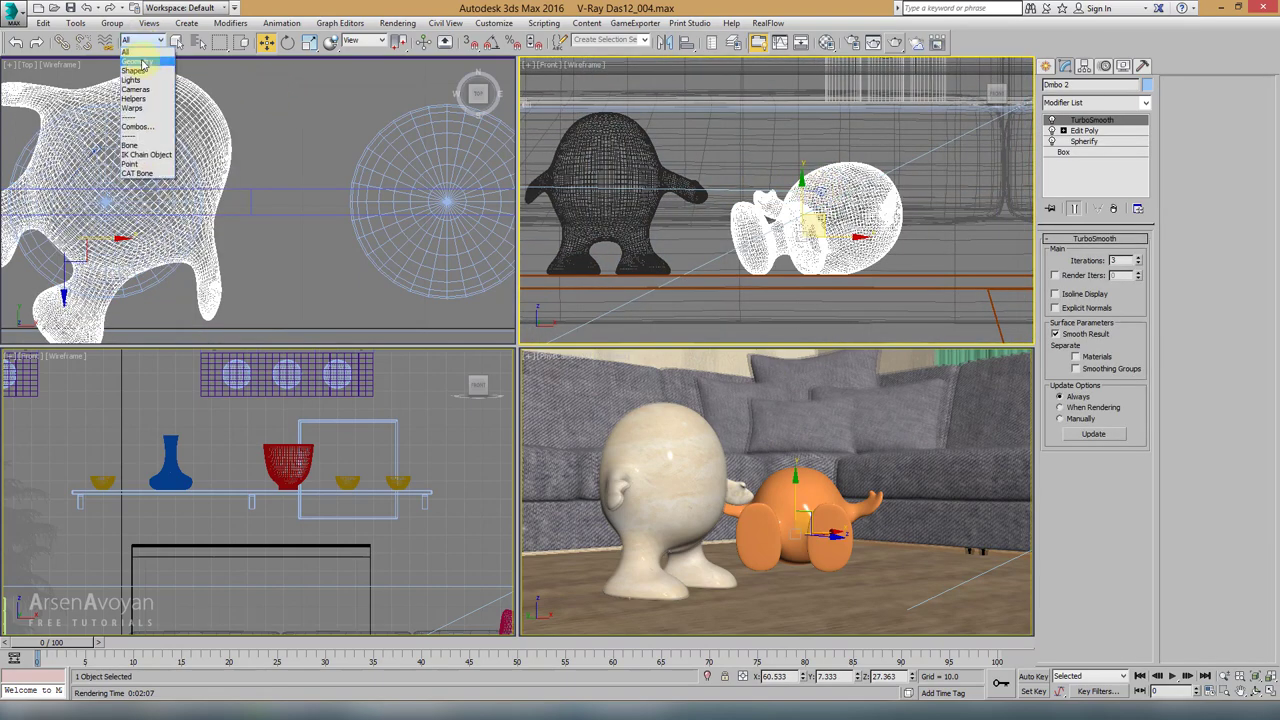
left_click(136, 89)
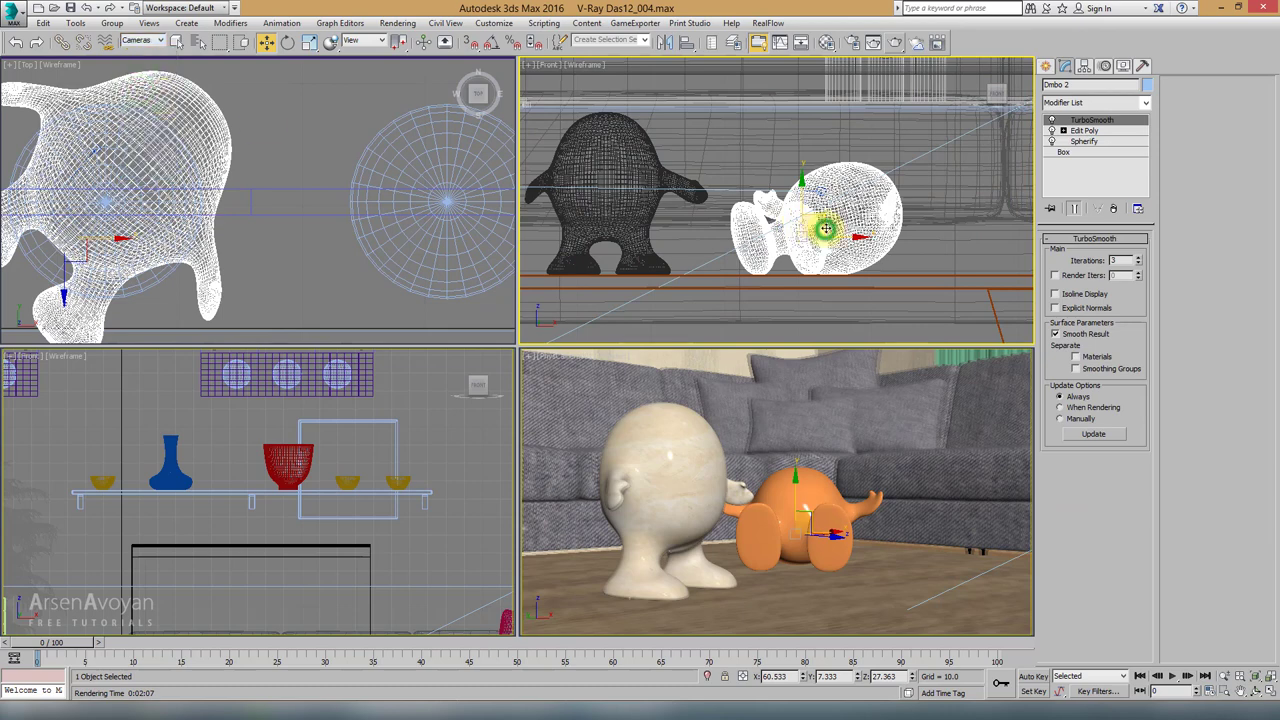
Step: Select the camera target at the orange figure in the Front view and lower it to a height of about 31.9
left_click(825, 229)
left_click(822, 190)
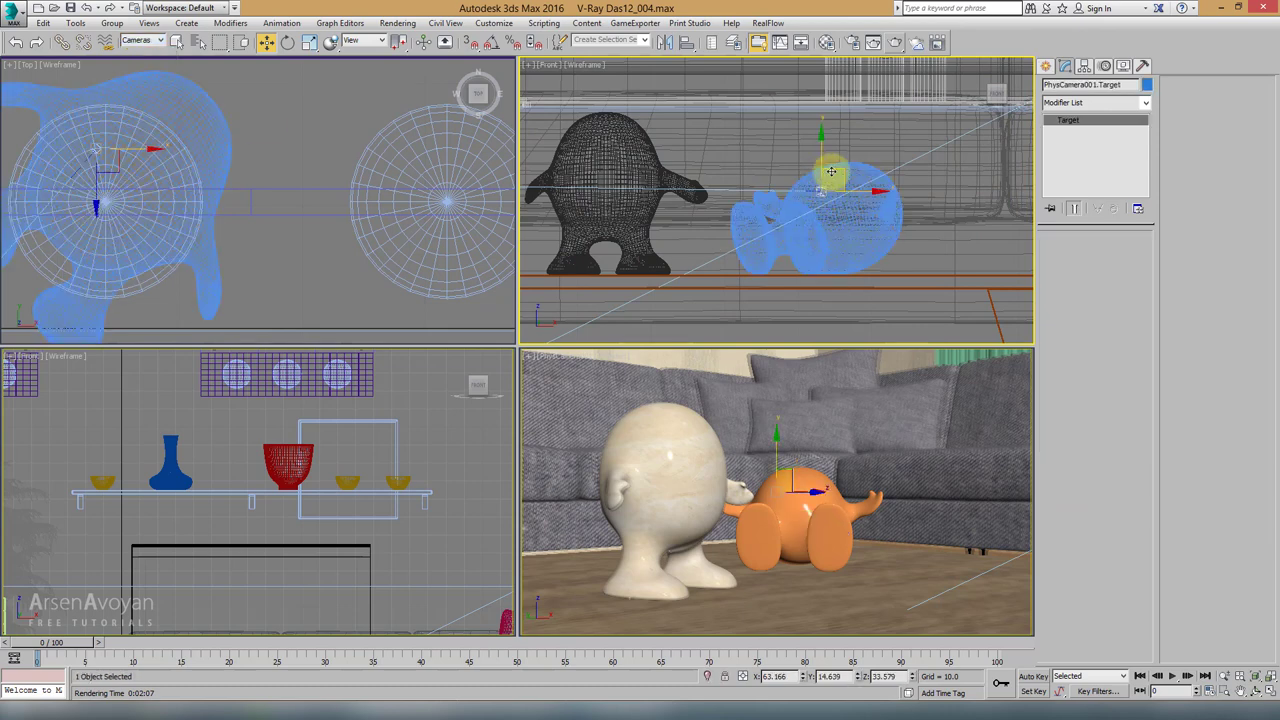
left_click_drag(831, 172, 829, 186)
Step: Move the camera in the Top view to about X 94, Y -93, on the other side of the figures
scroll(286, 212, "down", 5)
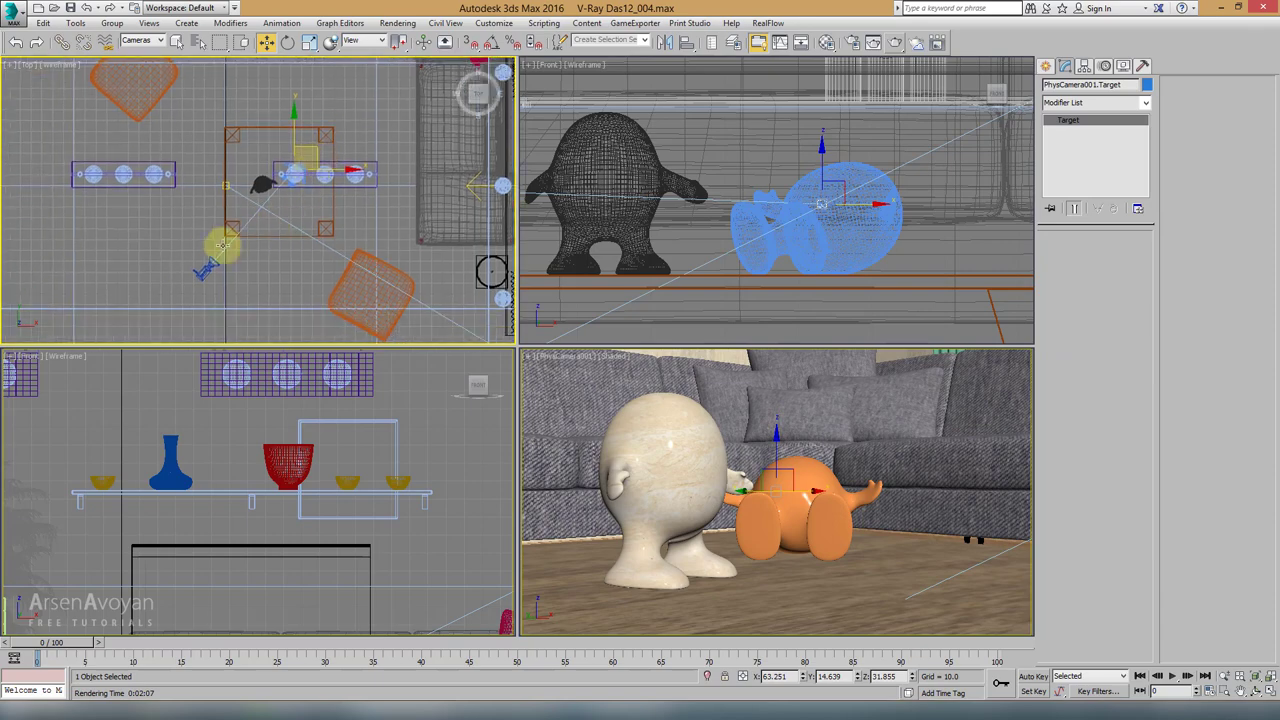
left_click(205, 263)
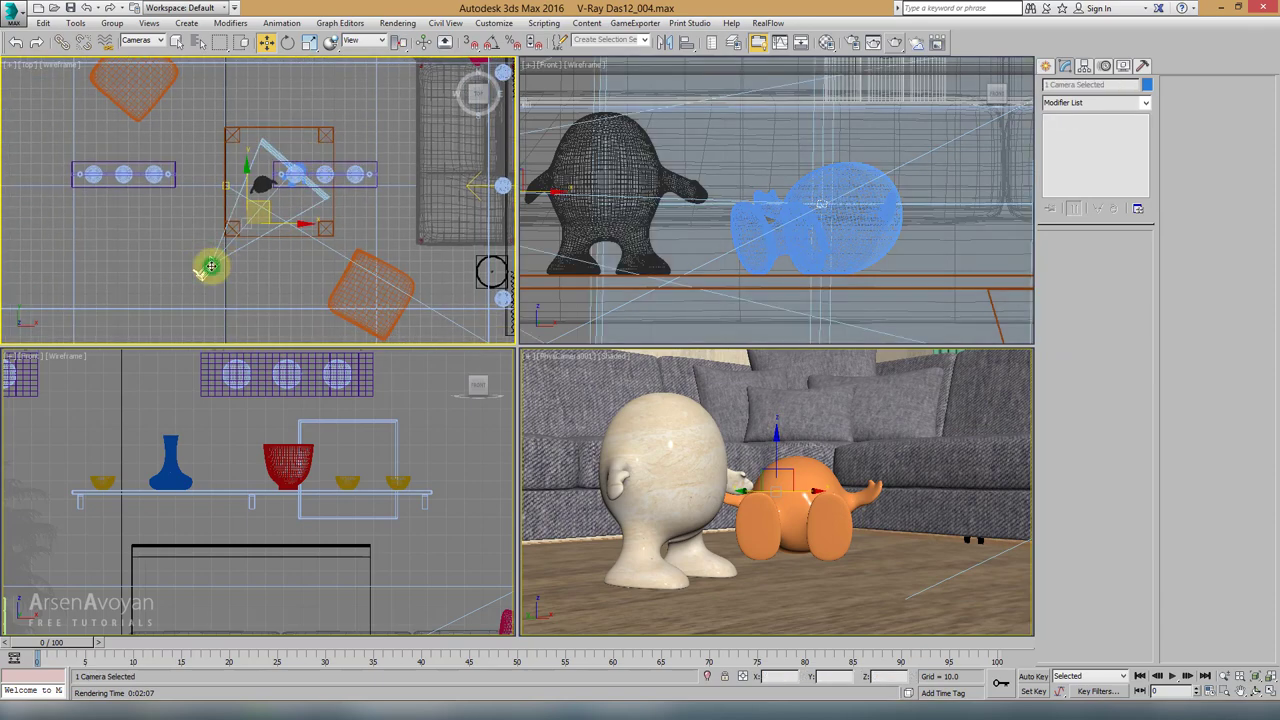
left_click_drag(214, 262, 358, 282)
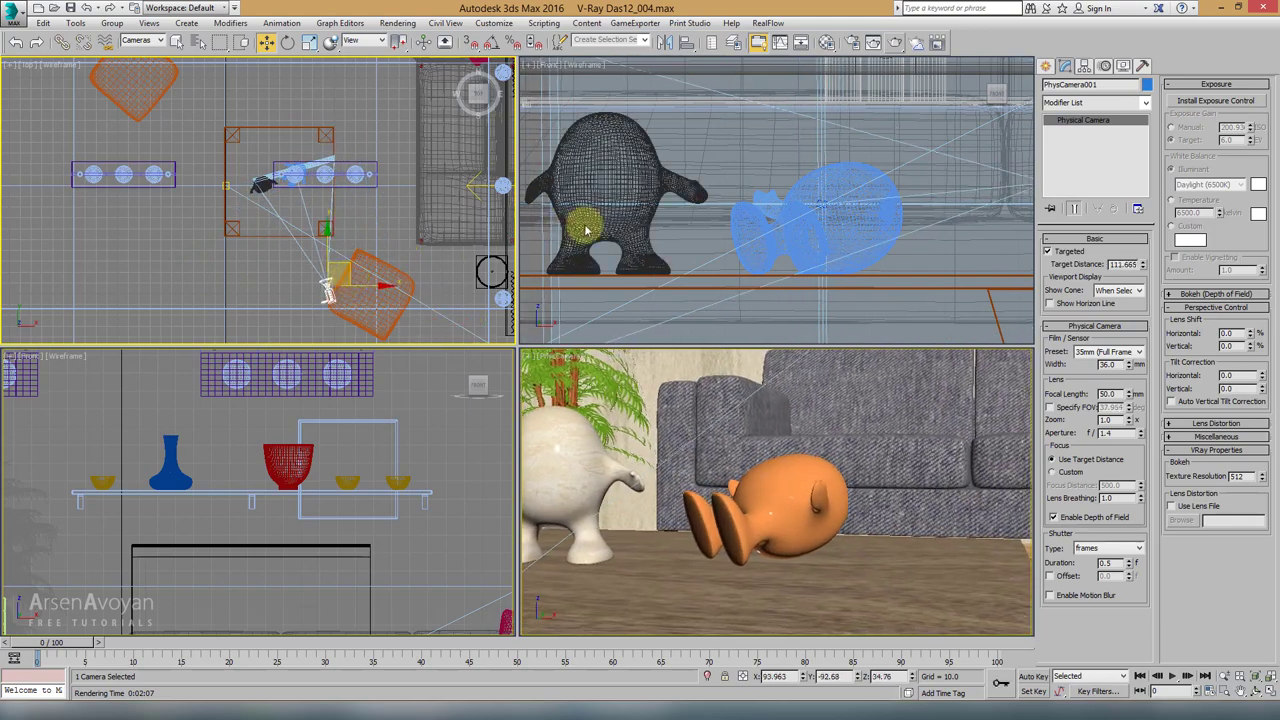
Step: Orbit and slightly roll the camera in its maximized view, framing both figures side by side in front of the sofa
right_click(739, 447)
key("alt+w")
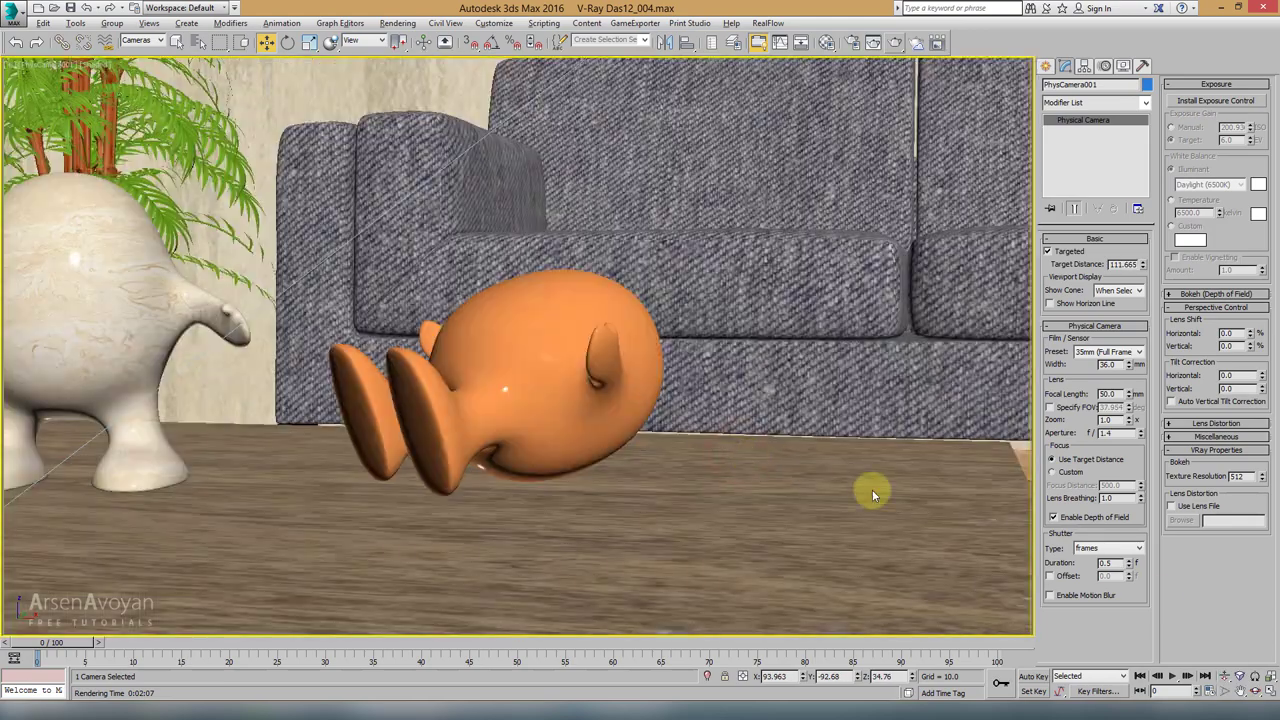
left_click(1256, 691)
left_click_drag(626, 389, 707, 339)
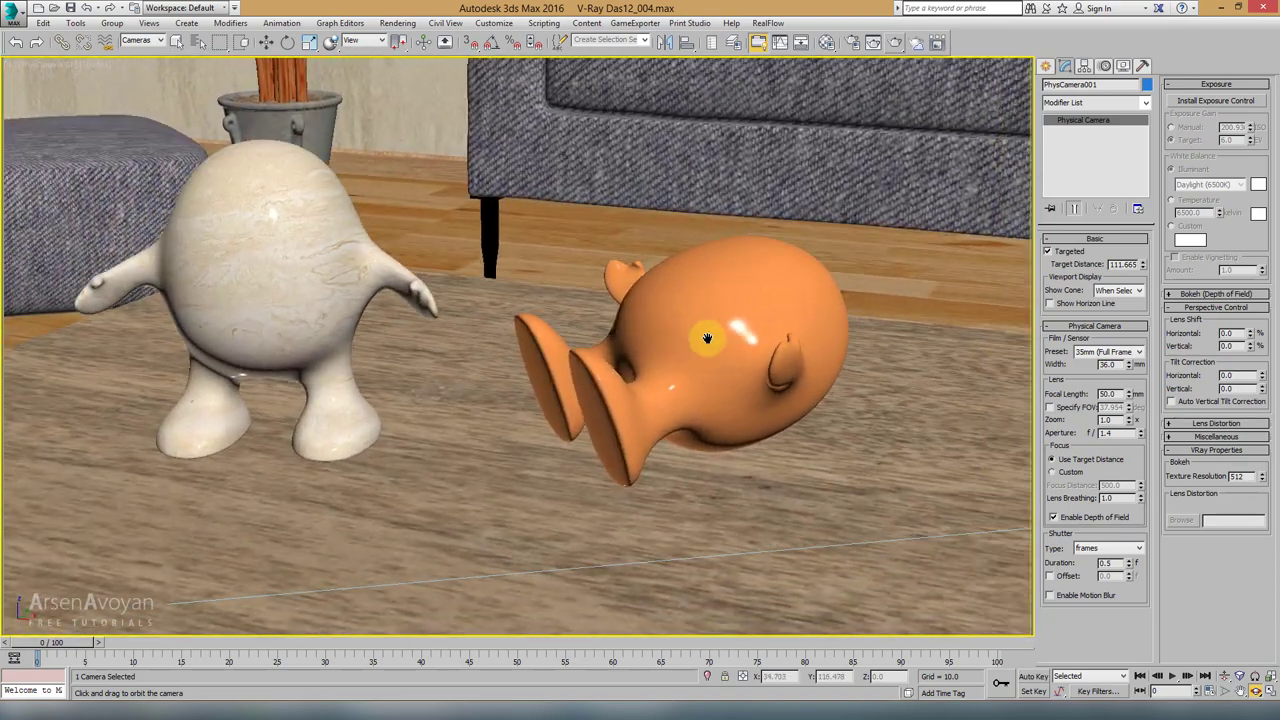
left_click(1254, 676)
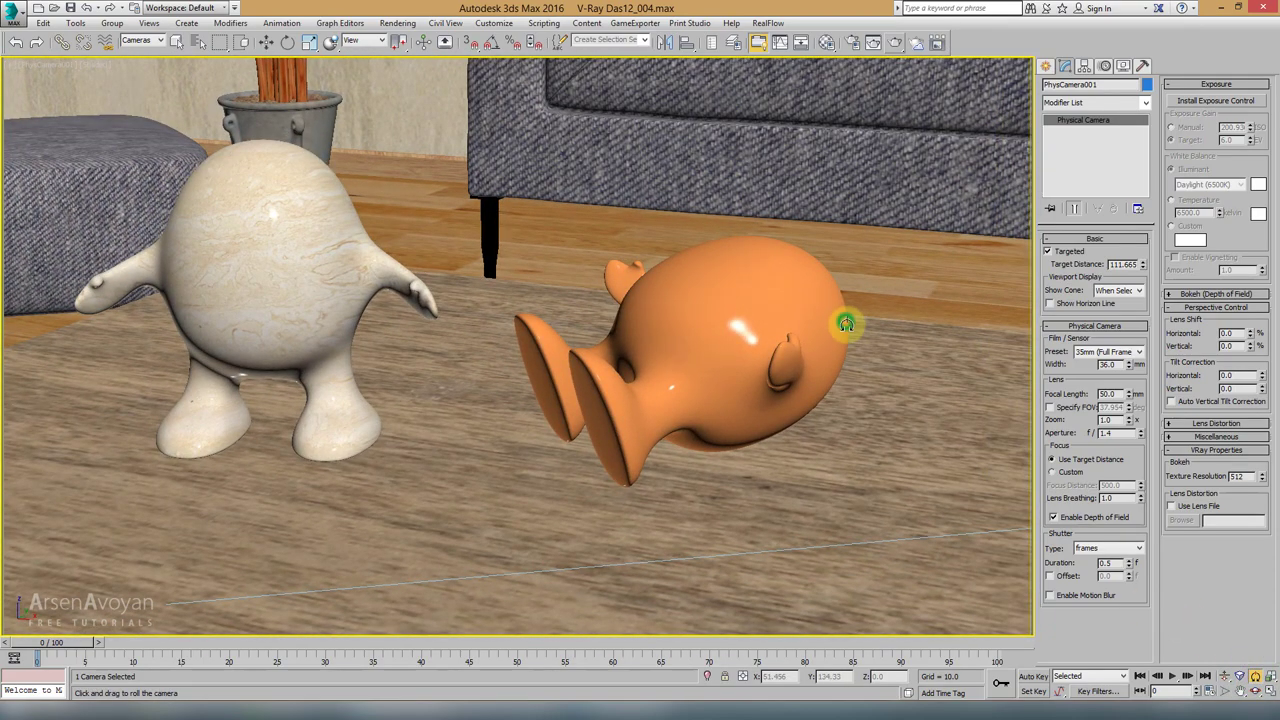
left_click_drag(846, 320, 814, 394)
left_click(1256, 691)
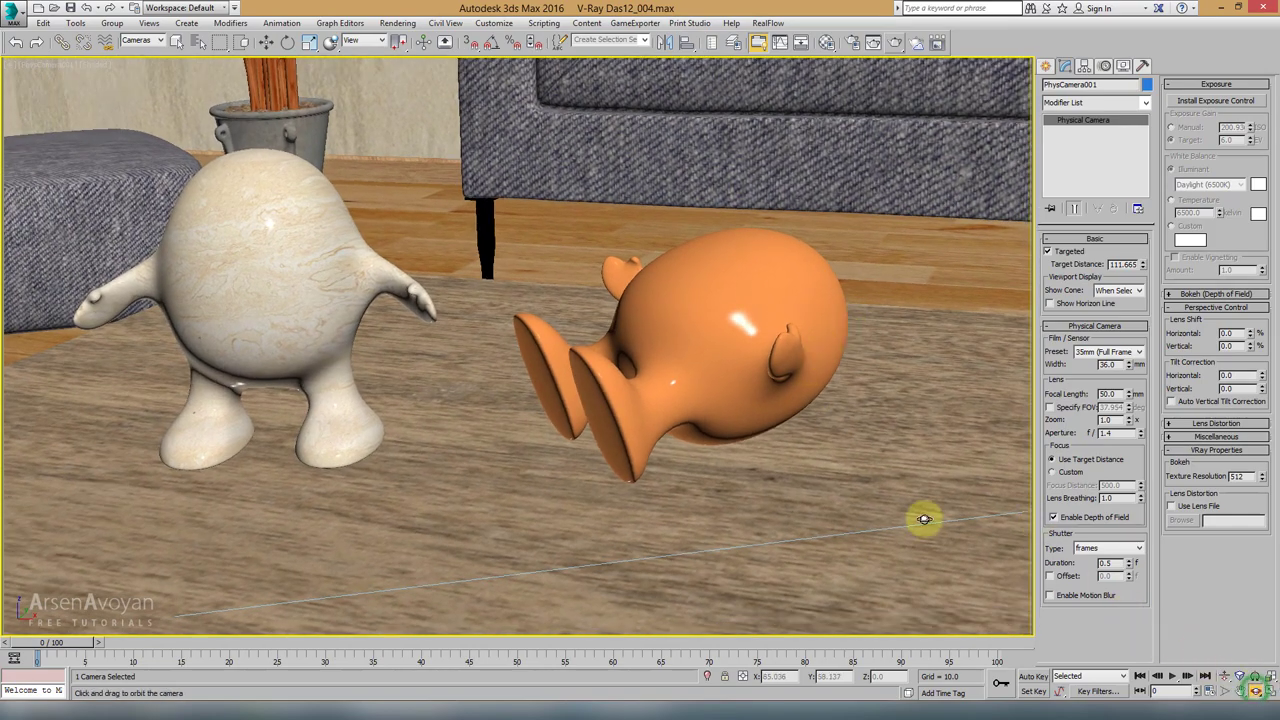
left_click_drag(657, 382, 652, 355)
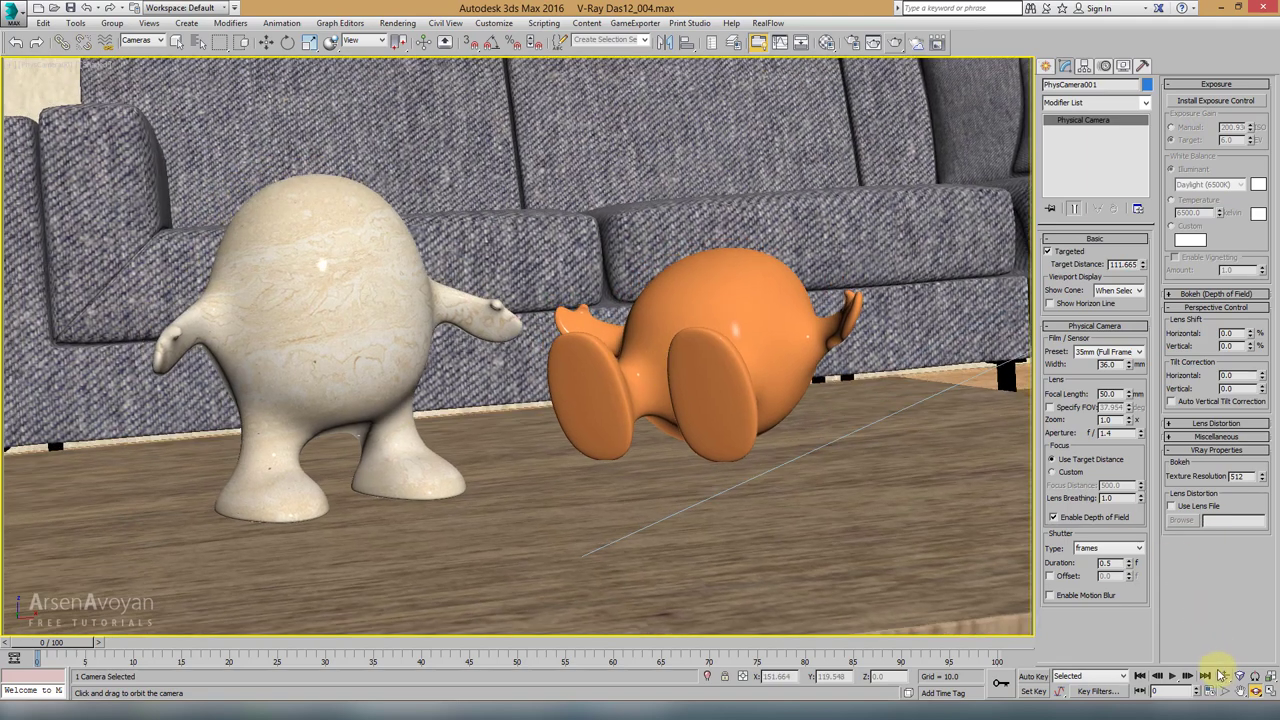
Step: Dolly the camera closer to the two figures, to a target distance of about 99
left_click(1224, 676)
left_click_drag(850, 460, 789, 389)
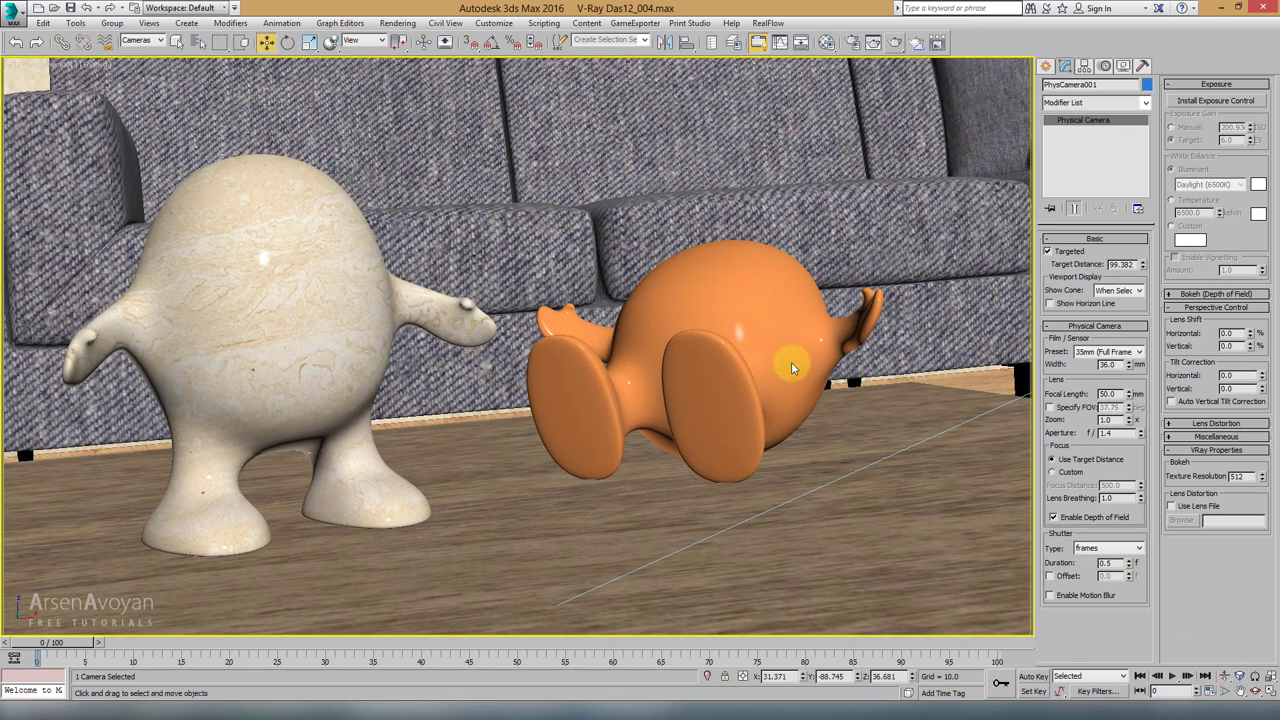
right_click(791, 362)
left_click(800, 372)
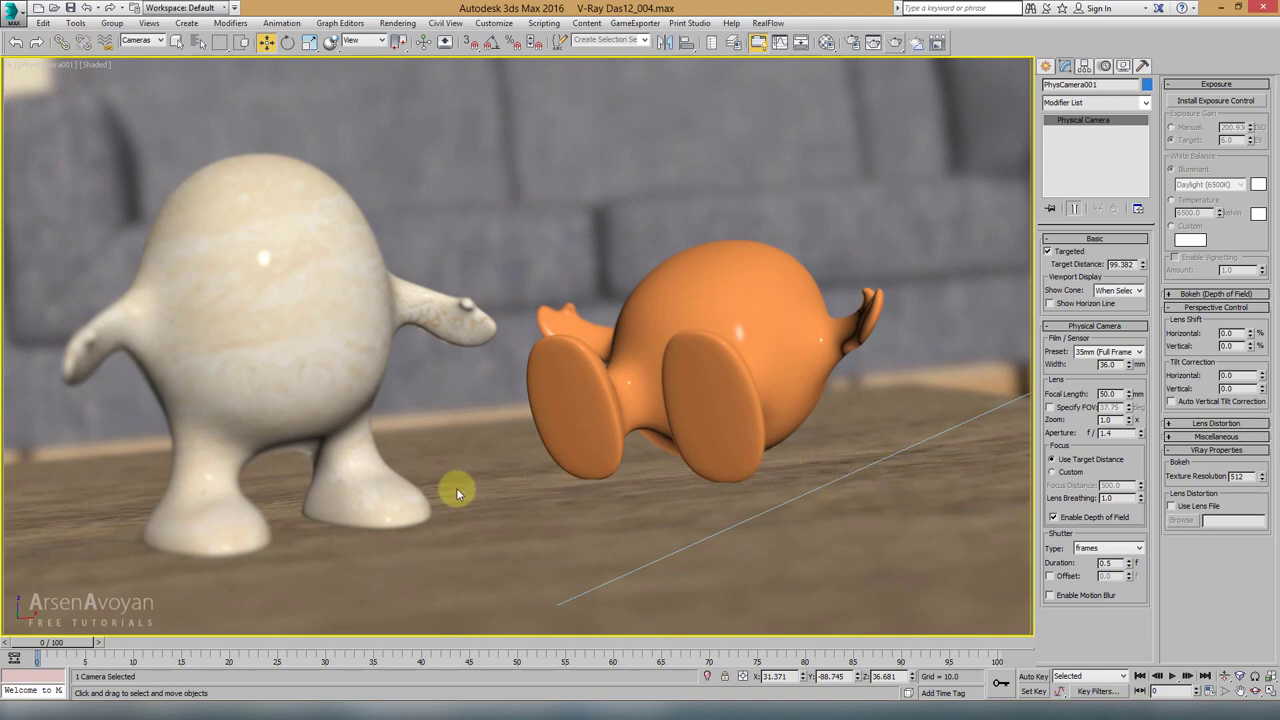
Step: Check the focus plane in the Top view, set the camera's aperture to f/2.8, and render the camera view
key("alt+w")
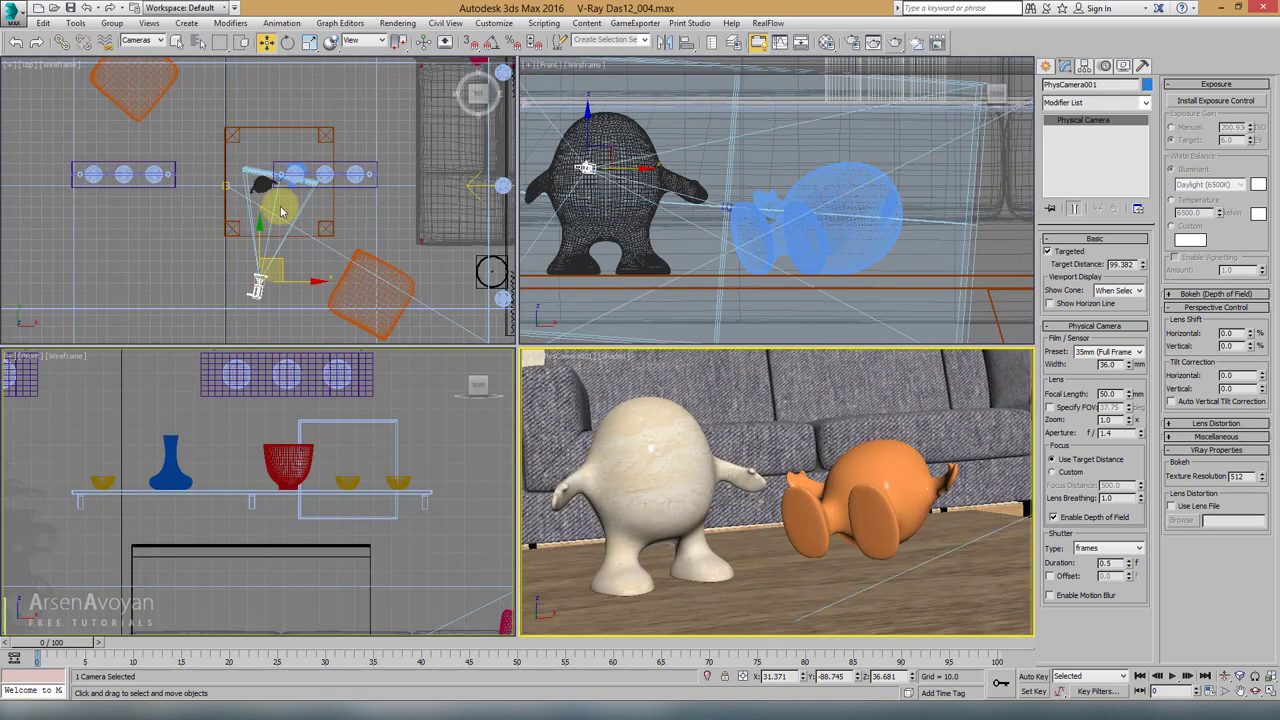
scroll(289, 168, "up", 6)
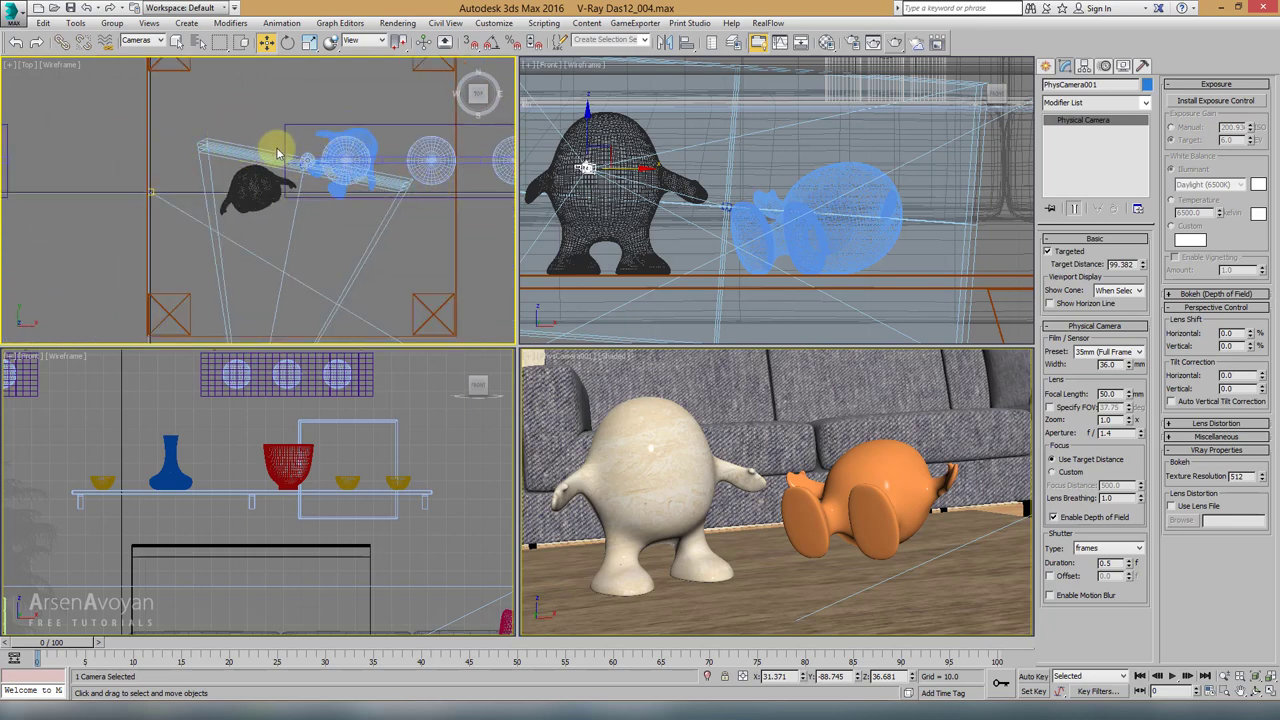
right_click(695, 500)
key("alt+w")
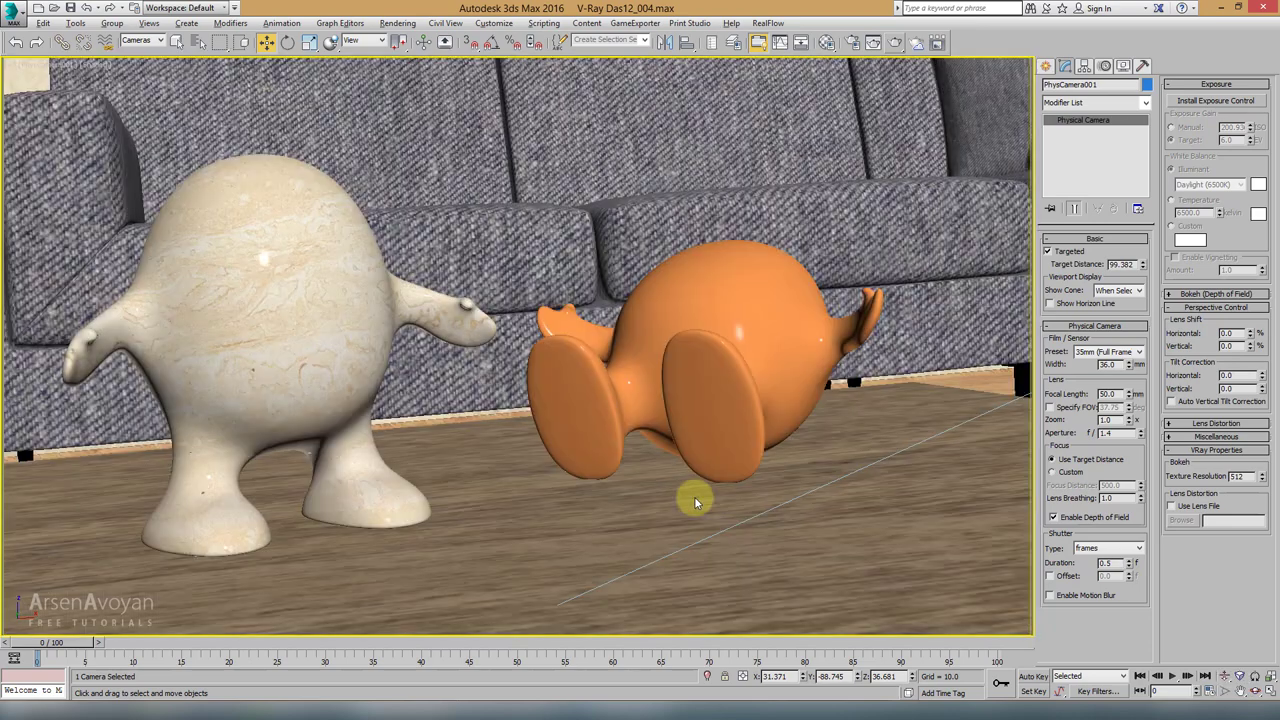
double_click(1110, 433)
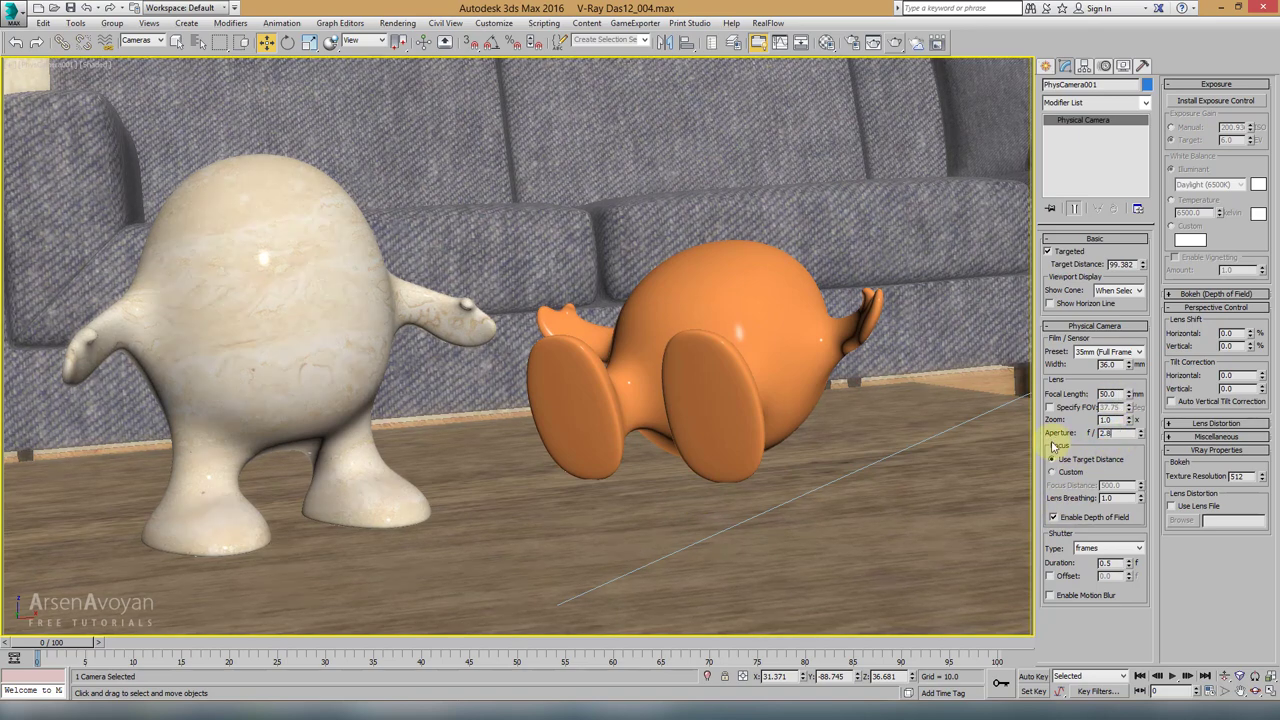
type("2.8")
key("Return")
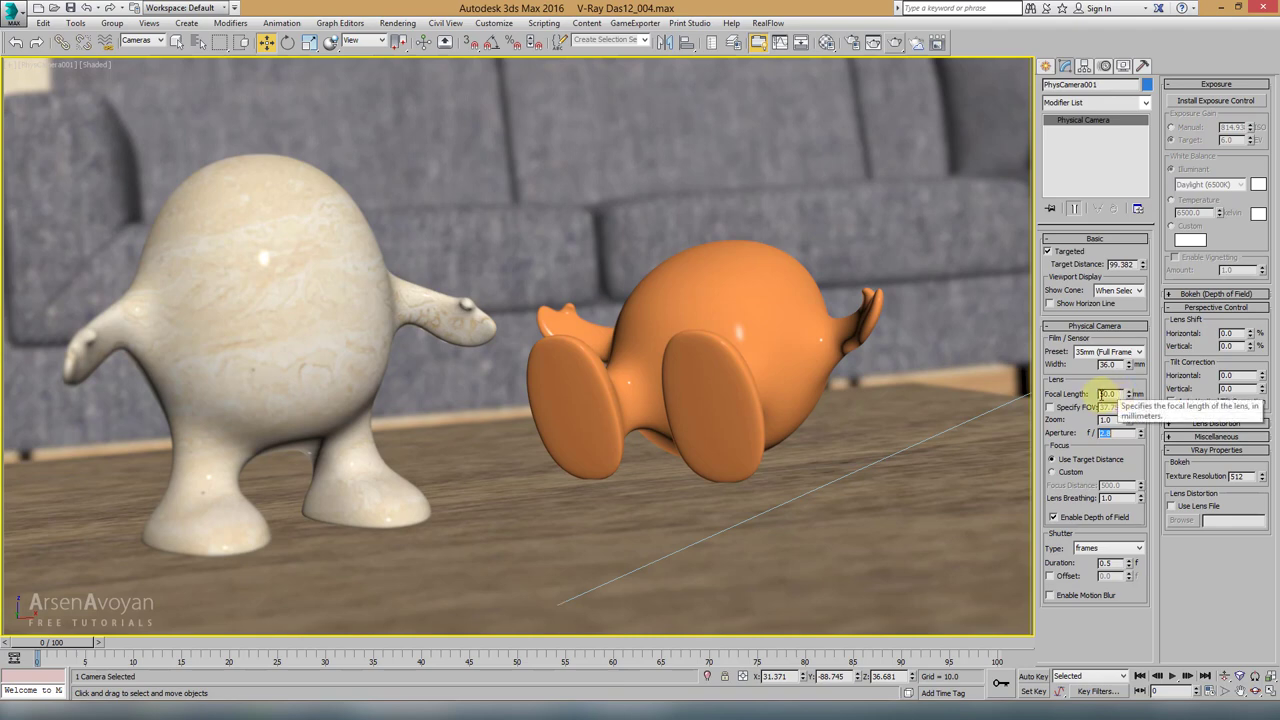
left_click(896, 45)
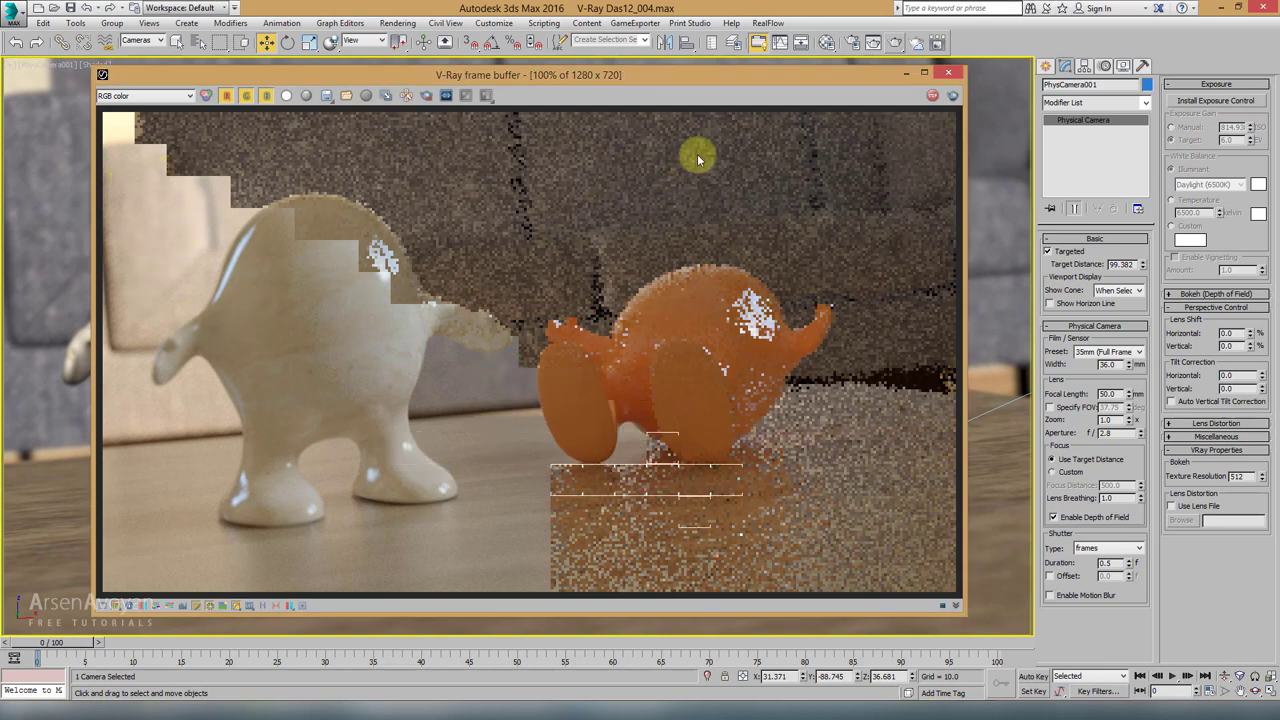
Step: Stop the camera render that is in progress
left_click_drag(737, 78, 598, 182)
left_click(899, 115)
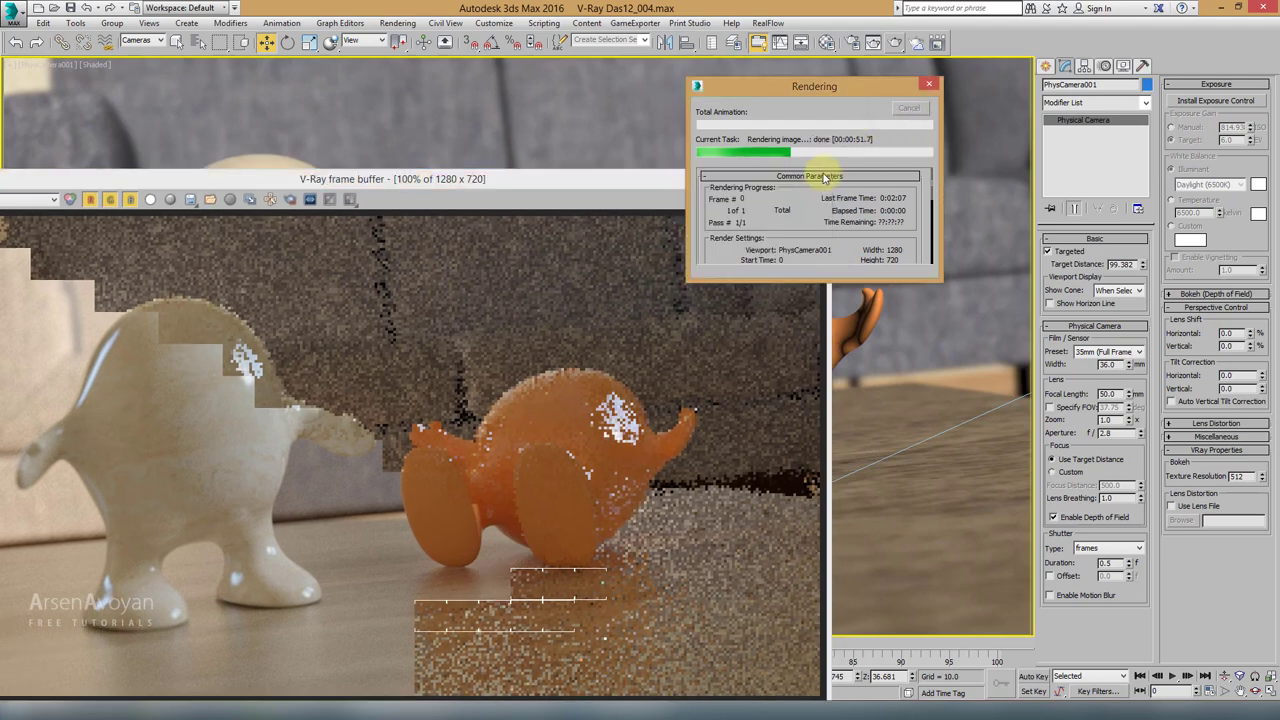
left_click(813, 177)
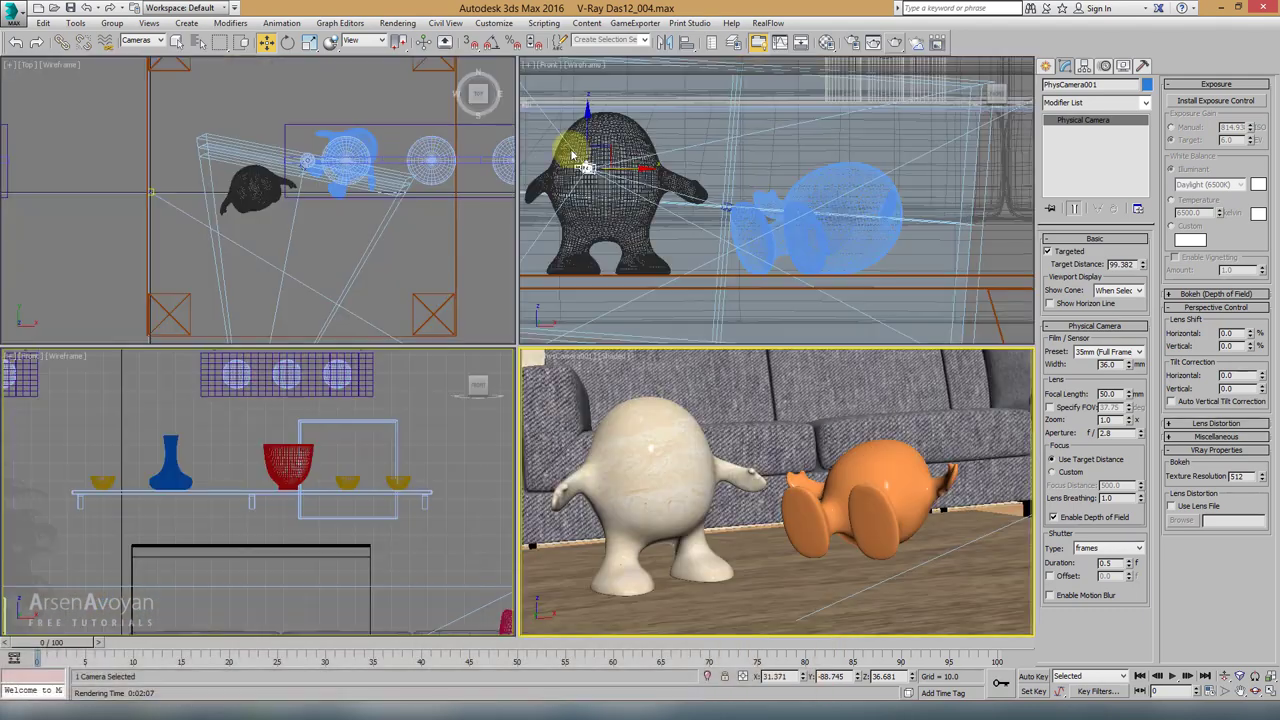
Step: Set the selection filter to All, select the VRaySun in the Top view and disable it
scroll(370, 150, "down", 5)
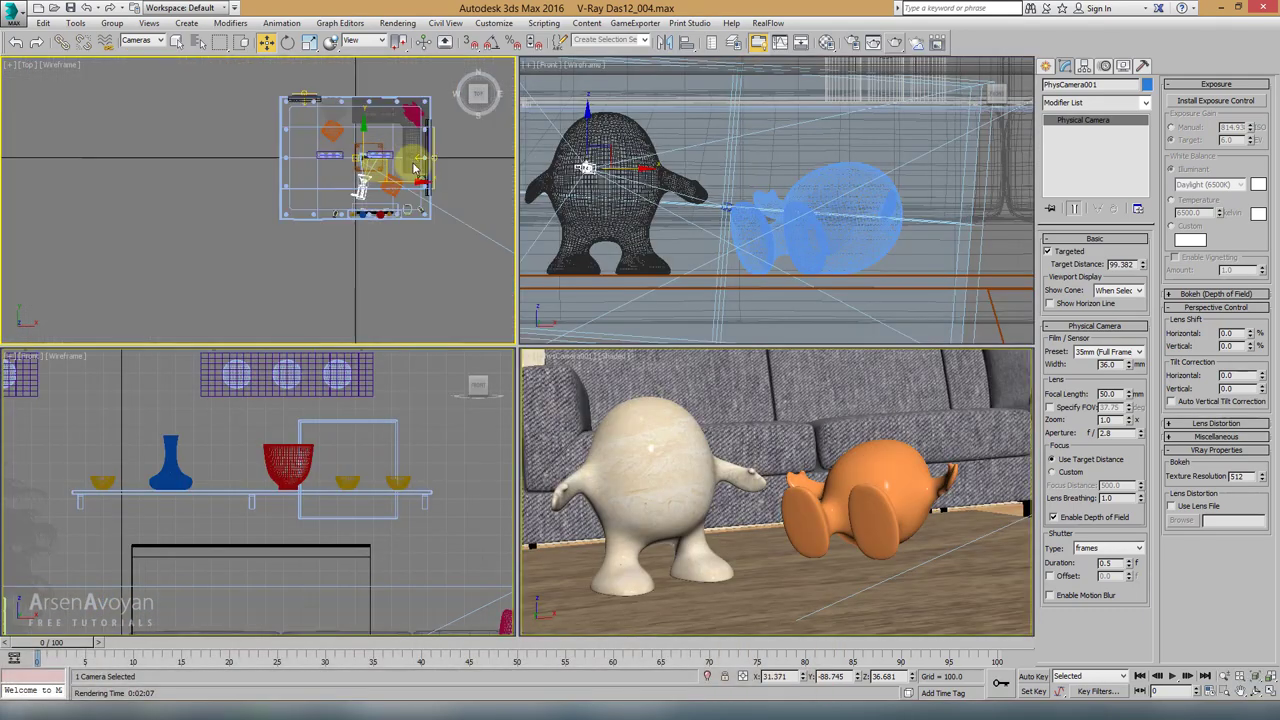
left_click(143, 40)
left_click(136, 51)
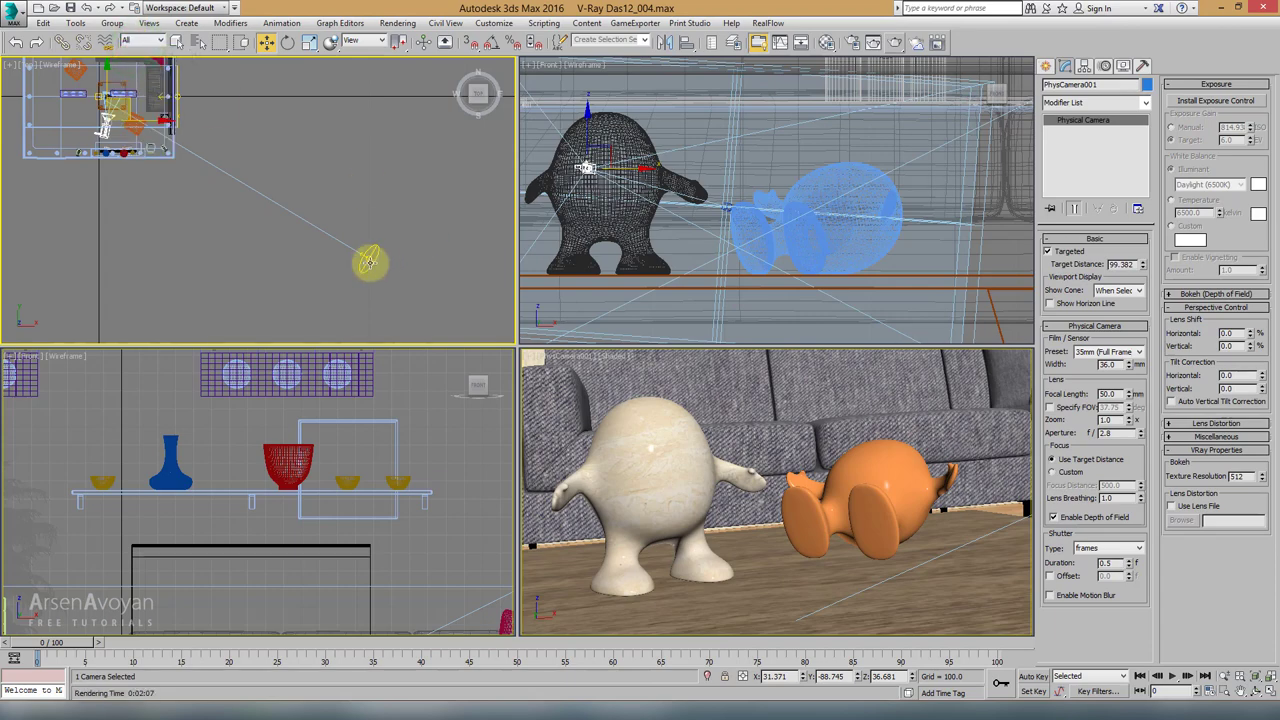
left_click(368, 258)
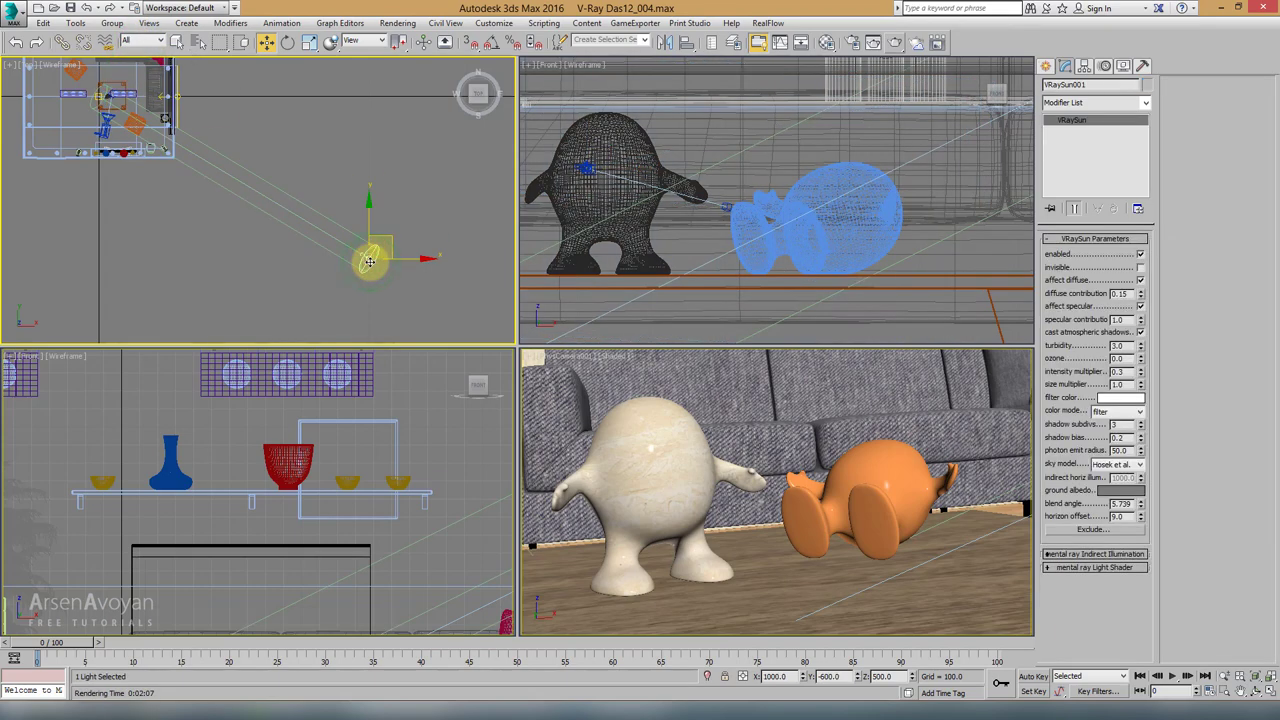
left_click(1141, 255)
Step: Maximize the physical camera view and render it with the sun off
right_click(850, 390)
key("alt+w")
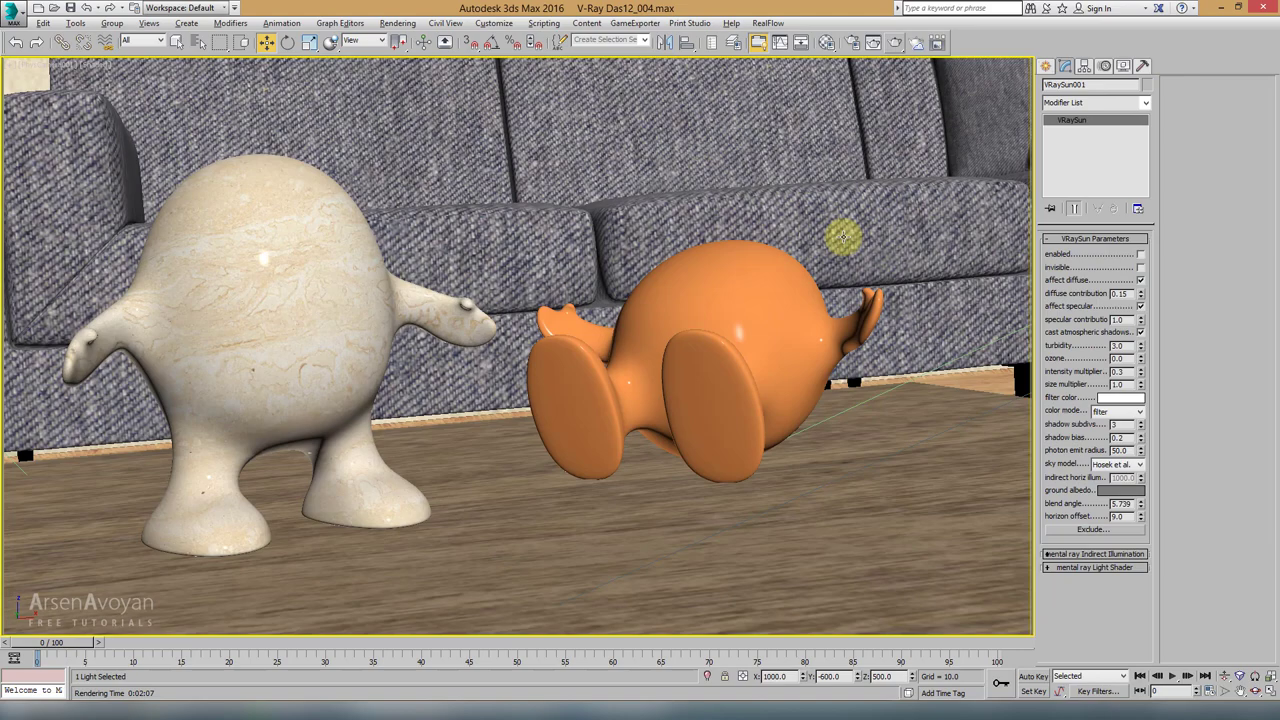
left_click(893, 45)
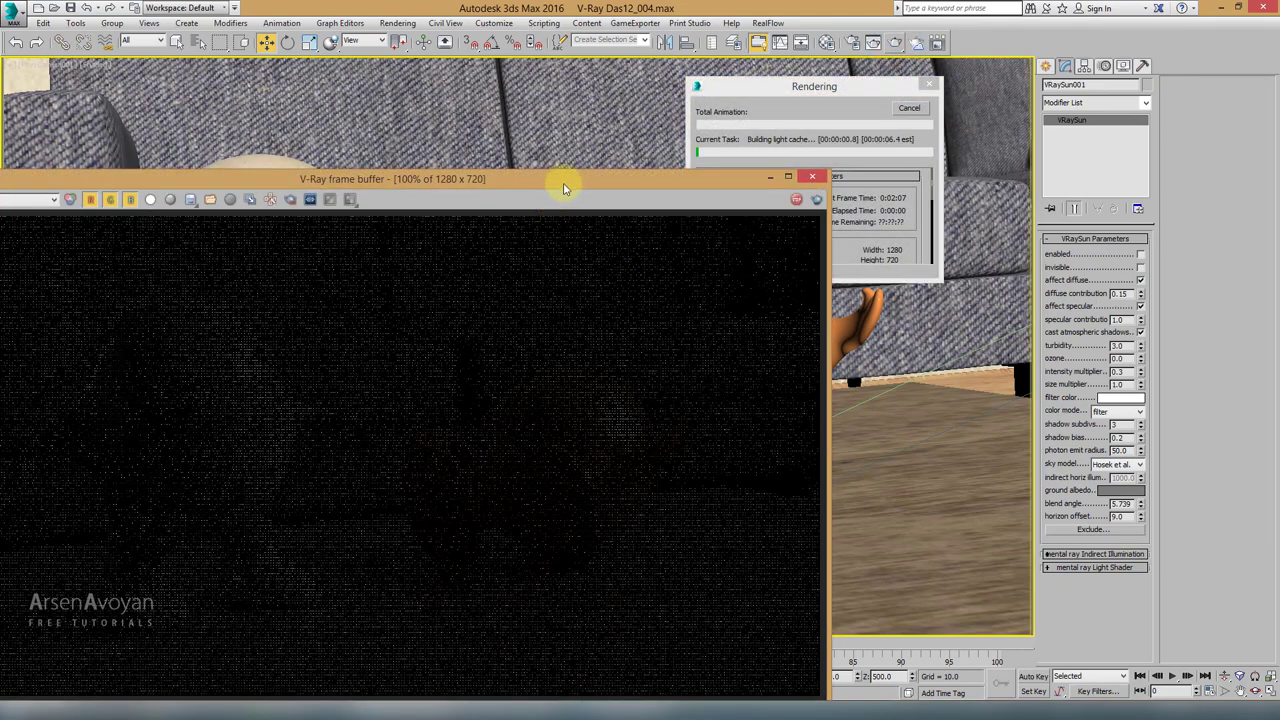
left_click_drag(566, 184, 759, 80)
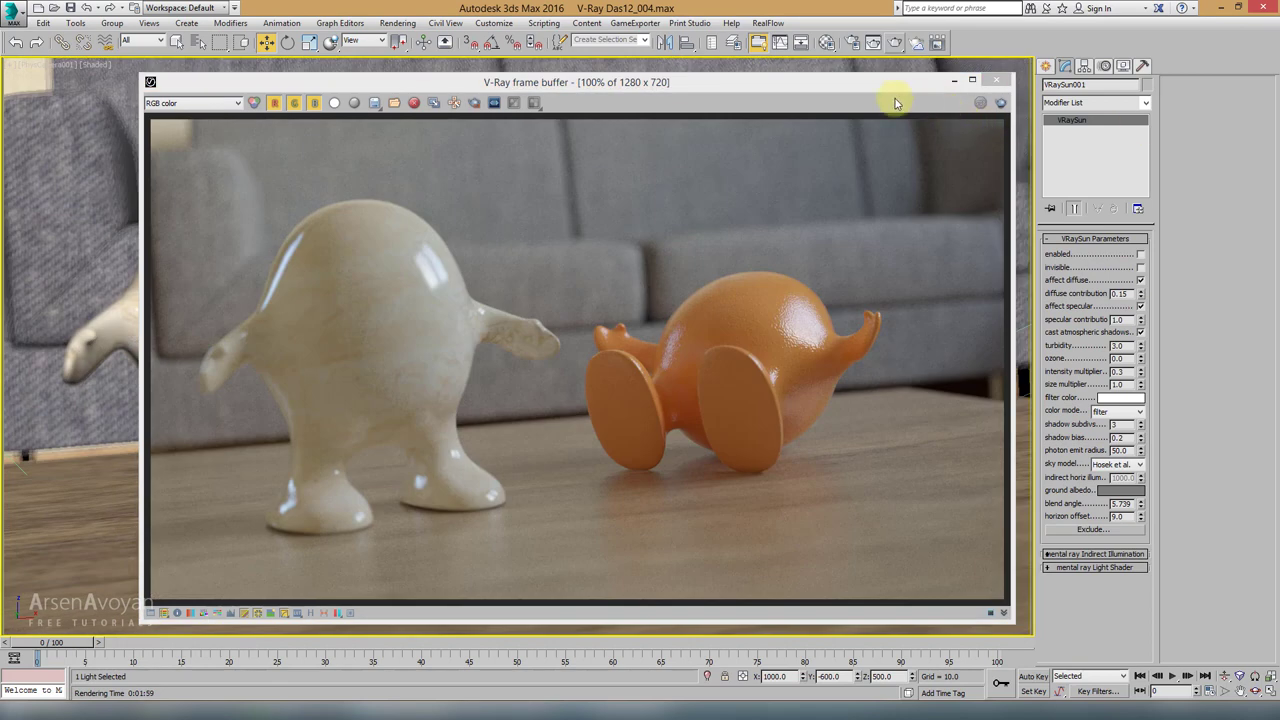
left_click_drag(886, 88, 880, 88)
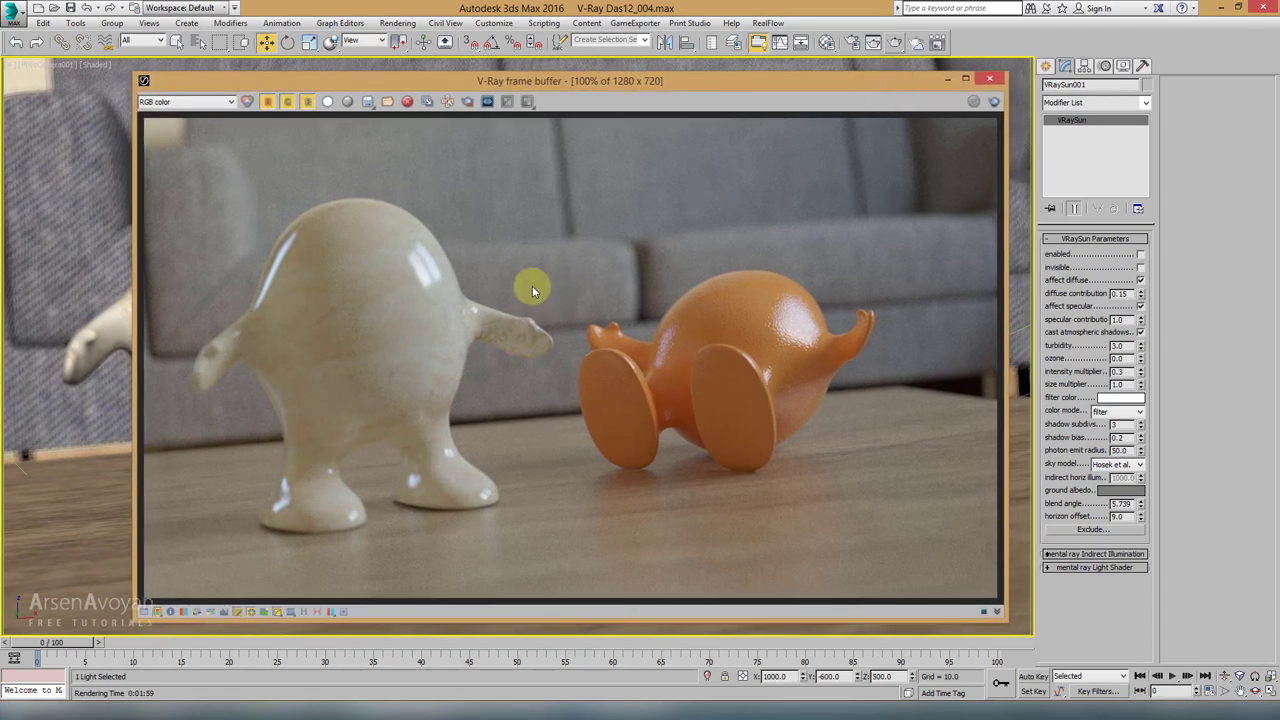
Step: Save the finished render as a_009.exr in the render folder using the next incremental file name
left_click(368, 103)
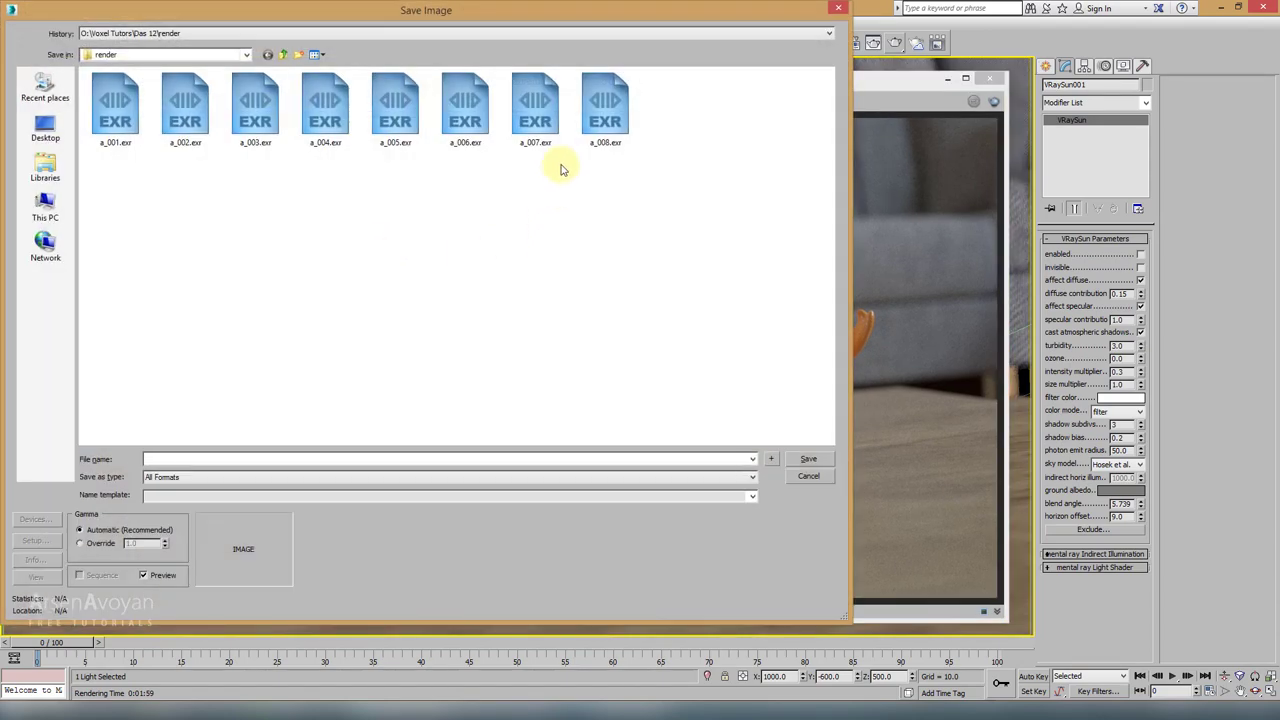
left_click(604, 108)
left_click(695, 327)
left_click(771, 459)
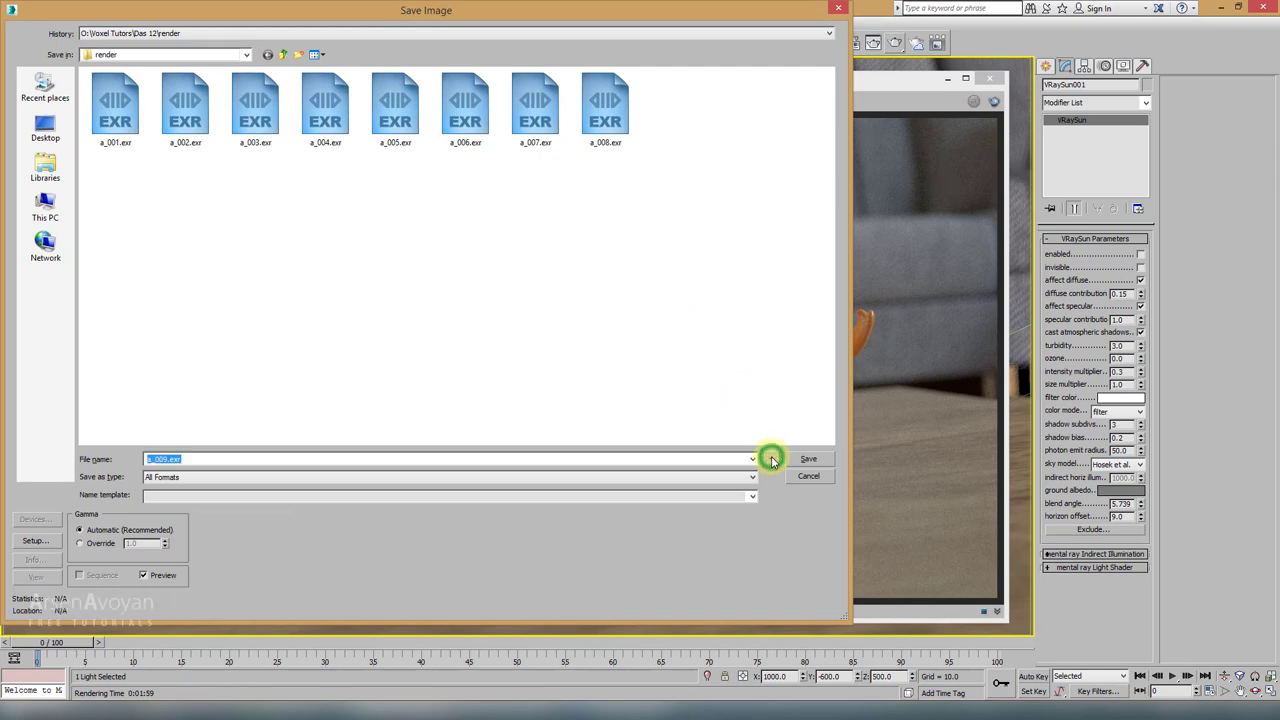
left_click(509, 511)
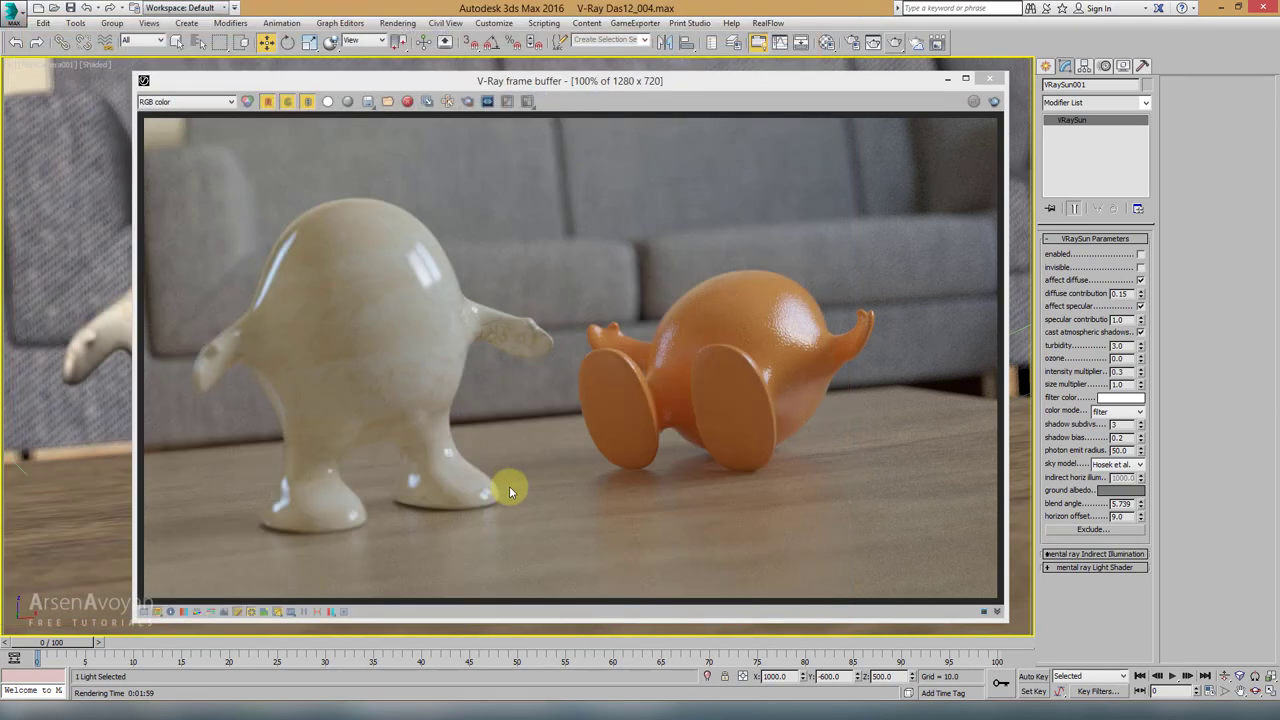
Step: Inspect the grain in the blurred sofa background and set the bucket image sampler's noise threshold to 0.01
scroll(480, 248, "up", 4)
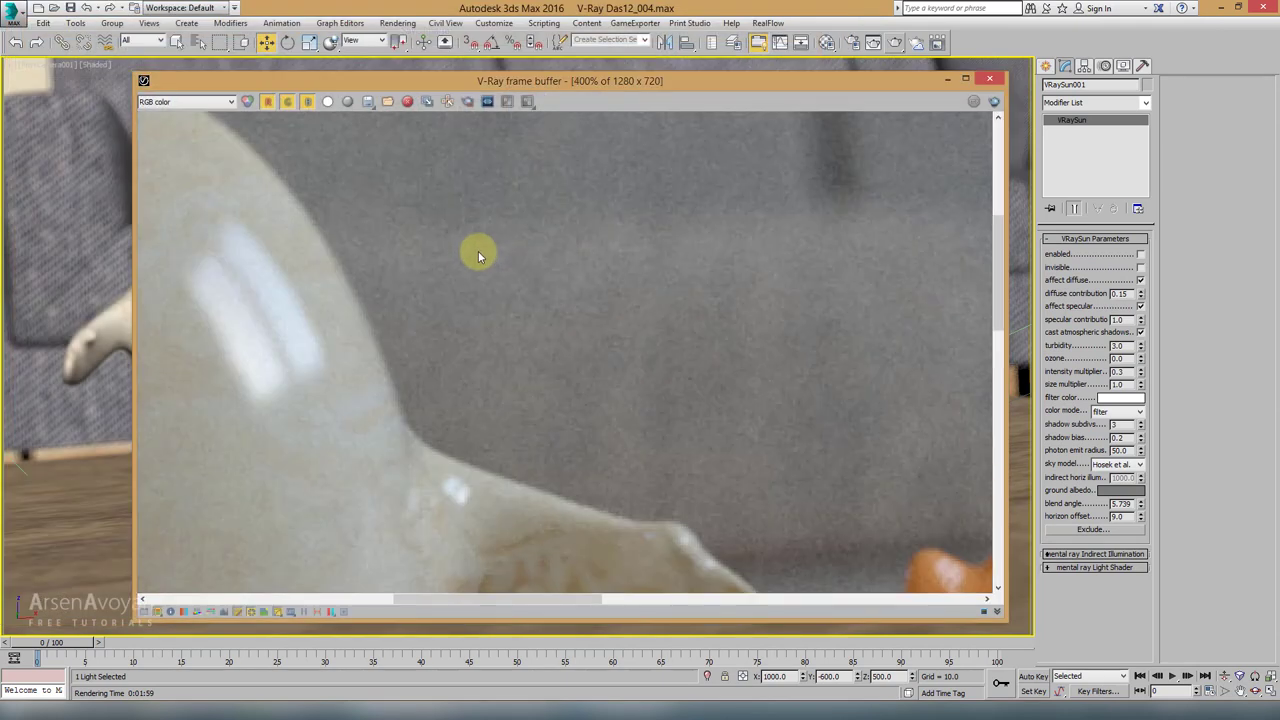
middle_click_drag(478, 251, 612, 249)
scroll(613, 276, "down", 4)
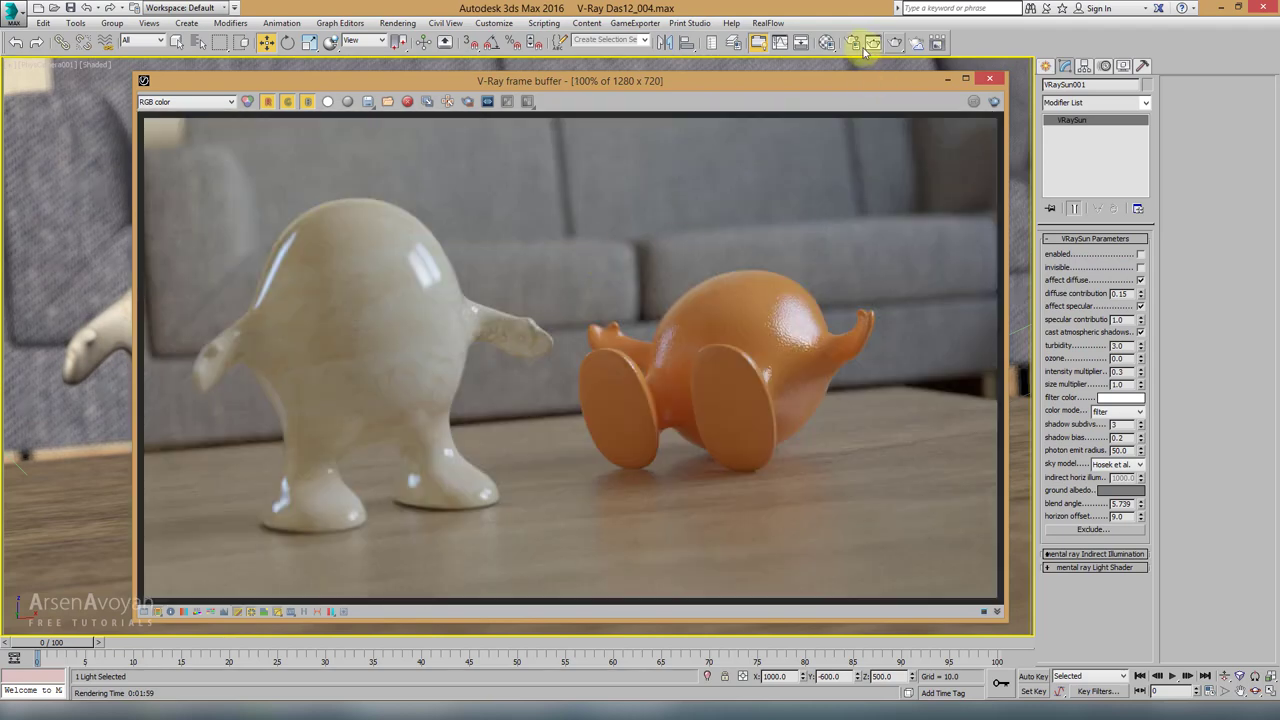
left_click(852, 43)
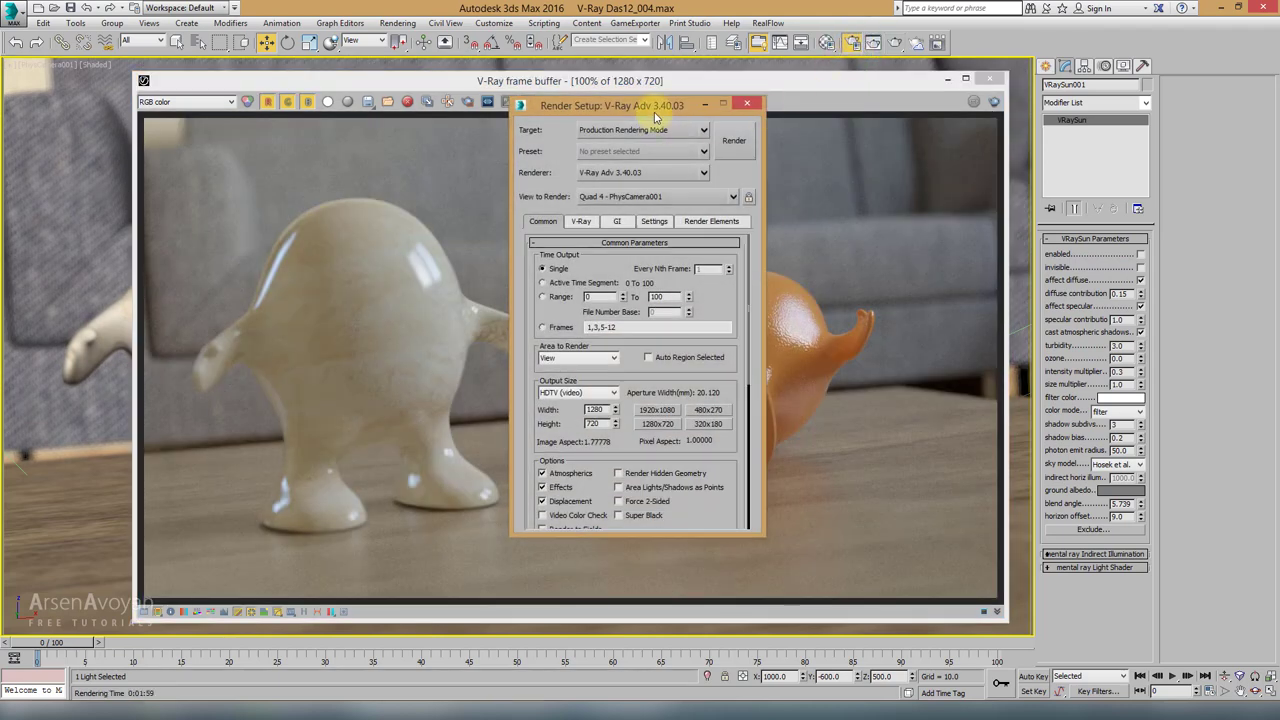
left_click_drag(655, 117, 787, 96)
left_click(713, 203)
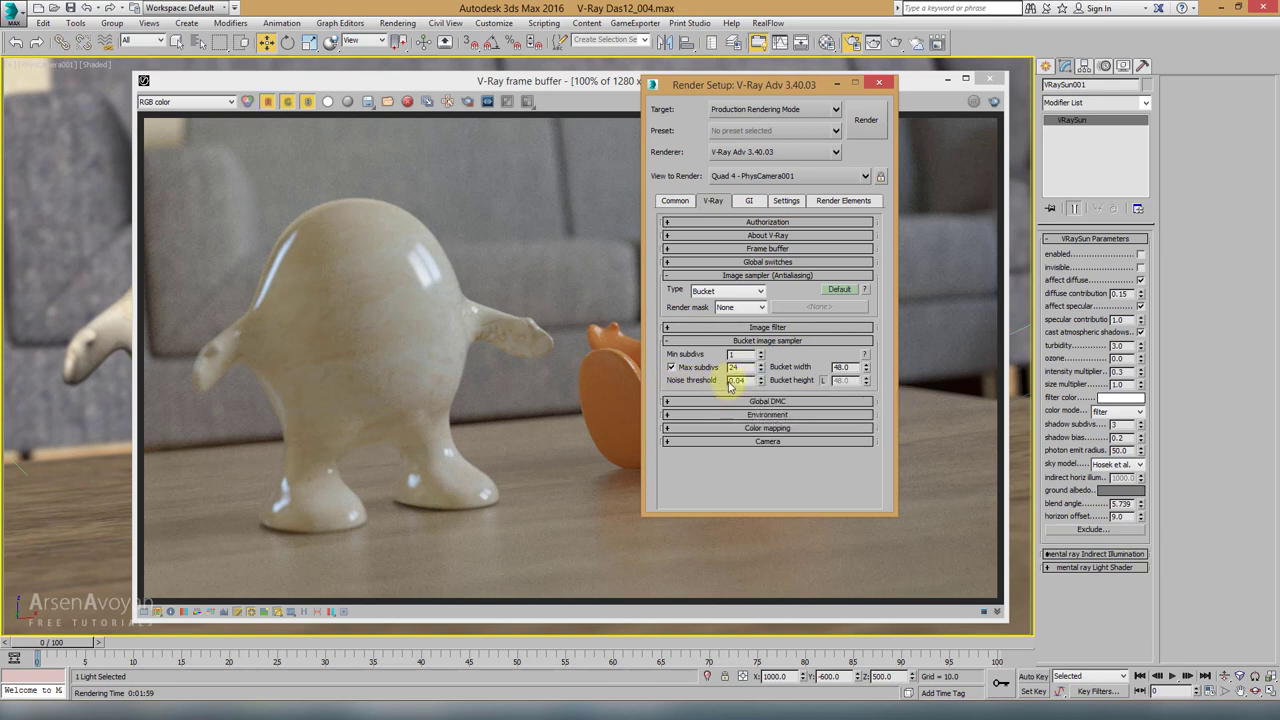
left_click(752, 381)
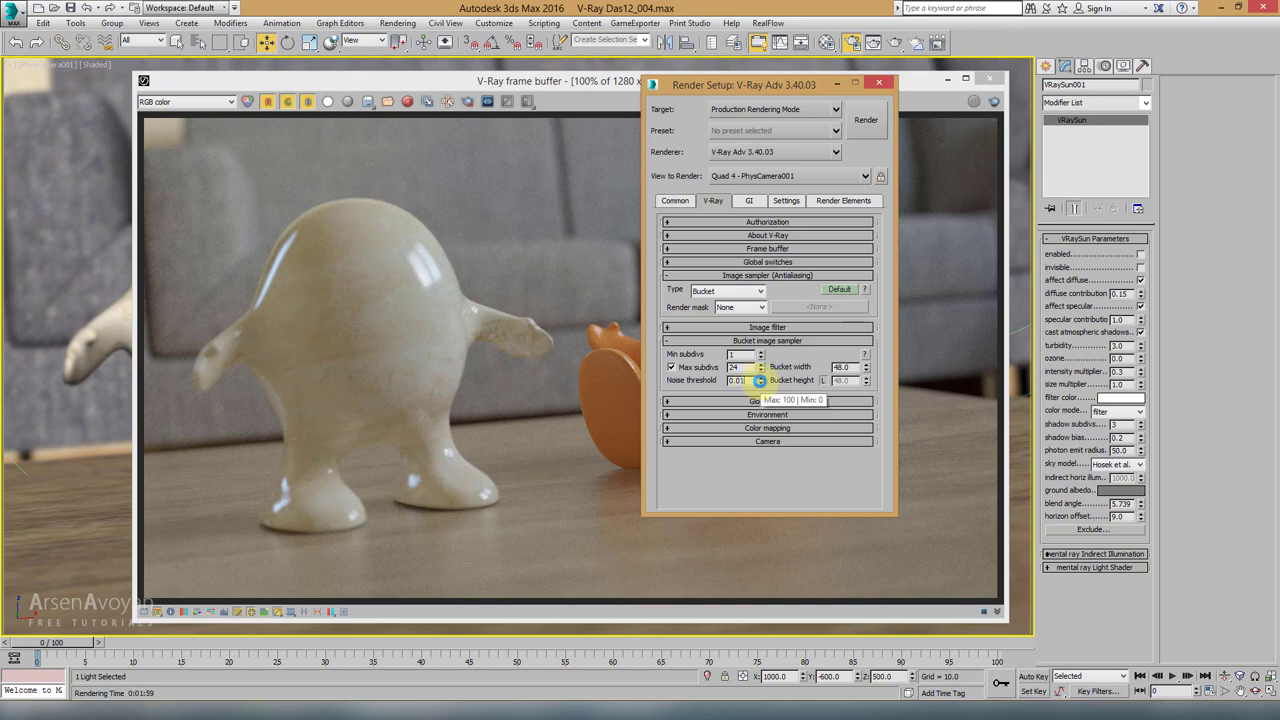
left_click(492, 271)
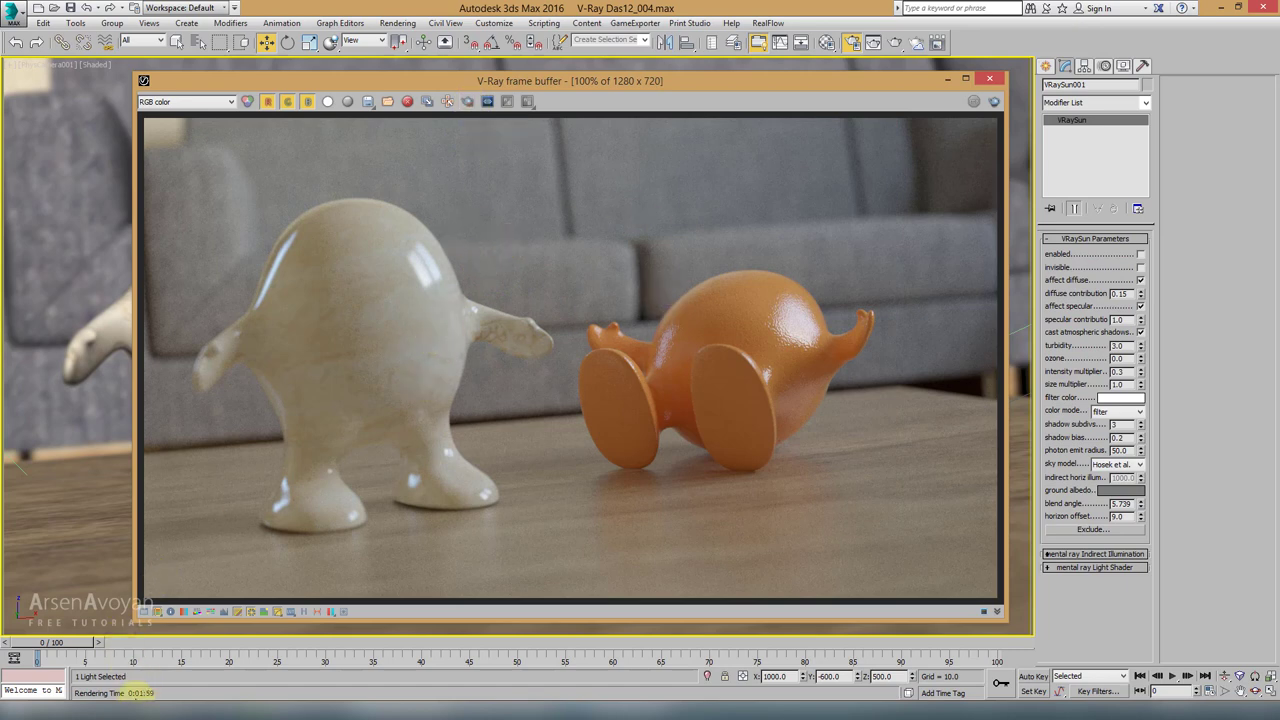
Step: Define a render region over the white figure's shoulder and the sofa behind it, and render only that region
left_click(470, 104)
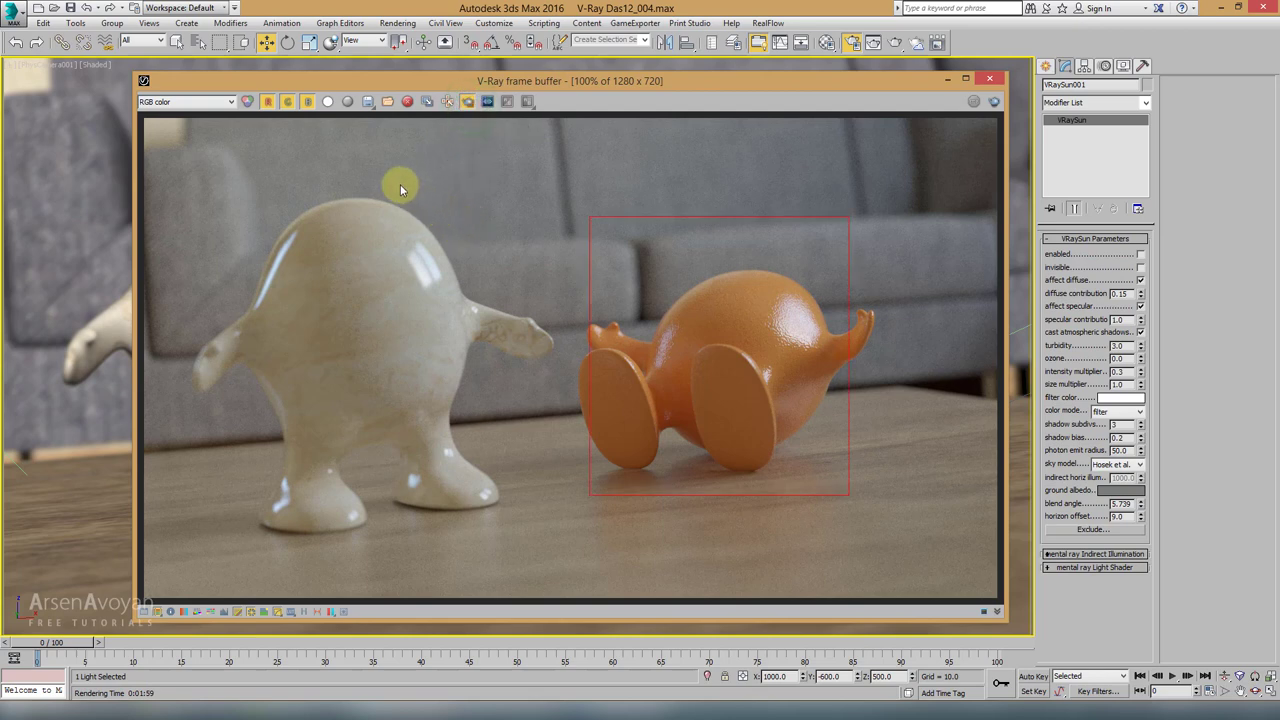
mouse_move(509, 224)
left_mouse_down()
mouse_move(452, 319)
mouse_move(421, 330)
left_mouse_up()
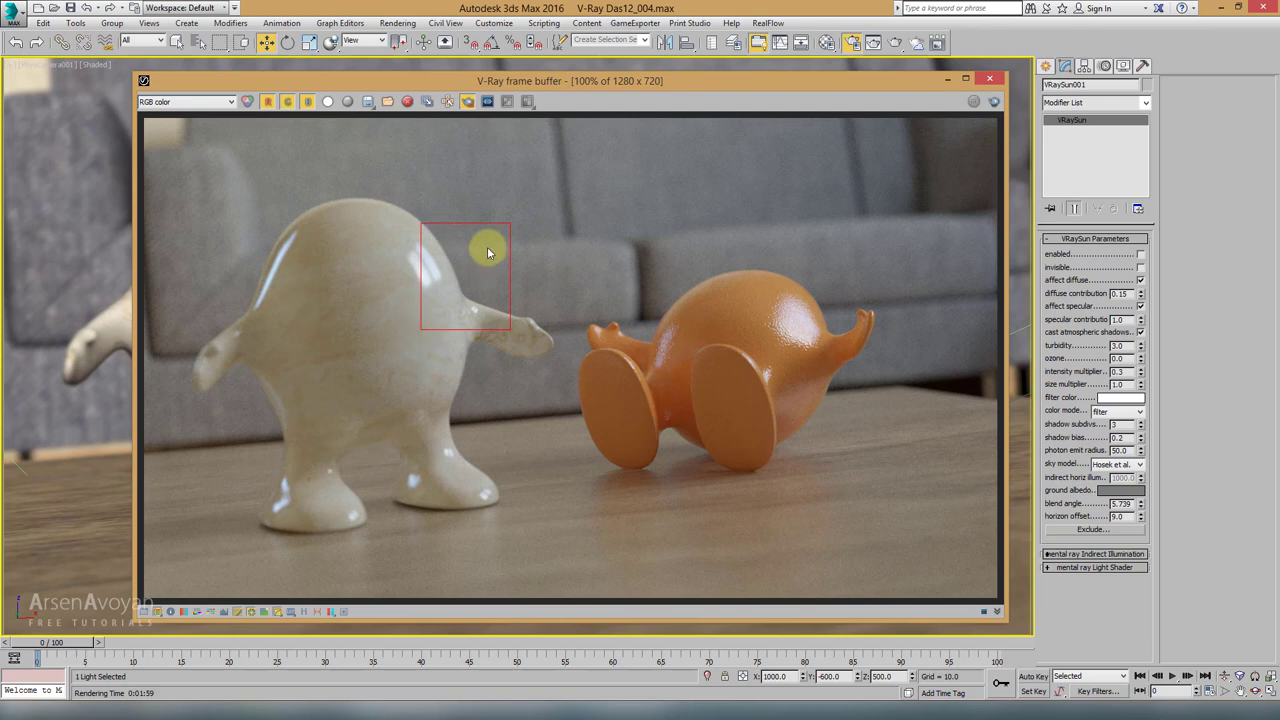
scroll(467, 254, "up", 1)
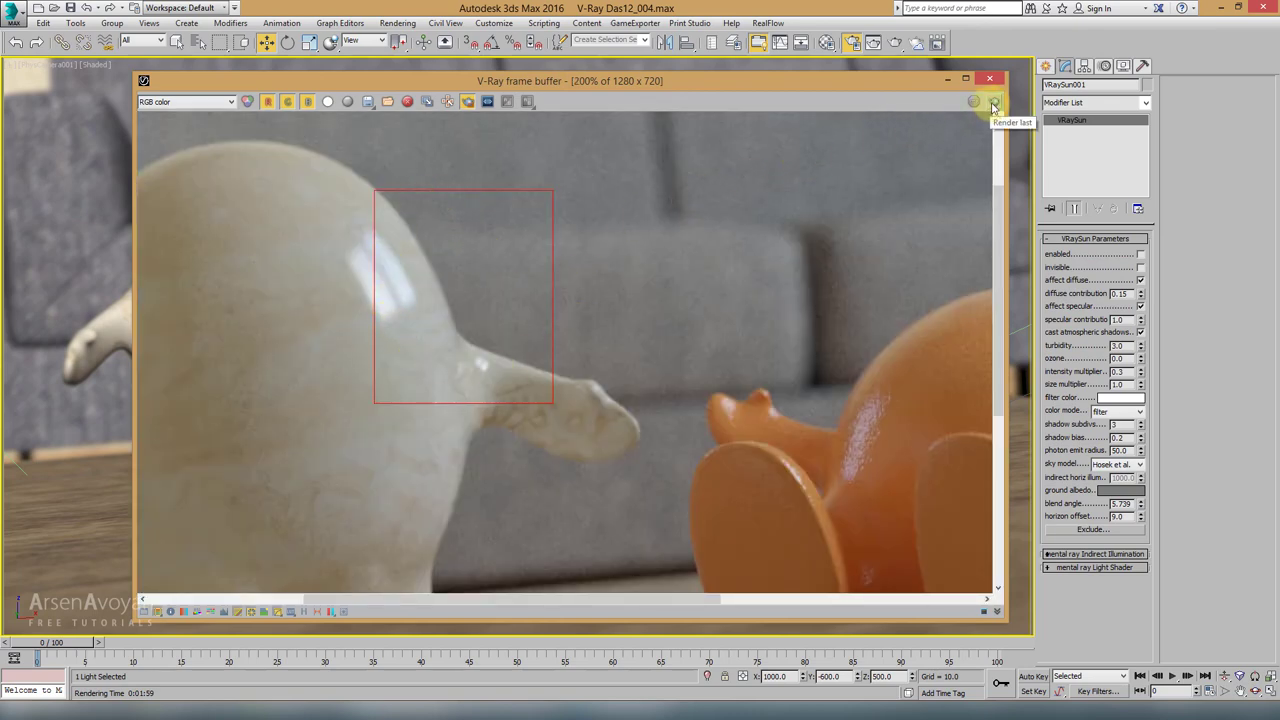
left_click(993, 104)
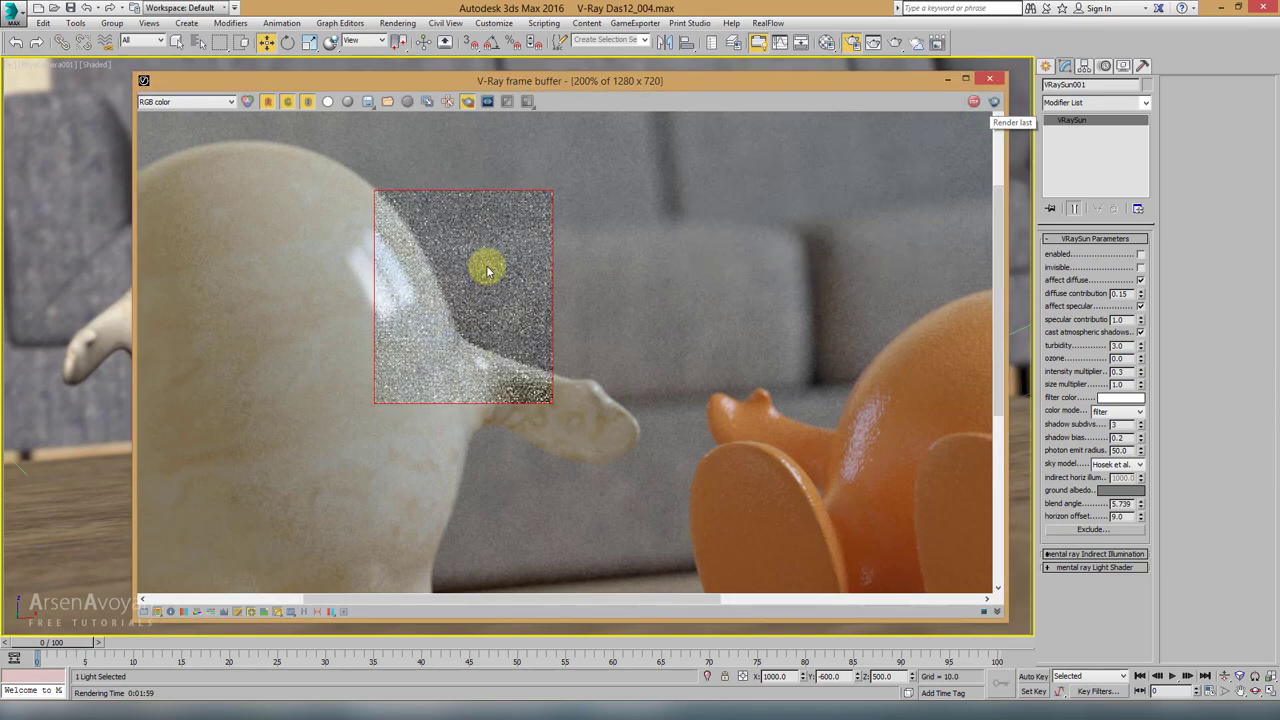
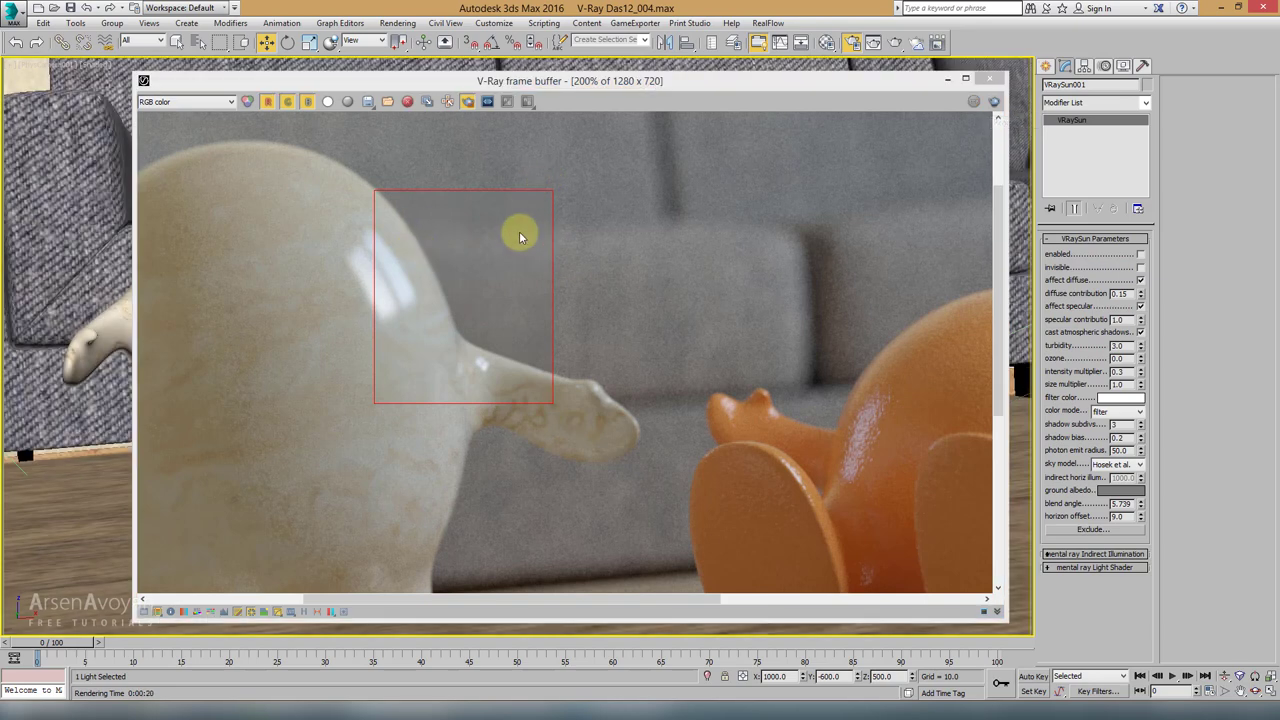
Step: Turn off region rendering and compare the grain inside the re-rendered area with the surrounding sofa
left_click(467, 102)
scroll(510, 218, "up", 2)
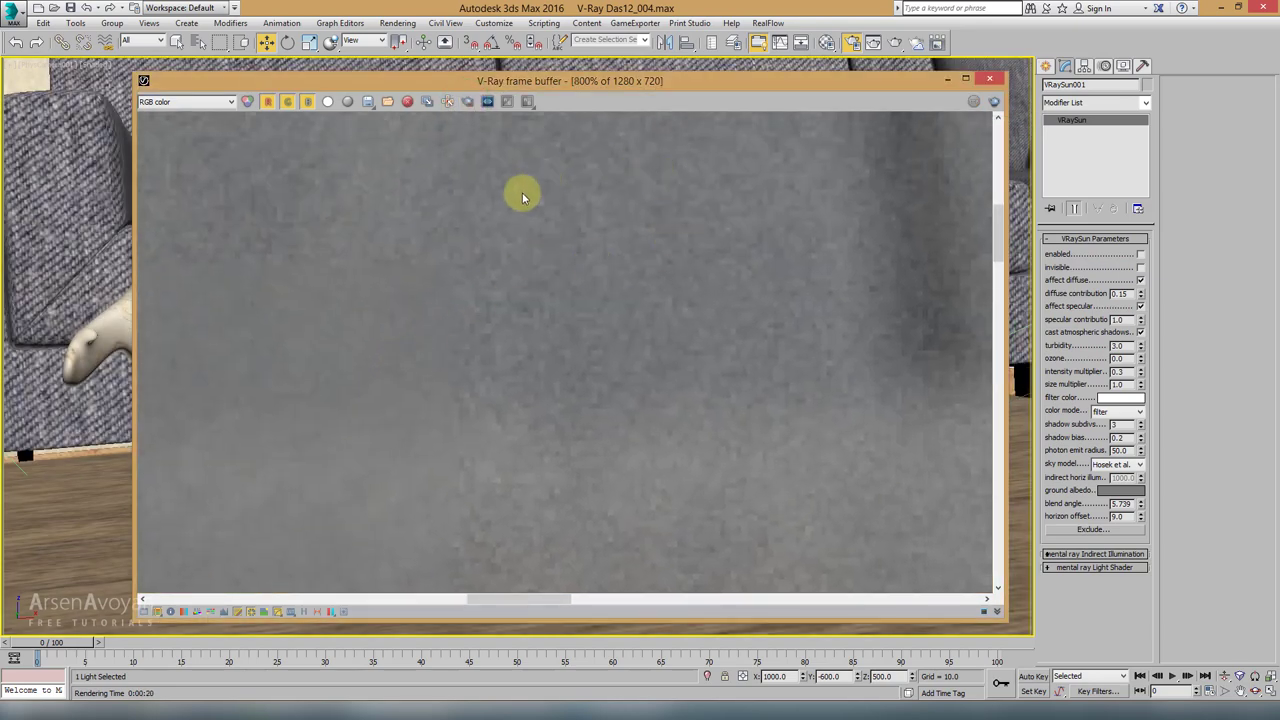
middle_click_drag(383, 326, 528, 290)
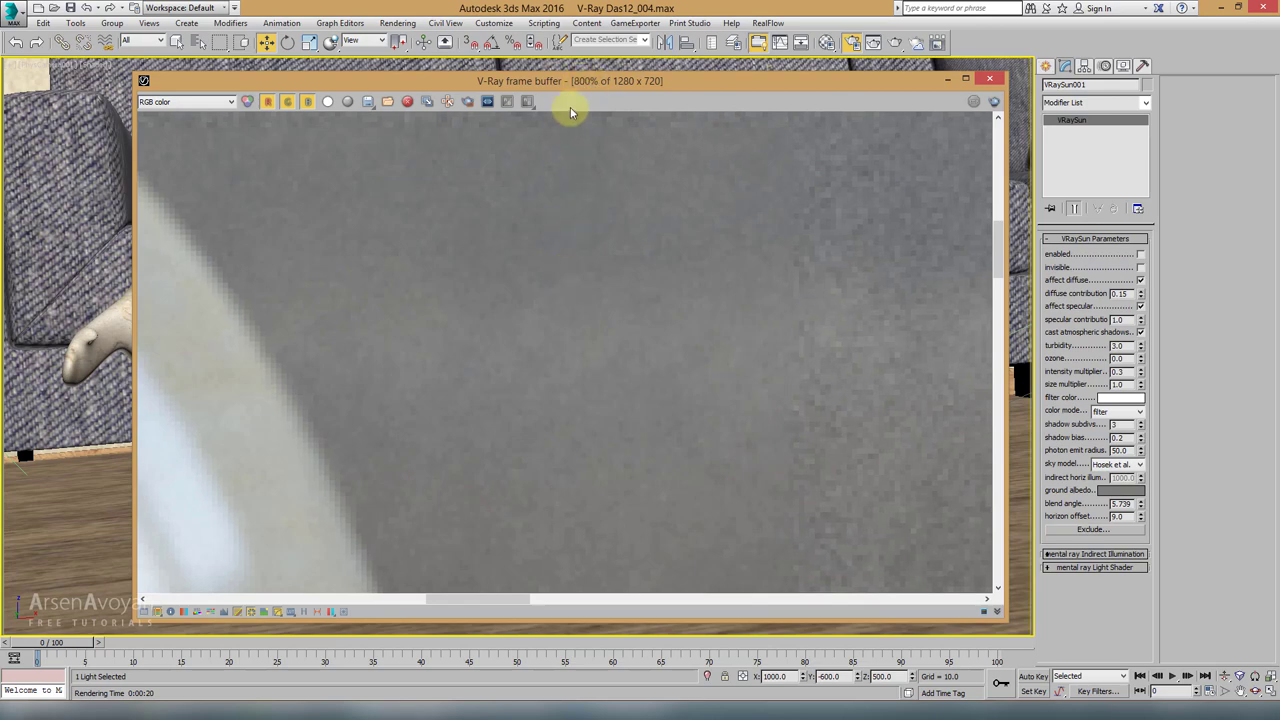
scroll(548, 270, "down", 5)
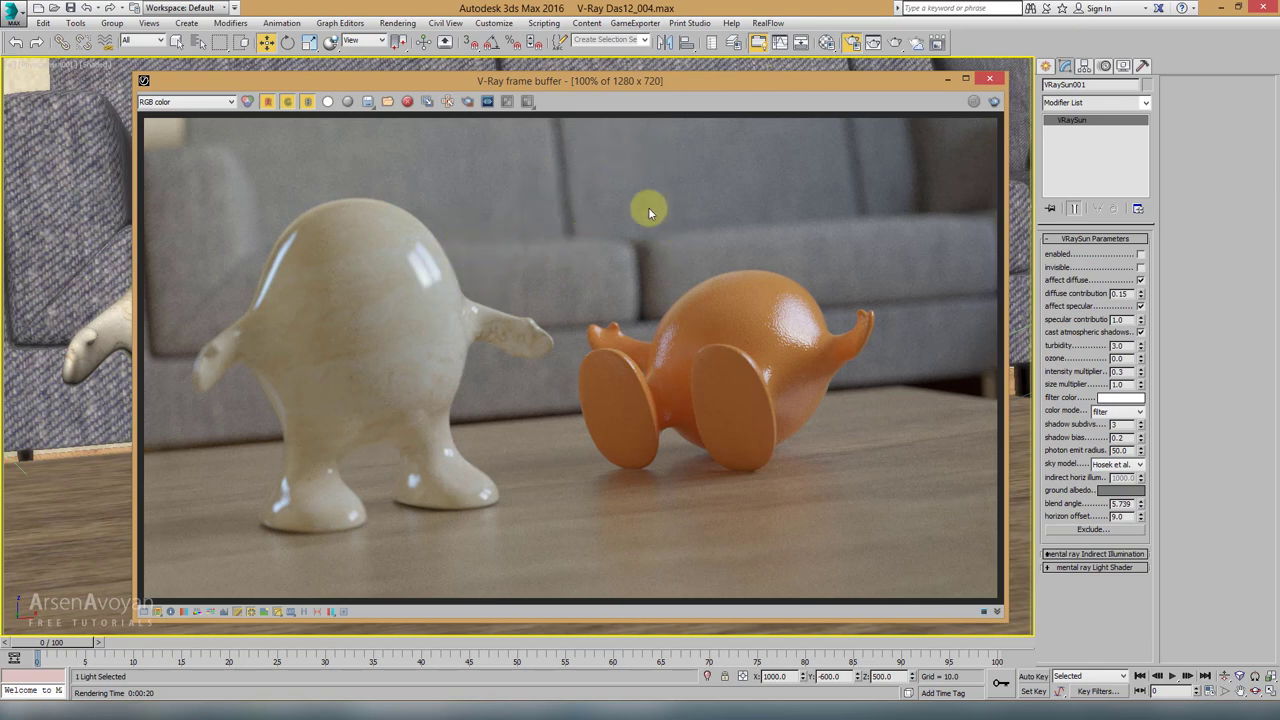
Step: Change the bucket image sampler's noise threshold again and re-render the same region by the white figure's shoulder
left_click(851, 42)
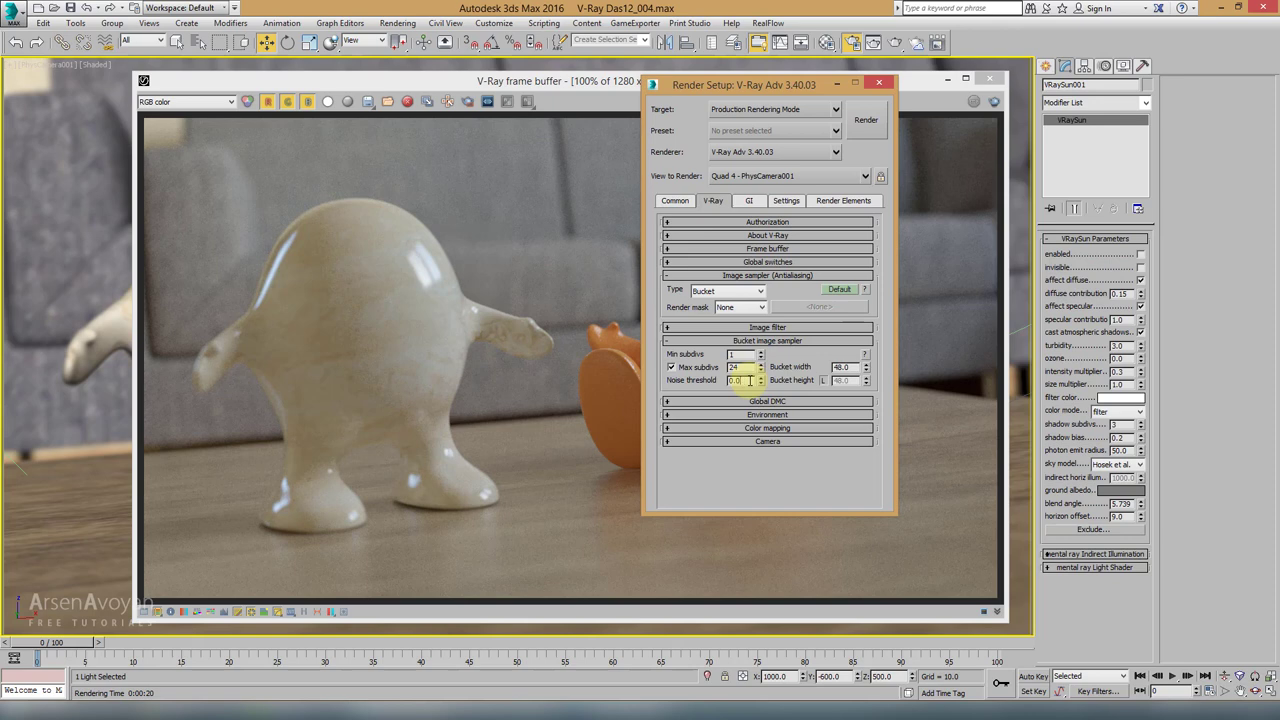
left_click(509, 320)
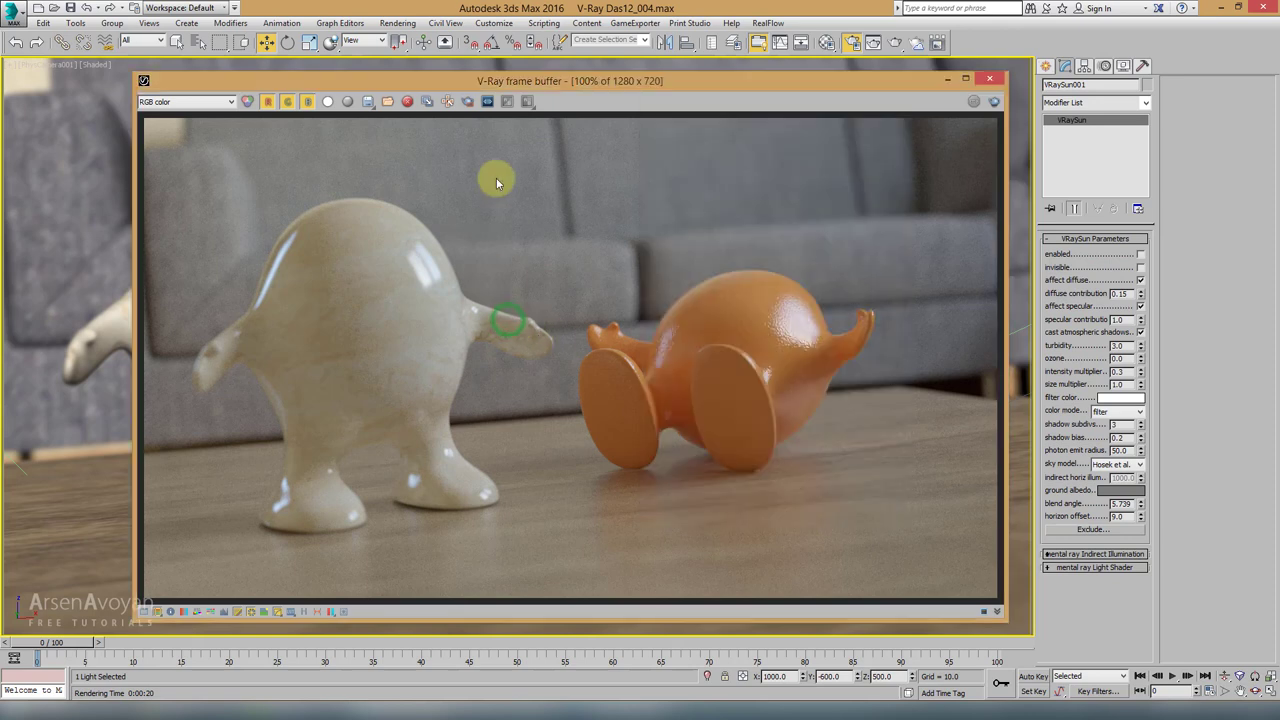
left_click(467, 101)
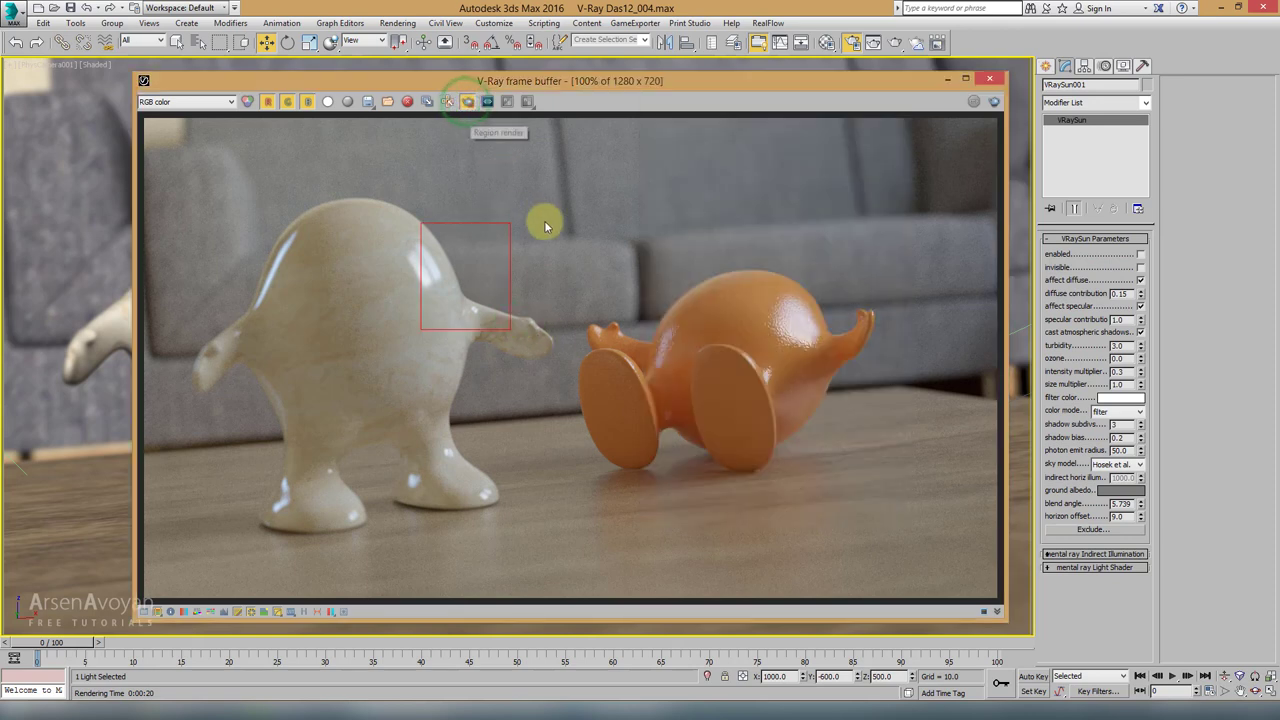
left_click(993, 101)
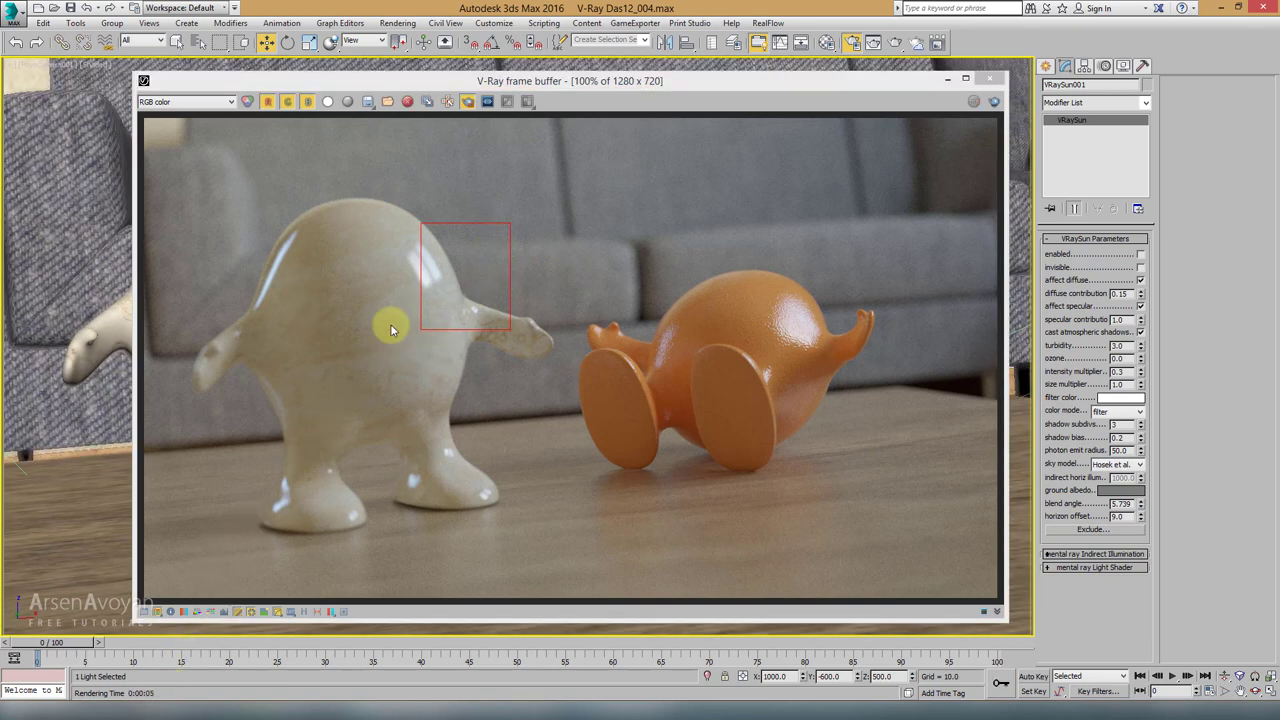
Step: Turn off the region again and examine the grain of the newly rendered sofa patch against its surroundings
scroll(490, 244, "up", 2)
scroll(488, 242, "up", 1)
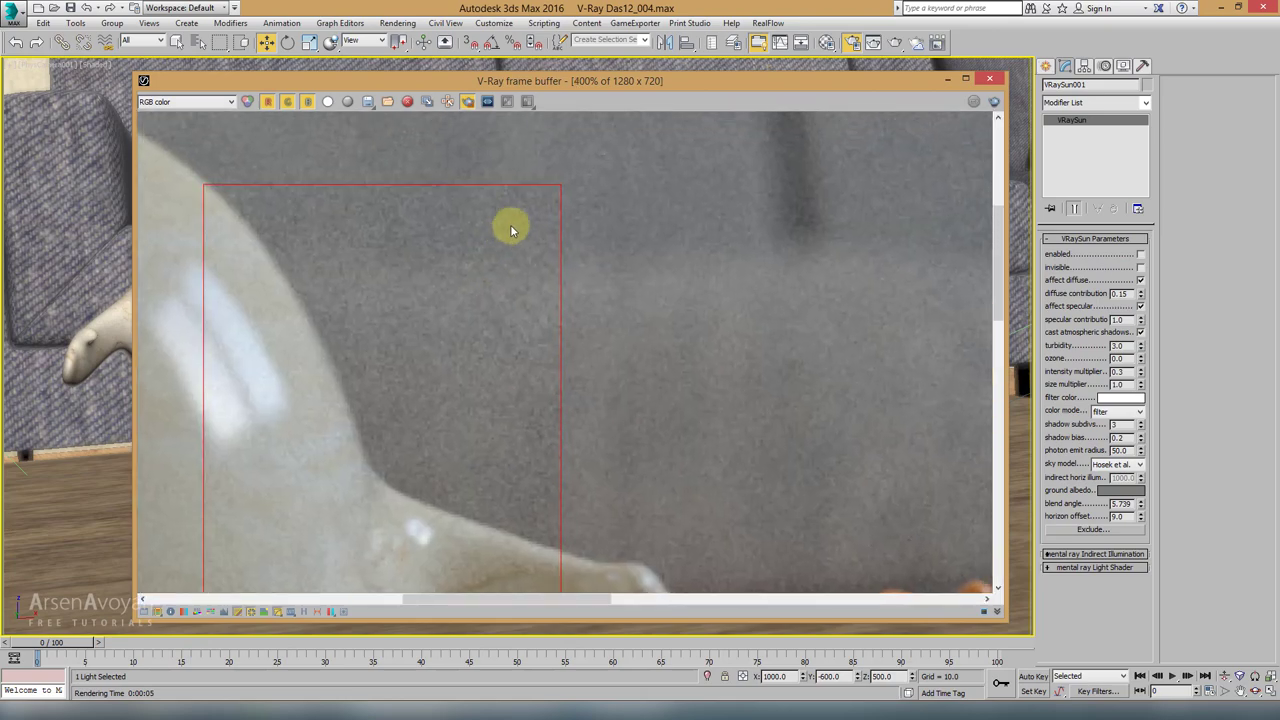
left_click(467, 101)
middle_click_drag(540, 210, 417, 369)
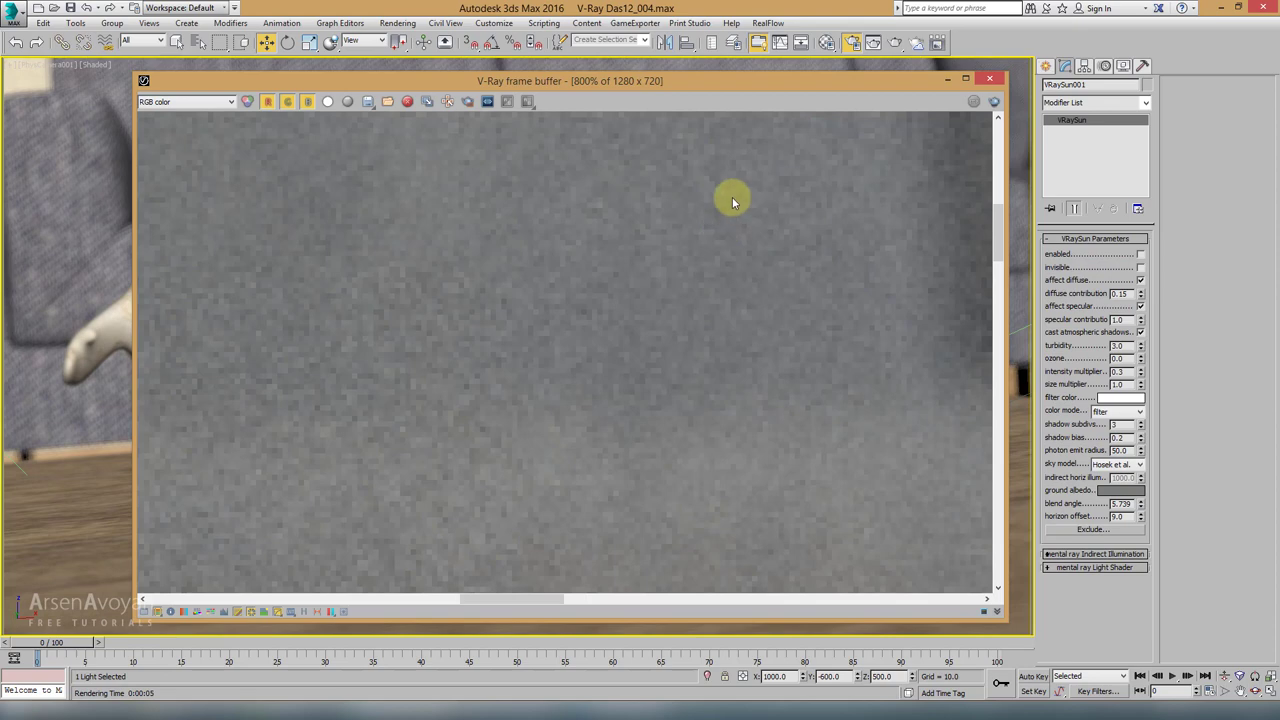
scroll(641, 266, "down", 1)
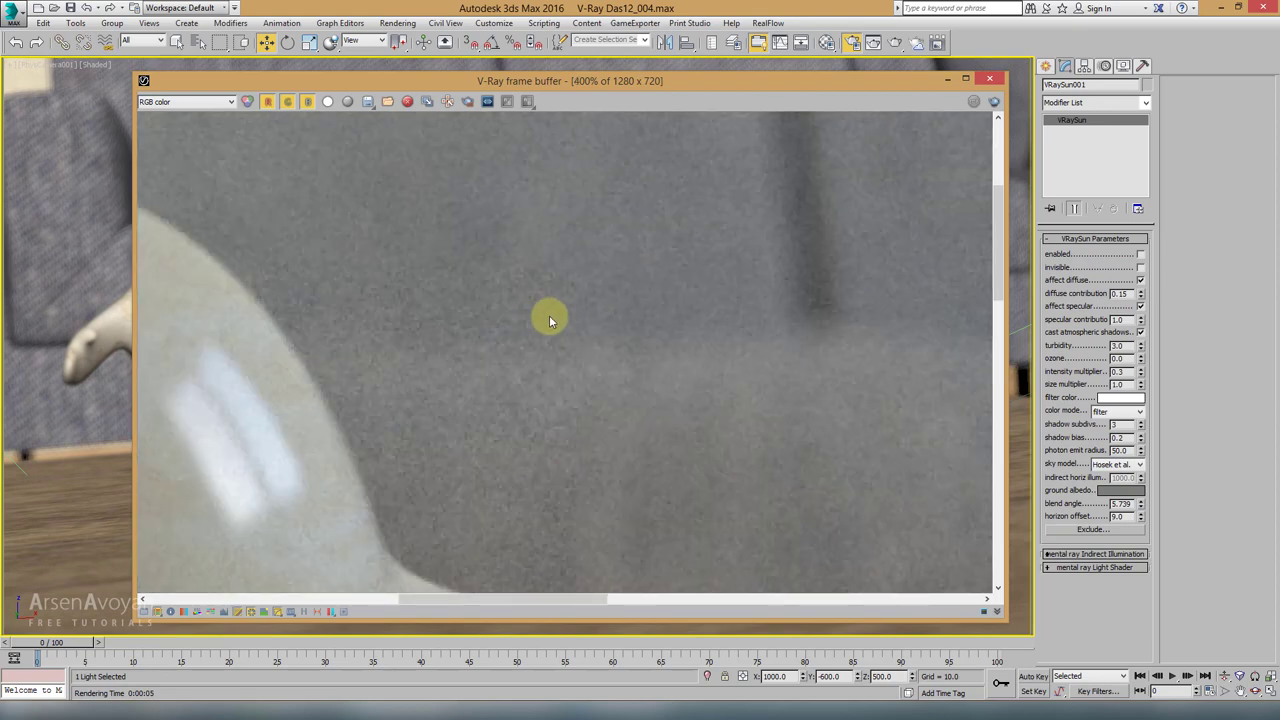
scroll(549, 318, "down", 2)
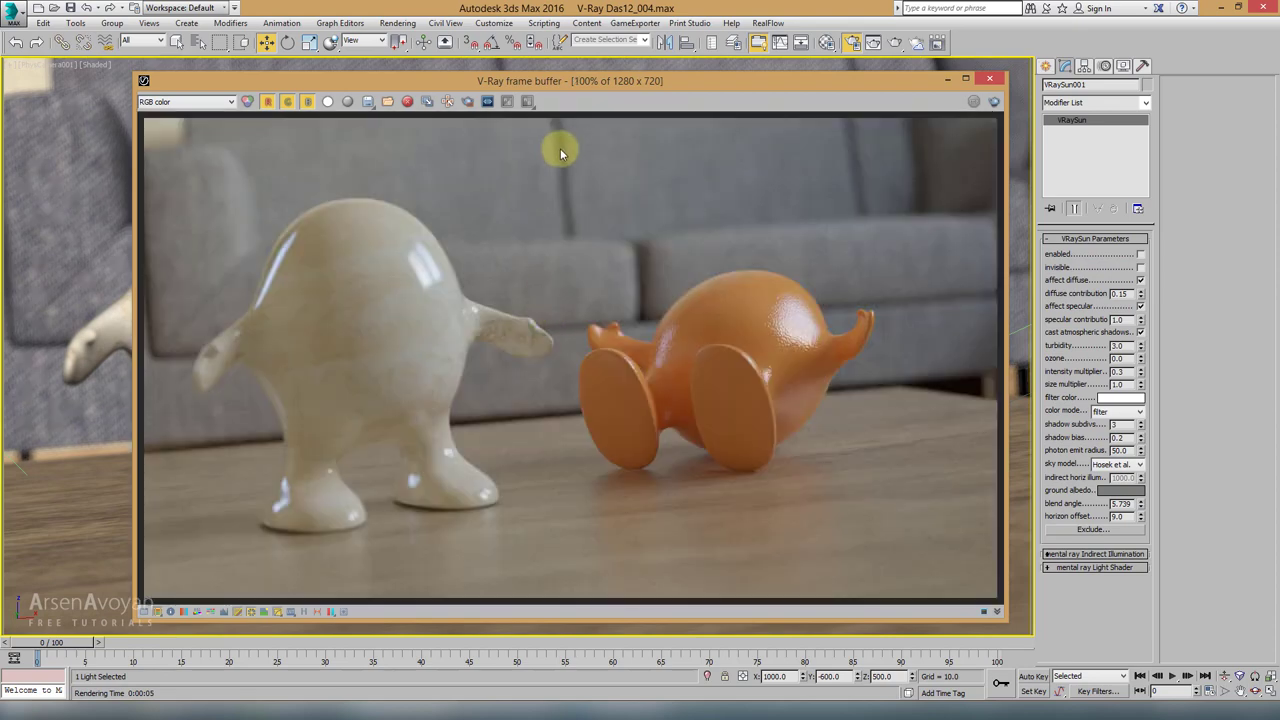
Step: Set the bucket image sampler's noise threshold to 0.05 and define a render region over the white figure's shoulder and adjacent sofa
left_click(851, 45)
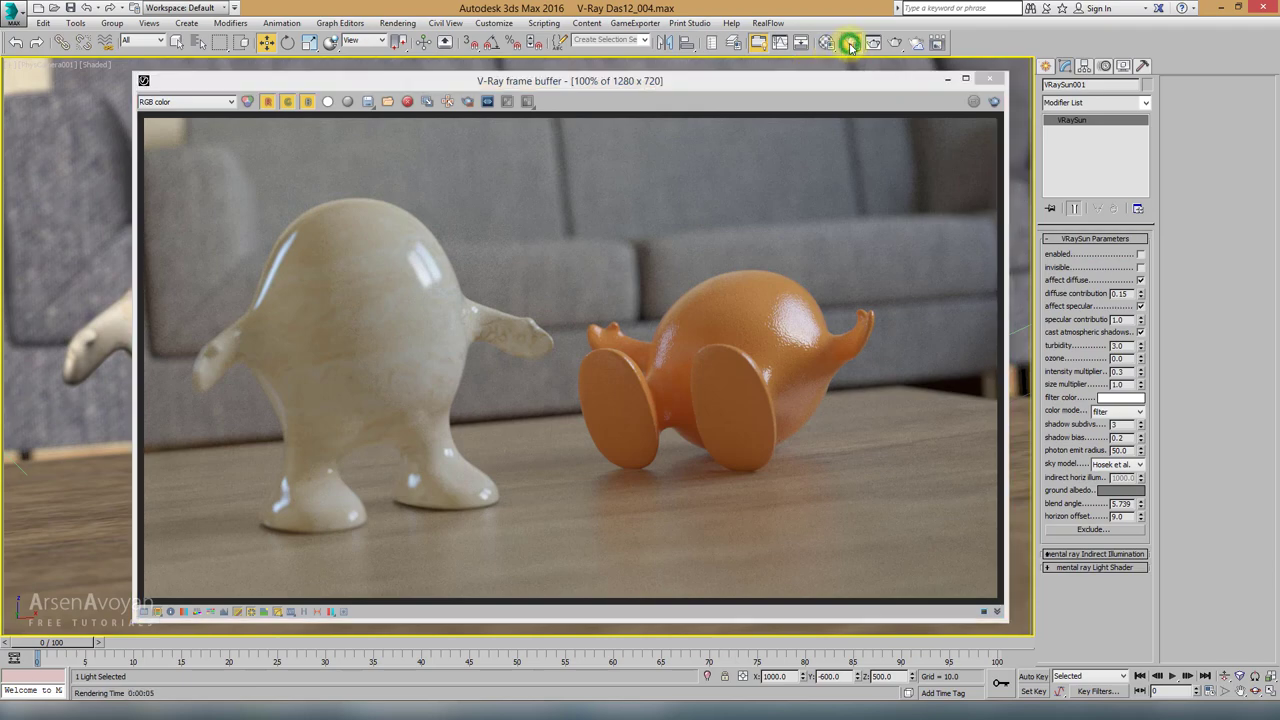
double_click(740, 380)
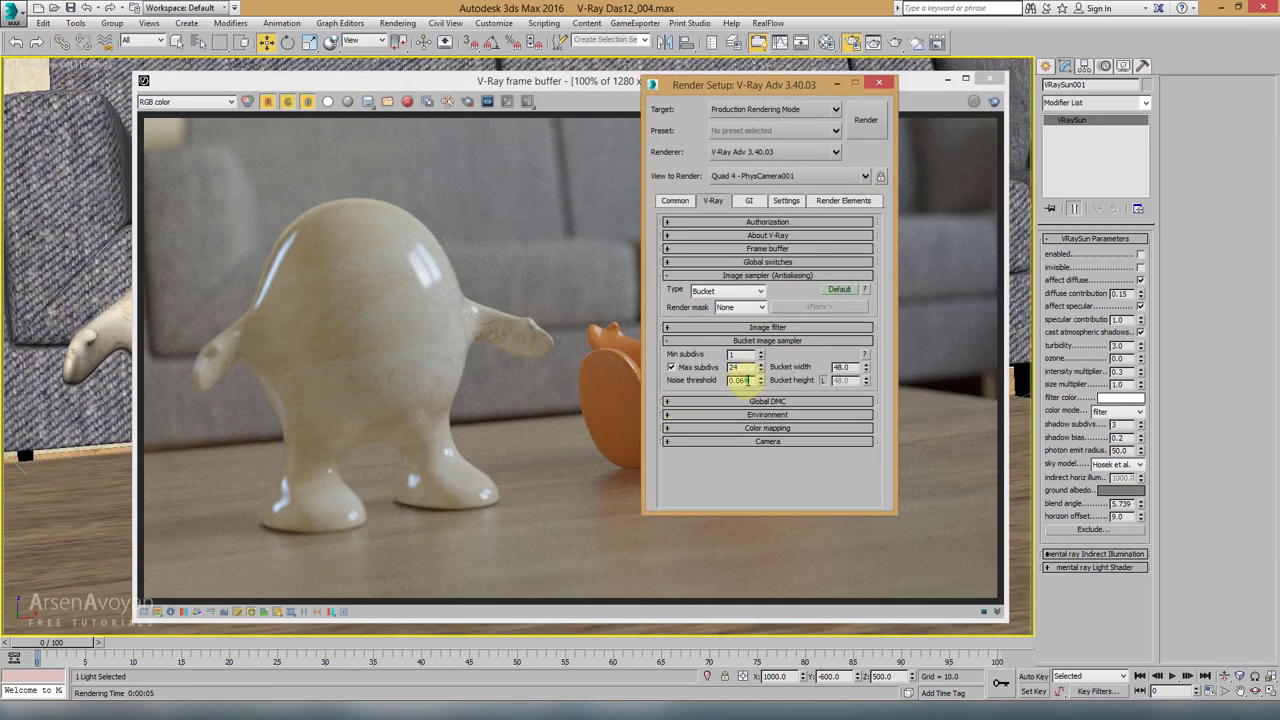
type("0.05")
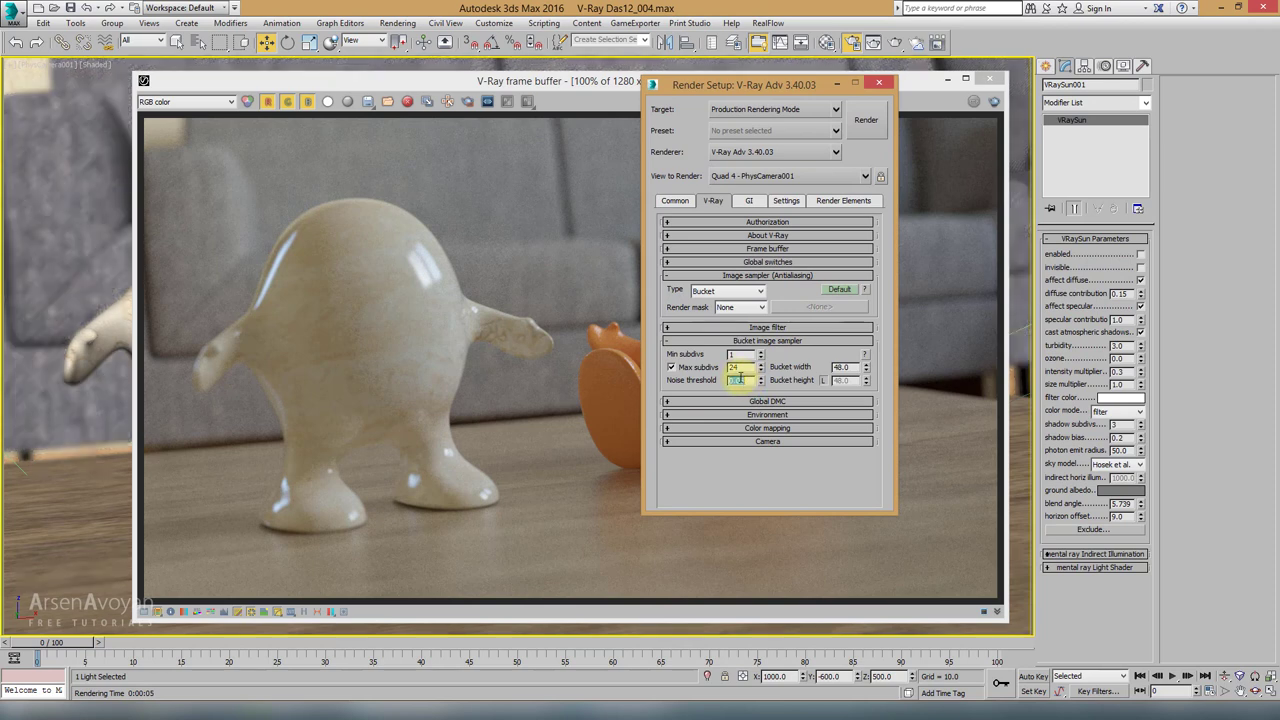
left_click(745, 380)
type("0.01")
left_click(467, 101)
left_click_drag(373, 193, 535, 333)
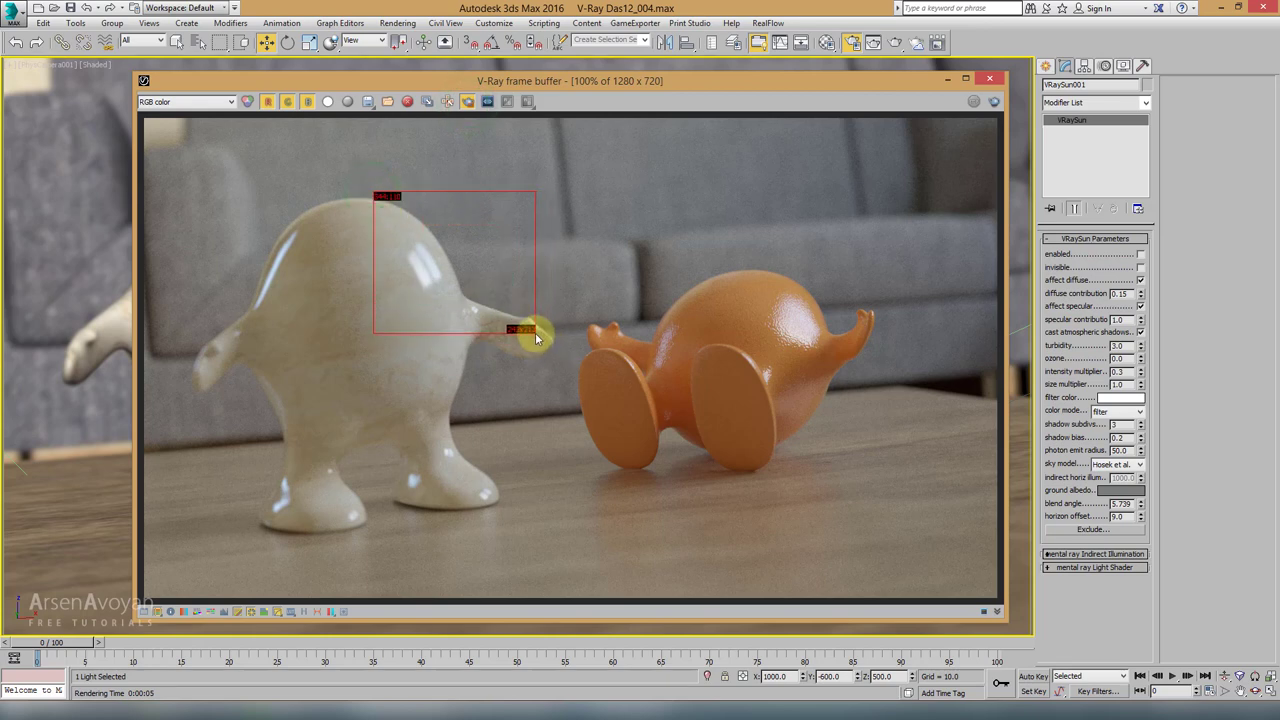
Step: Add a VRayDenoiser render element to the render setup
left_click(850, 42)
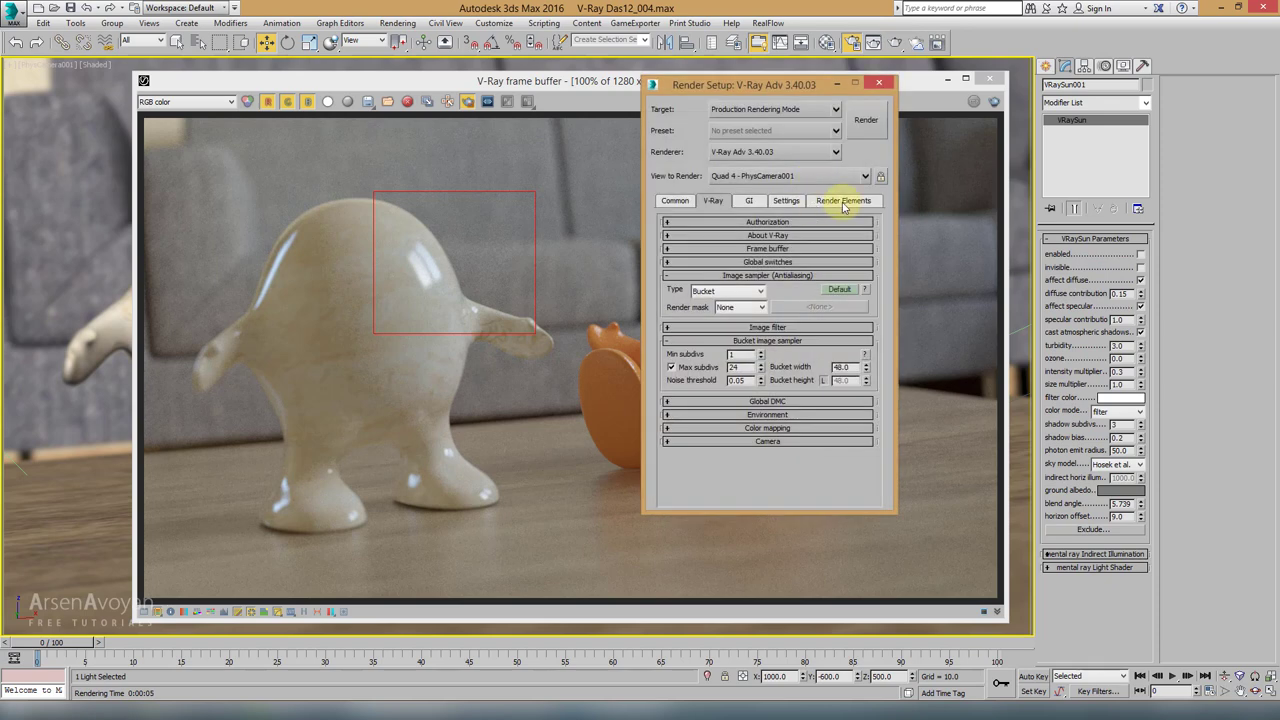
left_click(843, 203)
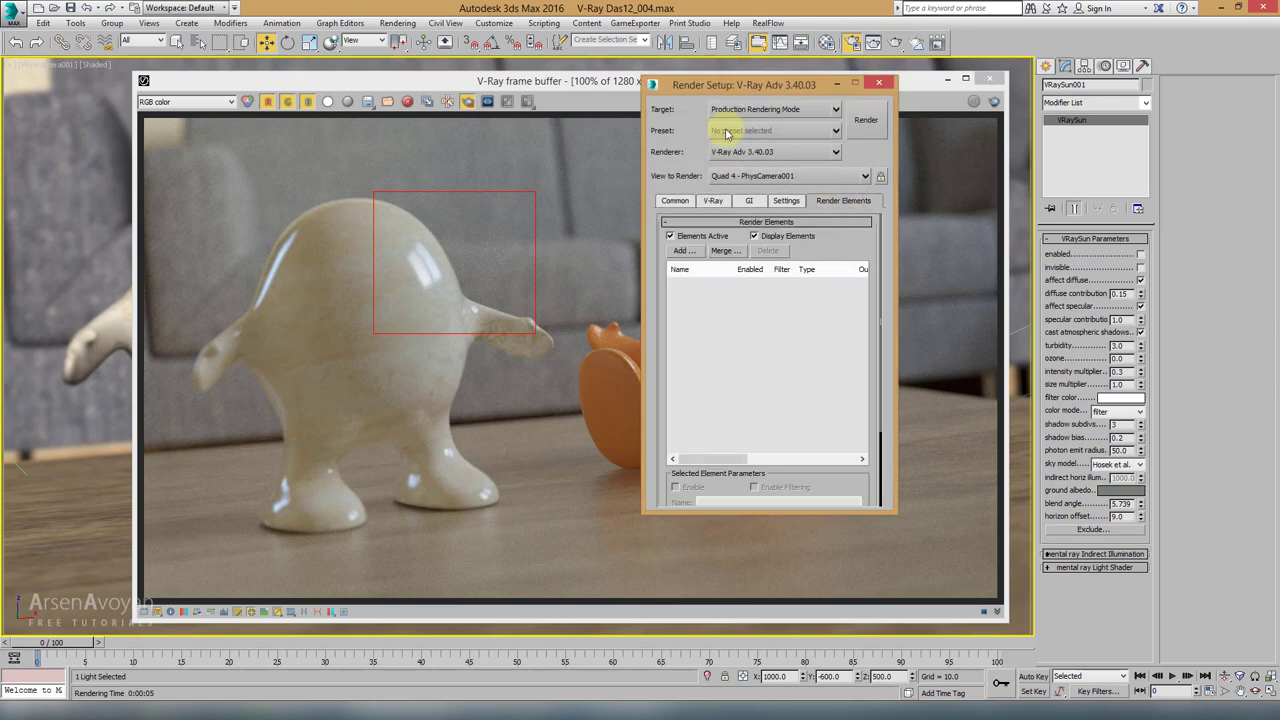
left_click(680, 251)
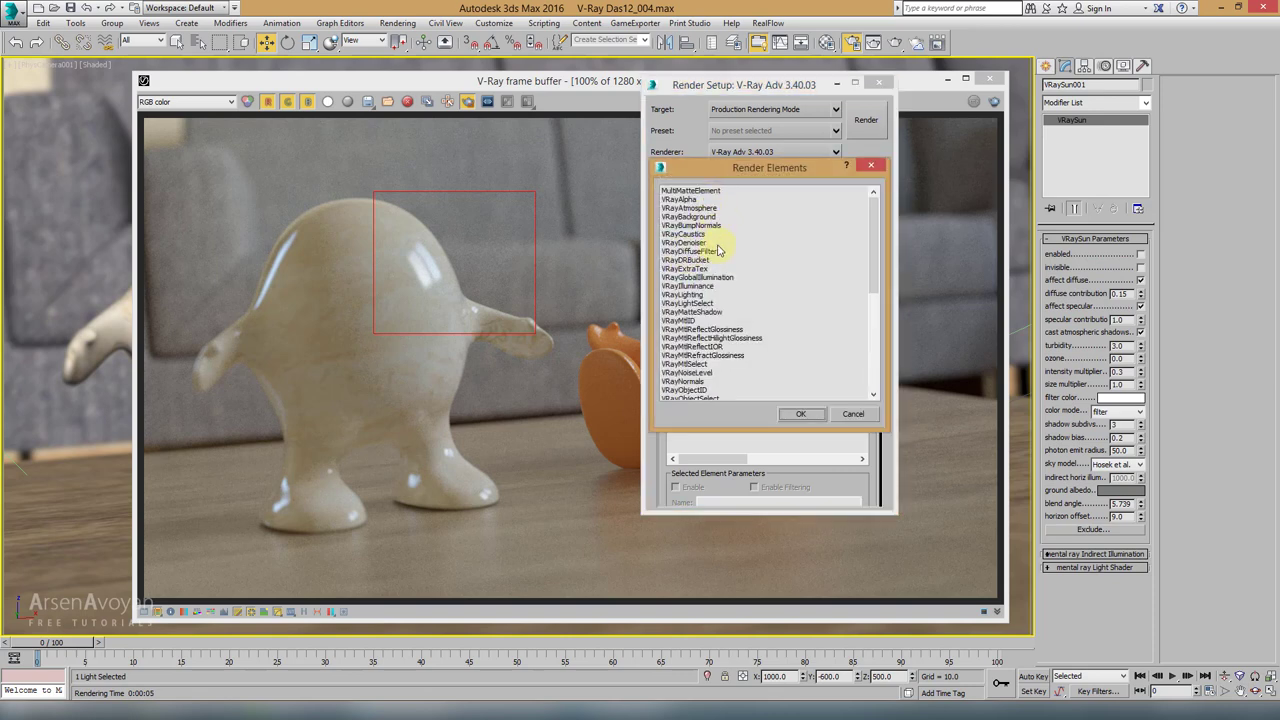
left_click(692, 245)
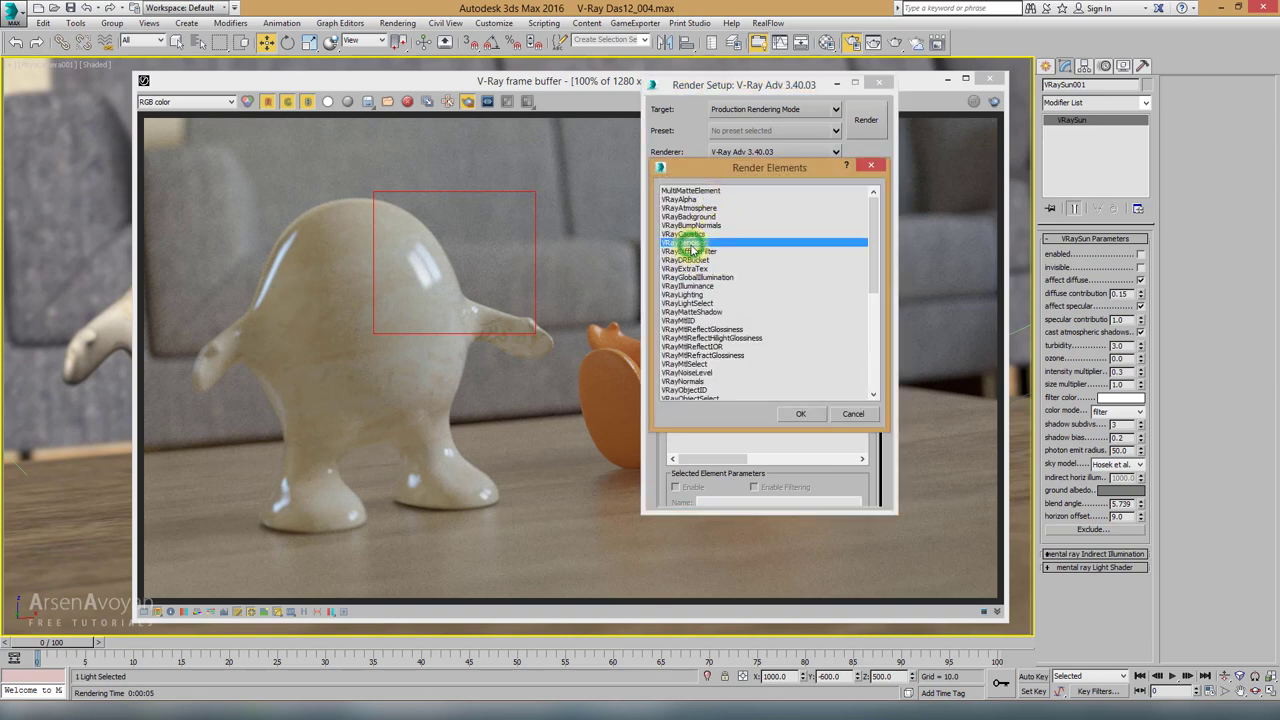
left_click(796, 412)
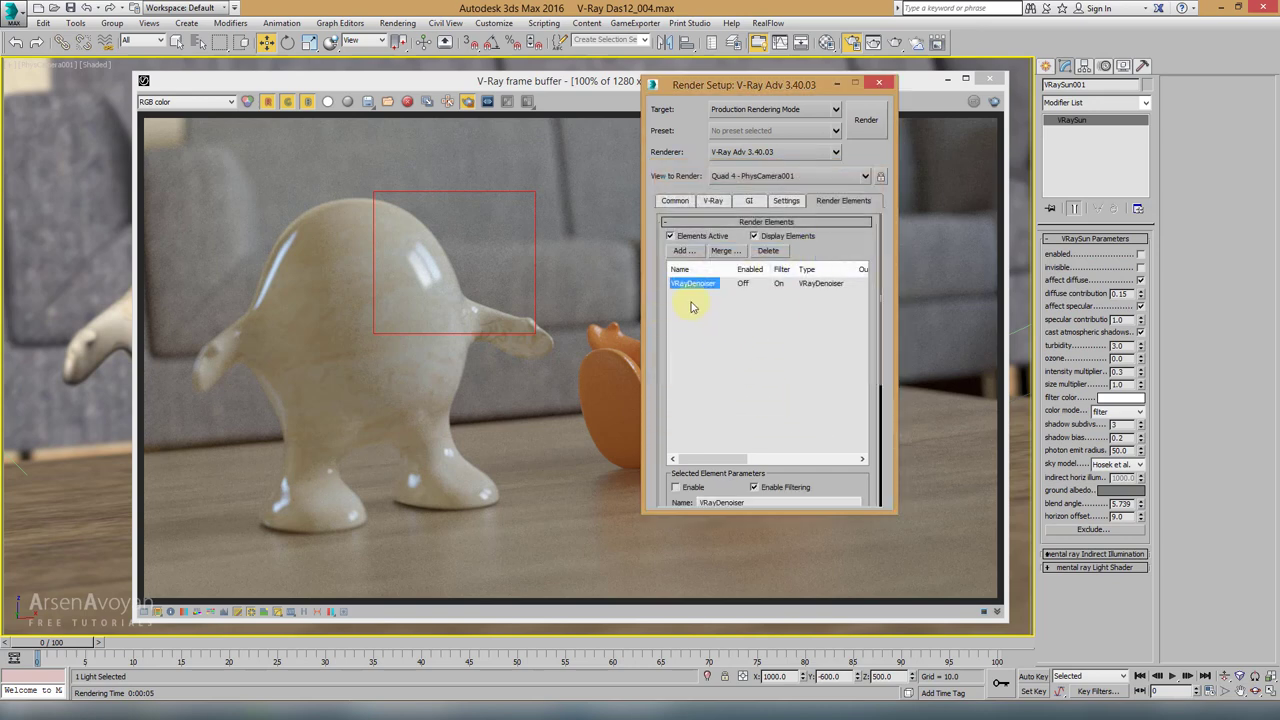
Step: Check the VRayDenoiser parameters and render the region around the white figure's shoulder
left_click(725, 221)
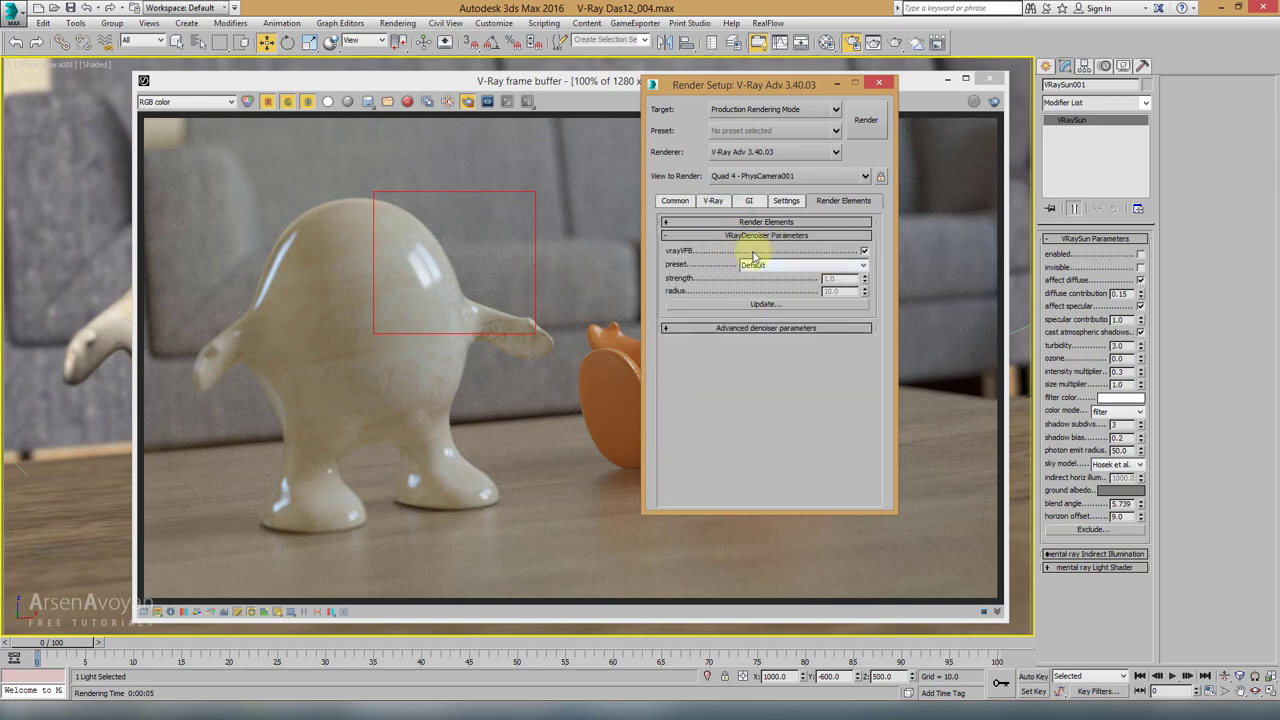
left_click(674, 200)
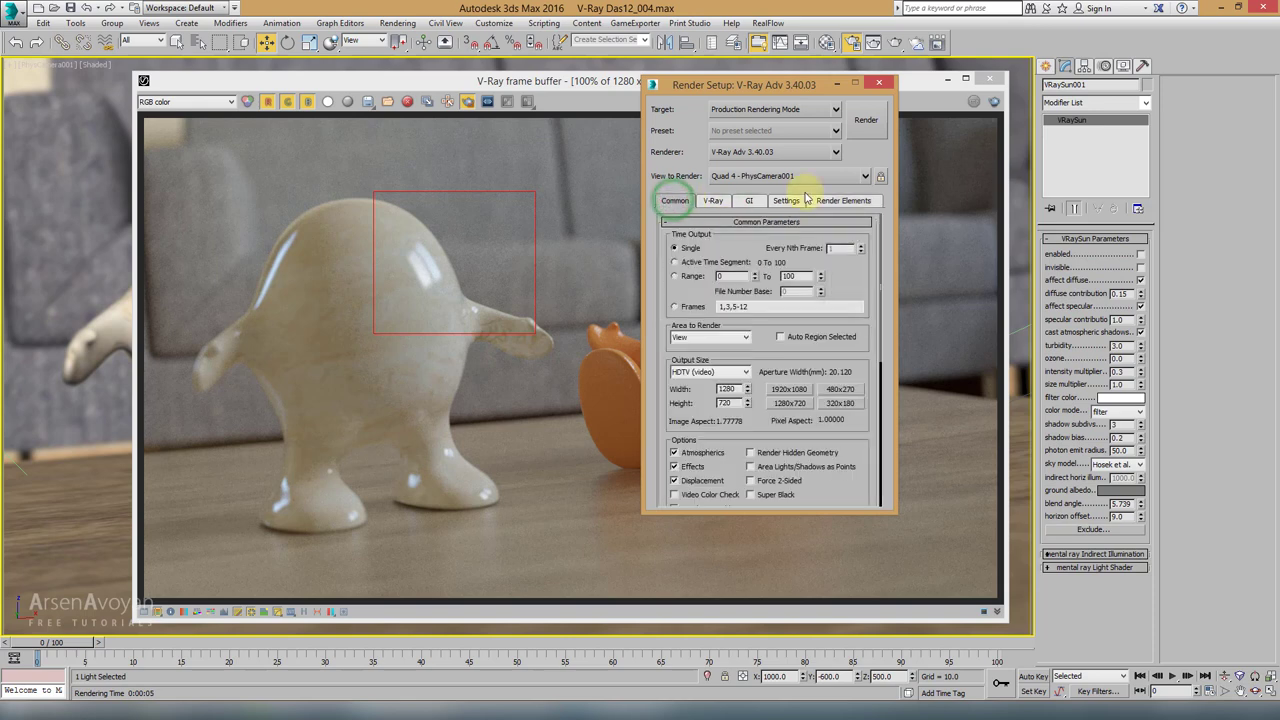
left_click(869, 128)
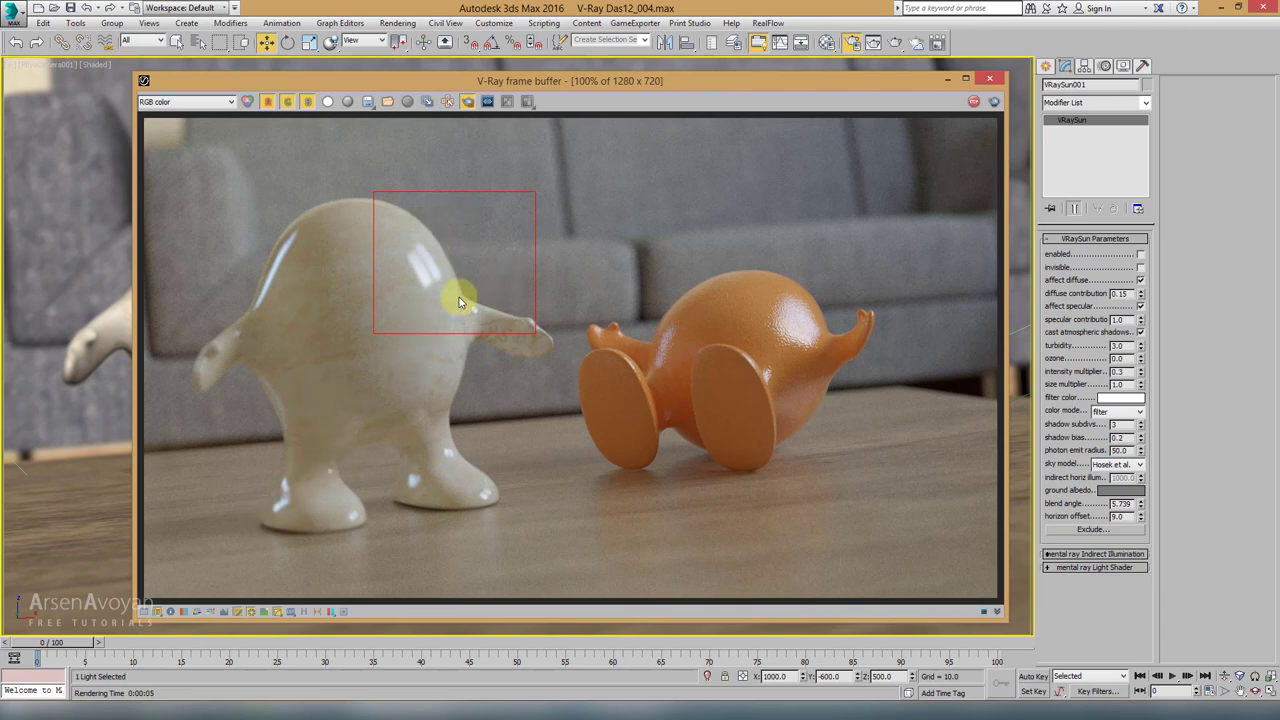
Step: Inspect the rendered region's grain up close in the RGB color channel, then compare it with the VRayDenoiser channel
scroll(459, 297, "up", 1)
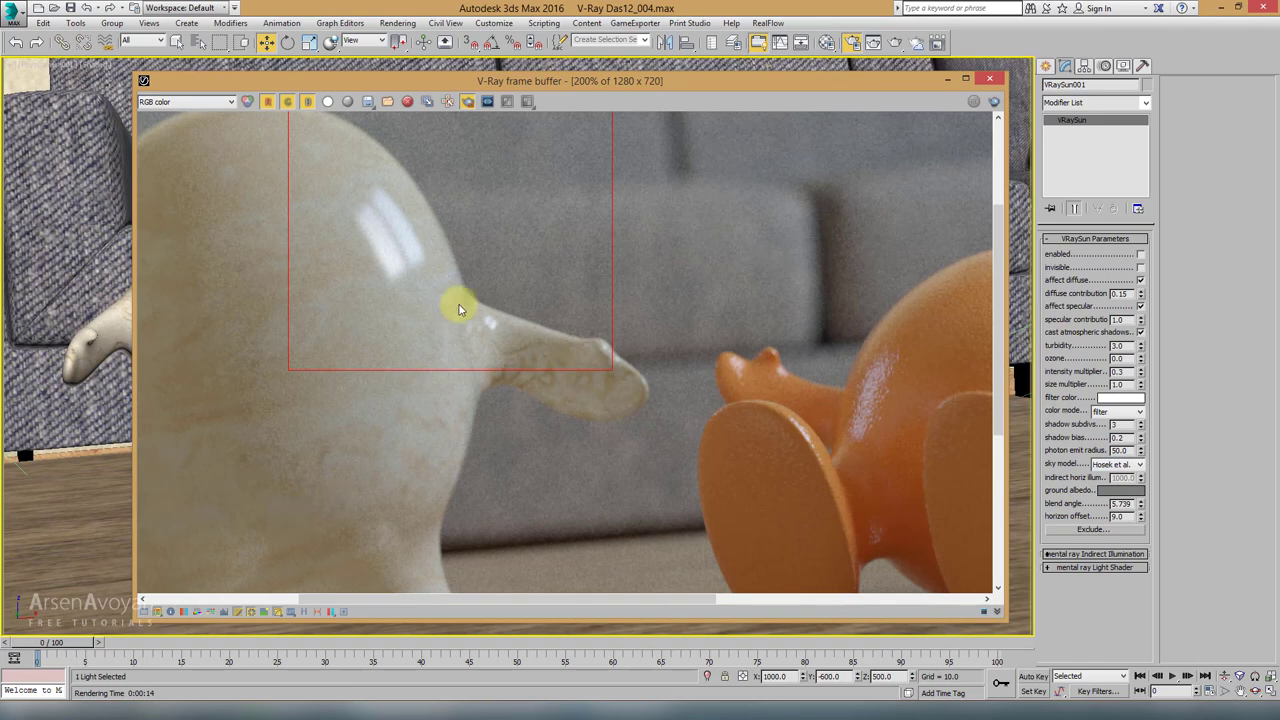
middle_click_drag(459, 310, 530, 305)
scroll(530, 305, "up", 1)
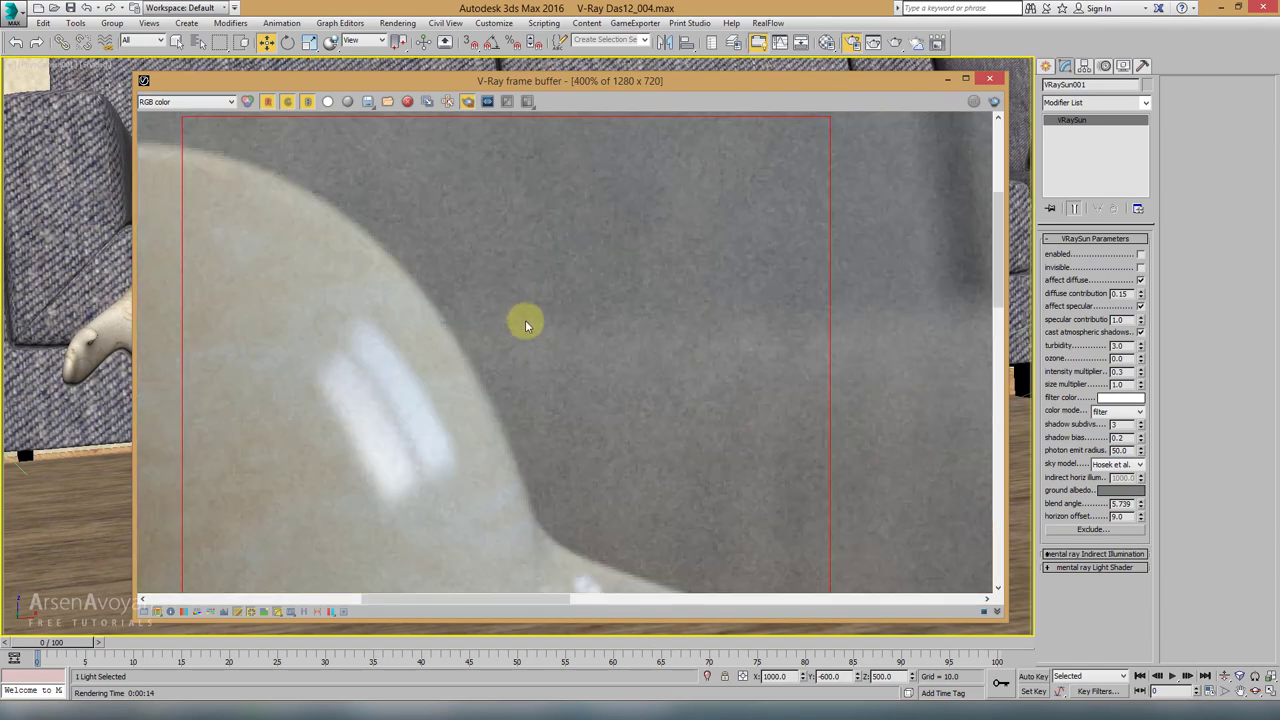
scroll(525, 325, "up", 1)
left_click(192, 106)
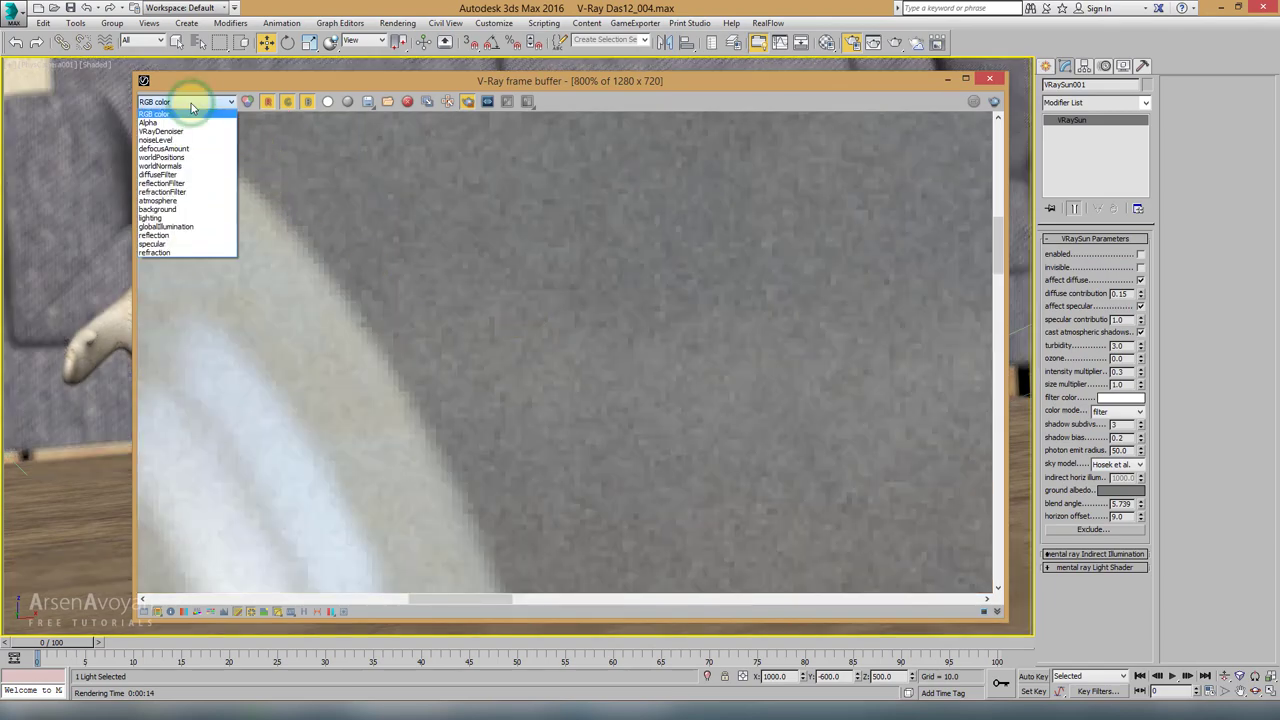
left_click(191, 133)
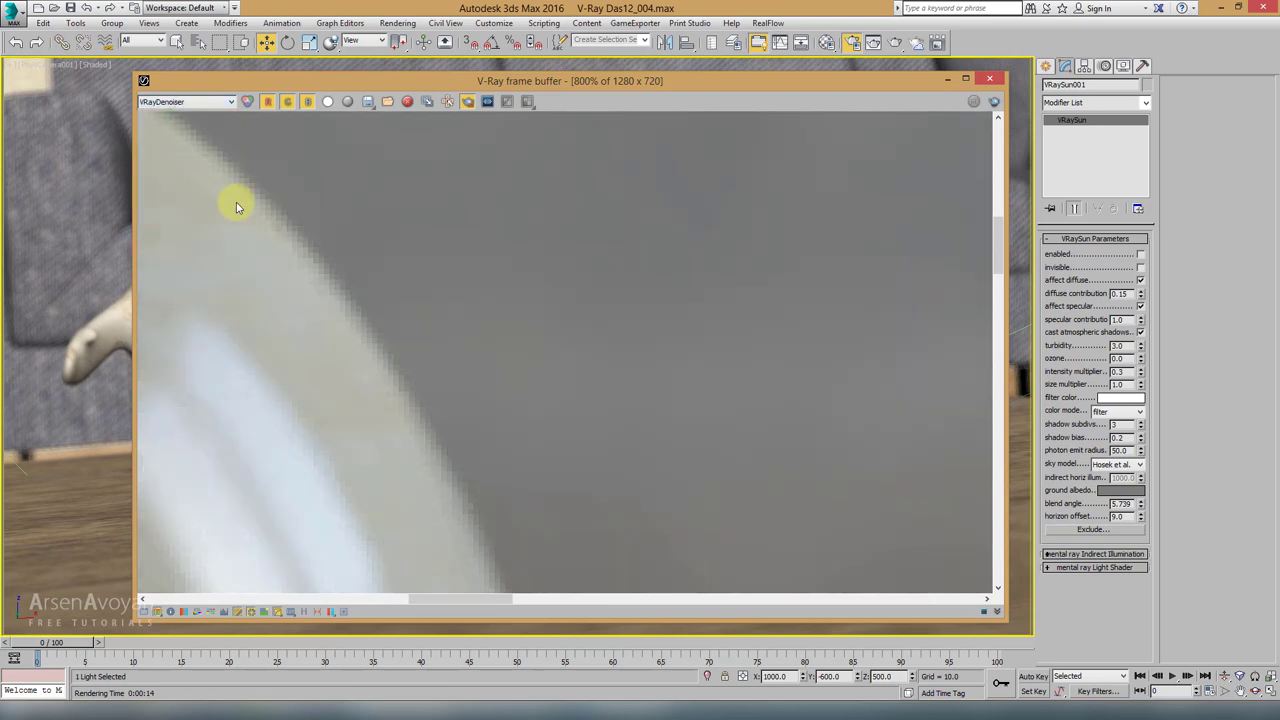
middle_click_drag(452, 284, 542, 262)
scroll(650, 272, "down", 2)
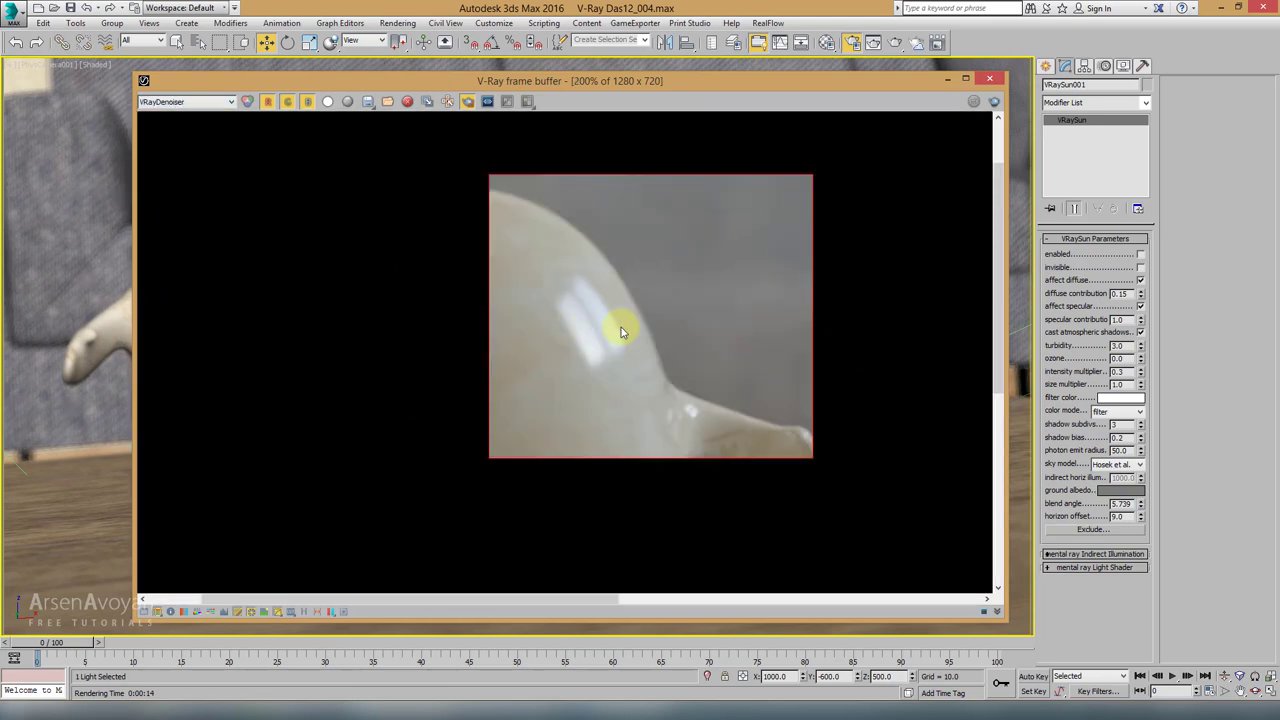
middle_click_drag(649, 286, 559, 293)
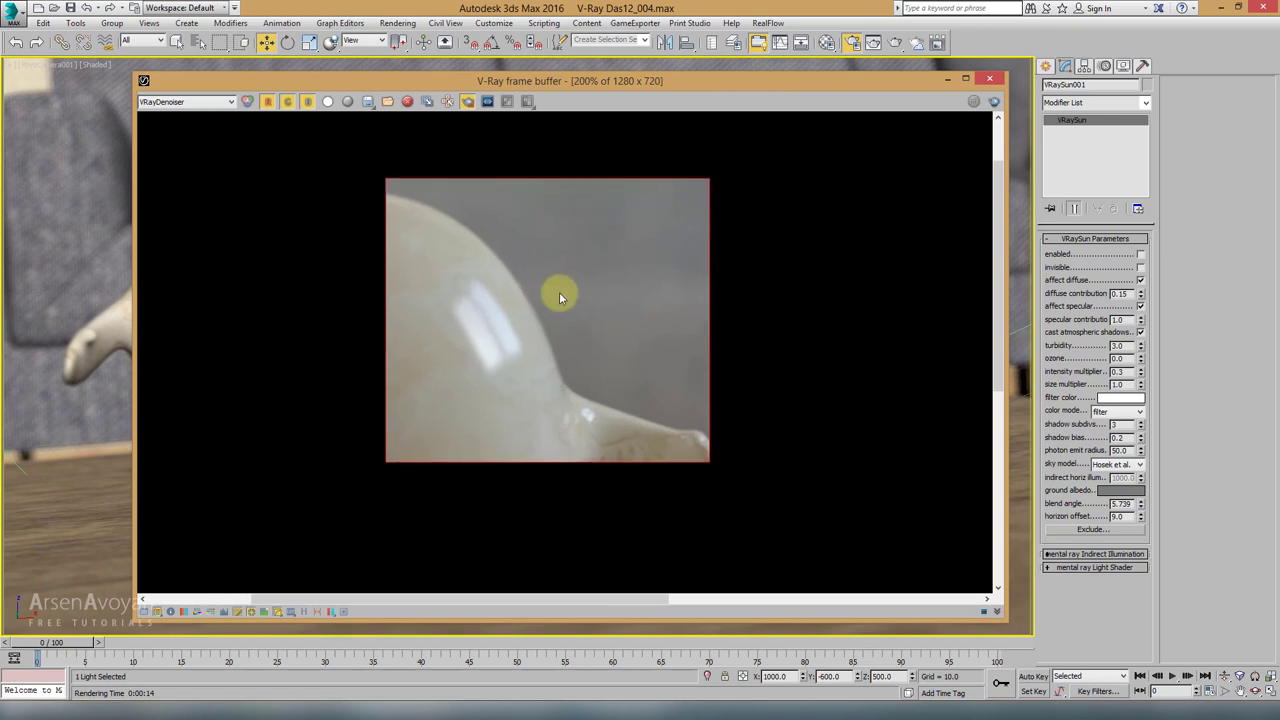
Step: Return the frame buffer to the RGB color channel and examine the grain on the sofa beside the white figure
left_click(209, 101)
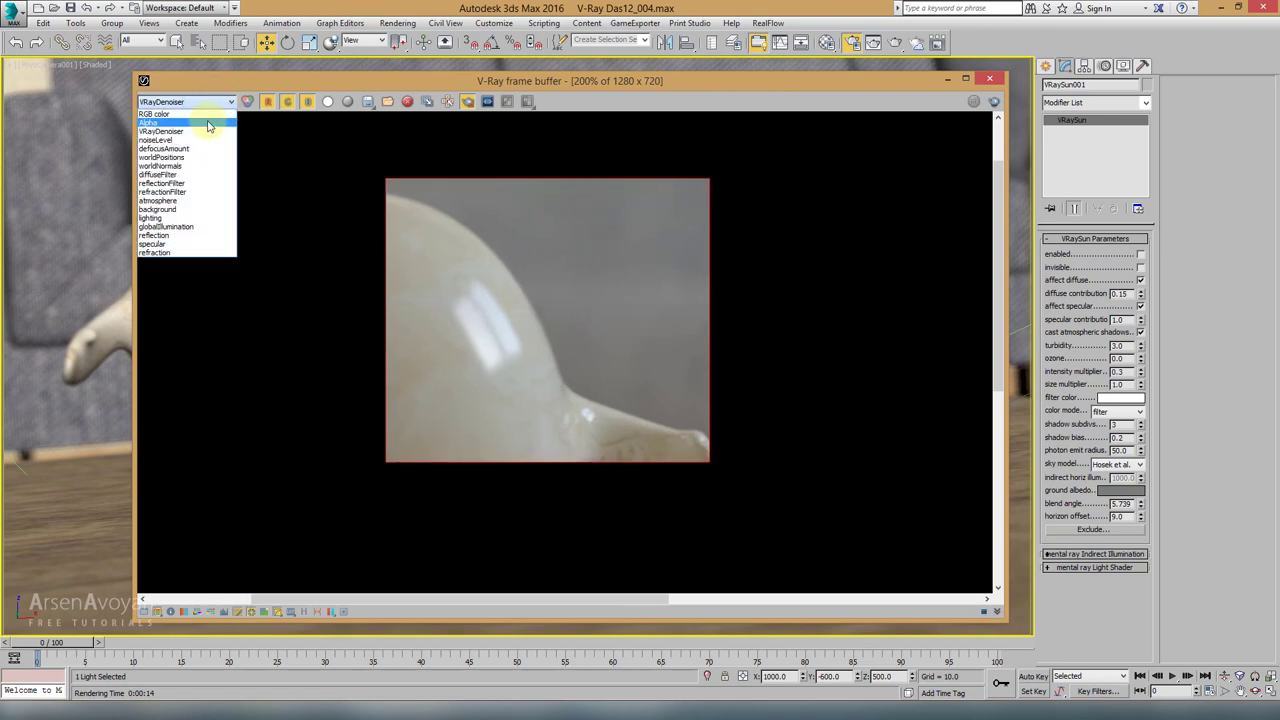
left_click(207, 121)
left_click(165, 100)
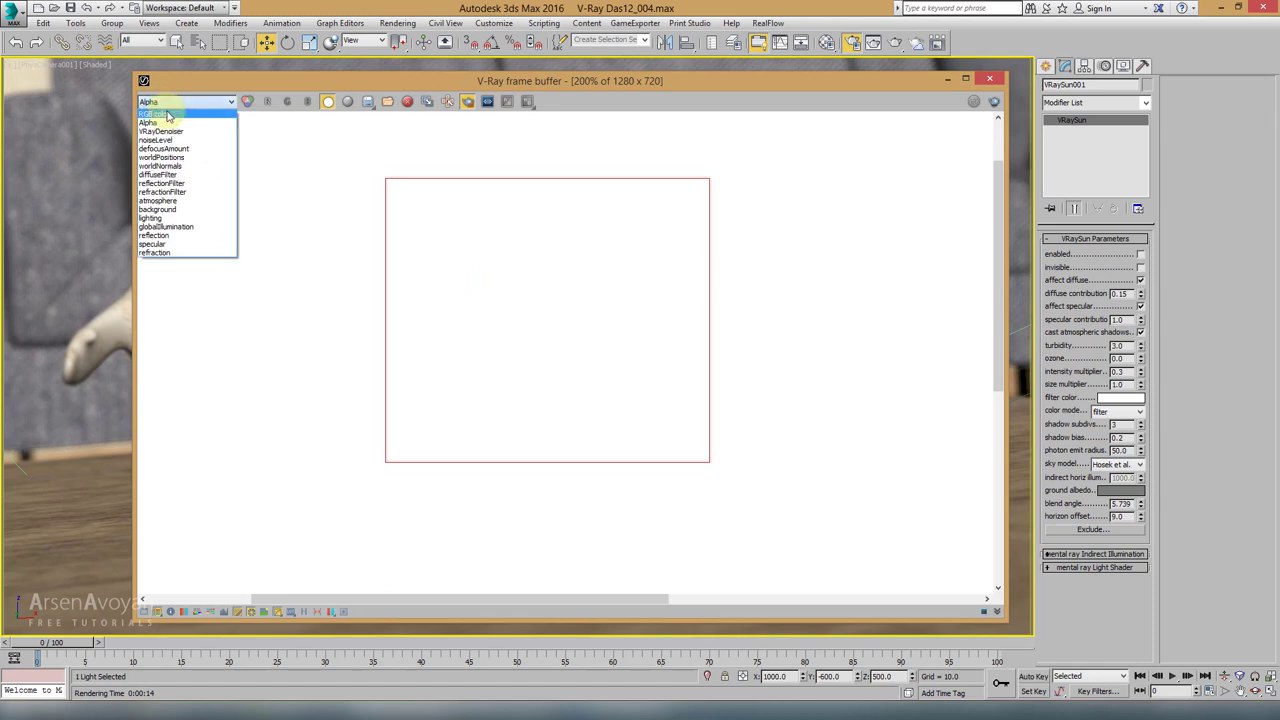
left_click(166, 111)
scroll(532, 288, "up", 1)
middle_click_drag(532, 288, 443, 294)
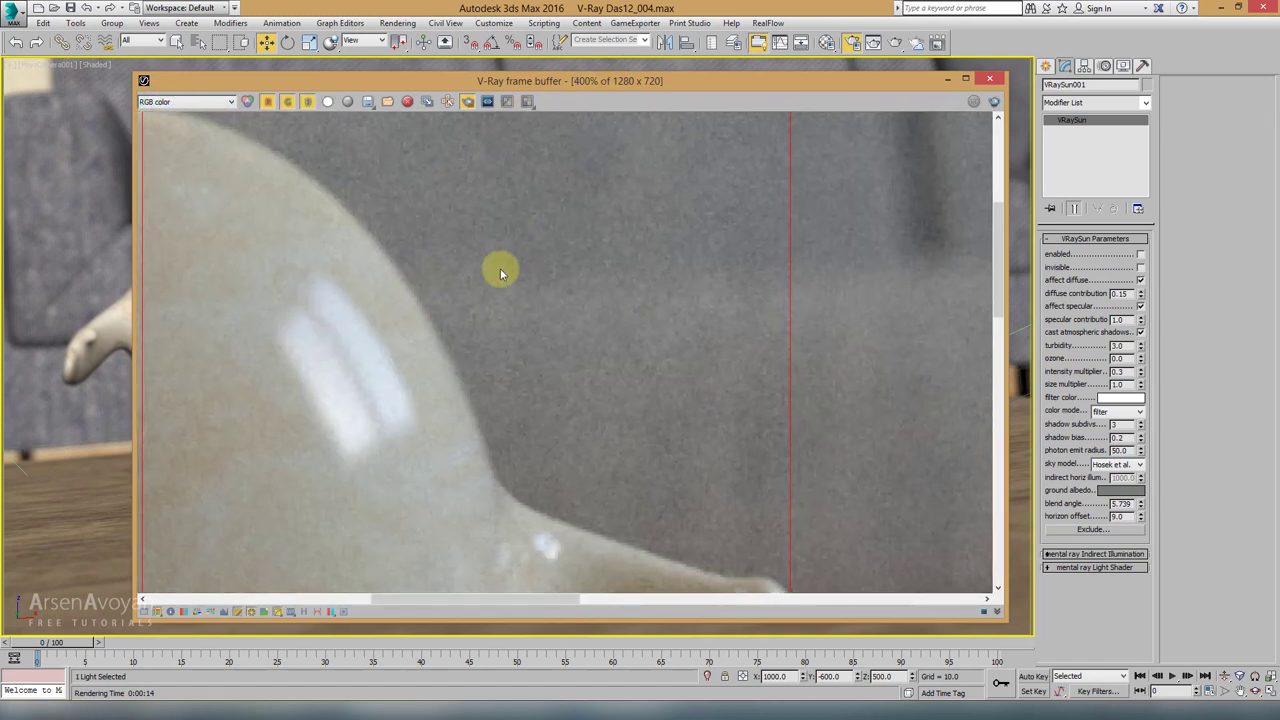
middle_click_drag(500, 268, 507, 268)
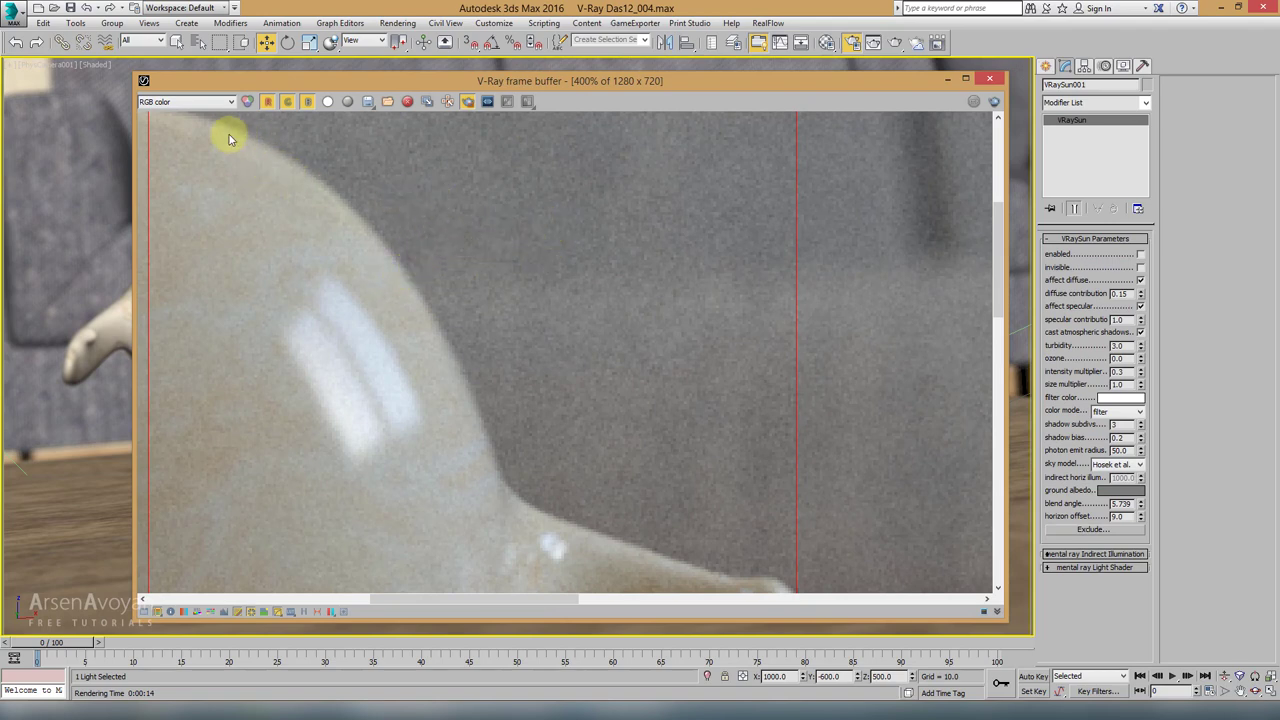
Step: Display the VRayDenoiser channel again to compare the smoothed region, then switch back to RGB color
left_click(204, 103)
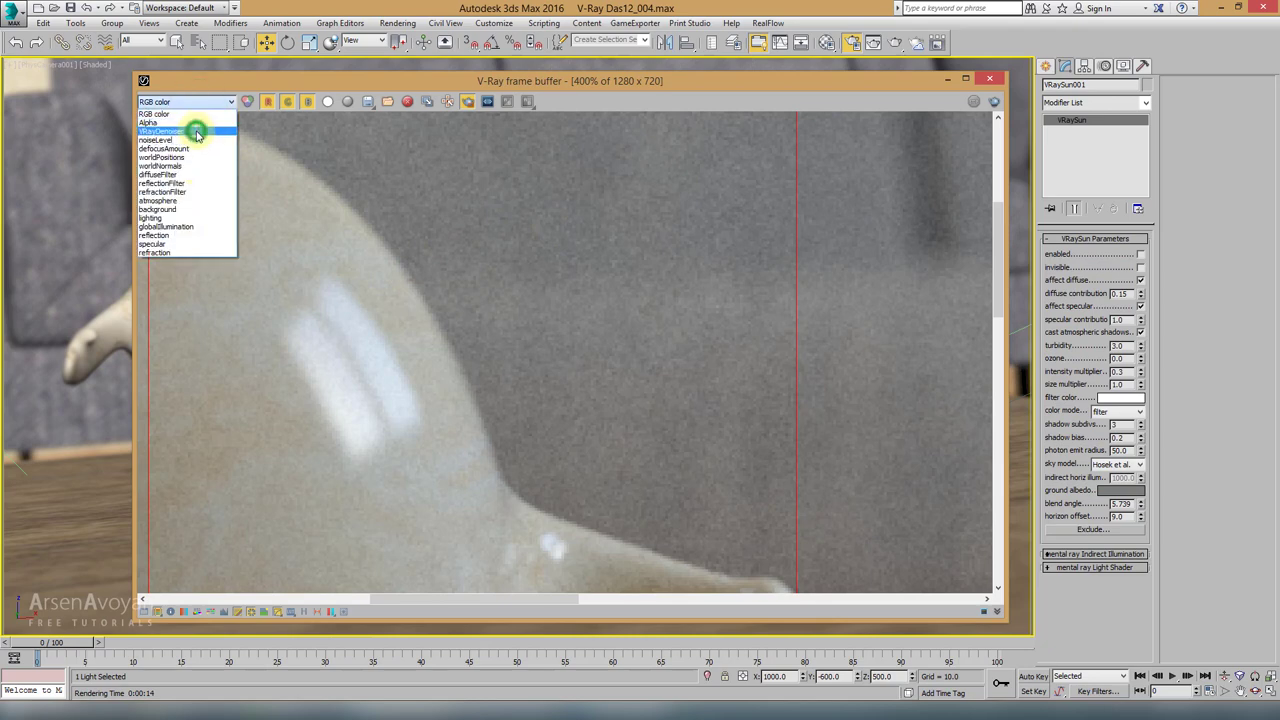
left_click(193, 131)
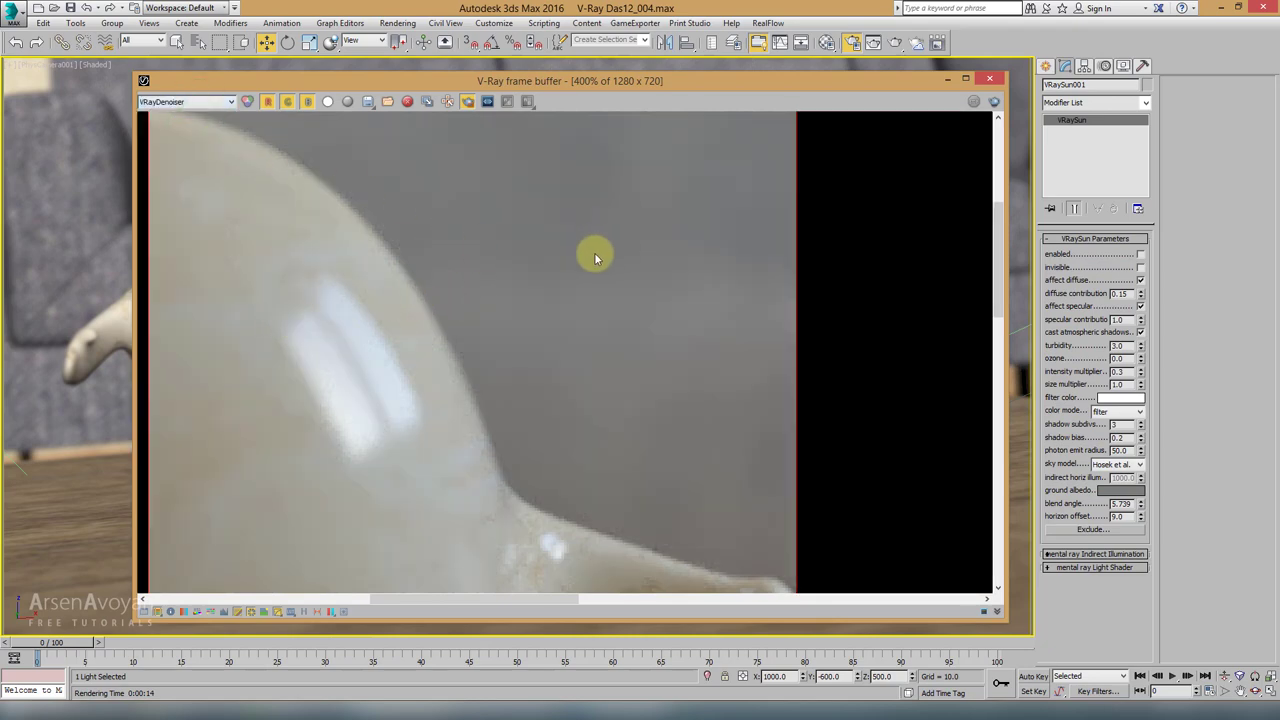
scroll(594, 257, "down", 2)
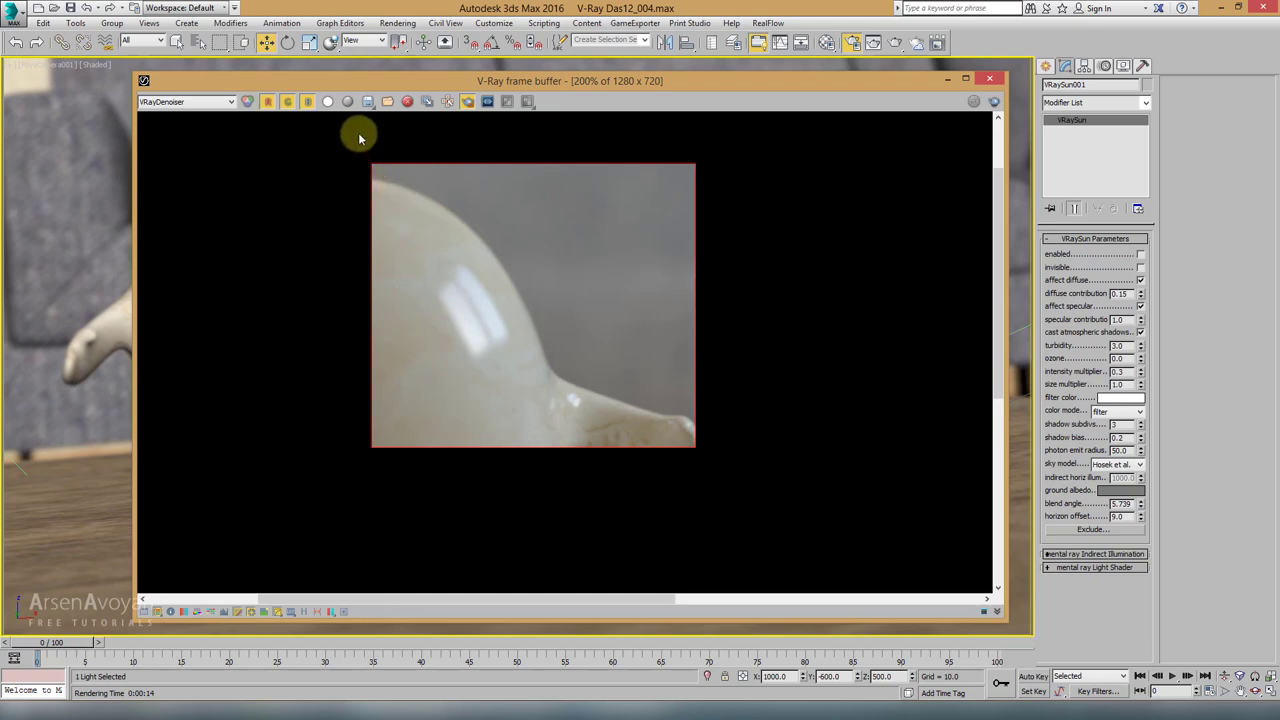
left_click(209, 108)
left_click(200, 108)
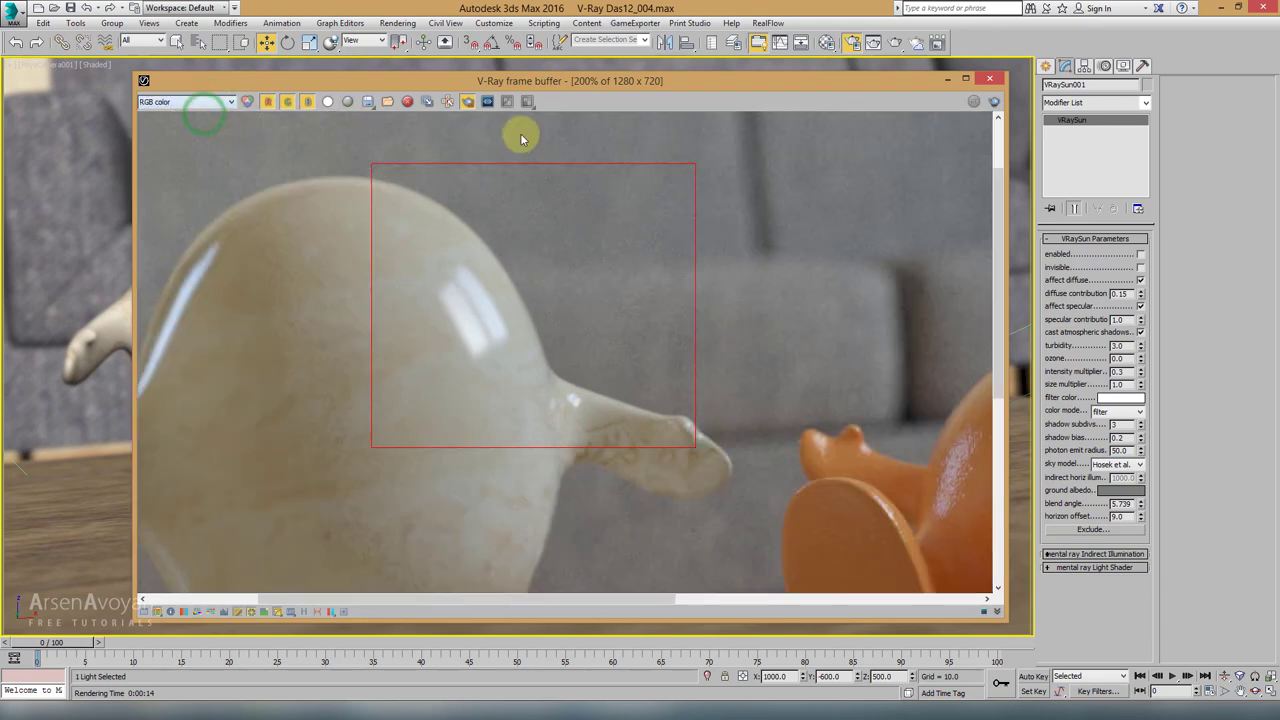
Step: Set the bucket image sampler's noise threshold to 0.01 and return the frame buffer zoom to 100%
left_click(852, 44)
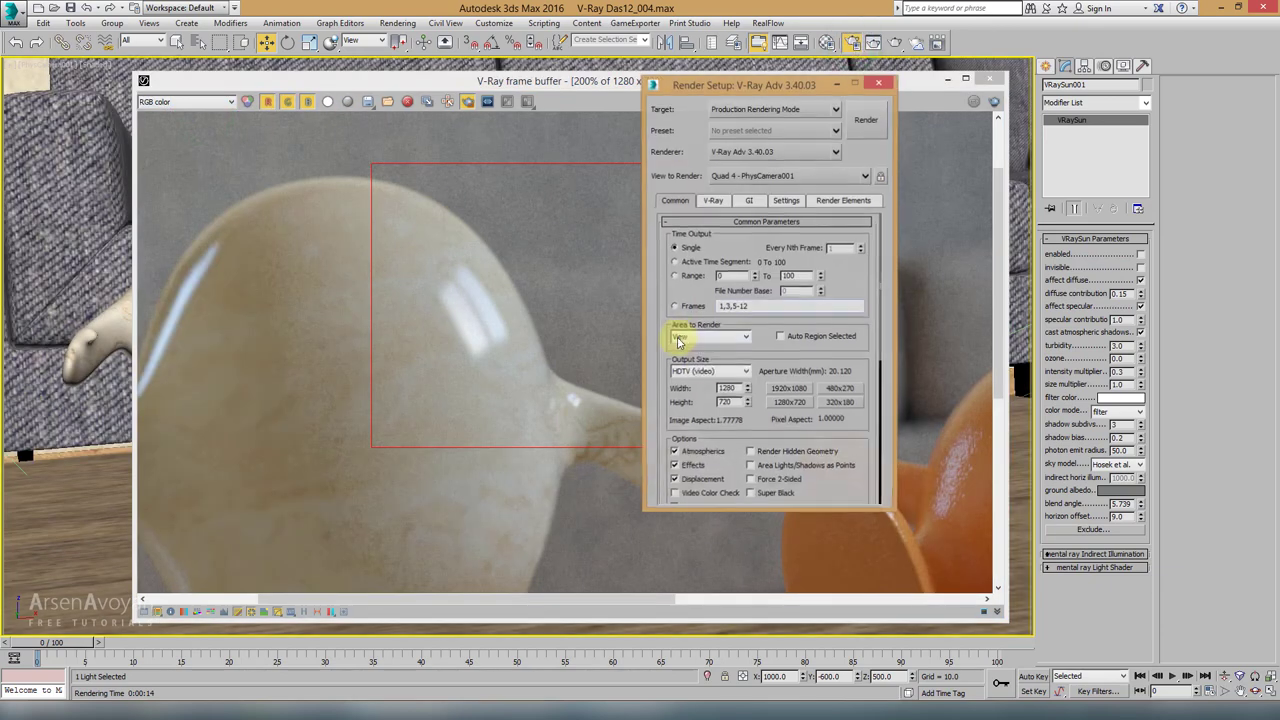
left_click(713, 201)
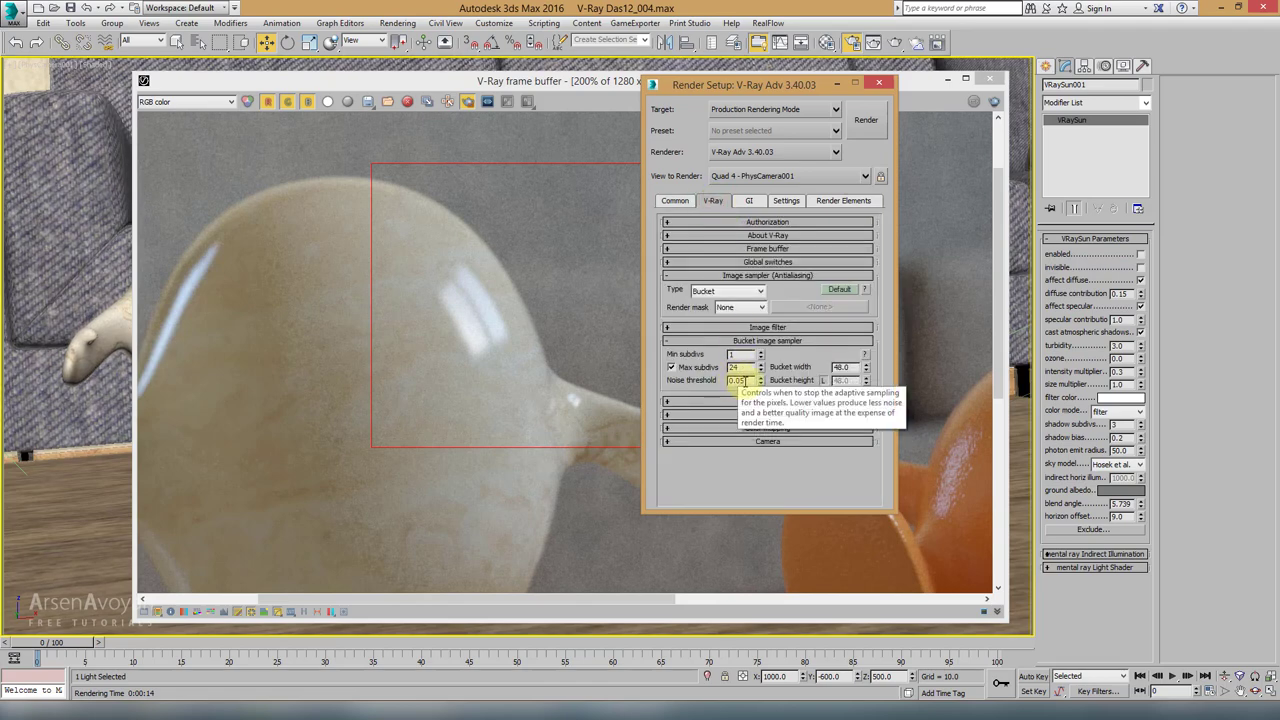
left_click(517, 277)
double_click(518, 279)
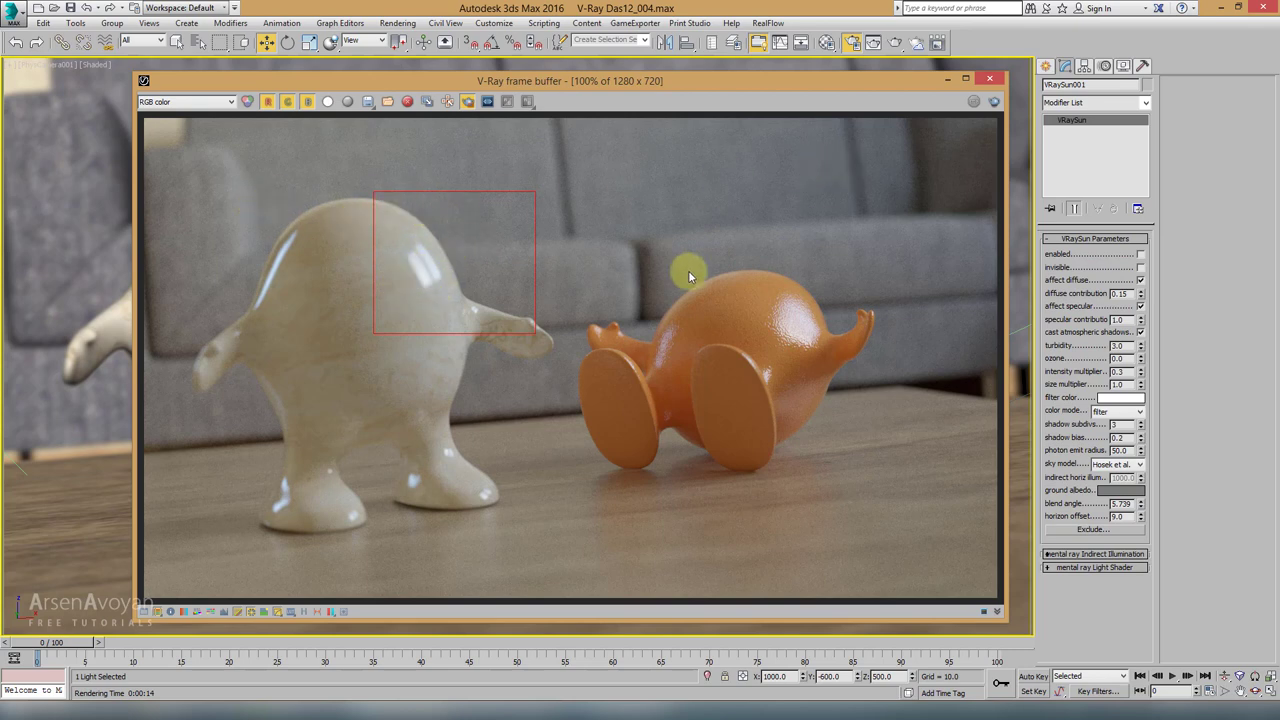
left_click(850, 42)
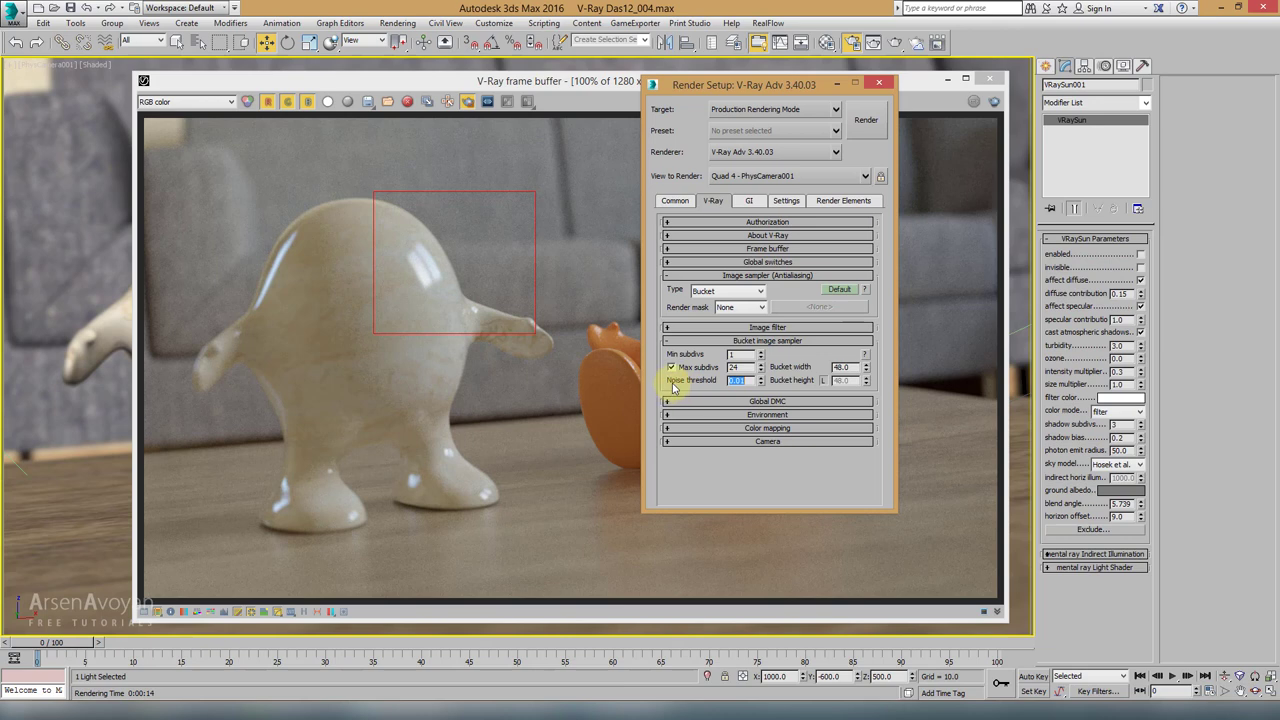
left_click(745, 381)
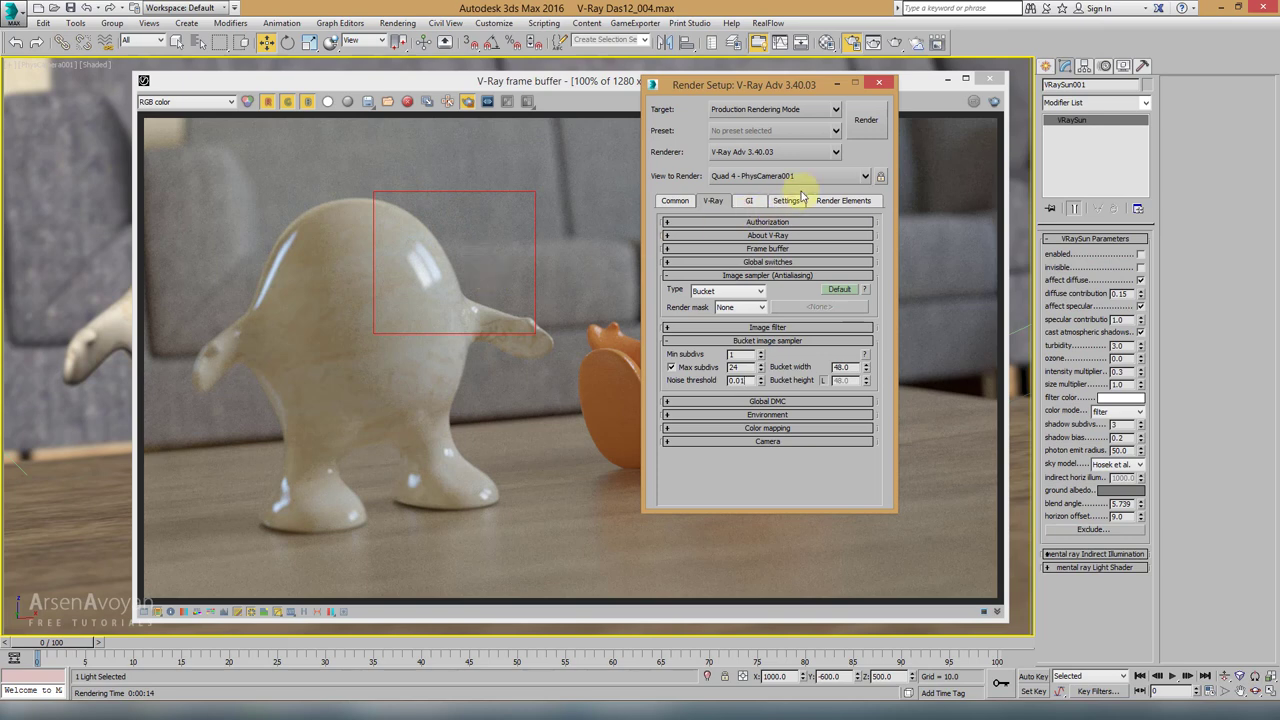
Step: Try the Mild and Strong presets of the VRayDenoiser element, then return its preset to Default
left_click(832, 200)
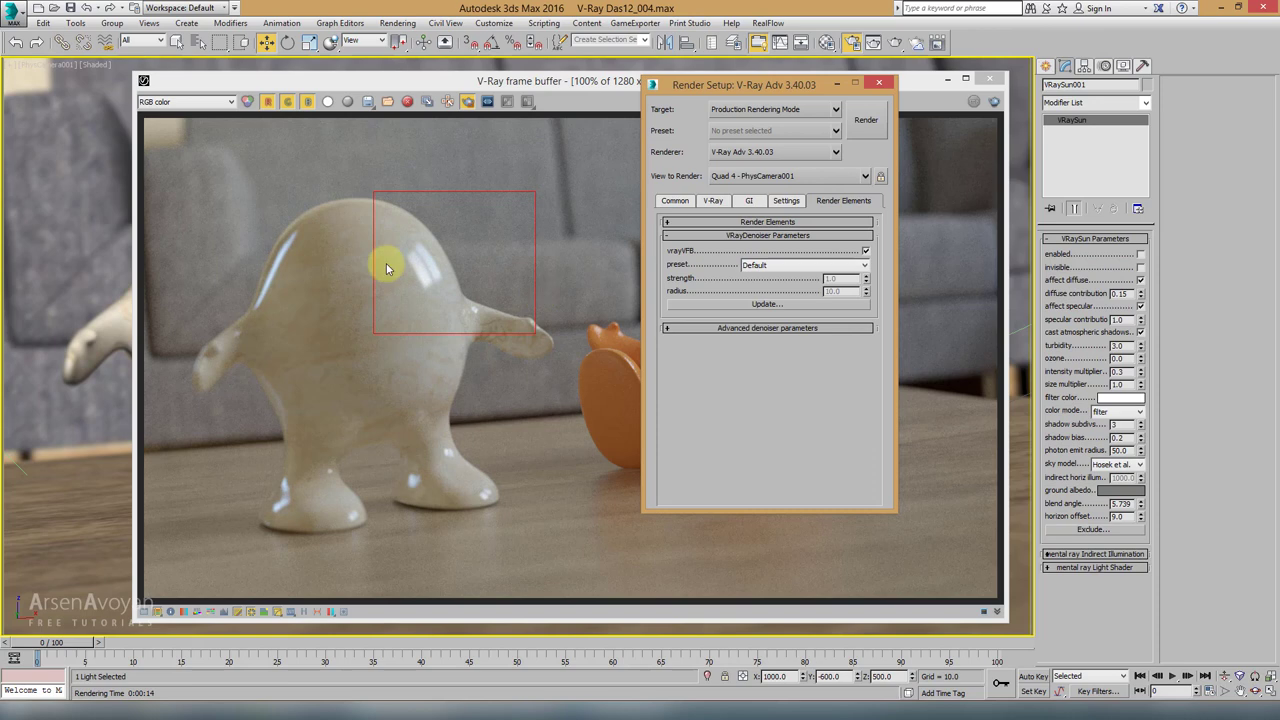
left_click(787, 266)
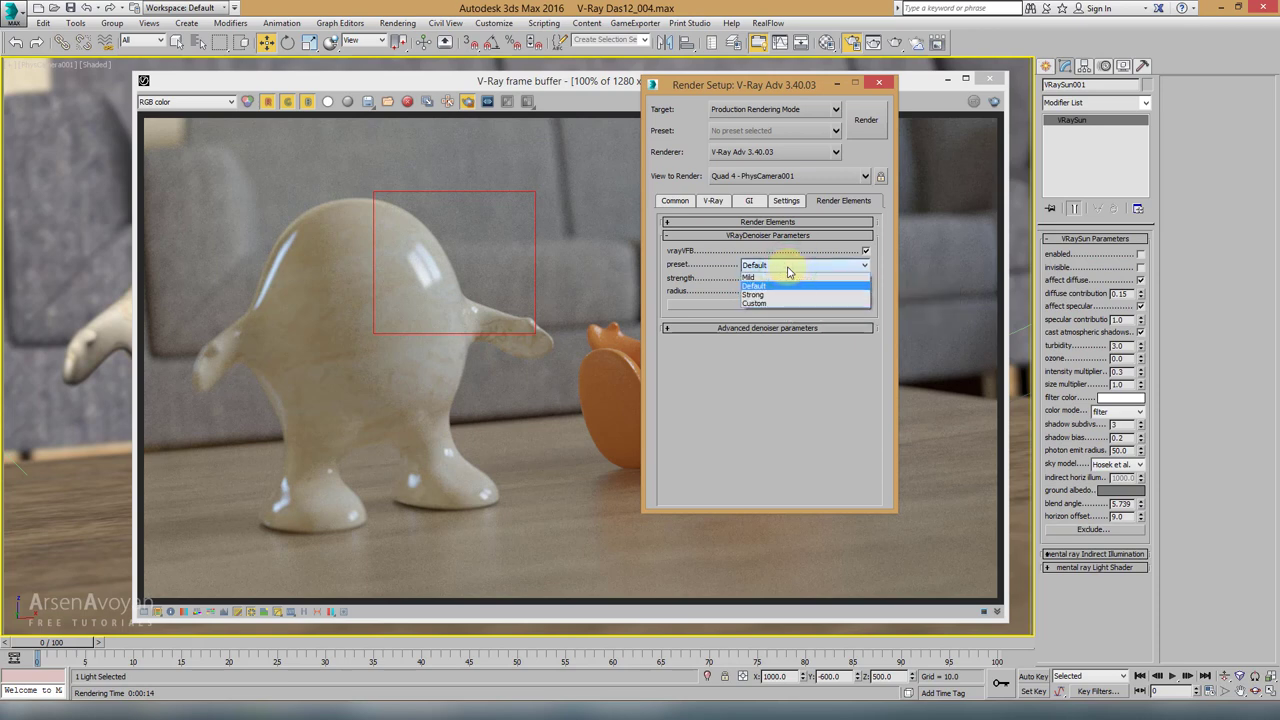
left_click(786, 276)
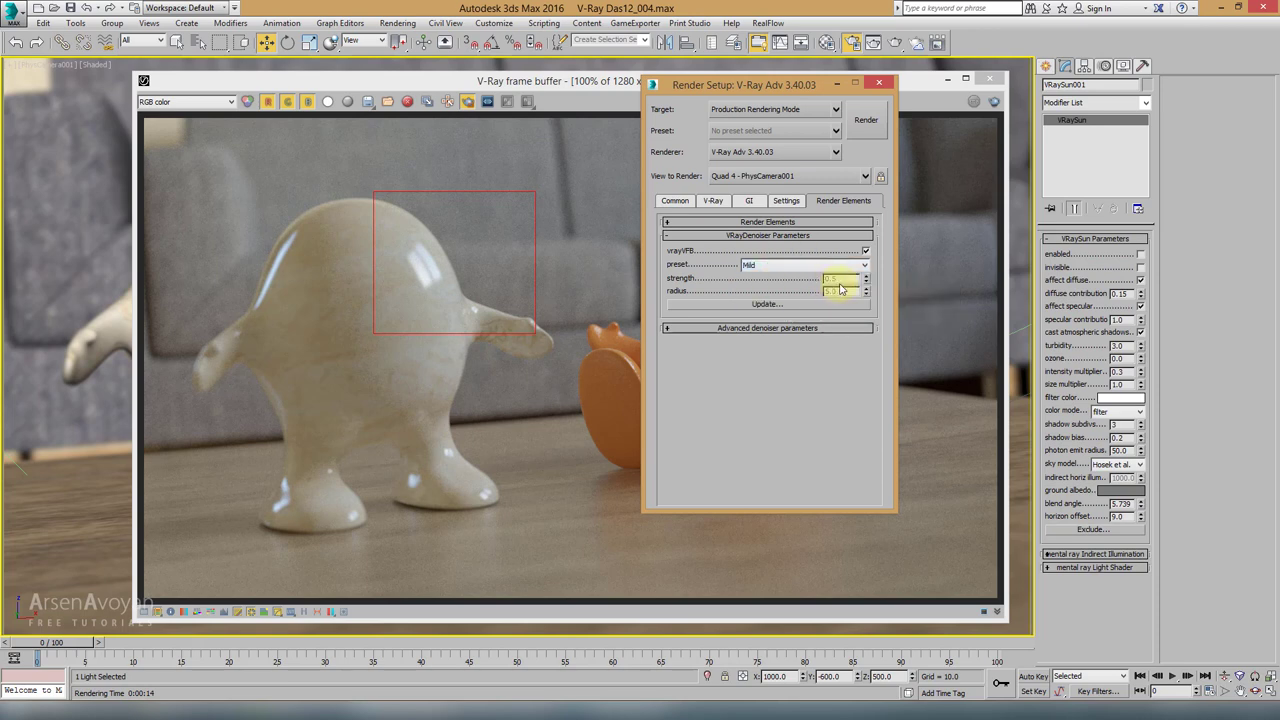
left_click(772, 264)
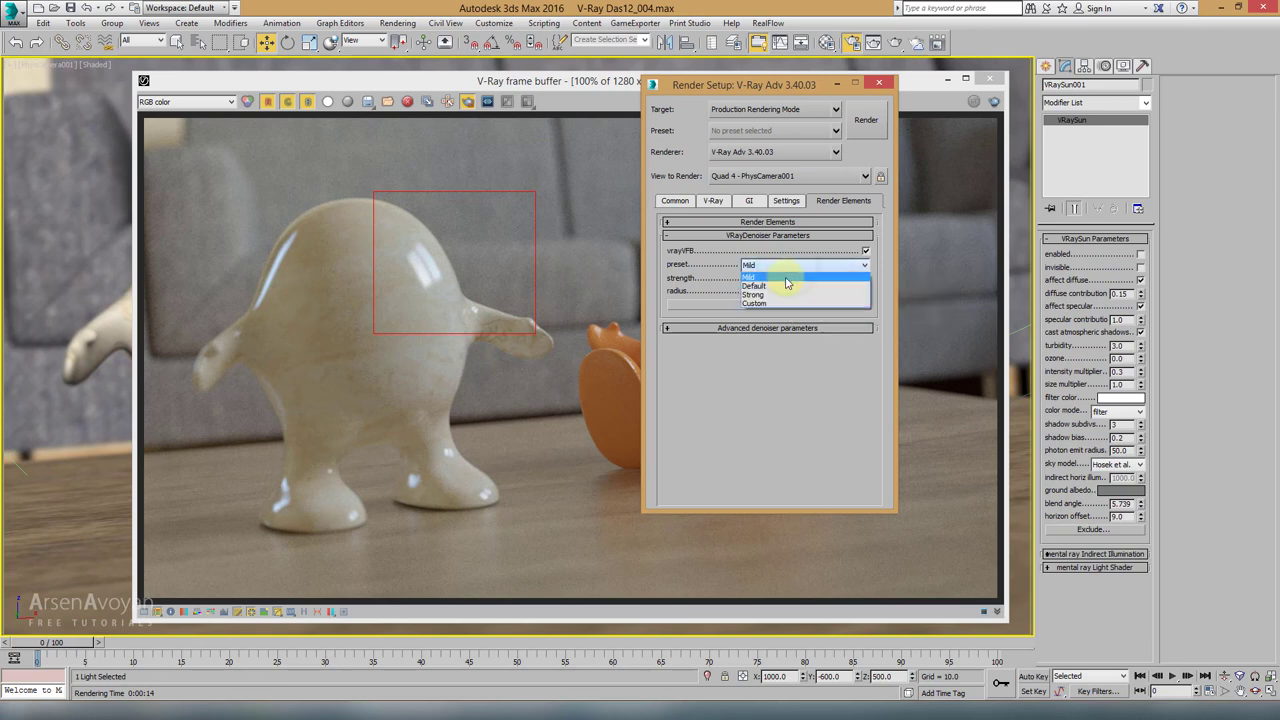
left_click(786, 298)
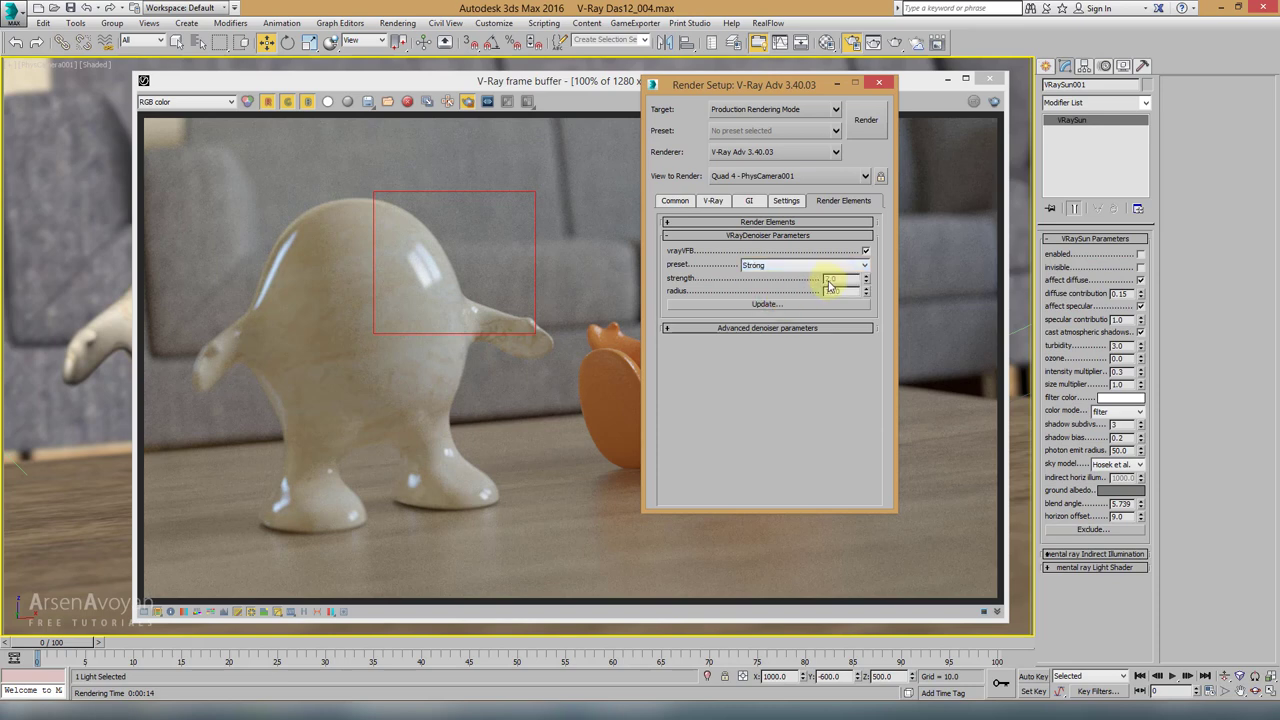
left_click(791, 264)
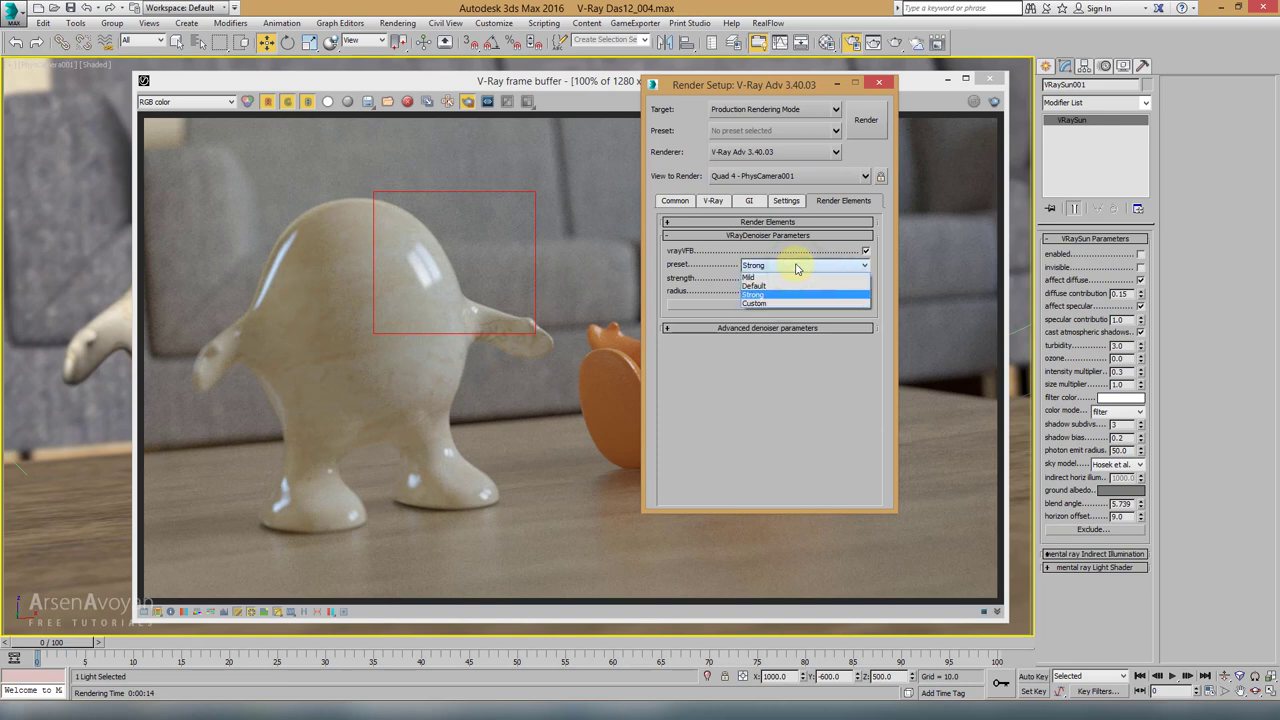
left_click(793, 286)
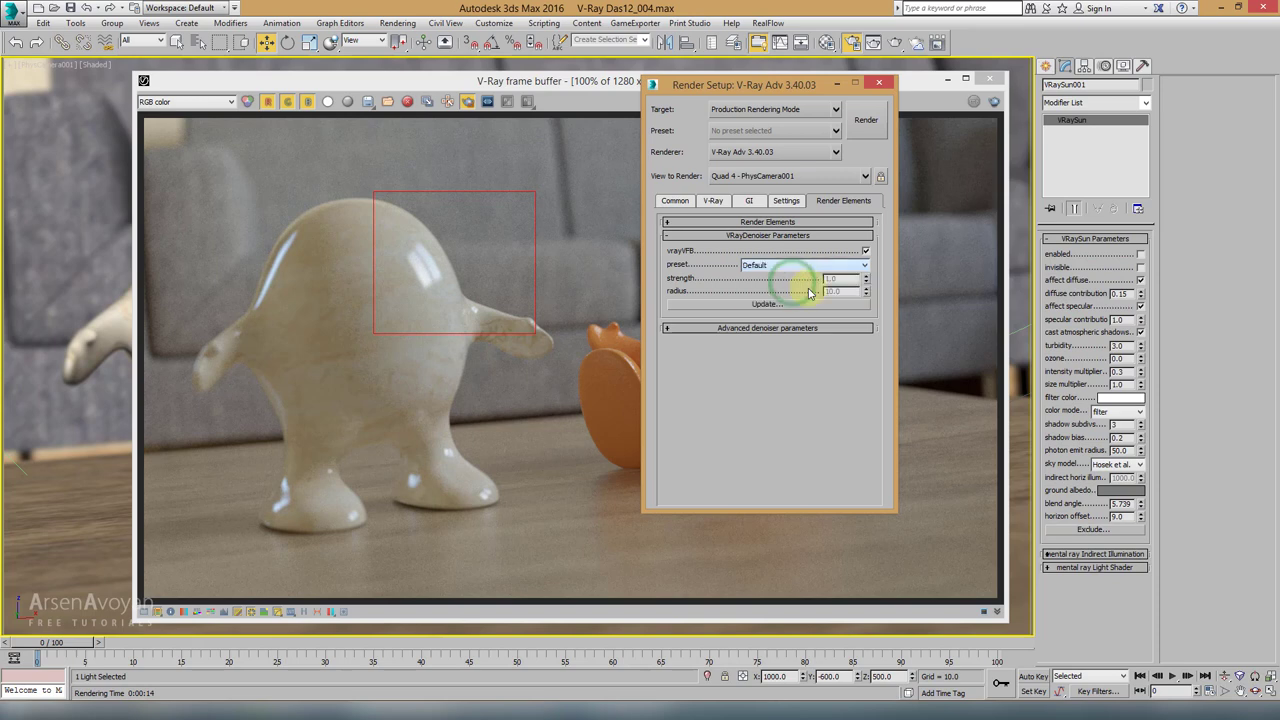
left_click(808, 265)
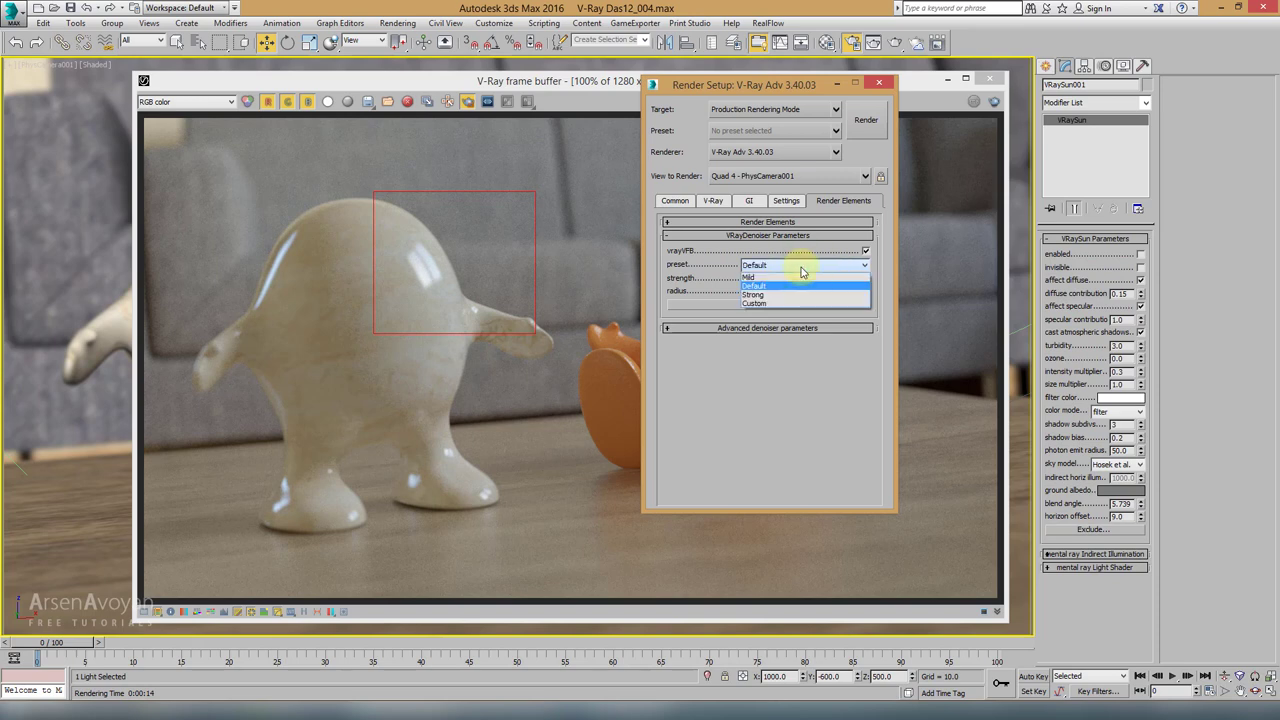
left_click(806, 266)
Step: Check the image sampler settings and set the VRayDenoiser preset to Mild
left_click(713, 202)
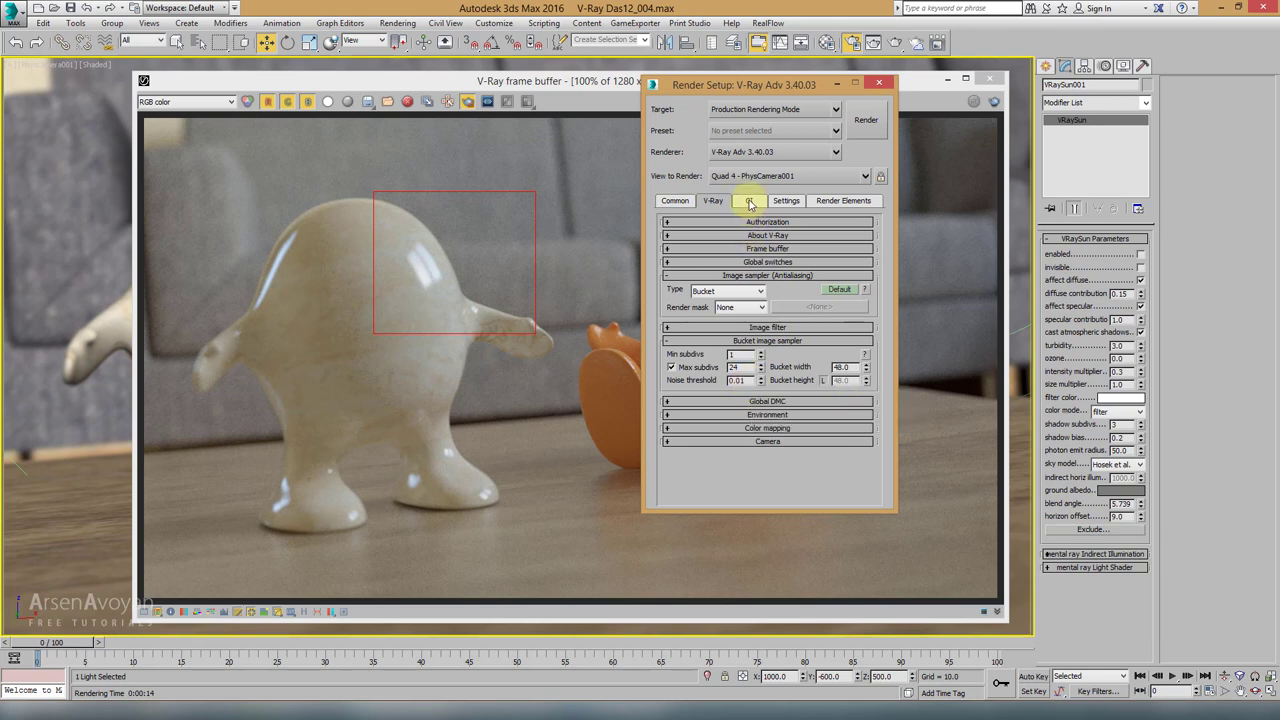
left_click(818, 202)
left_click(800, 266)
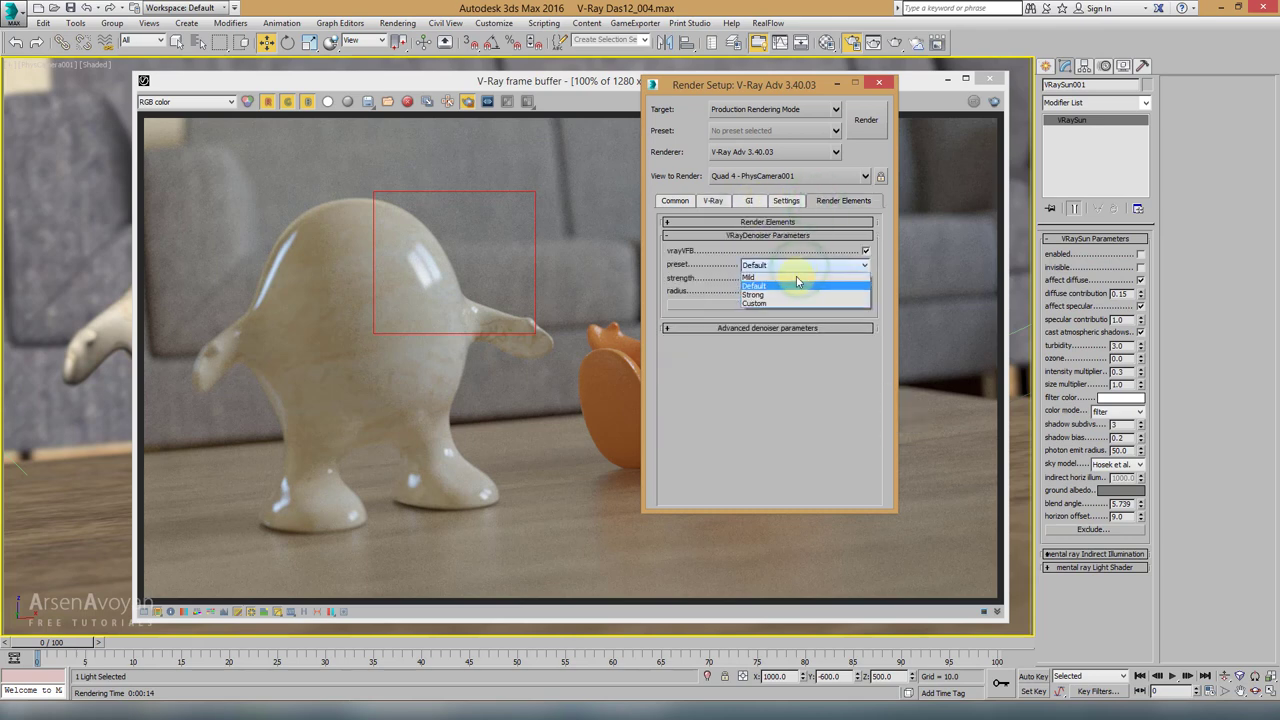
left_click(794, 277)
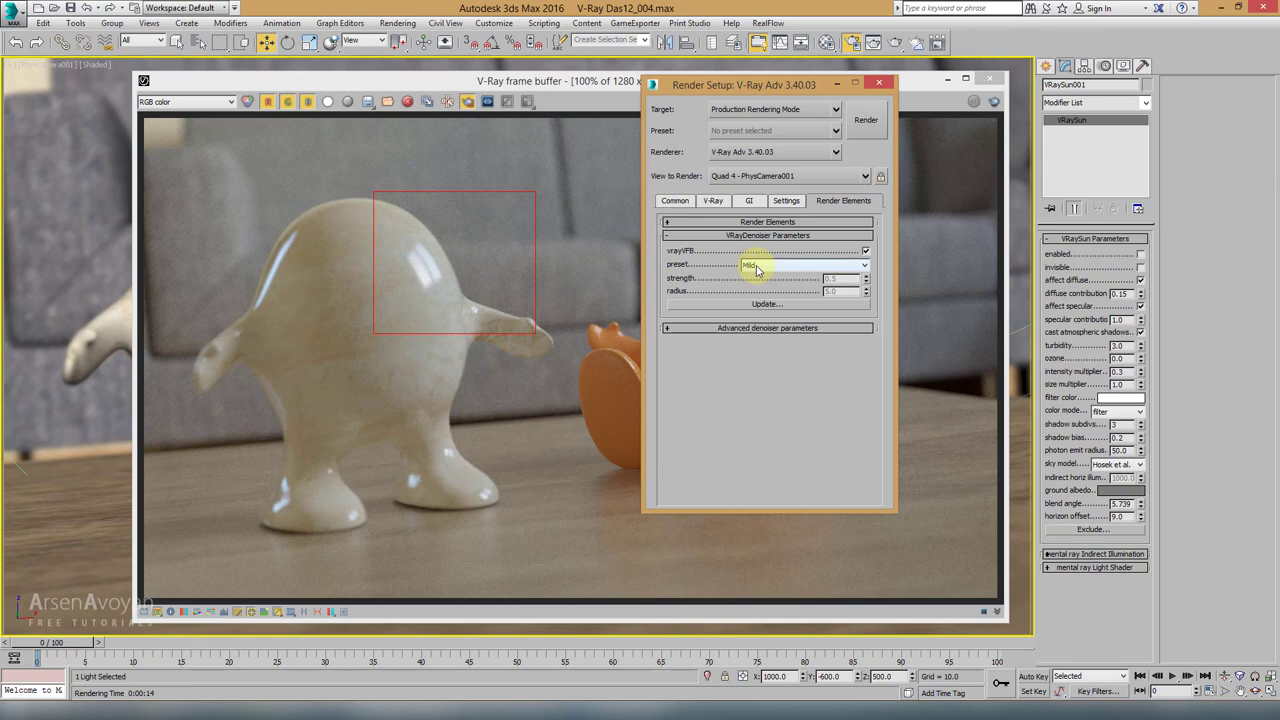
Step: Enlarge the frame buffer to 200% and display the VRayDenoiser channel to examine the smoothing on the figure and sofa
left_click(494, 280)
scroll(423, 237, "up", 1)
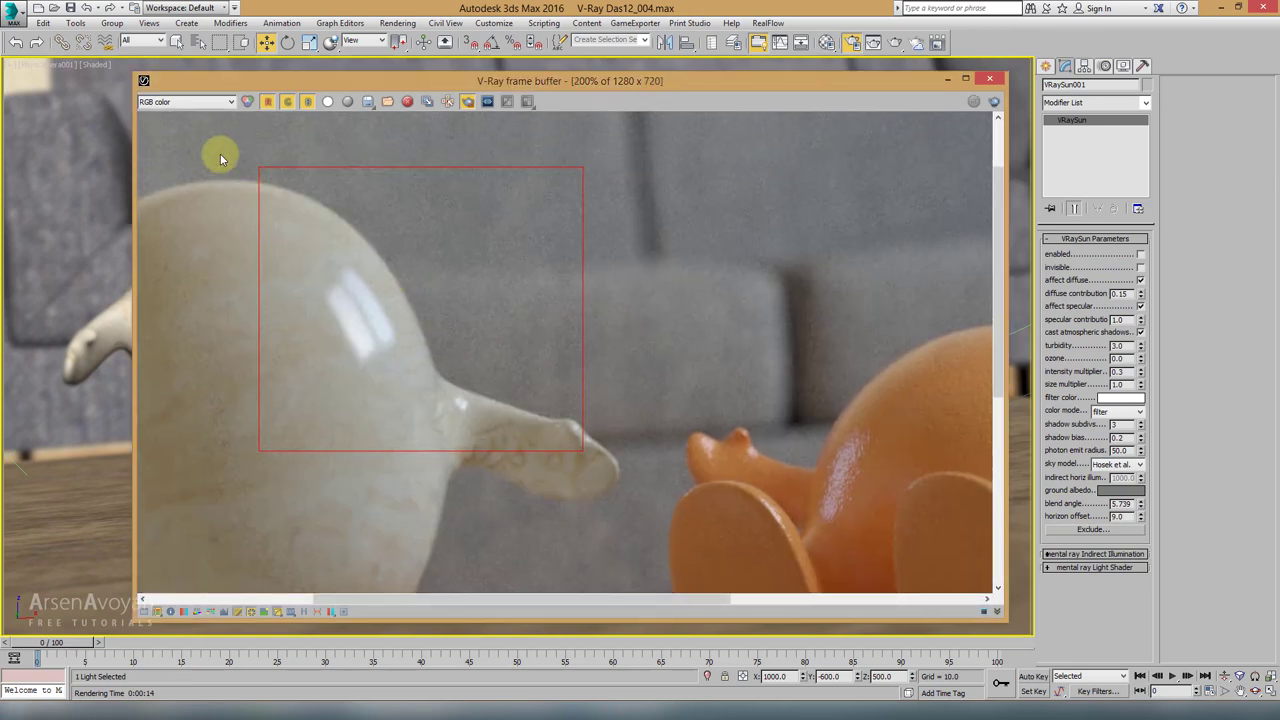
left_click(189, 101)
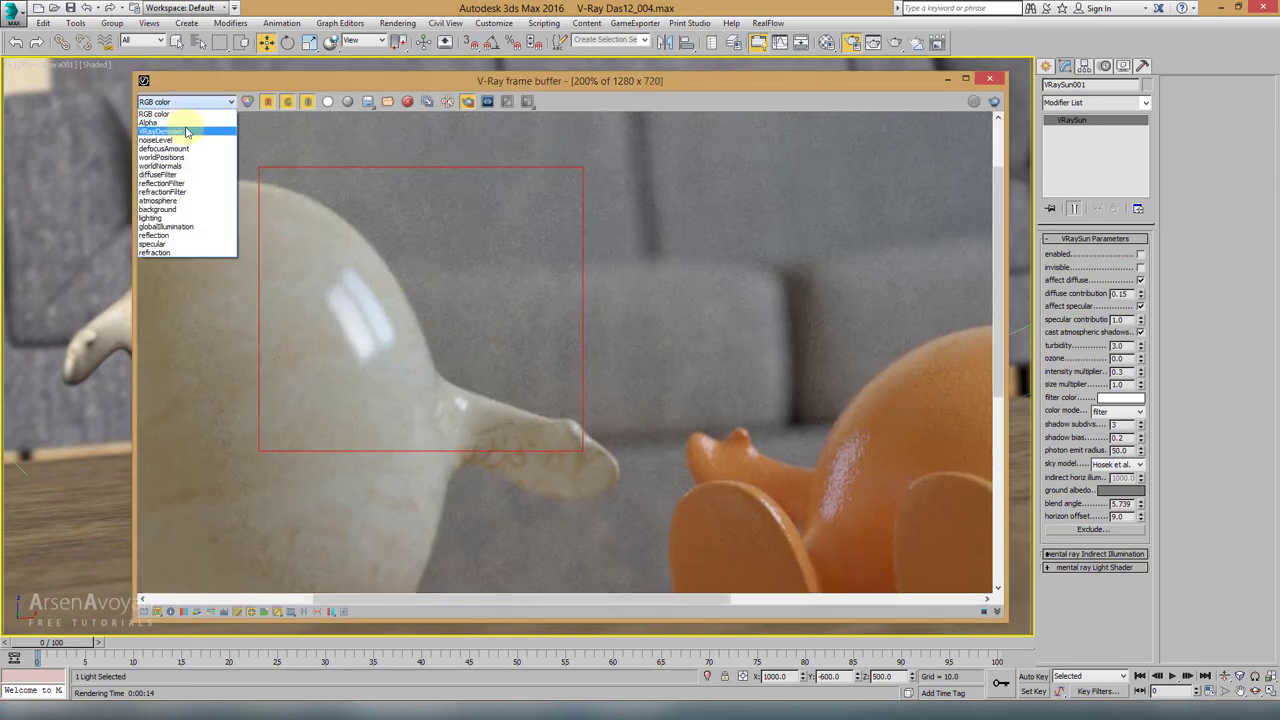
left_click(186, 132)
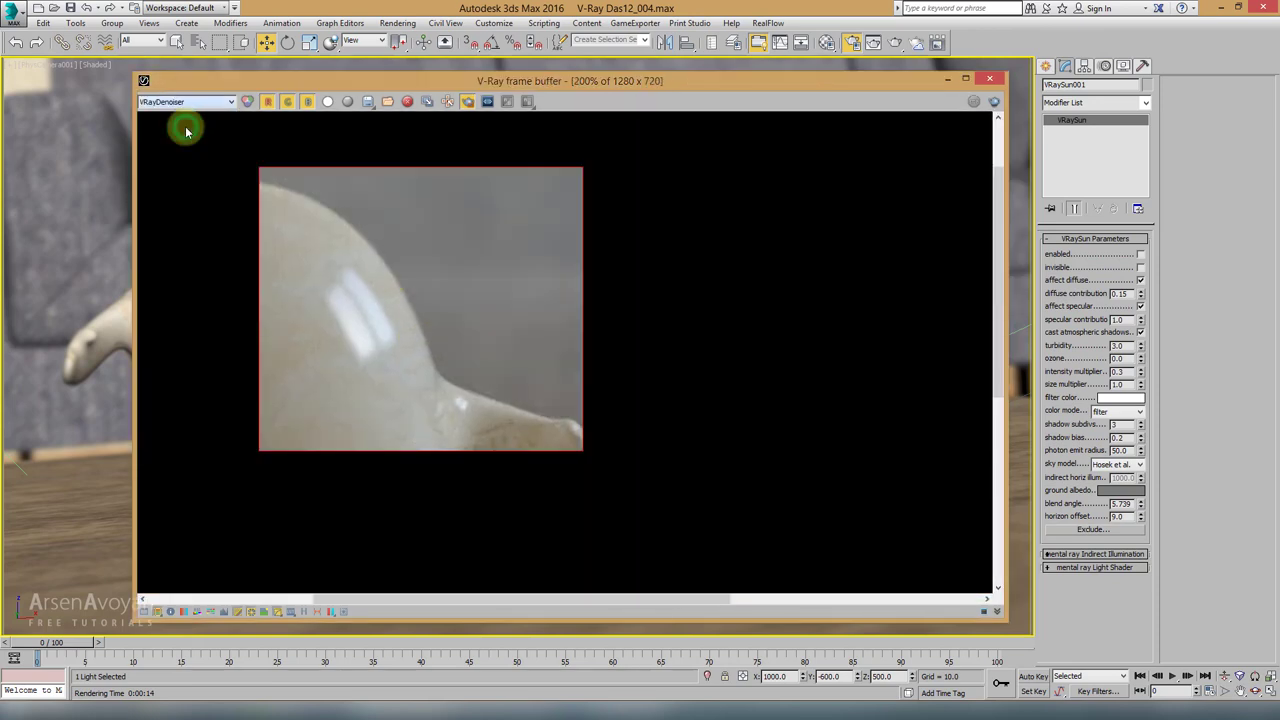
left_click(849, 43)
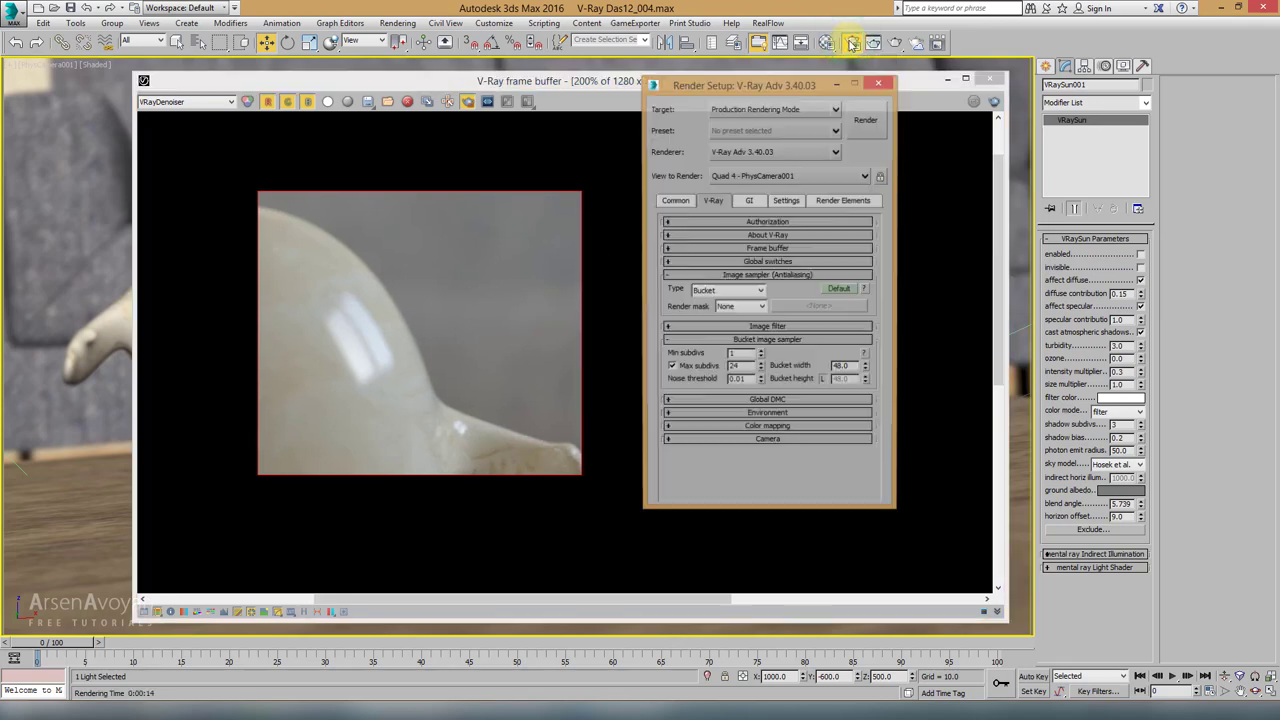
middle_click_drag(448, 372, 428, 323)
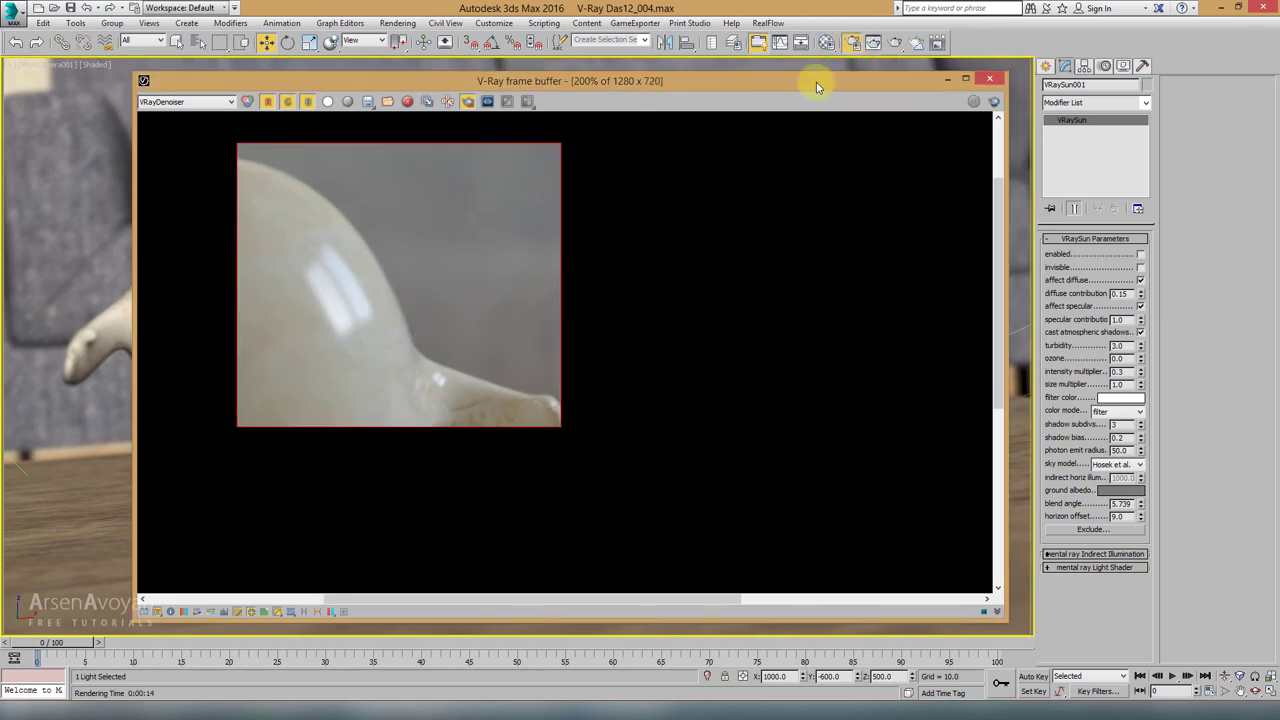
Step: Review the VRayDenoiser parameters in the render setup and set the preset to Default
left_click(850, 44)
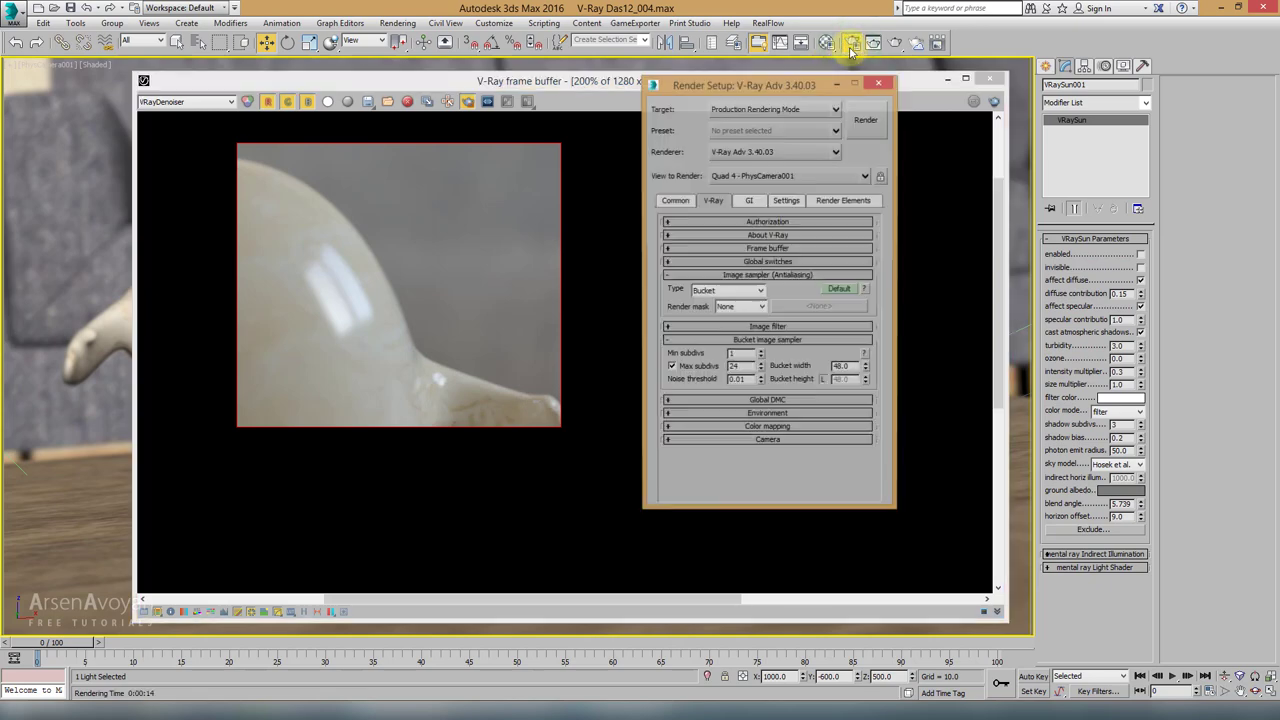
left_click(840, 202)
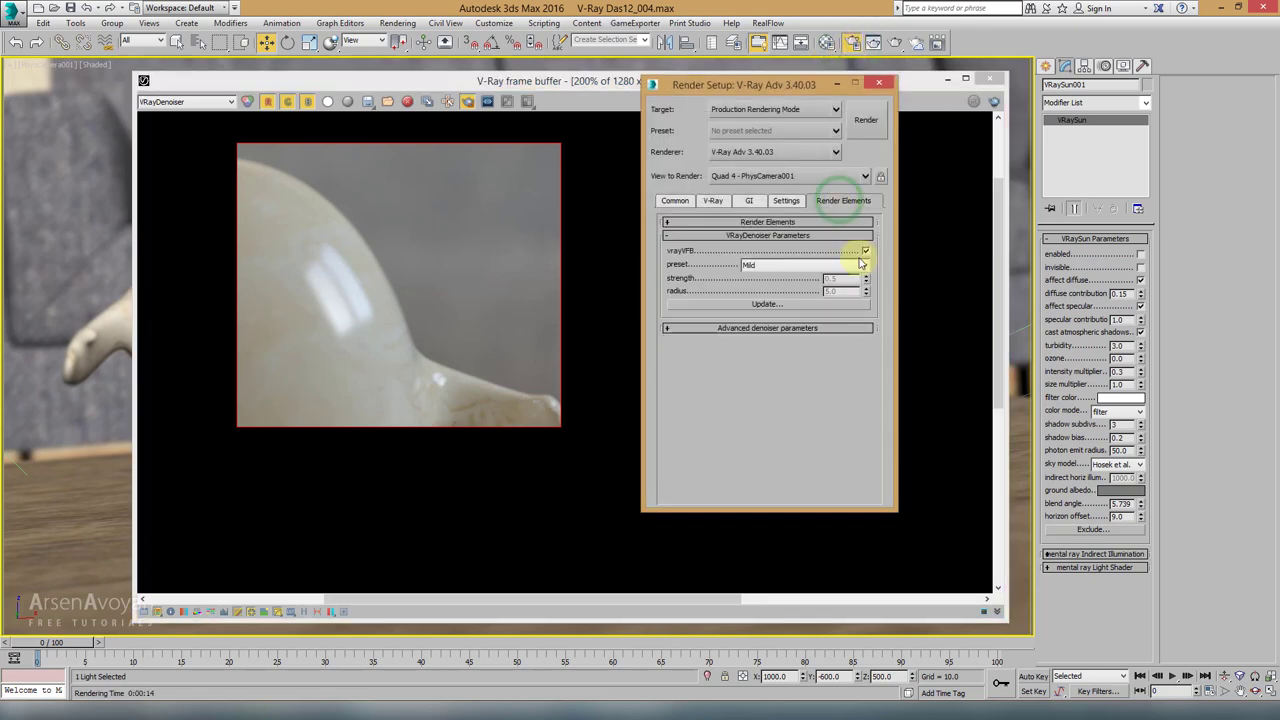
left_click(763, 265)
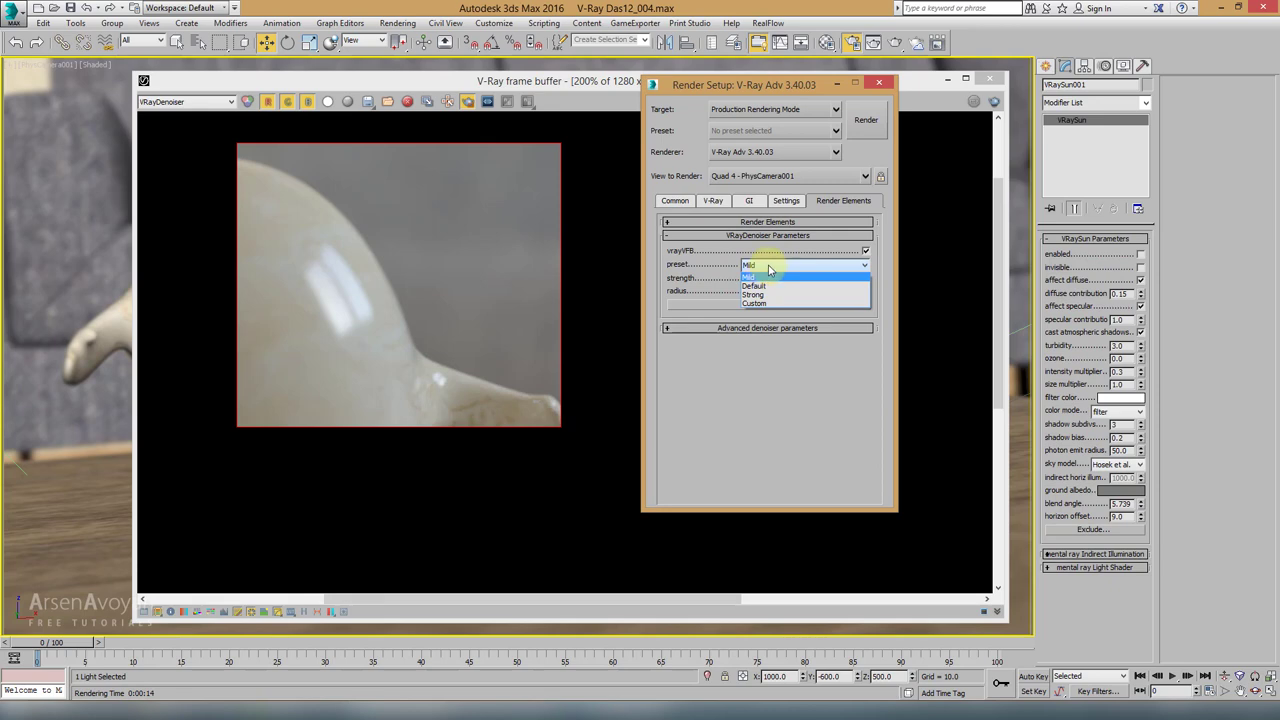
left_click(768, 268)
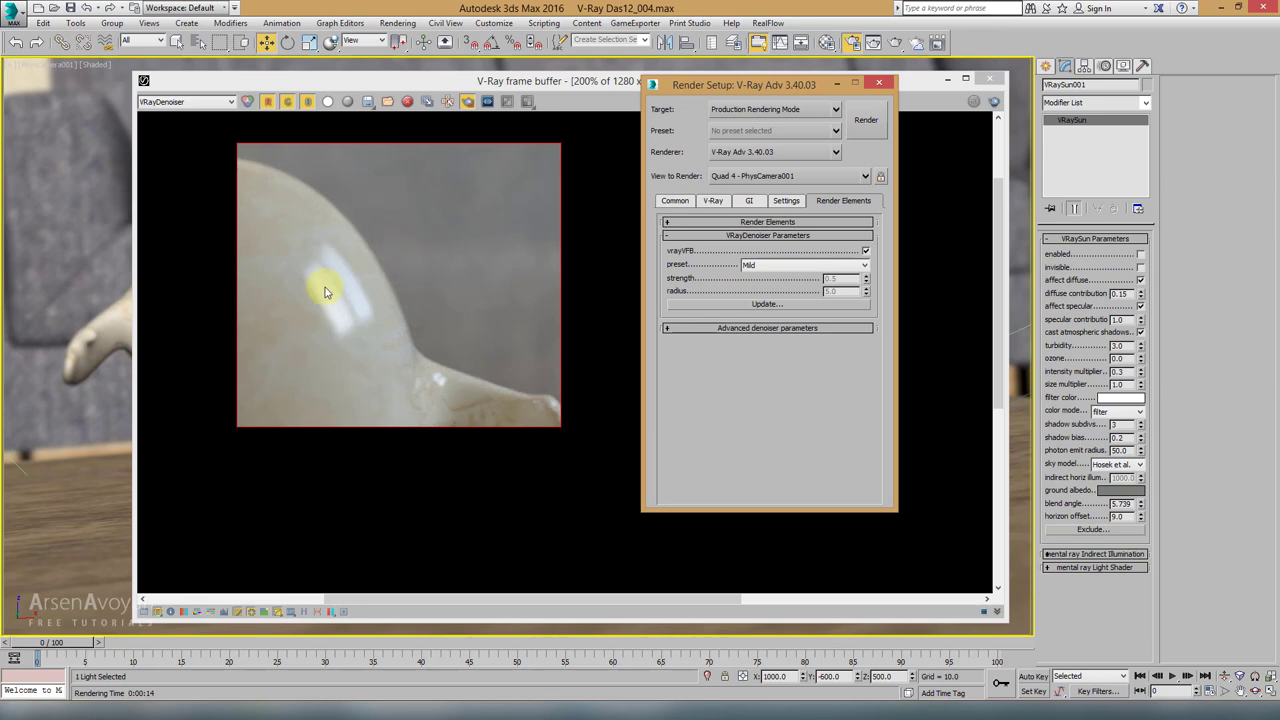
left_click(748, 264)
left_click(753, 286)
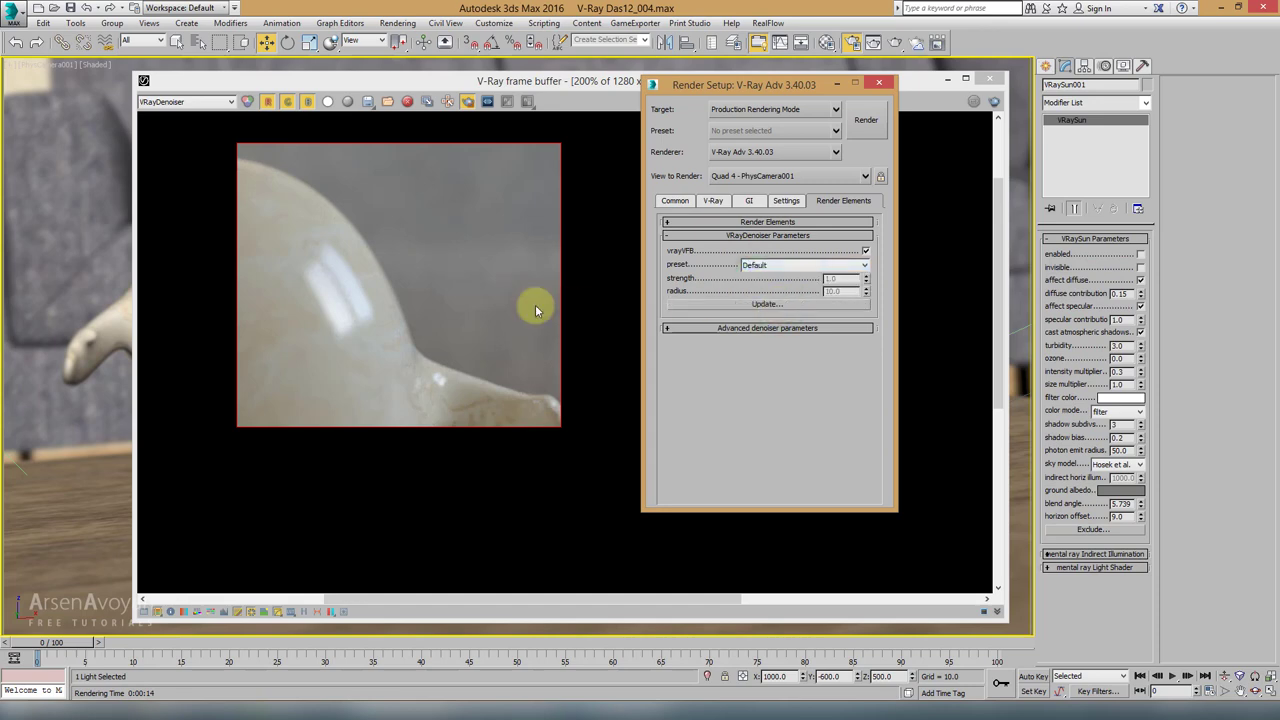
Step: Return the frame buffer to the RGB color channel at 100% zoom and turn off region rendering
left_click(712, 200)
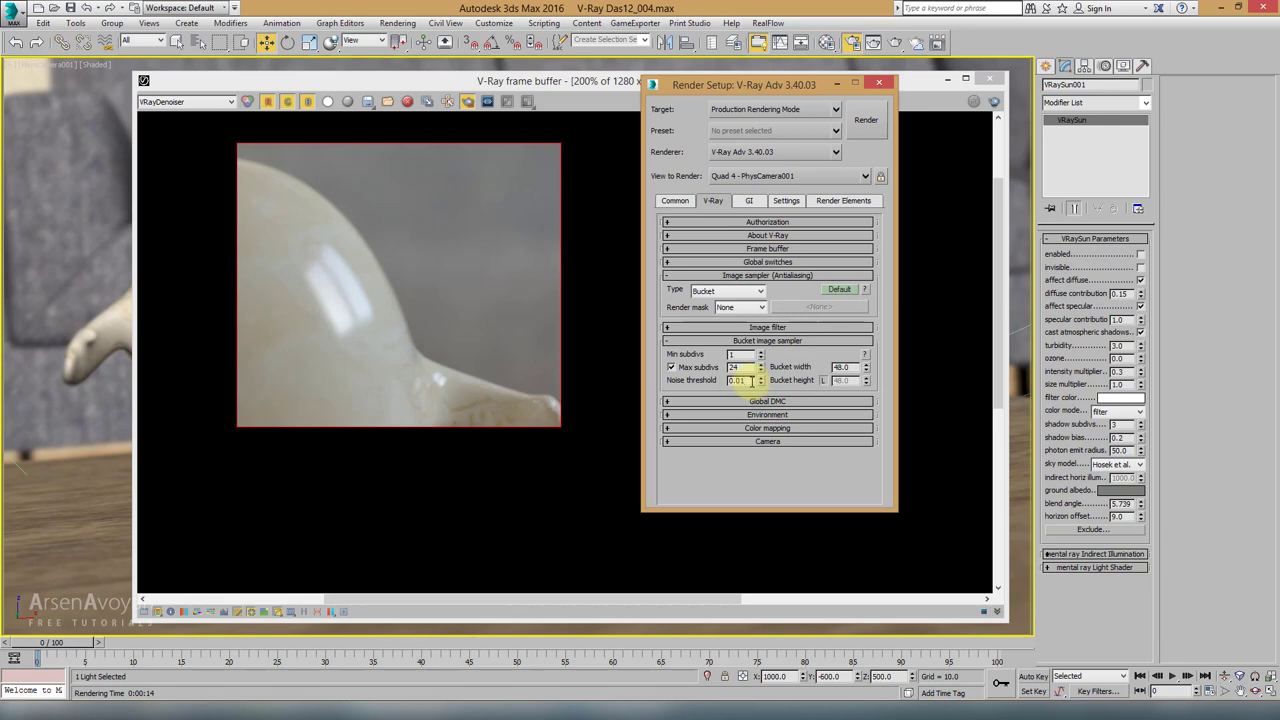
left_click(205, 102)
left_click(203, 117)
double_click(320, 234)
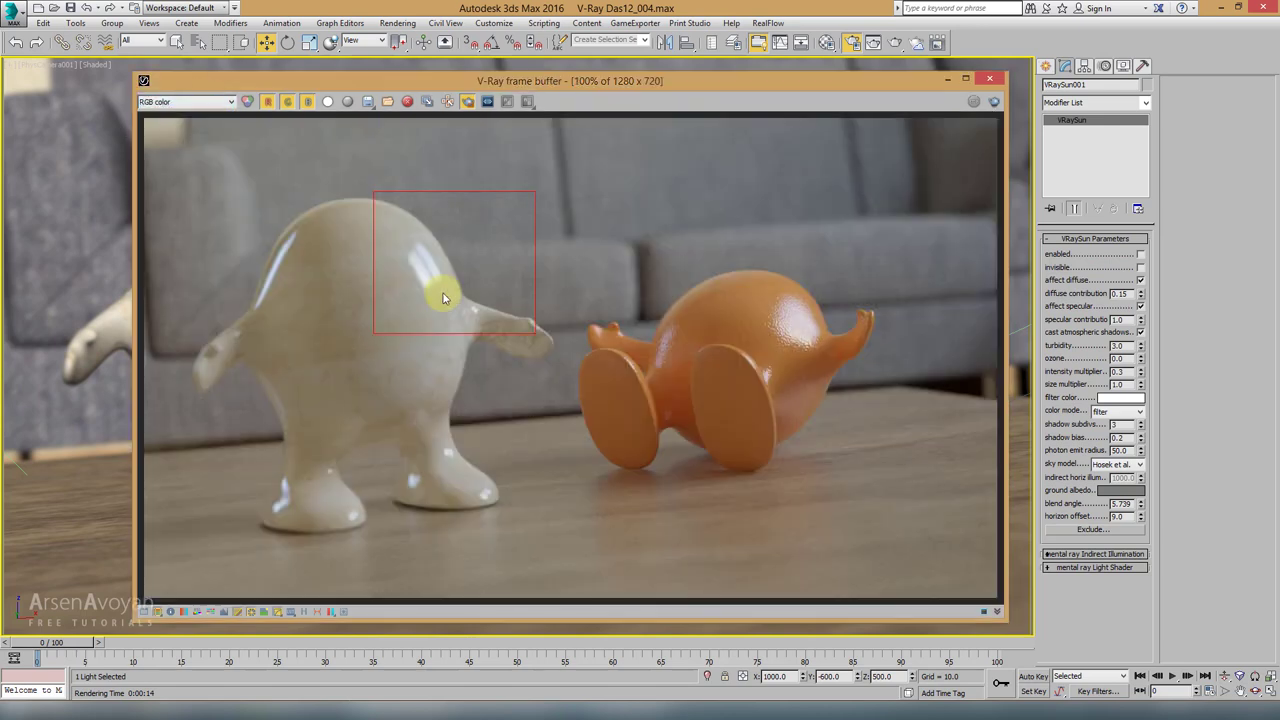
left_click(465, 101)
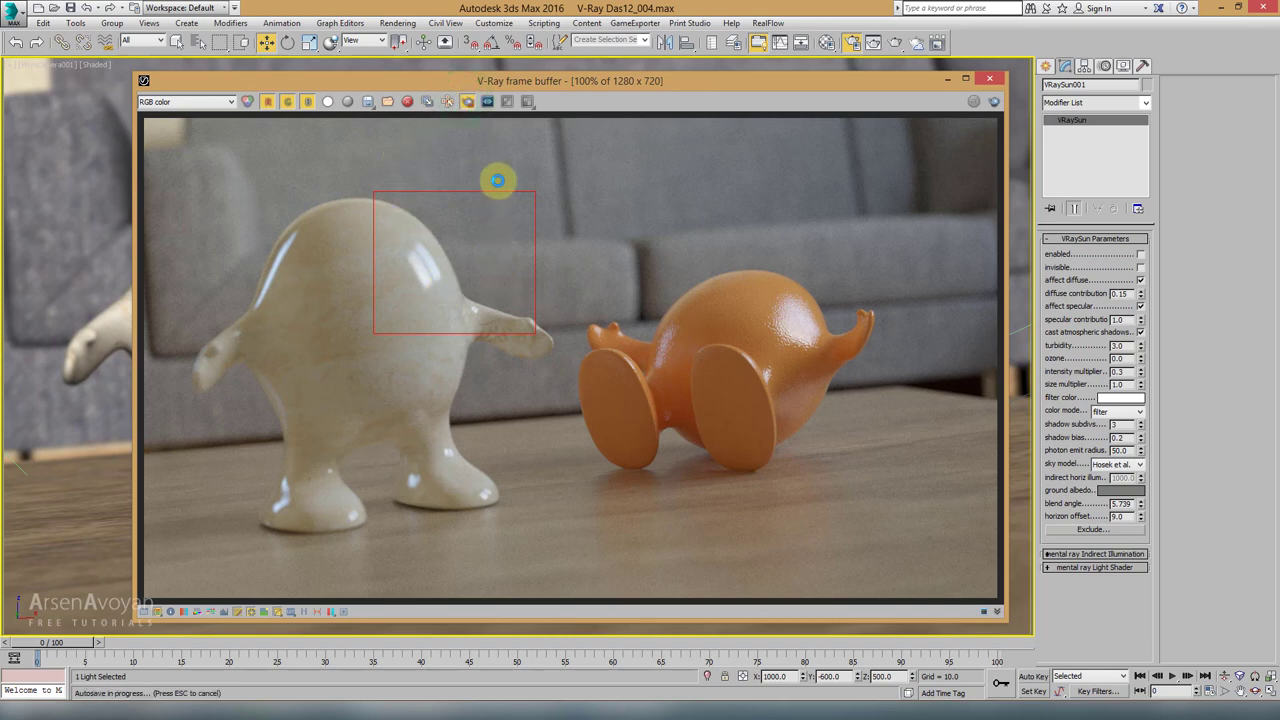
left_click(467, 101)
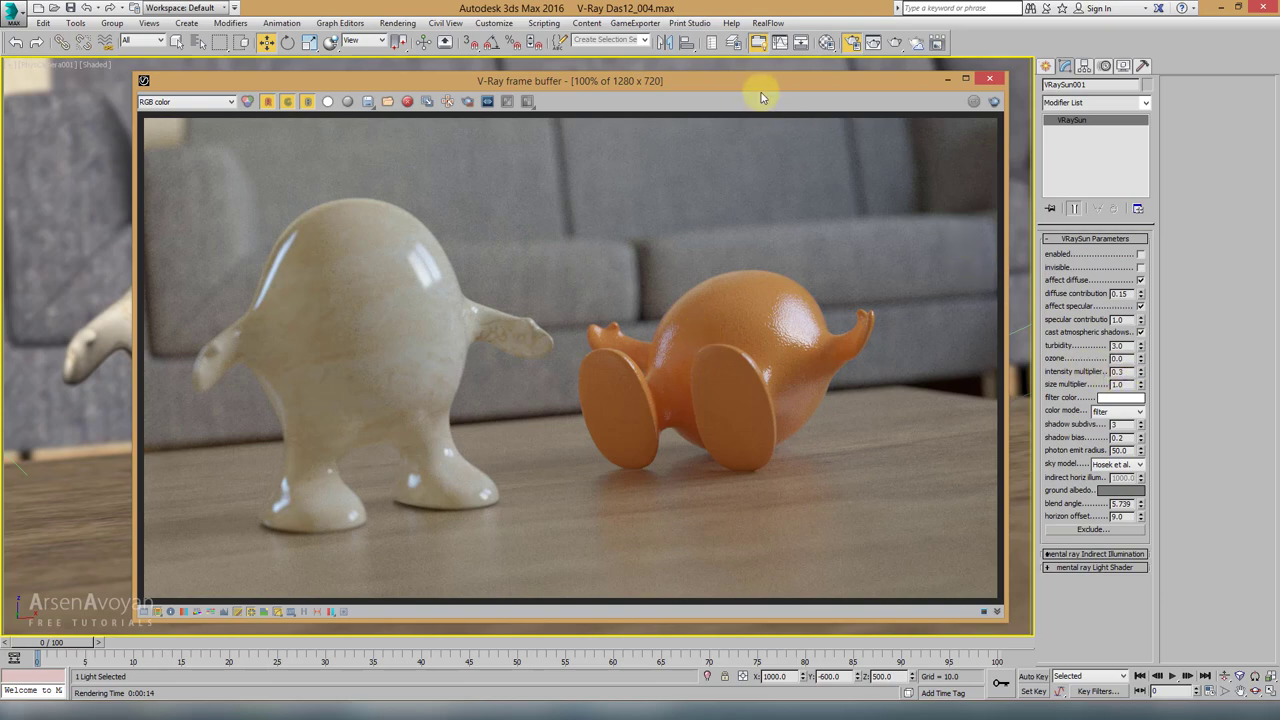
Step: Save the rendered image as a_010.exr in the render folder, accepting the Half Float RGB OpenEXR configuration
left_click(368, 101)
left_click(678, 122)
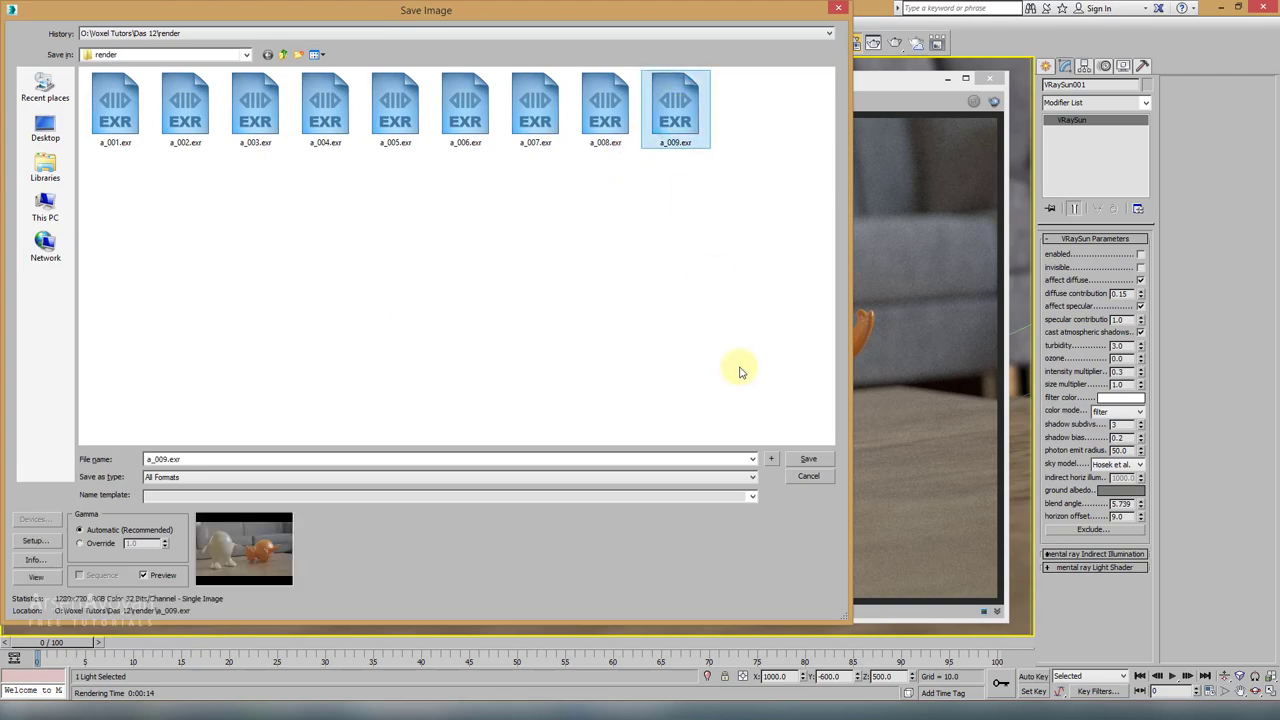
left_click(771, 458)
left_click(520, 508)
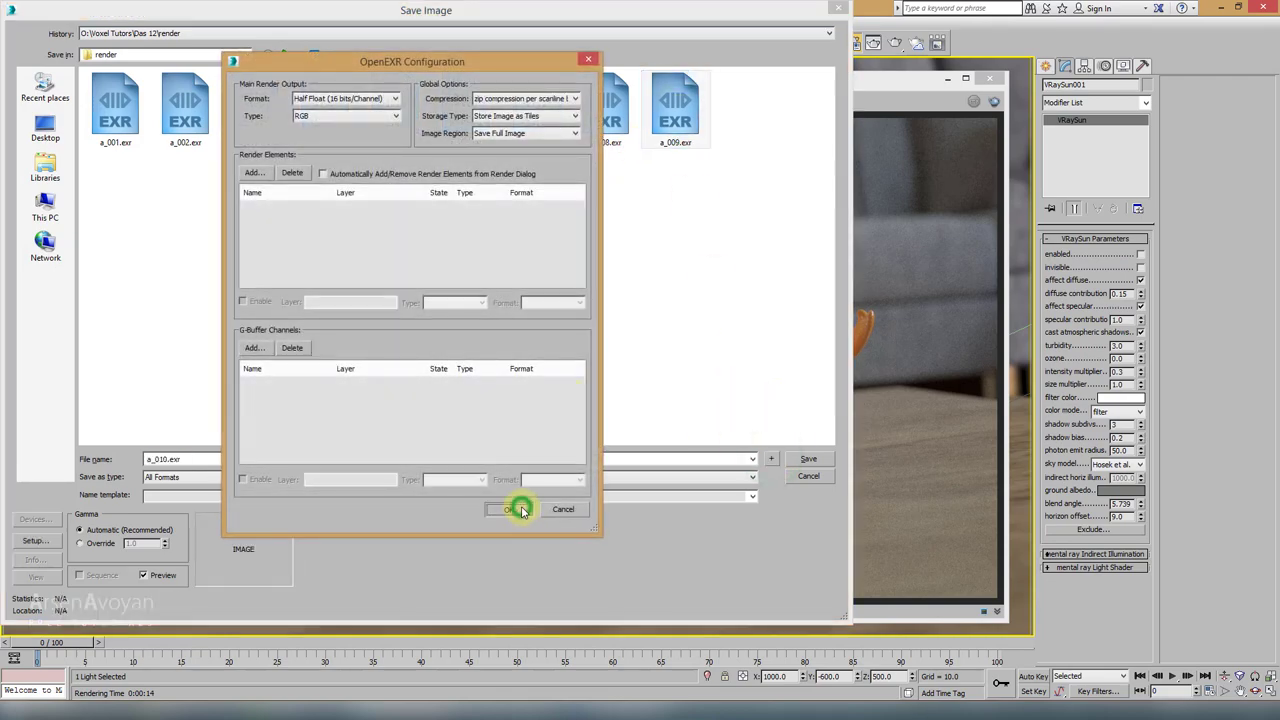
Step: Close the render windows, restore the four-viewport layout and select the physical camera in the Top view
left_click(986, 81)
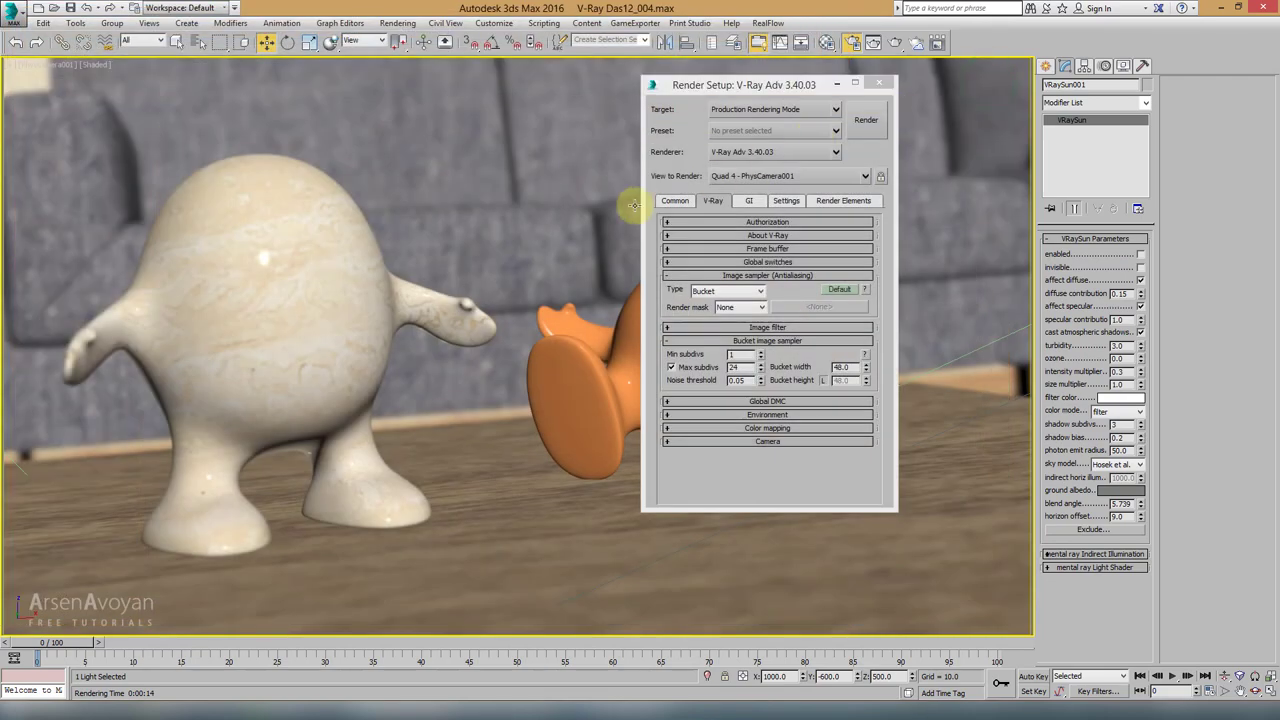
left_click(881, 87)
key("alt+w")
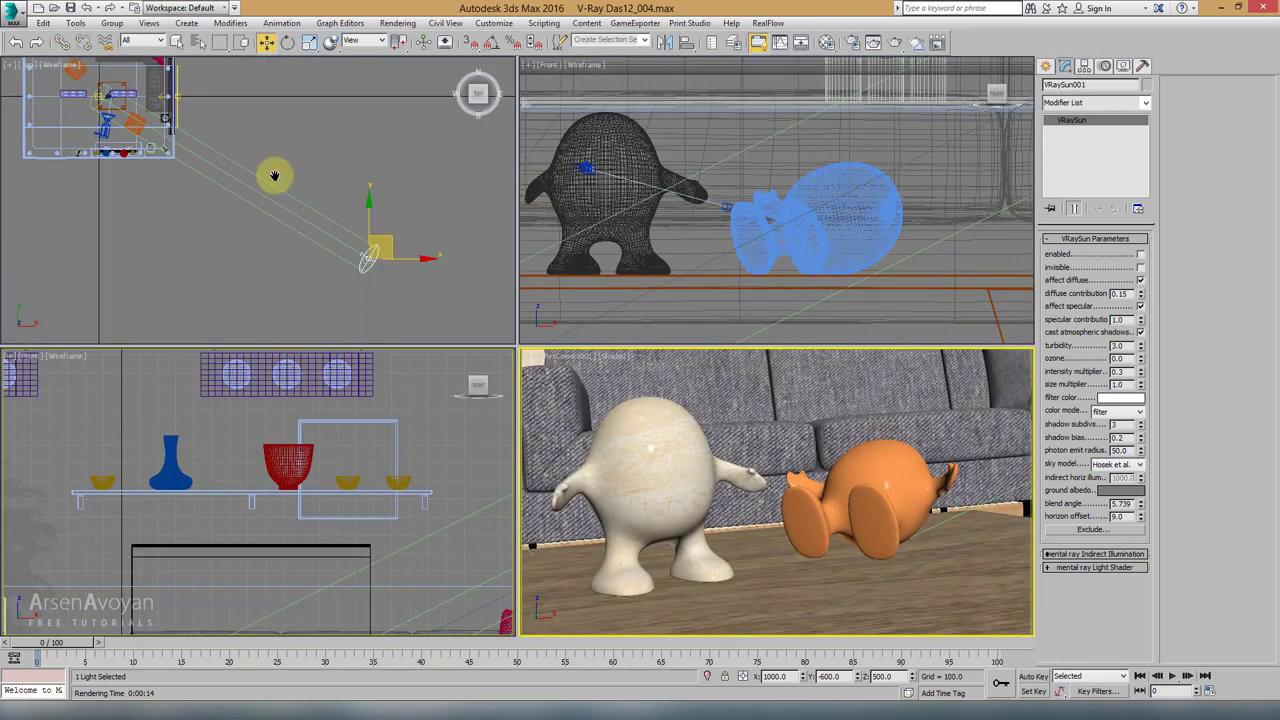
scroll(274, 174, "down", 3)
left_click(362, 192)
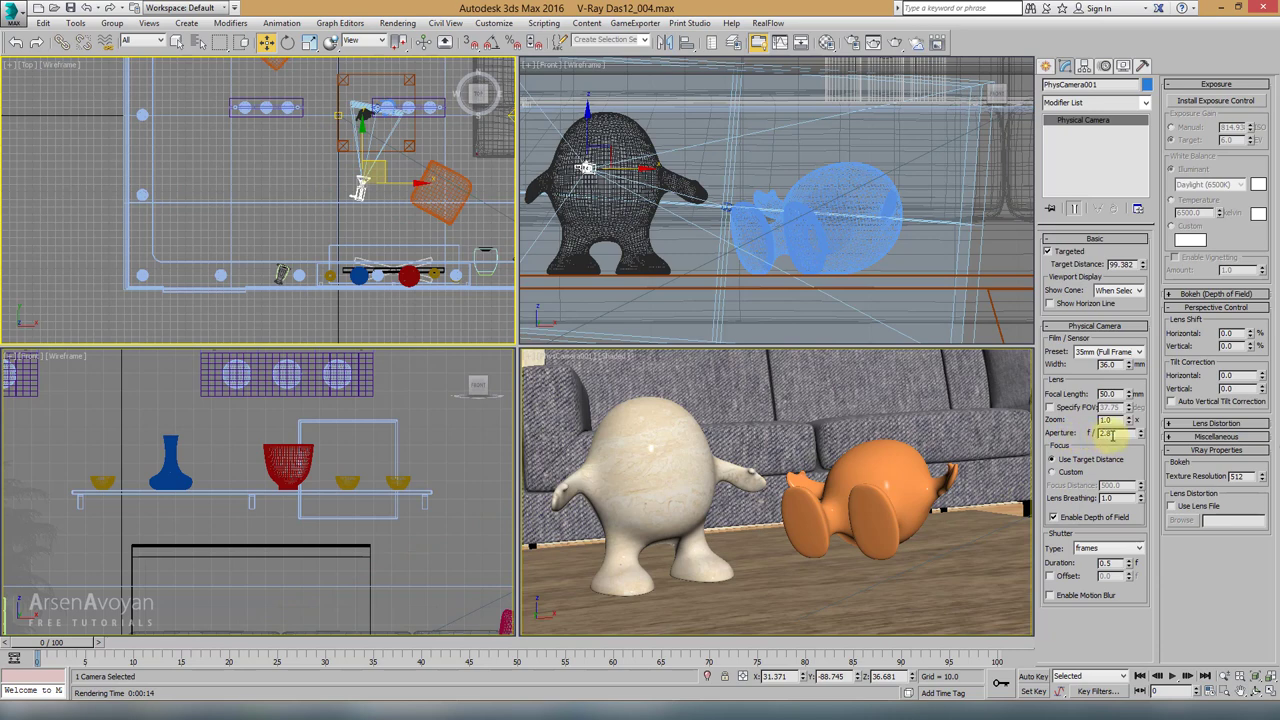
double_click(1103, 433)
middle_click(381, 205)
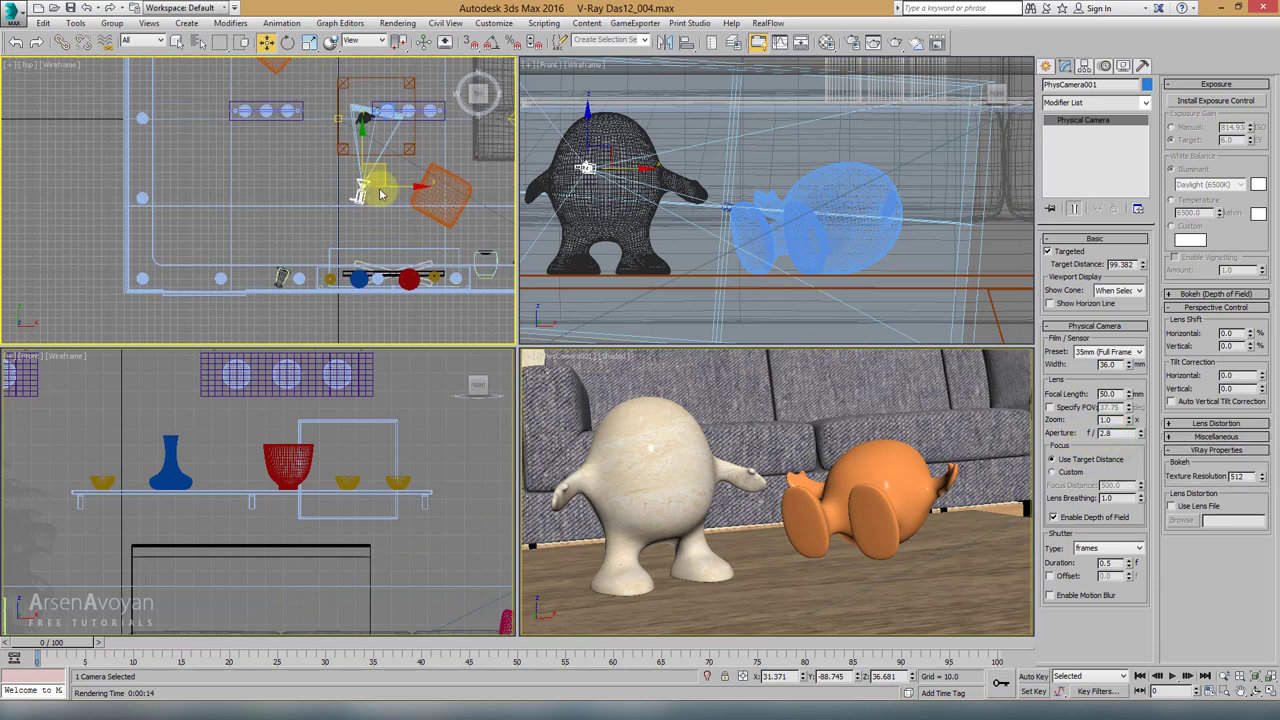
Step: Try pulling the camera back in the Top view, using the Local and the View reference coordinate systems
left_click(362, 42)
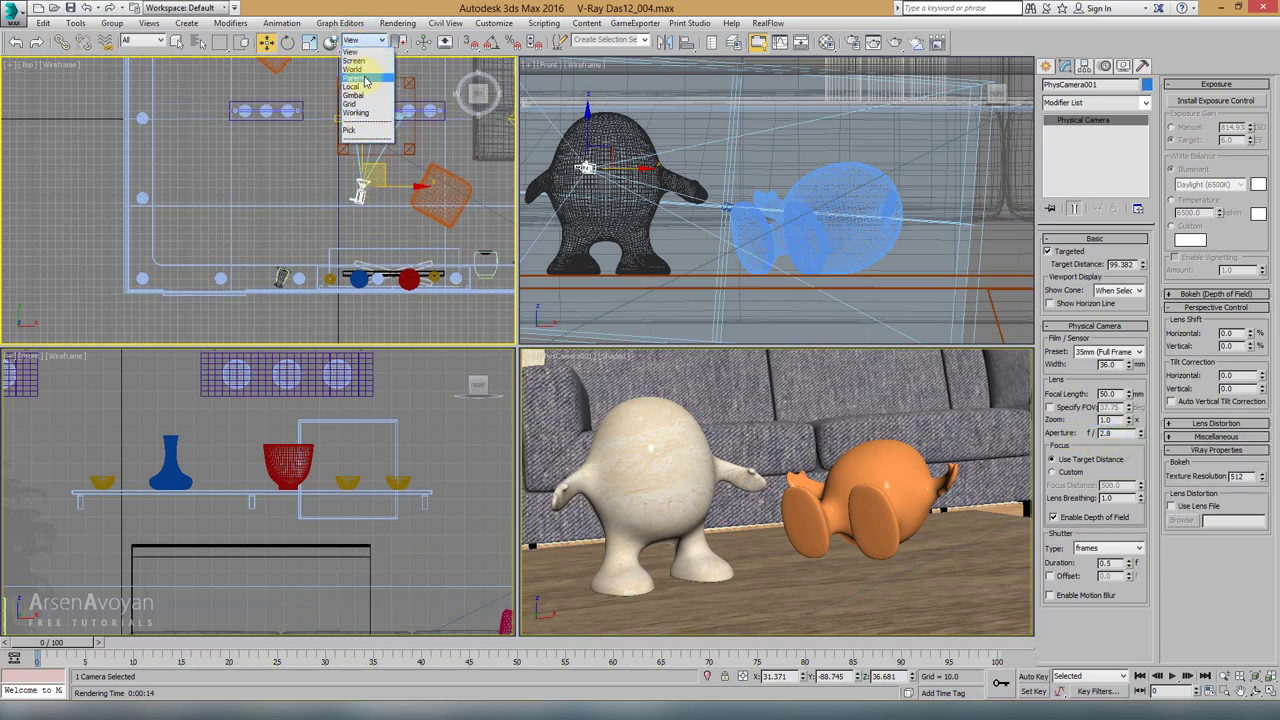
left_click(362, 87)
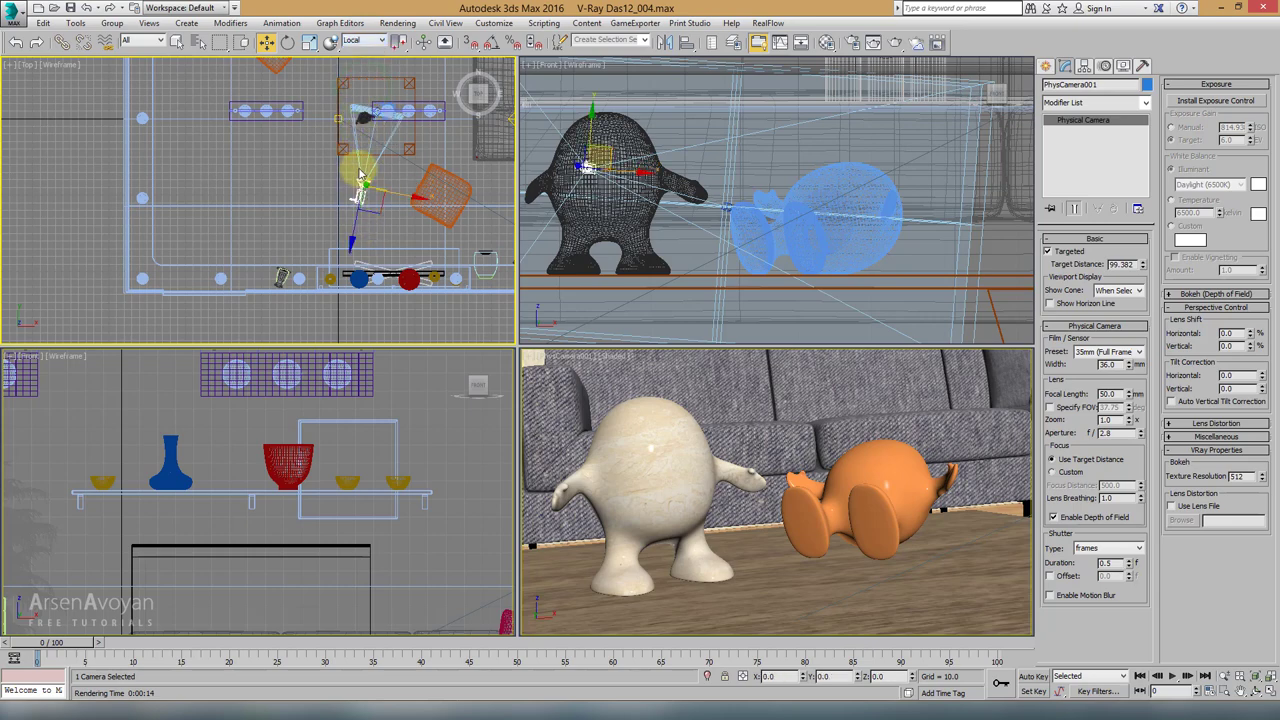
left_click_drag(354, 230, 383, 190)
left_click(365, 40)
left_click(356, 52)
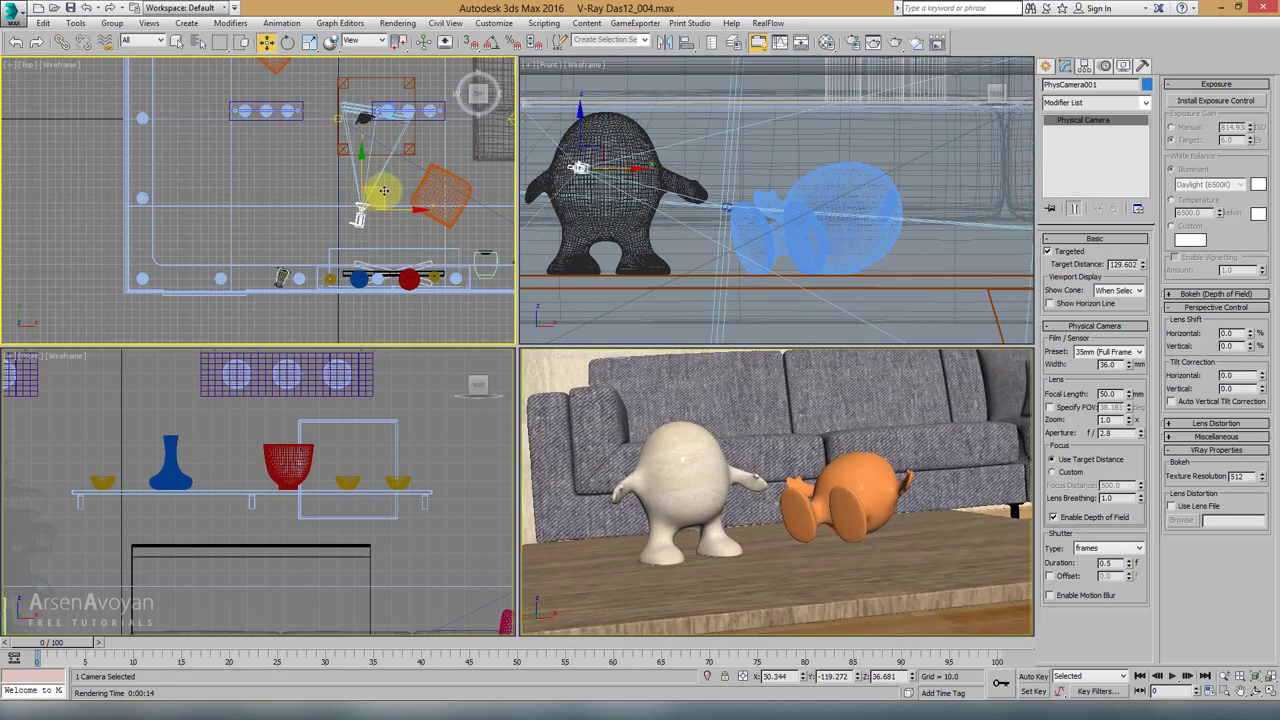
right_click(383, 190)
Step: Try pulling the physical camera back along its Local Z axis in the Top view
left_click(365, 40)
left_click(358, 88)
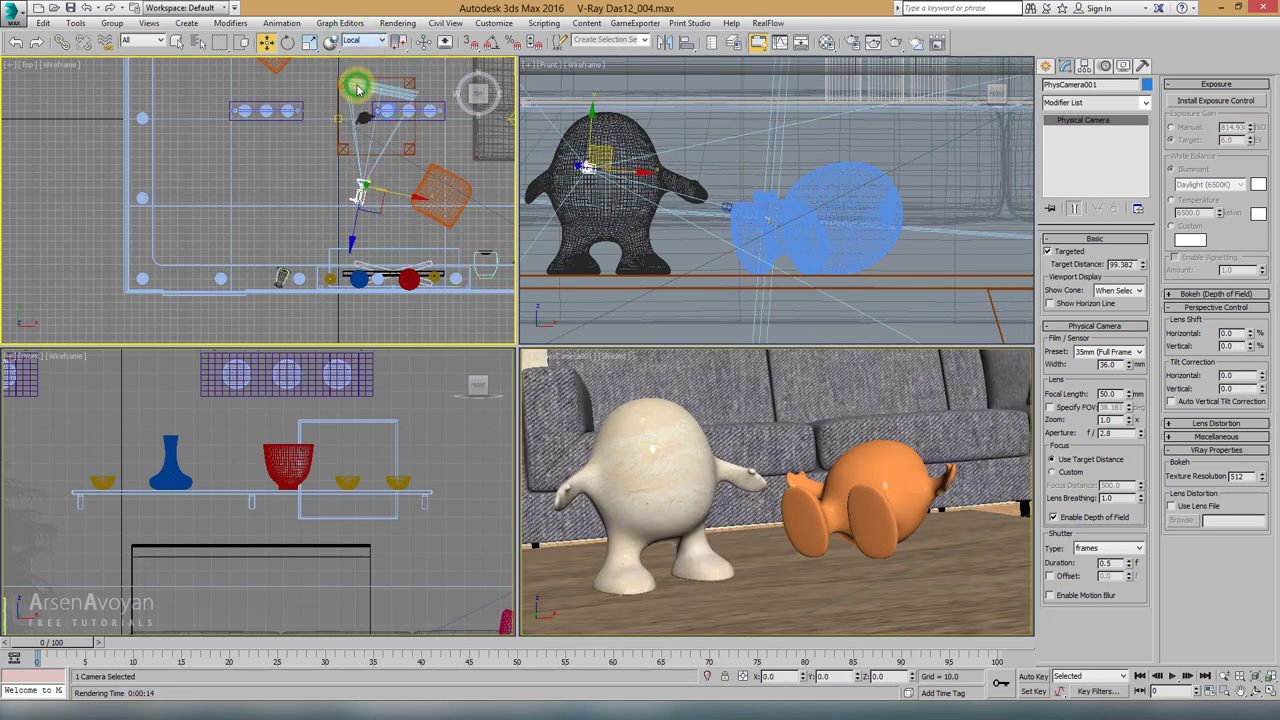
left_click_drag(362, 190, 352, 243)
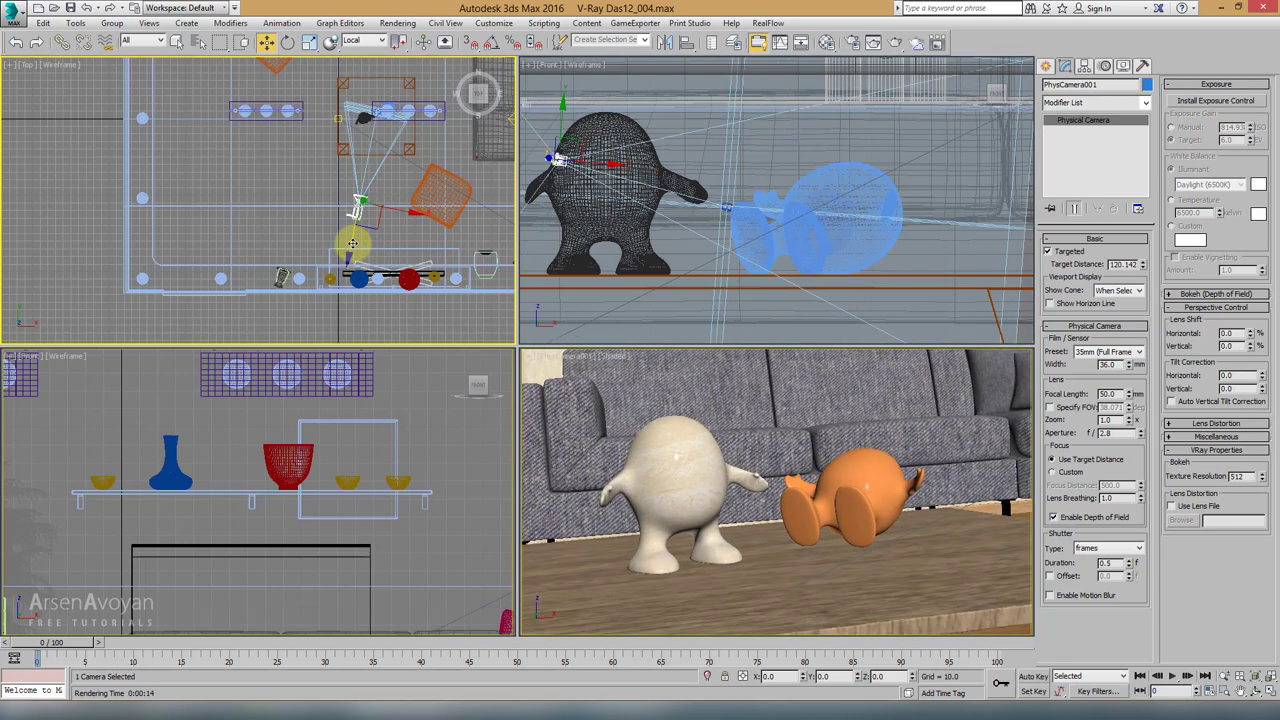
right_click(352, 243)
Step: Dolly the physical camera back in its own viewport to a target distance of about 178
right_click(651, 391)
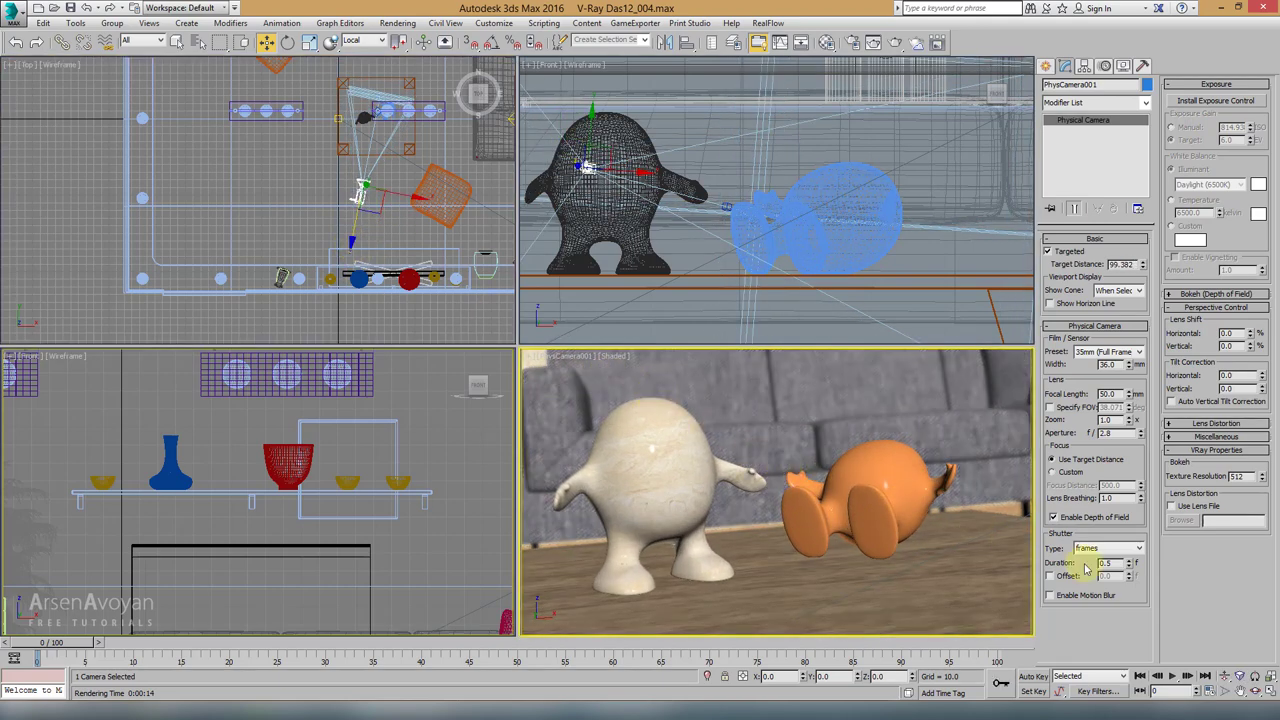
left_click(1225, 677)
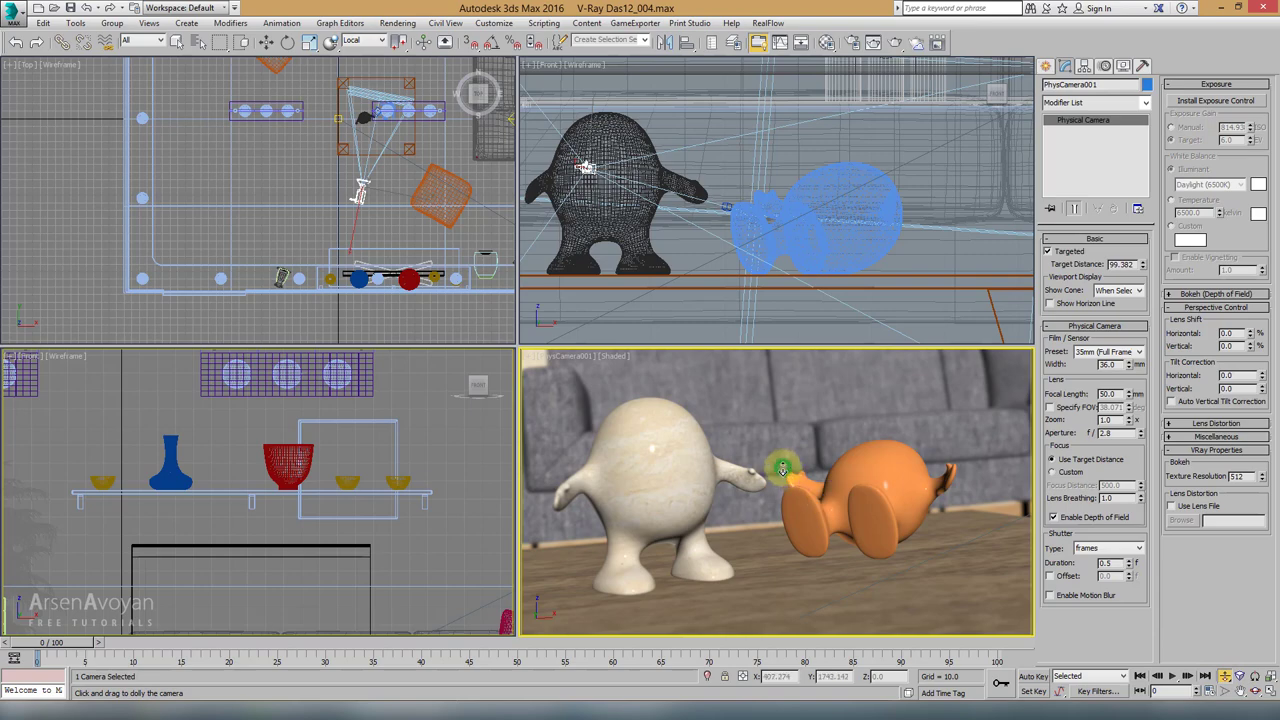
left_click_drag(783, 468, 783, 555)
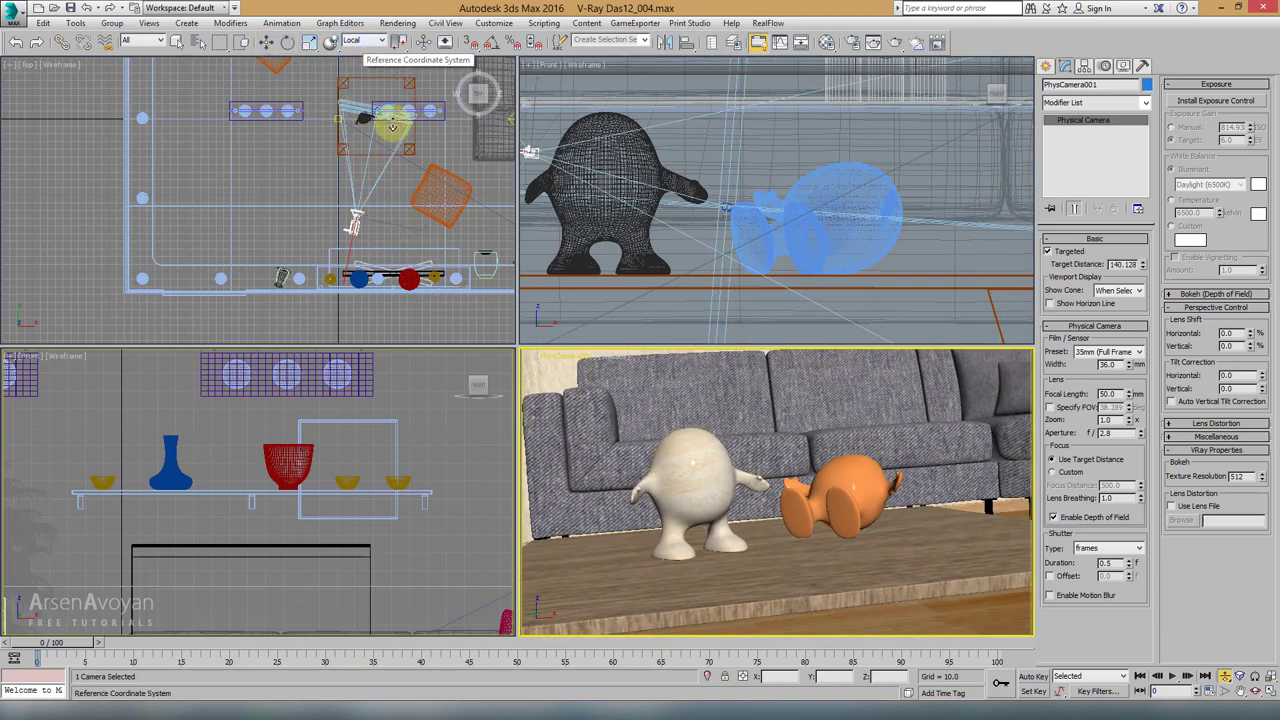
left_click_drag(804, 500, 801, 514)
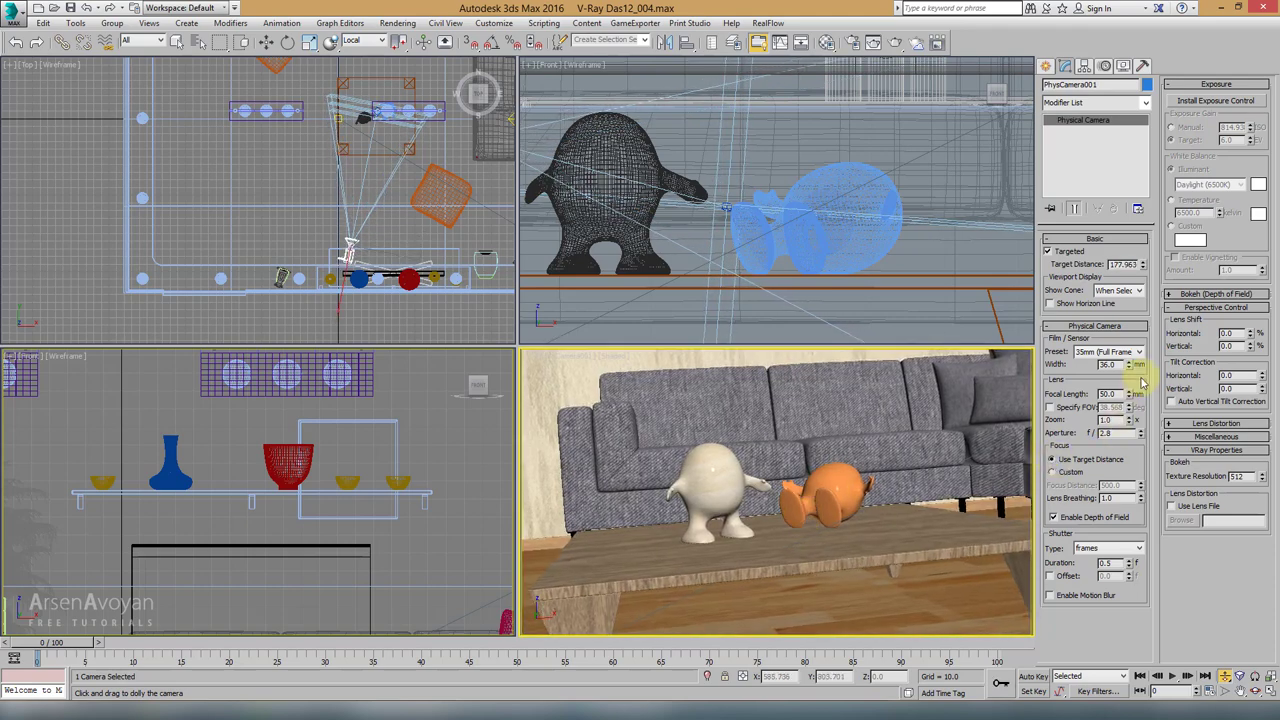
Step: Set the camera's focal length to 100 mm and render the maximized camera view
left_click_drag(1130, 394, 1133, 360)
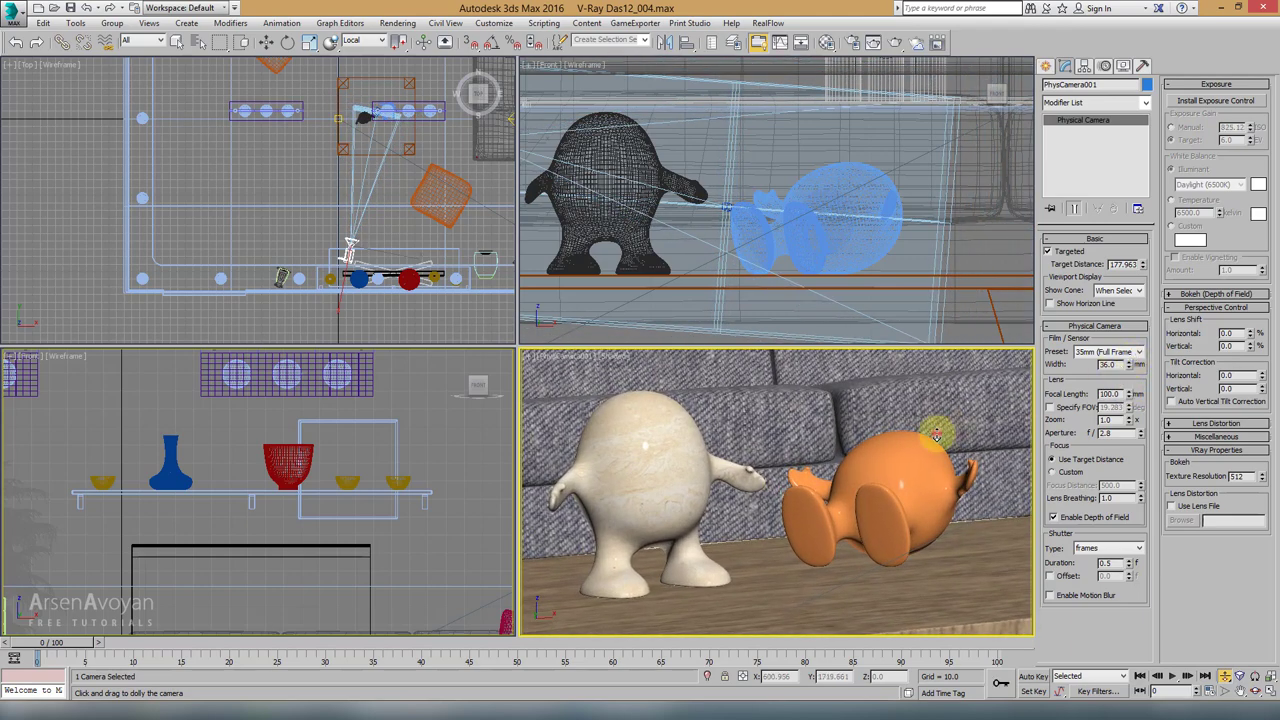
key("w")
key("alt+w")
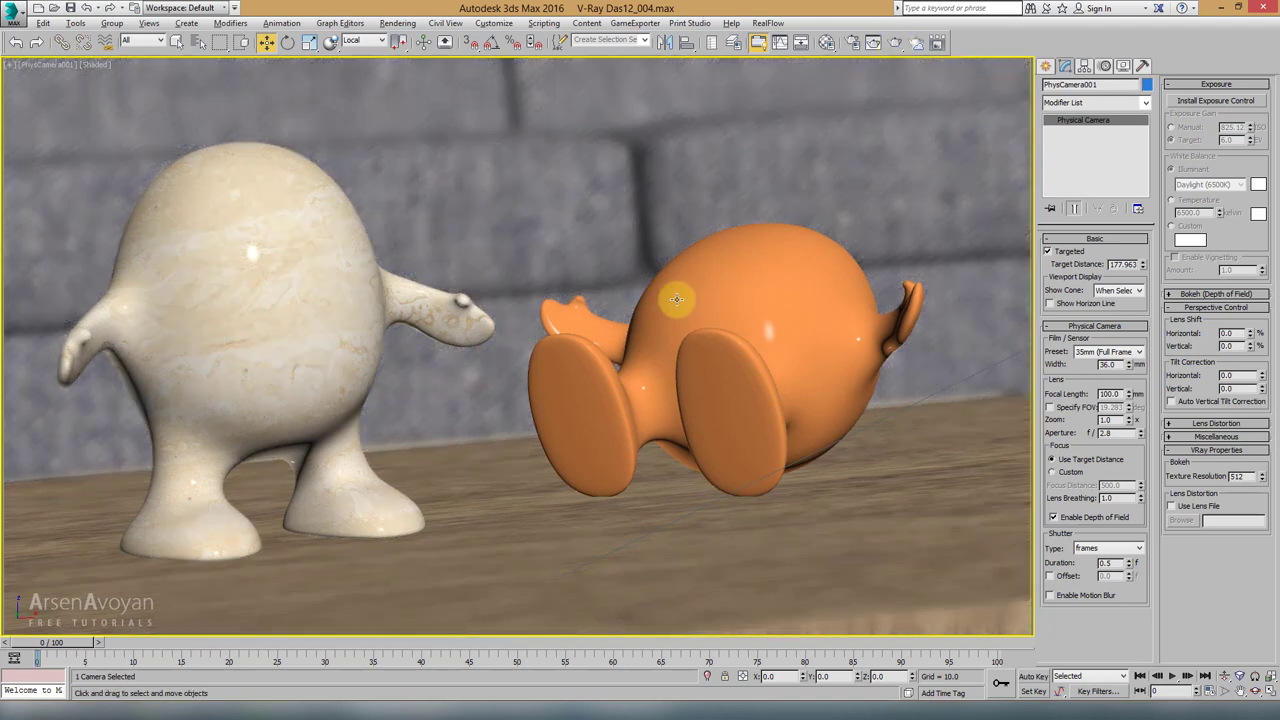
left_click(895, 43)
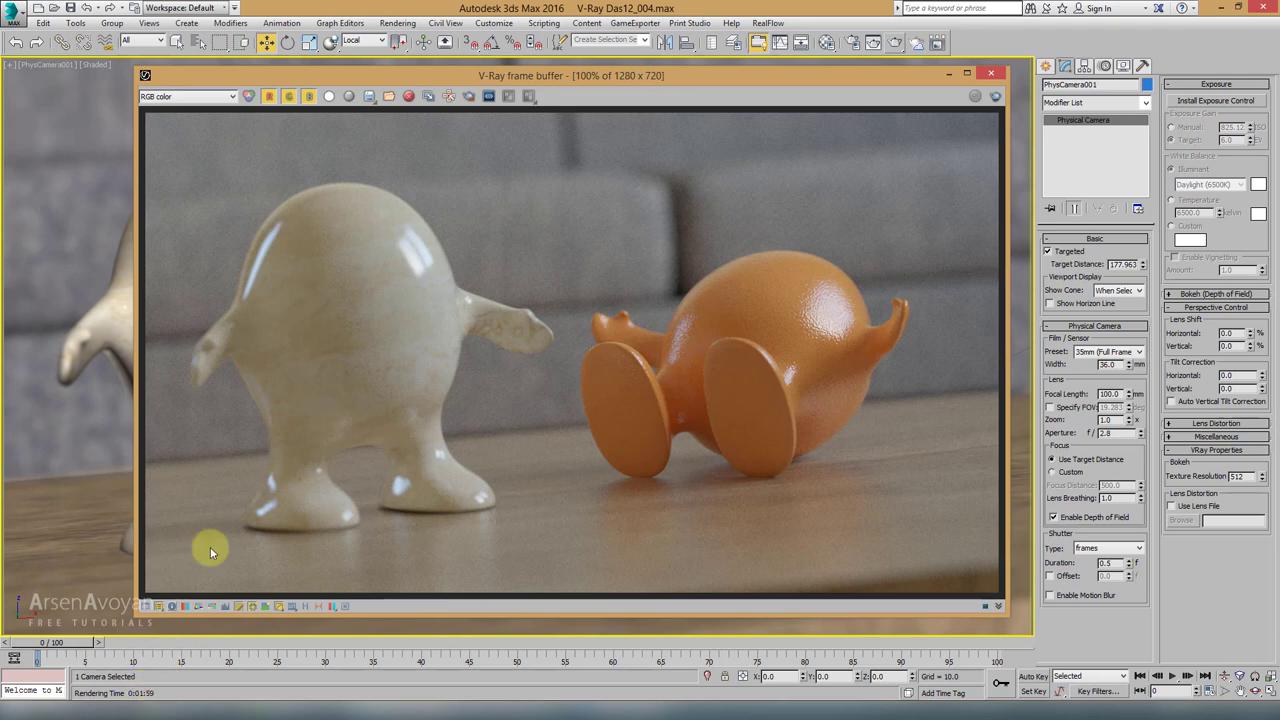
Step: Compare the VRayDenoiser and RGB color channels on the orange figure at 400% zoom in the frame buffer
left_click(194, 97)
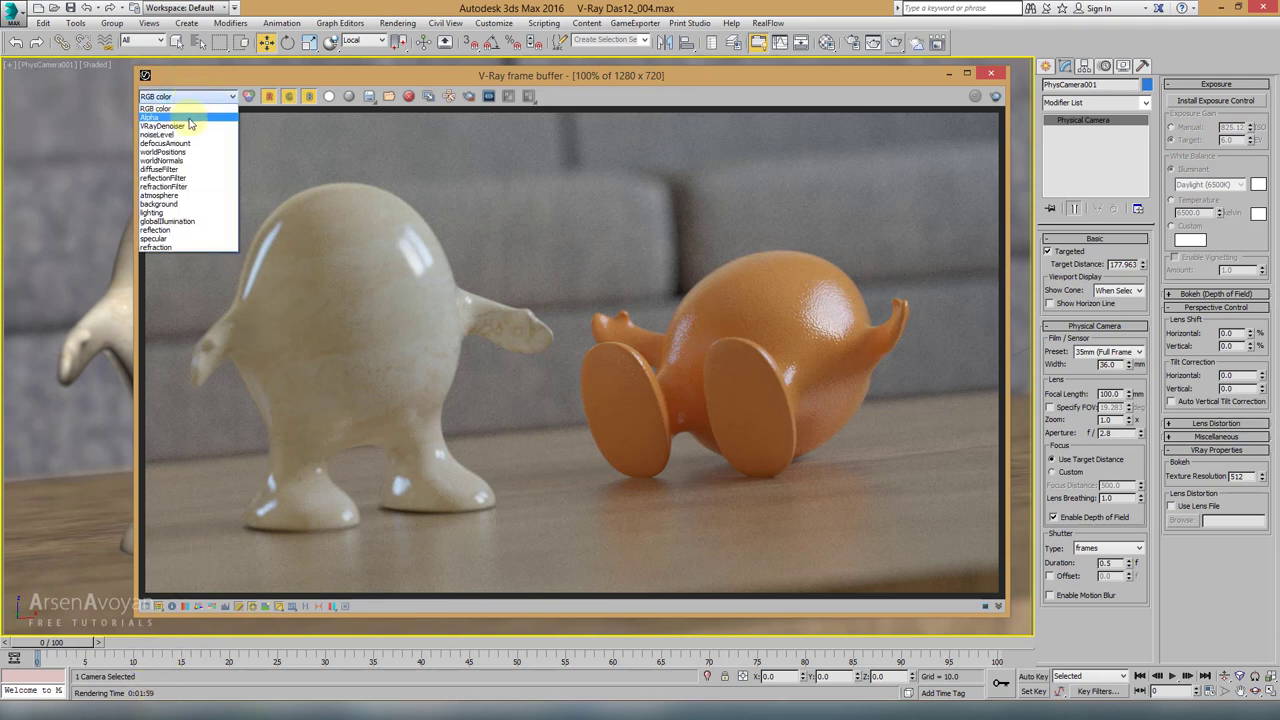
left_click(187, 127)
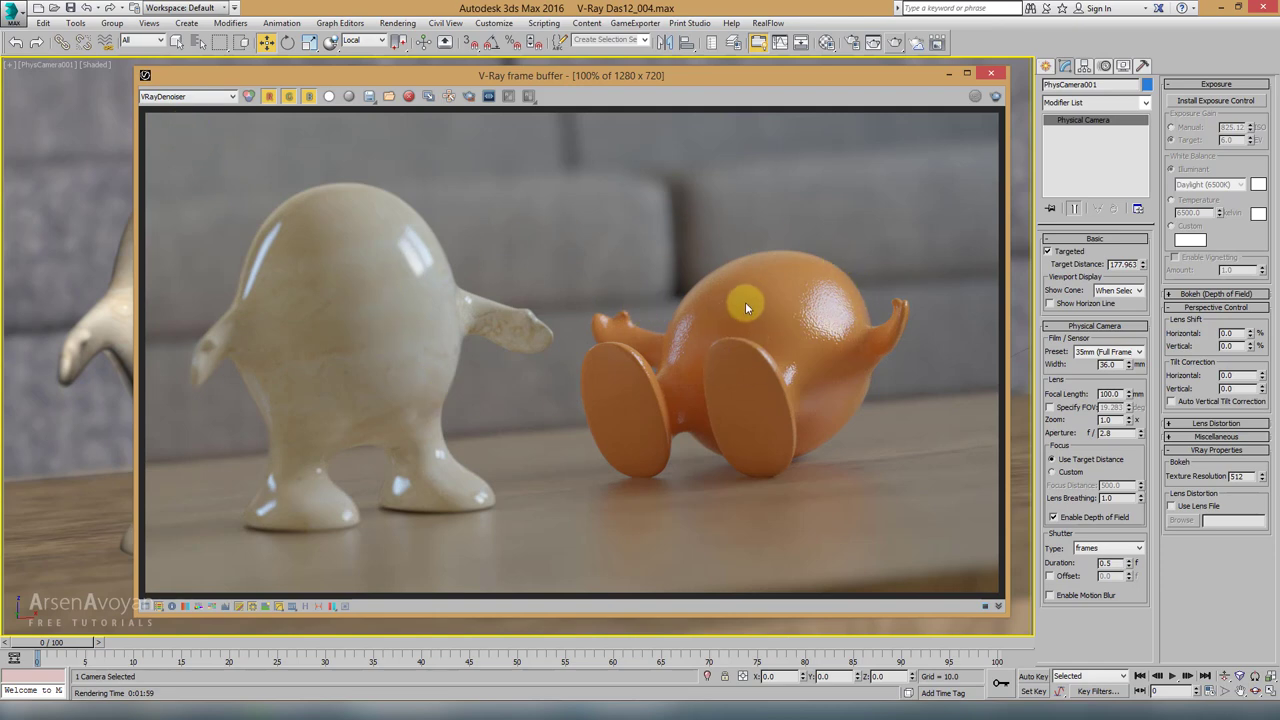
scroll(745, 302, "up", 2)
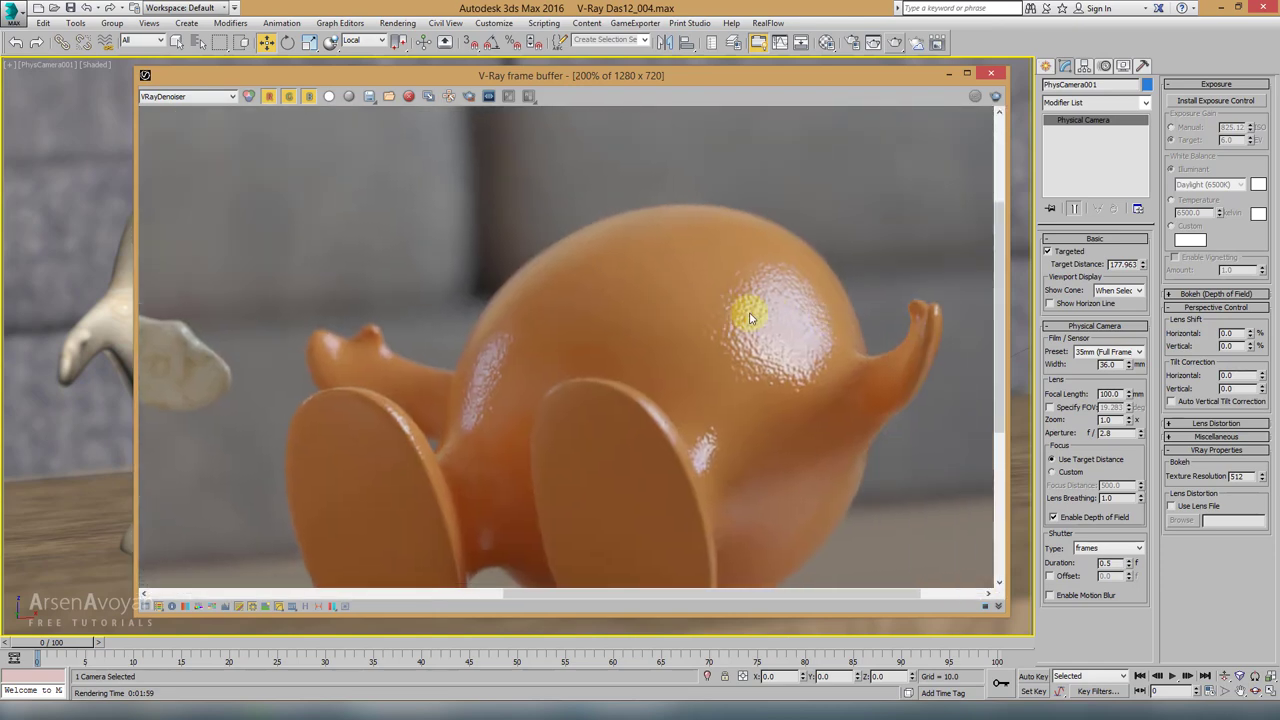
scroll(750, 310, "up", 1)
left_click(198, 97)
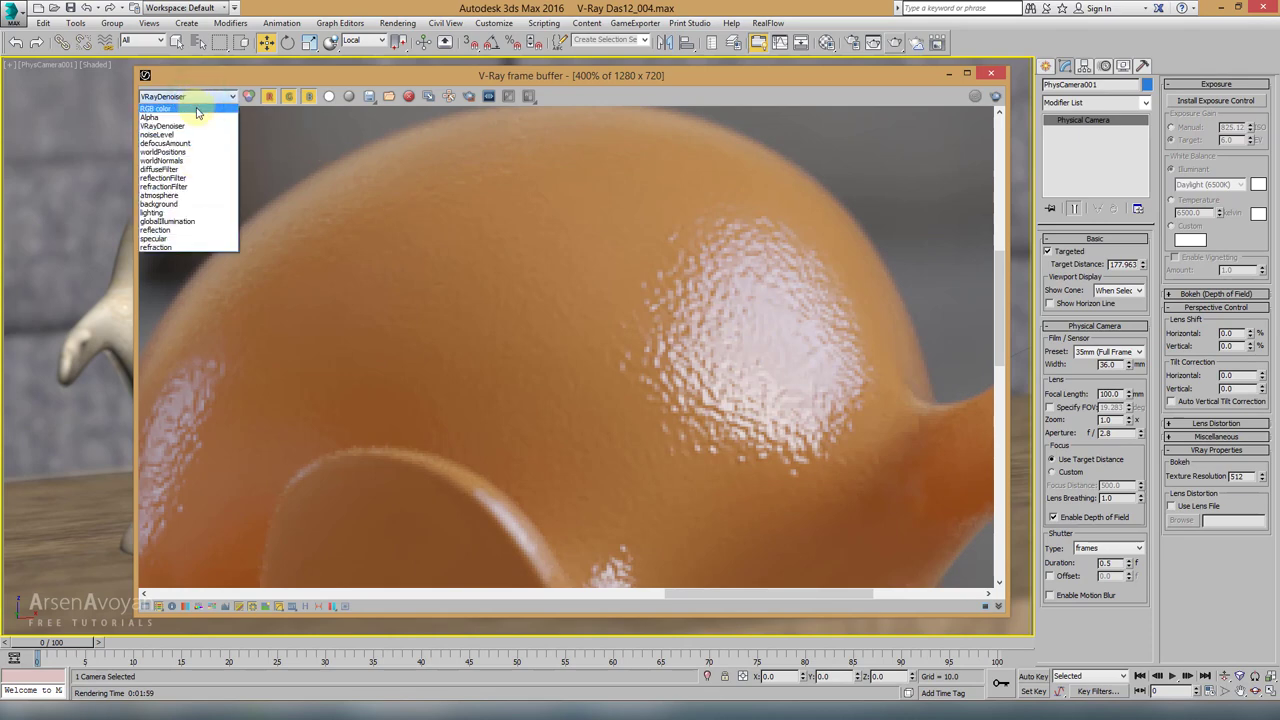
left_click(197, 109)
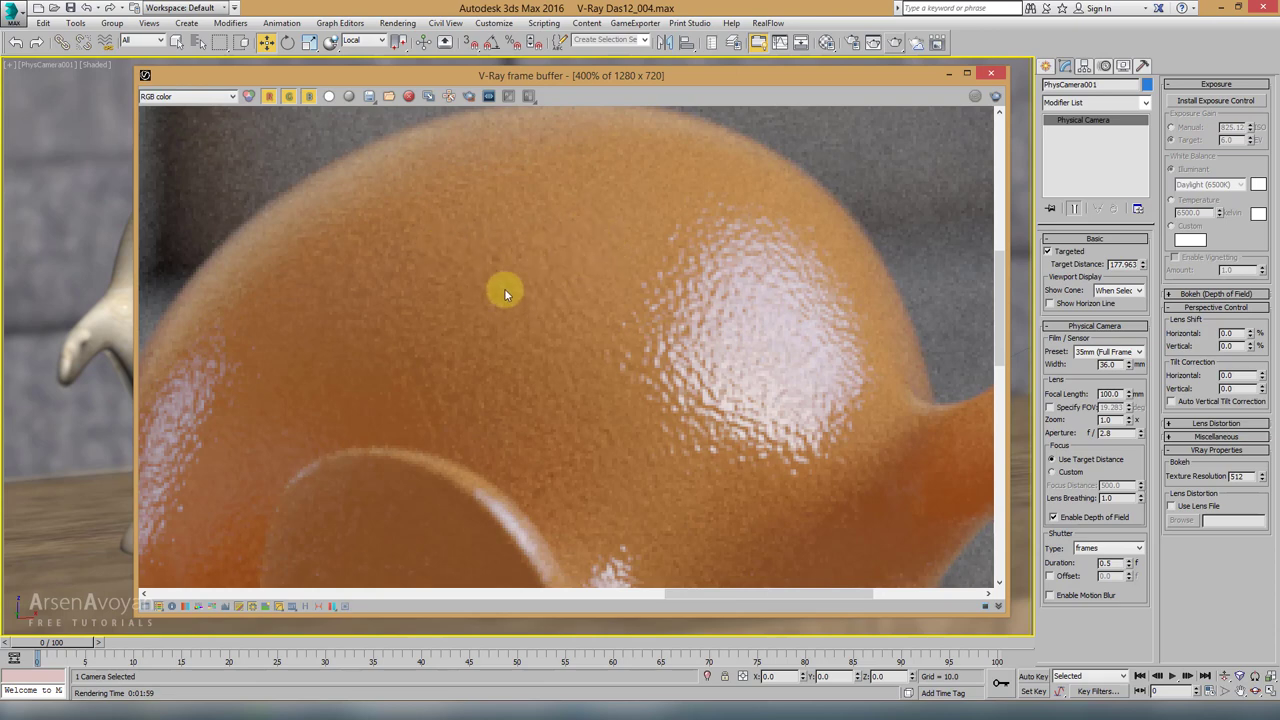
left_click(195, 100)
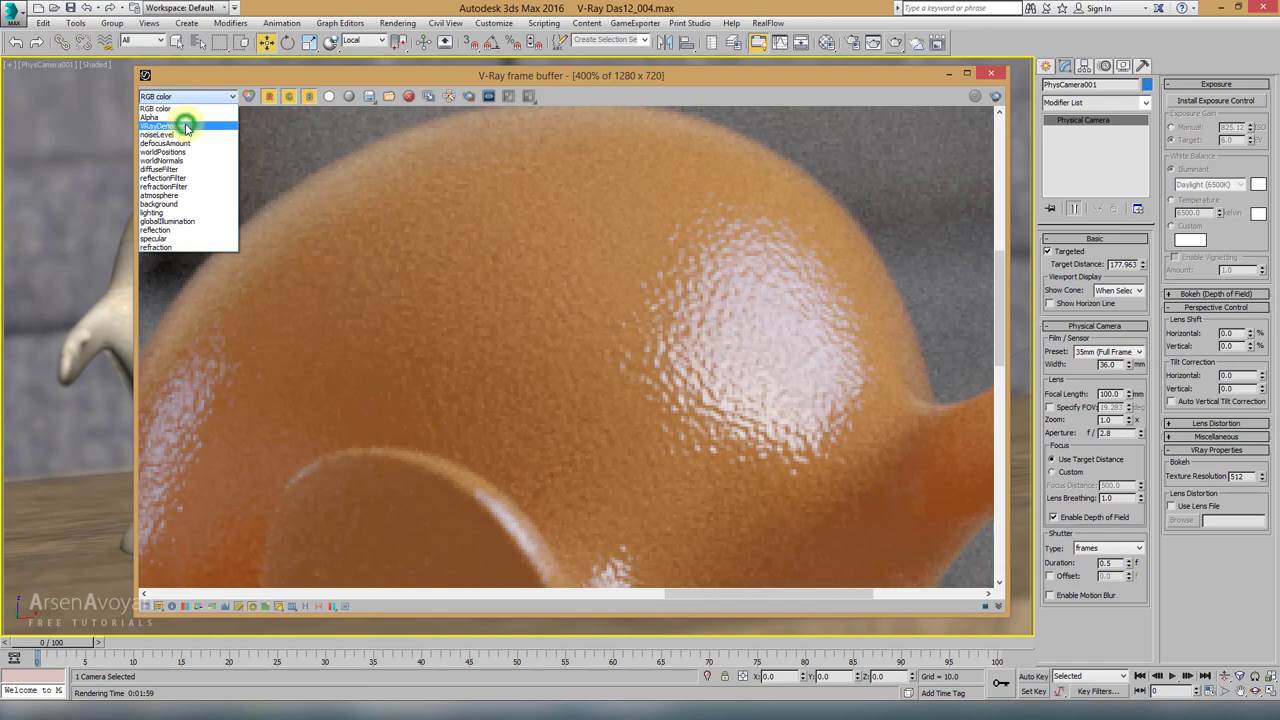
left_click(186, 126)
middle_click_drag(459, 295, 482, 317)
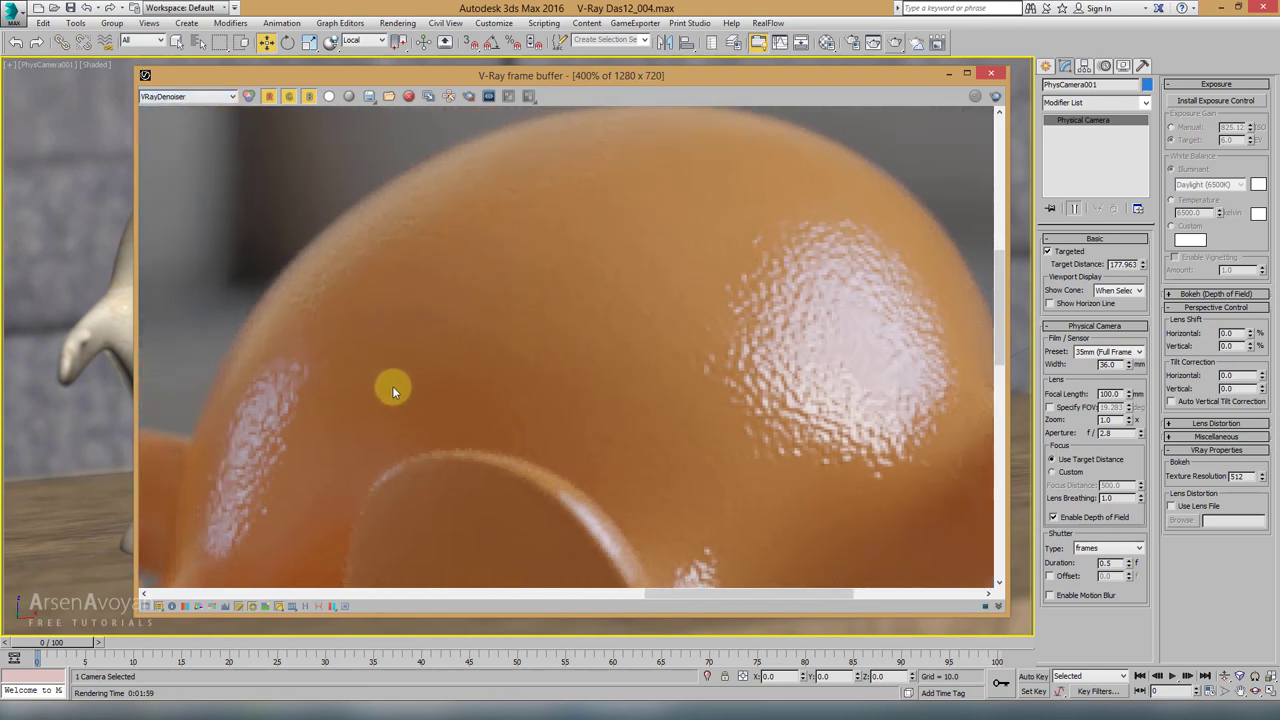
Step: Compare the RGB color and VRayDenoiser channels across the whole render at 100% zoom
scroll(644, 206, "down", 4)
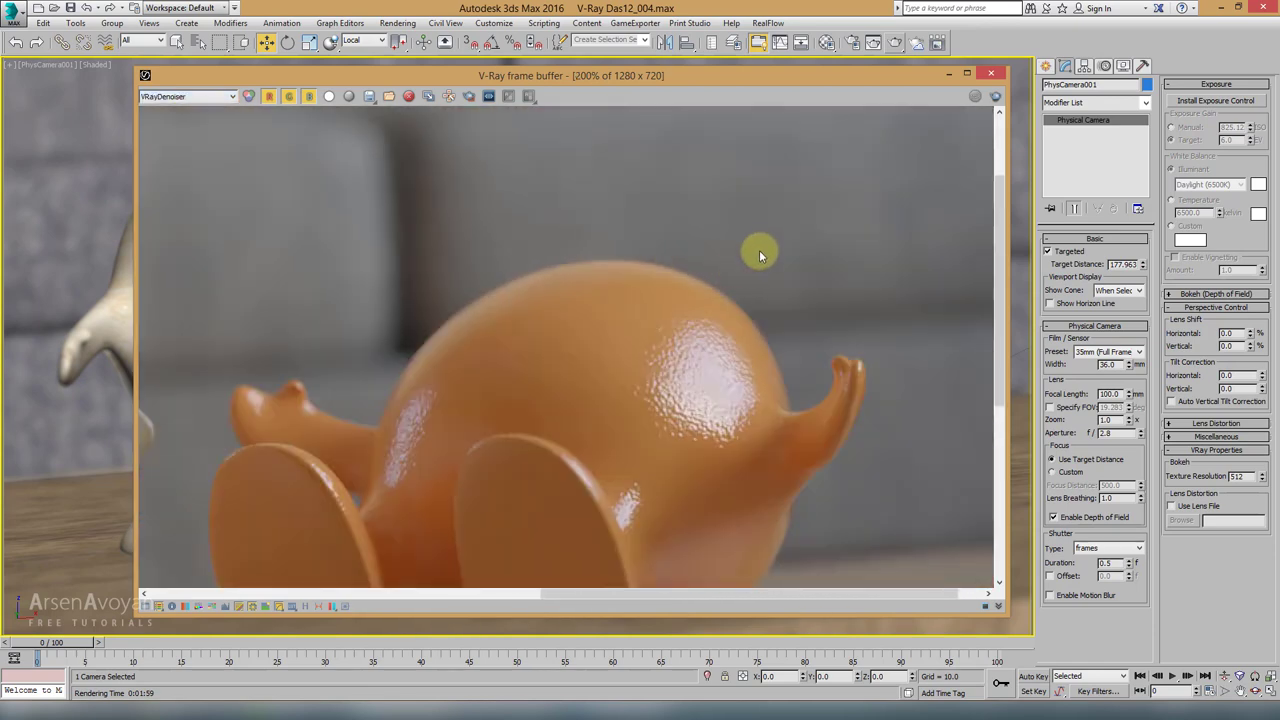
middle_click_drag(614, 279, 354, 173)
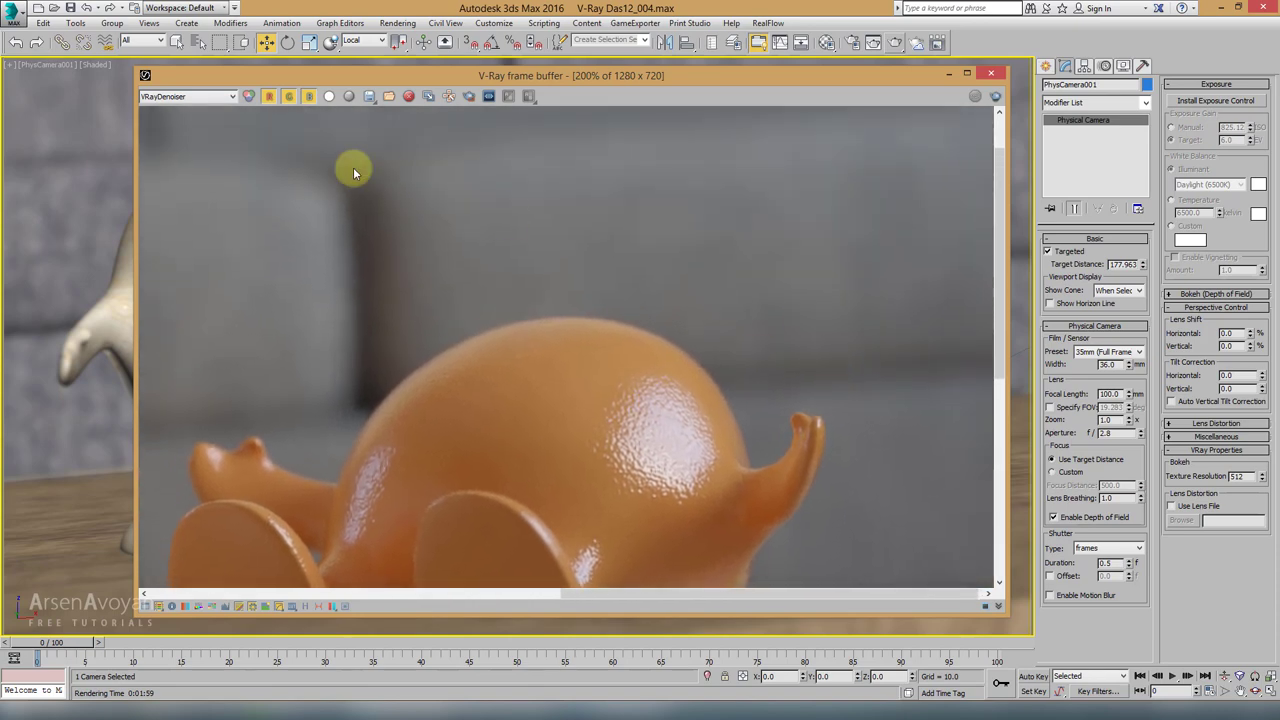
scroll(263, 153, "down", 2)
left_click(213, 103)
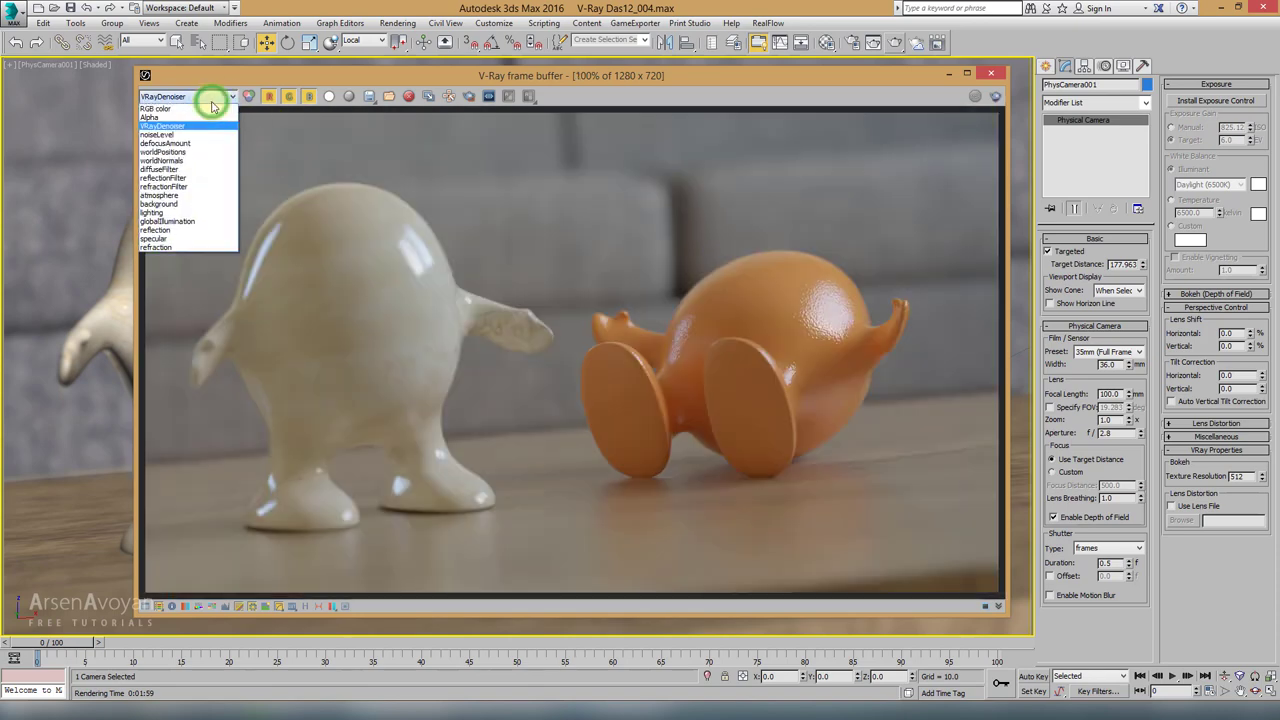
left_click(206, 106)
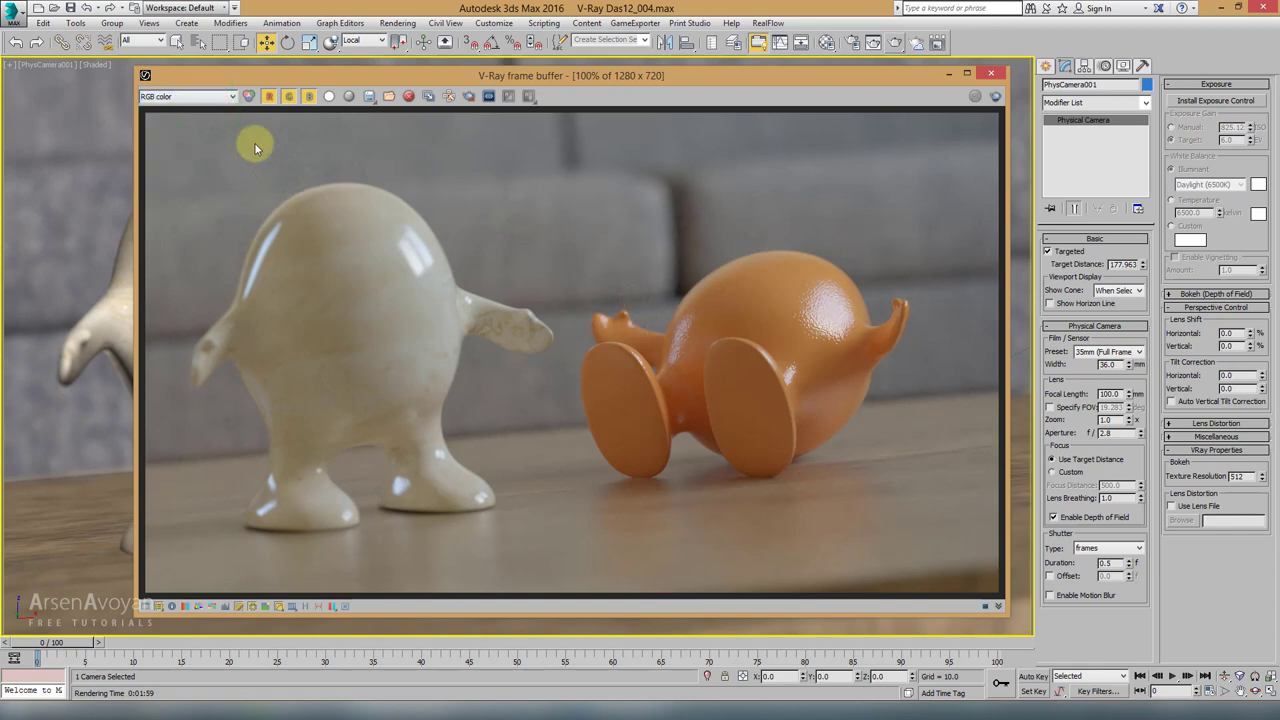
left_click(189, 98)
left_click(191, 123)
left_click(197, 103)
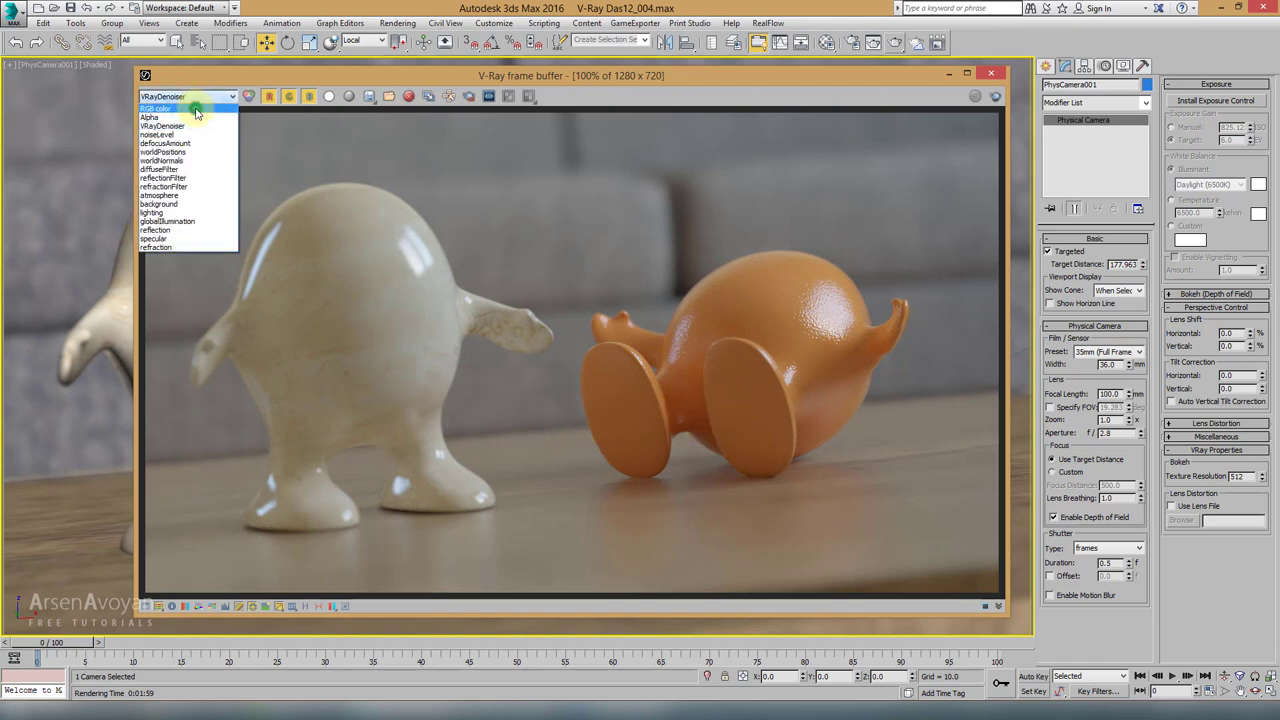
left_click(200, 107)
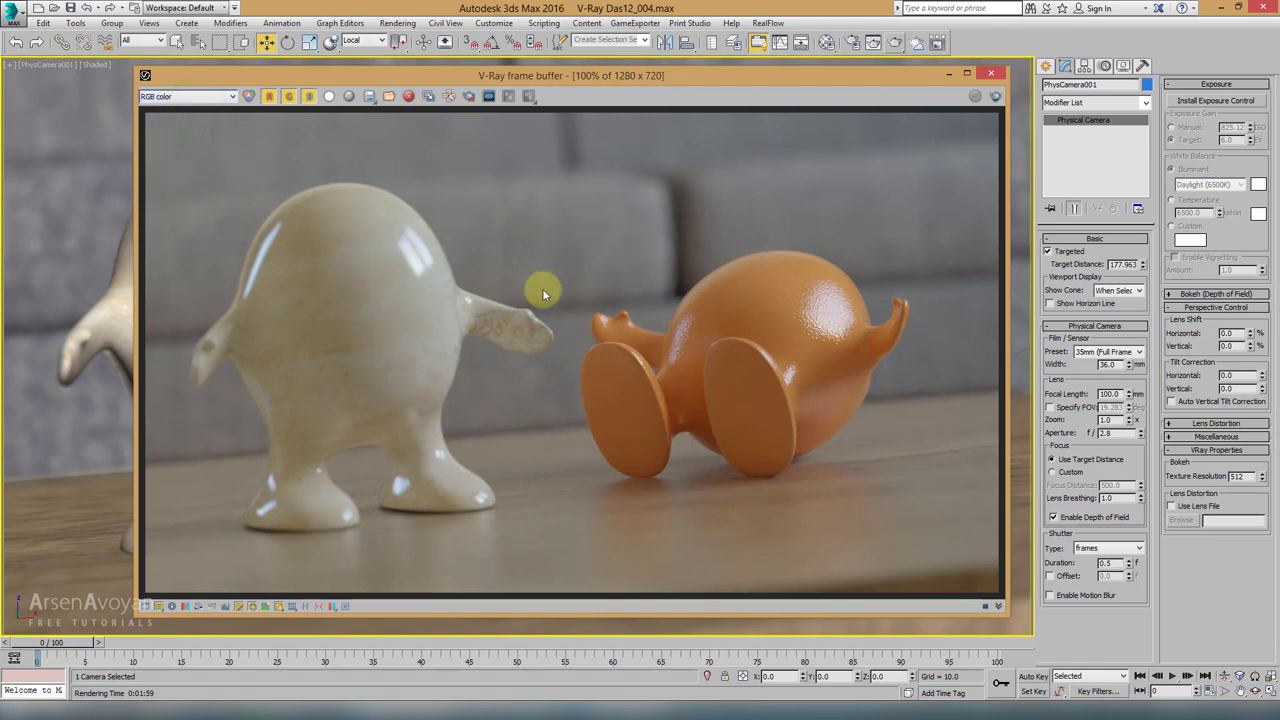
left_click(195, 96)
left_click(199, 127)
Step: Review the noise threshold, VRayDenoiser presets and output size in the render setup, changing nothing, and close it
left_click(852, 42)
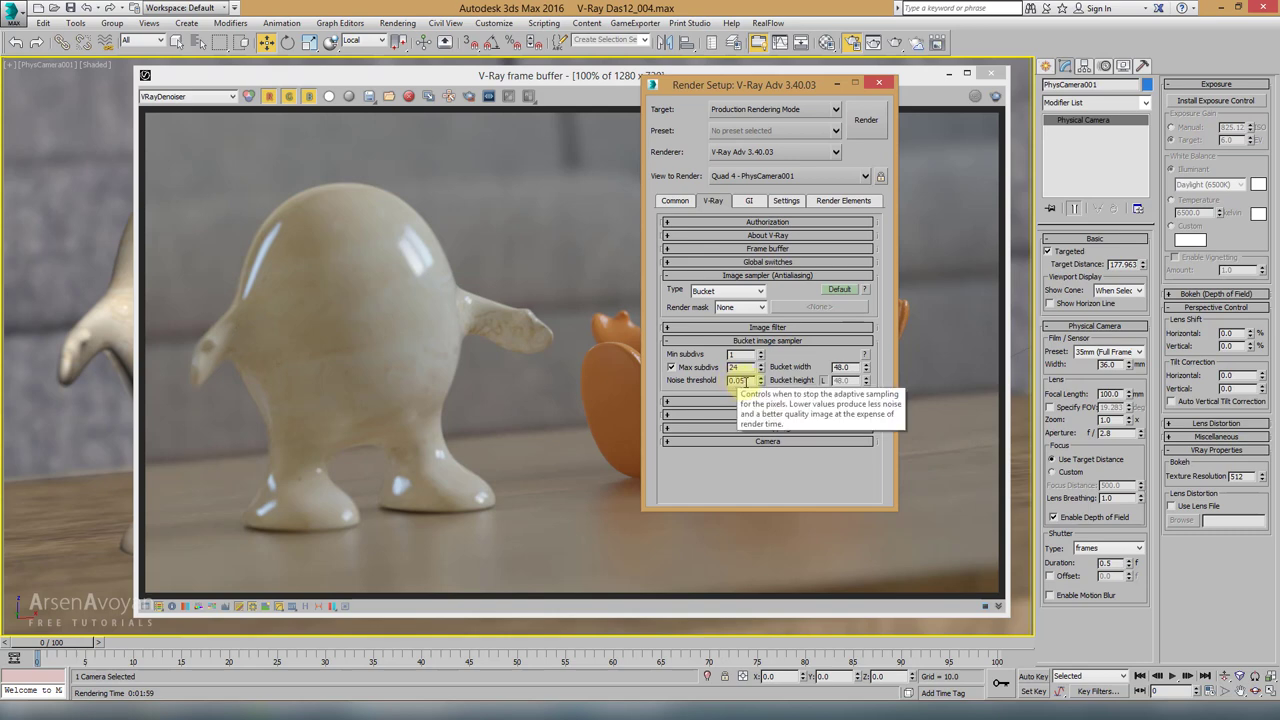
left_click(745, 381)
left_click(848, 200)
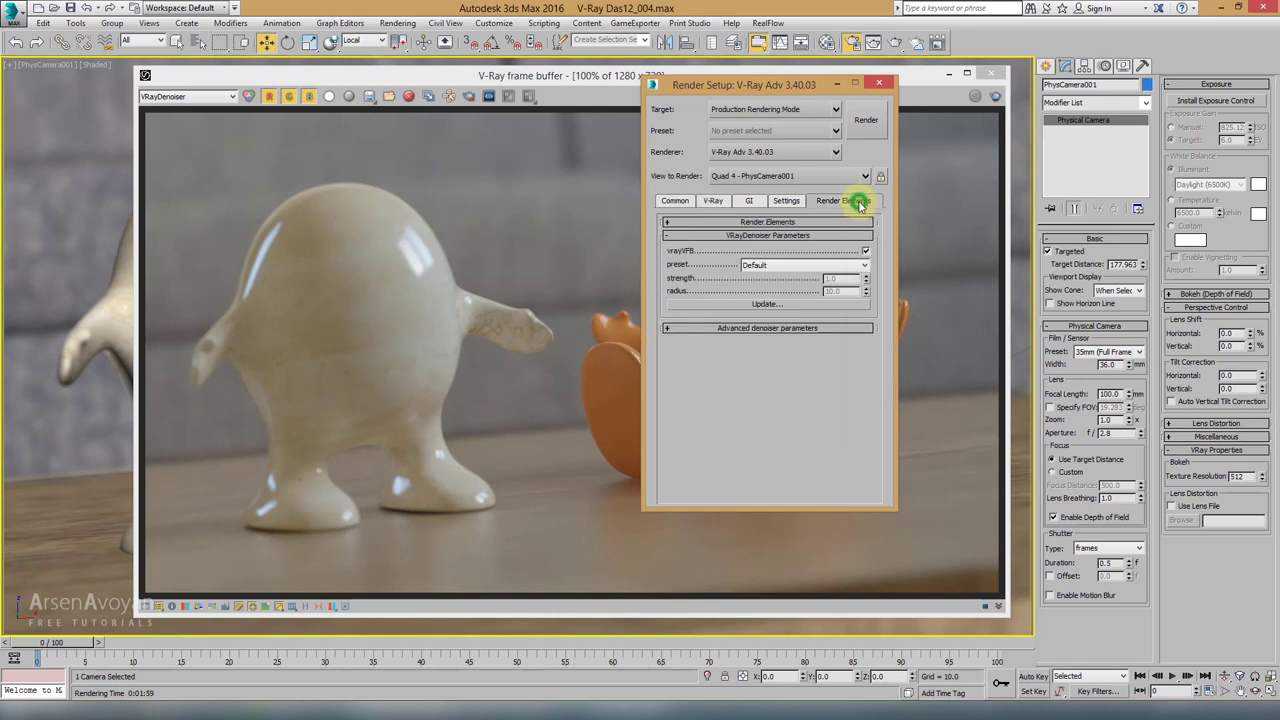
left_click(772, 274)
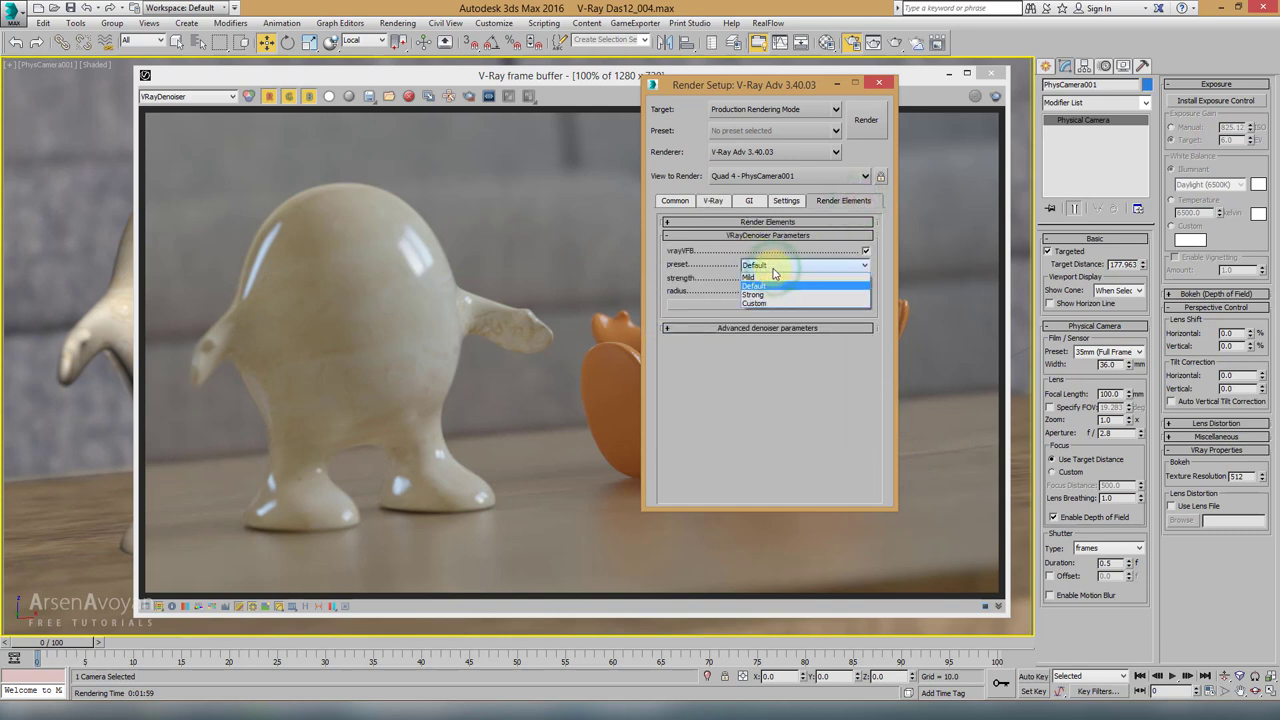
left_click(790, 256)
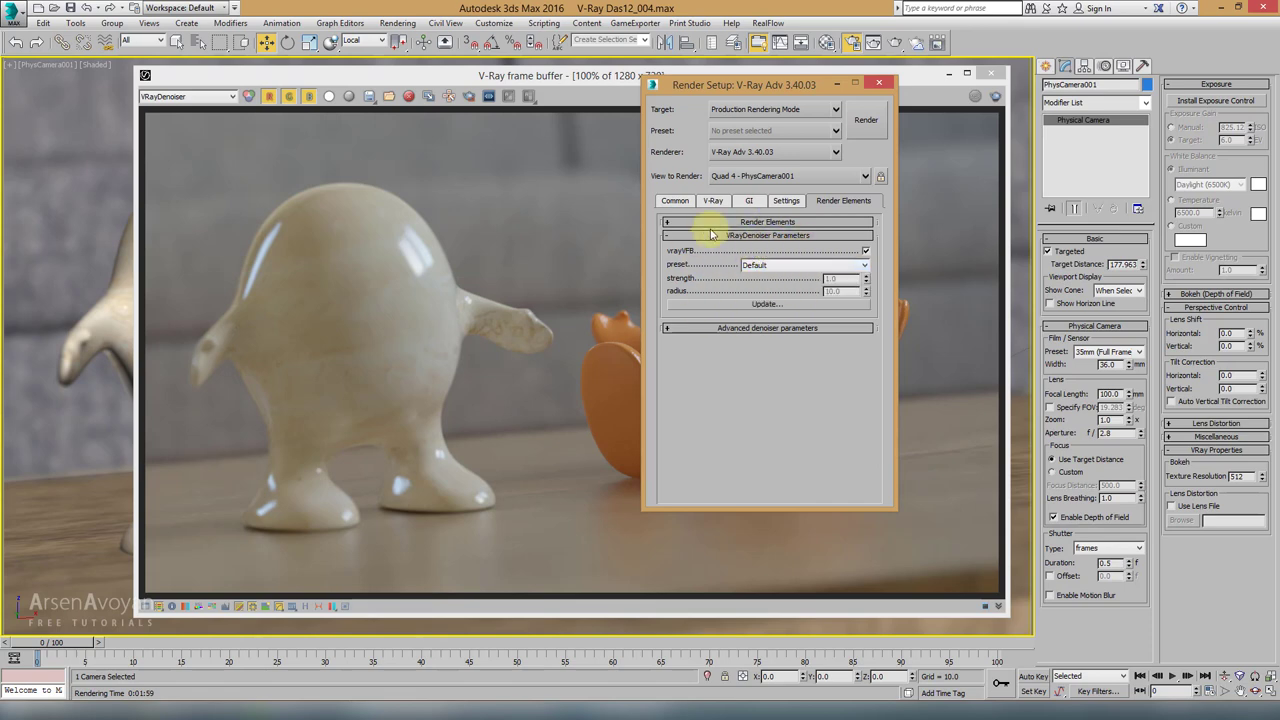
left_click(684, 203)
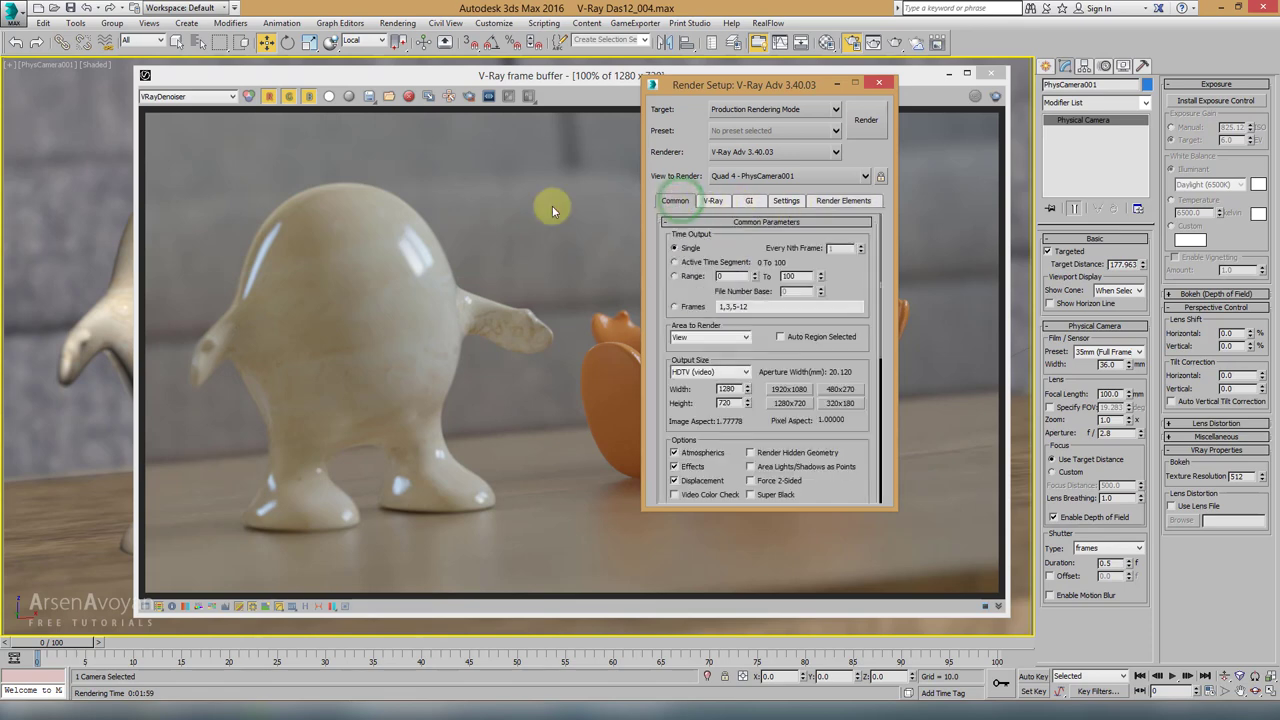
left_click(882, 86)
Step: Show the RGB color channel and save the render as a_011.exr, accepting the Half Float RGB OpenEXR configuration
left_click(180, 97)
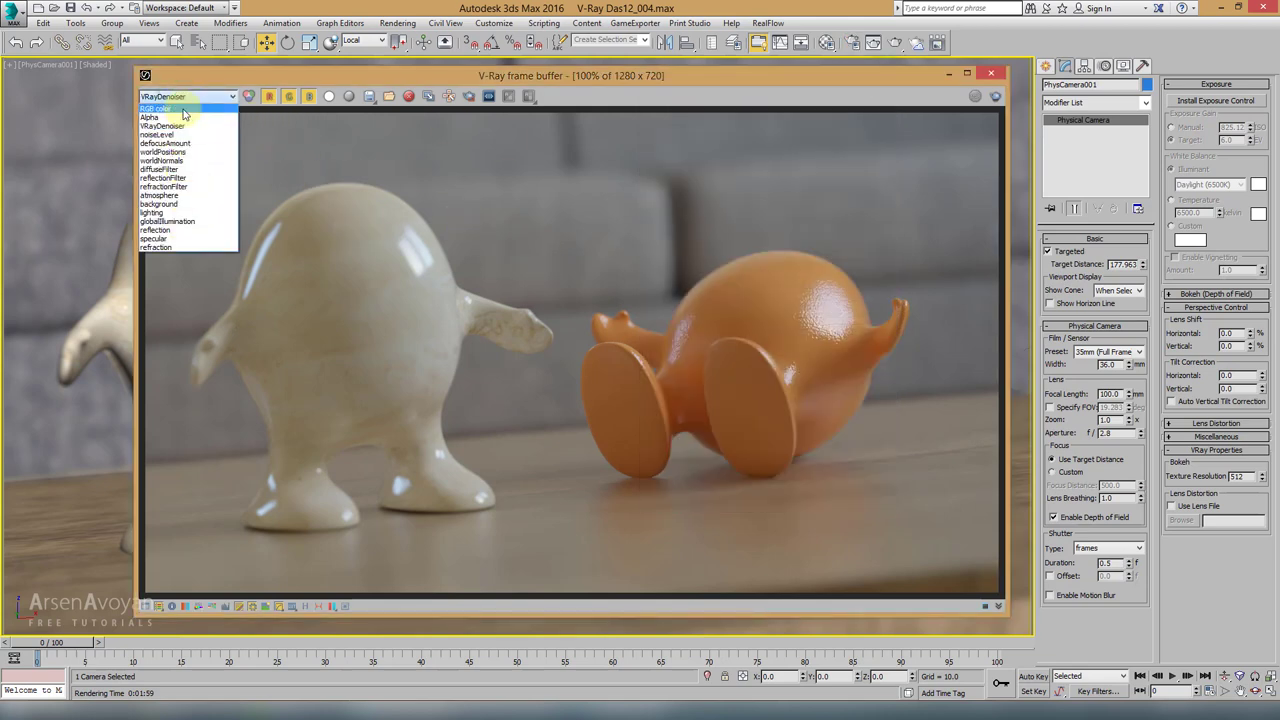
left_click(178, 108)
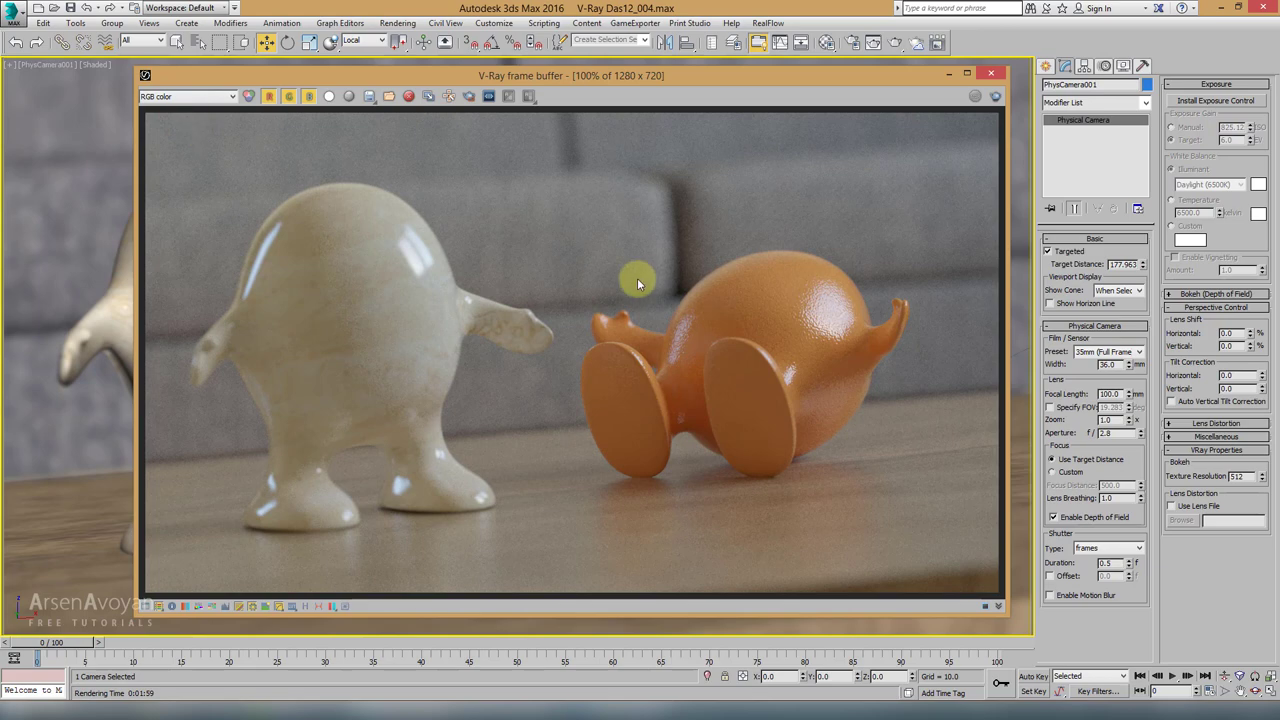
left_click(369, 97)
left_click(745, 108)
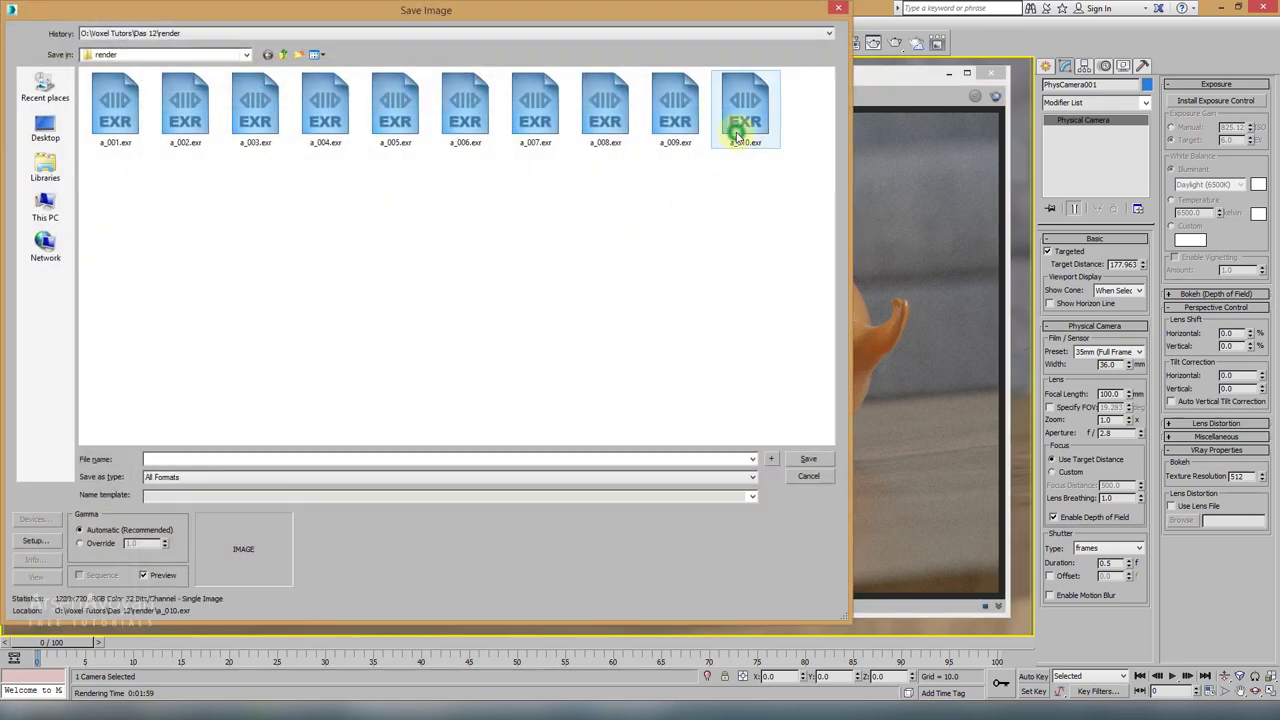
left_click(771, 458)
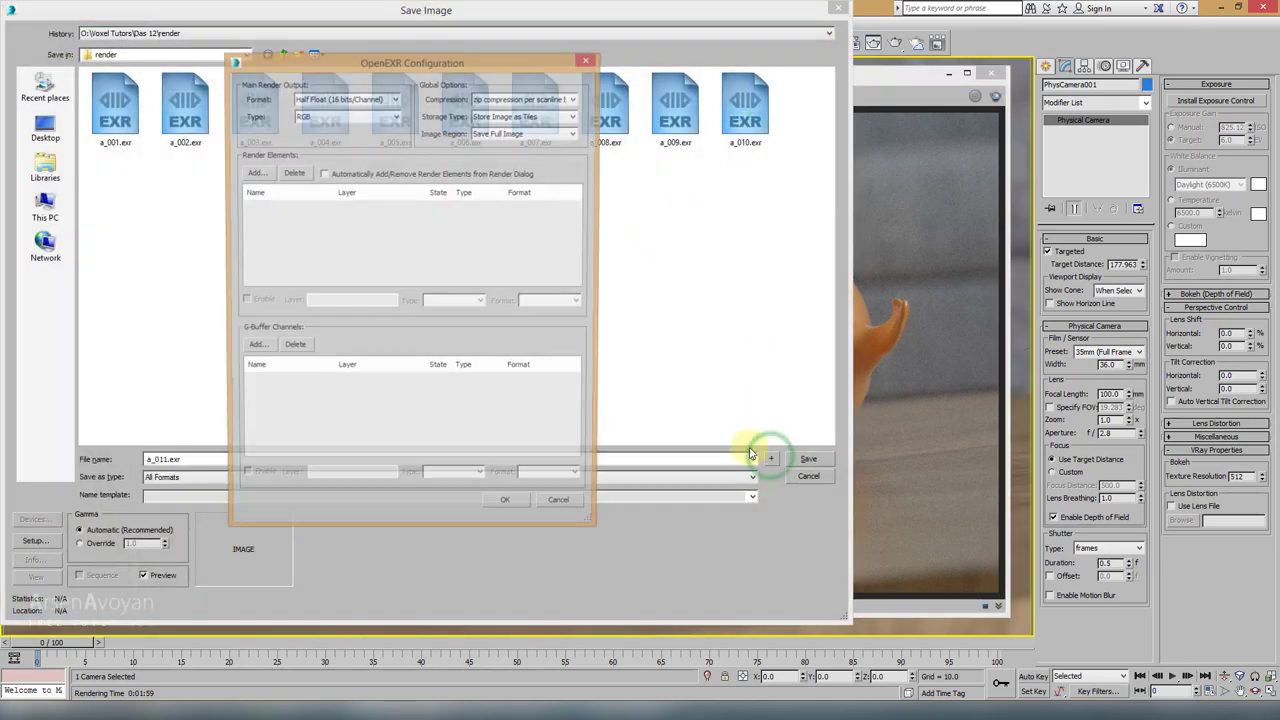
left_click(512, 509)
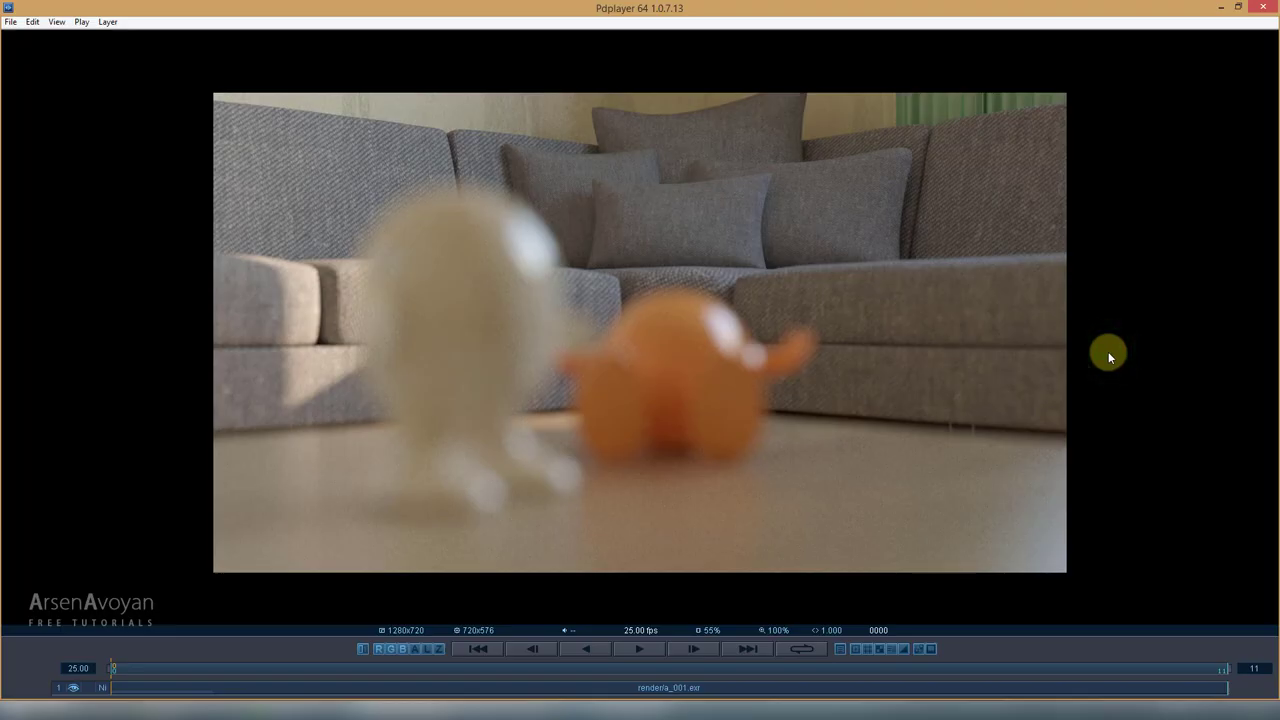
Step: In Pdplayer, step back and forth between renders a_001.exr and a_002.exr to compare their depth of field
key("Right")
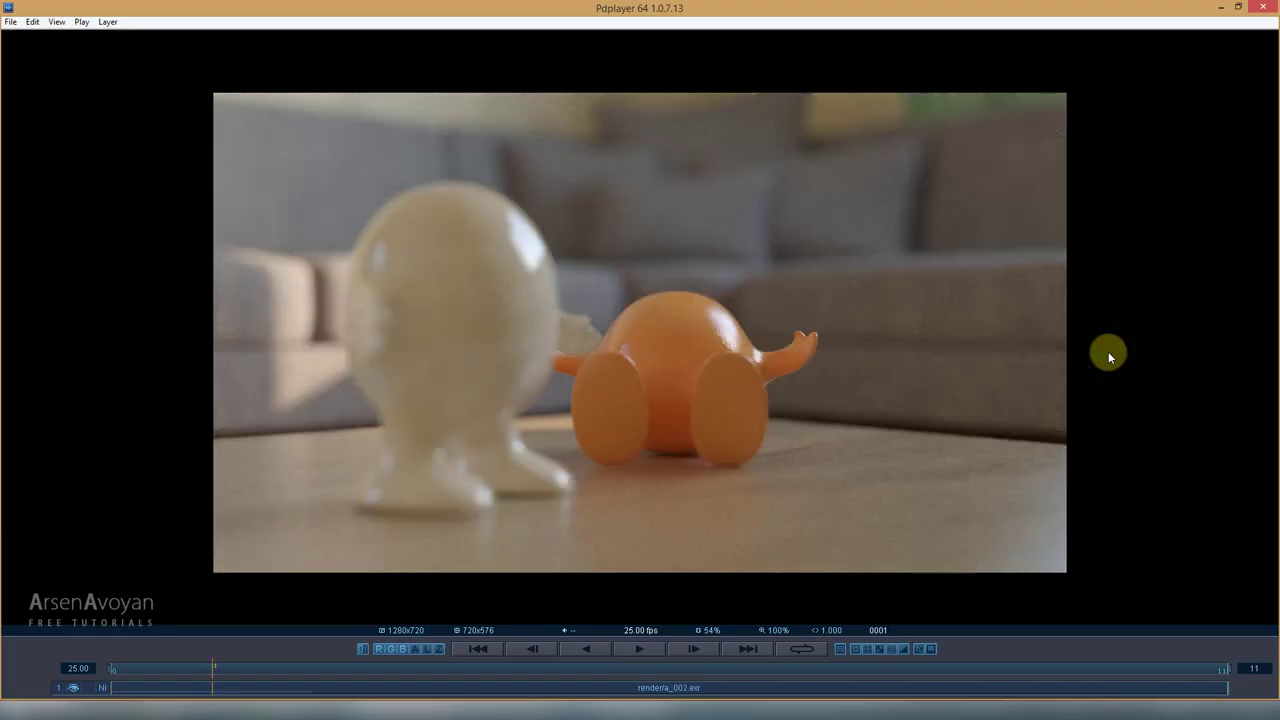
key("Left")
key("Right")
key("Left")
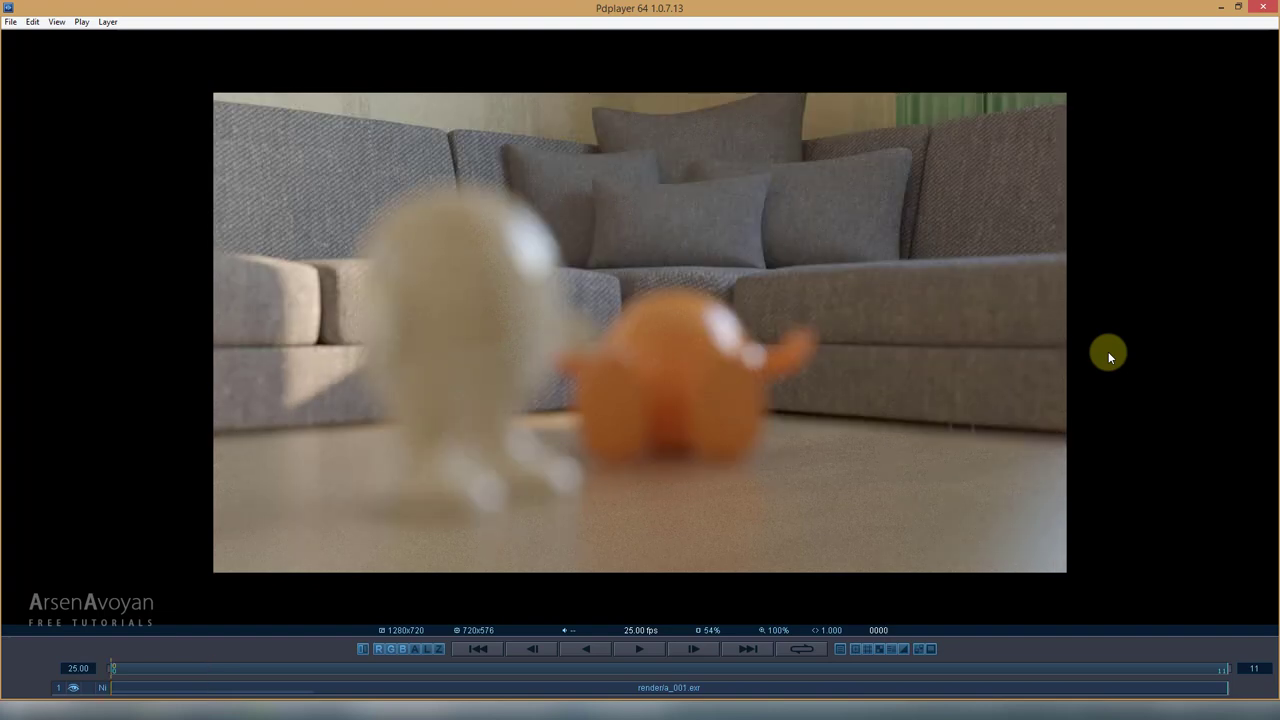
key("Right")
key("Right")
key("Left")
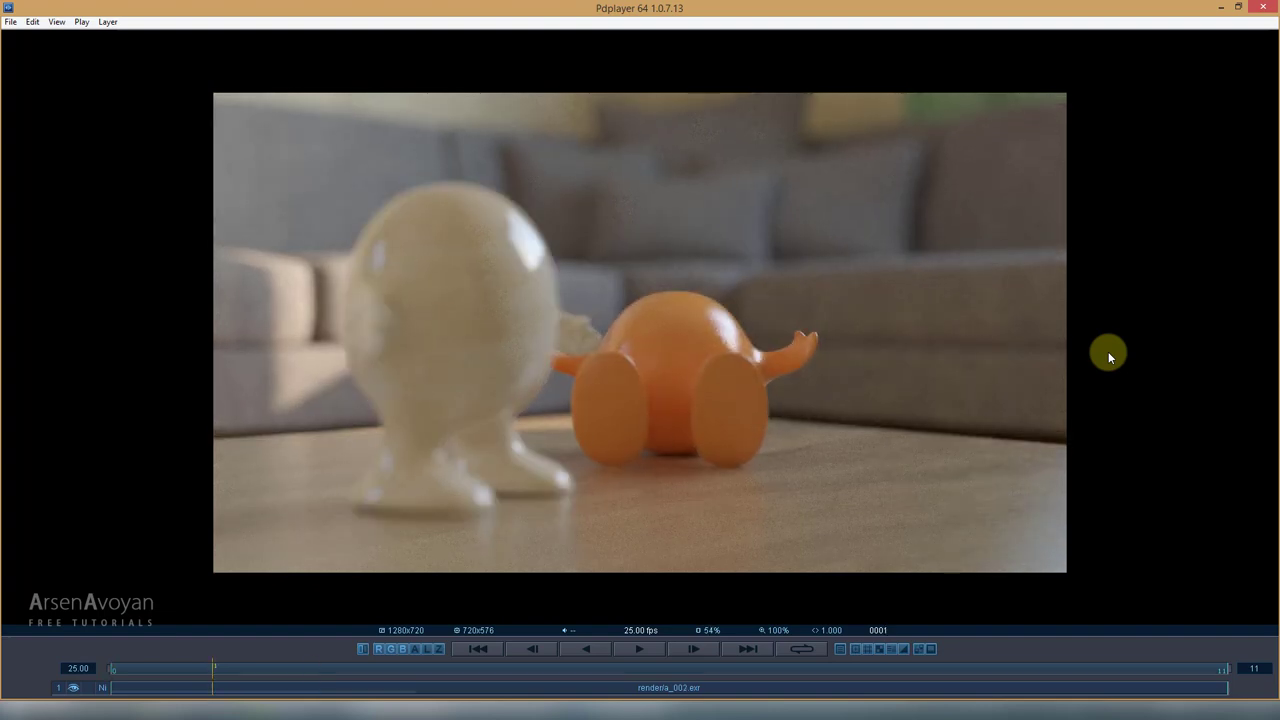
Step: Alternate between renders a_001.exr and a_002.exr to check how the focus shifts from the sofa to the orange figure
key("Left")
key("Right")
key("Right")
key("Left")
key("Left")
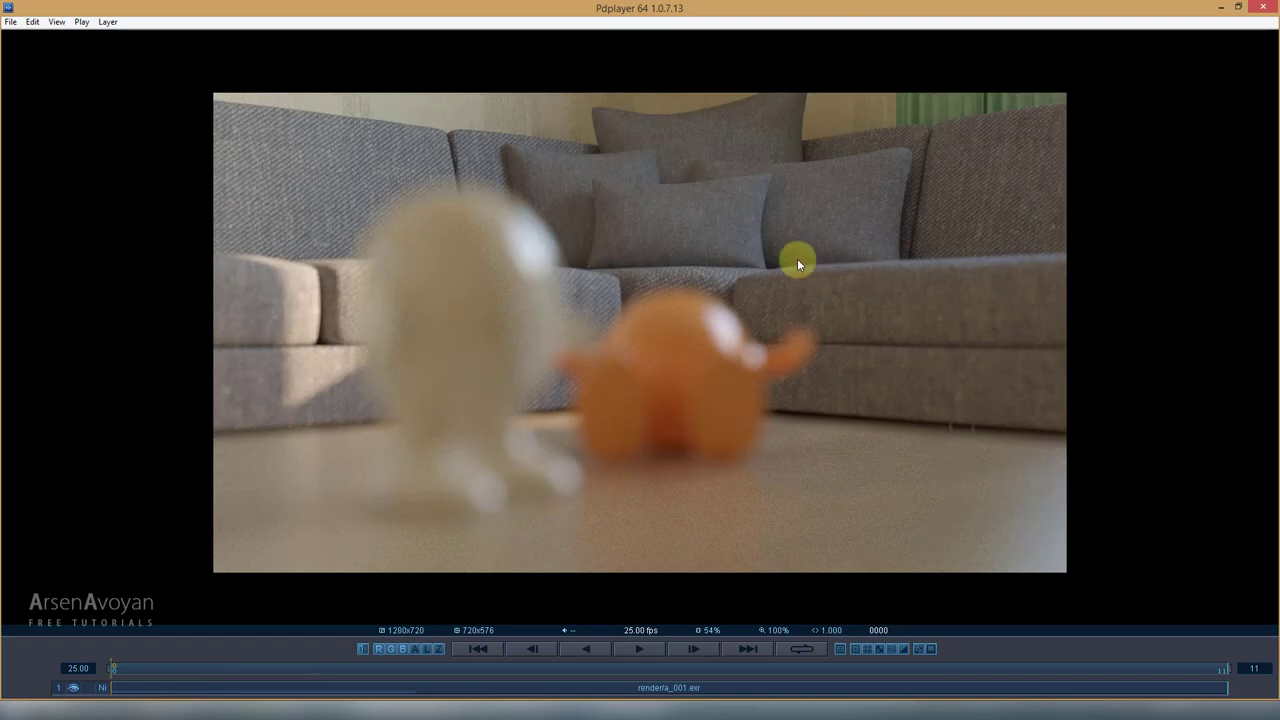
key("Right")
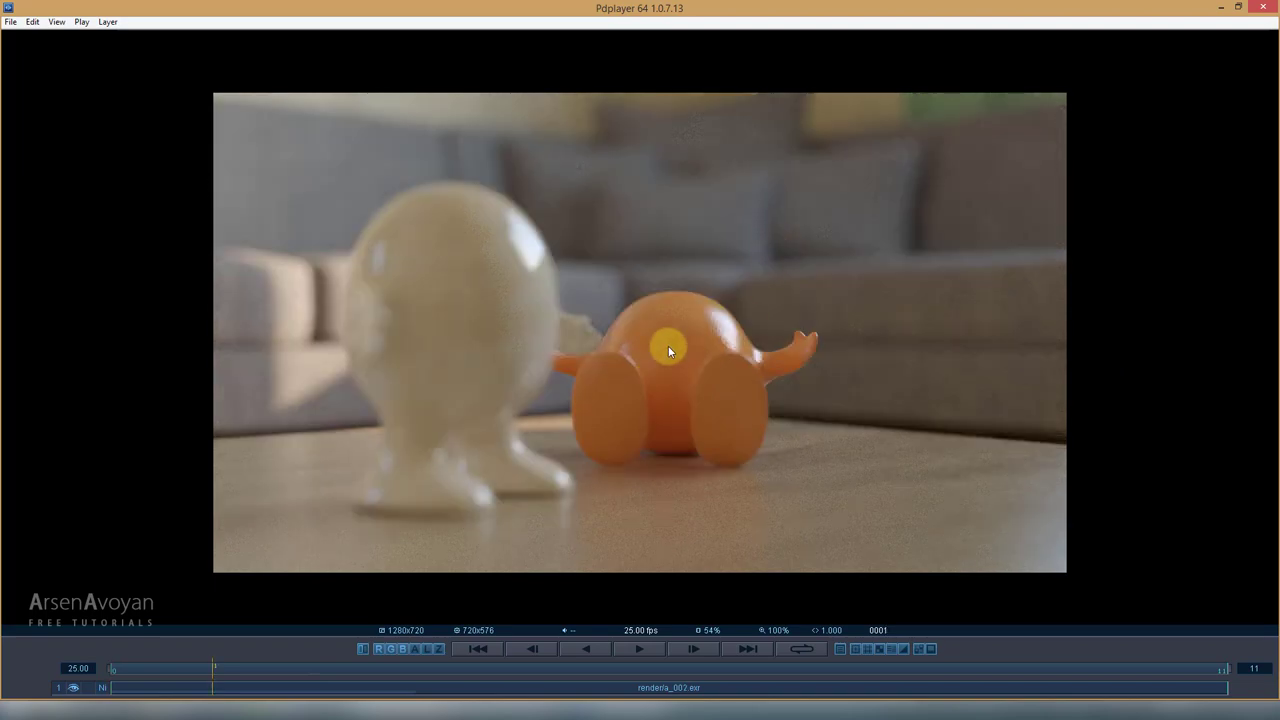
Step: Browse the saved renders from a_003.exr through a_010.exr to review the different camera views of the room
key("Right")
key("Right")
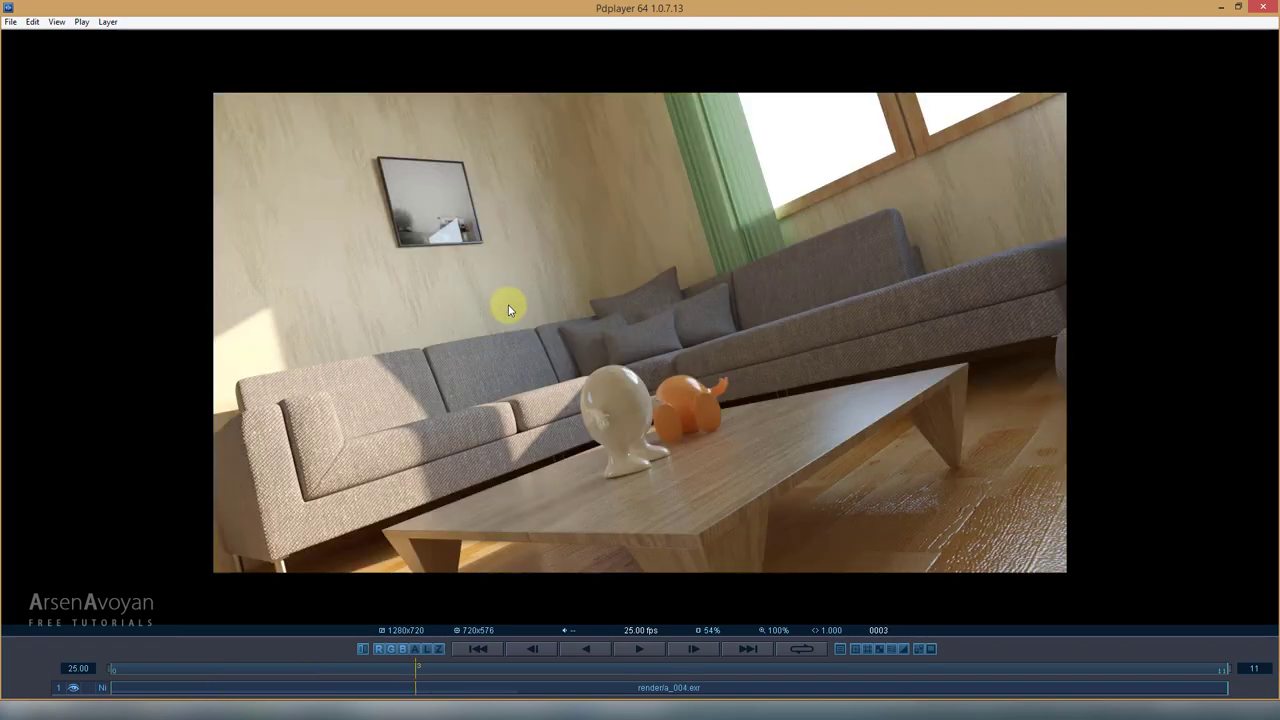
key("Right")
key("Right")
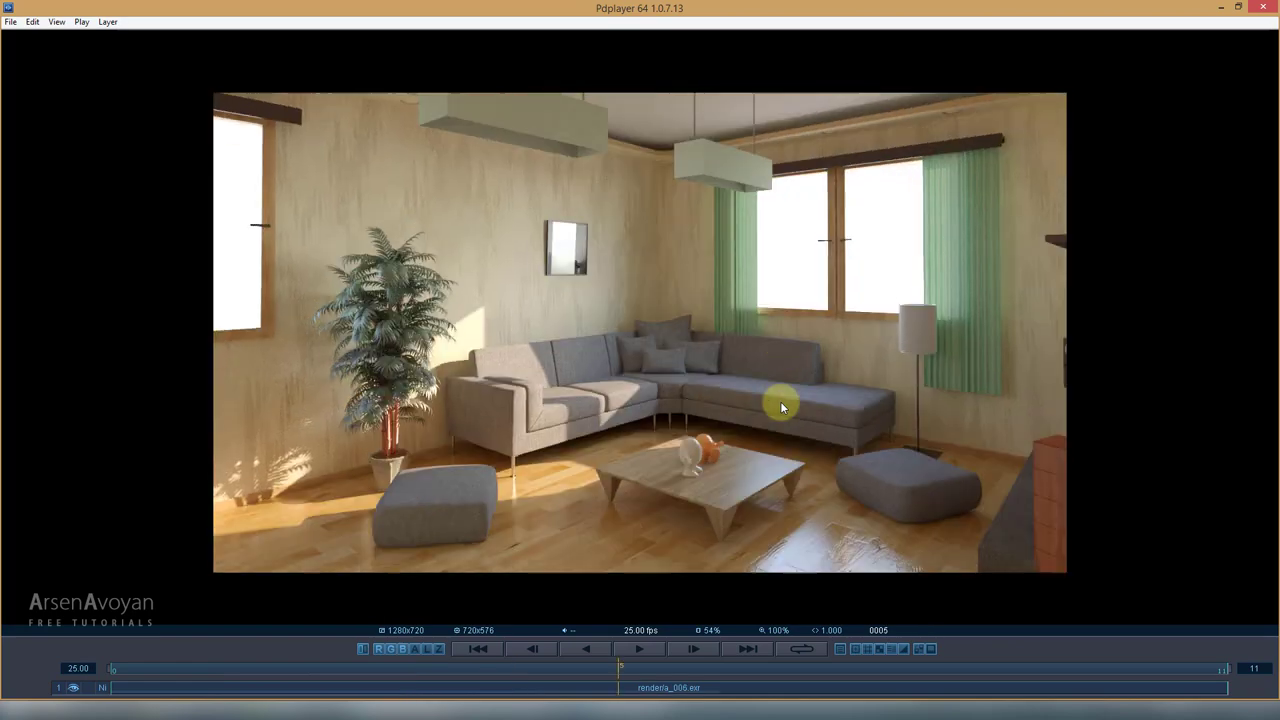
key("Left")
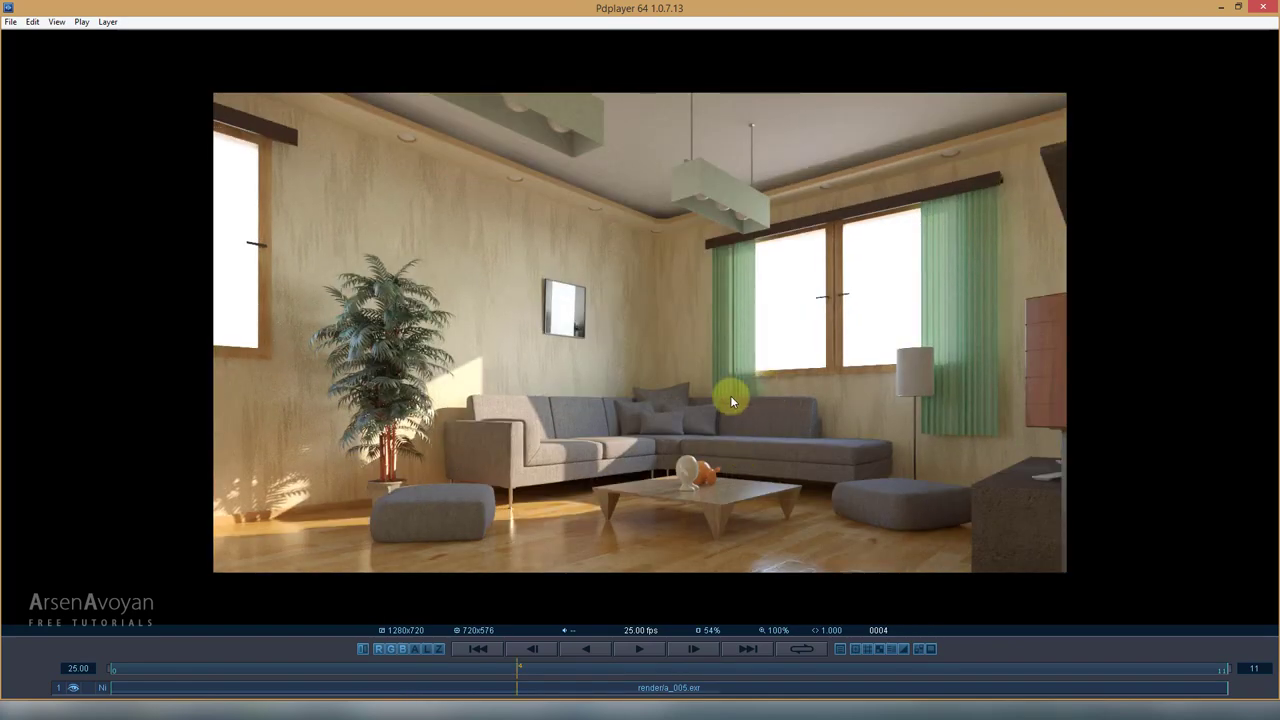
key("Right")
key("Right")
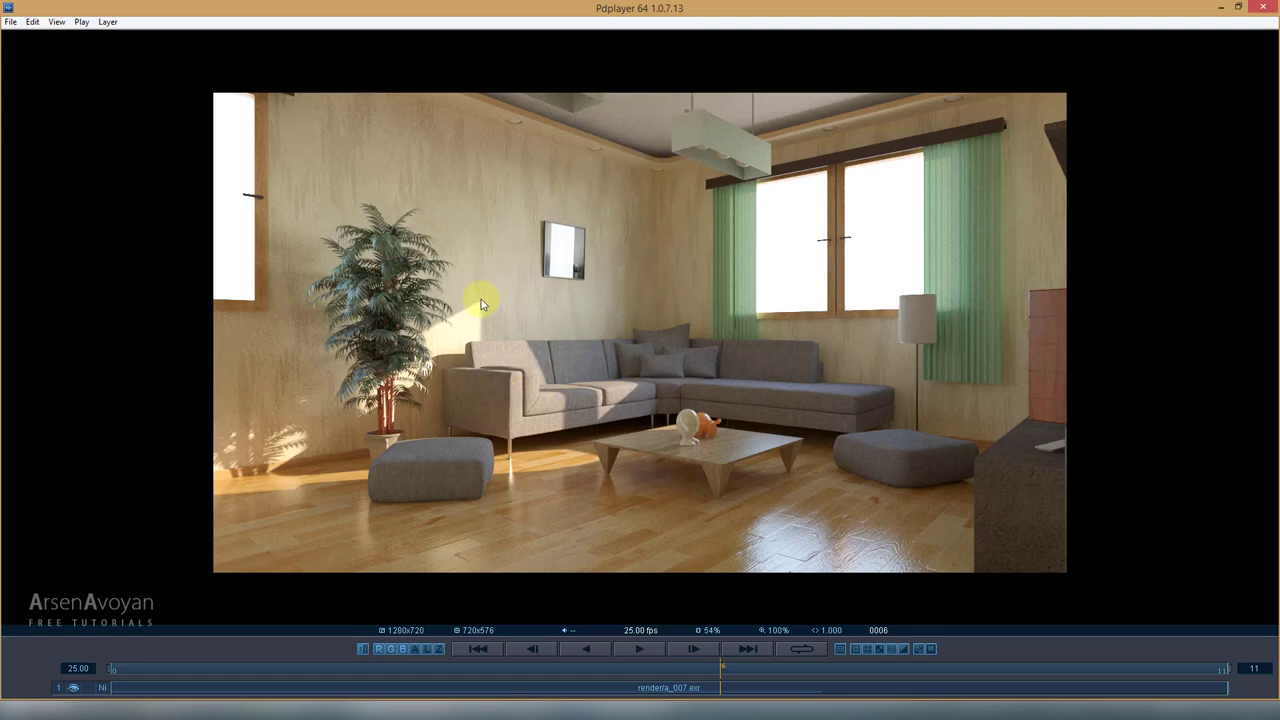
key("Right")
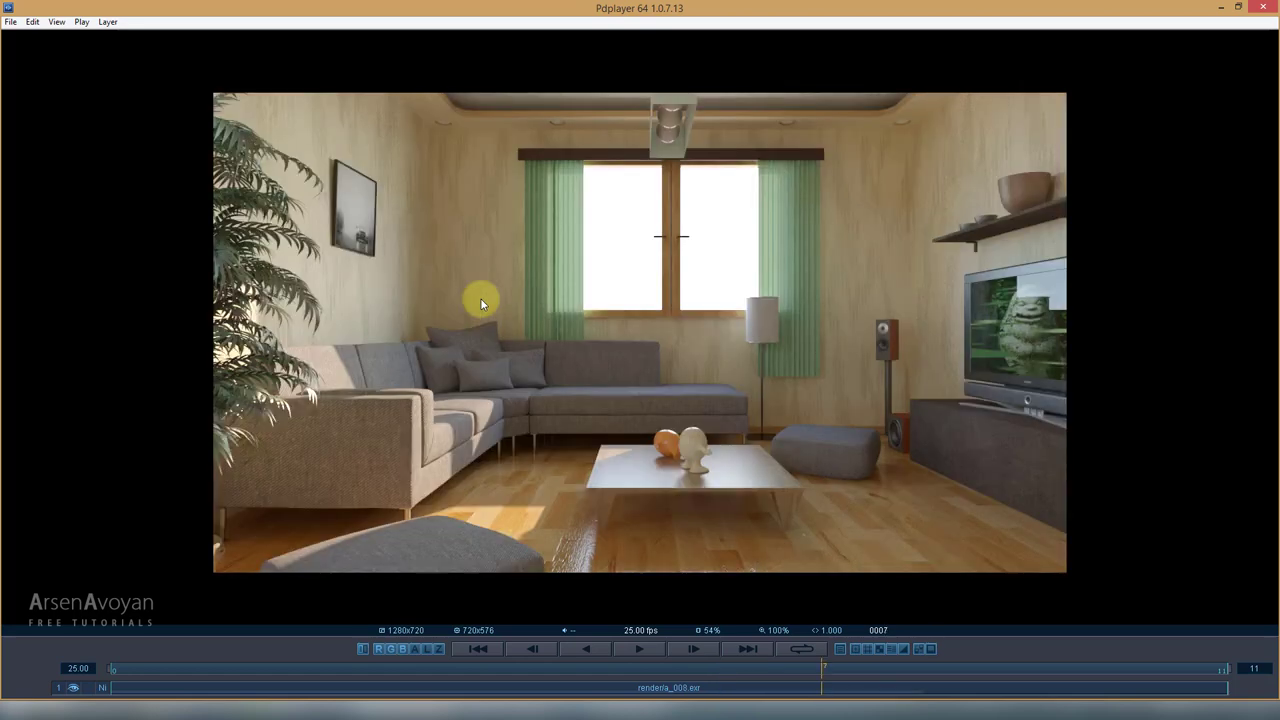
key("Right")
key("Right")
key("Right")
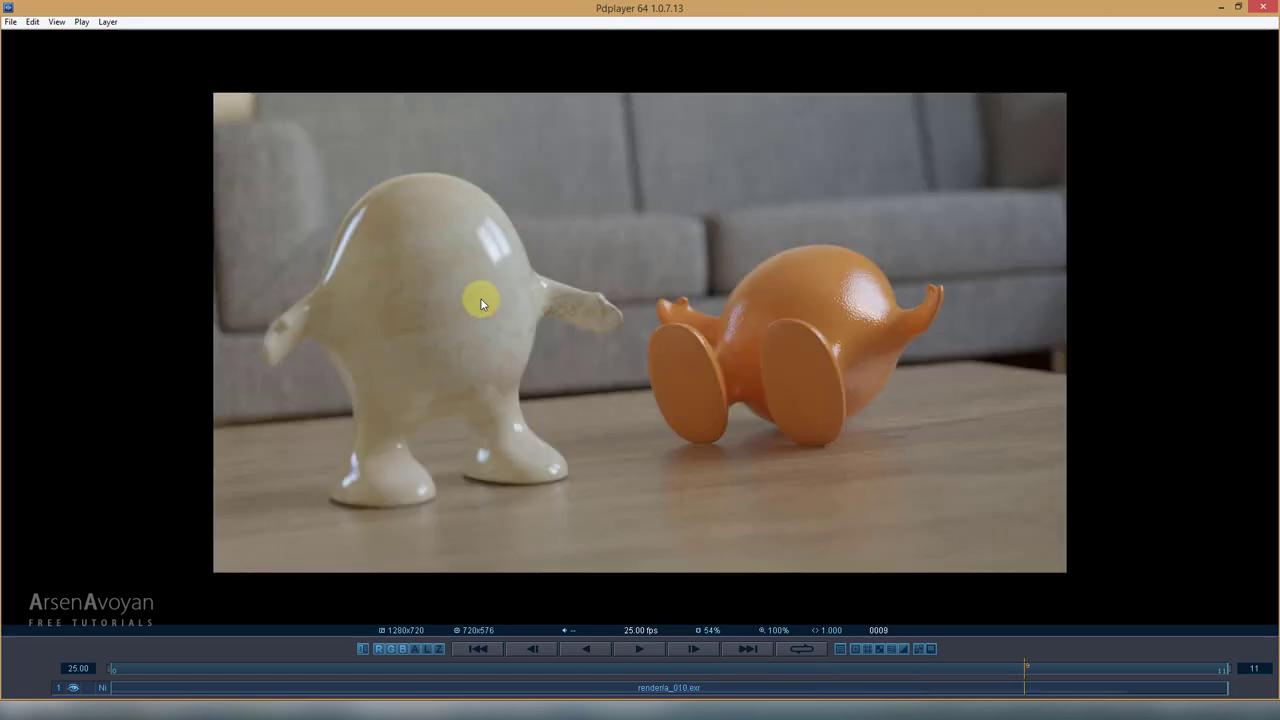
Step: Flip repeatedly between renders a_010.exr and a_011.exr to compare the background blur and perspective around the two figures
key("Left")
key("Right")
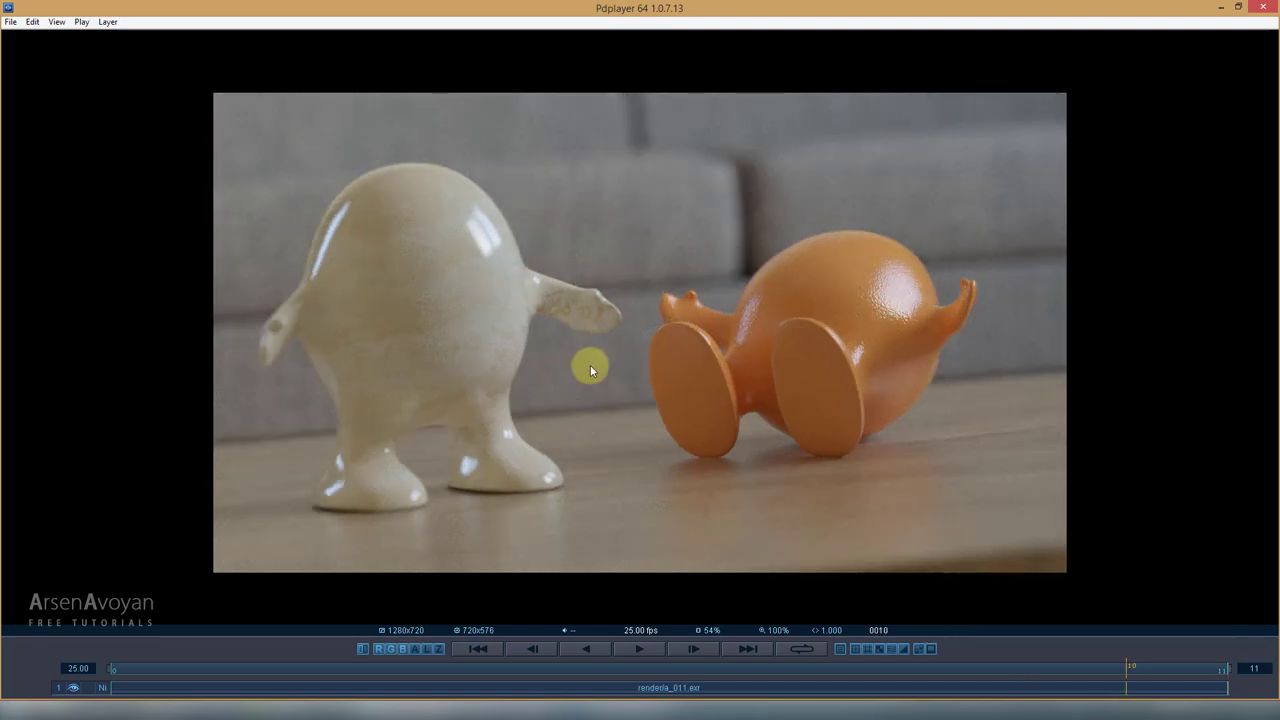
key("Left")
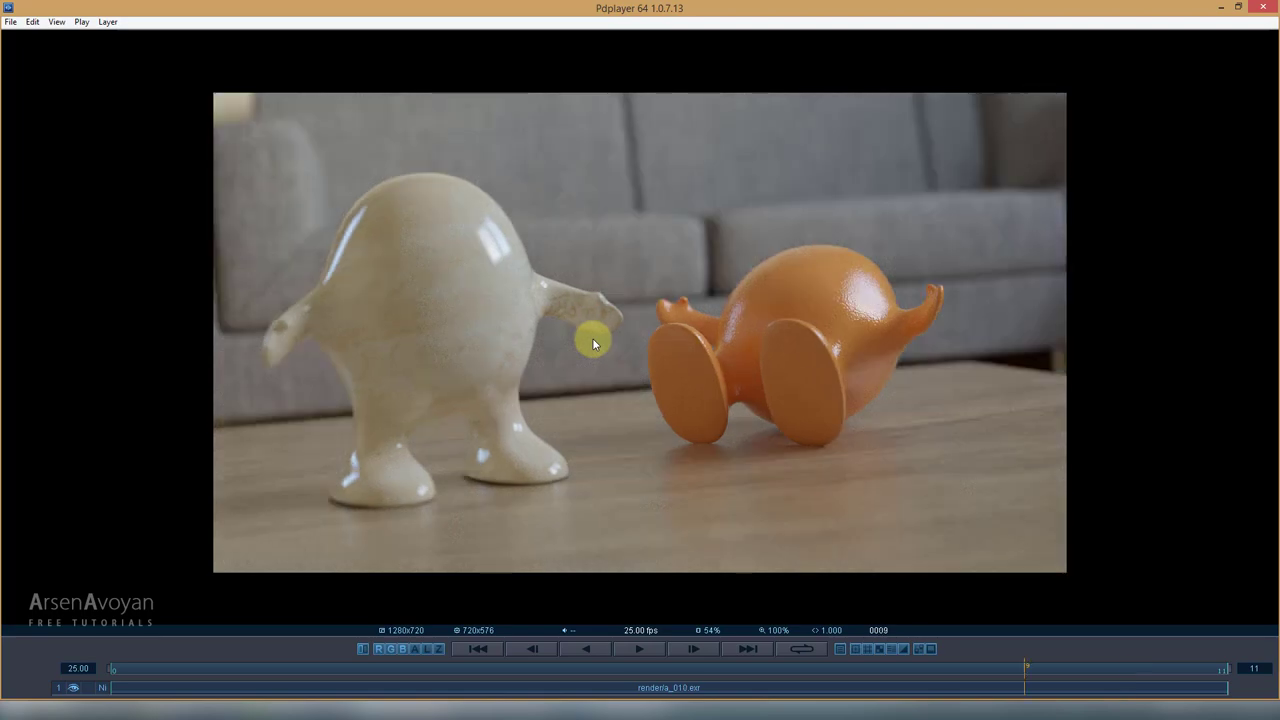
key("Right")
key("Left")
key("Right")
key("Left")
key("Right")
key("Left")
key("Right")
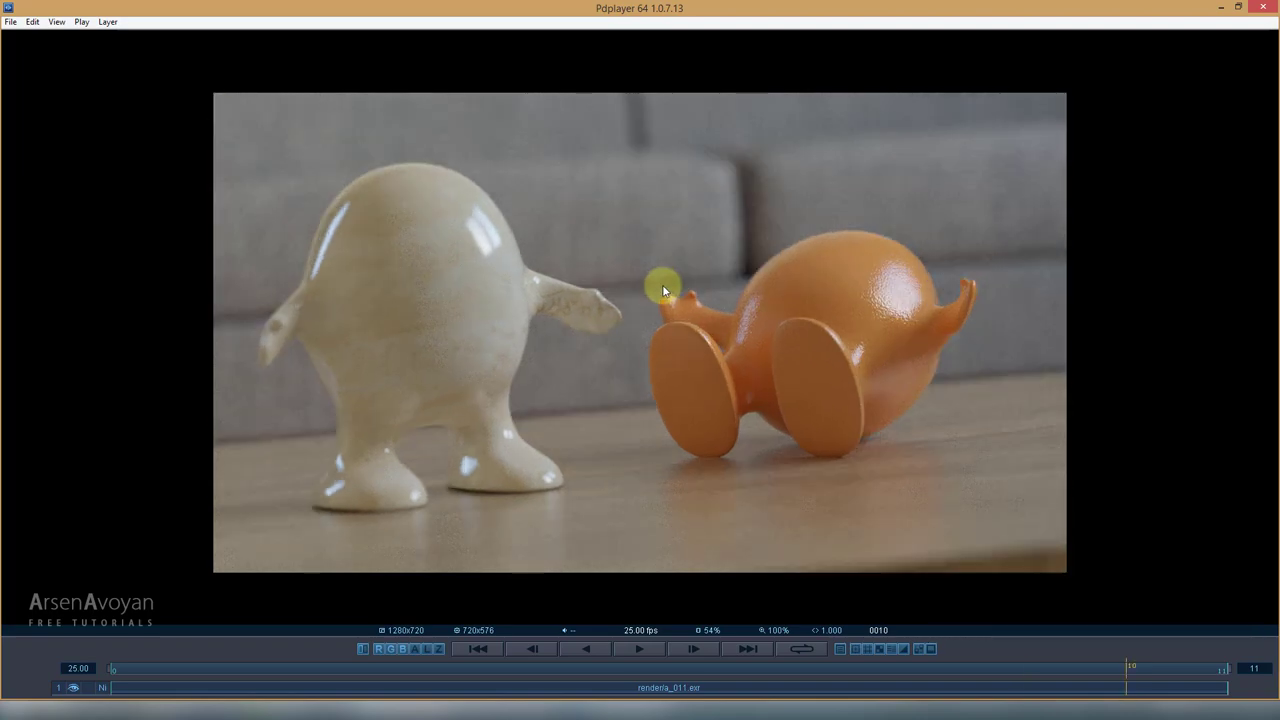
key("Left")
key("Right")
key("Left")
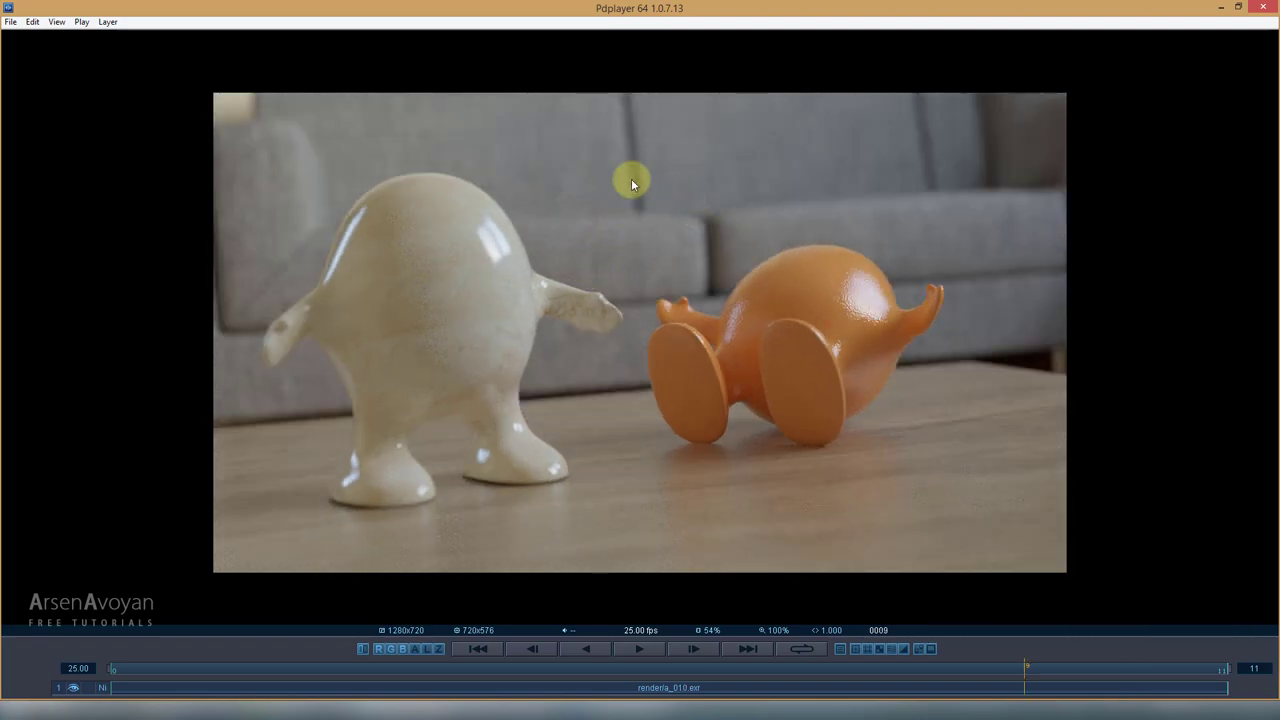
key("Right")
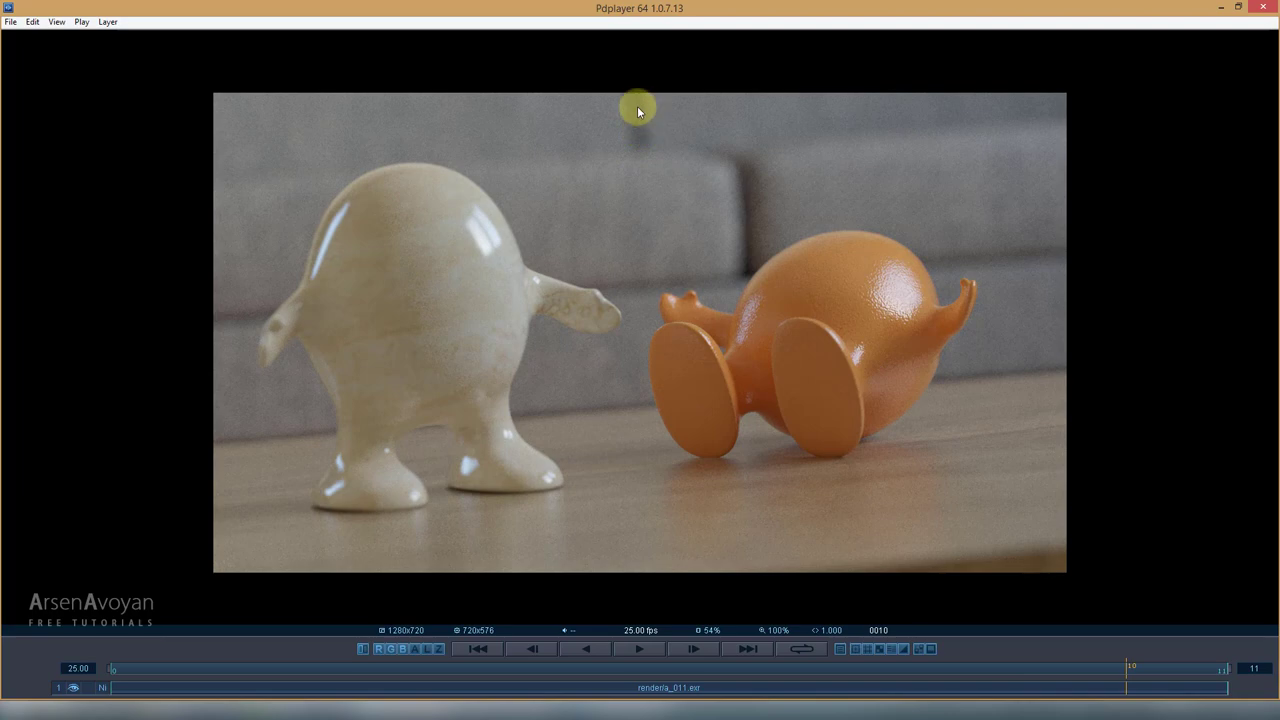
key("Left")
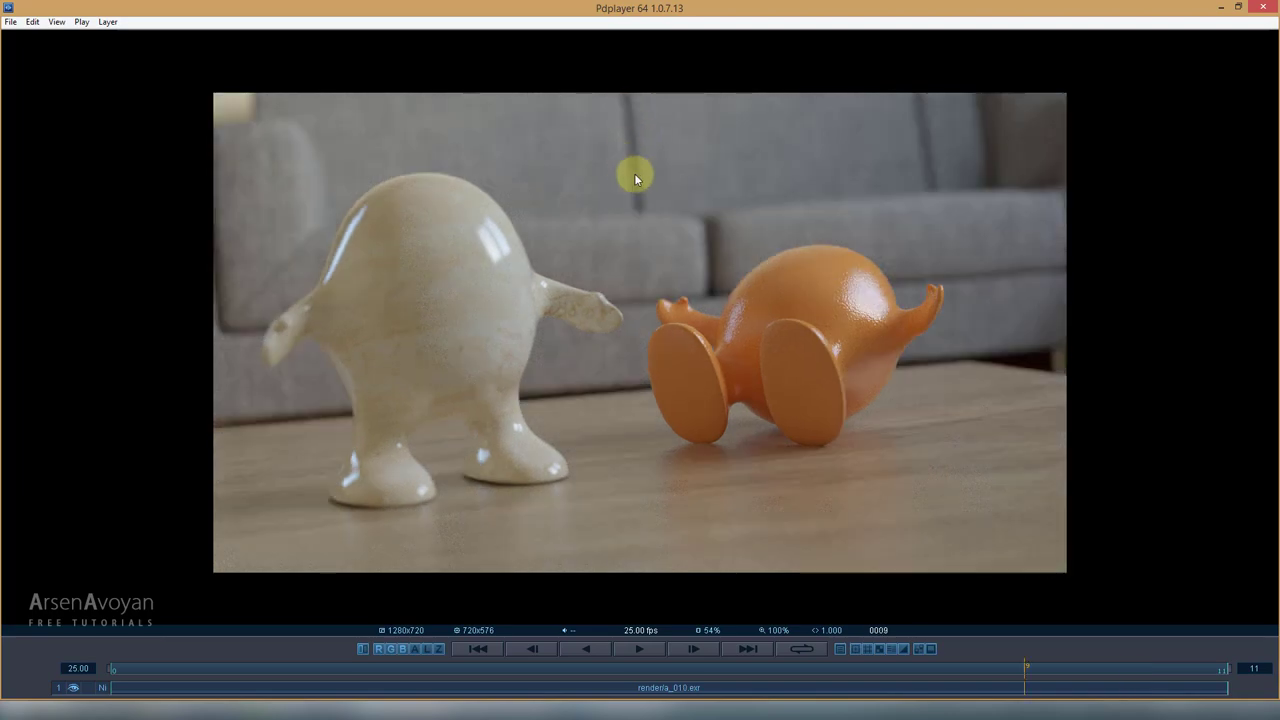
key("Right")
key("Left")
key("Right")
key("Left")
key("Right")
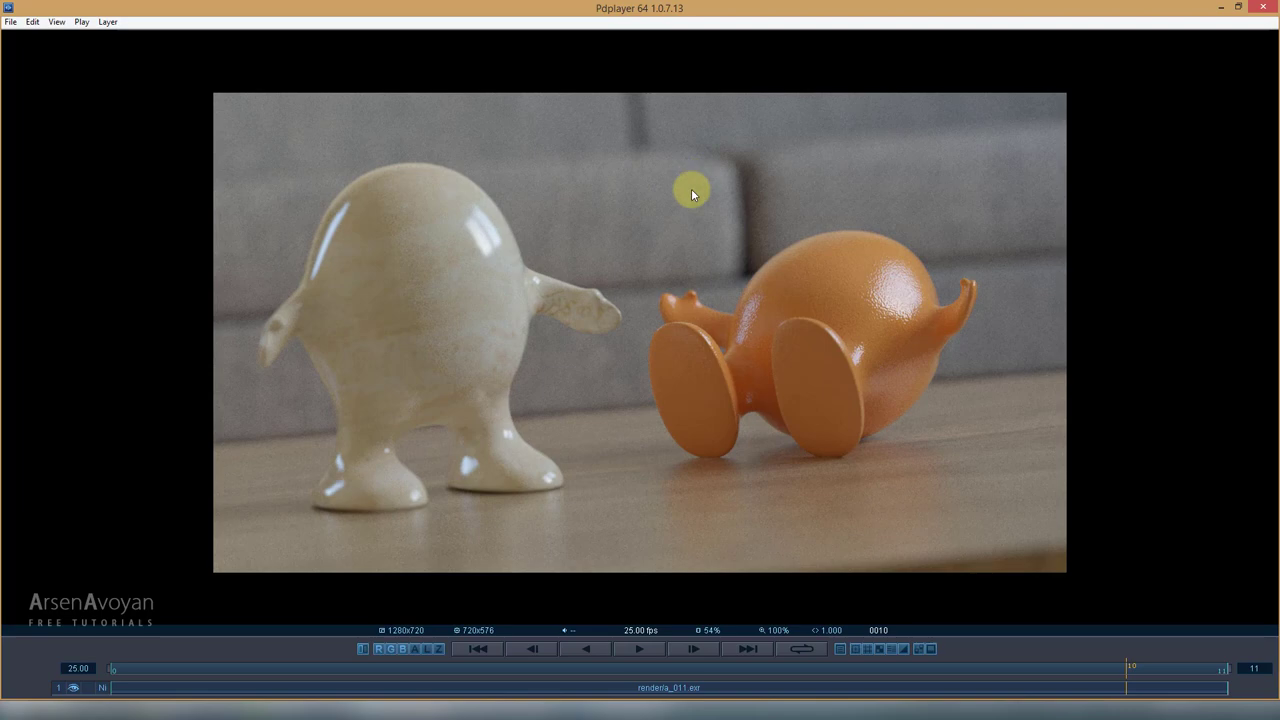
key("Left")
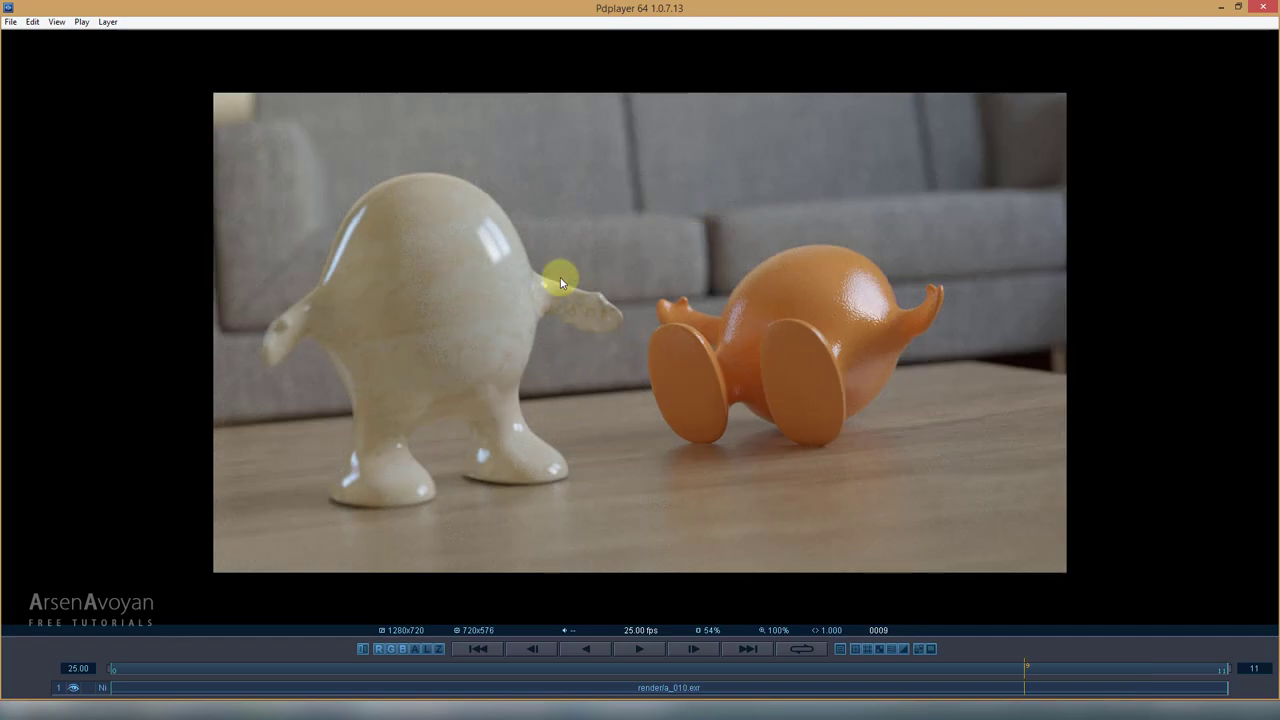
Step: Switch to 3ds Max and move the physical camera in the Top view closer to the figures, to a target distance of about 50
left_click(1221, 10)
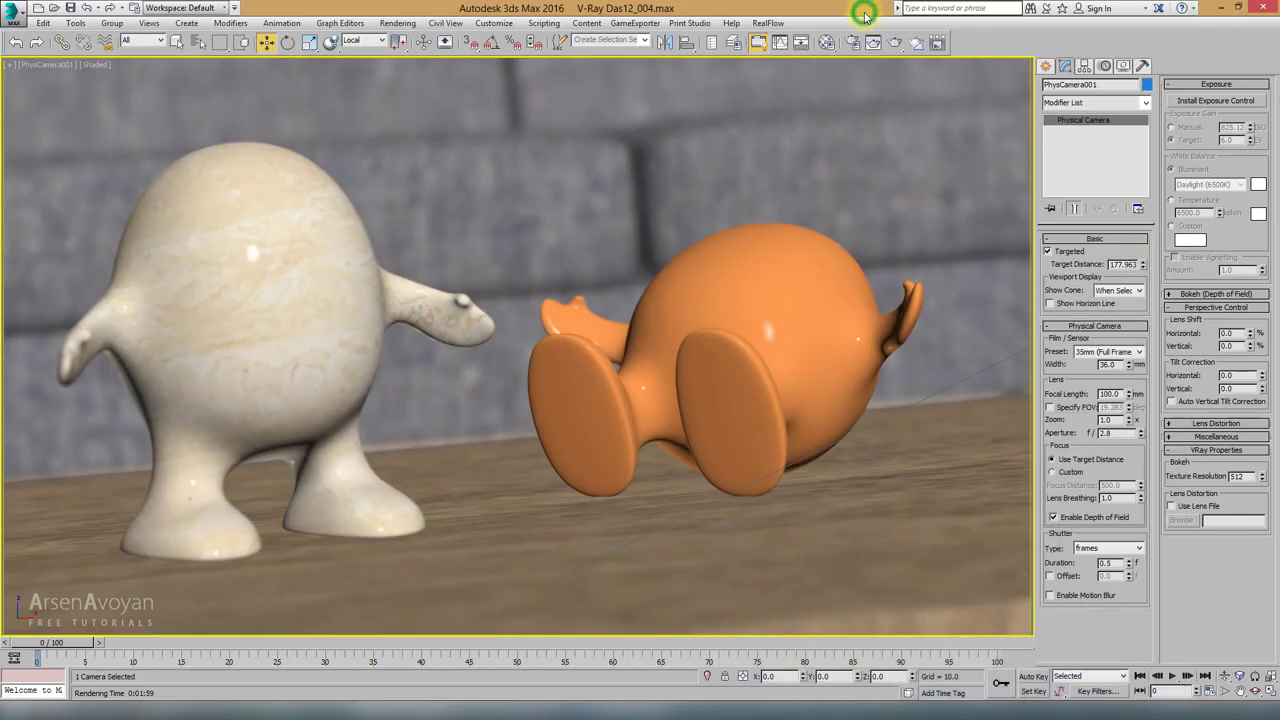
key("alt+w")
left_click(366, 194)
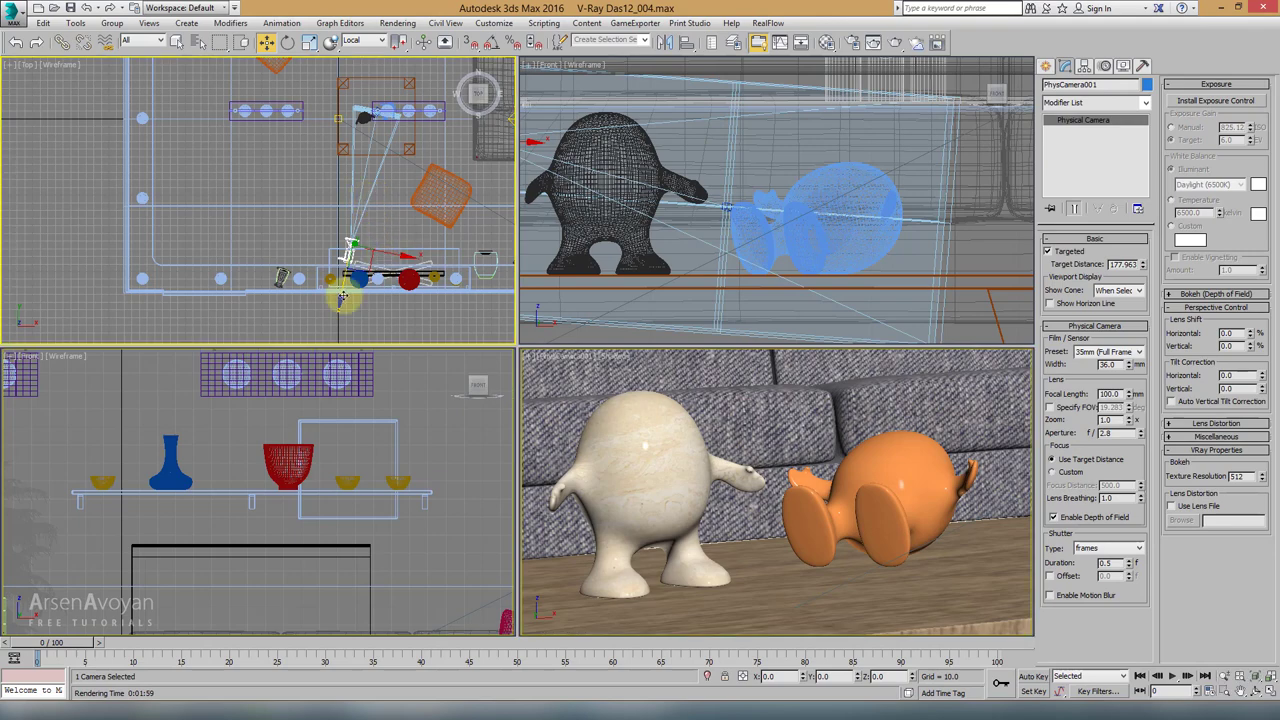
left_click_drag(342, 300, 368, 170)
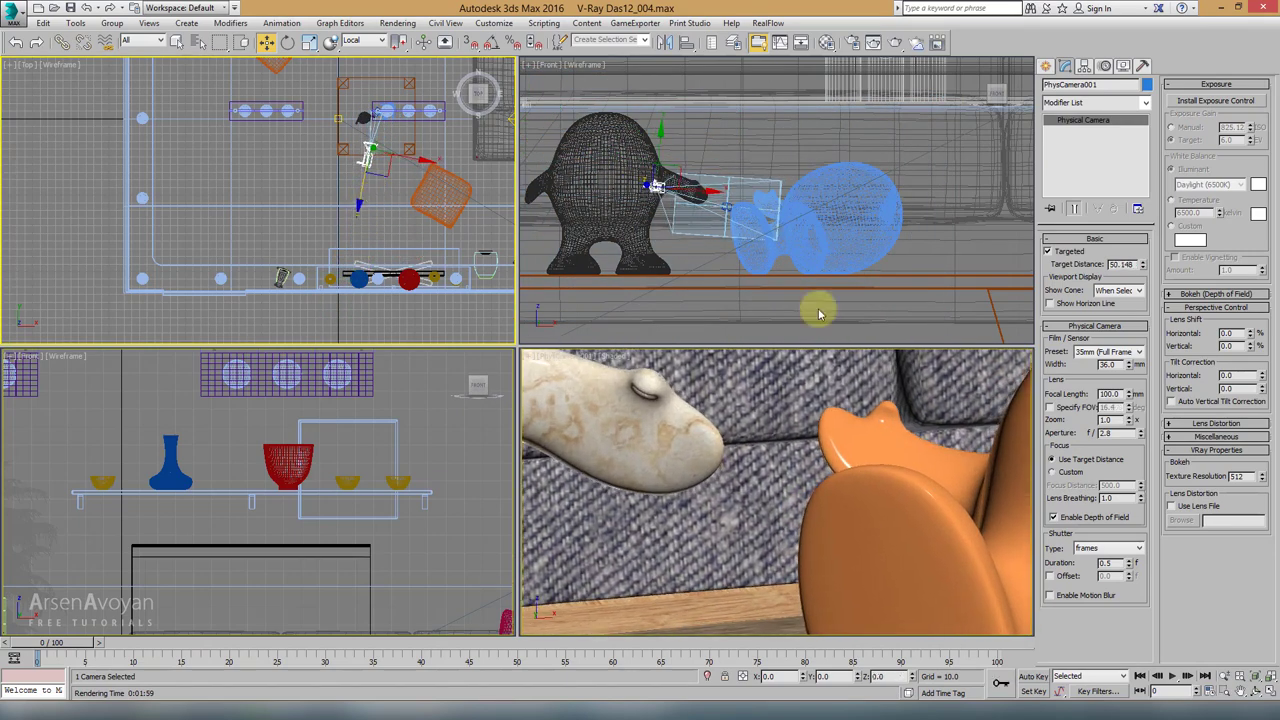
Step: Set the physical camera's focal length to 18 mm
double_click(1112, 393)
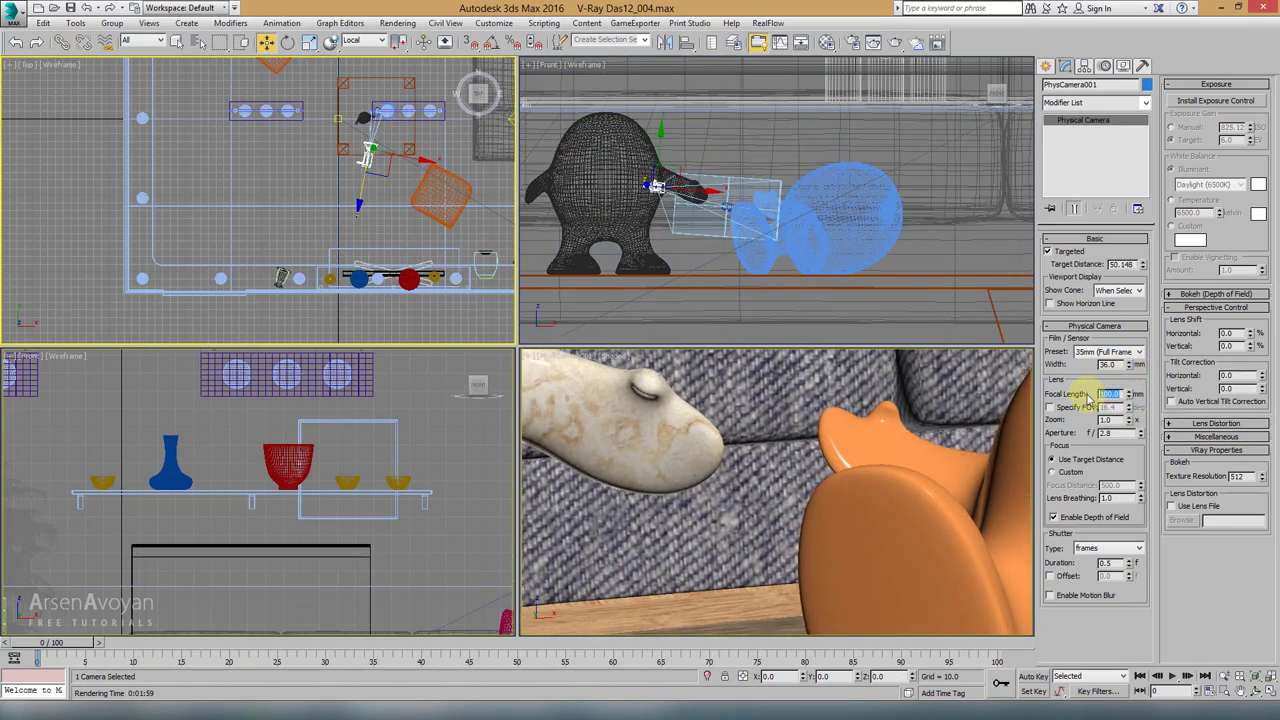
type("18")
key("Return")
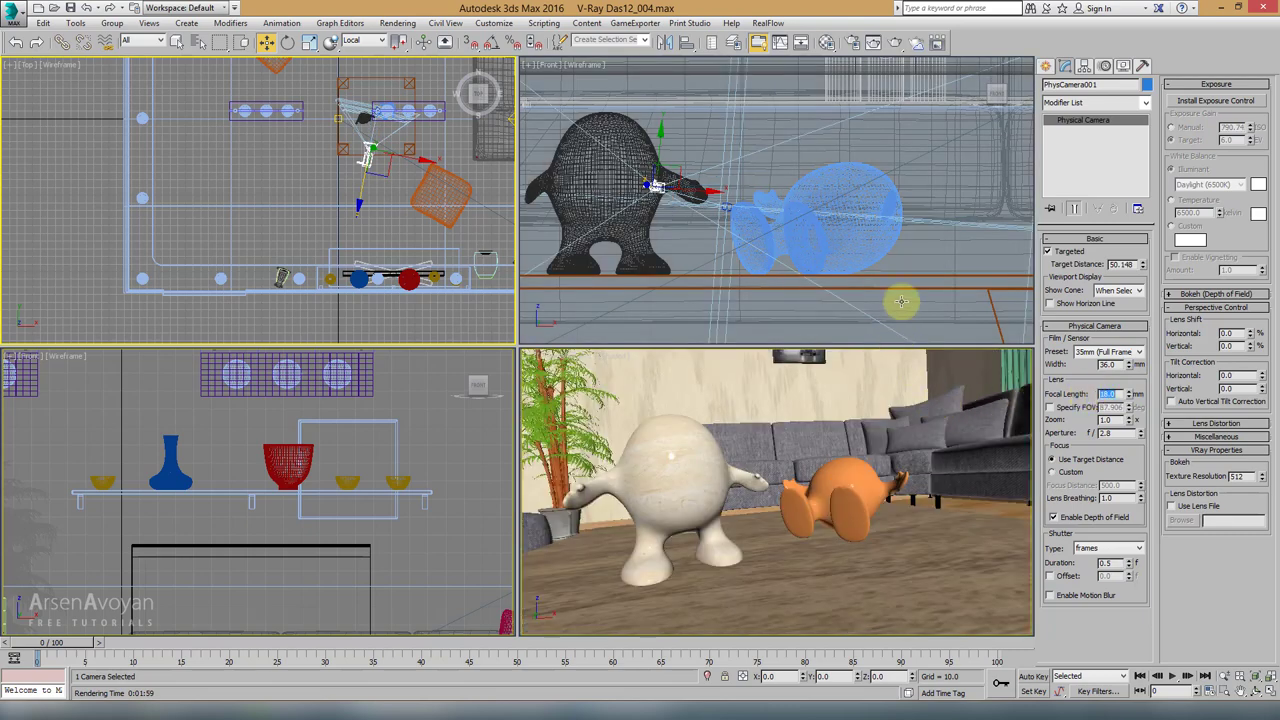
Step: Maximize the camera view and dolly the camera slightly closer to the figures, to a target distance of about 46.7
right_click(902, 399)
key("alt+w")
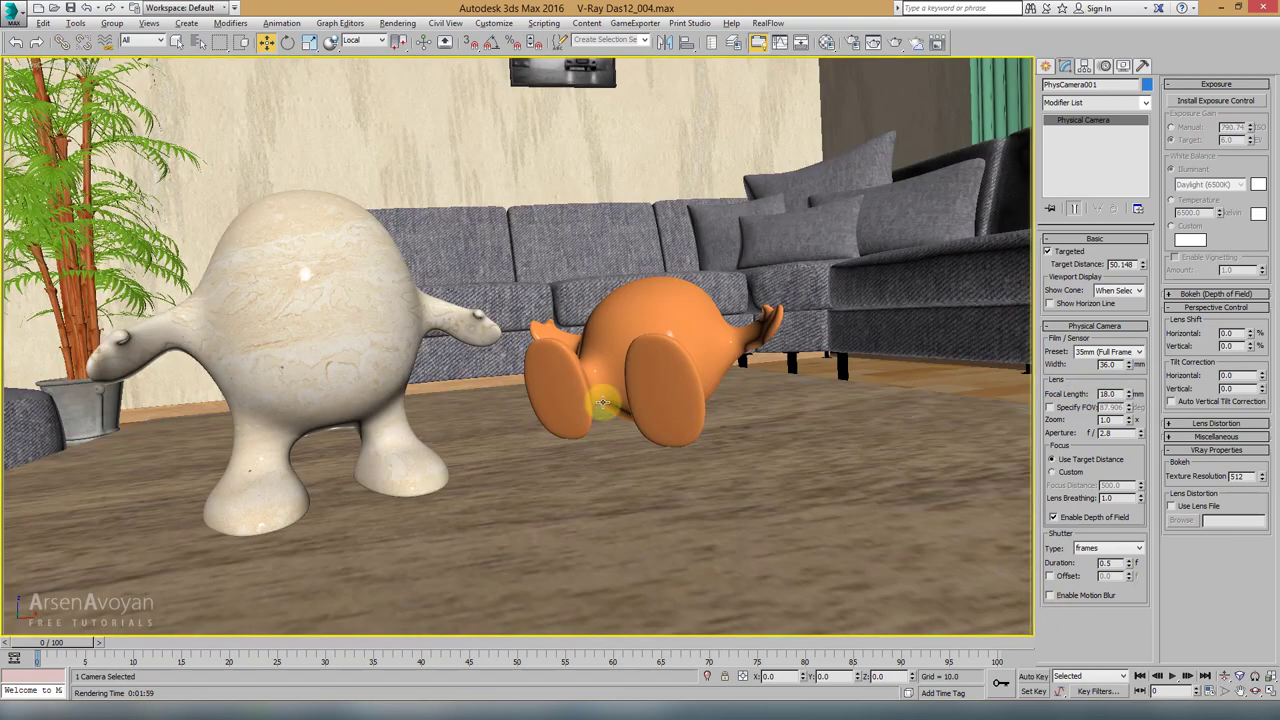
left_click(1224, 676)
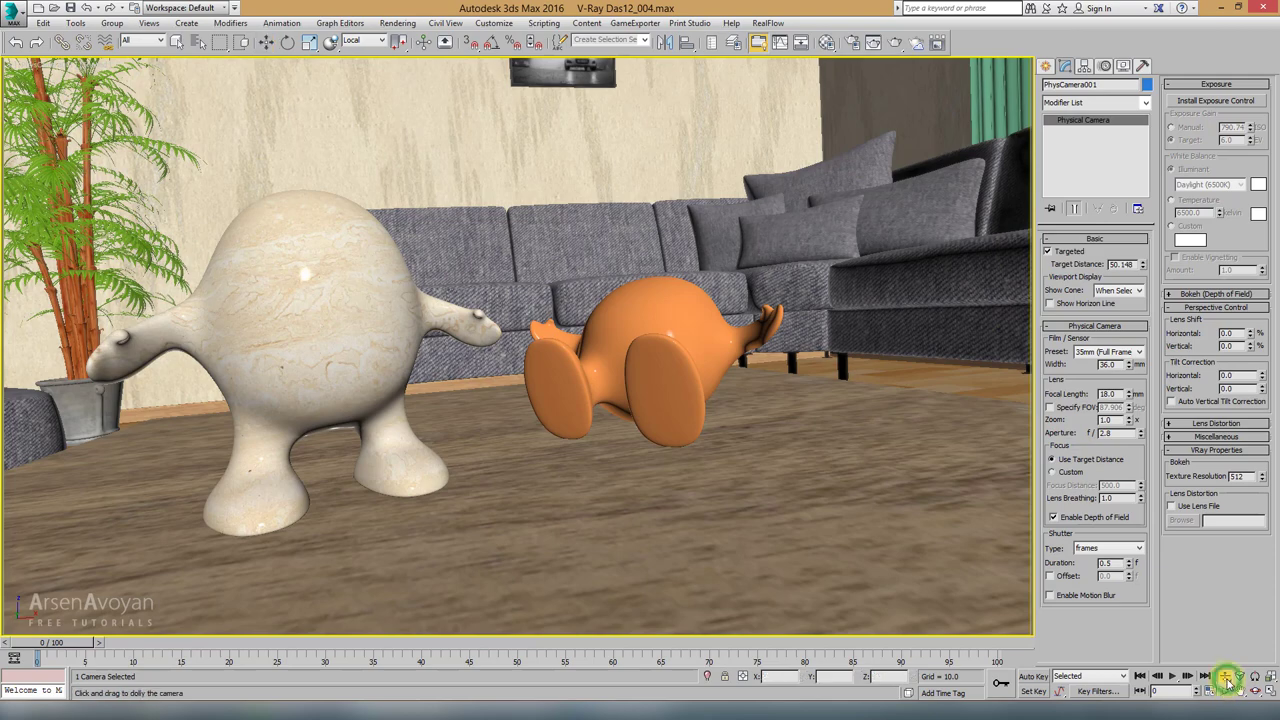
left_click_drag(567, 425, 532, 382)
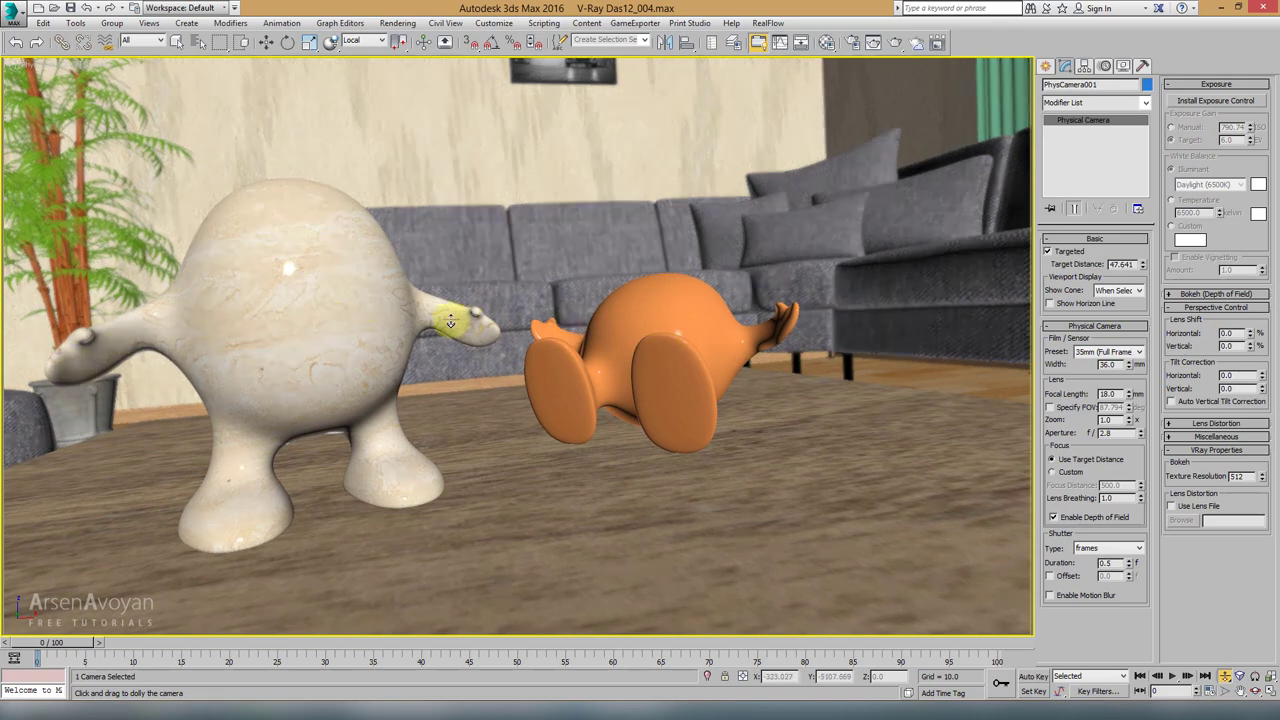
left_click_drag(450, 324, 453, 321)
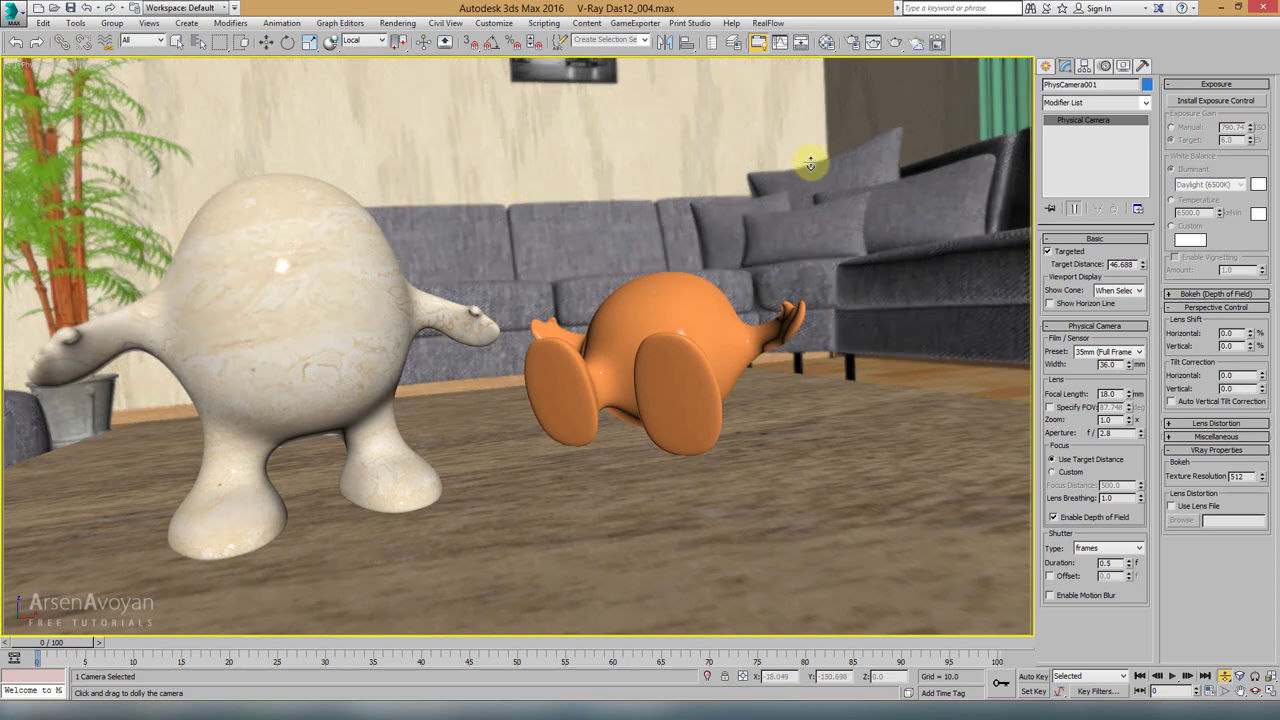
Step: Render the 18 mm camera view and save the image as a_012.exr in the render folder
left_click(895, 46)
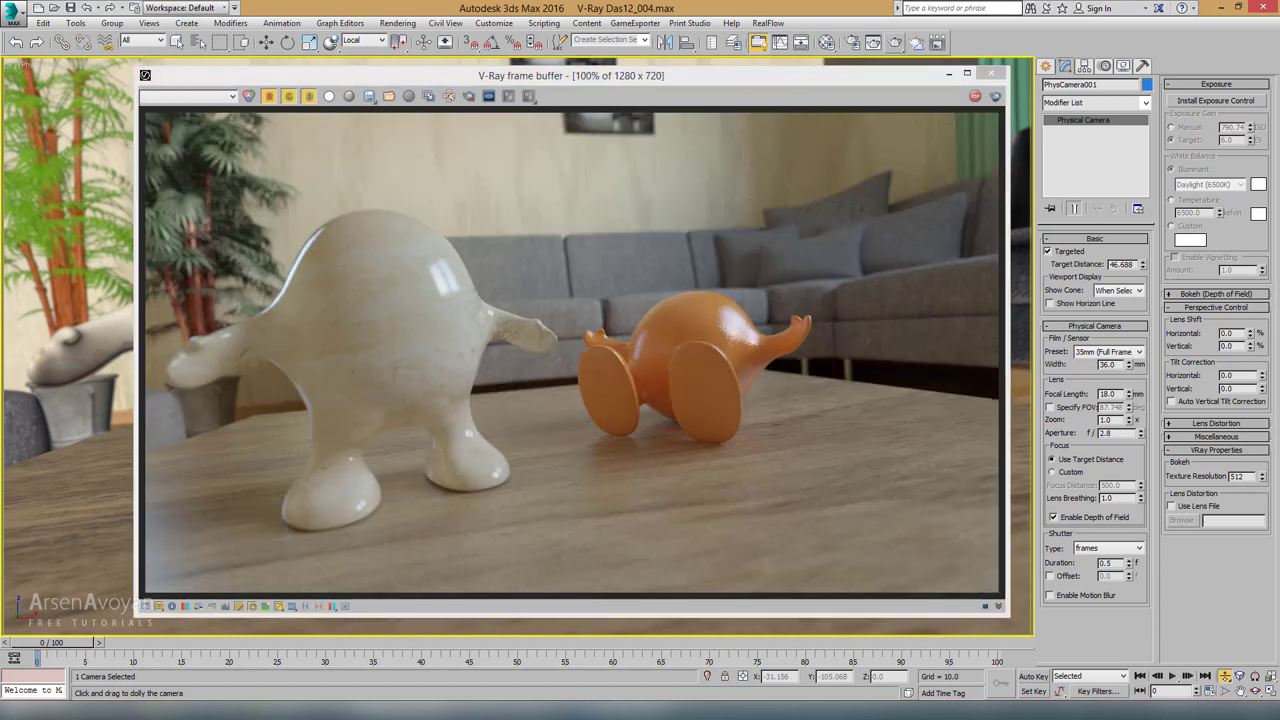
left_click_drag(772, 77, 780, 80)
left_click(780, 80)
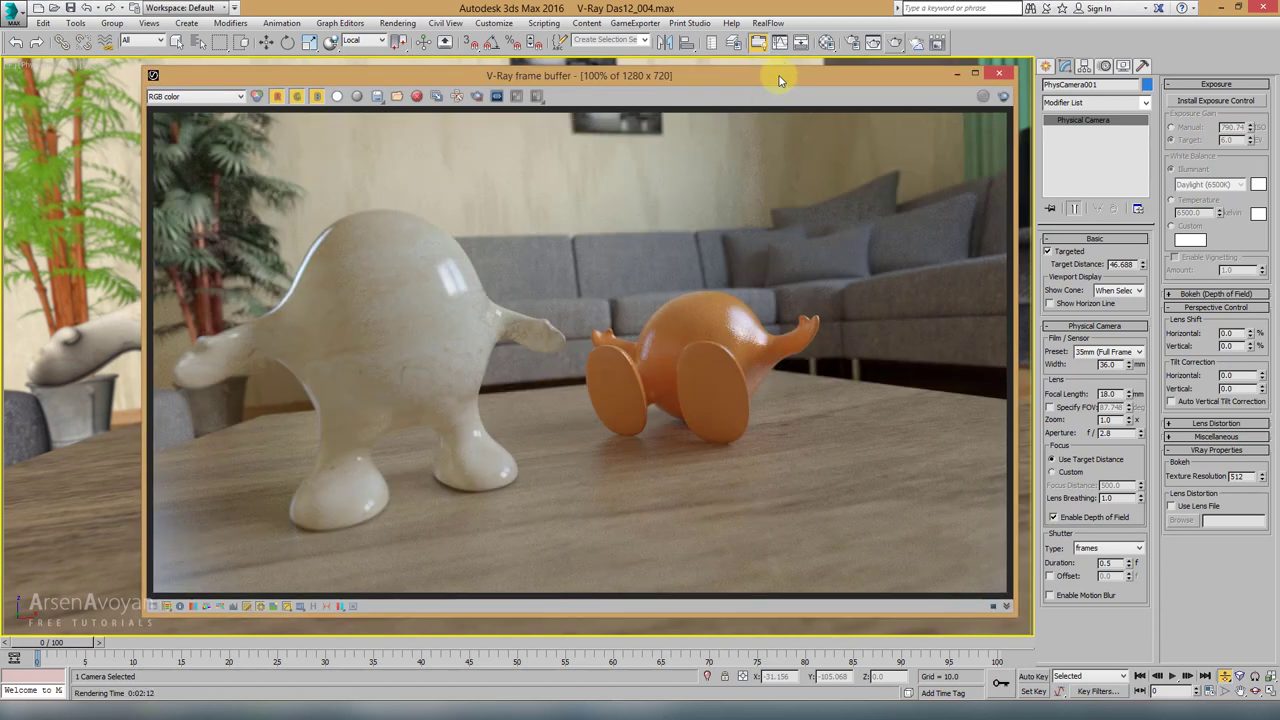
left_click(379, 97)
left_click(140, 203)
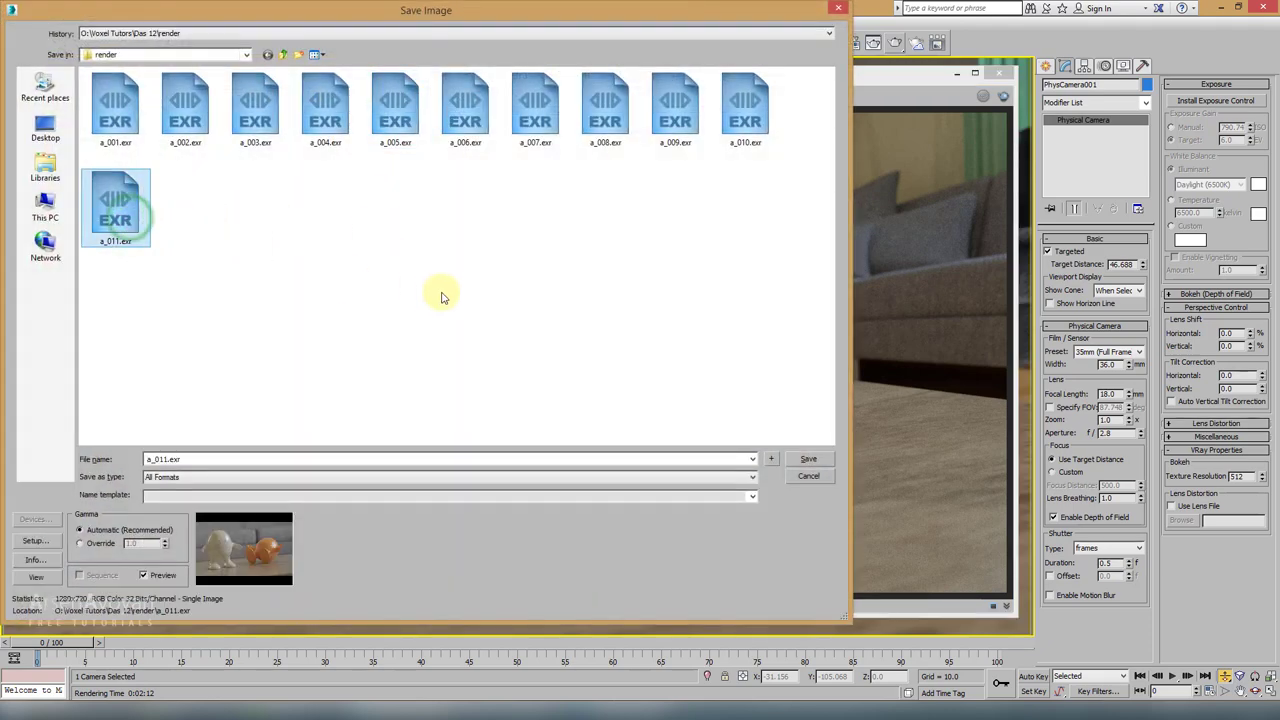
left_click(443, 291)
left_click(771, 459)
left_click(528, 508)
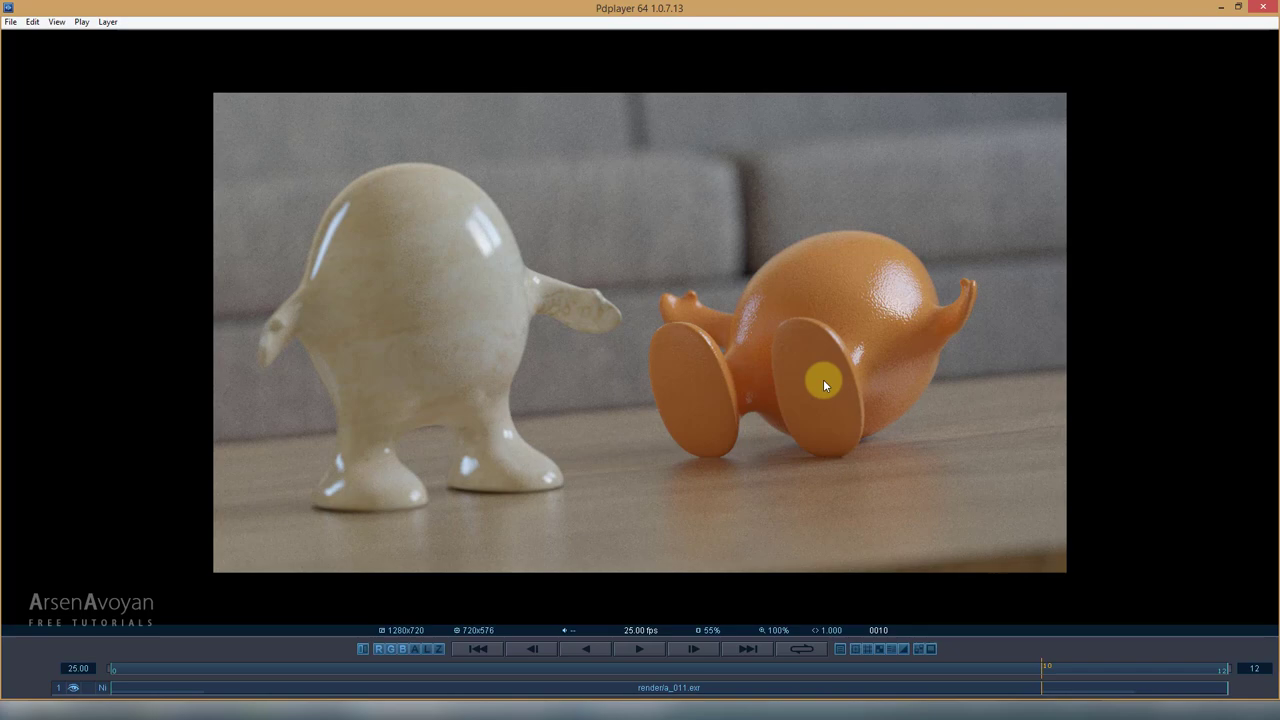
Step: In Pdplayer, step back and forth between renders a_011.exr and a_012.exr to compare the depth of field at both focal lengths
key("Right")
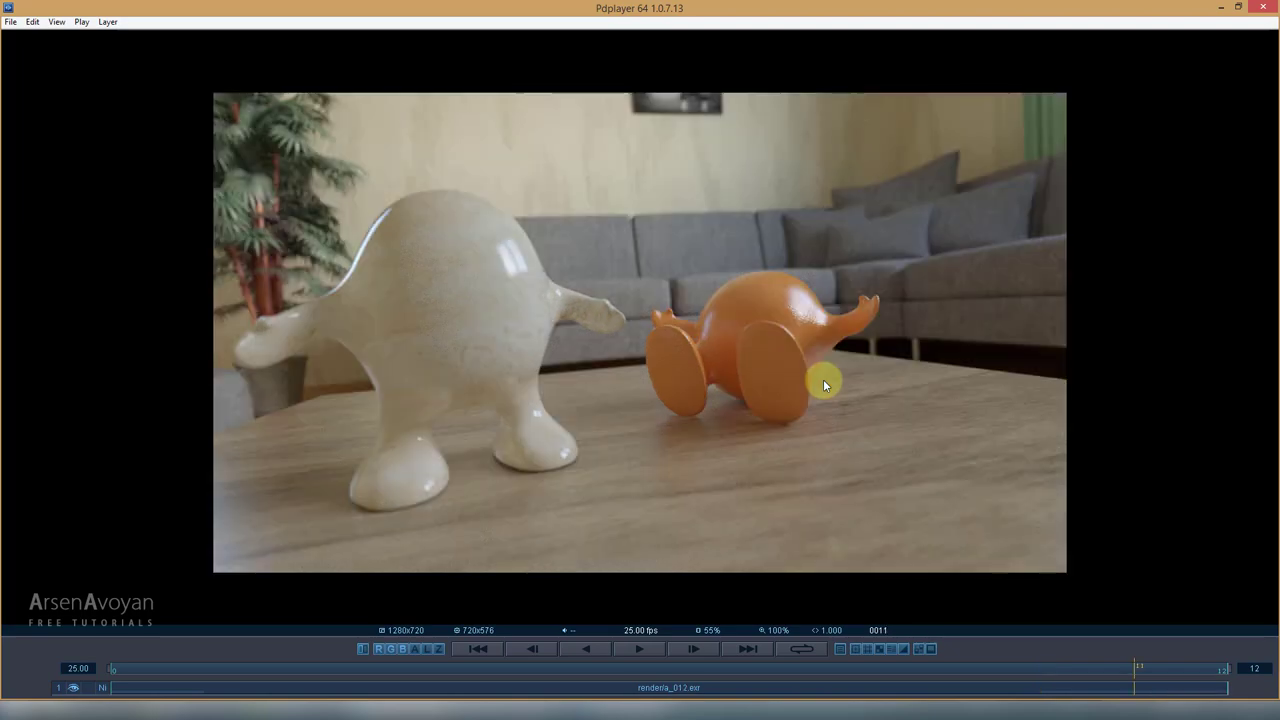
key("Left")
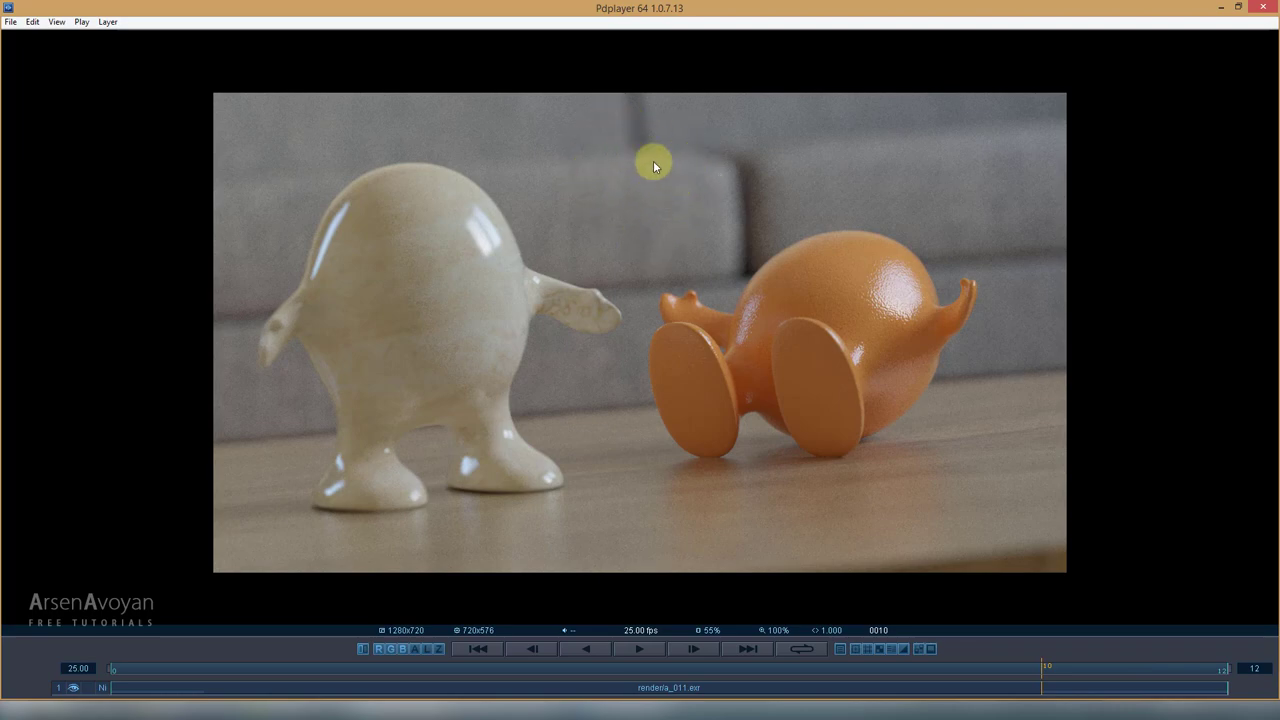
key("Right")
key("Left")
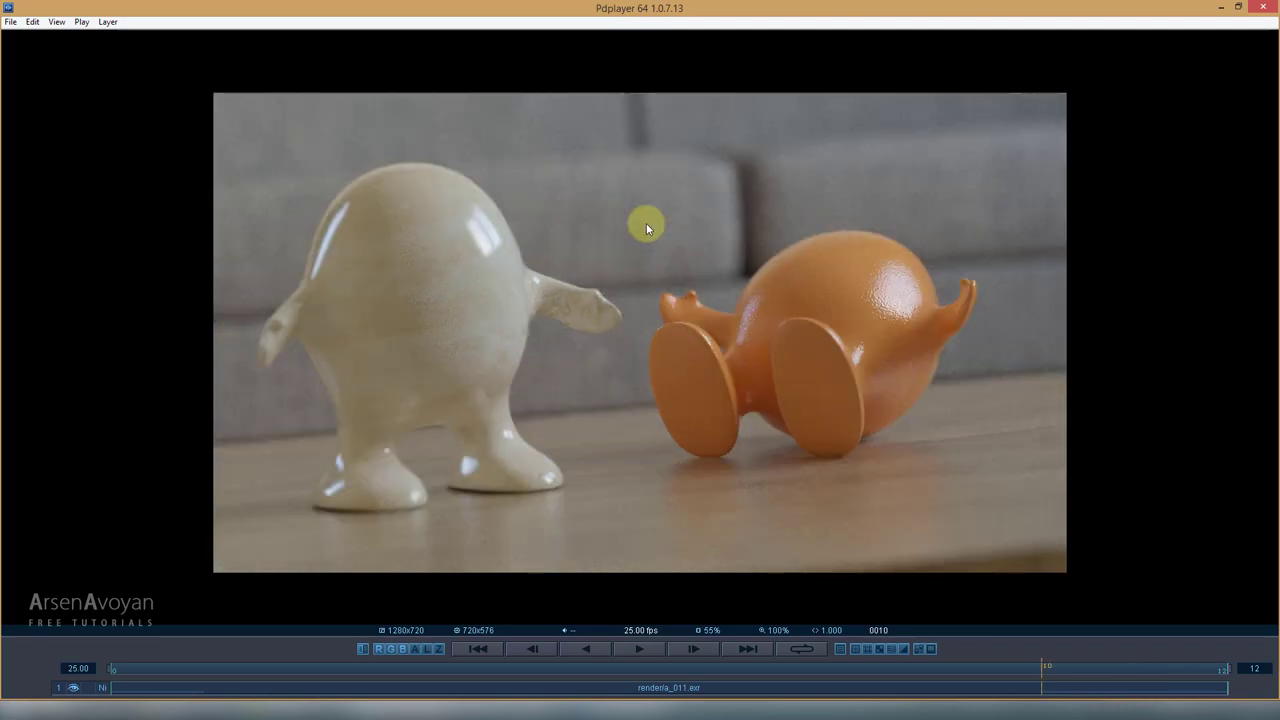
key("Left")
key("Right")
key("Right")
key("Left")
key("Right")
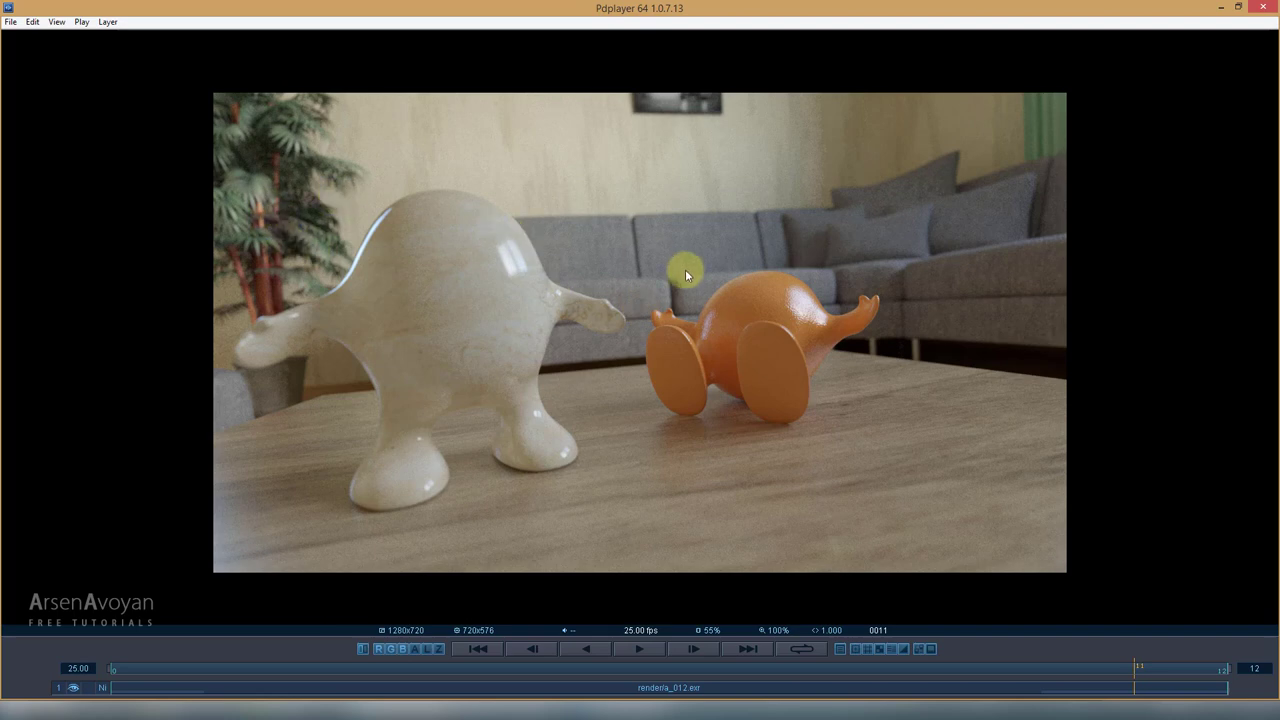
key("Left")
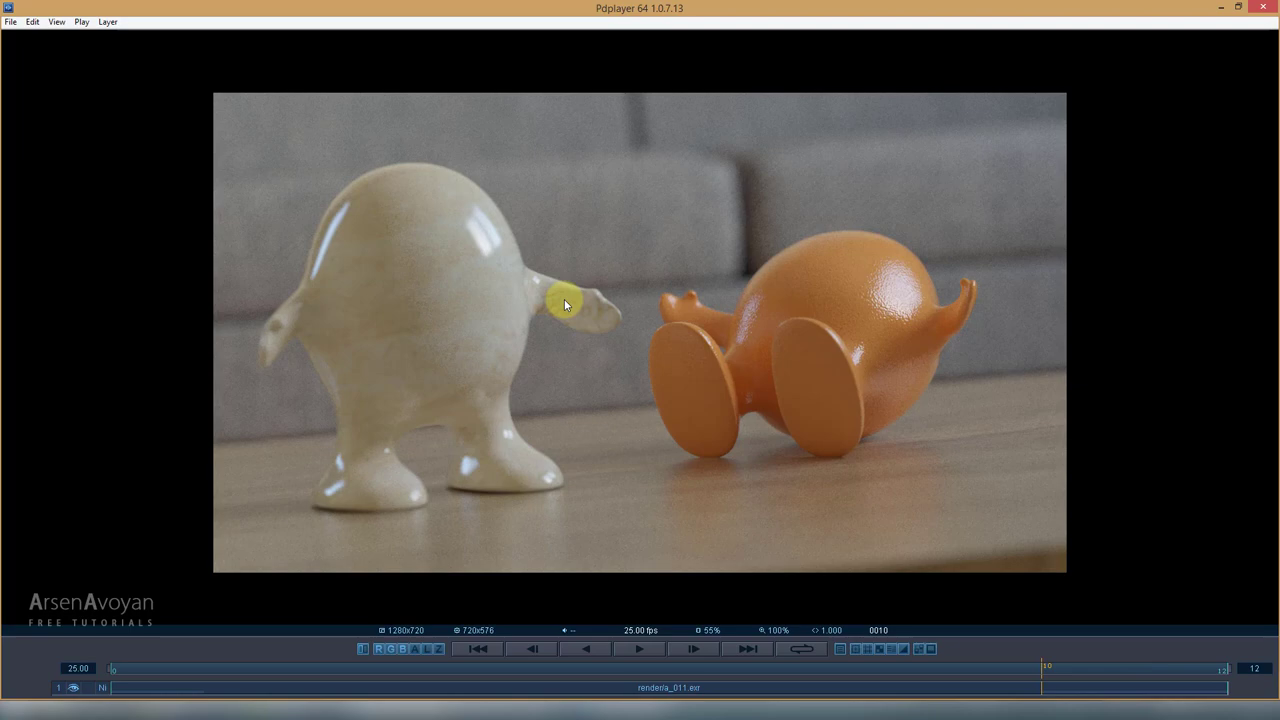
key("Right")
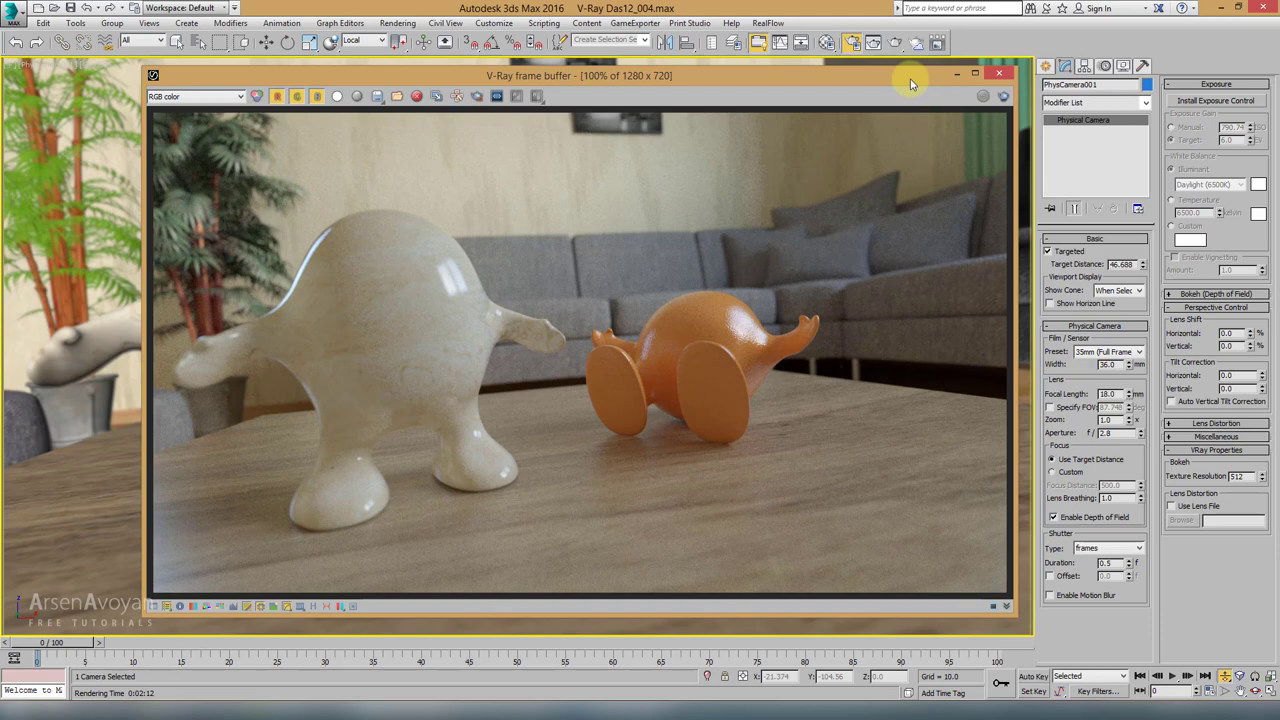
Step: Close the frame buffer, restore the four-viewport layout and select the physical camera in the Top view
left_click(998, 76)
key("F10")
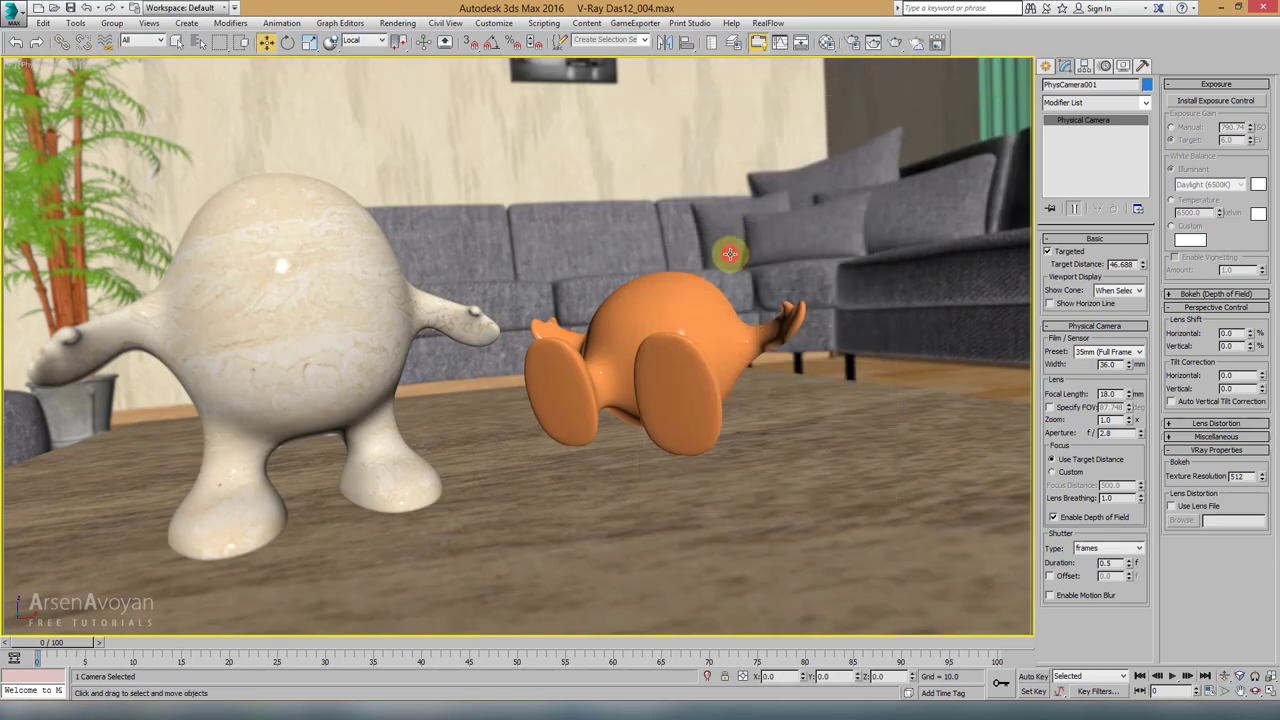
right_click(730, 254)
key("alt+w")
left_click(291, 197)
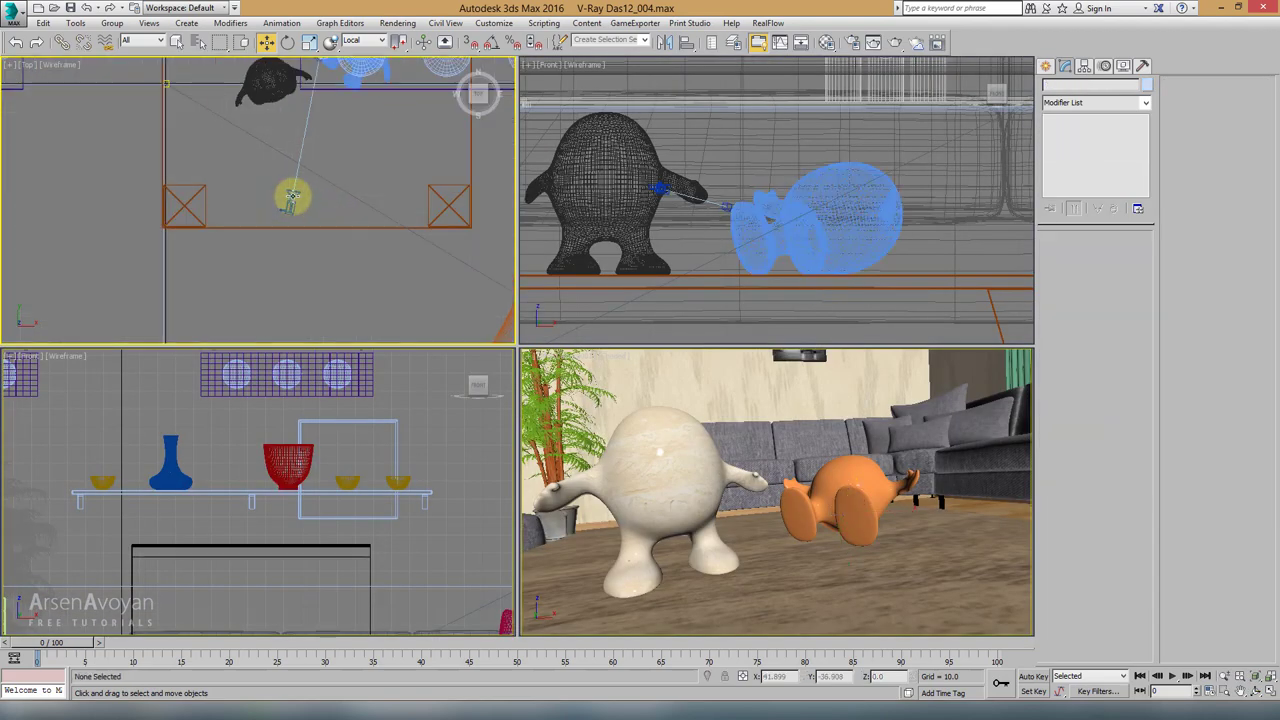
left_click(291, 197)
middle_click_drag(291, 199, 284, 246)
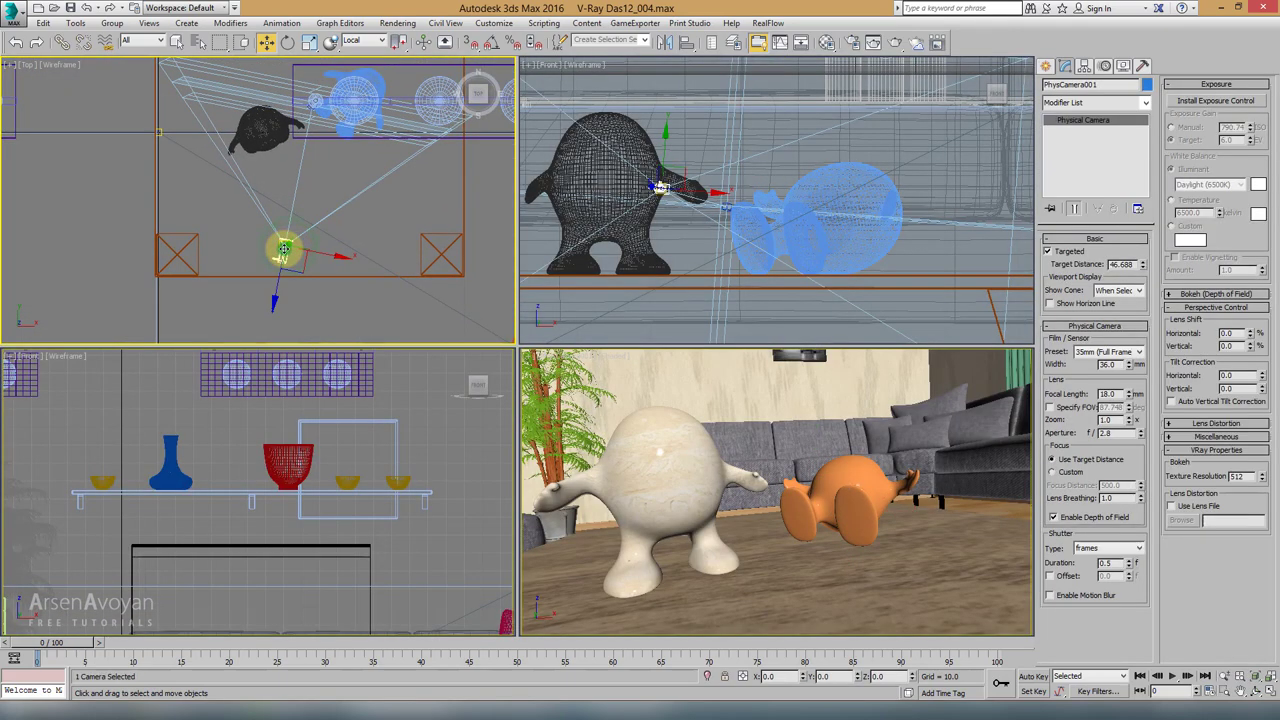
Step: Orbit the physical camera around the orange figure so it looks down at its body and feet, and restore the four viewports
key("c")
key("alt+w")
left_click(1256, 691)
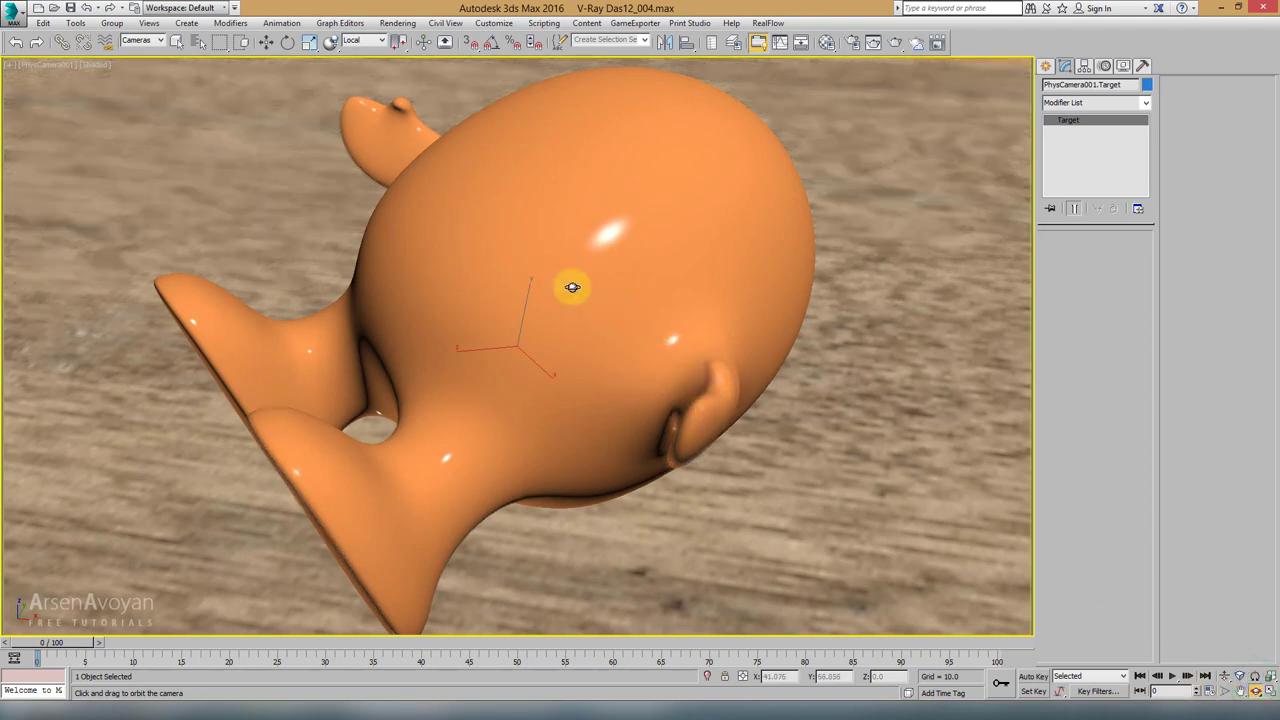
left_click_drag(636, 318, 786, 301)
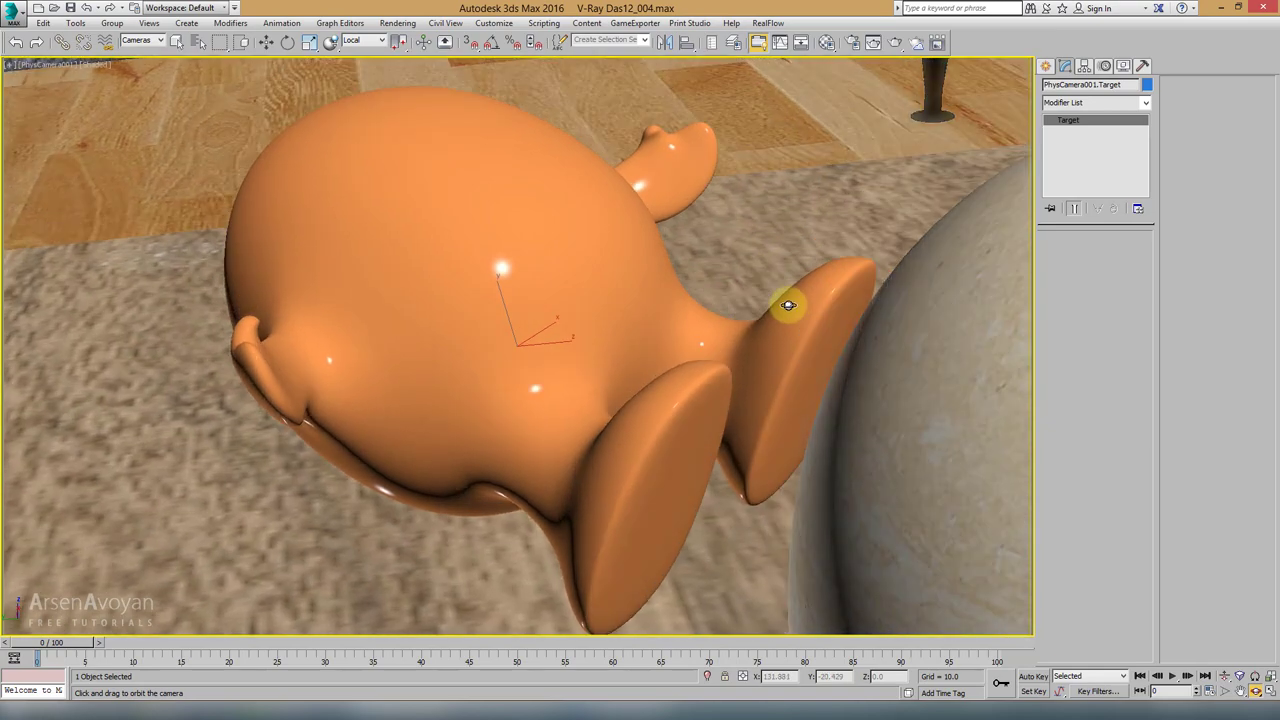
right_click(786, 302)
right_click(786, 318)
left_click(803, 333)
key("alt+w")
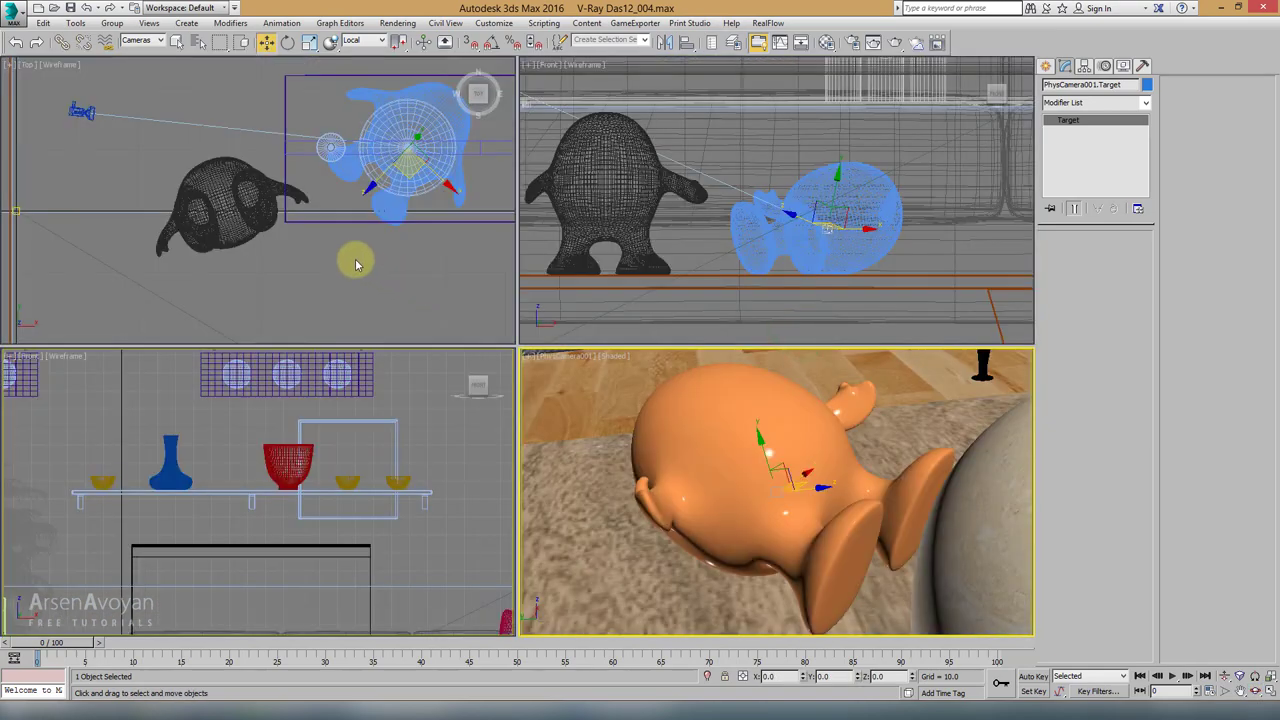
Step: Locate the camera's target at the orange figure's centre in the Top view, and select the physical camera itself
right_click(354, 200)
scroll(354, 230, "up", 5)
middle_click_drag(354, 245, 336, 275)
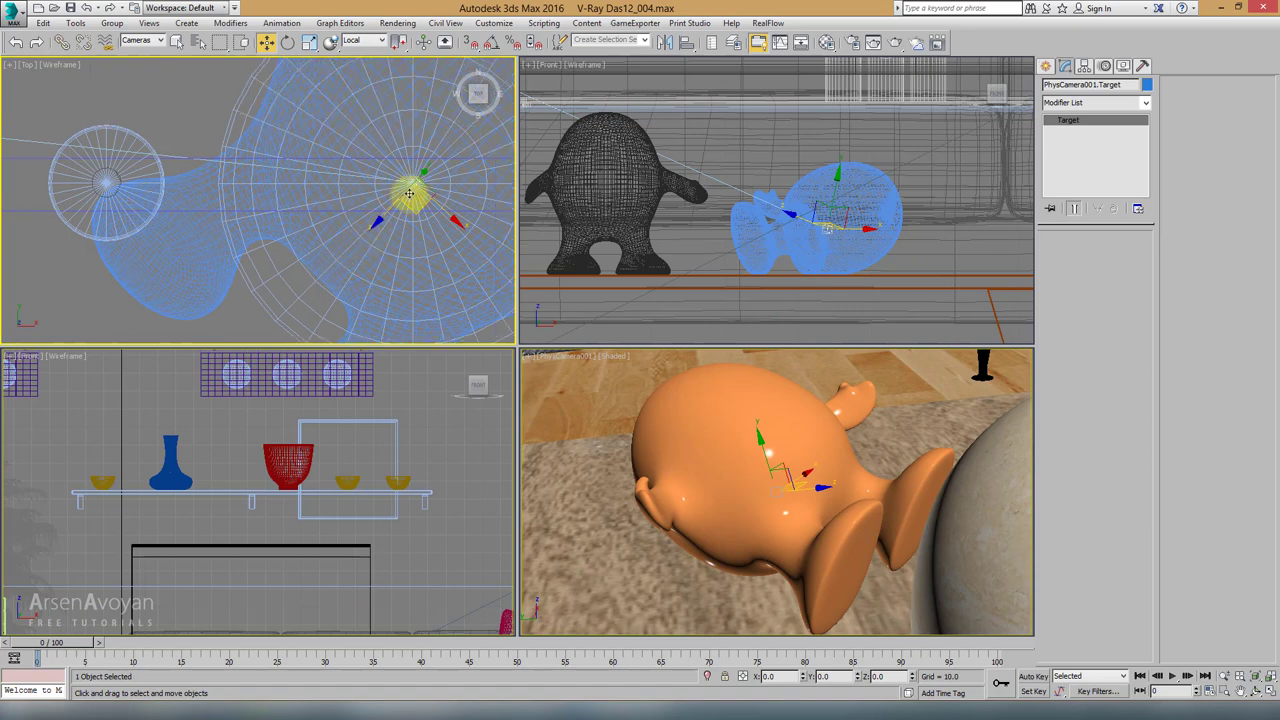
left_click(421, 228)
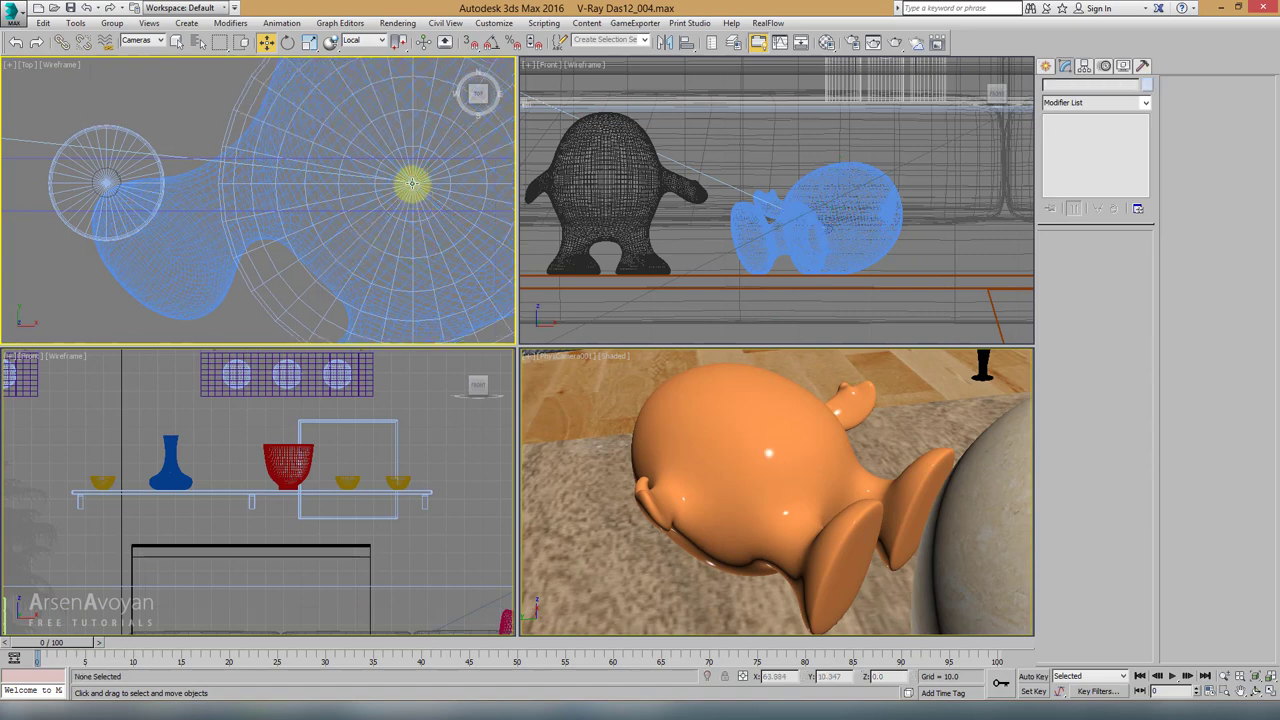
left_click(413, 184)
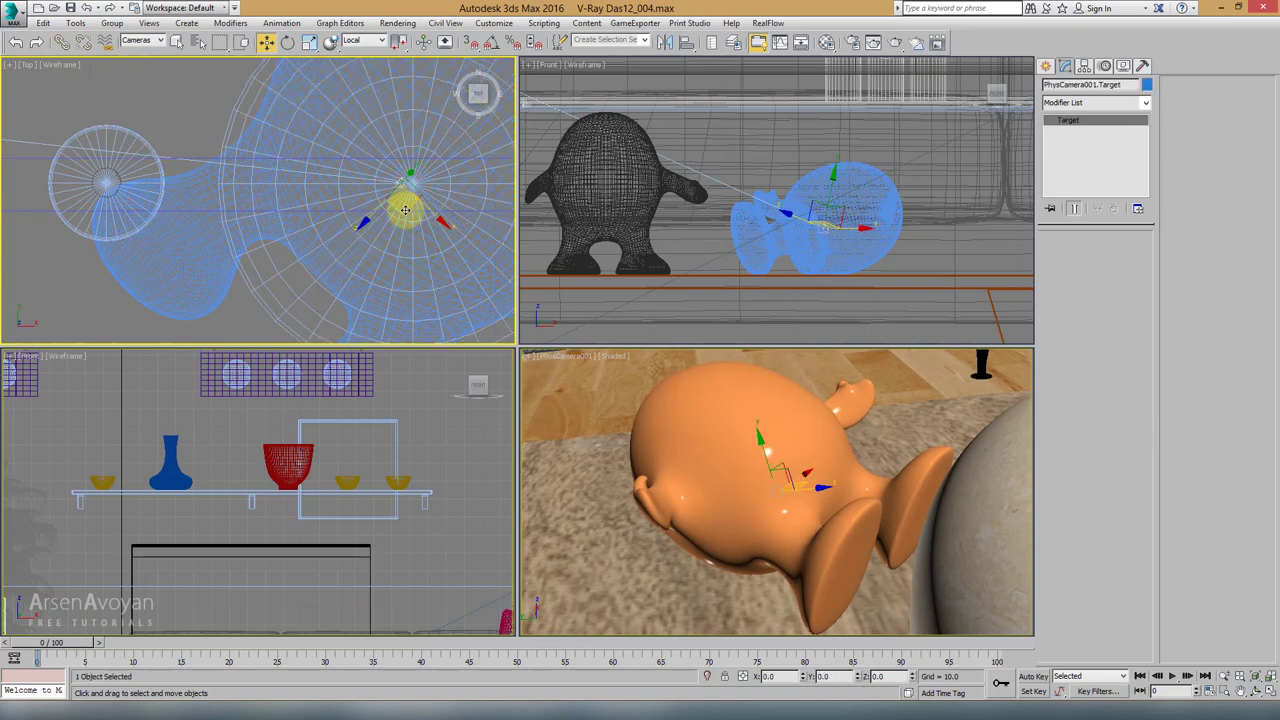
scroll(250, 185, "down", 5)
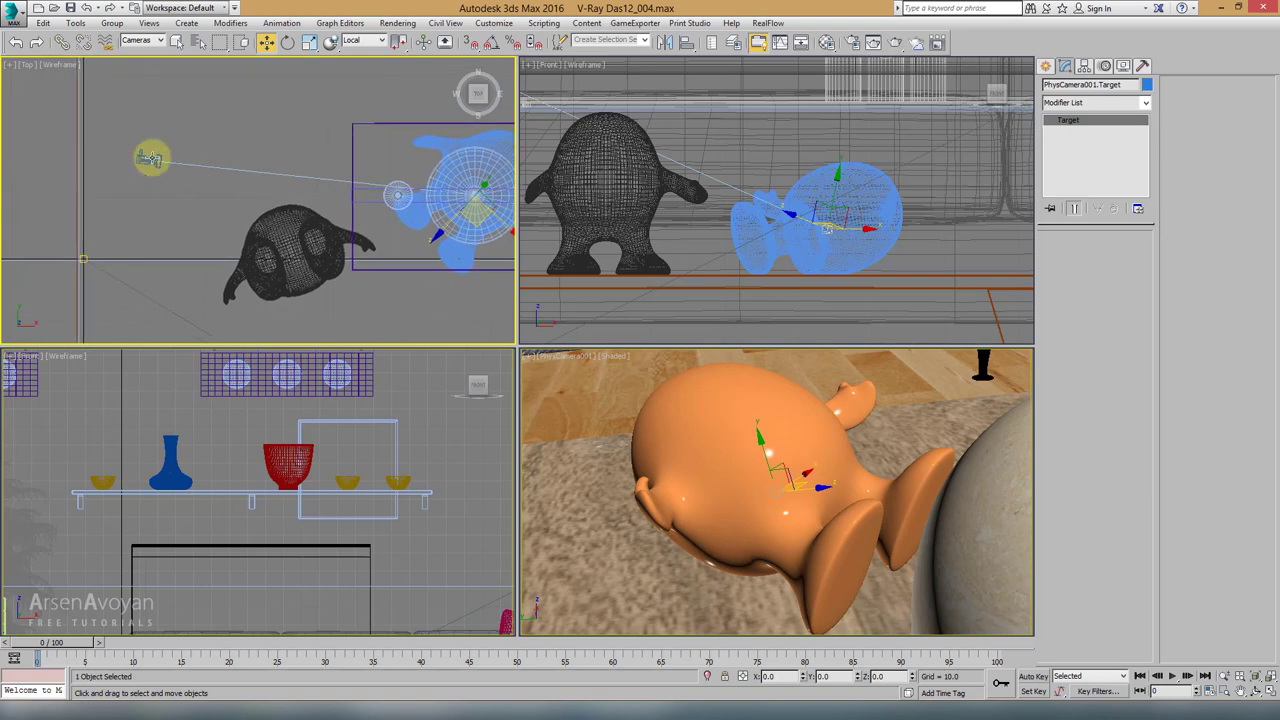
left_click(150, 158)
right_click(726, 426)
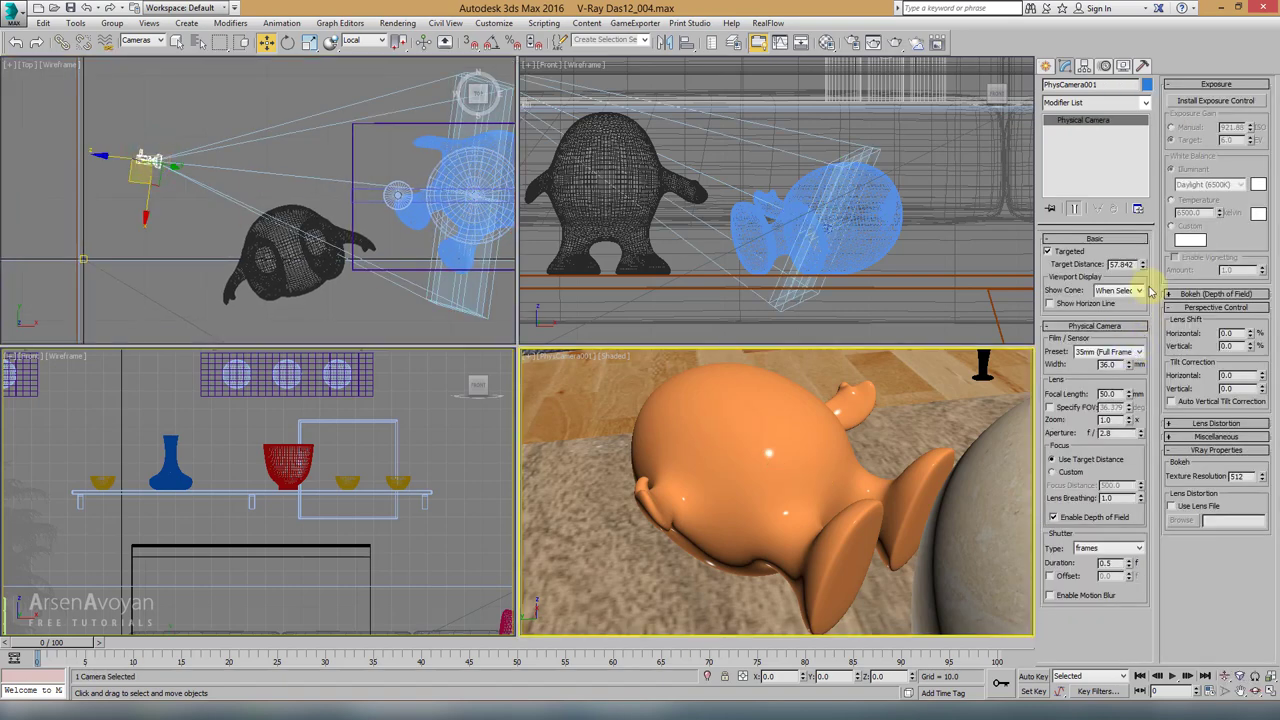
Step: Raise the camera's target distance to about 68.4 so the focus plane lies behind the orange figure's centre
left_click_drag(1142, 266, 1144, 263)
middle_click_drag(425, 217, 360, 226)
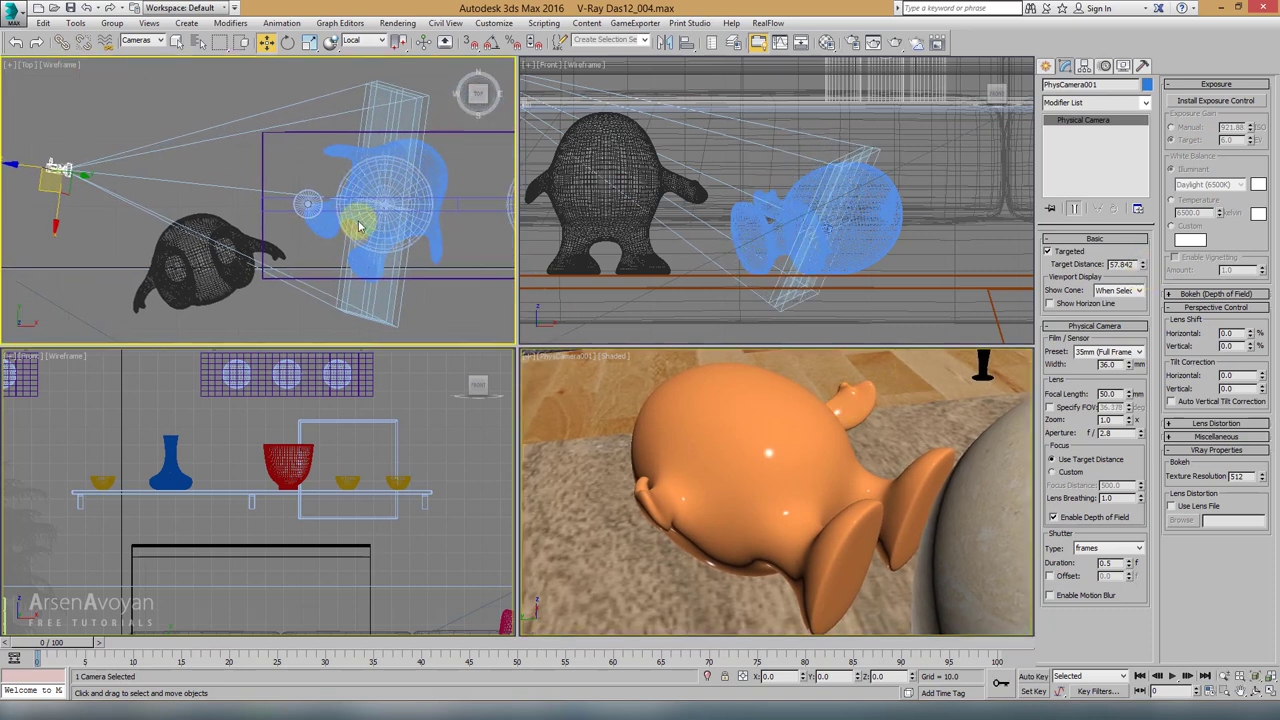
scroll(360, 226, "up", 2)
left_click_drag(1143, 263, 1146, 254)
scroll(447, 206, "down", 2)
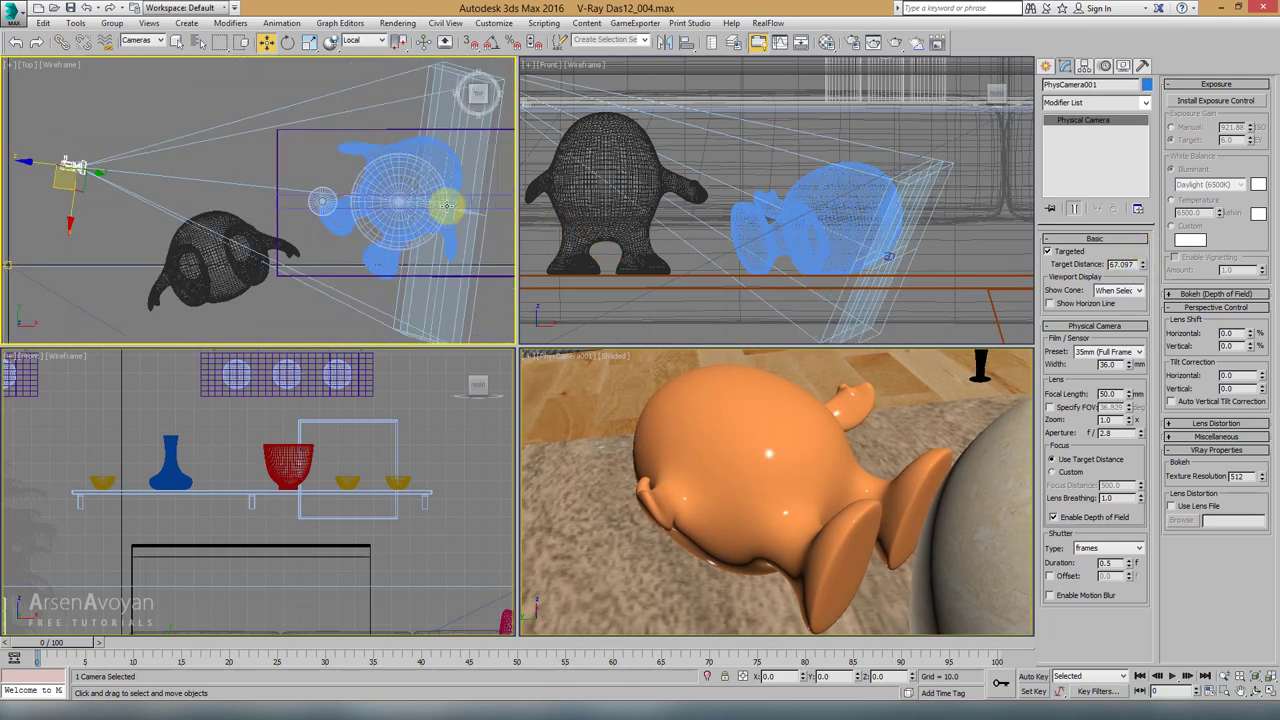
key("alt+w")
middle_click_drag(571, 260, 528, 274)
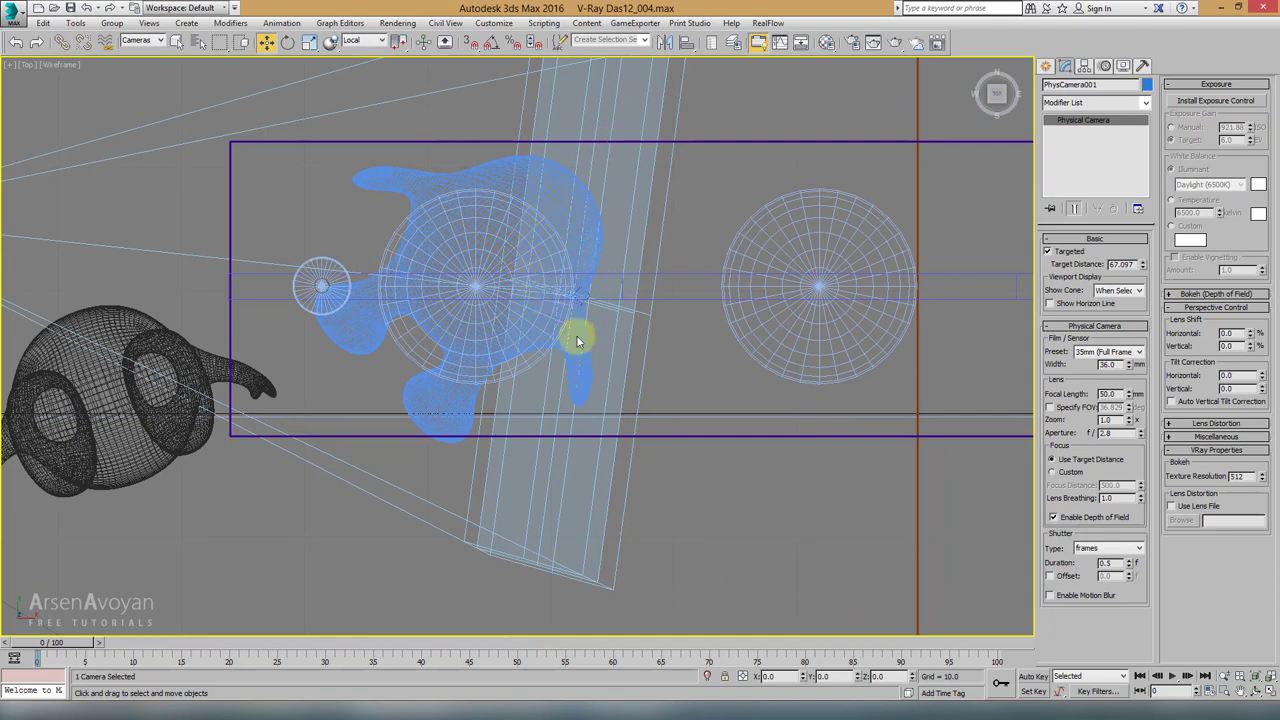
key("alt+w")
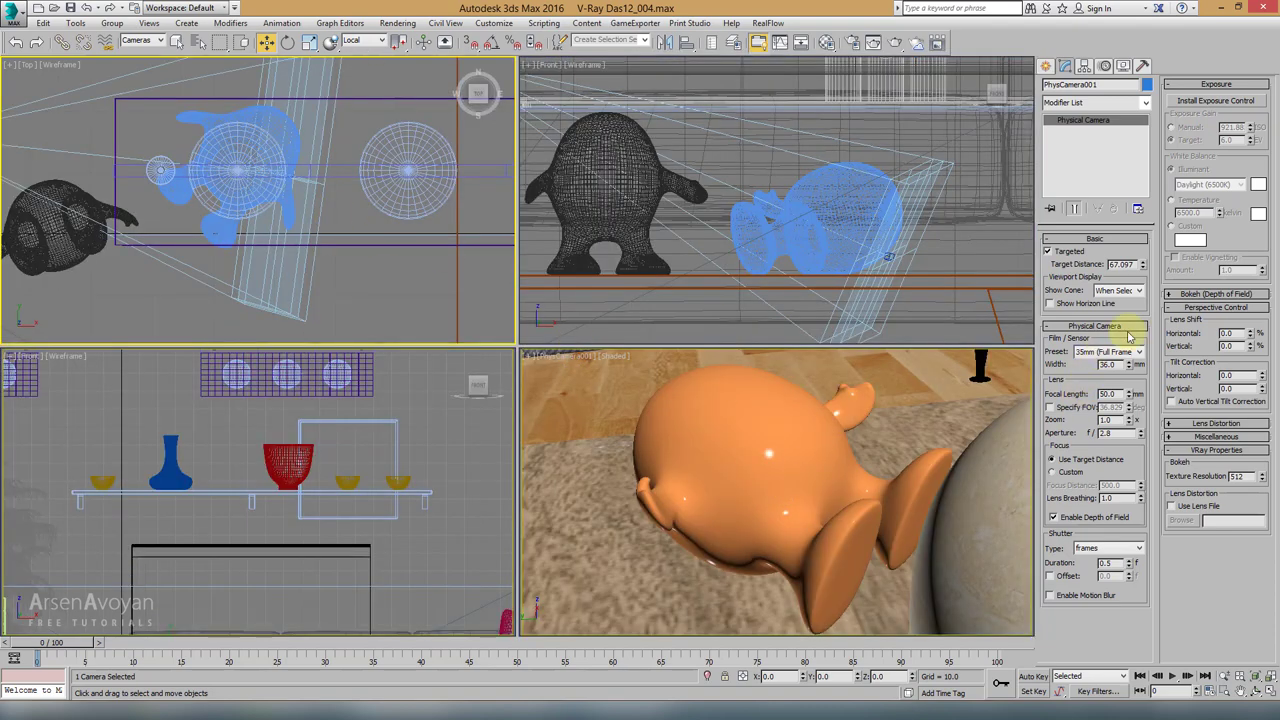
left_click(1143, 262)
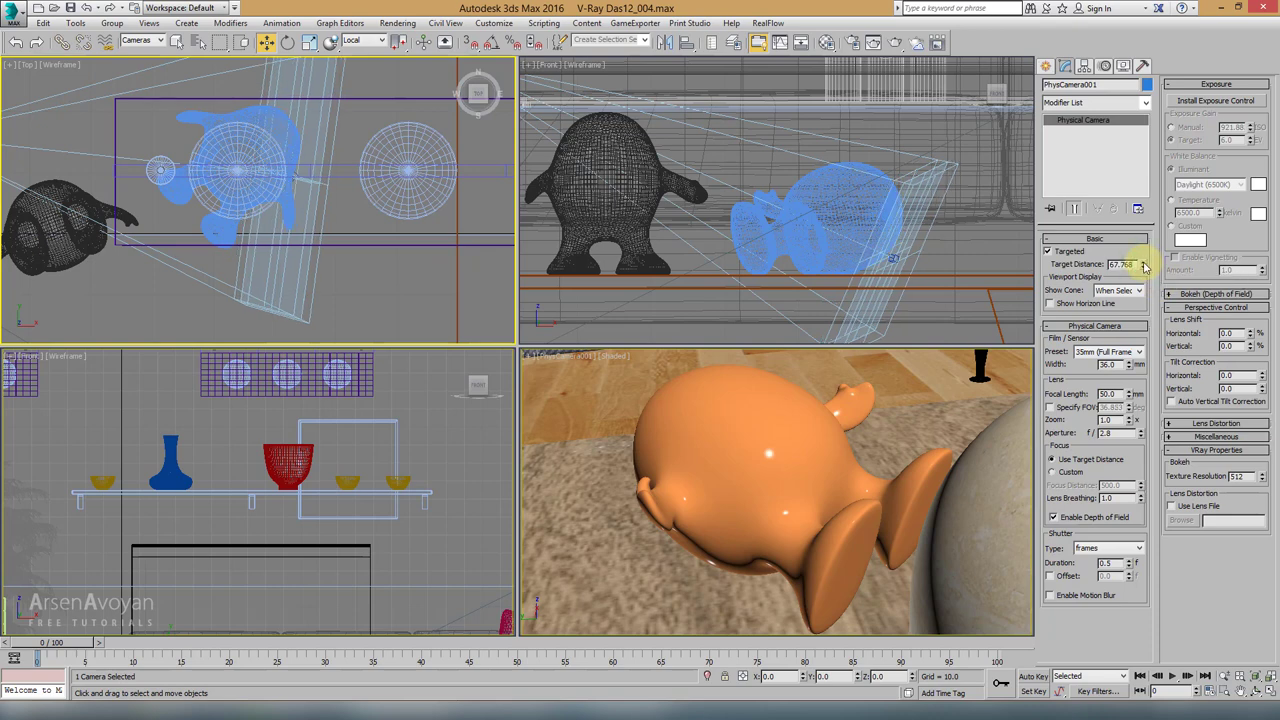
left_click(1143, 262)
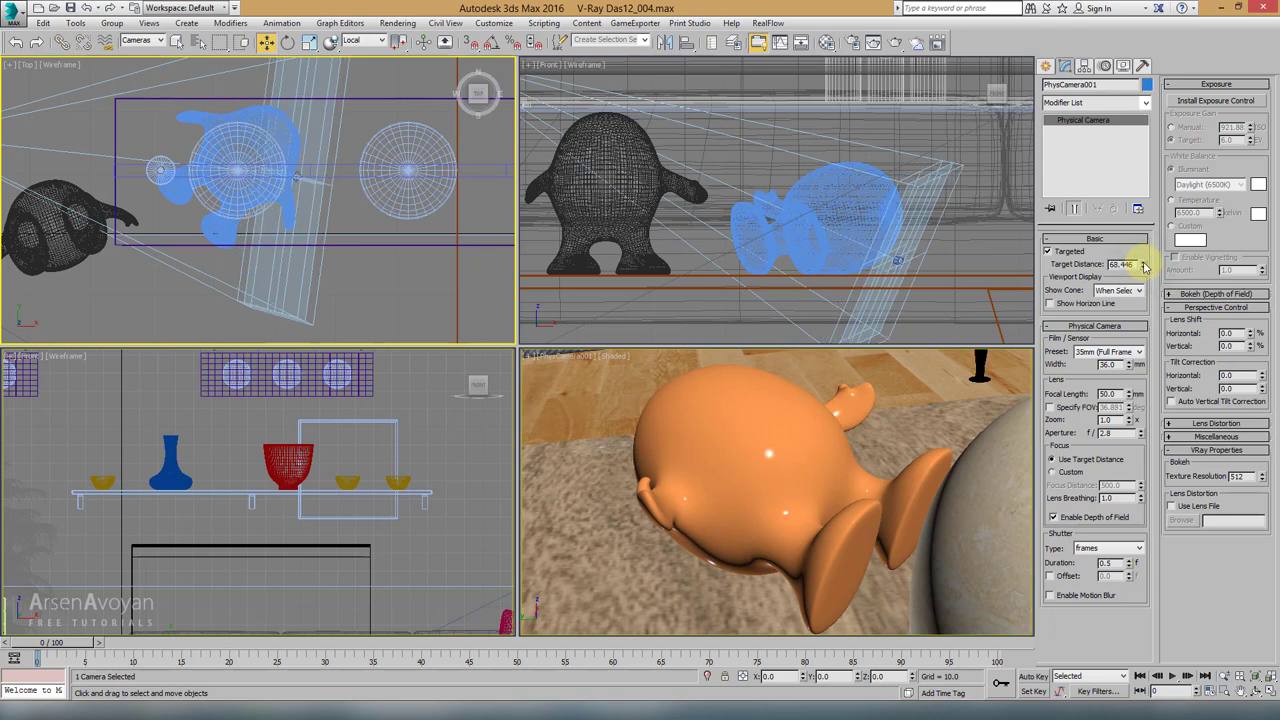
Step: Maximize the camera view and set the physical camera's aperture to f/1.4
middle_click(862, 410)
key("alt+w")
double_click(1105, 433)
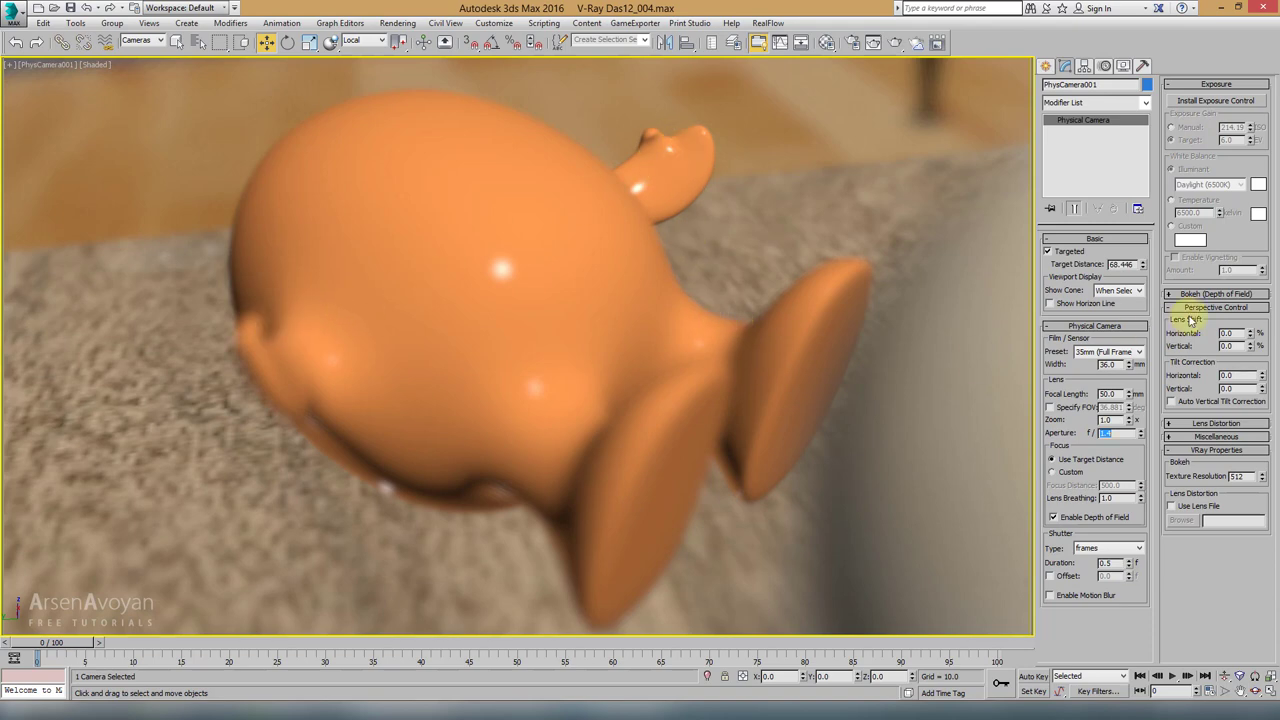
Step: Lower the camera's target distance to about 57.7 to focus on the orange figure's body, and maximize the camera view
left_click_drag(1138, 264, 1143, 270)
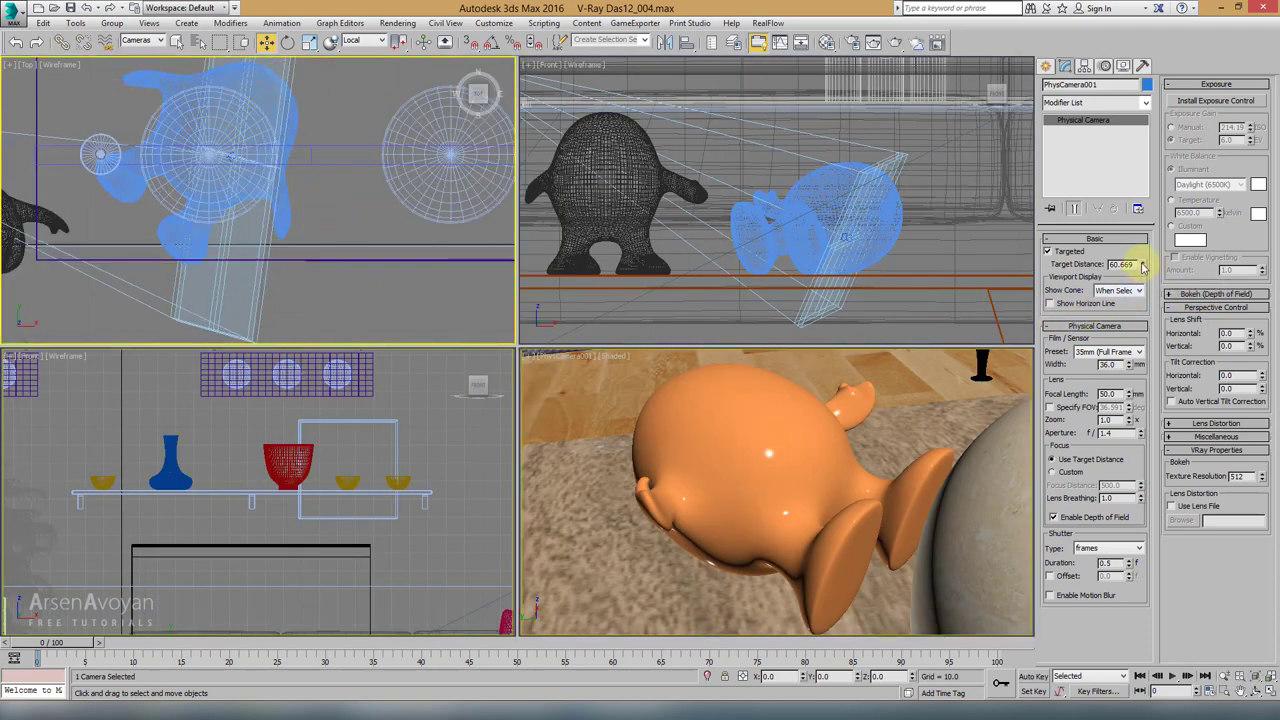
left_click_drag(1143, 265, 1145, 272)
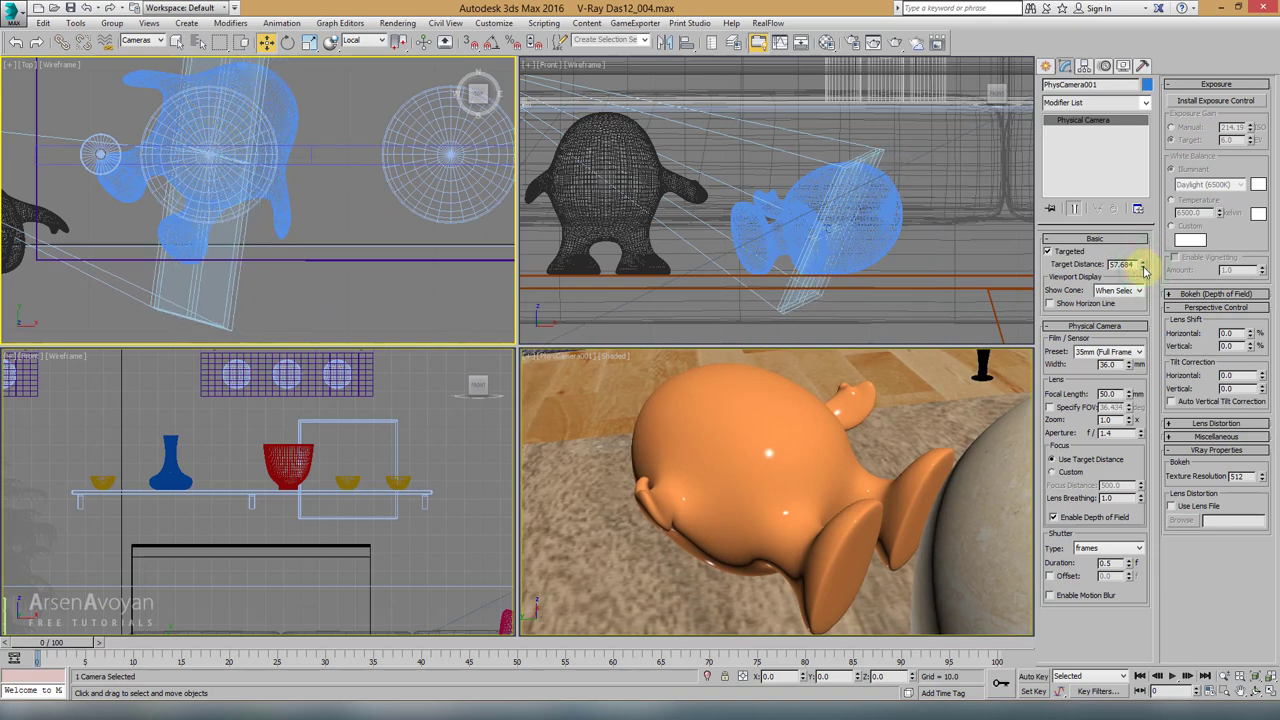
right_click(886, 423)
key("alt+w")
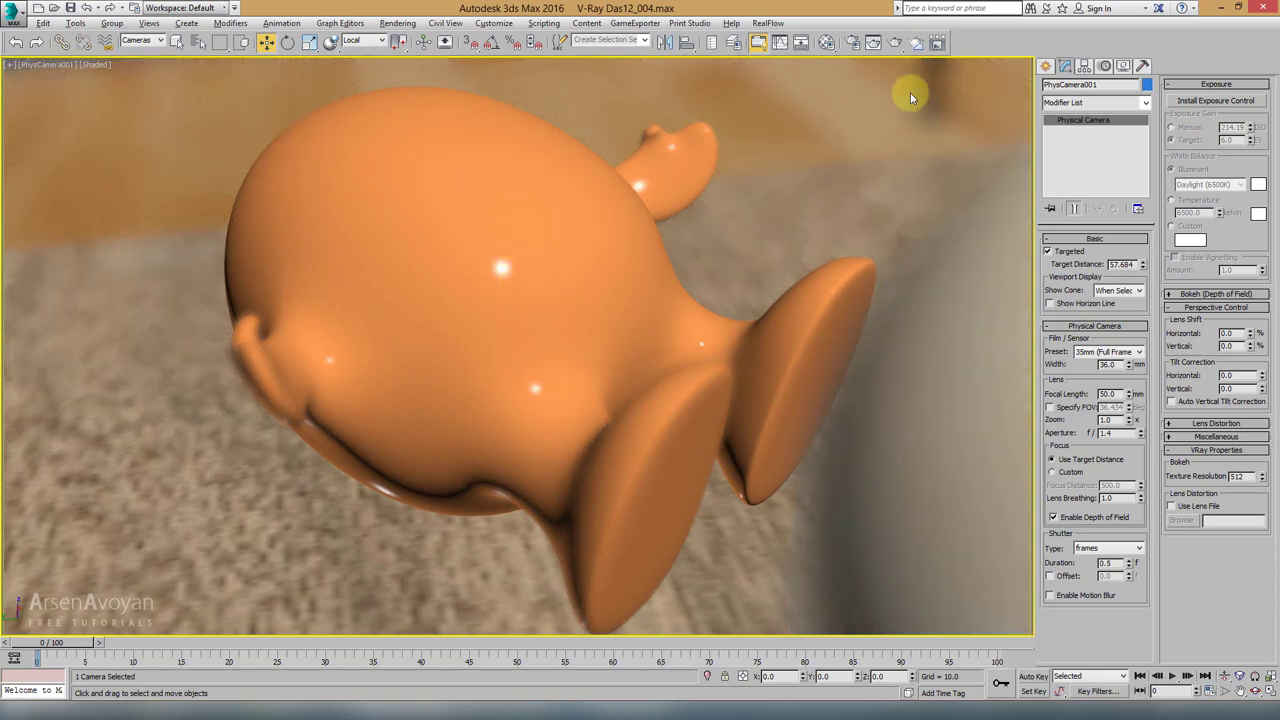
Step: Check the camera's distance from the figures in the Front view and render the maximized camera view
key("alt+w")
scroll(700, 135, "down", 3)
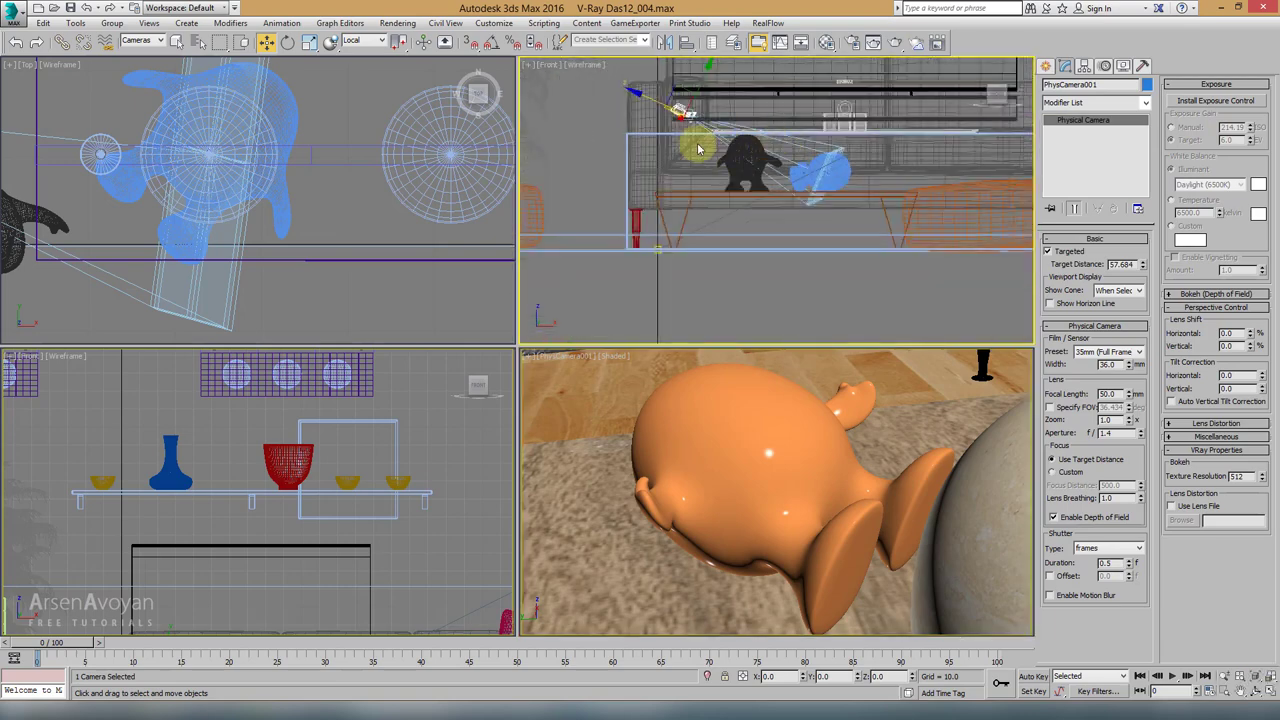
right_click(820, 417)
key("alt+w")
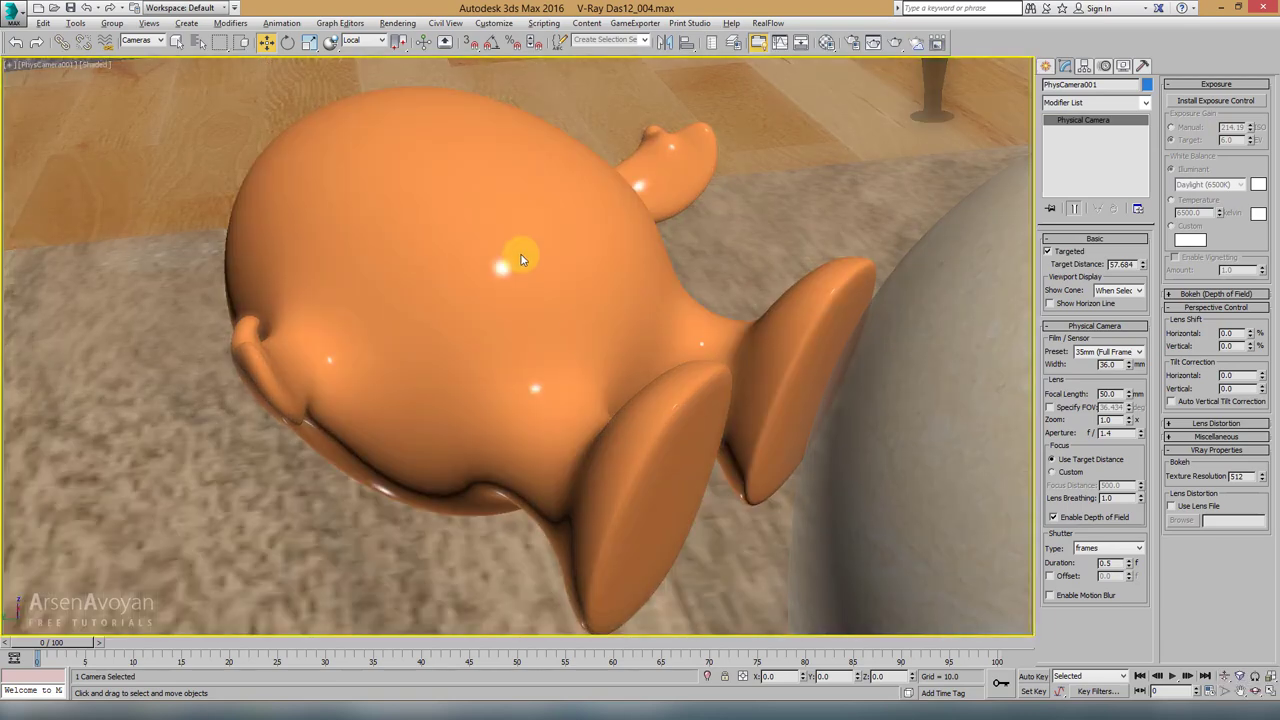
left_click(895, 44)
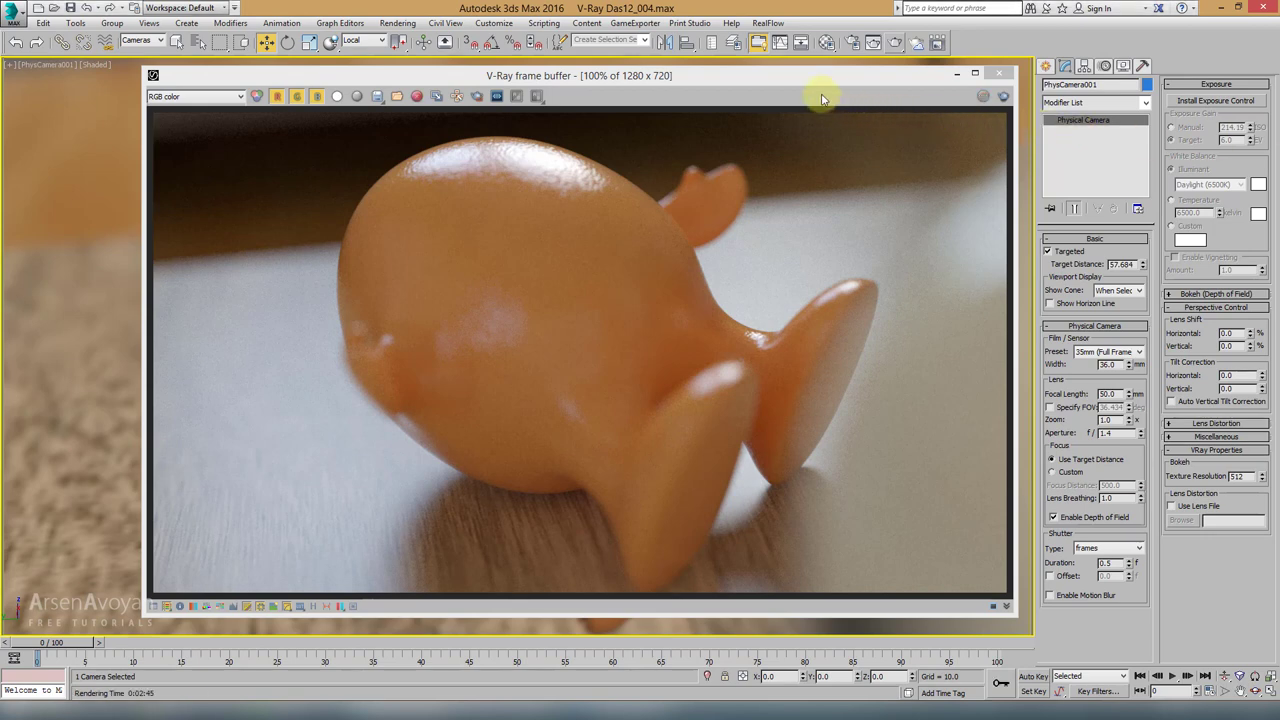
left_click(818, 78)
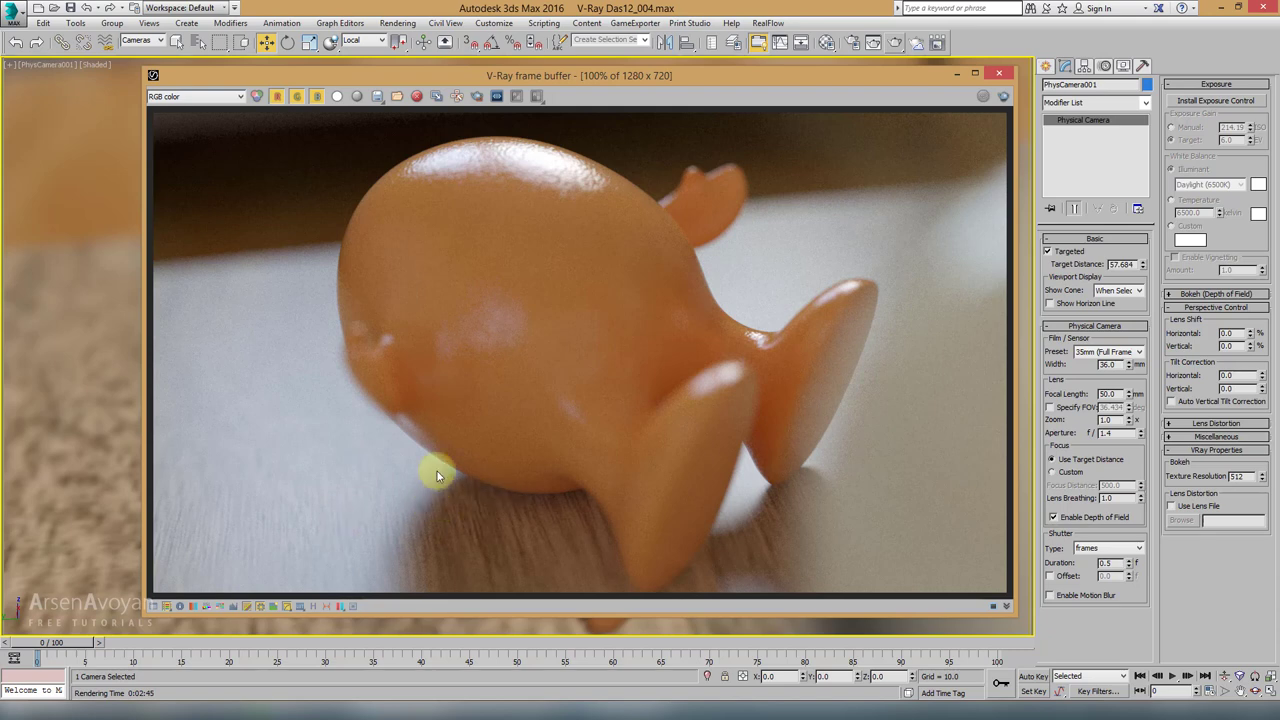
Step: Switch the frame buffer between the RGB color and VRayDenoiser channels to compare the noise, ending on RGB color
left_click(227, 97)
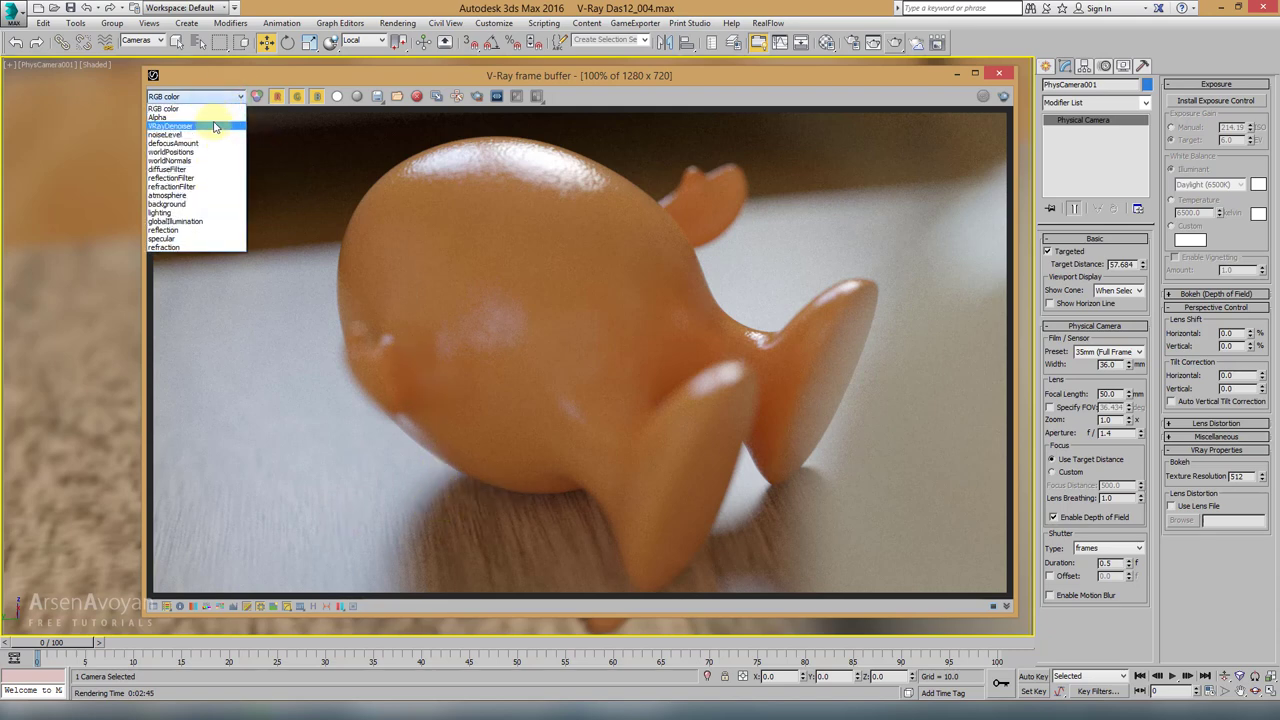
left_click(213, 126)
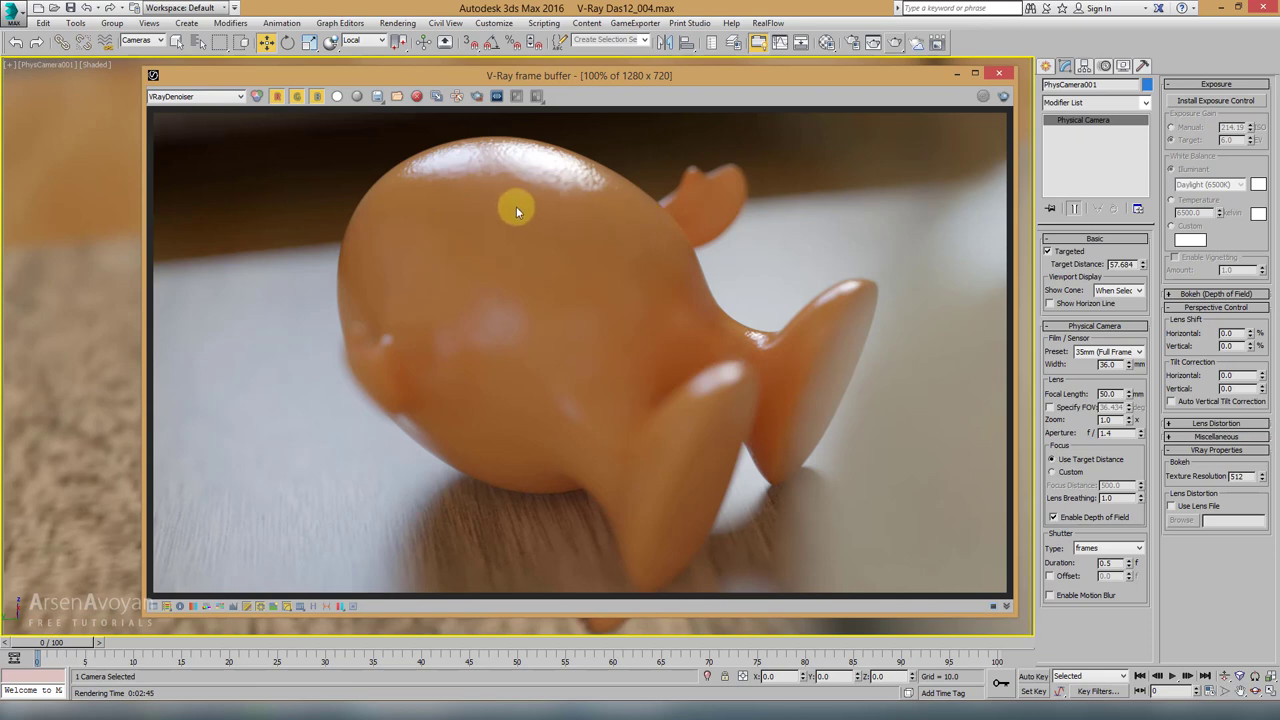
left_click(206, 97)
left_click(207, 106)
left_click(207, 97)
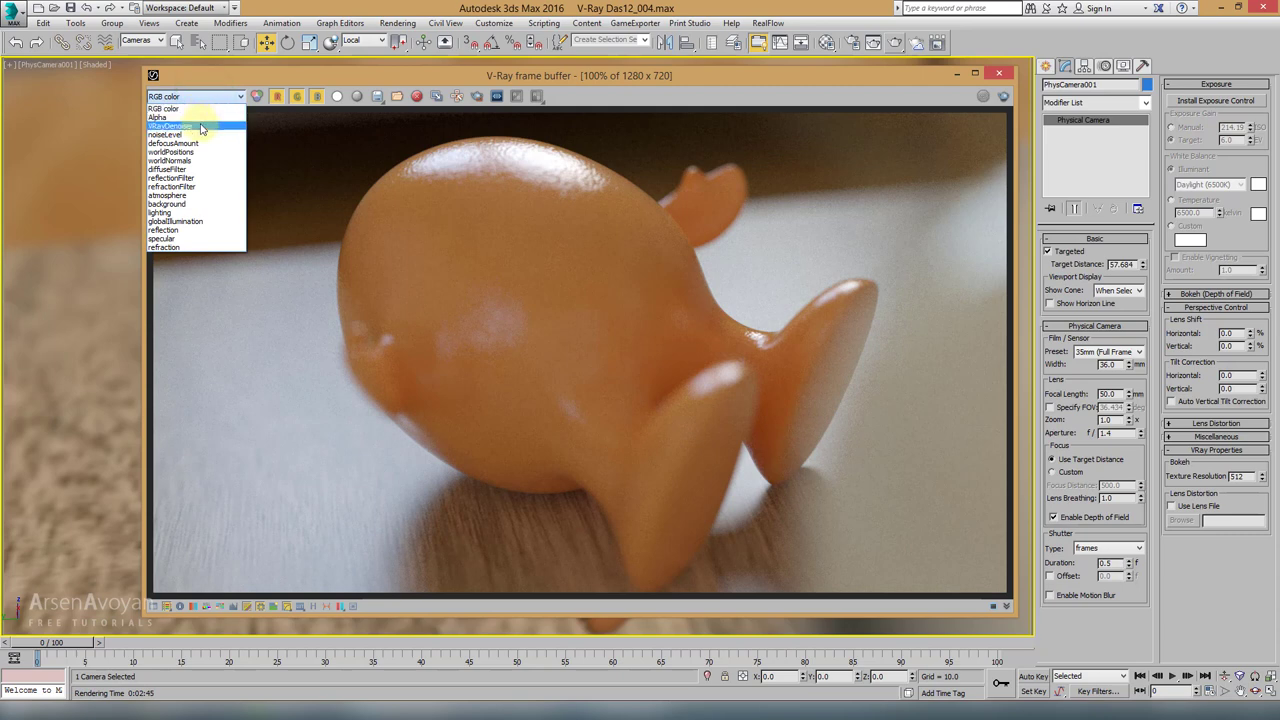
left_click(200, 124)
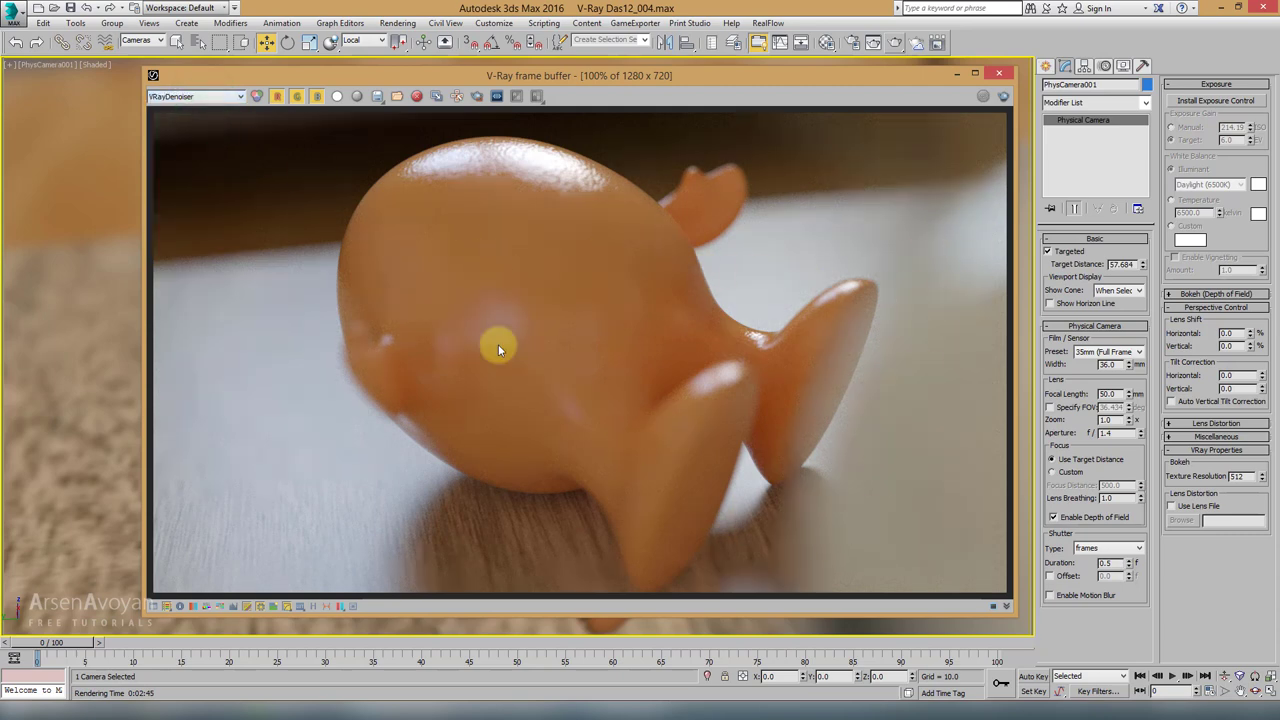
left_click(206, 98)
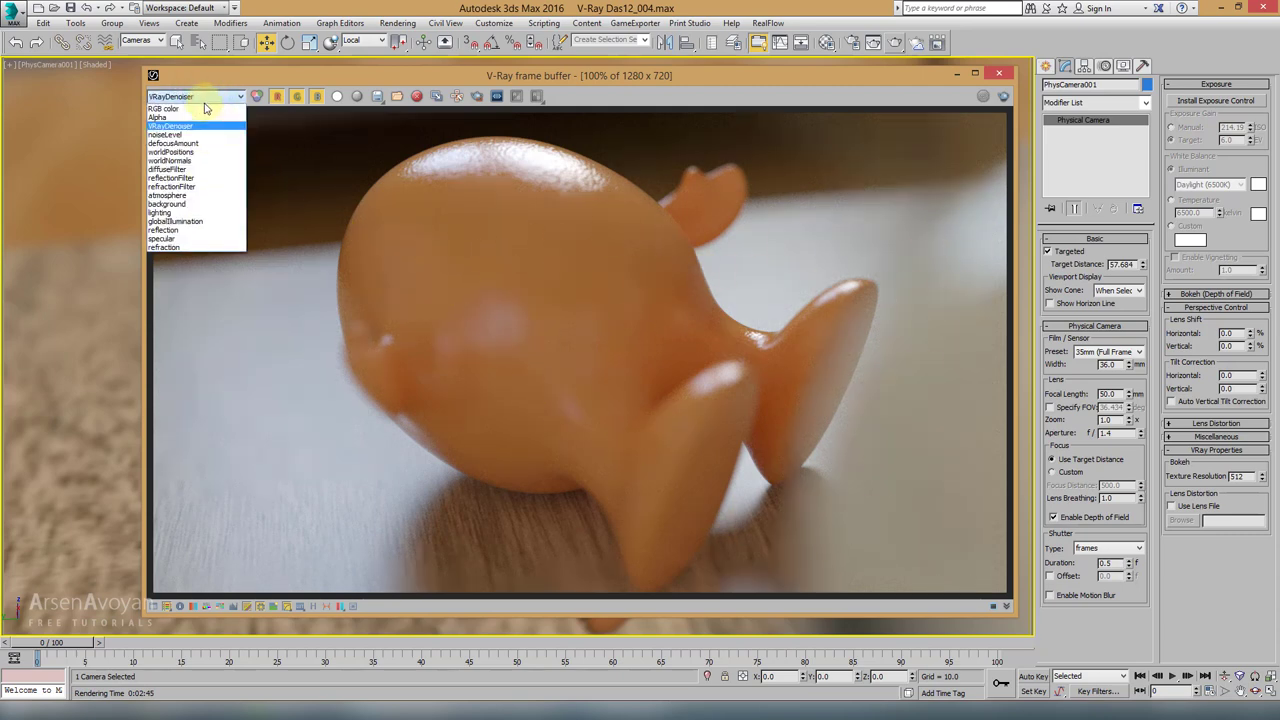
left_click(204, 108)
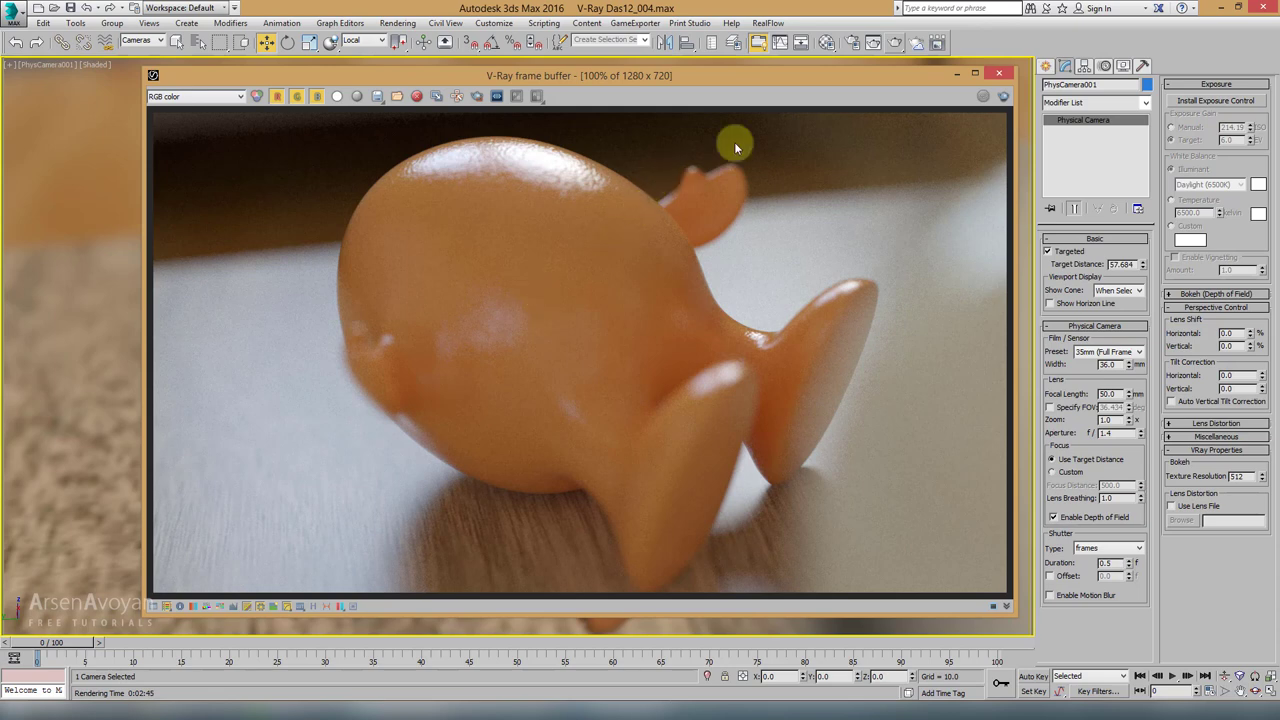
Step: Minimize the frame buffer, set the physical camera's aperture to f/8 and show all four viewports
left_click(956, 74)
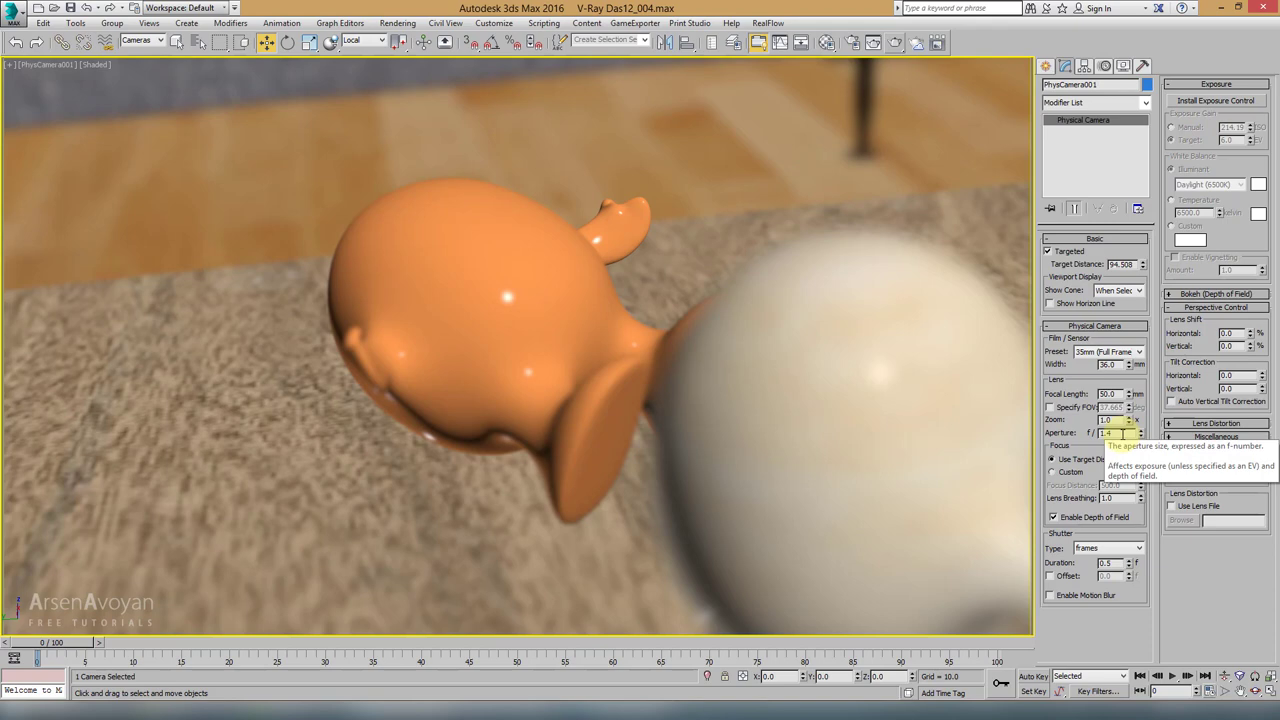
double_click(1118, 433)
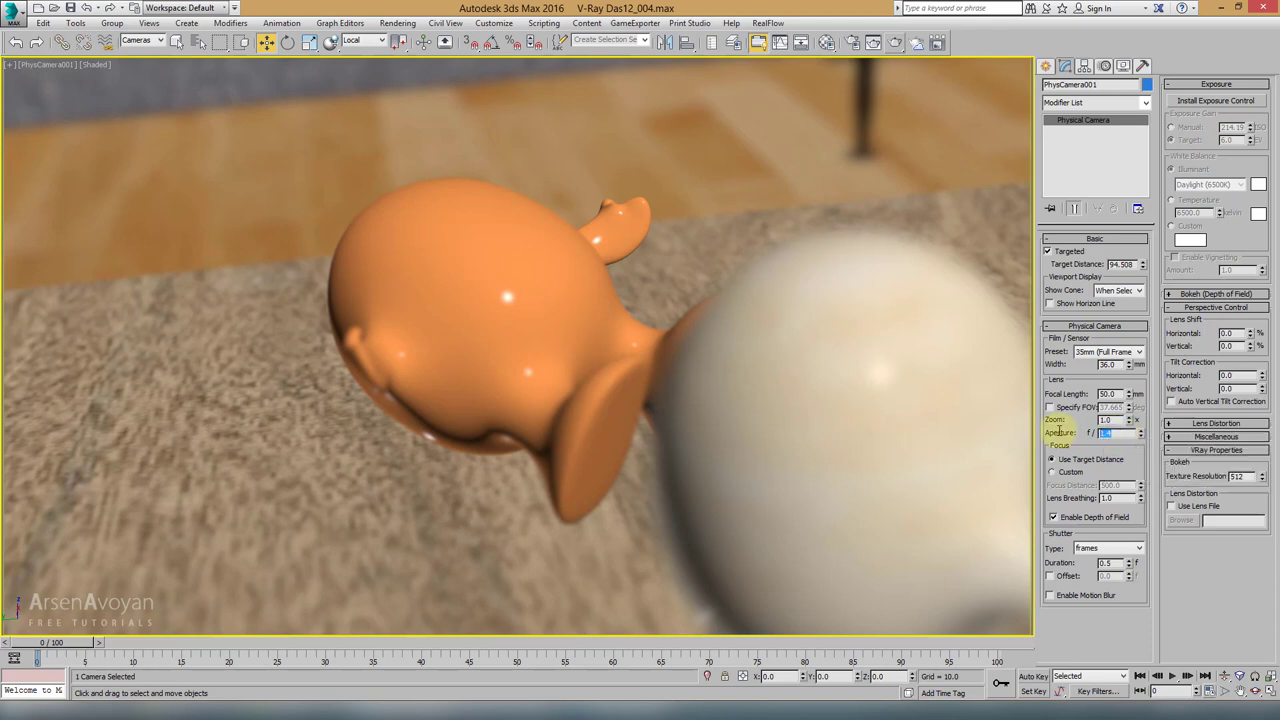
key("Return")
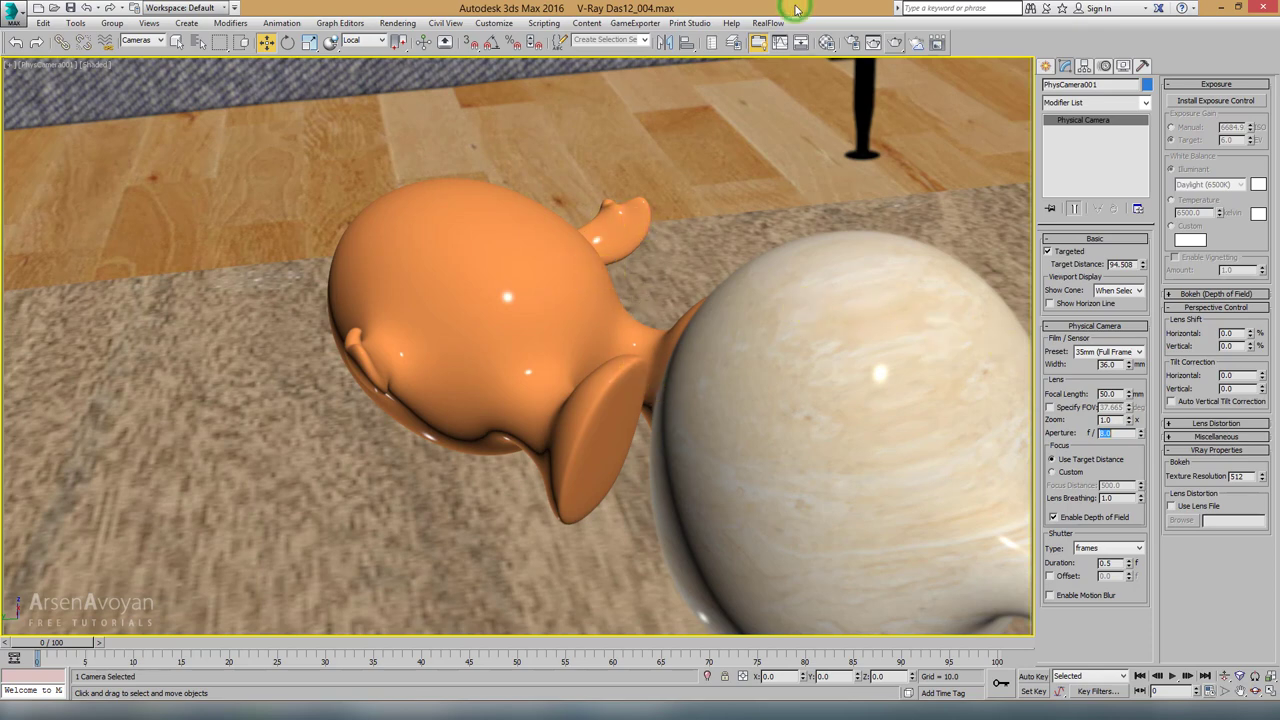
key("alt+w")
scroll(706, 206, "down", 3)
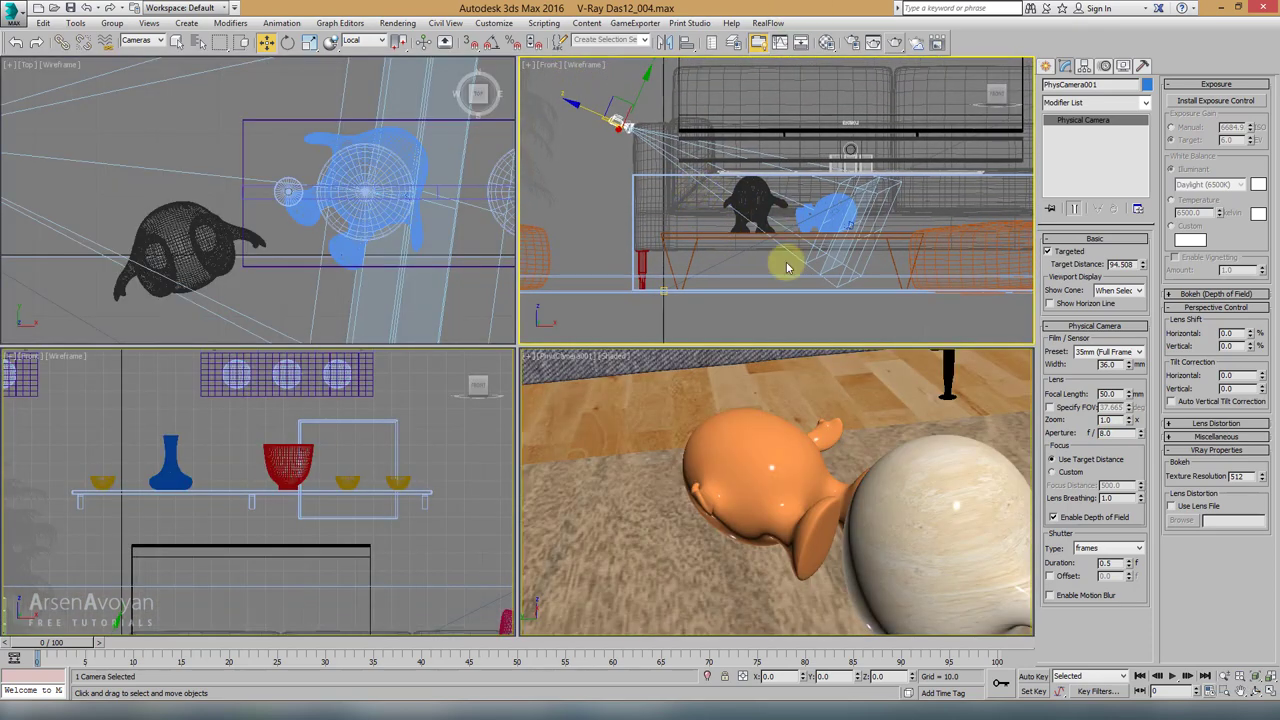
Step: Switch the reference coordinate system to View and lower the camera in the Front view to about X 9.2, Z 23, just above the tabletop
middle_click_drag(706, 214, 766, 224)
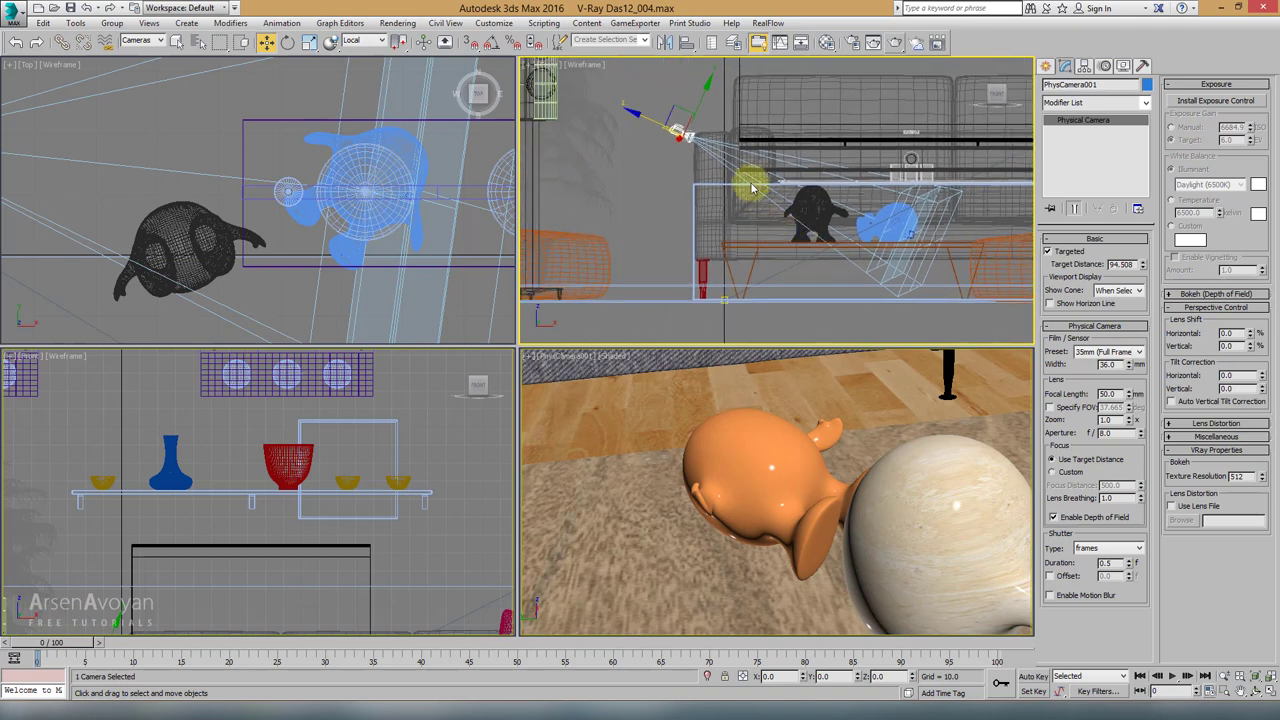
left_click(362, 45)
left_click(362, 73)
left_click(362, 45)
left_click(362, 55)
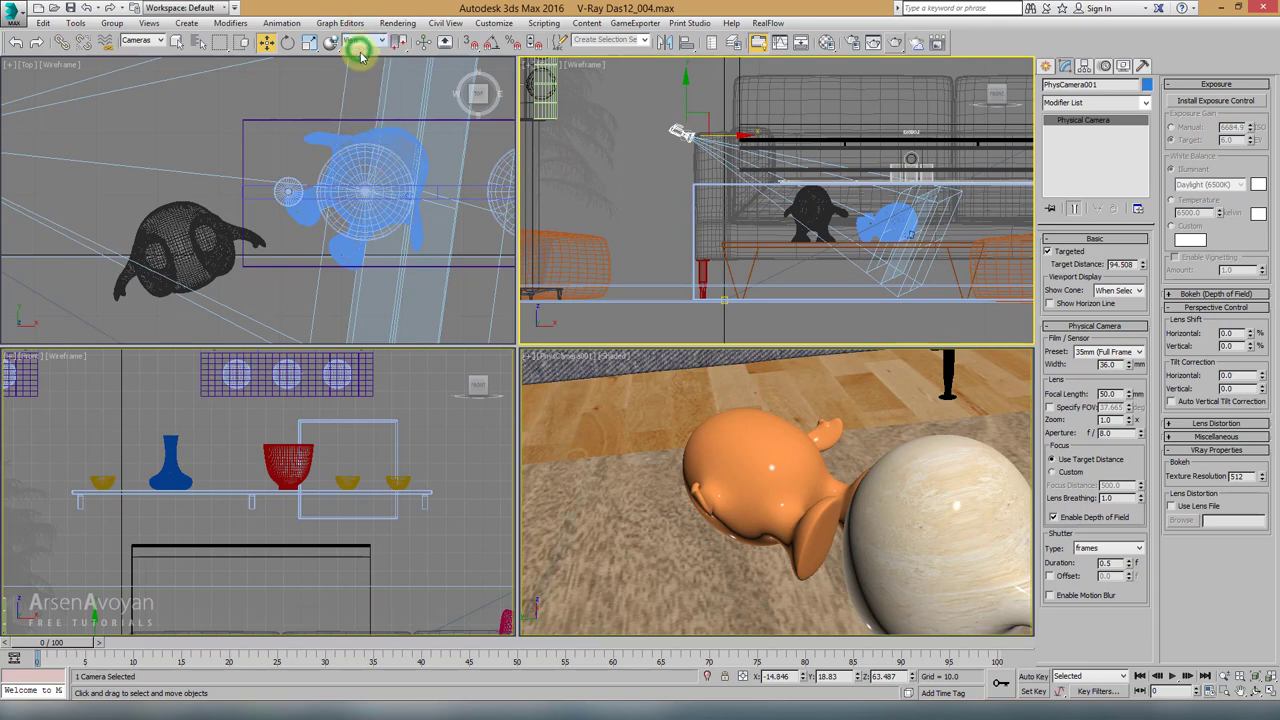
left_click_drag(686, 98, 728, 254)
Step: Move the camera in the Top view in front of the table to about X 14.2, Y -23.2
scroll(694, 200, "up", 3)
scroll(315, 192, "down", 4)
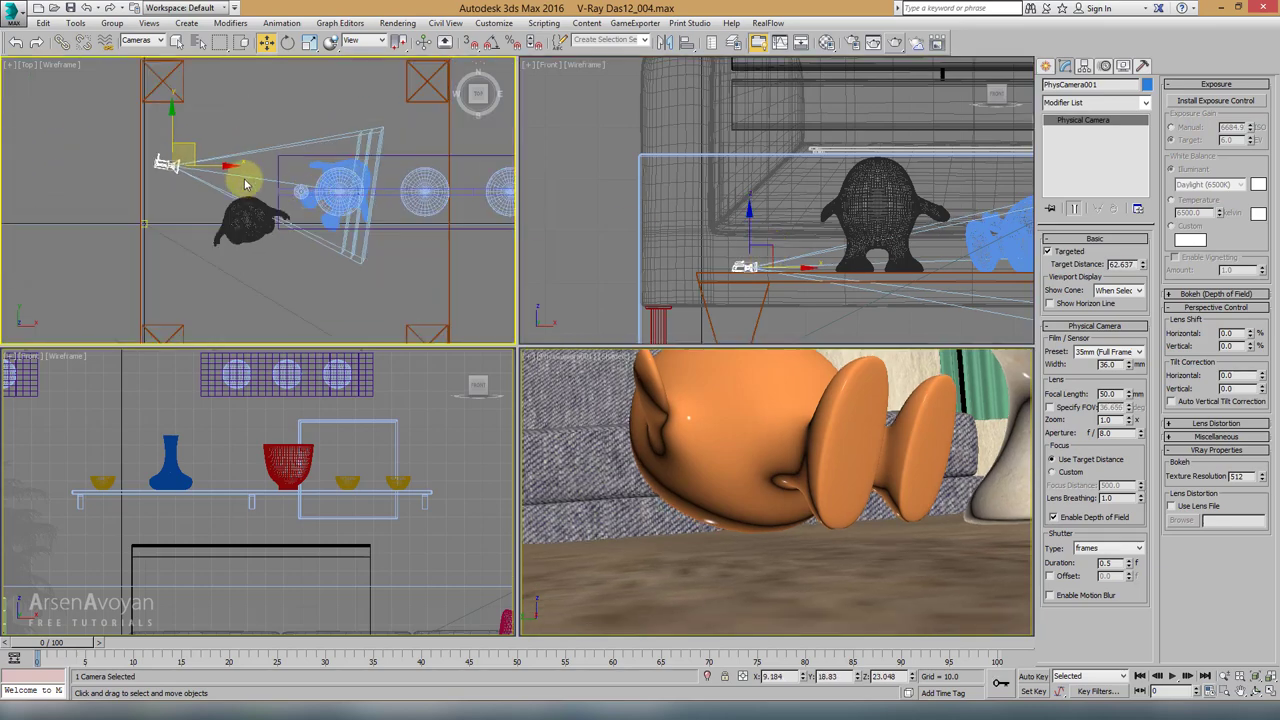
left_click_drag(189, 149, 203, 287)
Step: Select the camera target in the Top view and move it onto the marble figure, to about X 34.4, Y -0.3
scroll(350, 190, "up", 5)
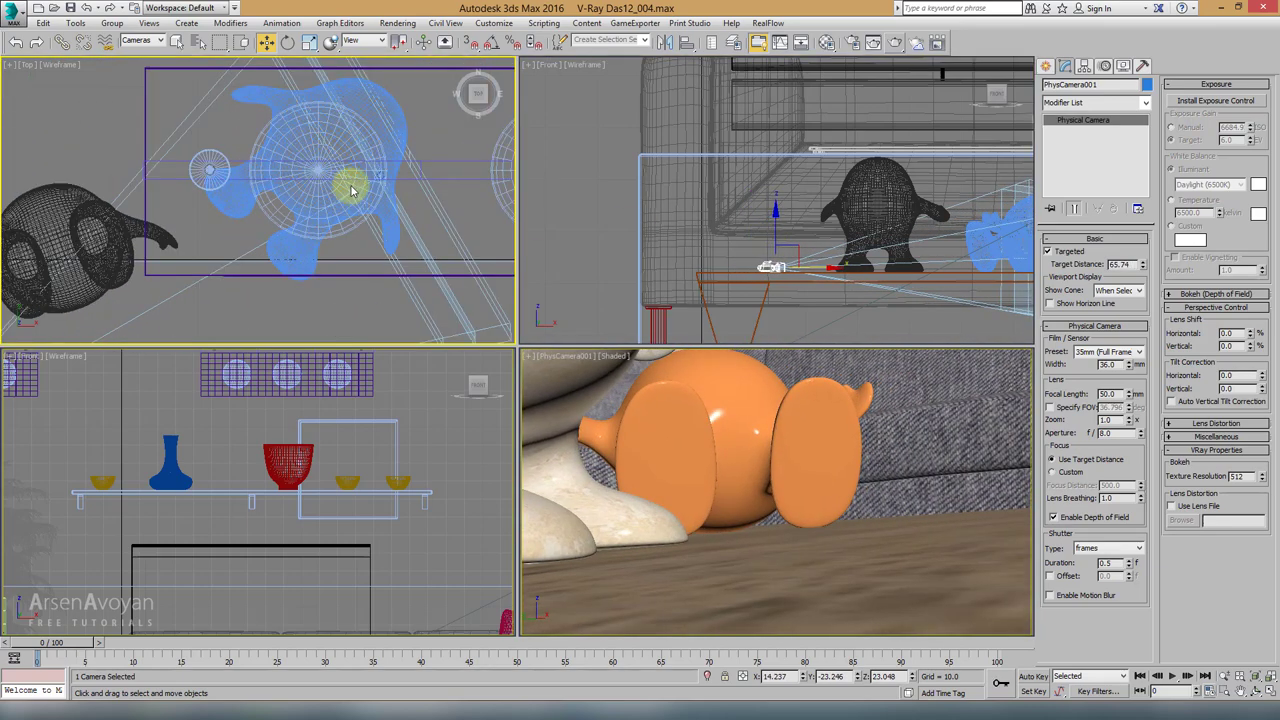
left_click(412, 176)
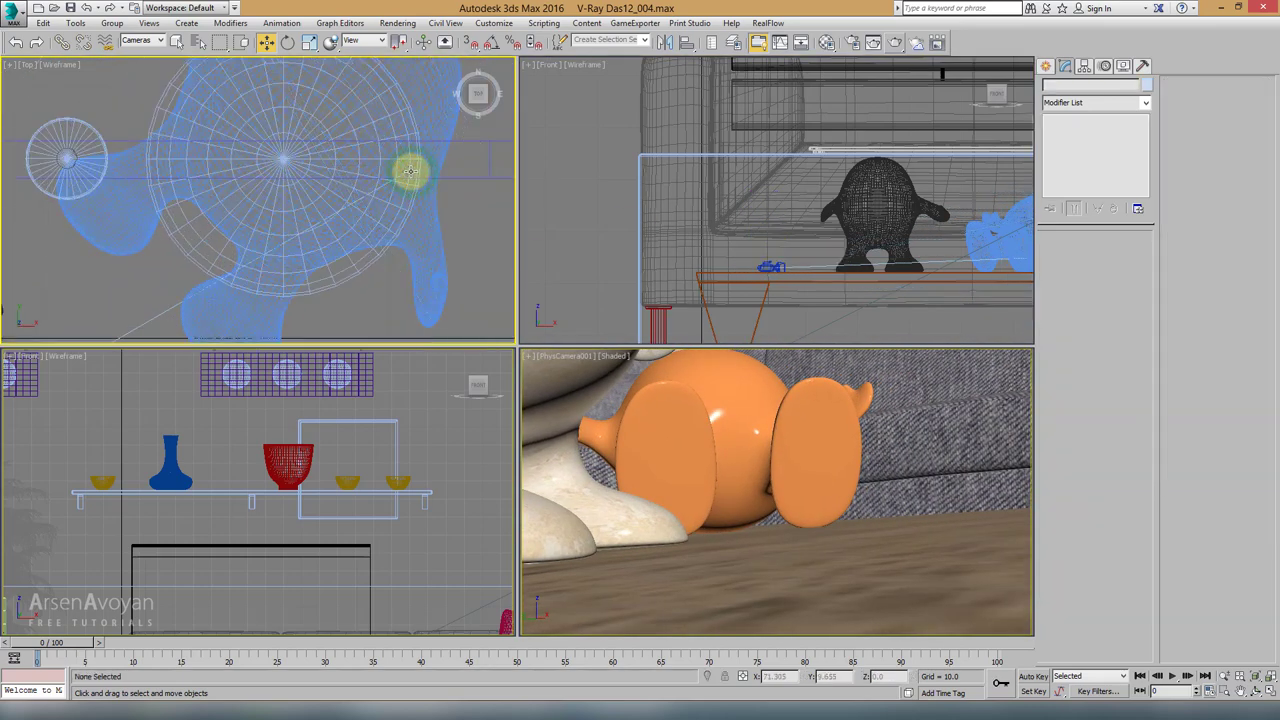
left_click(410, 172)
scroll(410, 170, "down", 3)
left_click_drag(433, 157, 92, 255)
scroll(840, 223, "up", 5)
Step: Select the camera in the Front view and lower it slightly to about Z 22.9, close to the tabletop
scroll(691, 206, "up", 6)
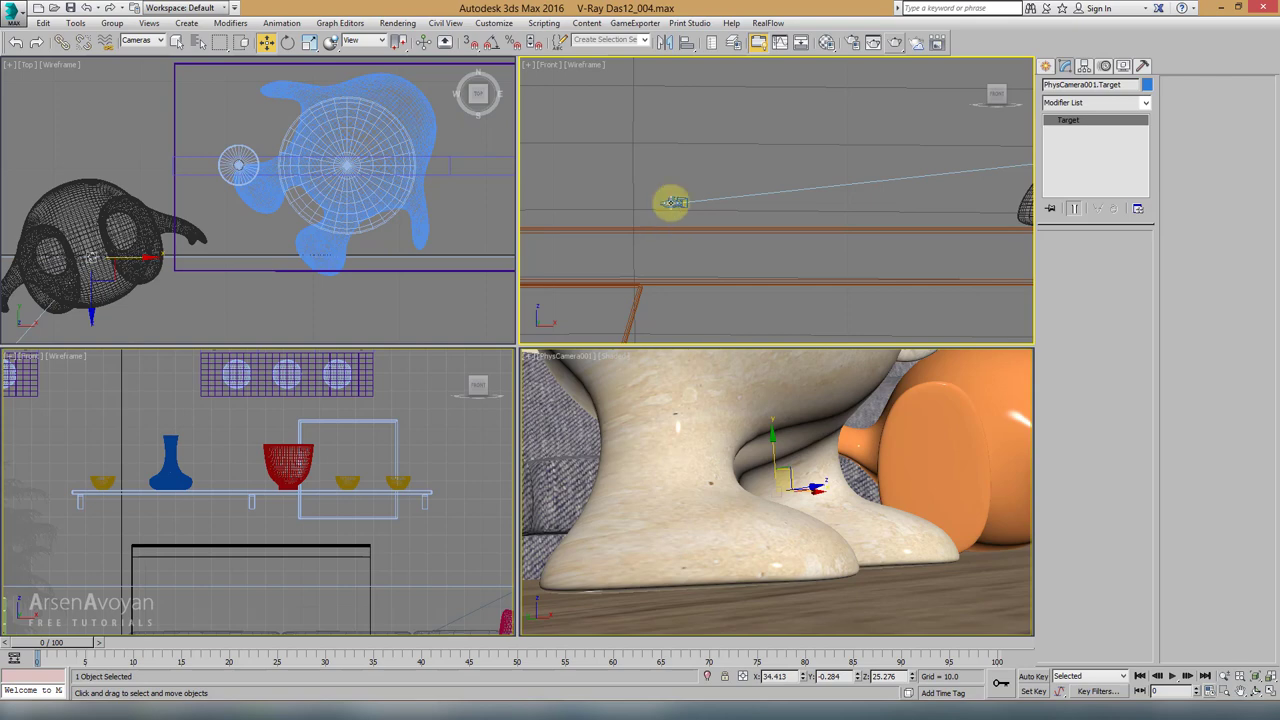
left_click(673, 203)
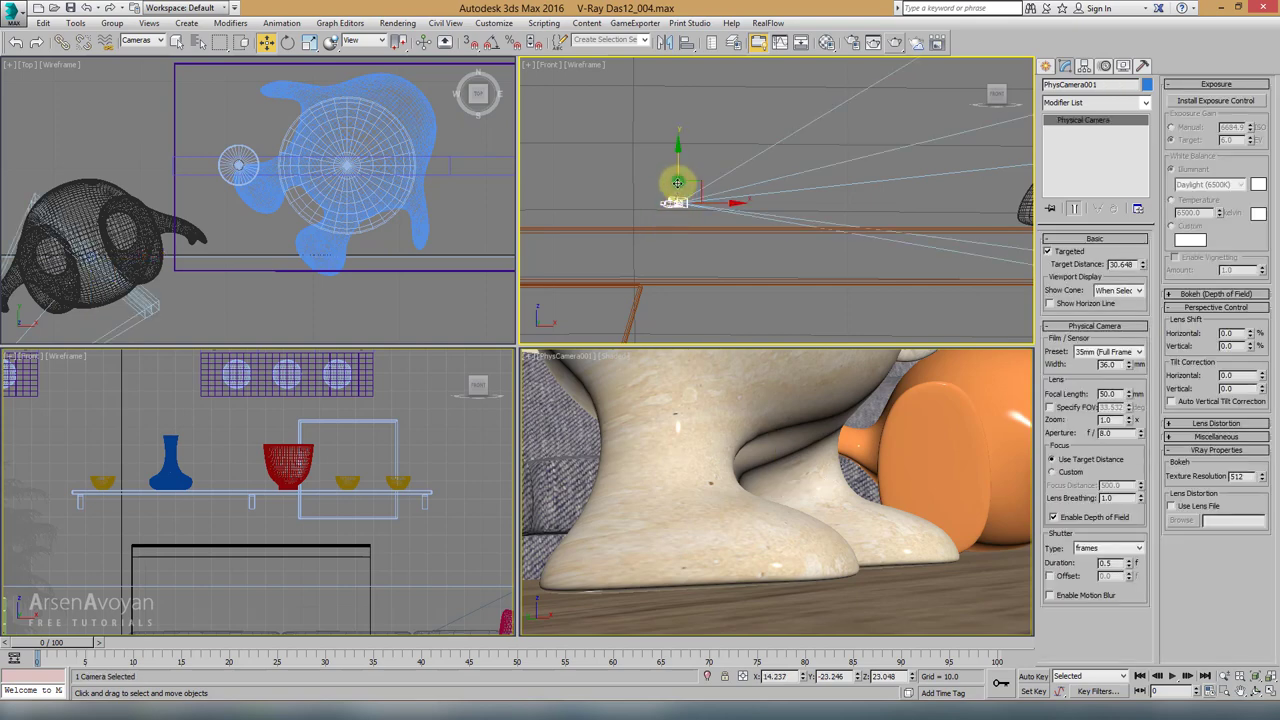
left_click_drag(677, 183, 680, 226)
scroll(720, 190, "down", 3)
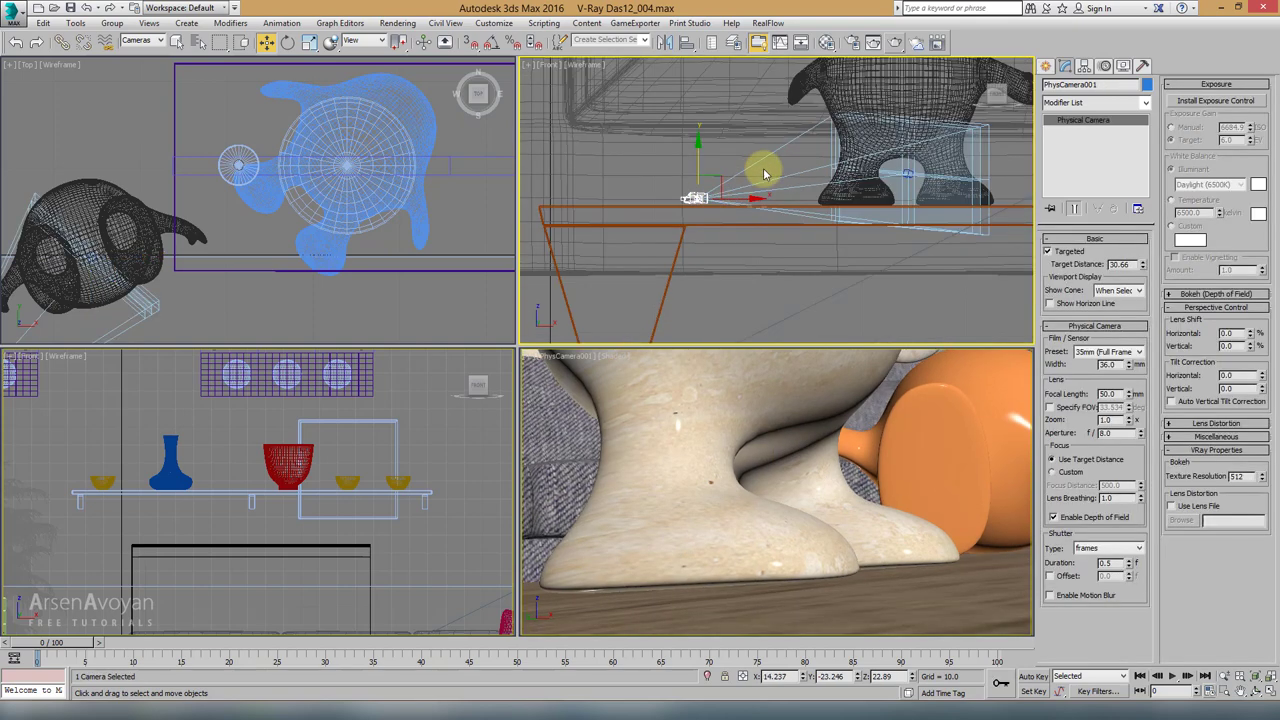
Step: Raise the camera target in the Front view to the marble figure's body, at about Z 32.9
left_click(879, 202)
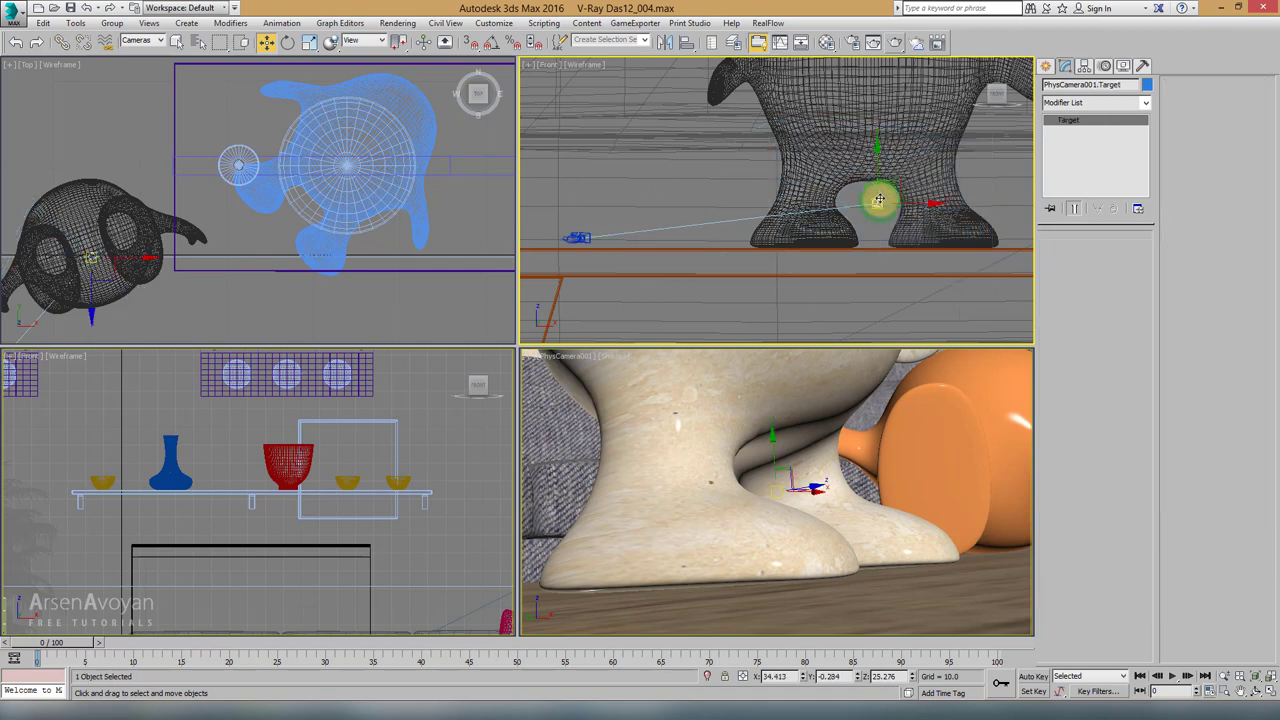
scroll(876, 205, "down", 2)
left_click_drag(871, 206, 866, 82)
Step: Select the camera in the Top view and move it in front of the marble figure, to about X 40.9, Y -28.5
scroll(214, 220, "down", 4)
scroll(214, 260, "up", 3)
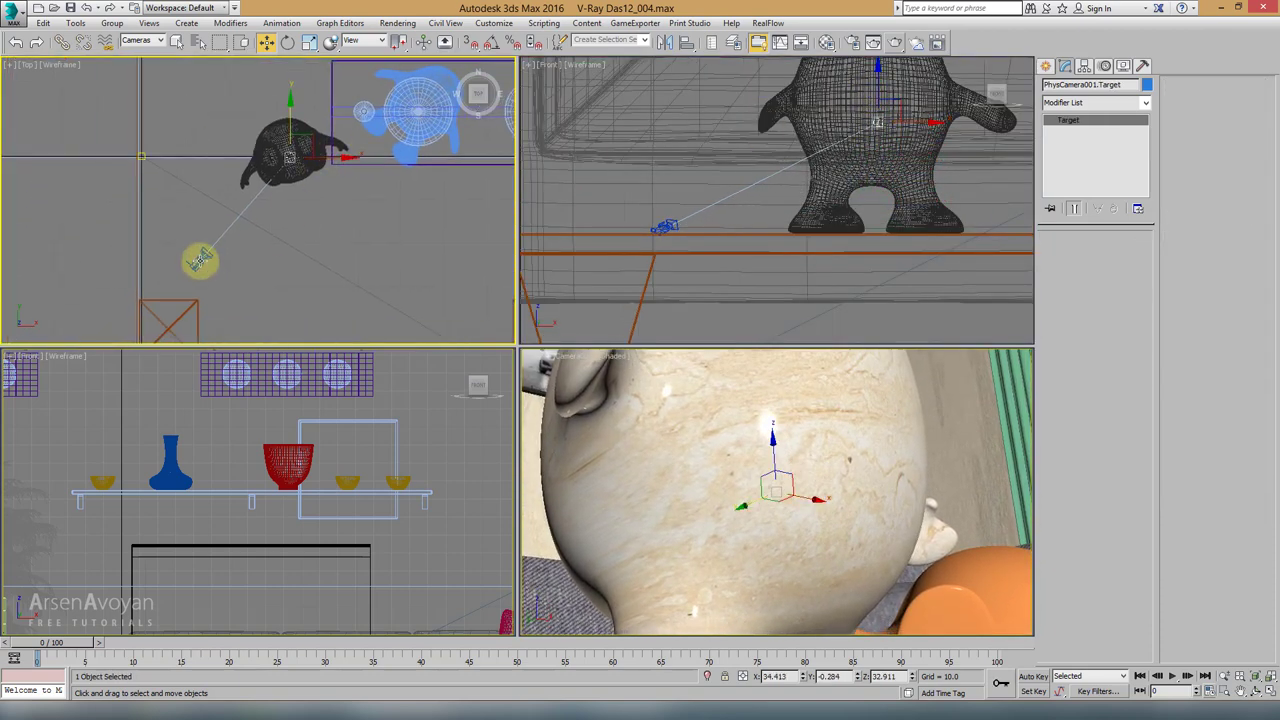
left_click(200, 260)
left_click_drag(232, 256, 343, 274)
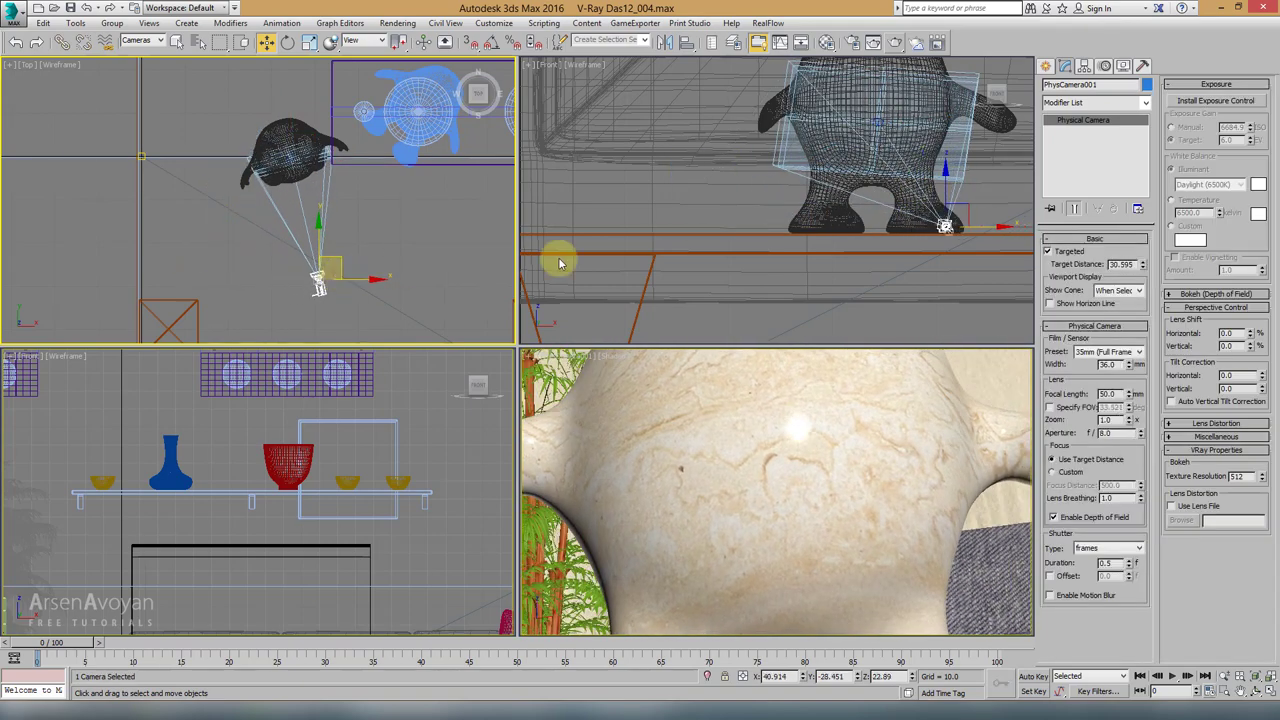
scroll(852, 210, "up", 1)
Step: Shorten the physical camera's focal length to 20 mm and maximize the camera view
right_click(889, 394)
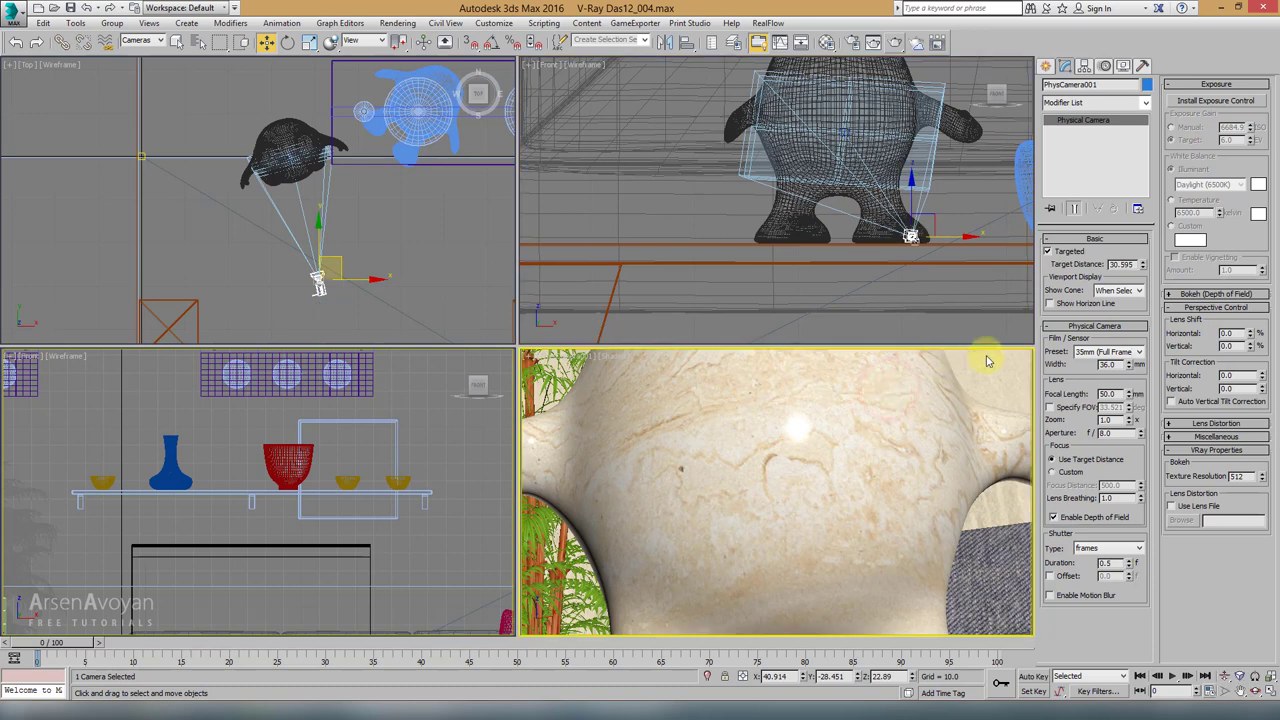
double_click(1110, 393)
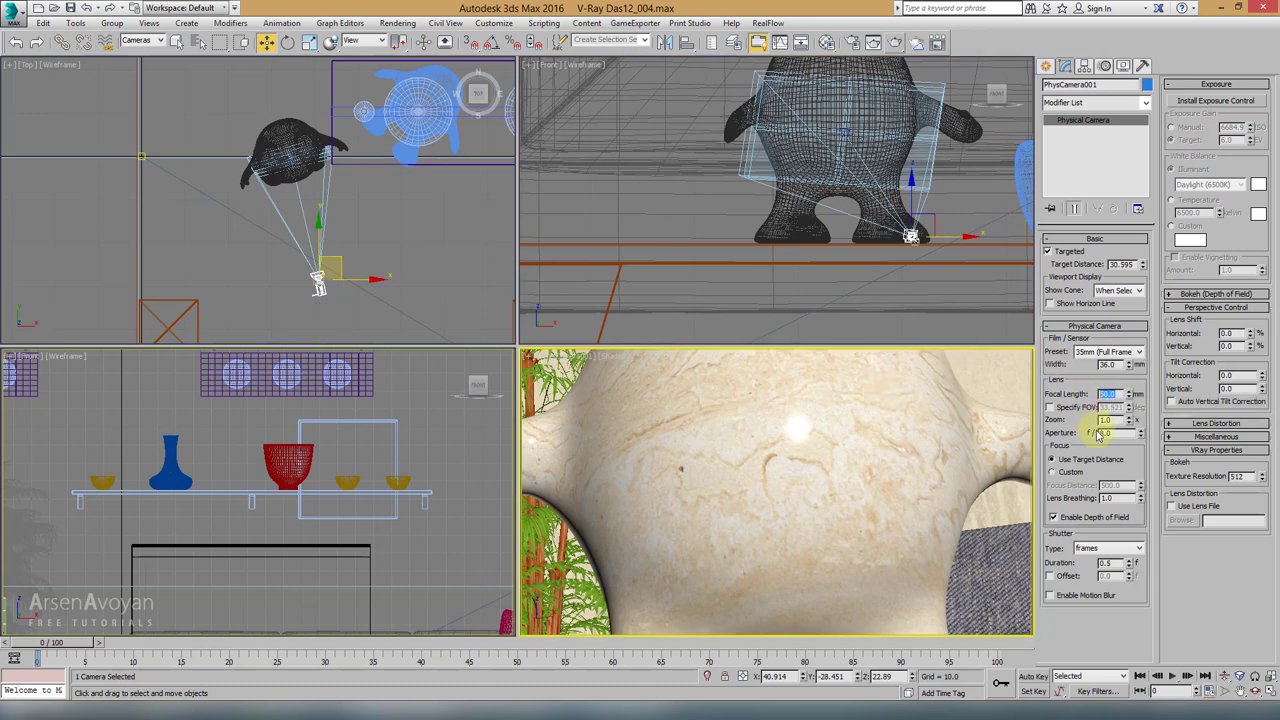
left_click_drag(1131, 397, 1131, 396)
right_click(967, 437)
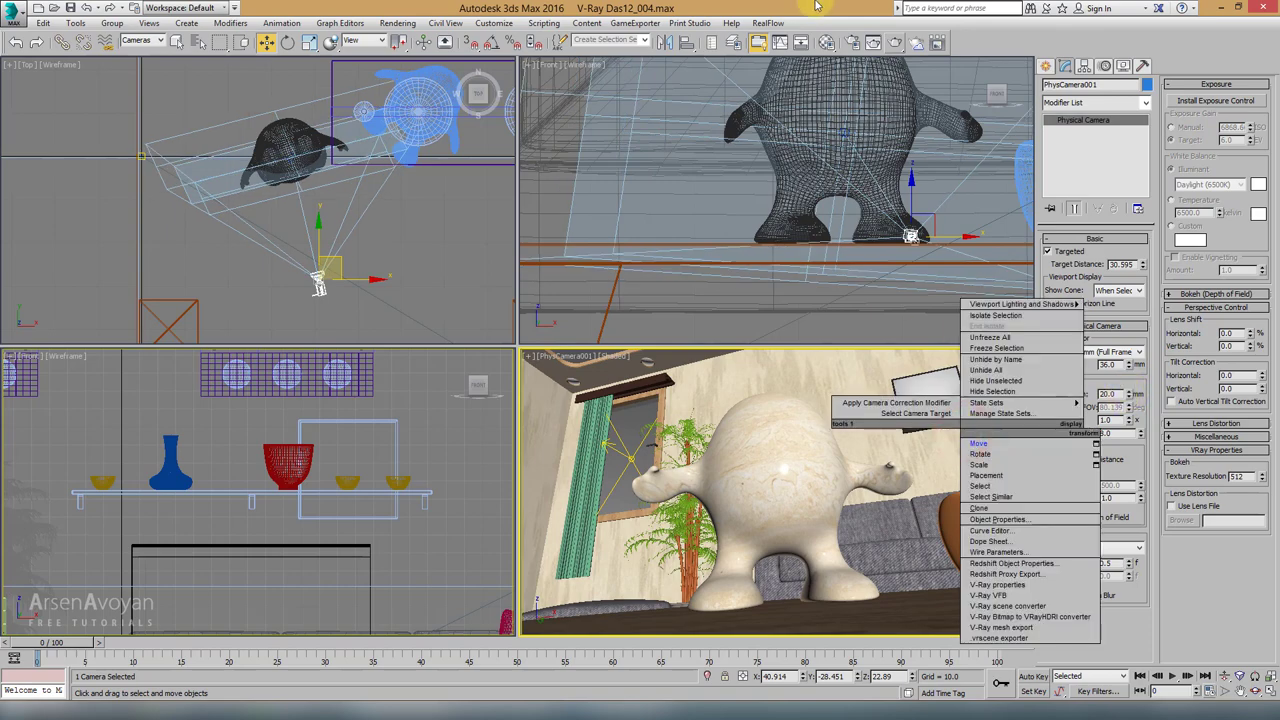
key("alt+w")
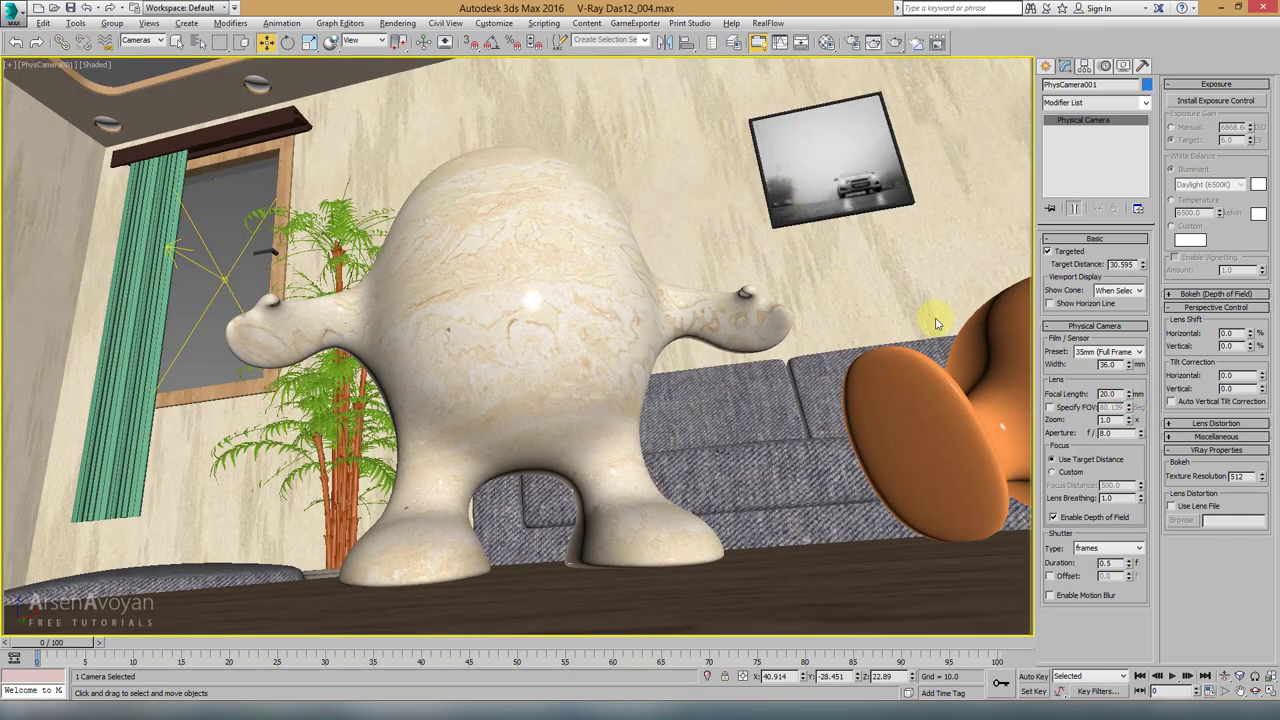
Step: Try a focal length of 24 mm, settle on 22 mm and show all four viewports
double_click(1108, 393)
type("24")
key("Return")
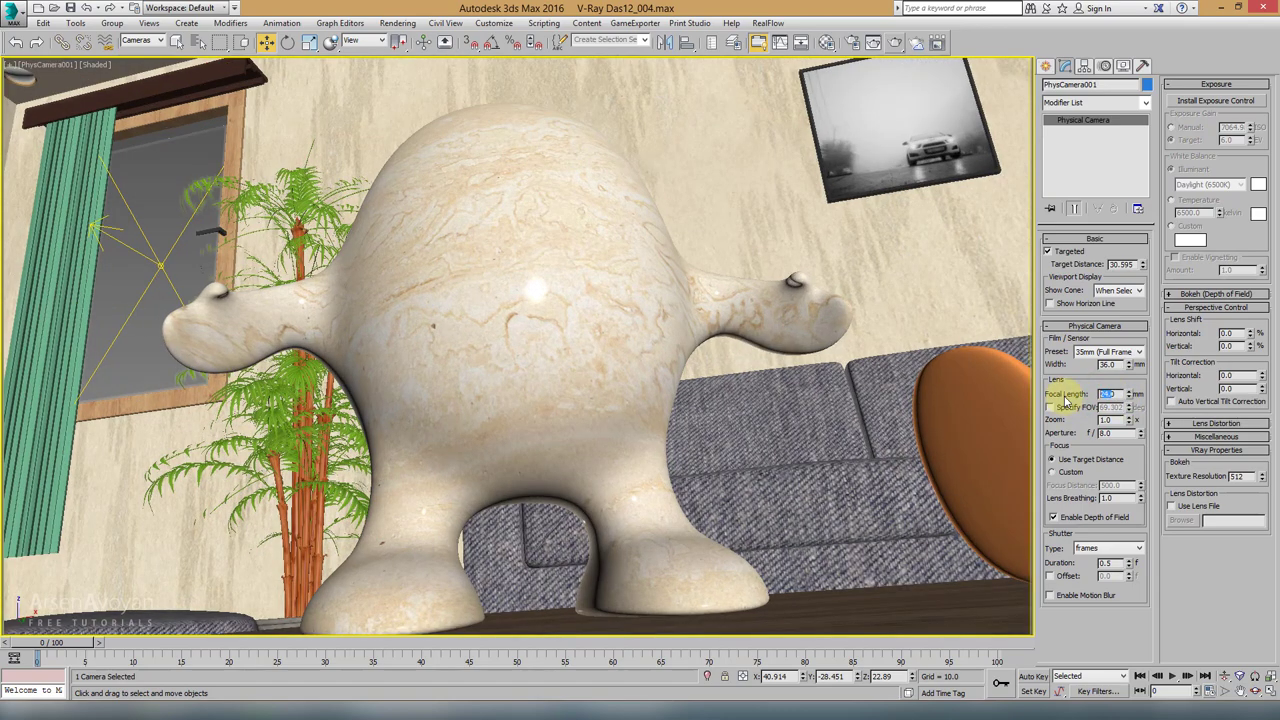
type("22")
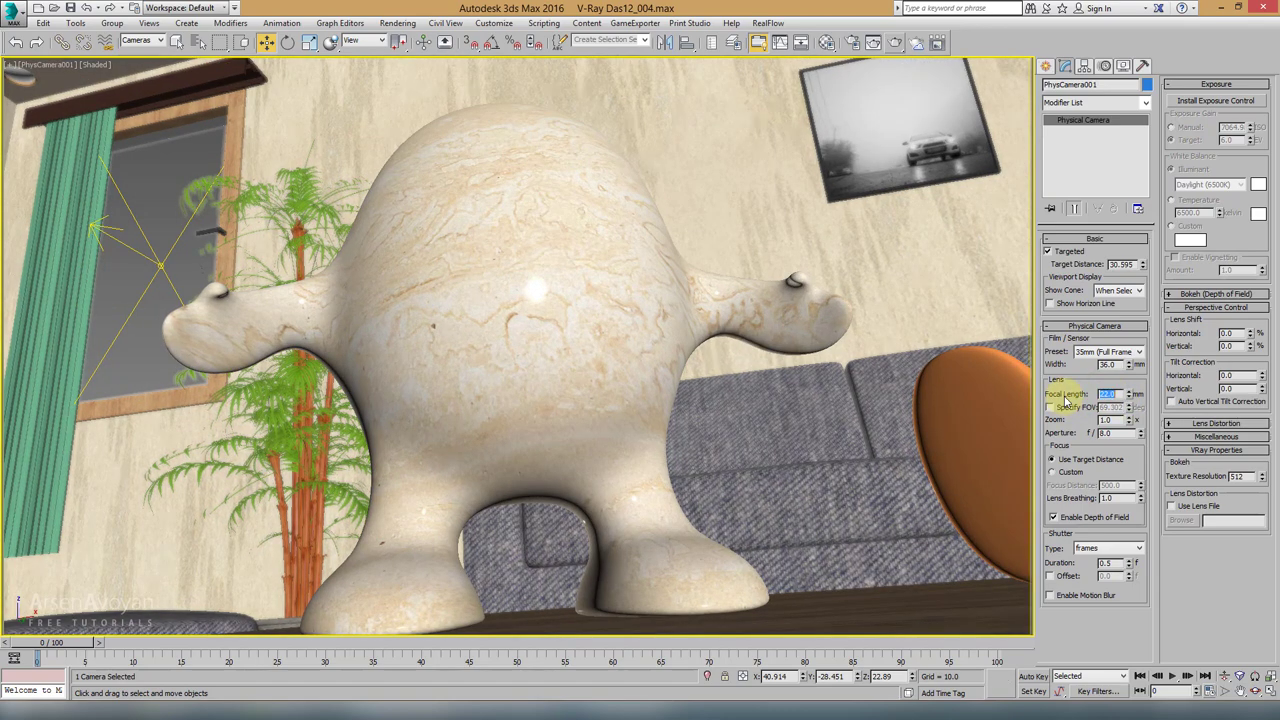
key("Return")
key("alt+w")
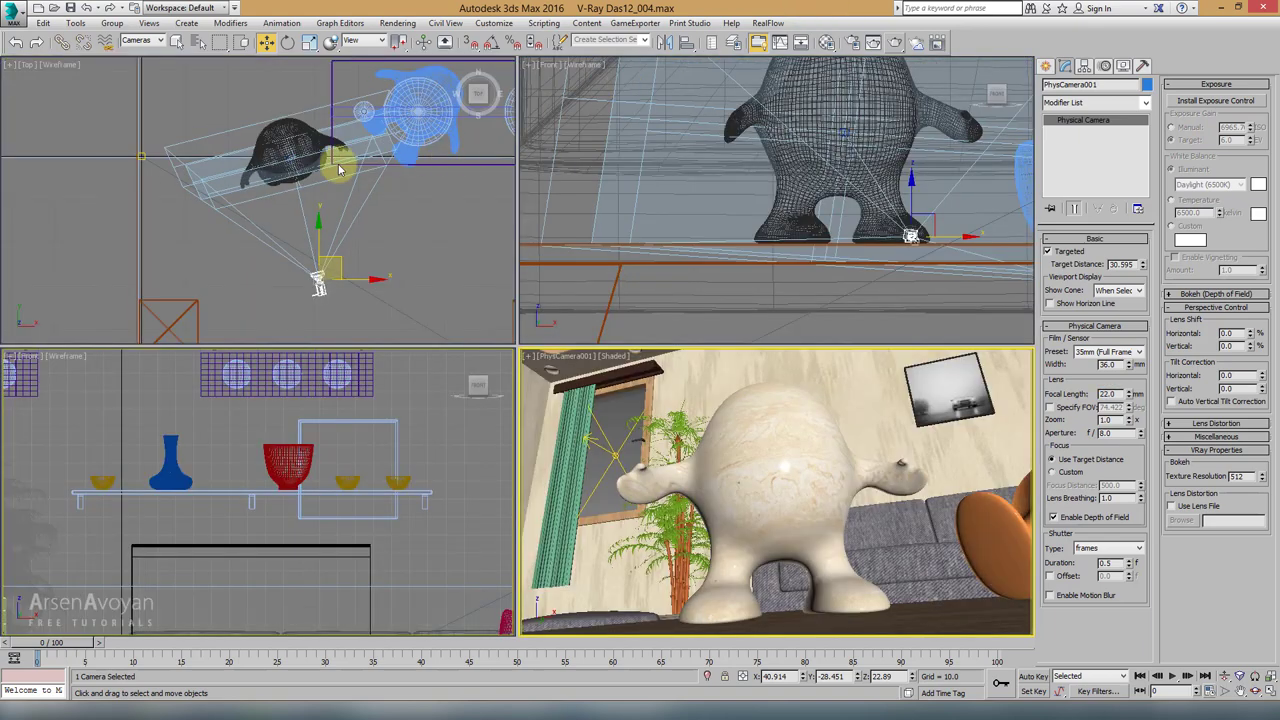
Step: Move the camera target in the Top view to about X 37.5 and shift the framing slightly in the maximized camera view
left_click(299, 165)
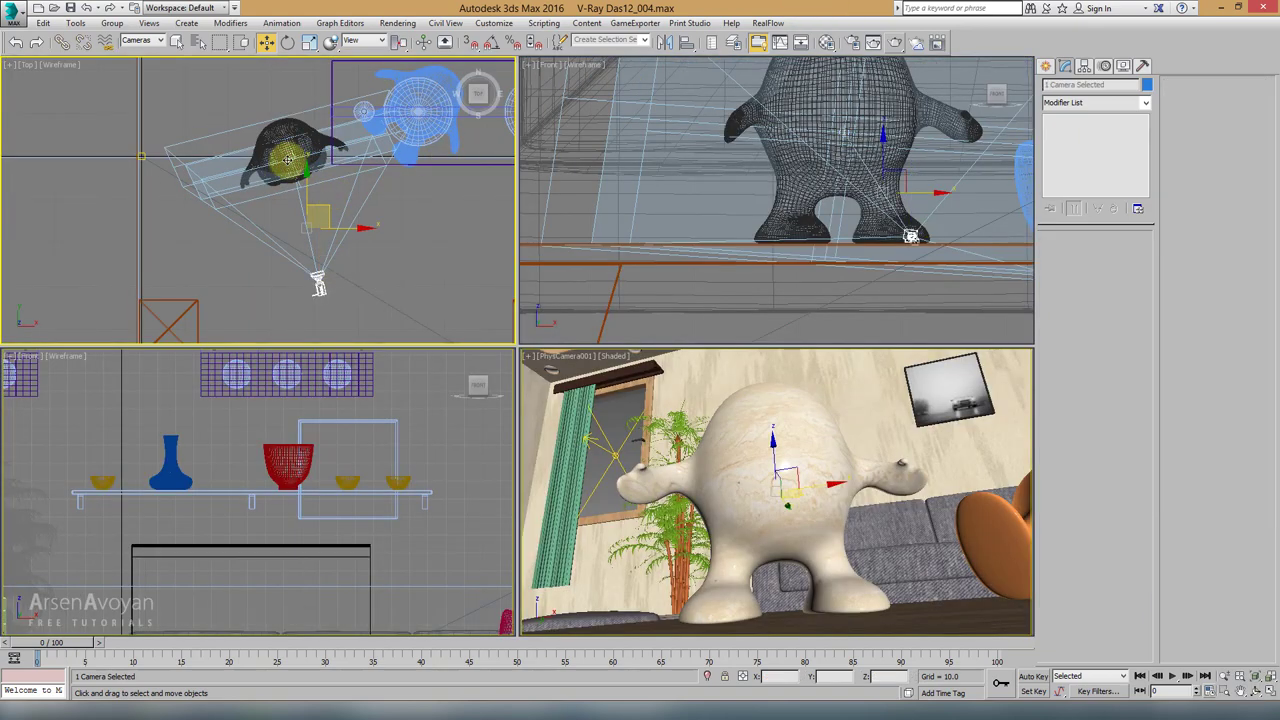
left_click(287, 151)
mouse_move(315, 160)
left_mouse_down()
mouse_move(340, 158)
mouse_move(303, 158)
left_mouse_up()
left_click(667, 466)
key("alt+w")
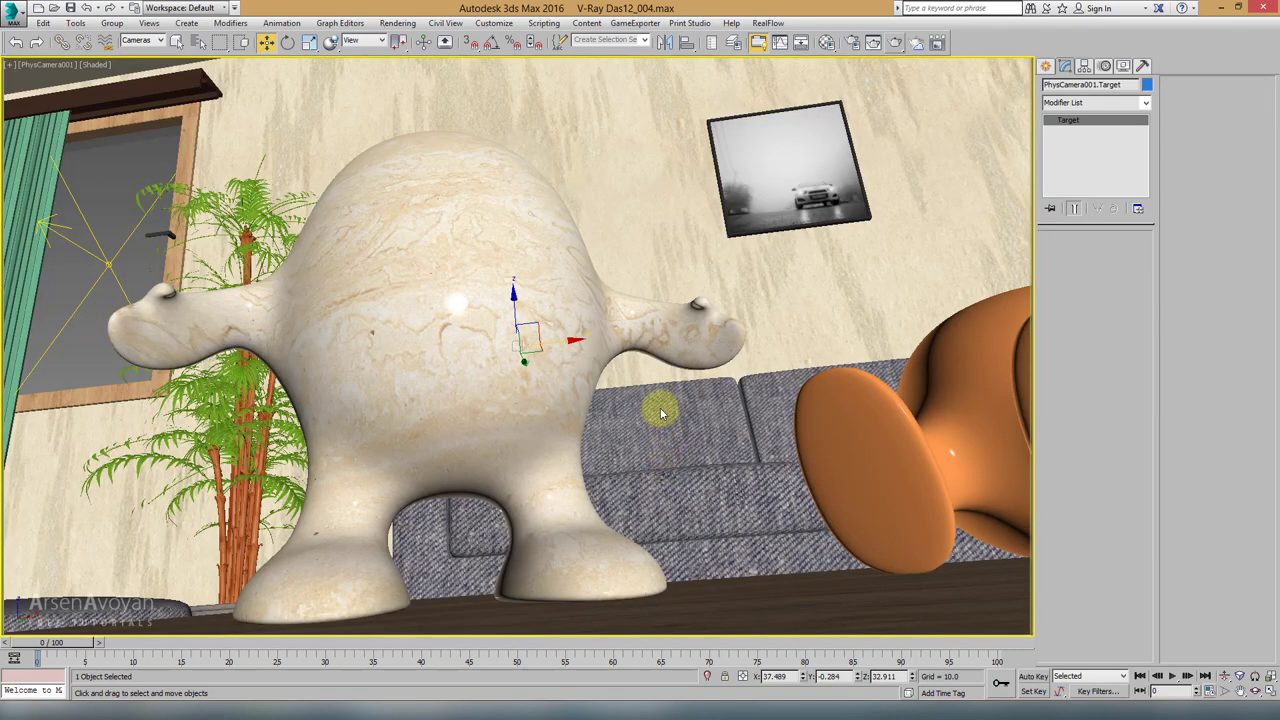
middle_click_drag(660, 408, 667, 398)
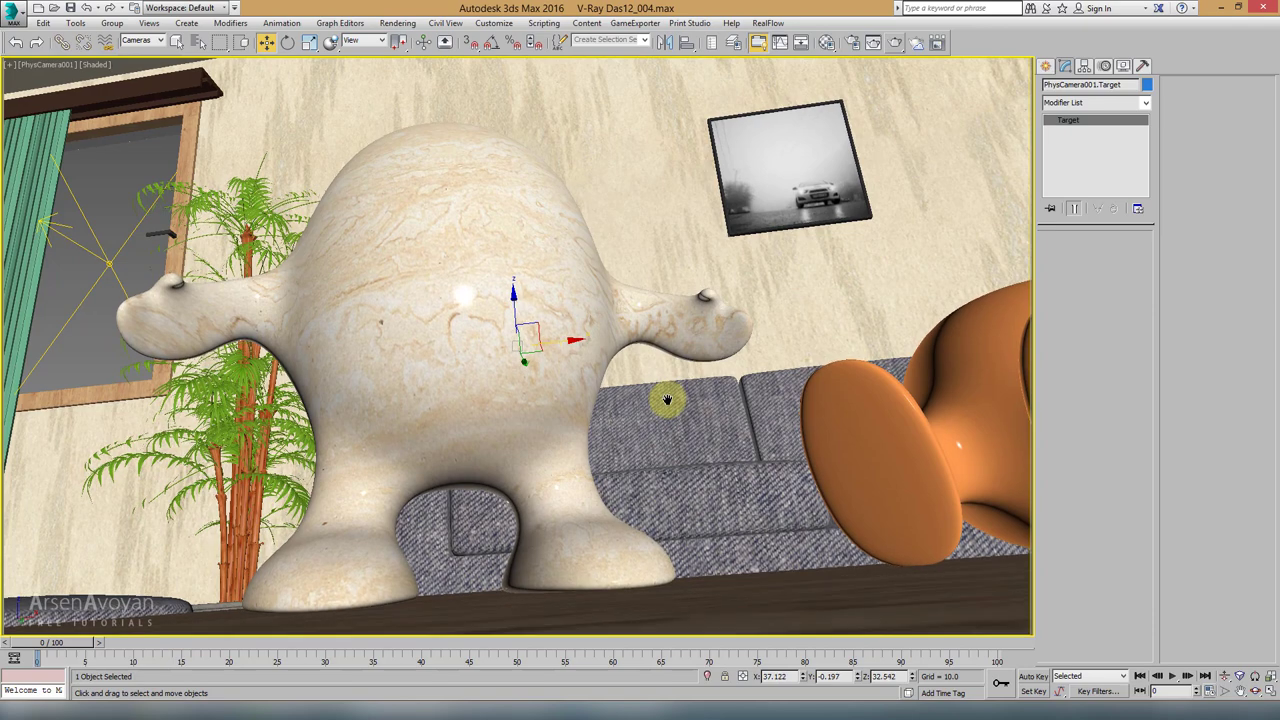
key("alt+w")
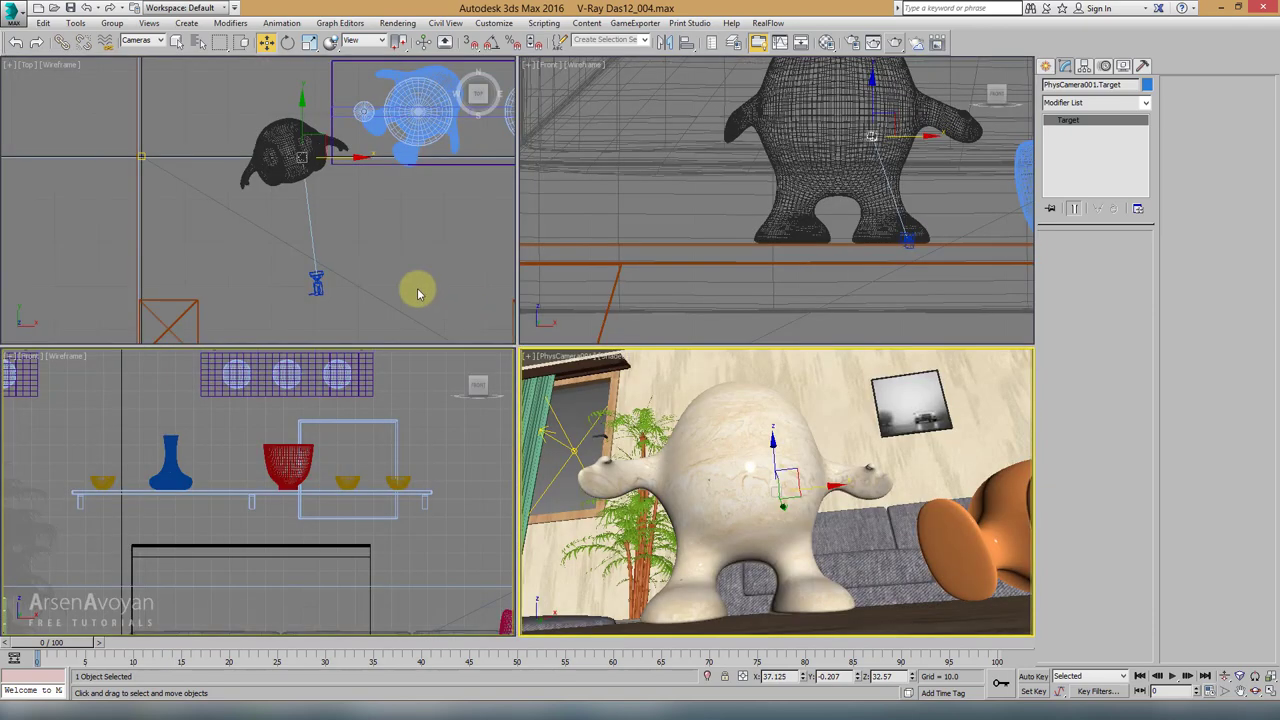
Step: Select only the physical camera in the Top view and maximize the camera view
left_click(316, 284)
left_click(316, 282)
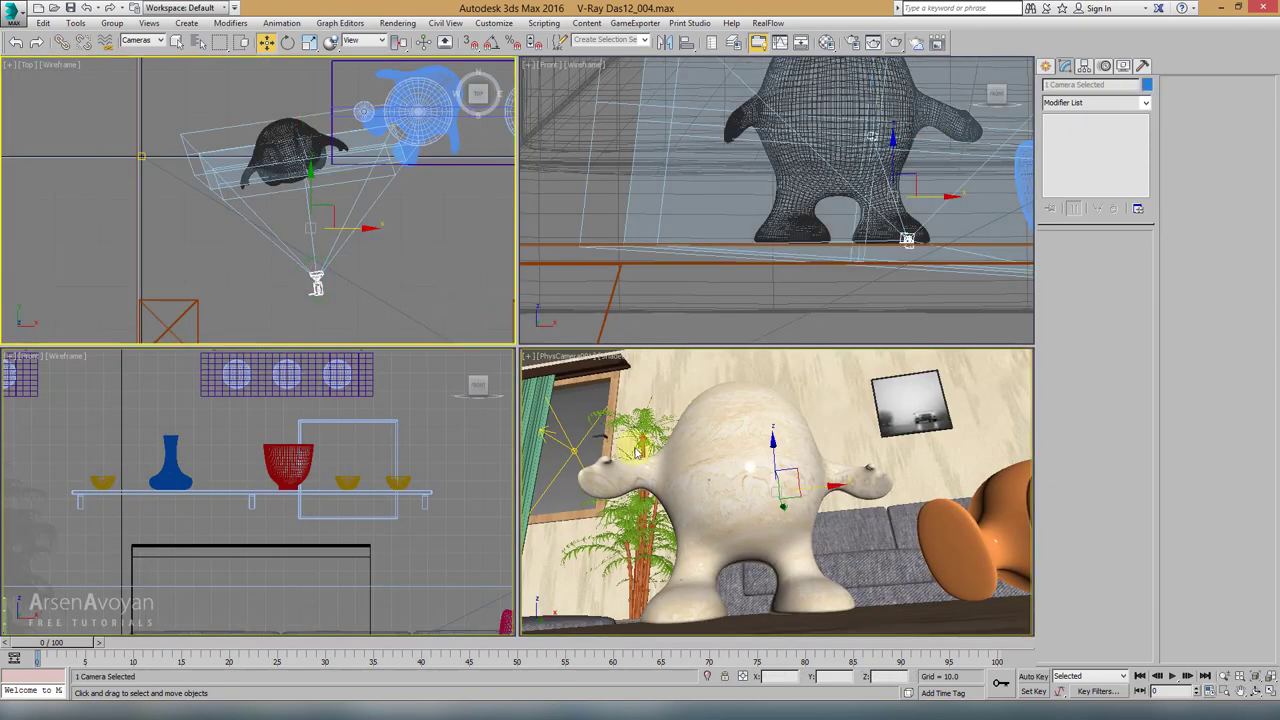
right_click(634, 446)
key("alt+w")
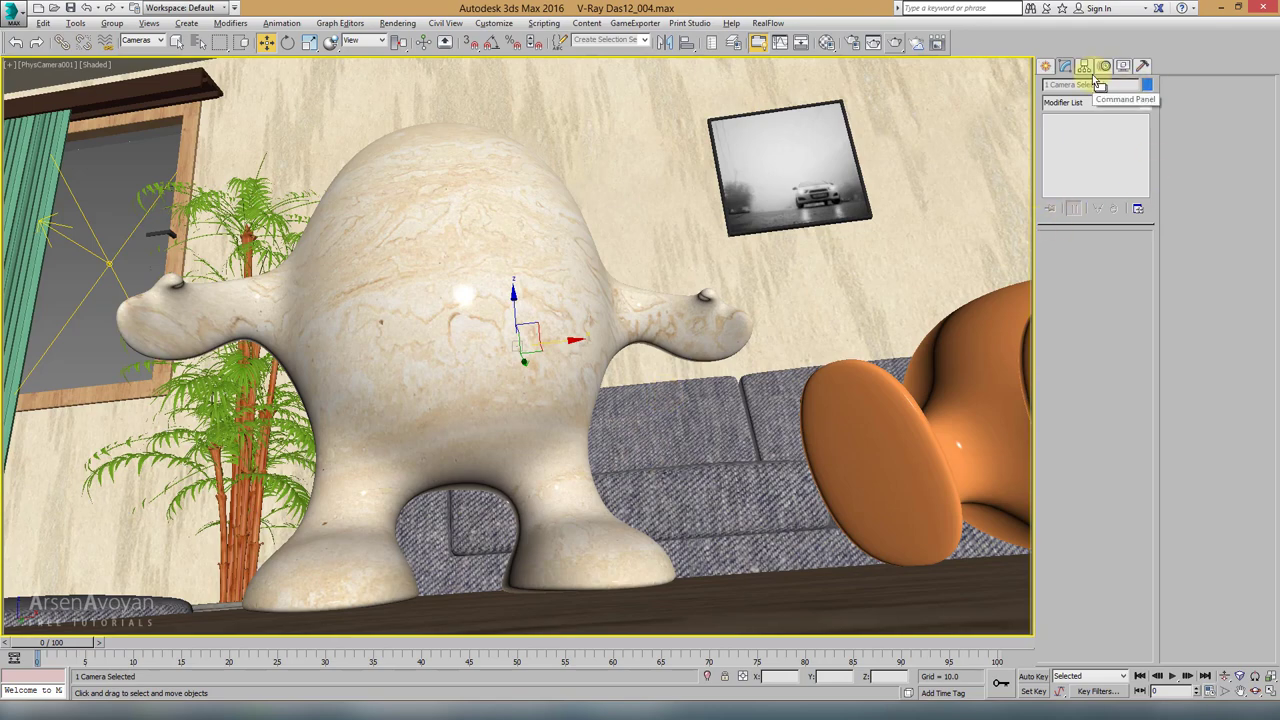
key("alt+w")
left_click(314, 285)
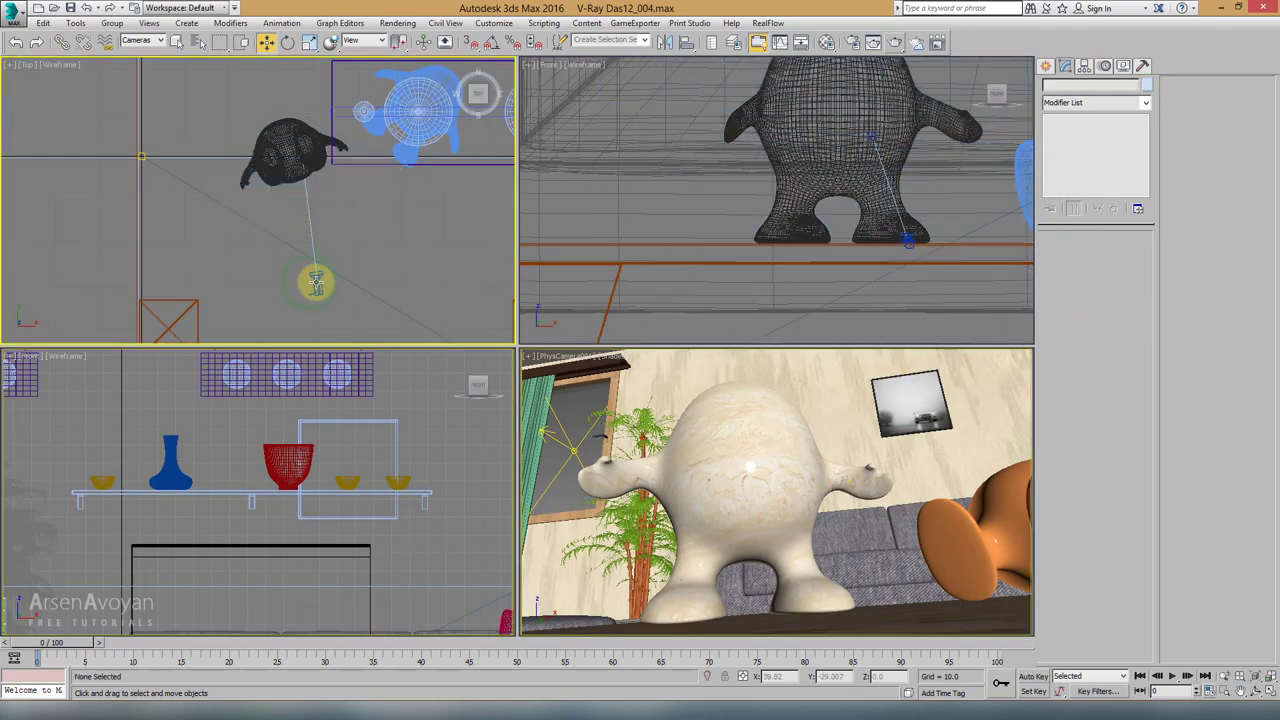
right_click(624, 468)
key("alt+w")
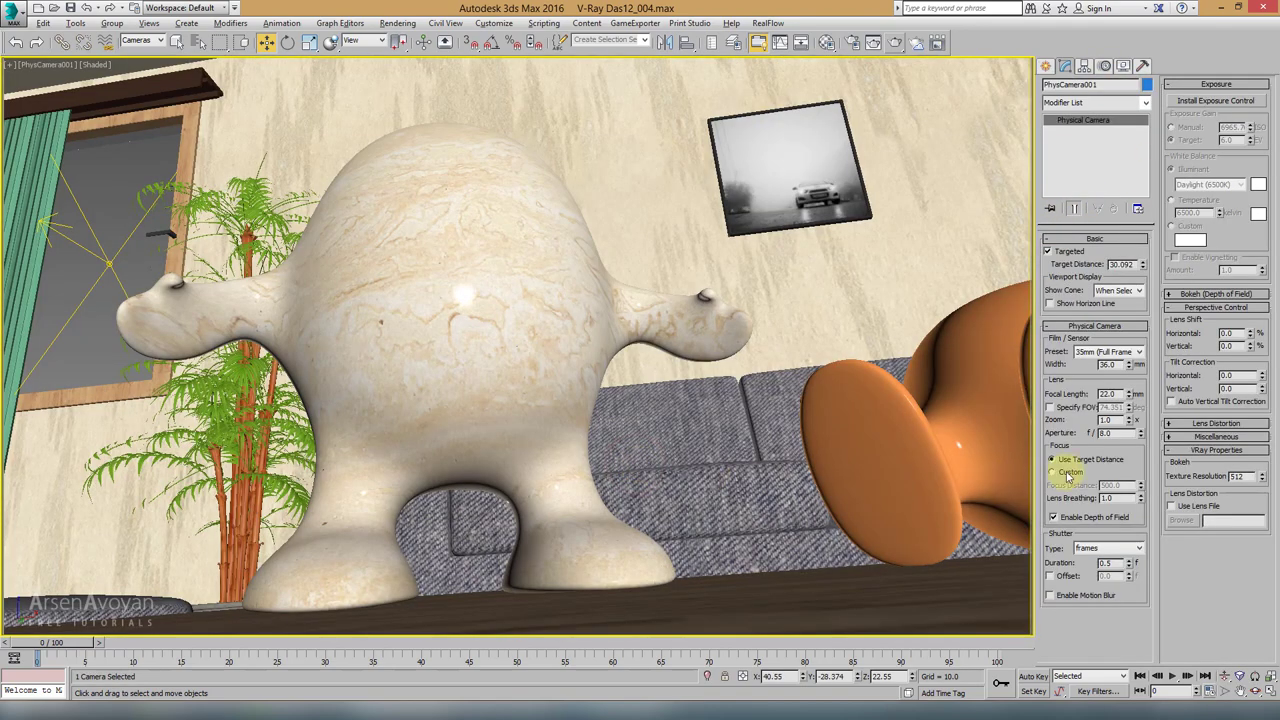
Step: Disable depth of field on the physical camera and render the camera view
double_click(1116, 433)
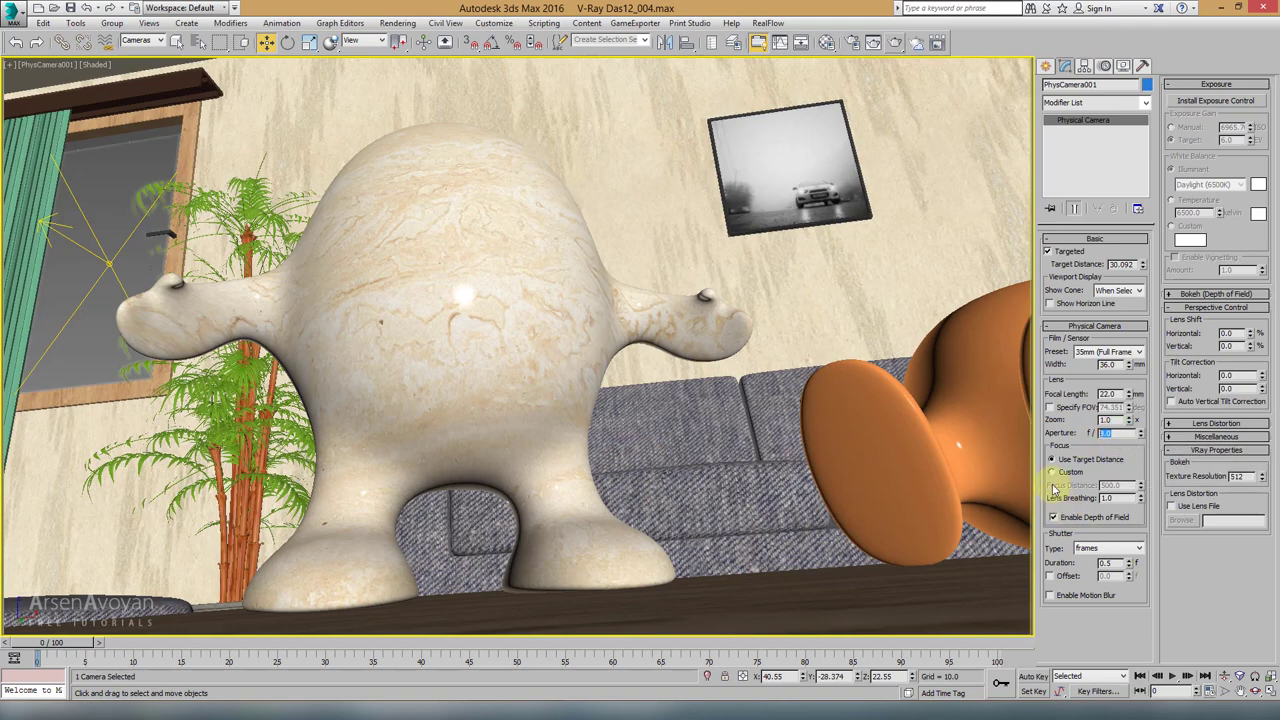
left_click(1052, 518)
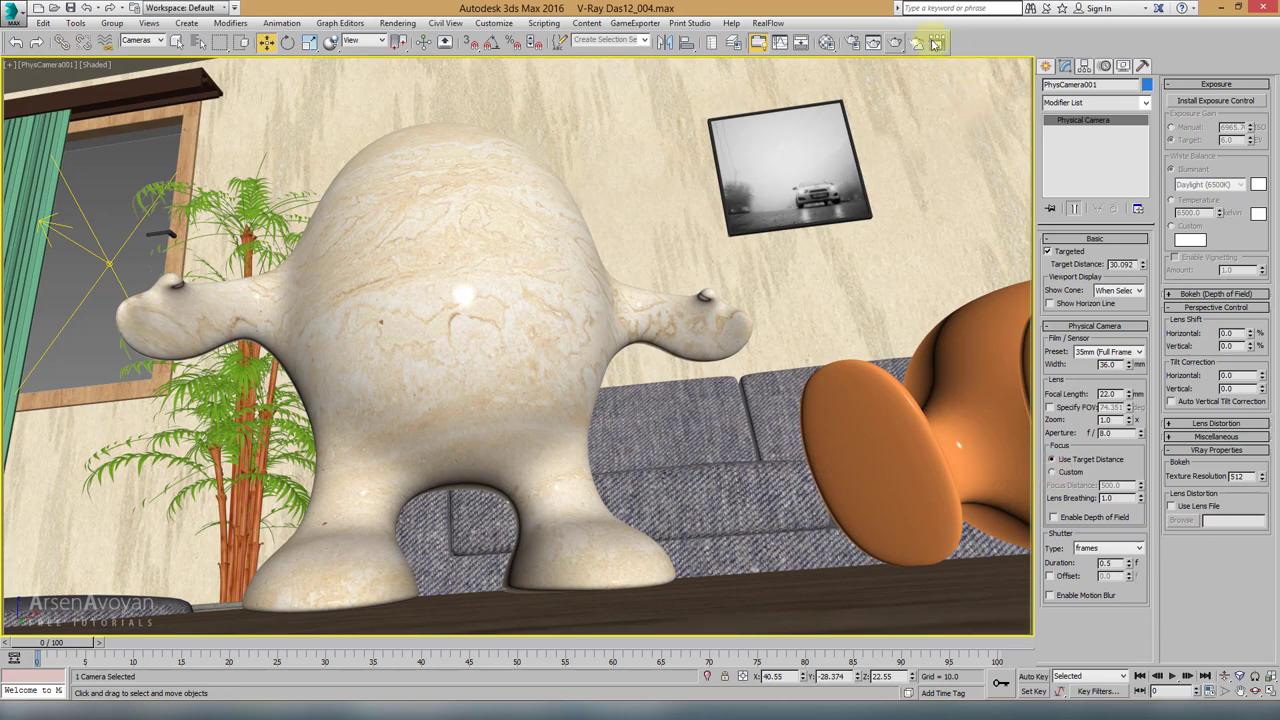
left_click(896, 44)
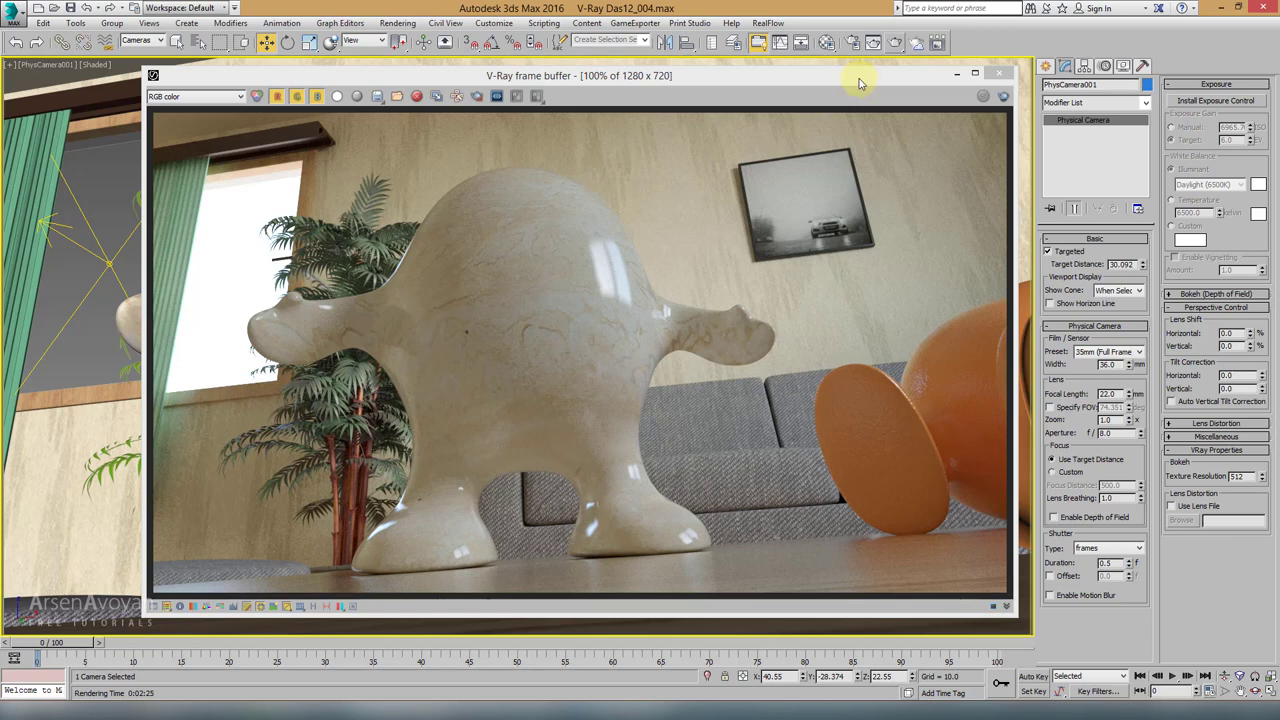
Step: Save the rendered image as a_014.exr in the render folder, using Half Float RGB OpenEXR settings
left_click(858, 83)
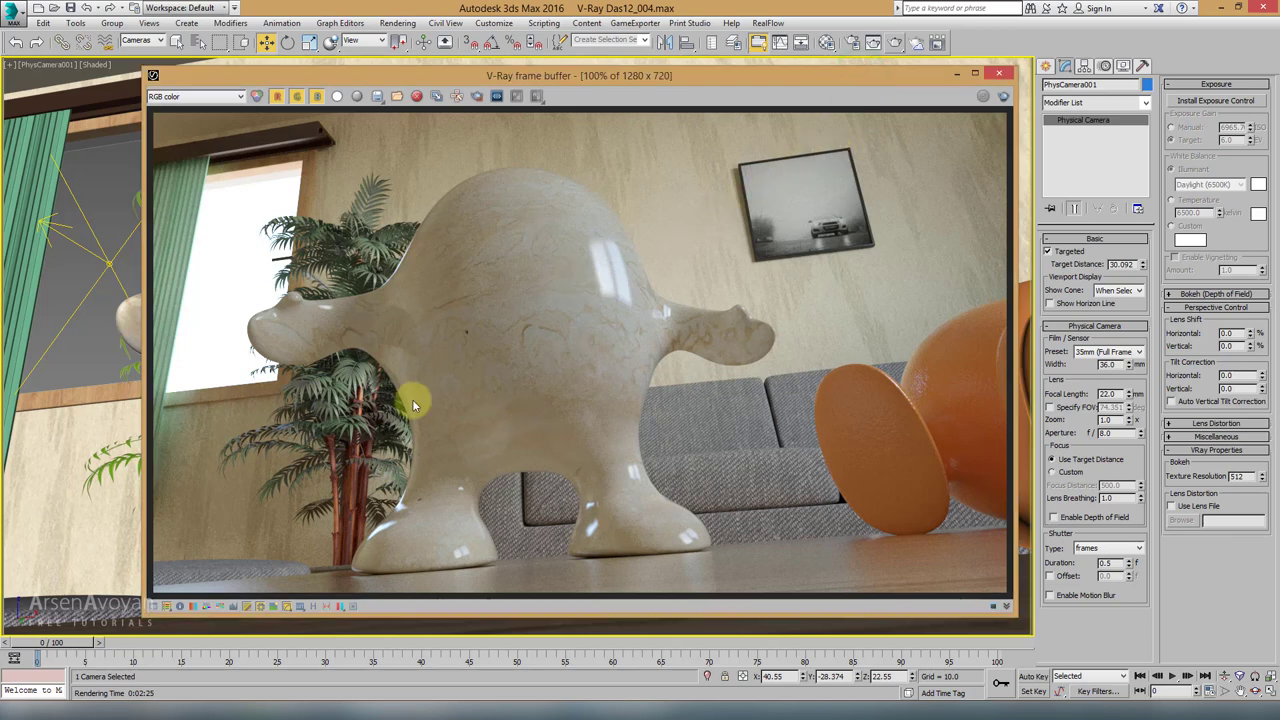
left_click(379, 100)
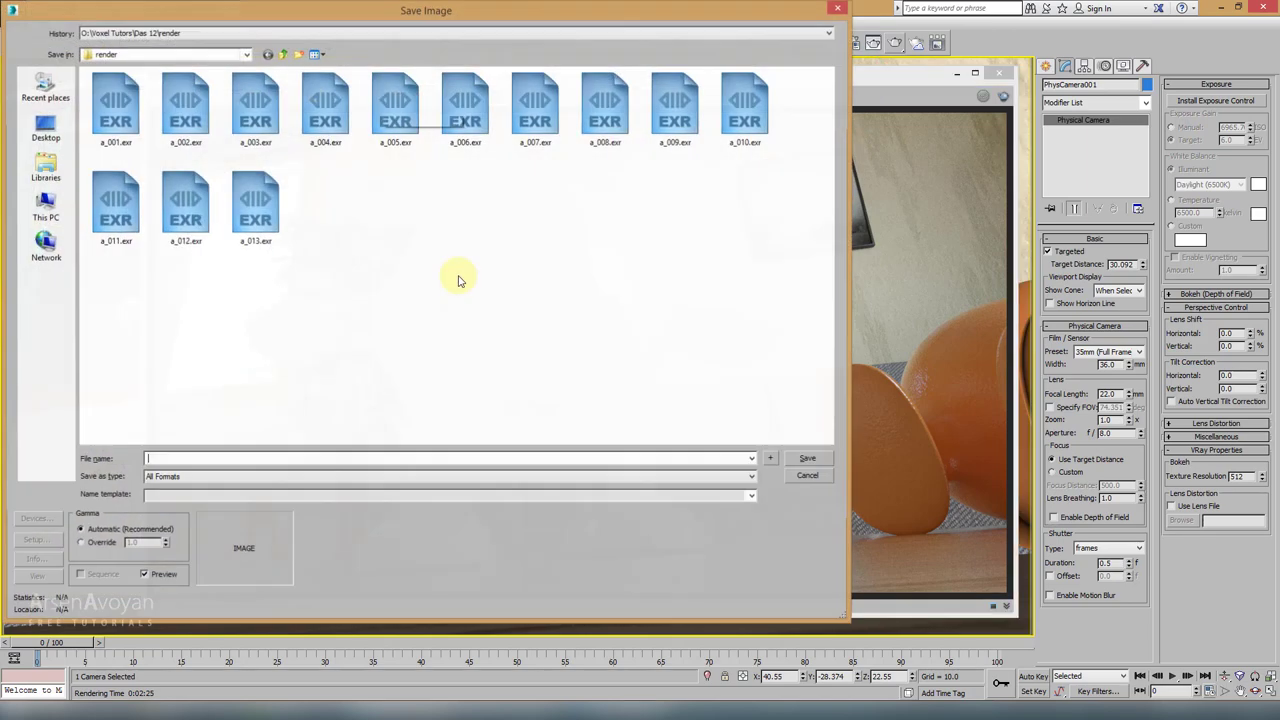
left_click(257, 206)
left_click(481, 289)
left_click(772, 459)
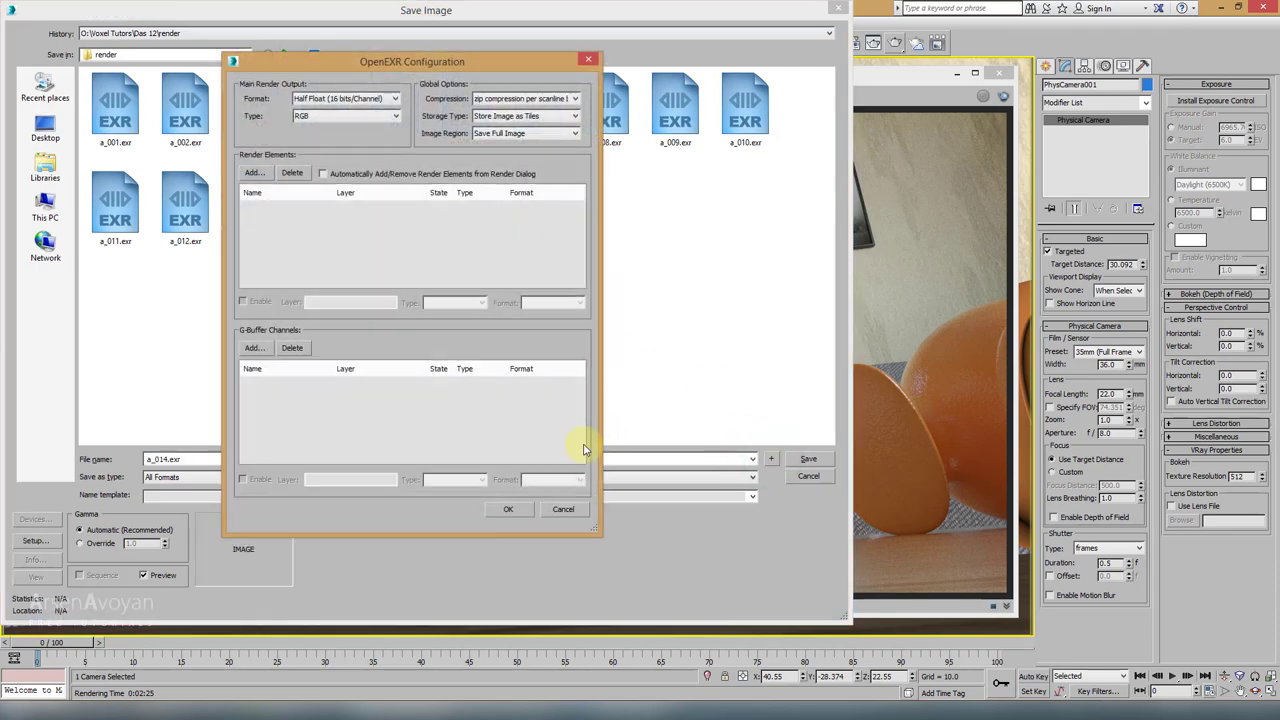
left_click(508, 509)
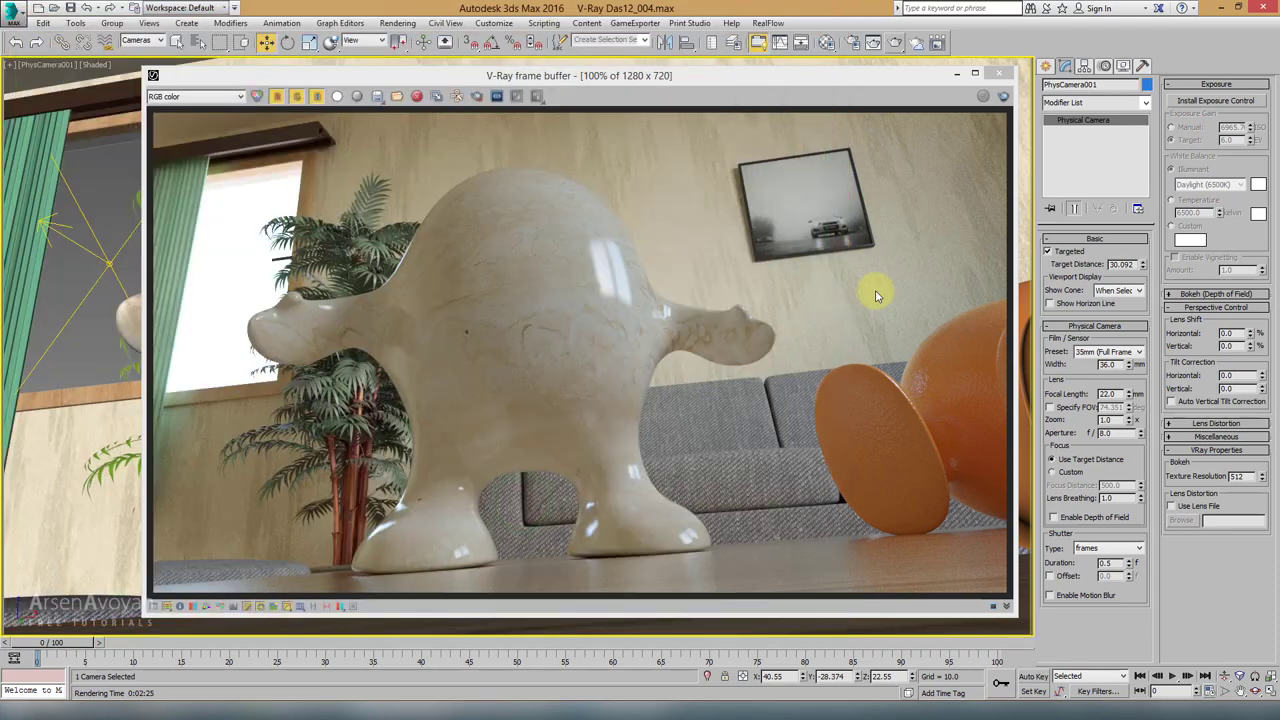
Step: Close the frame buffer, return to four viewports and raise the physical camera in the Front view to about Z 52
left_click(997, 76)
key("alt+w")
right_click(705, 222)
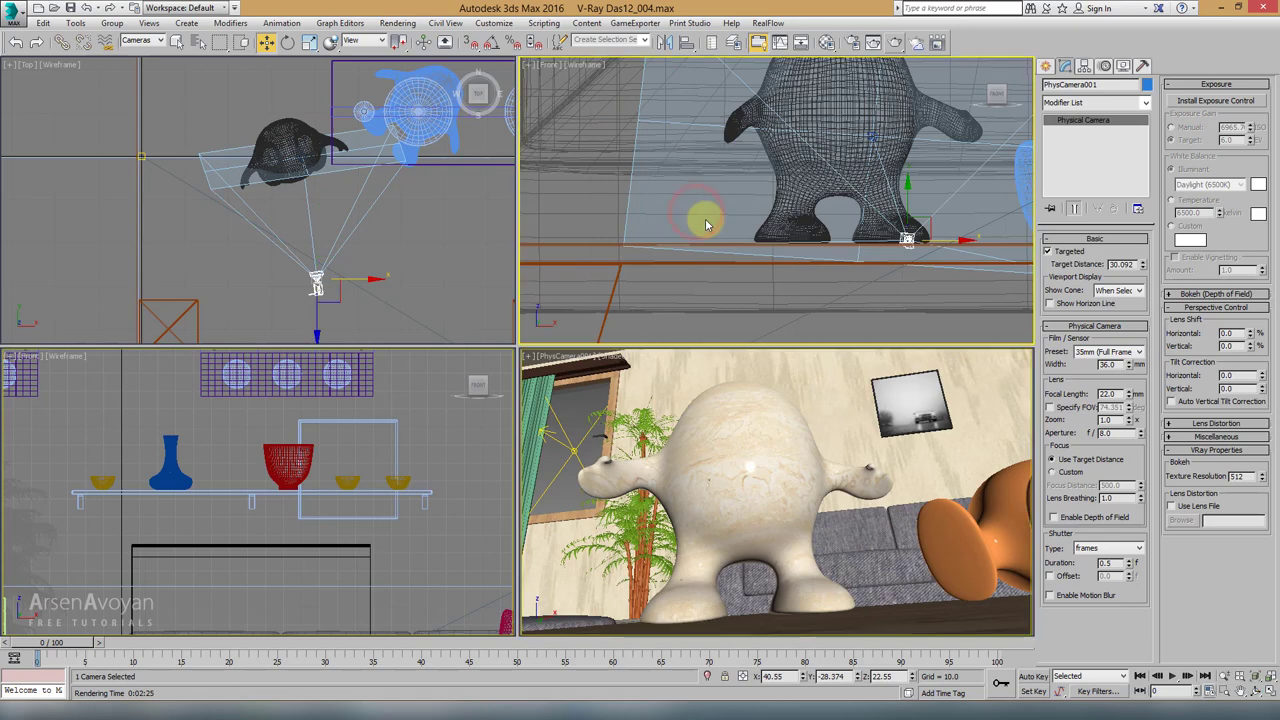
left_click(748, 211)
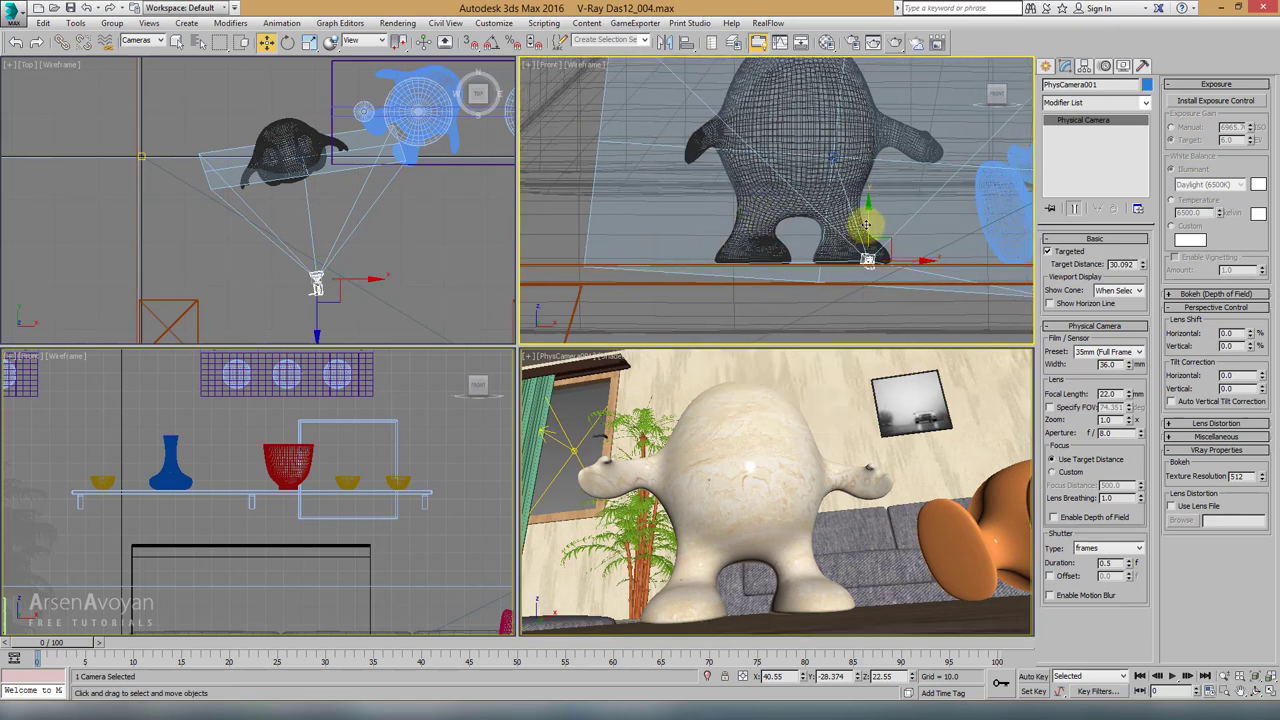
left_click_drag(866, 224, 872, 122)
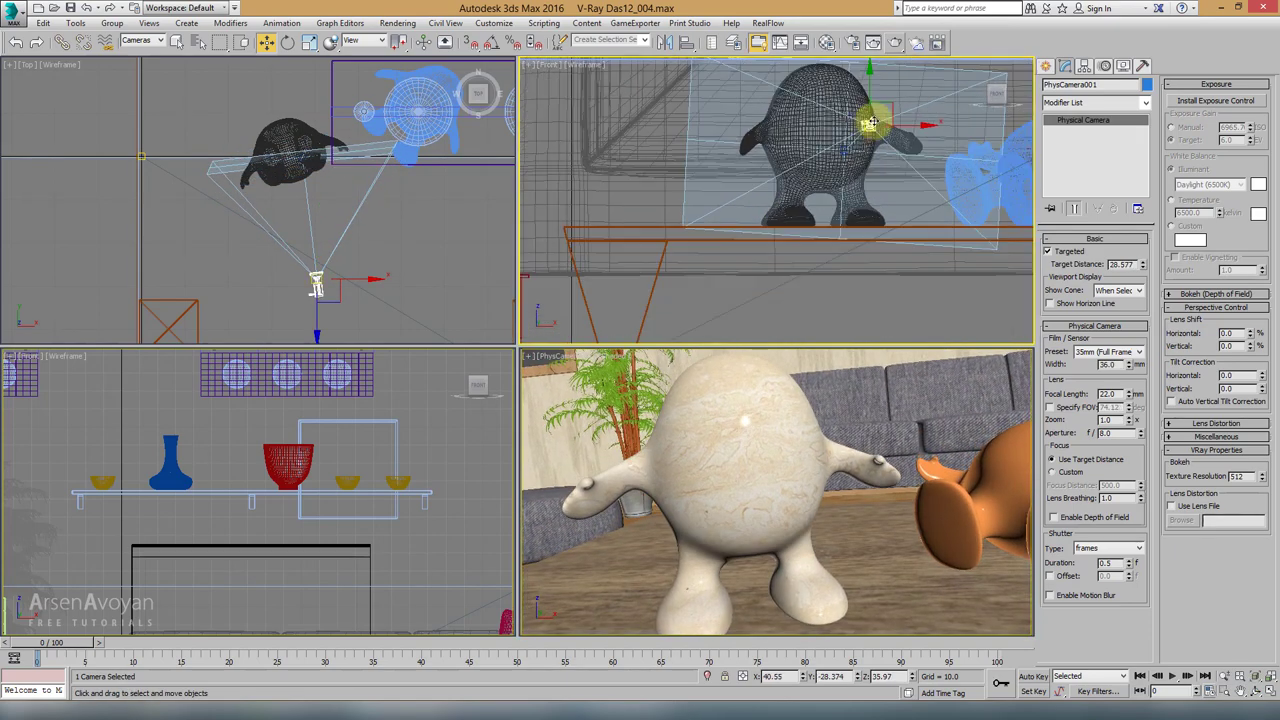
scroll(872, 122, "down", 2)
right_click(350, 425)
key("f")
scroll(364, 430, "up", 4)
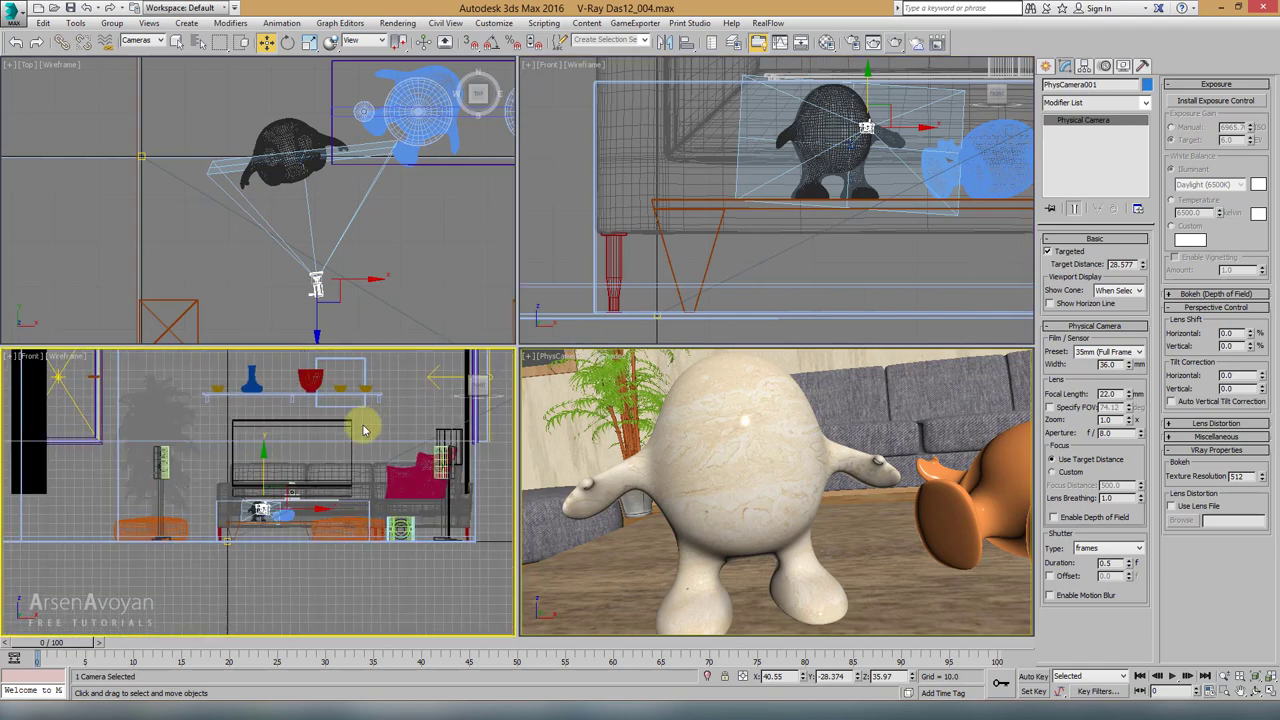
scroll(364, 430, "up", 5)
left_click_drag(298, 425, 300, 380)
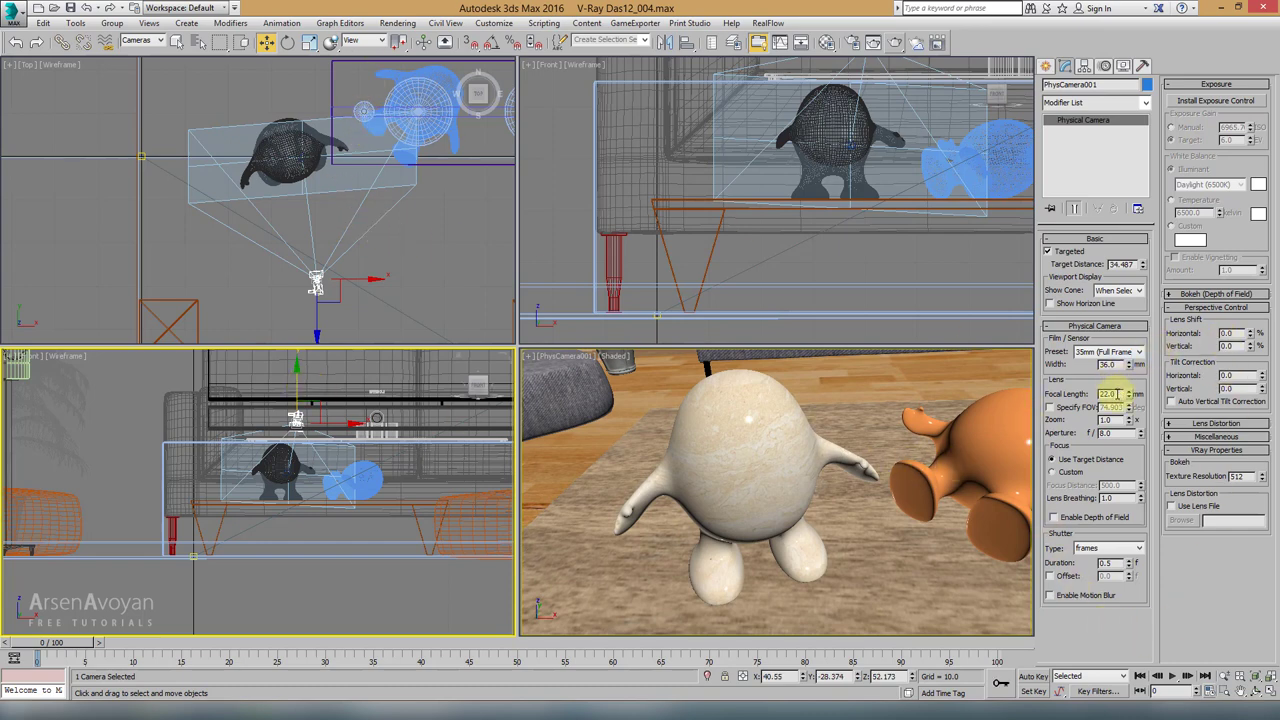
Step: Set the camera's focal length to 50 mm and dolly it back to a target distance of about 73
double_click(1112, 394)
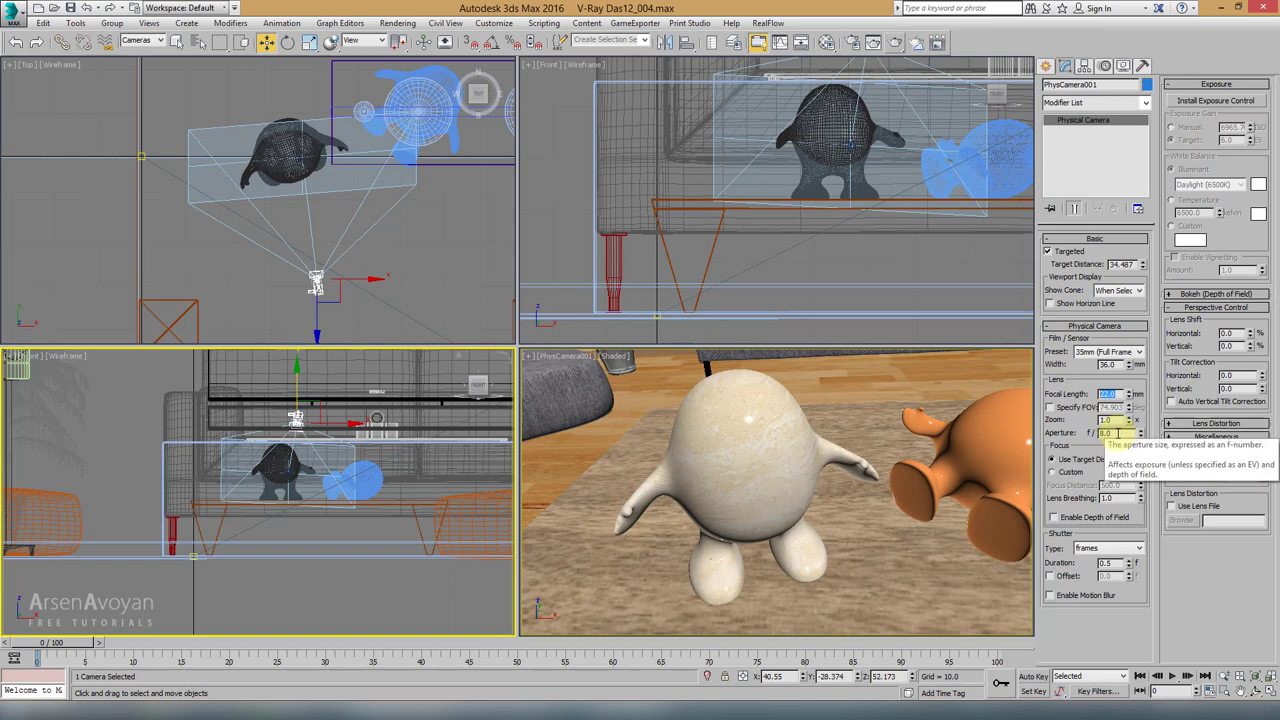
type("80")
key("Return")
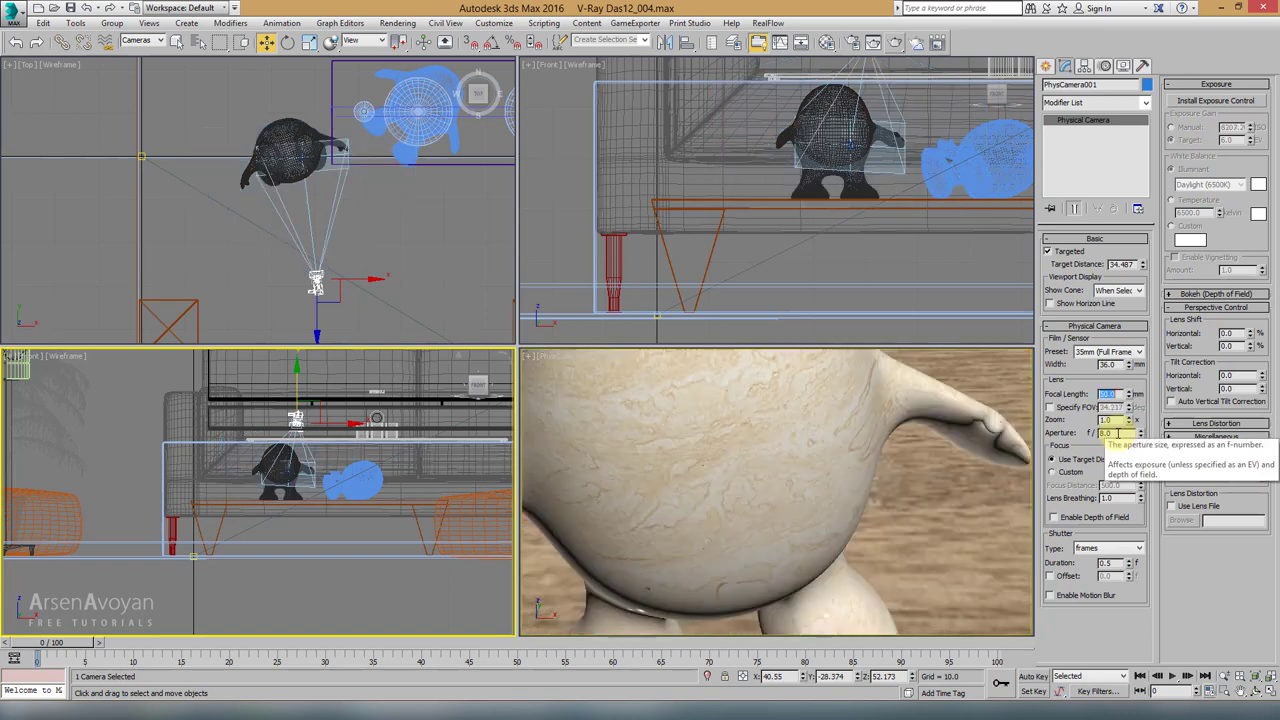
left_click(928, 566)
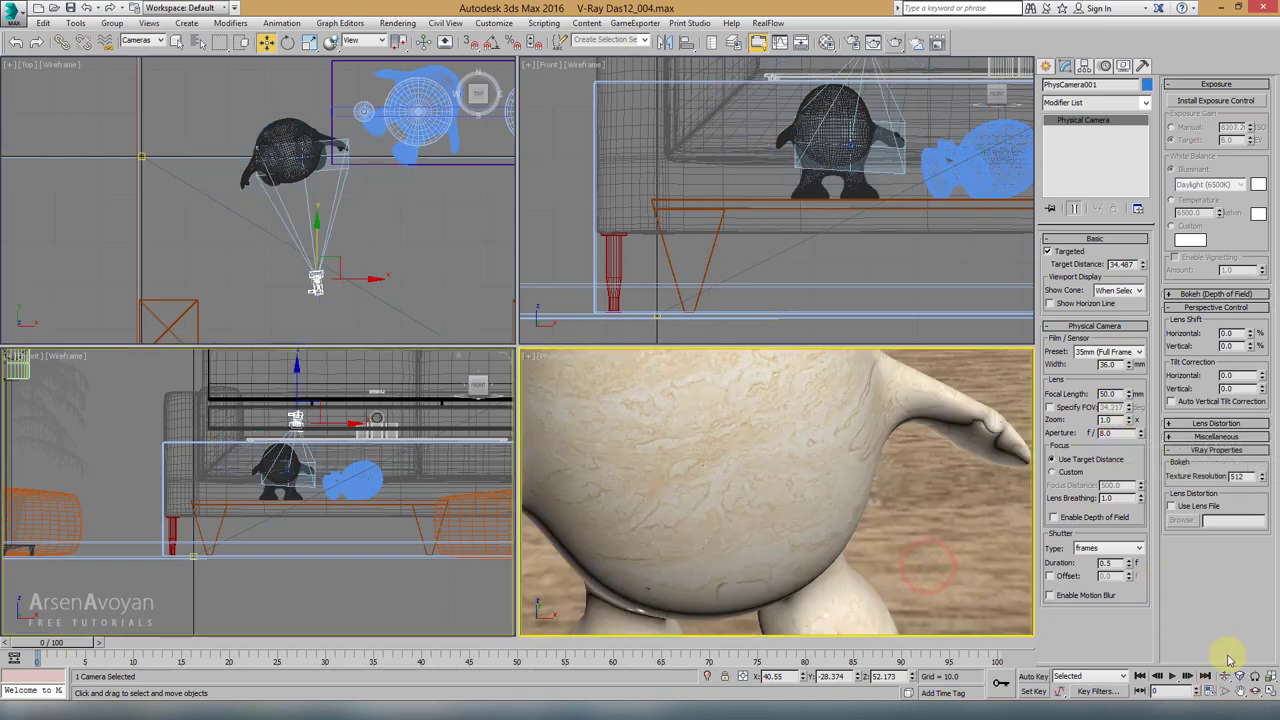
left_click(1225, 676)
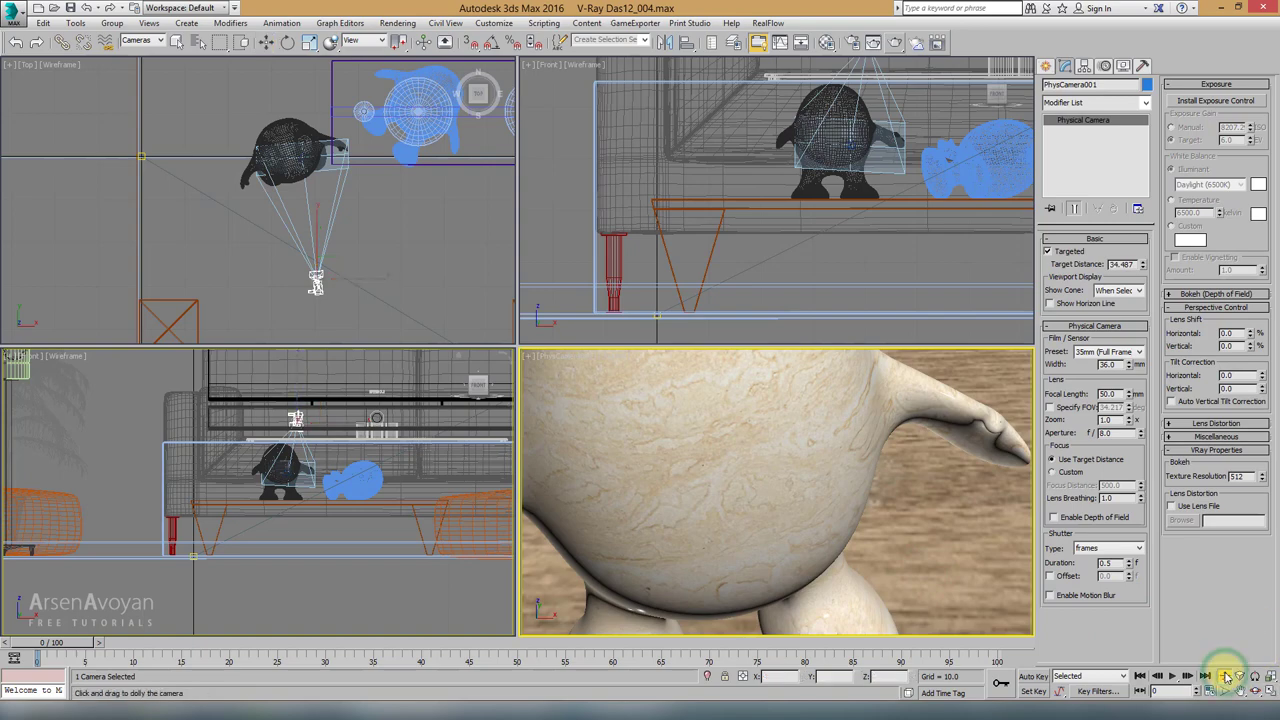
left_click_drag(781, 492, 791, 558)
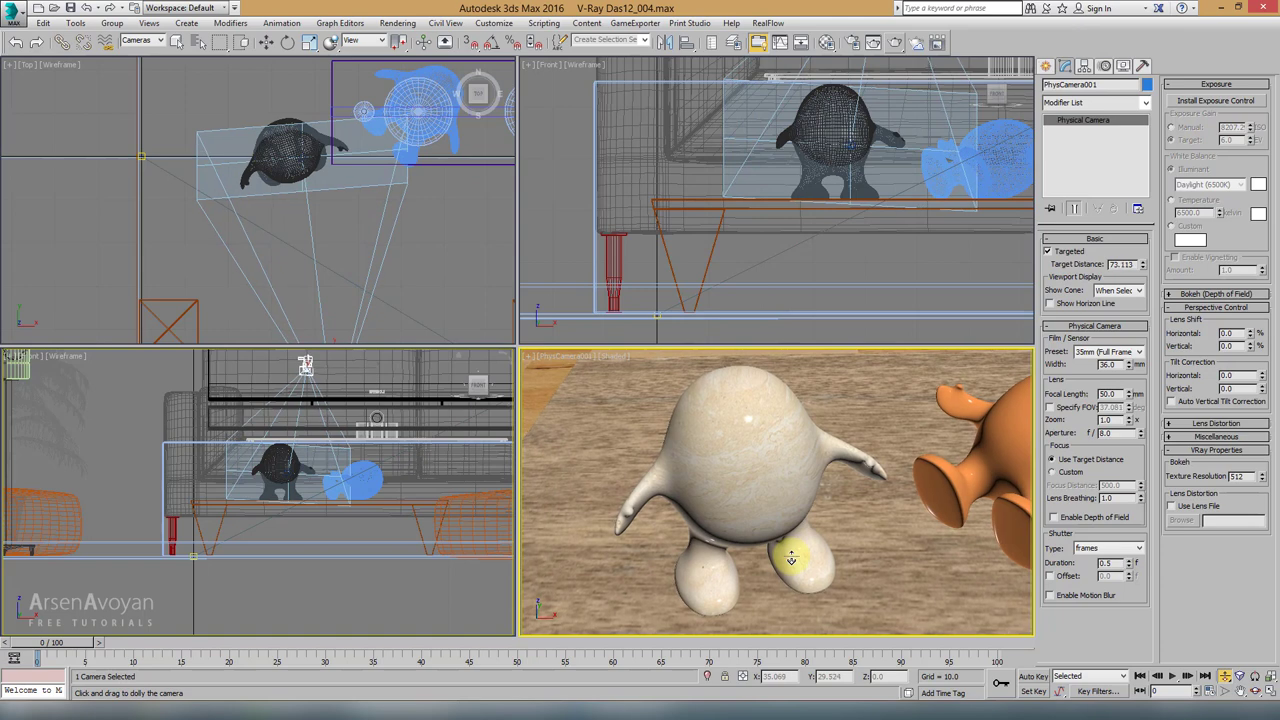
Step: Enable depth of field on the physical camera, set the aperture to f/1.4 and maximize the camera view
left_click(1052, 517)
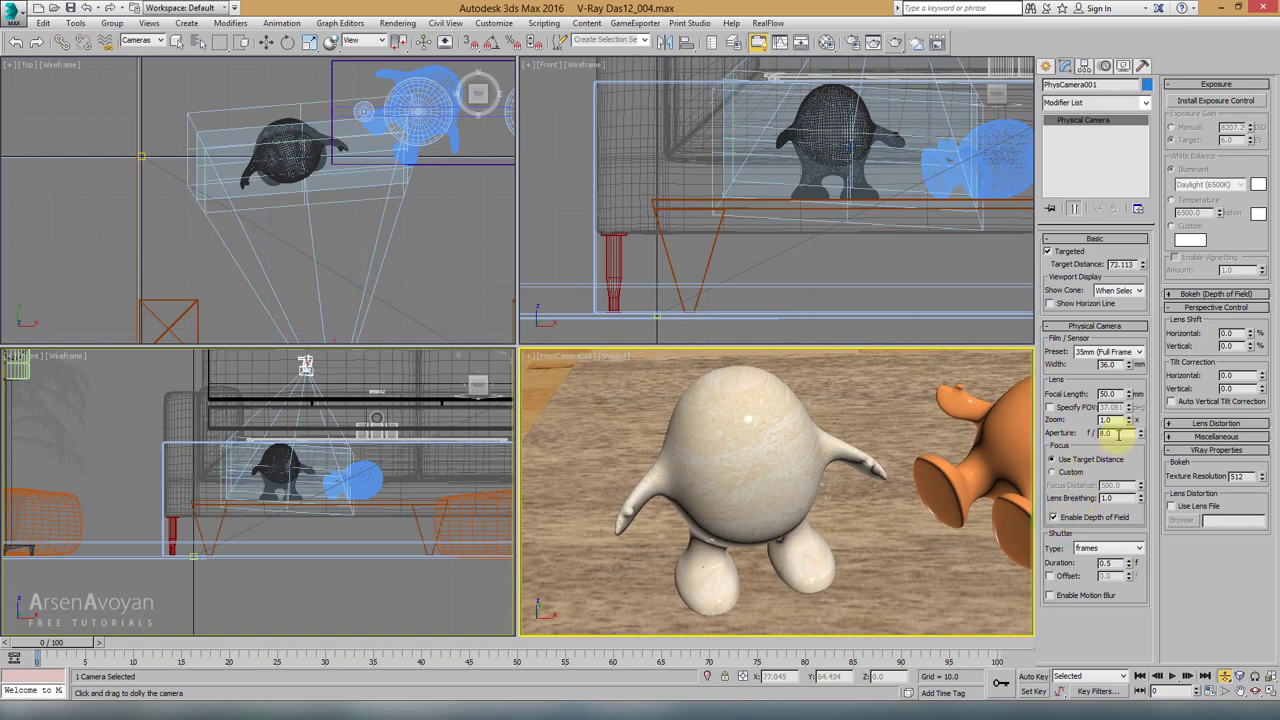
mouse_move(1095, 475)
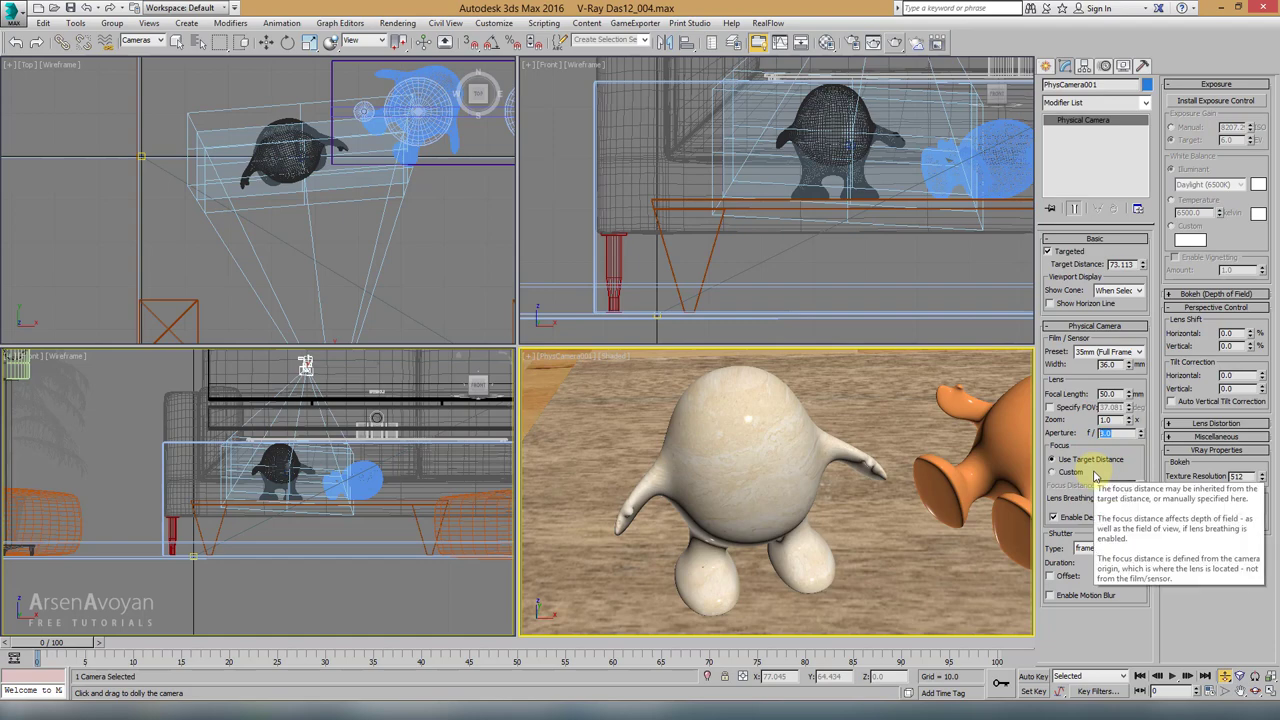
key("Return")
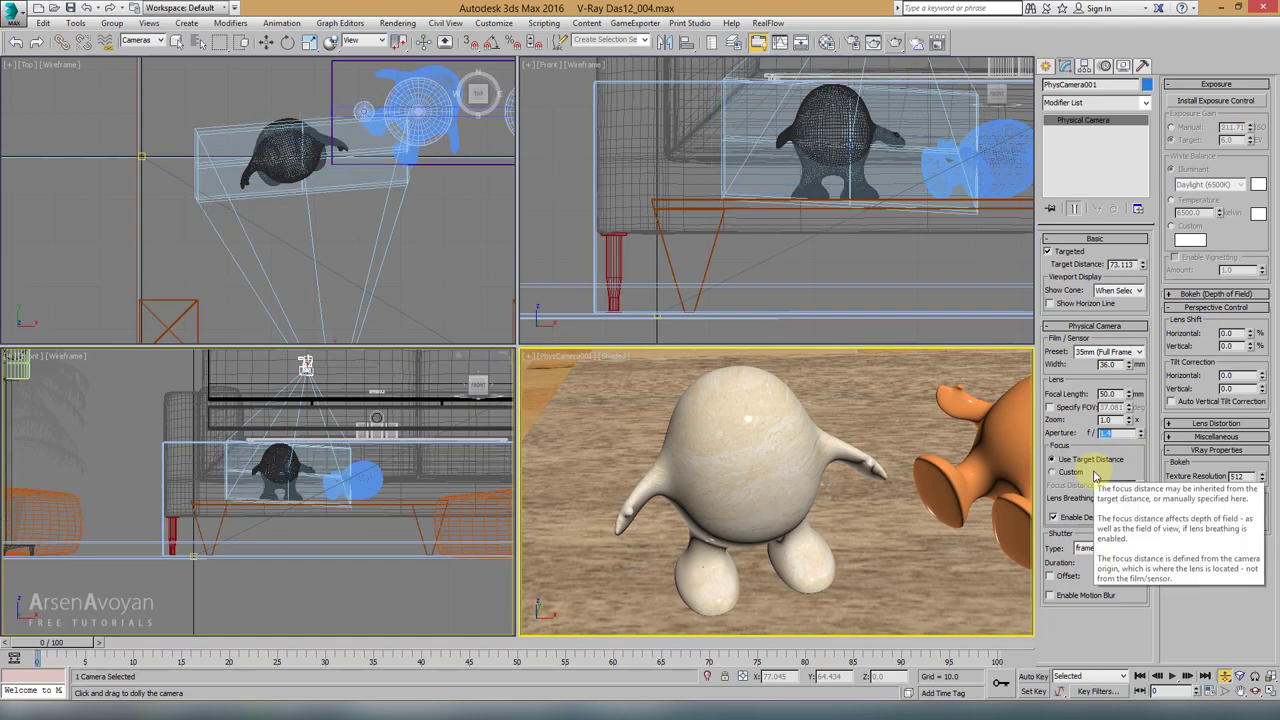
key("w")
key("alt+w")
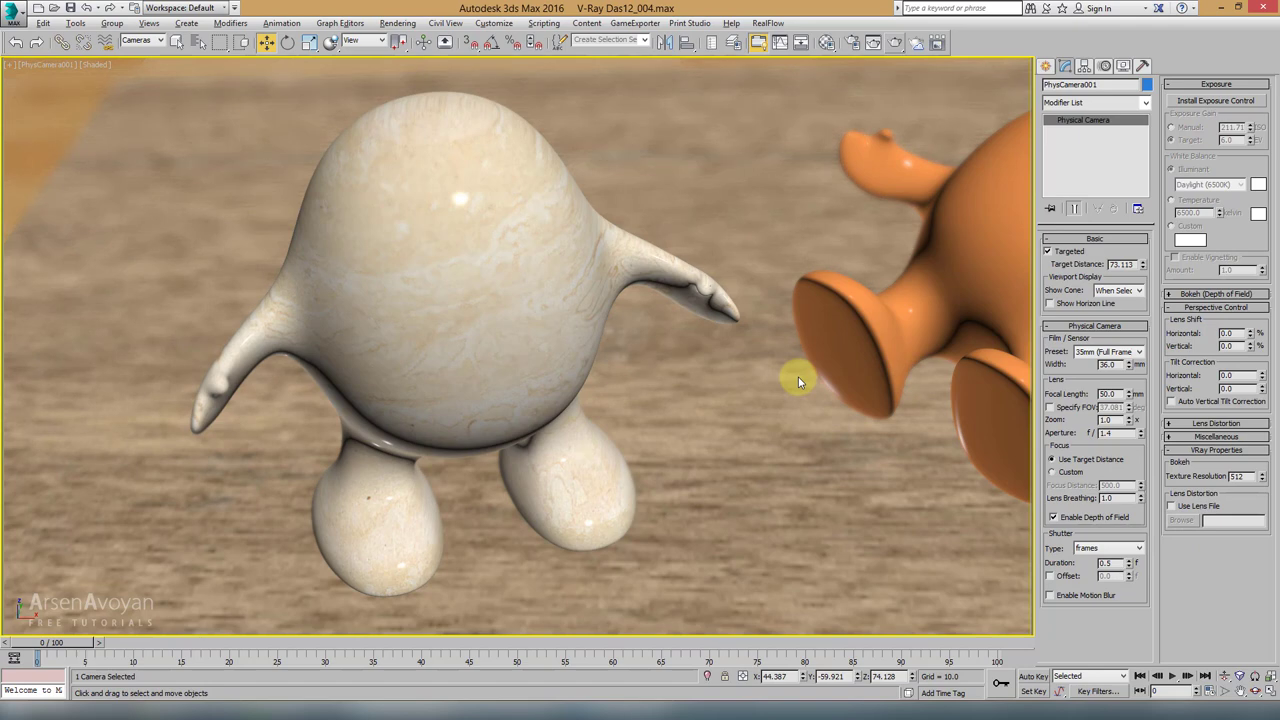
Step: Reduce the camera's target distance to about 68.1, checking the focus plane against the marble figure in a maximized Perspective view
key("alt+w")
left_click(383, 490)
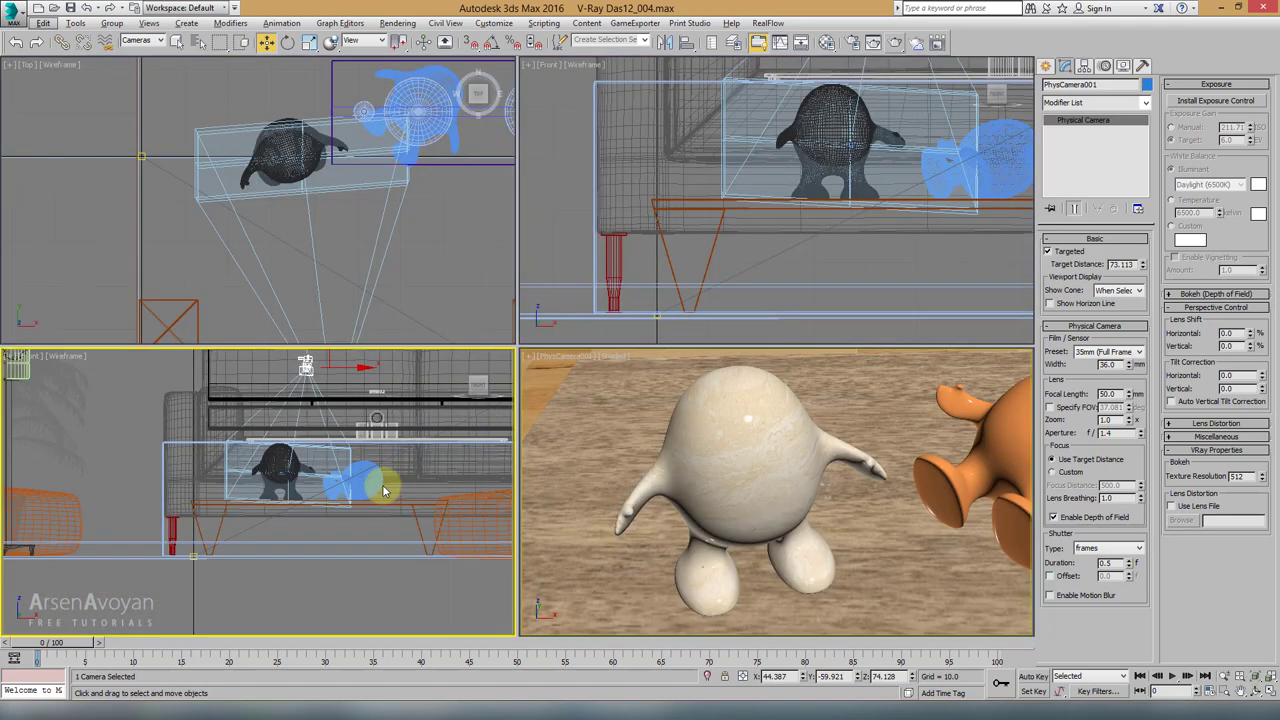
key("p")
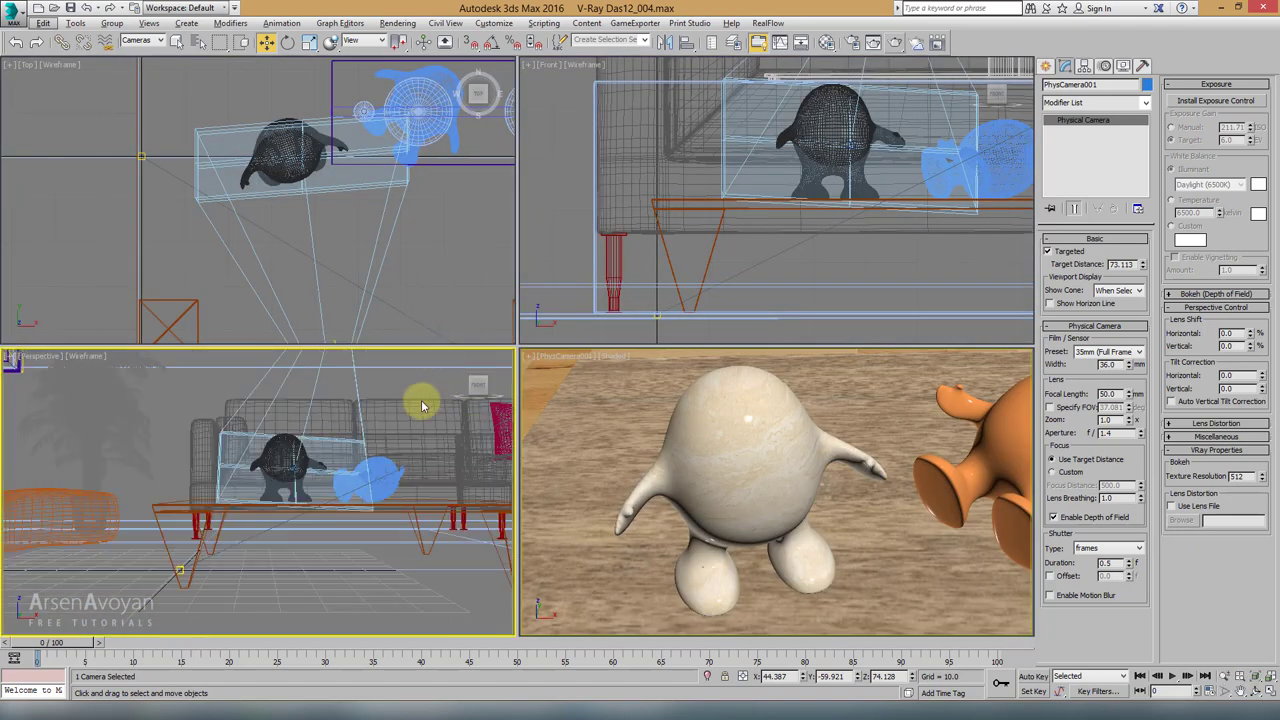
key("alt+w")
middle_click_drag(443, 414, 583, 168, "alt")
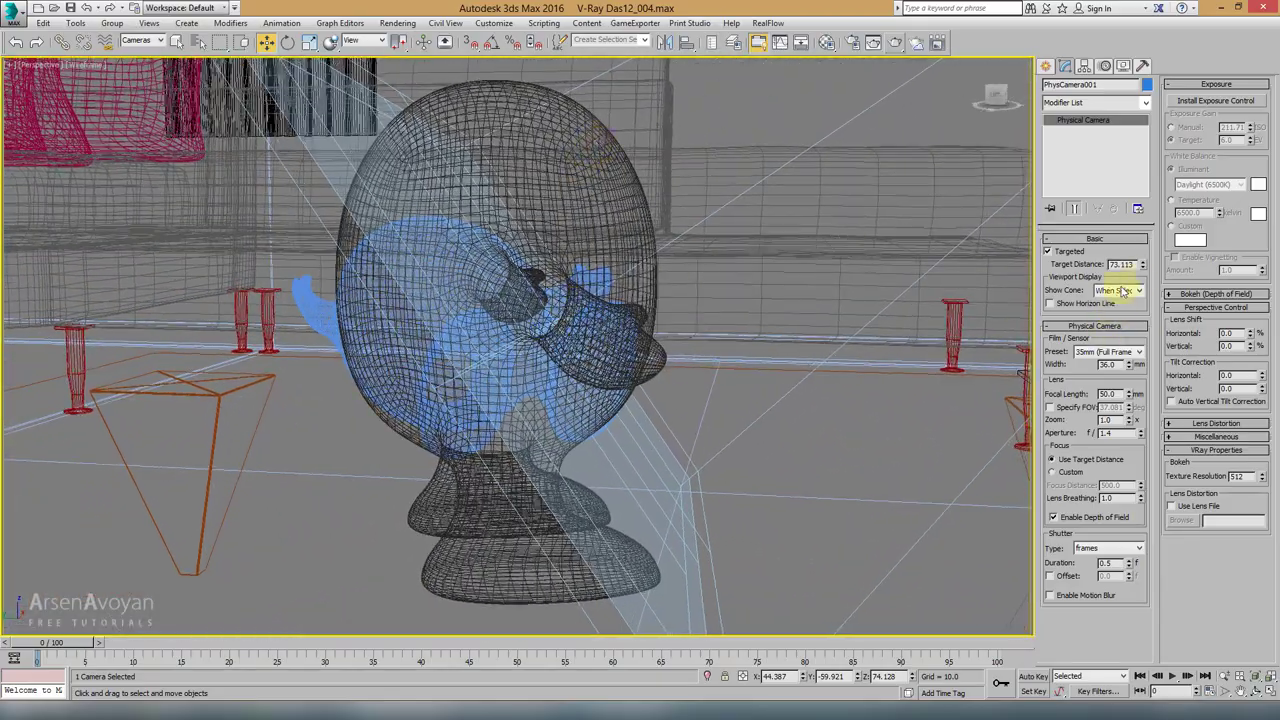
left_click_drag(1145, 270, 1147, 272)
middle_click_drag(640, 324, 665, 277, "alt")
mouse_move(663, 323)
middle_mouse_down("alt")
mouse_move(651, 306)
mouse_move(594, 323)
mouse_move(648, 305)
mouse_move(571, 300)
mouse_move(614, 257)
middle_mouse_up("alt")
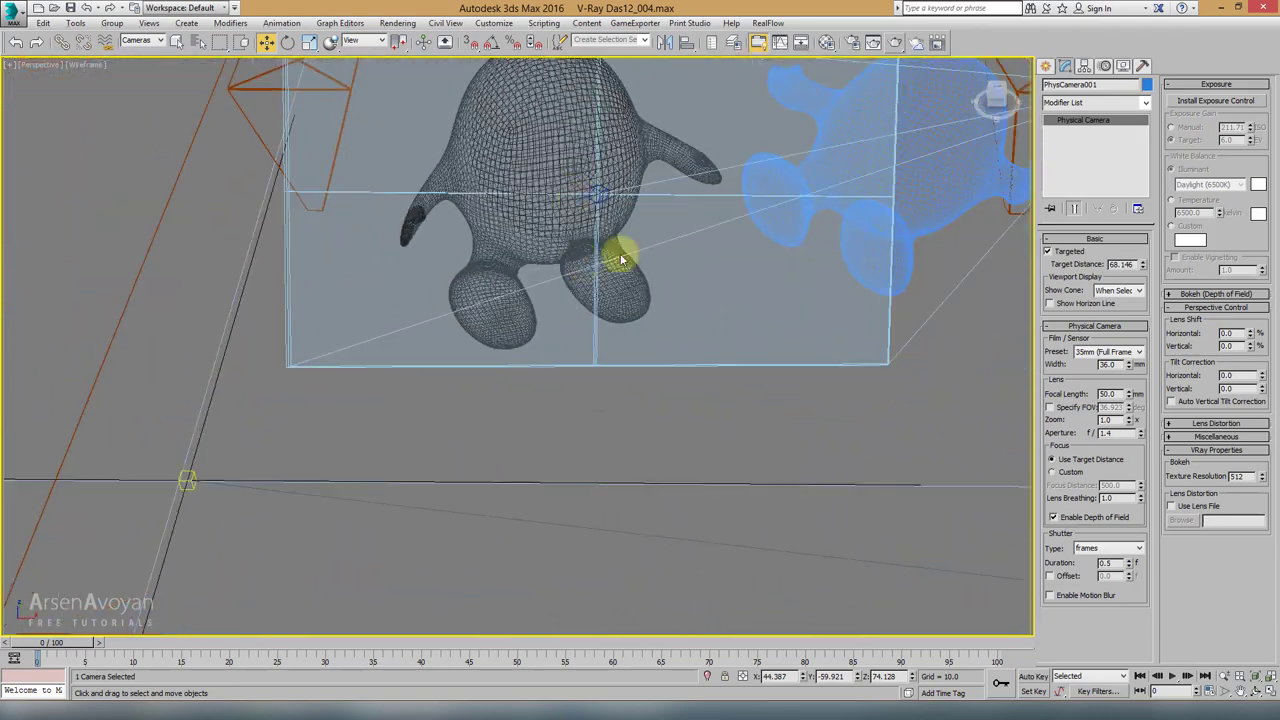
Step: Render the maximized camera view and display the VRayDenoiser channel in the frame buffer
key("alt+w")
middle_click(757, 457)
key("alt+w")
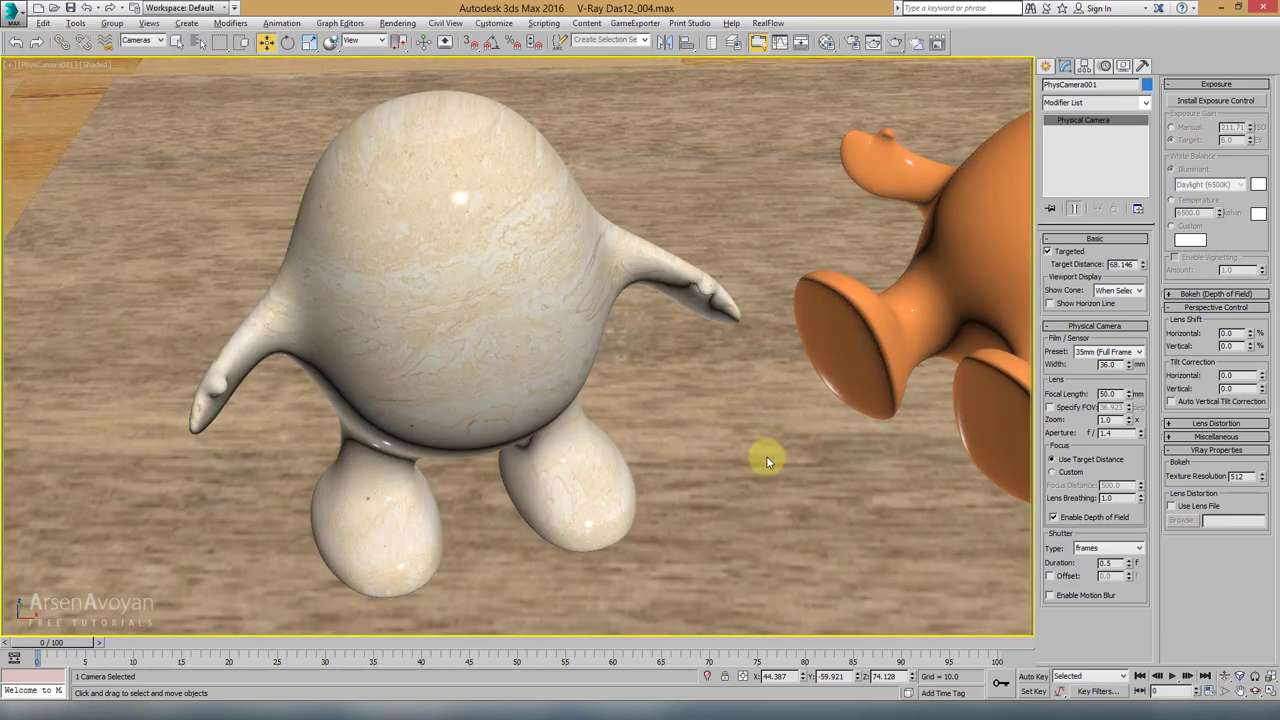
left_click(895, 45)
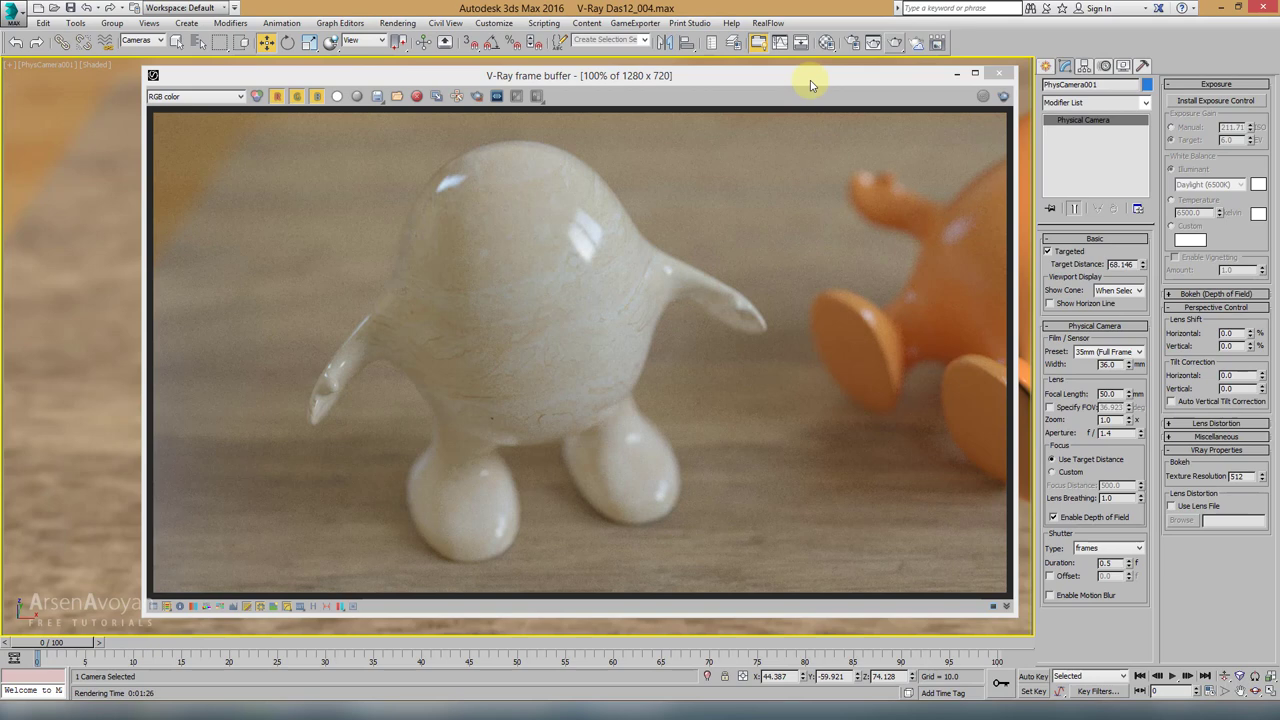
left_click(811, 85)
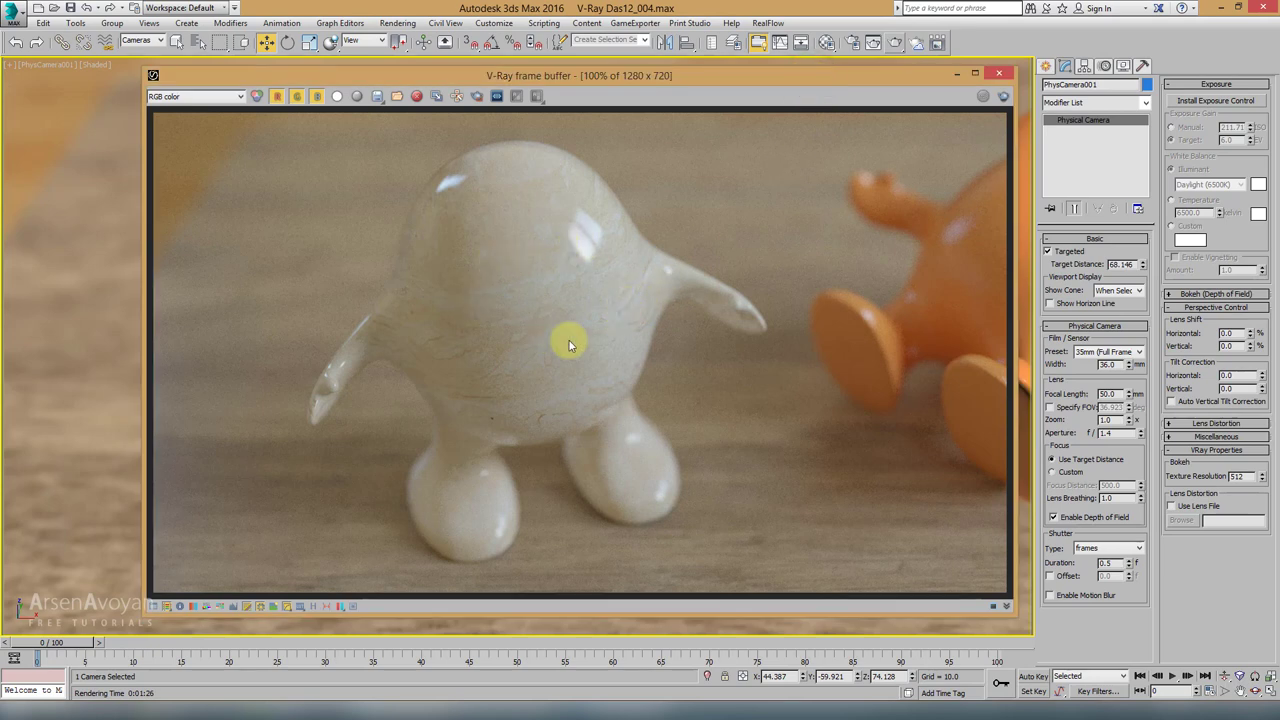
left_click(213, 98)
left_click(208, 124)
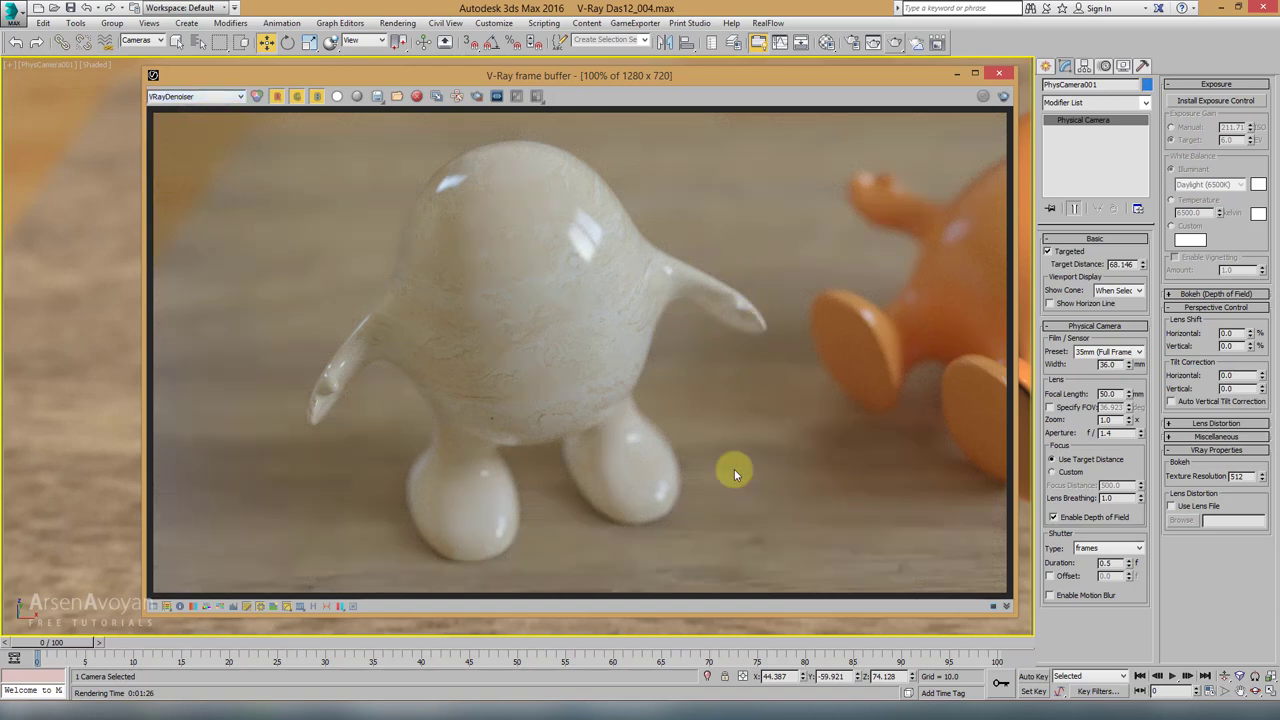
Step: Save the denoised render as a_015.exr in the render folder
left_click(375, 97)
left_click(325, 205)
left_click(483, 283)
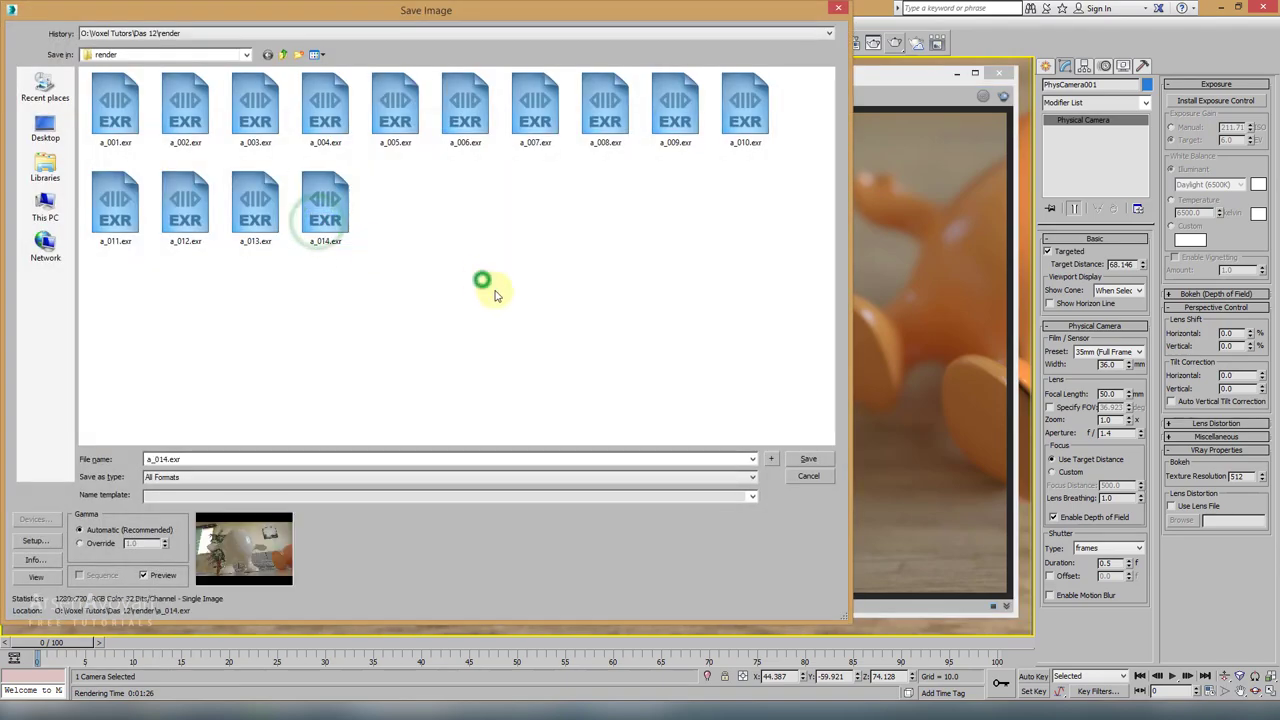
left_click(770, 459)
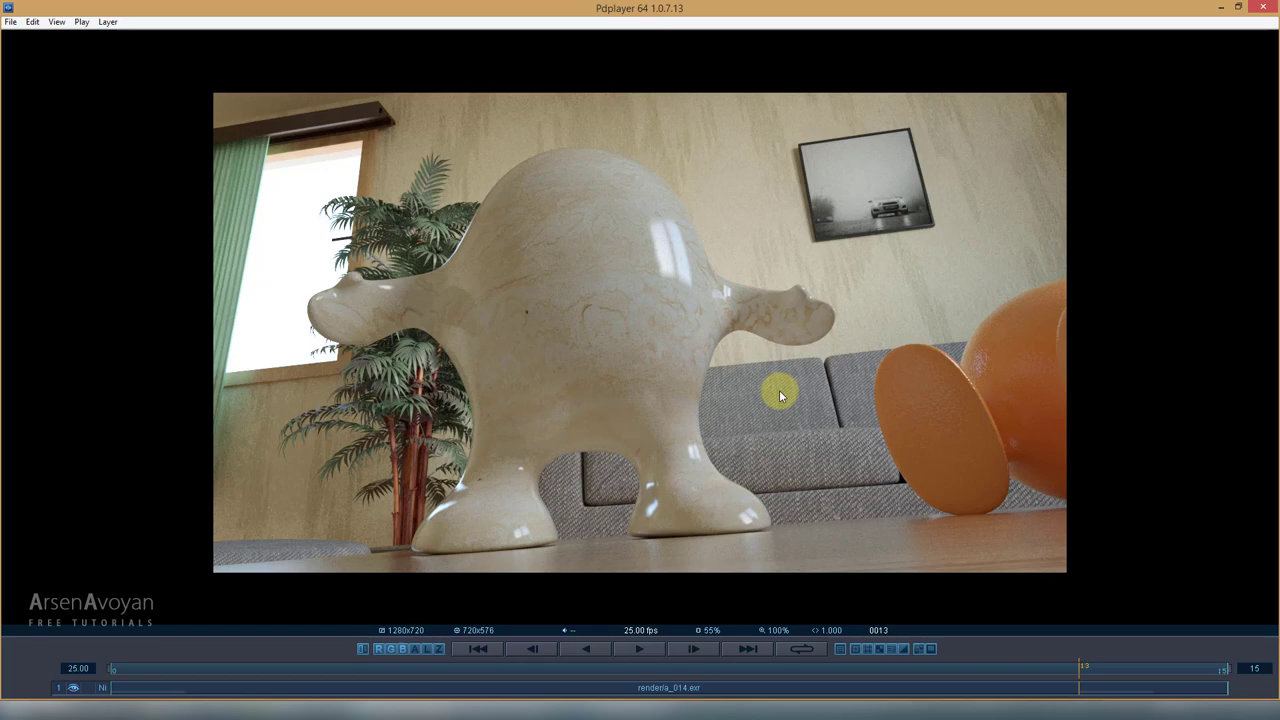
Step: In Pdplayer, flip between a_014.exr and a_015.exr to compare the low-angle wide shot with the high-angle shallow-focus shot
key("Right")
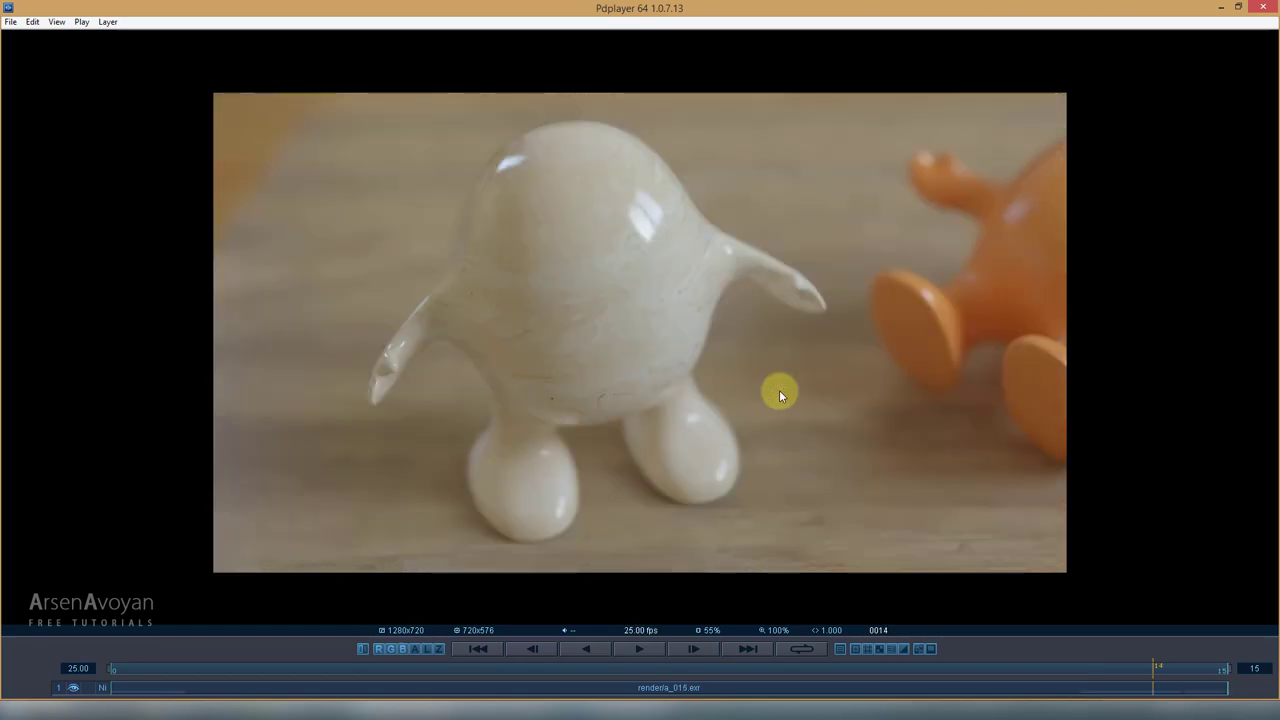
key("Left")
key("Right")
key("Left")
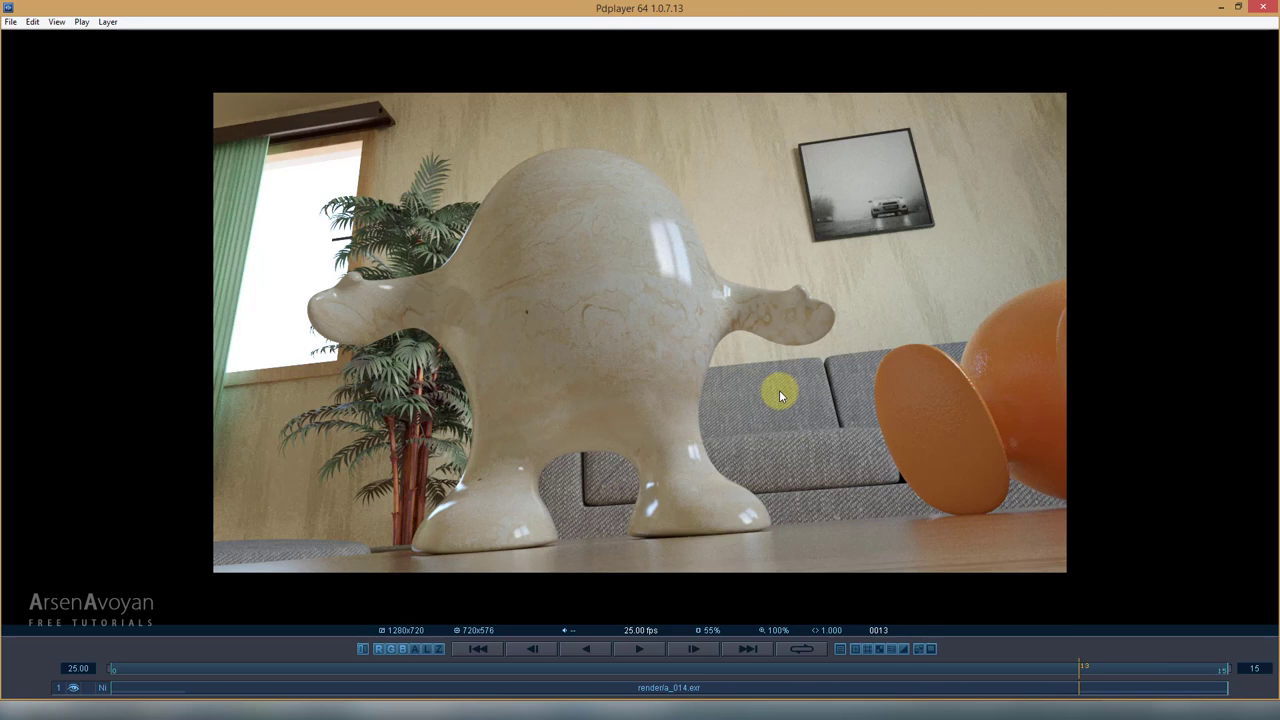
key("Right")
key("Left")
key("Right")
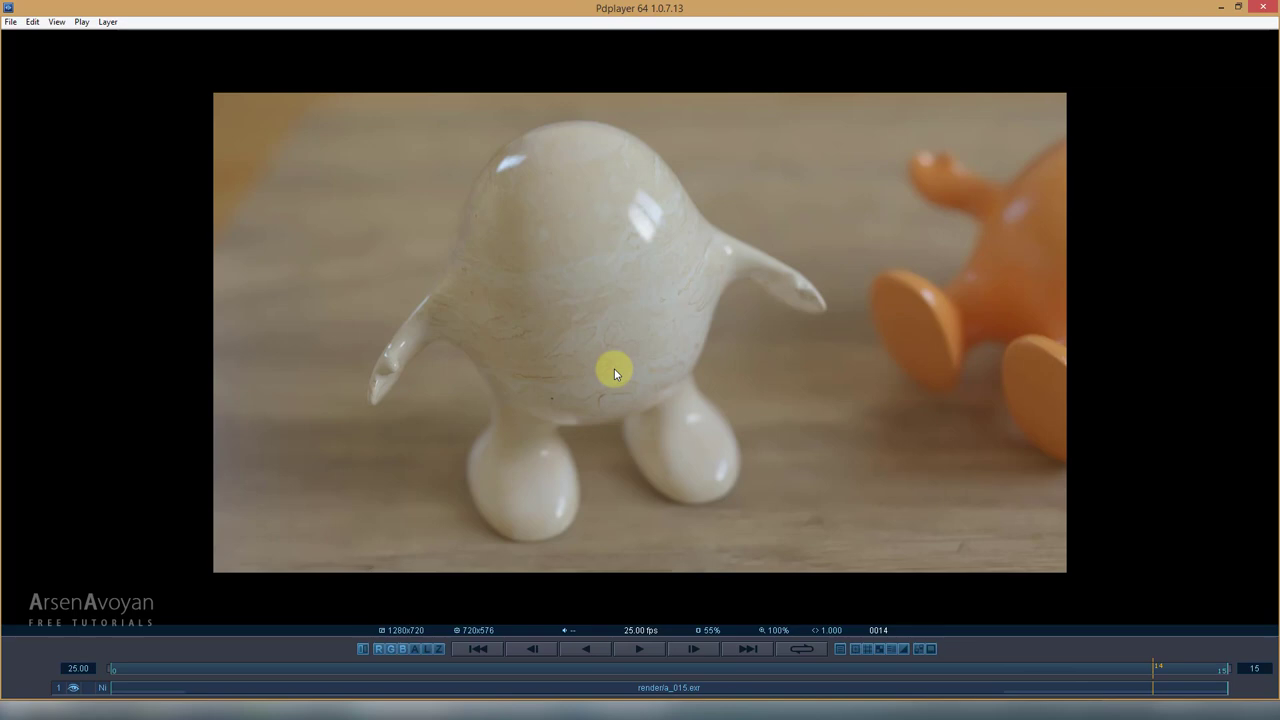
Step: Step back through the saved renders to a_001.exr, forward to a_015.exr and back again to review all the camera setups
key("Left")
key("Left")
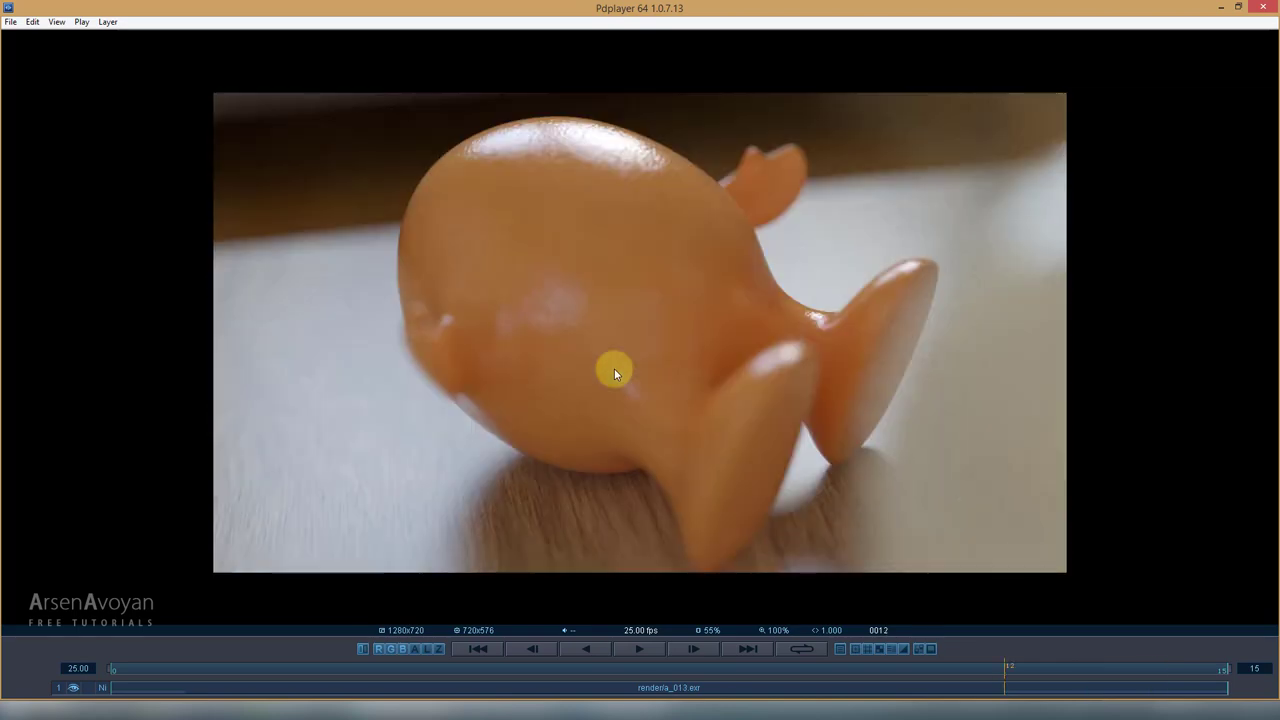
key("Left")
key("Left")
key("Left")
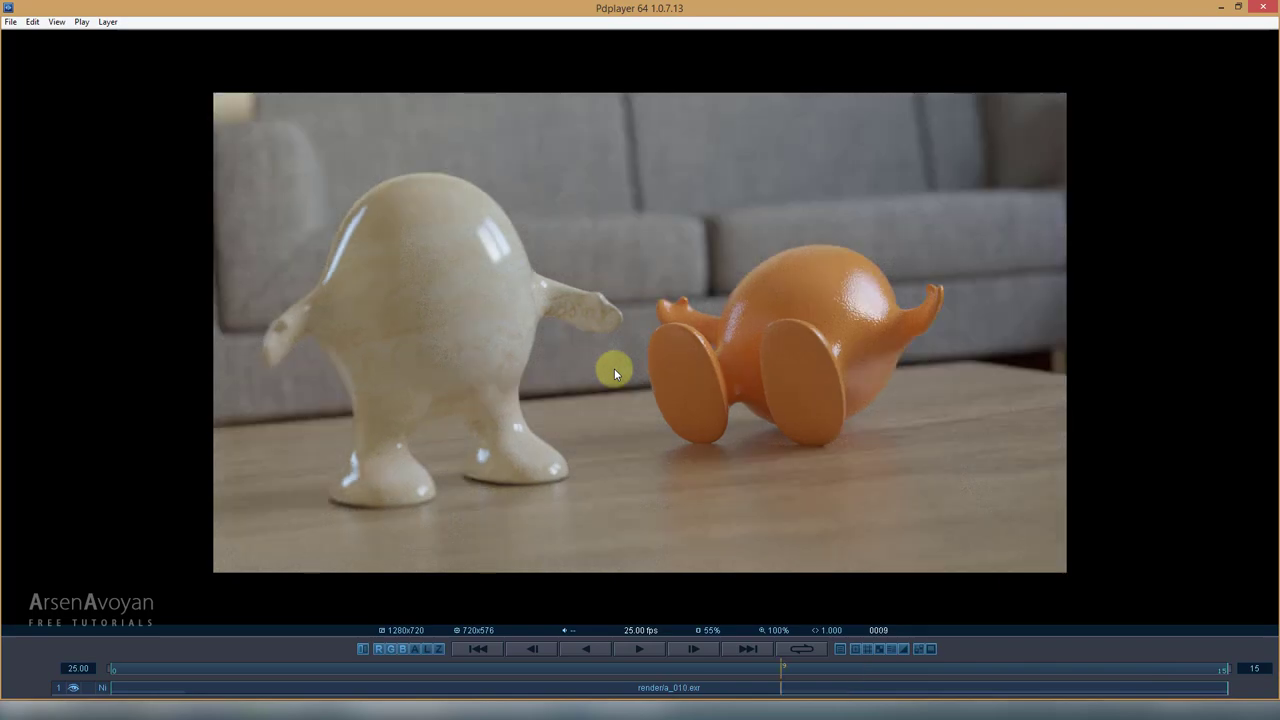
key("Left")
key("Left")
key("Left")
key("Left")
key("Left")
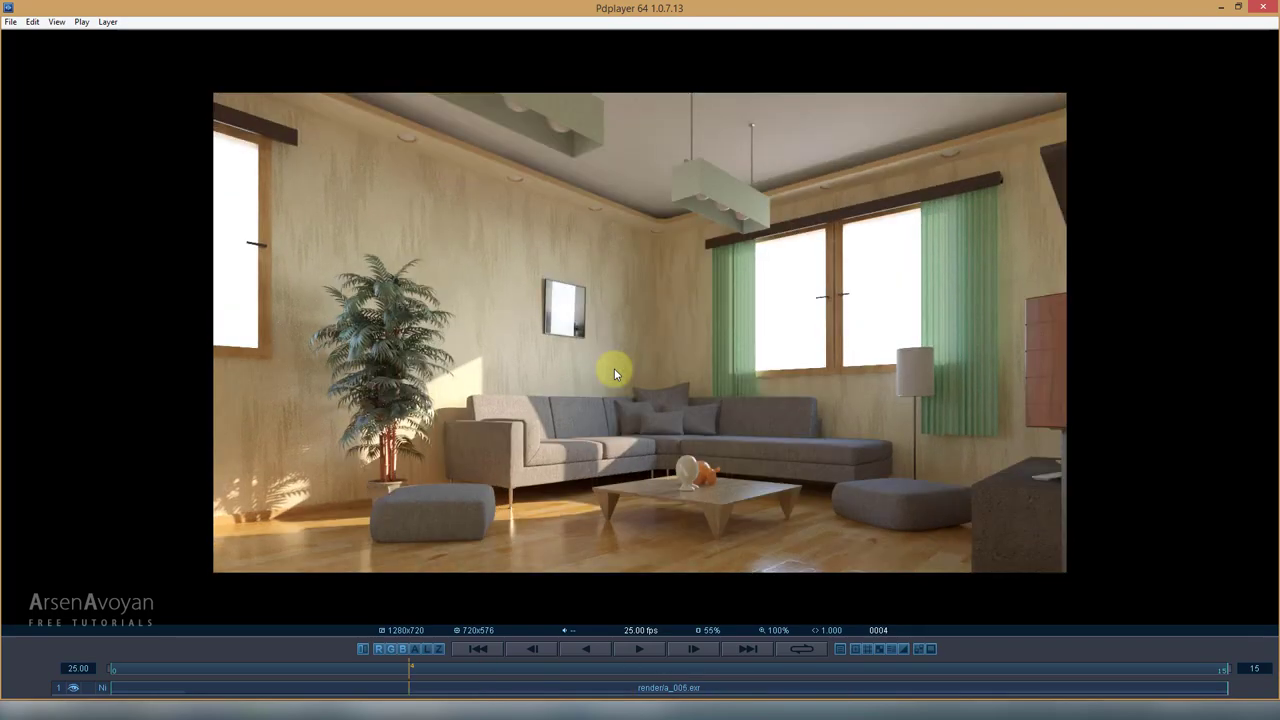
key("Left")
key("Left")
key("Left")
key("Right")
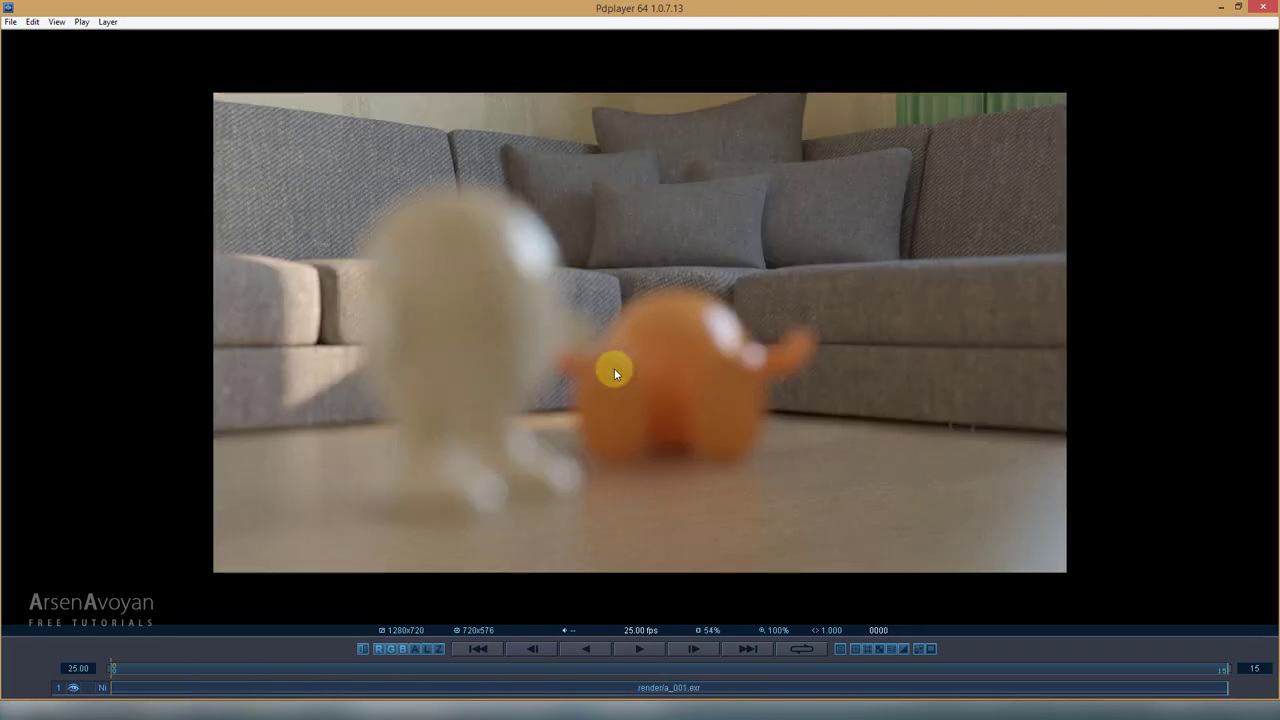
key("Right")
key("Right")
key("Right")
key("Right")
key("Right")
key("Right")
key("Right")
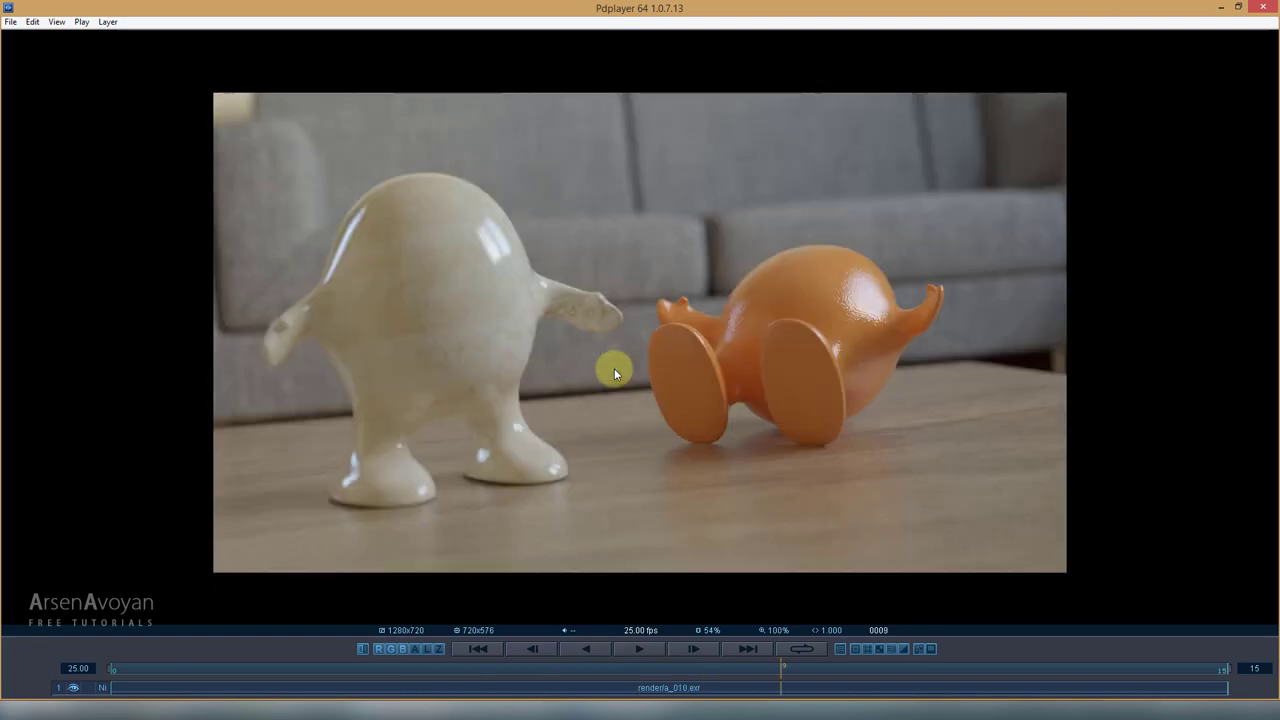
key("Right")
key("Right")
key("Right")
key("Right")
key("Right")
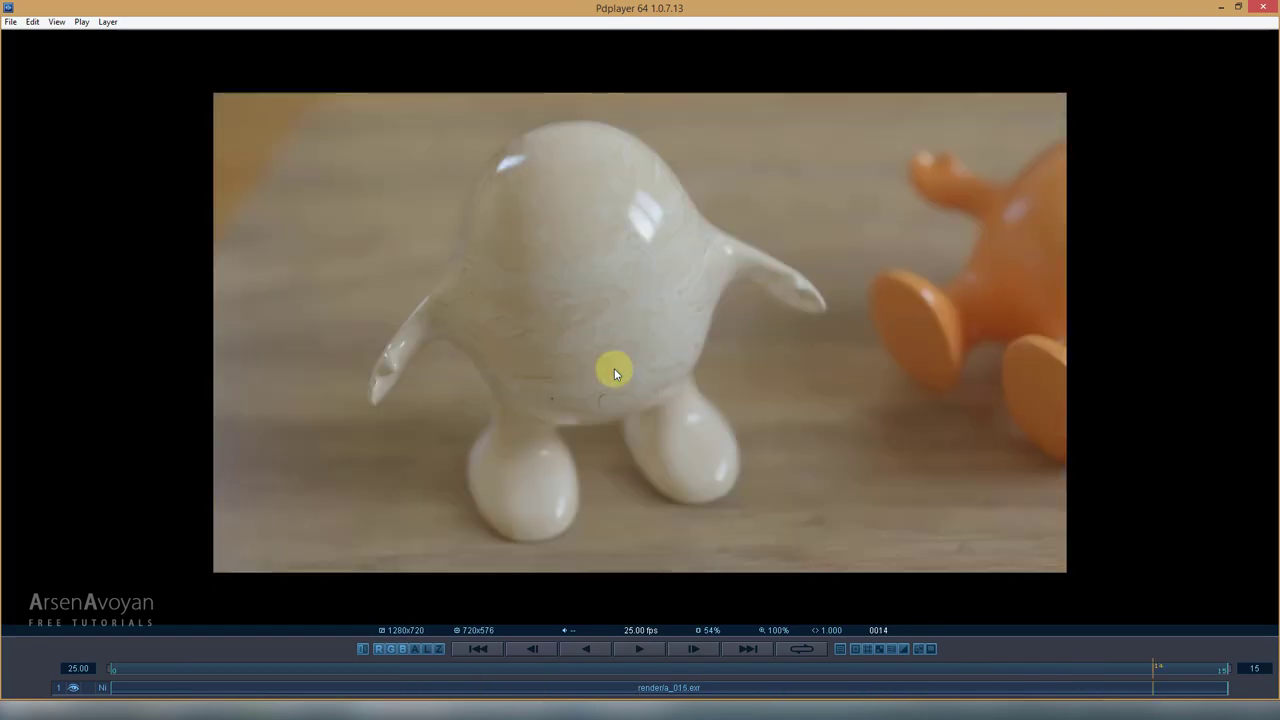
key("Left")
key("Left")
key("Left")
key("Left")
key("Left")
key("Left")
key("Left")
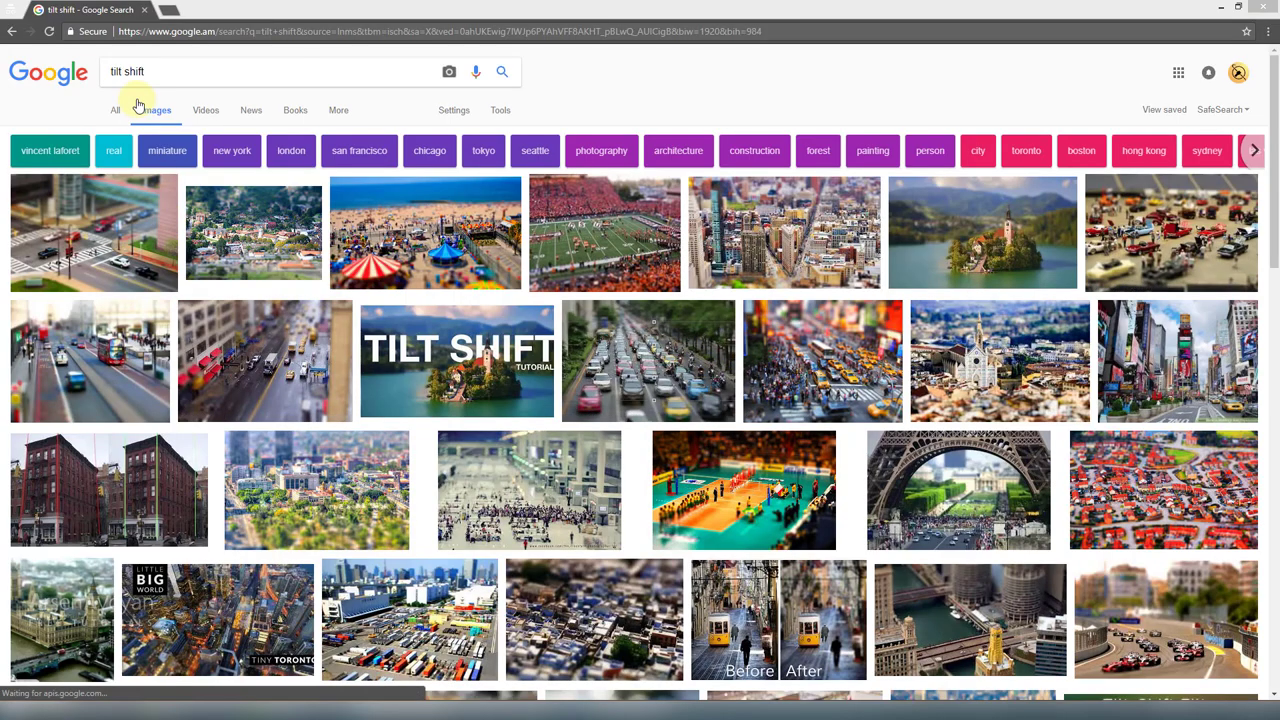
Step: In the browser, open the preview of the street-crossing photo from the tilt shift image results
left_click(116, 240)
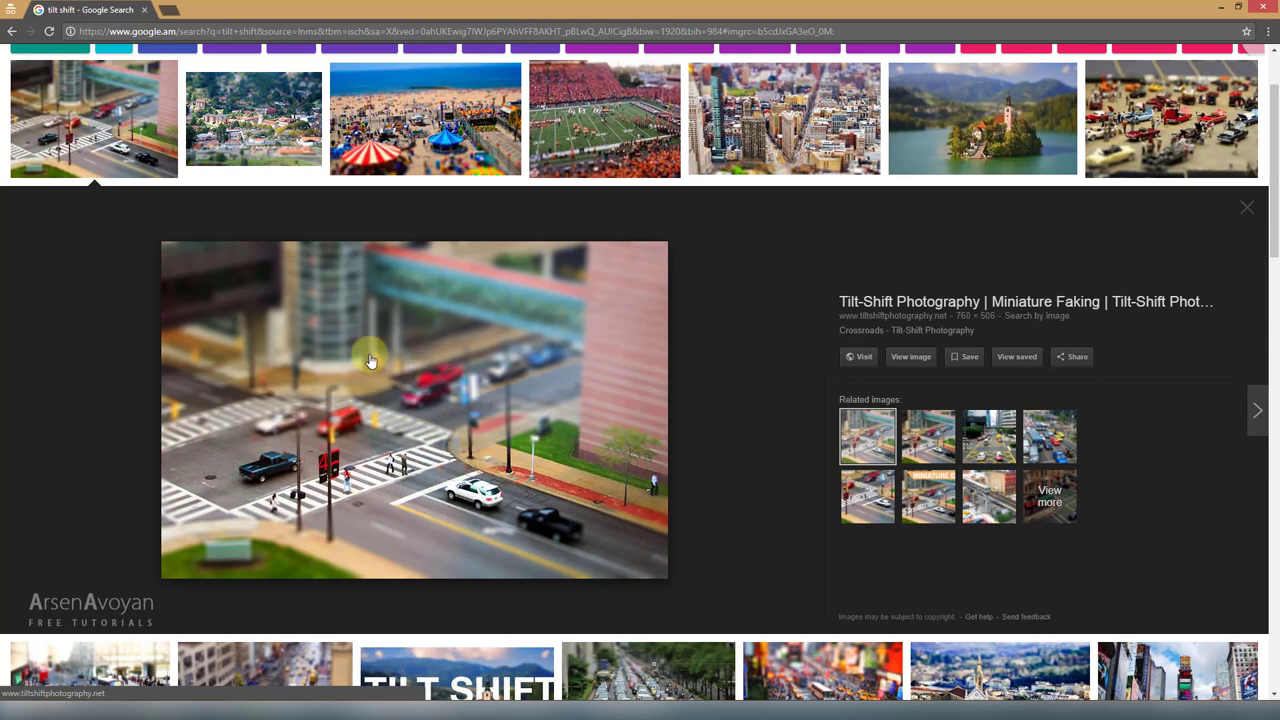
Step: Preview the car show, beach fairground and hillside town photos, and return to the street-crossing photo to compare their tilt-shift blur
left_click(1160, 130)
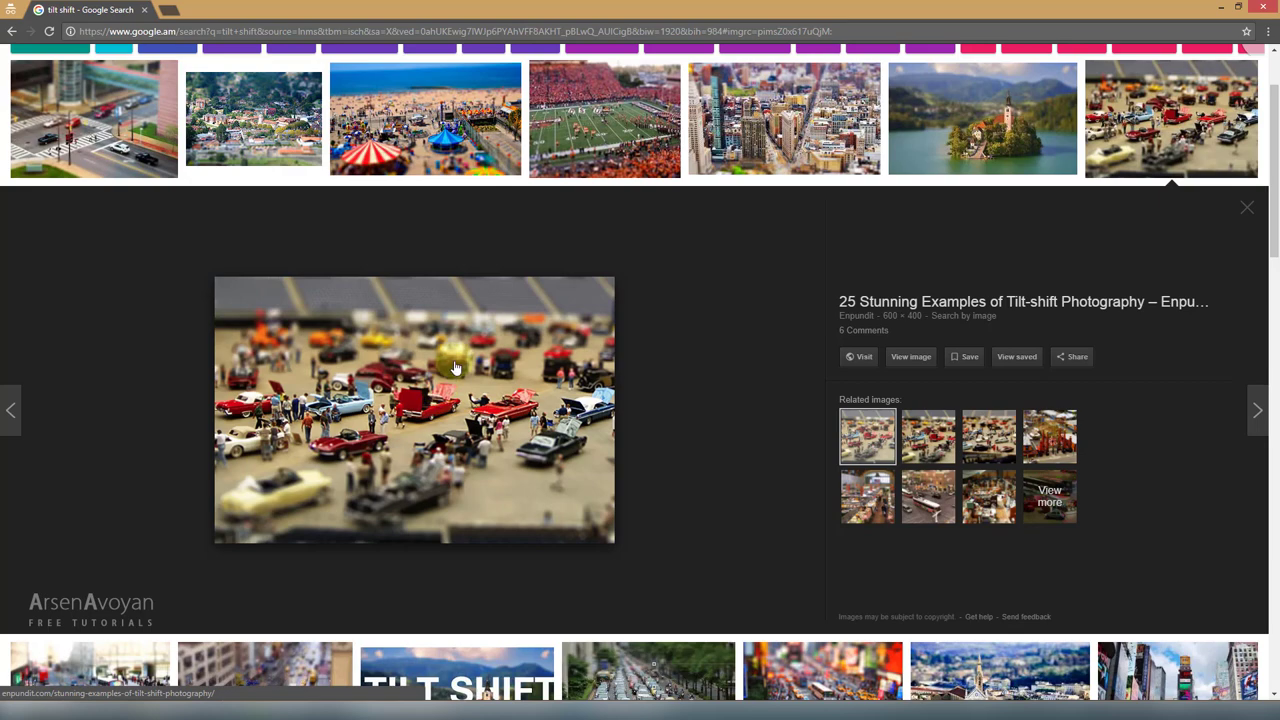
left_click(449, 132)
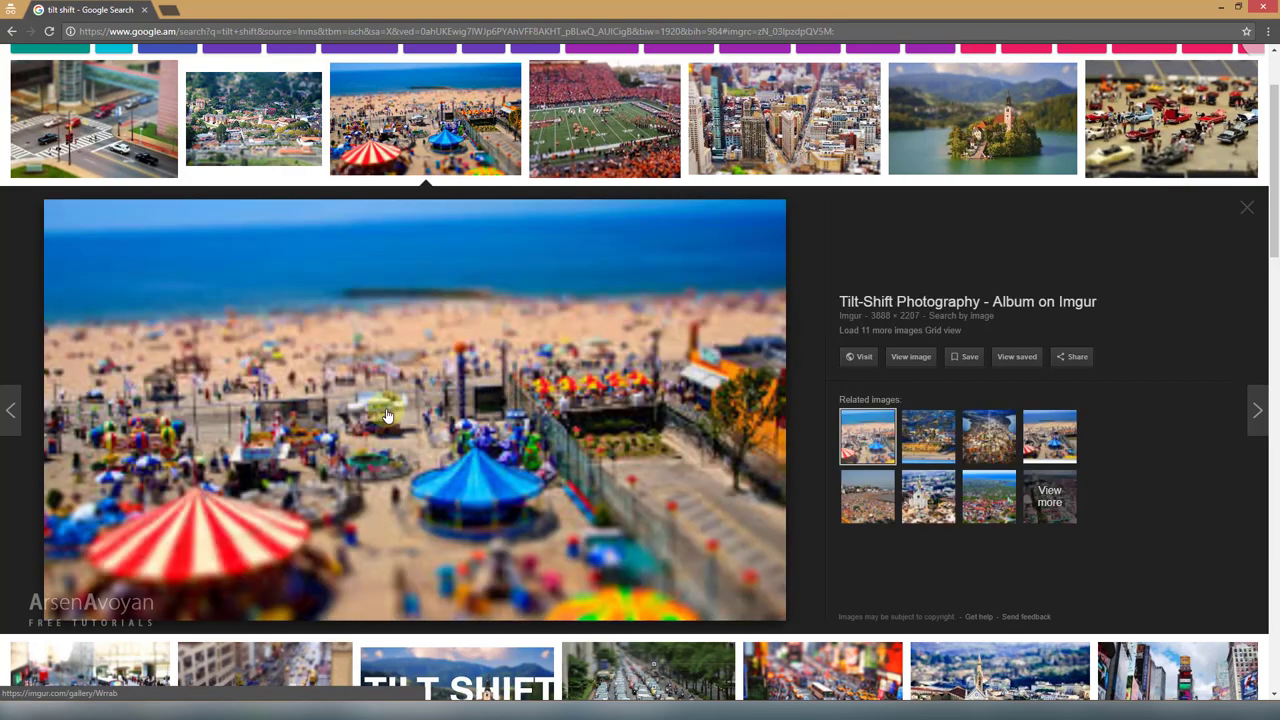
left_click(272, 145)
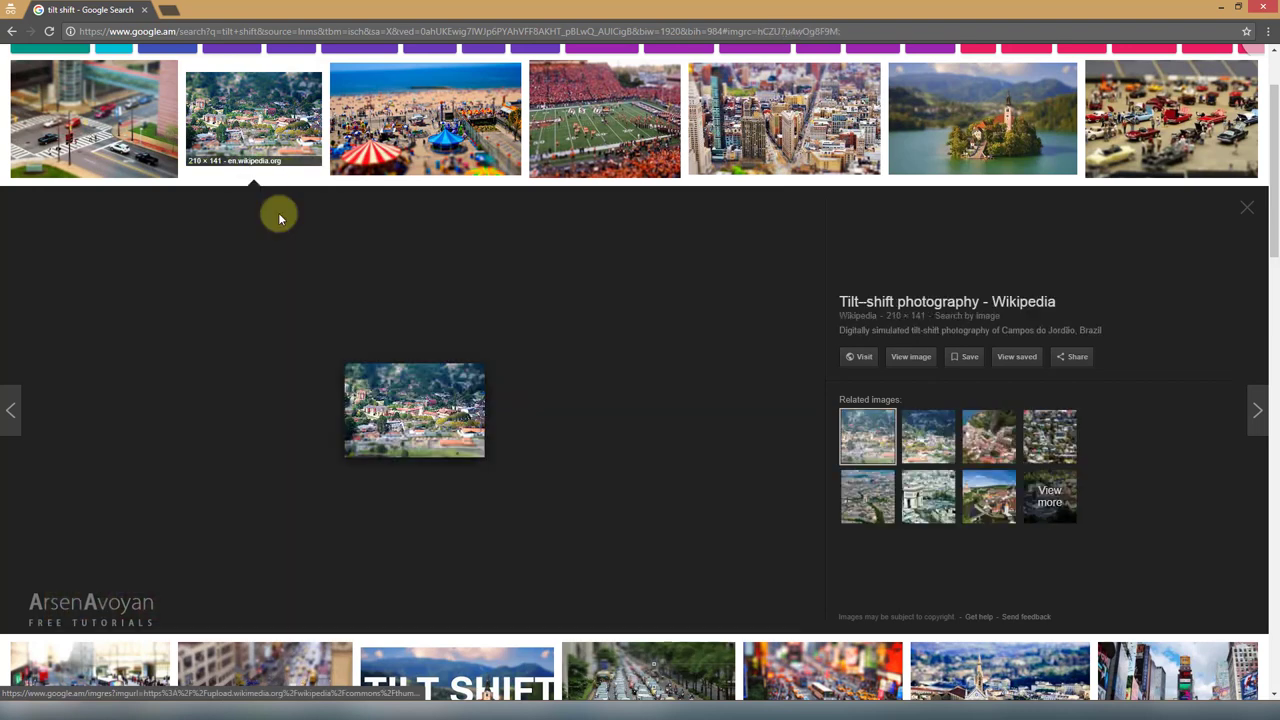
left_click(149, 130)
Step: Preview the crowded yellow-taxi street photo and the volleyball court photo from further down the tilt shift results
scroll(423, 337, "down", 3)
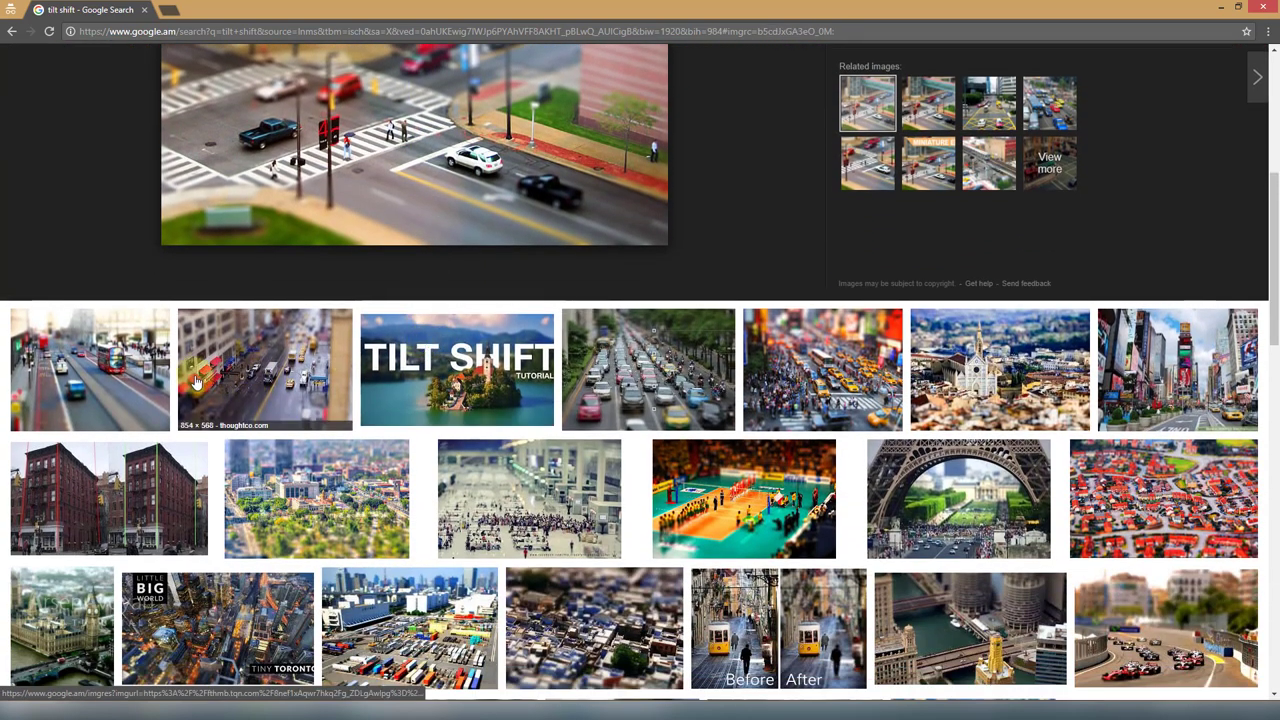
left_click(842, 372)
scroll(420, 440, "down", 4)
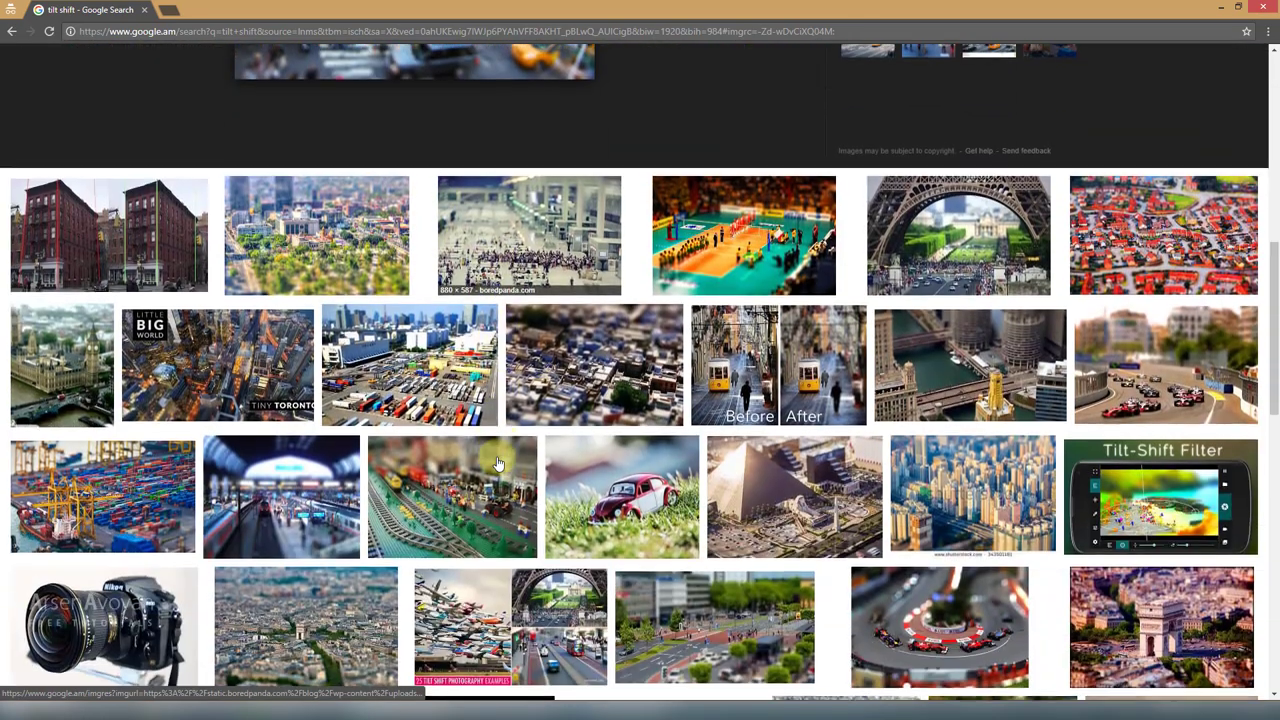
left_click(756, 225)
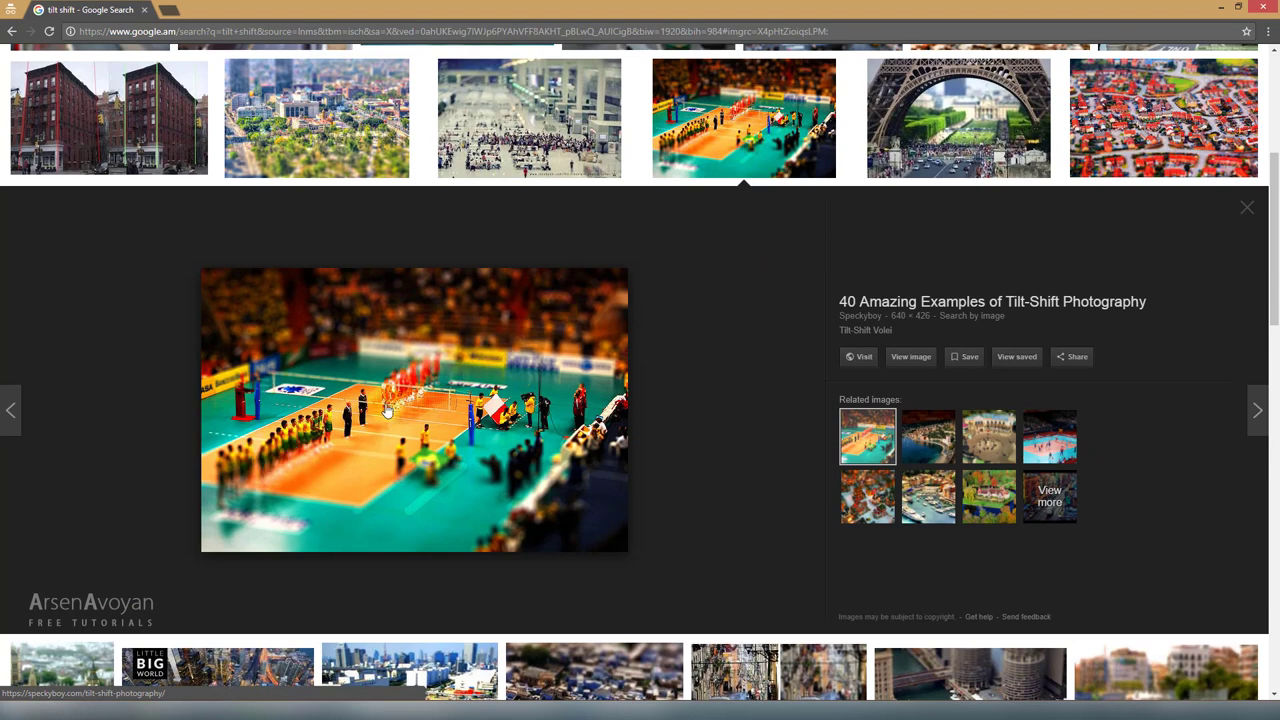
Step: Preview the toy-brick railway photo and browse the further tilt shift image results below it
scroll(358, 398, "down", 2)
scroll(343, 352, "down", 2)
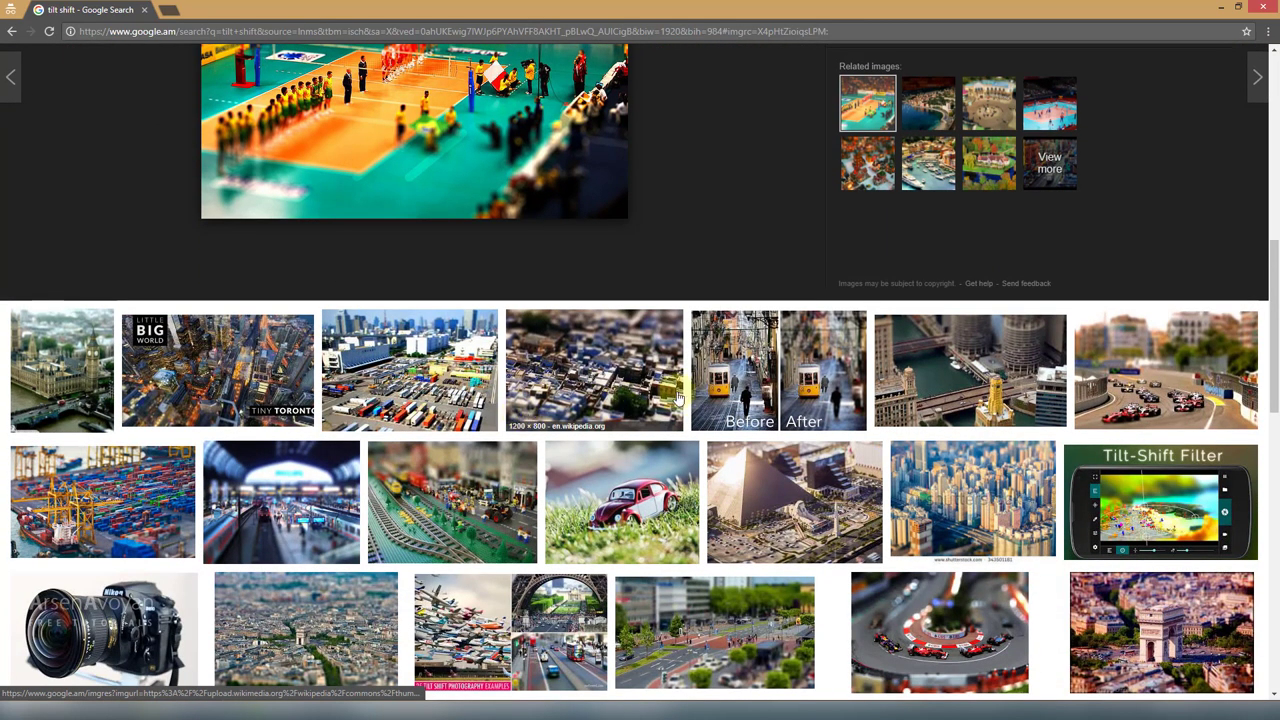
scroll(670, 392, "down", 2)
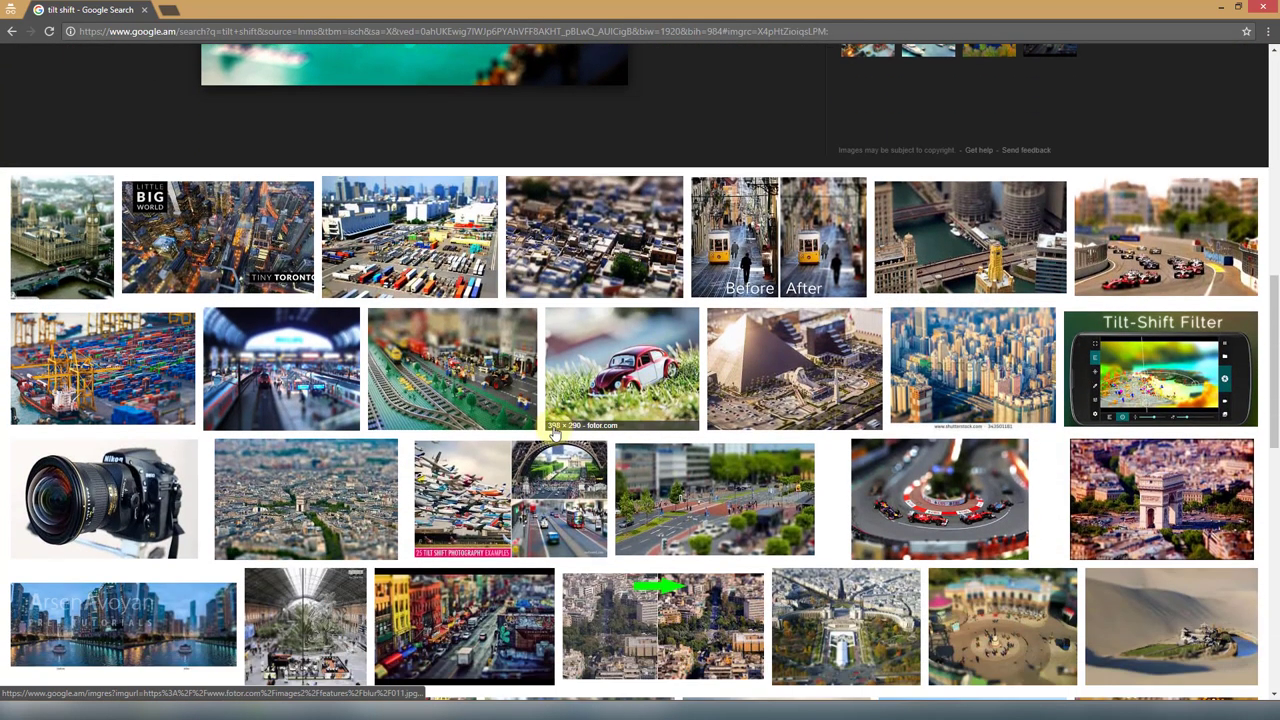
left_click(437, 388)
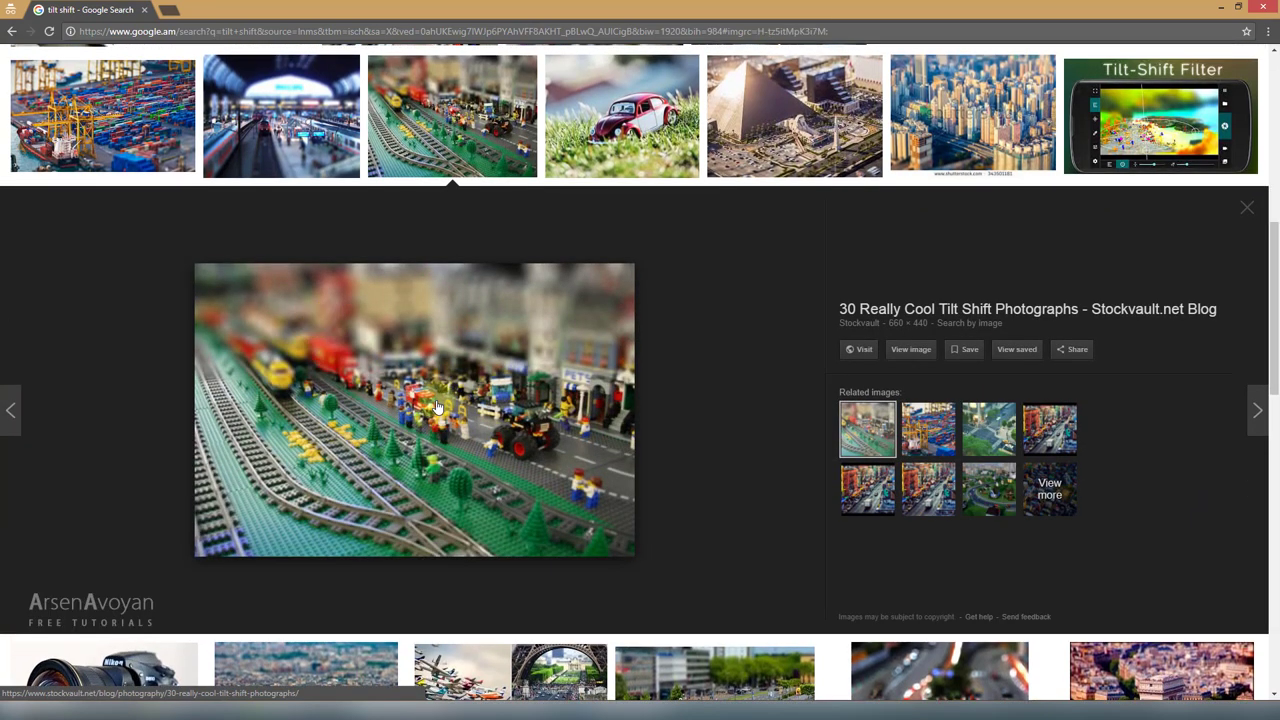
scroll(435, 404, "down", 4)
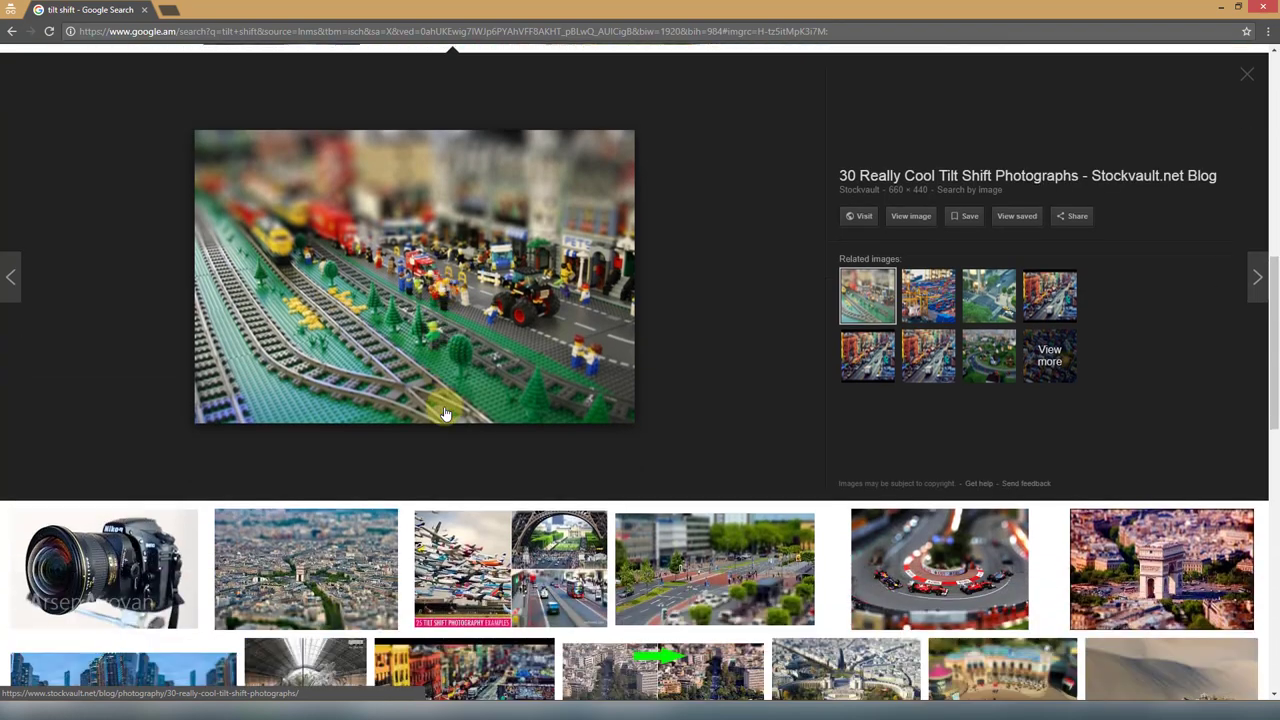
scroll(422, 425, "down", 1)
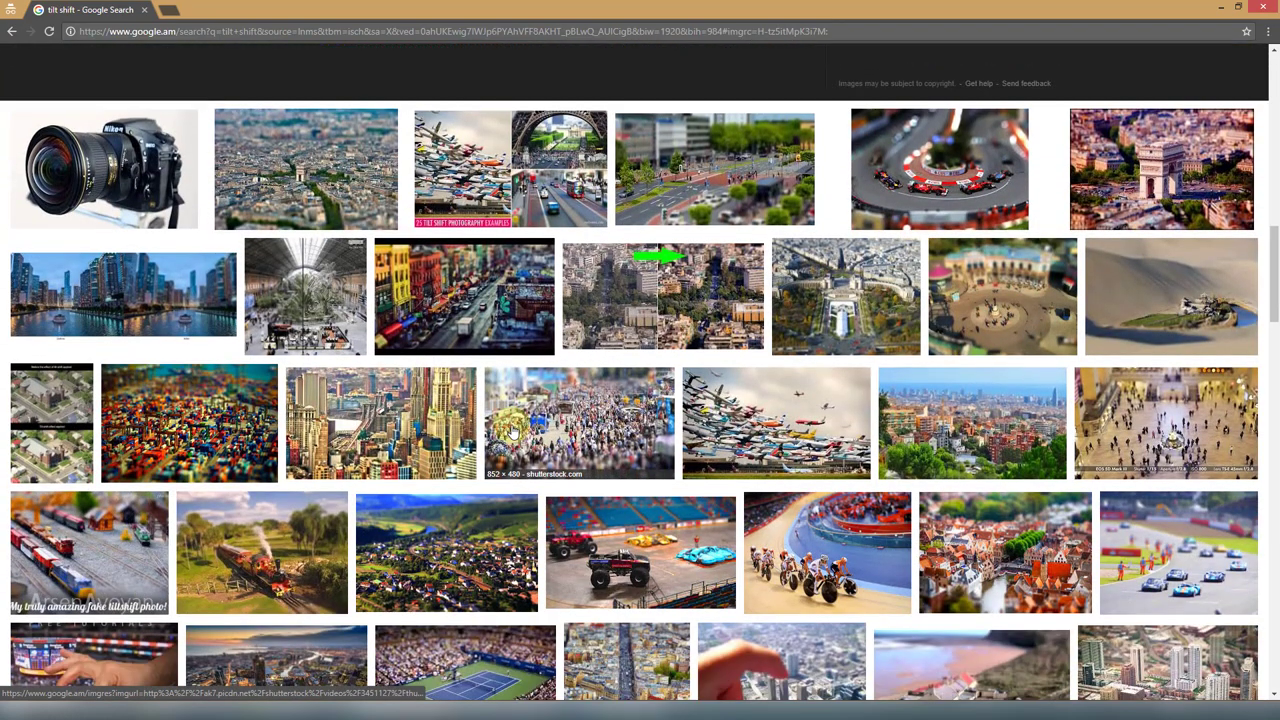